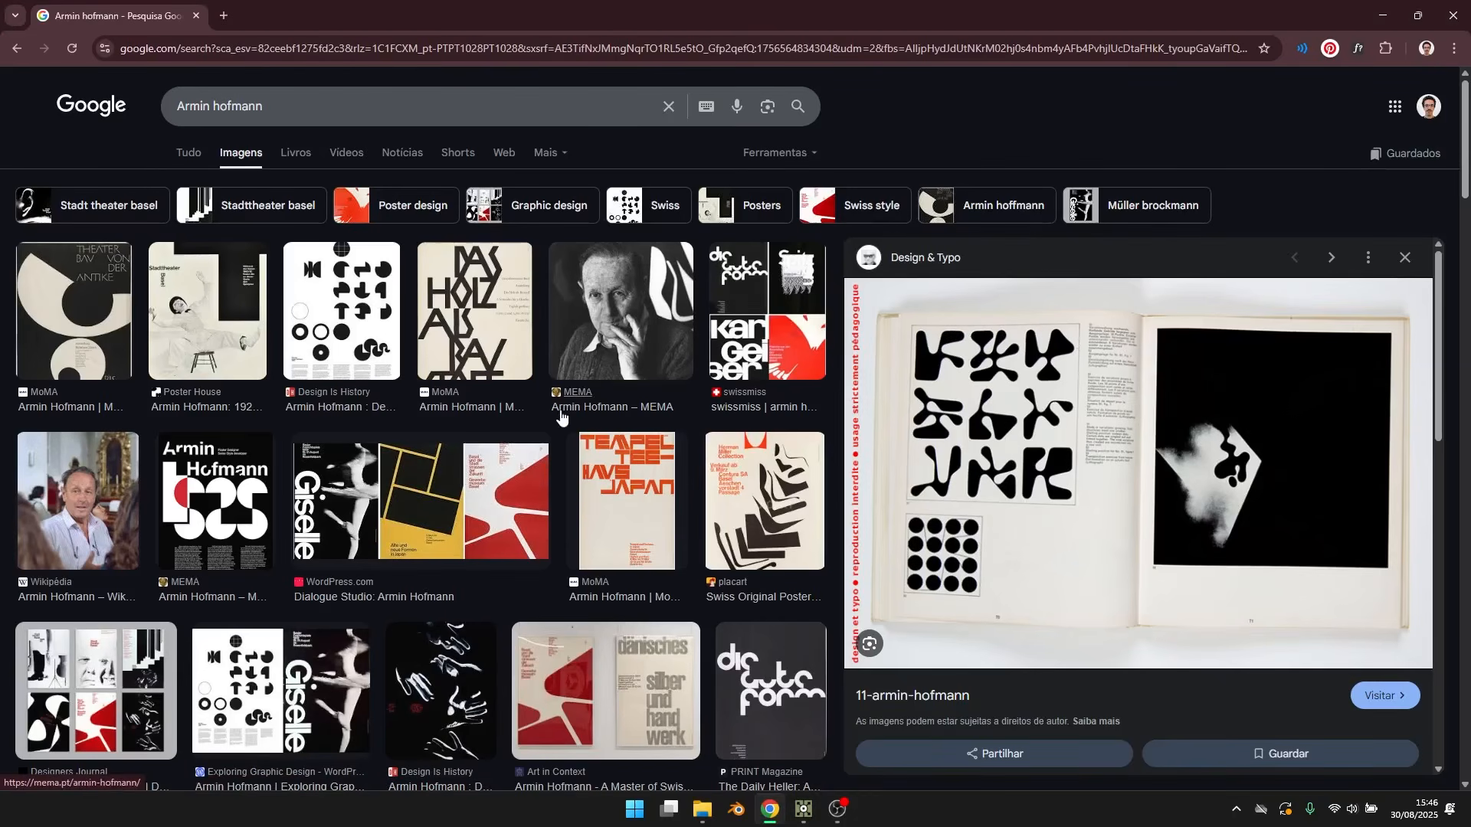
Switch to TouchDesigner and try out the finished blob tool by moving circles around the grid
{"action": "left_click", "coordinate": [804, 809]}
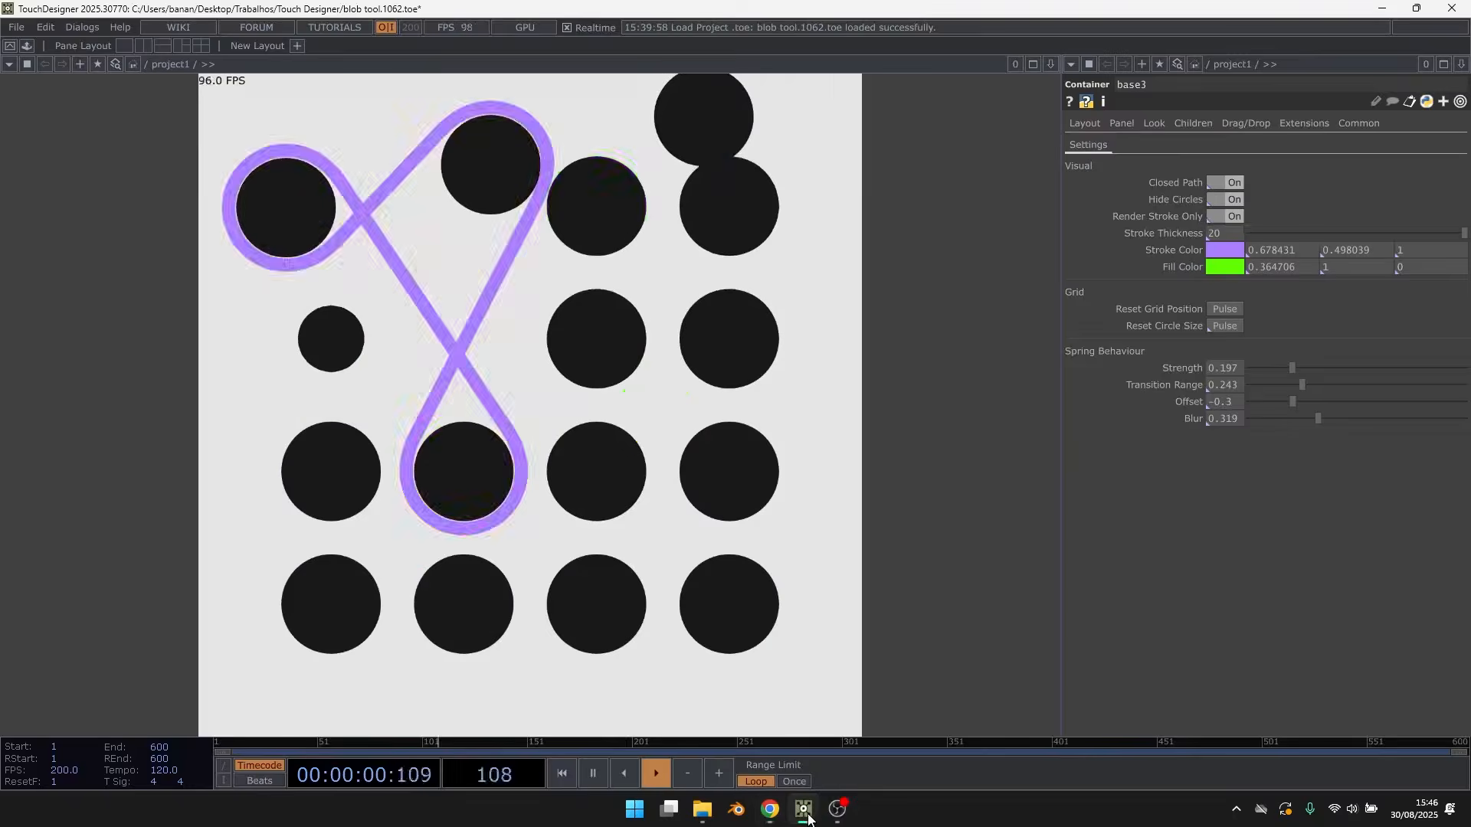
{"action": "left_click_drag", "start_coordinate": [600, 205], "coordinate": [610, 159]}
{"action": "left_click_drag", "start_coordinate": [454, 211], "coordinate": [607, 312]}
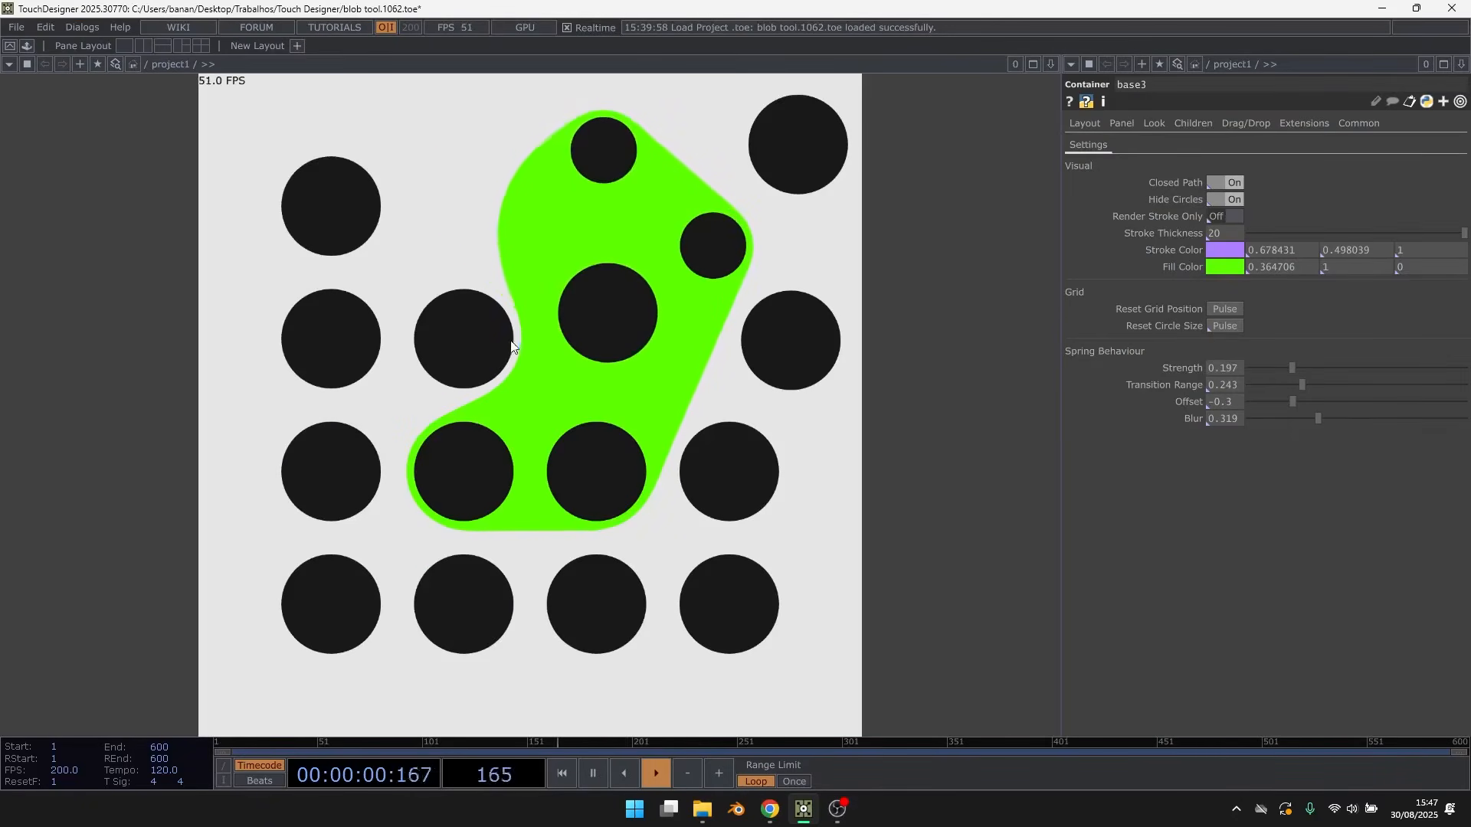
{"action": "left_click_drag", "start_coordinate": [494, 344], "coordinate": [259, 341]}
Test the blob's spring behaviour by lowering Blur to 0.094, moving a circle and raising Blur again
{"action": "left_click_drag", "start_coordinate": [1315, 420], "coordinate": [1271, 421]}
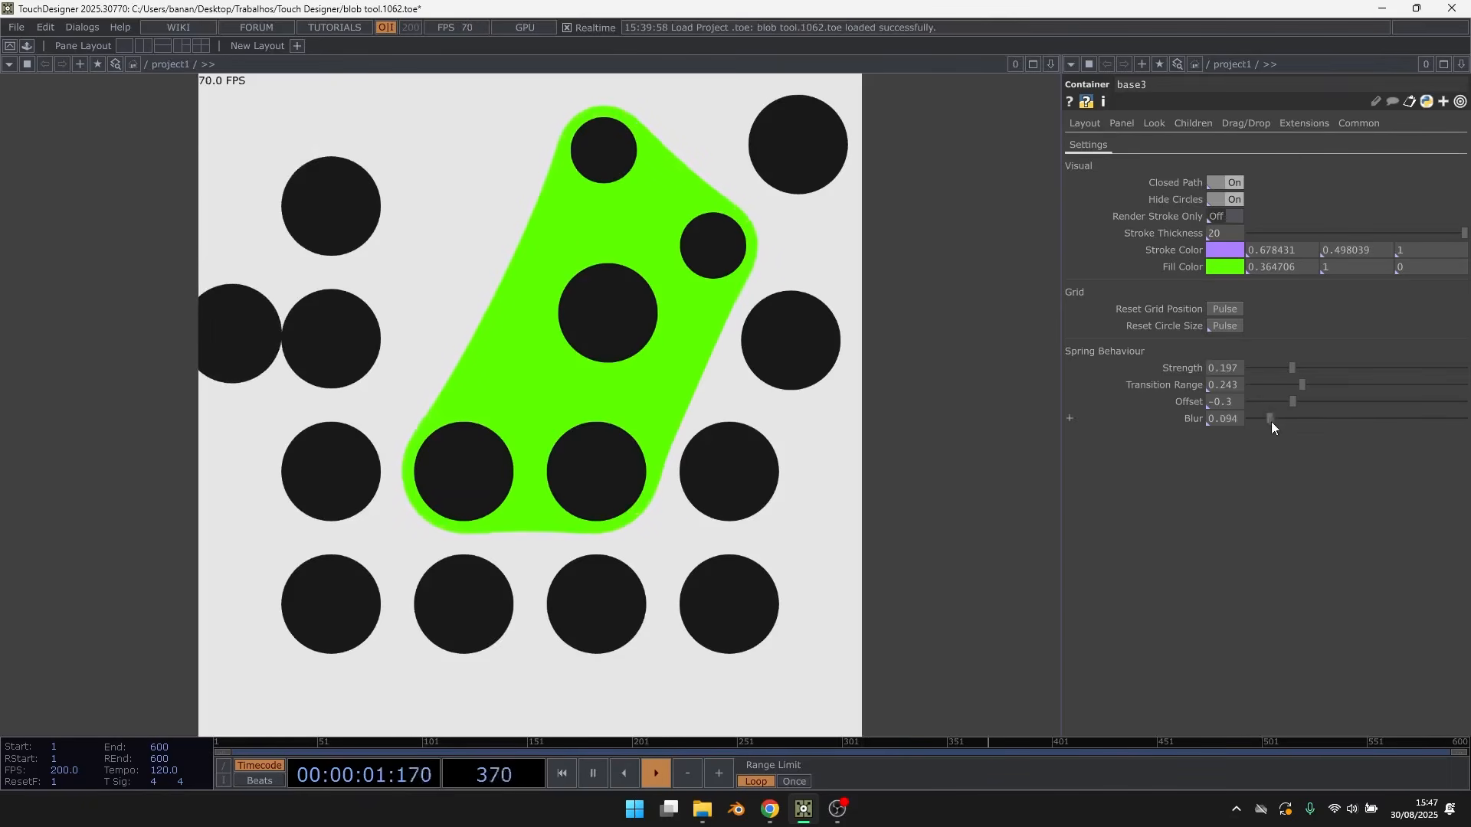
{"action": "left_click_drag", "start_coordinate": [623, 321], "coordinate": [575, 303]}
{"action": "left_click_drag", "start_coordinate": [1269, 418], "coordinate": [1333, 398]}
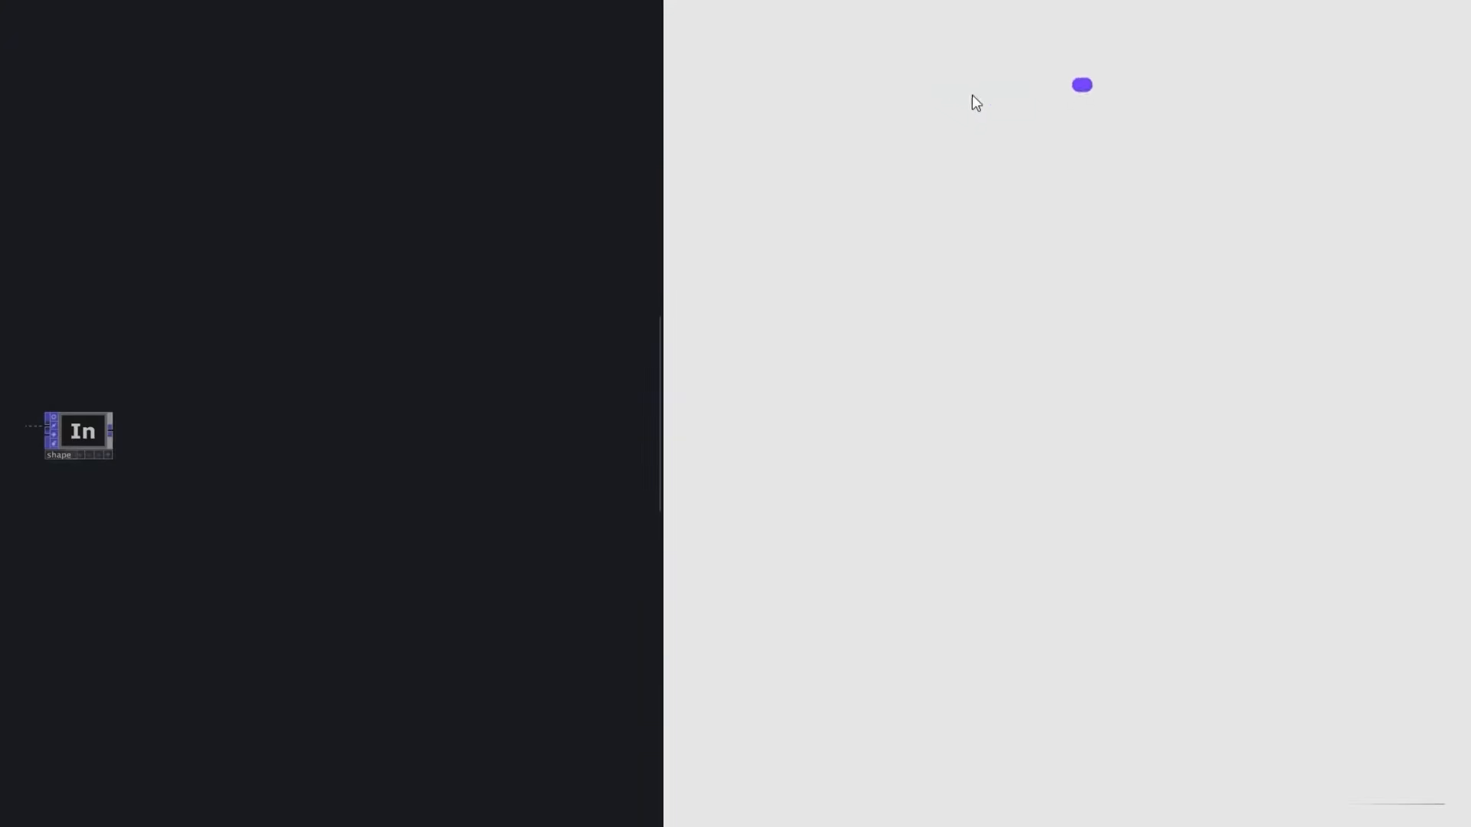
{"action": "mouse_move", "coordinate": [972, 95]}
{"action": "left_mouse_down"}
{"action": "mouse_move", "coordinate": [820, 260]}
{"action": "mouse_move", "coordinate": [820, 652]}
{"action": "mouse_move", "coordinate": [1140, 641]}
{"action": "mouse_move", "coordinate": [1270, 504]}
{"action": "mouse_move", "coordinate": [1290, 352]}
{"action": "mouse_move", "coordinate": [1240, 143]}
{"action": "mouse_move", "coordinate": [1123, 100]}
{"action": "left_mouse_up"}
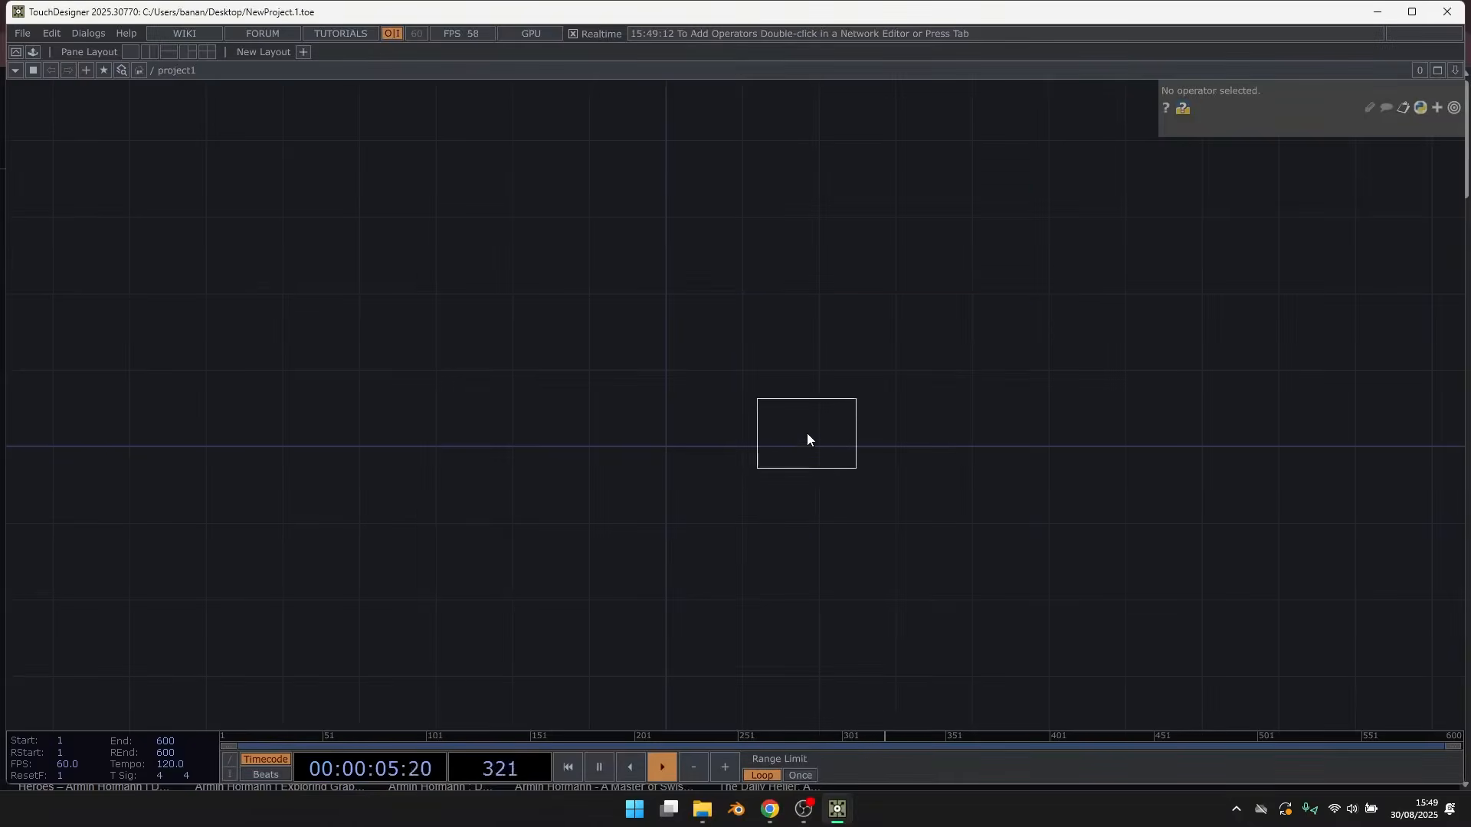
Place an Out TOP in the new project's network
{"action": "left_click", "coordinate": [988, 413]}
{"action": "left_click_drag", "start_coordinate": [855, 338], "coordinate": [720, 377]}
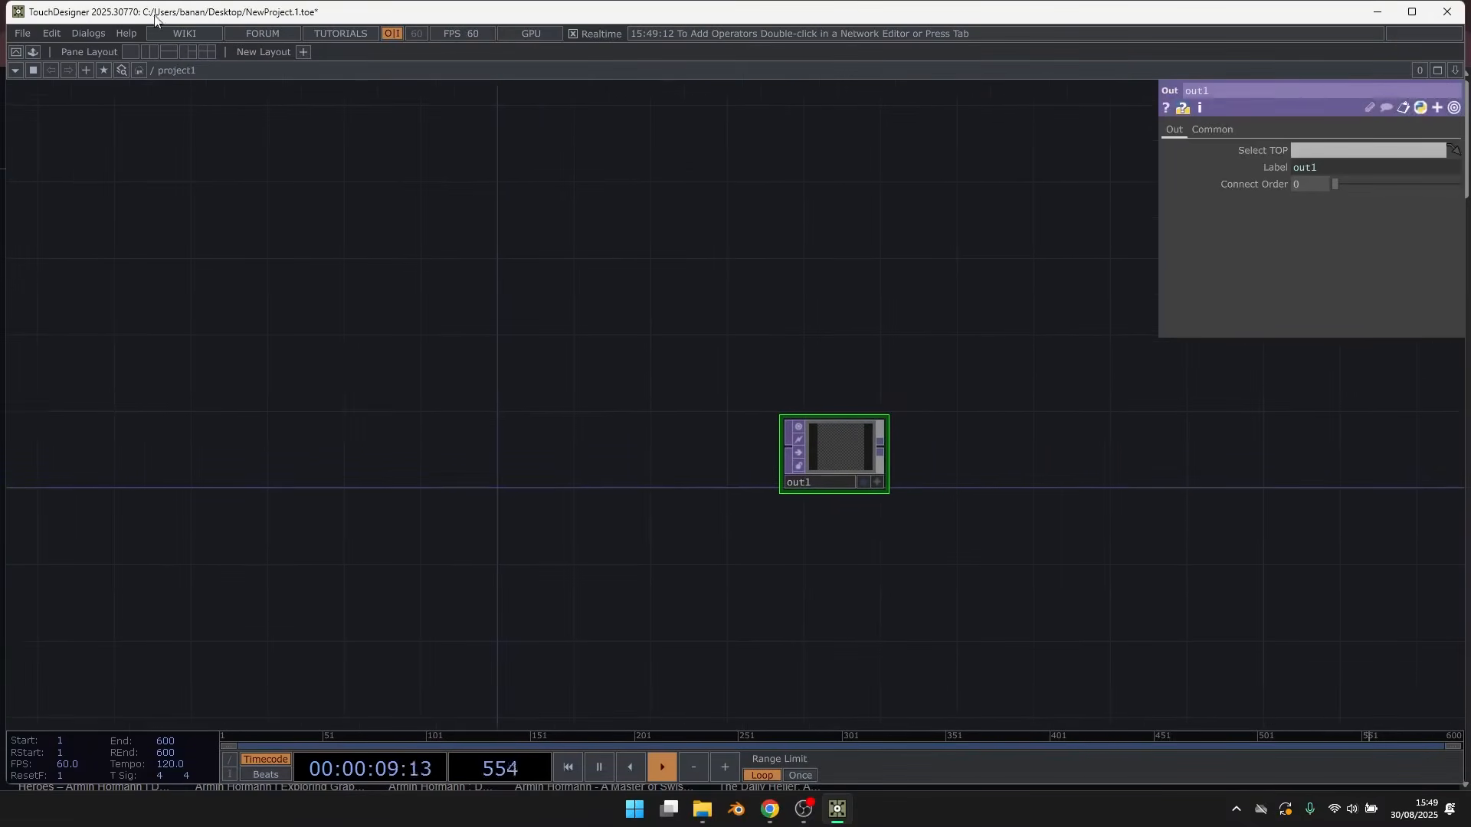
Split the workspace into a three-pane layout, turn one pane into a Panel viewer and enlarge the network and viewer panes
{"action": "left_click", "coordinate": [187, 52]}
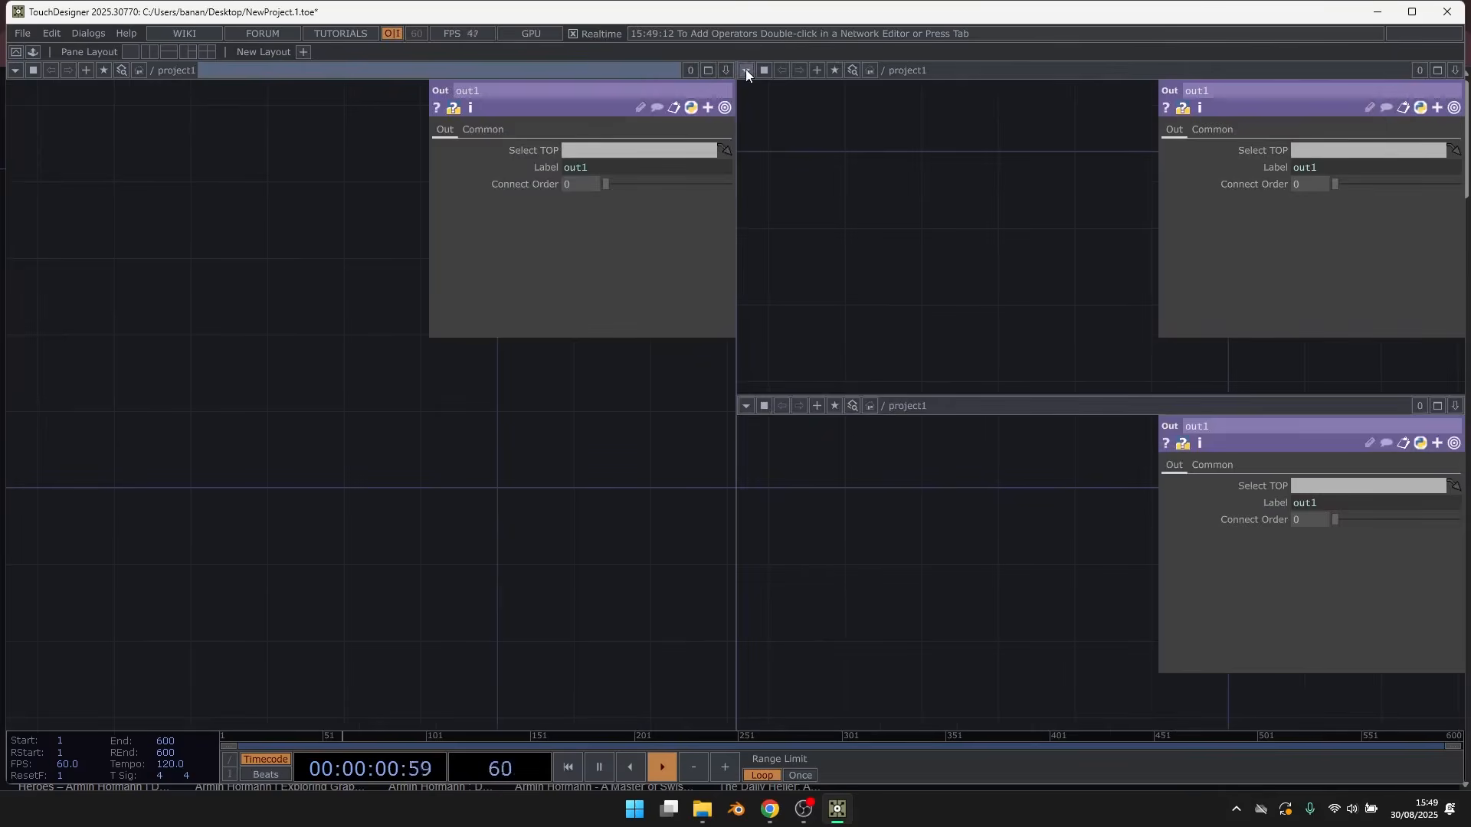
{"action": "left_click", "coordinate": [746, 69]}
{"action": "left_click", "coordinate": [785, 111]}
{"action": "left_click_drag", "start_coordinate": [774, 395], "coordinate": [786, 510]}
{"action": "left_click_drag", "start_coordinate": [738, 449], "coordinate": [832, 452]}
Go up to the parent network and set the project1 container's width and height to 1280
{"action": "left_click_drag", "start_coordinate": [641, 424], "coordinate": [578, 437]}
{"action": "key", "text": "u"}
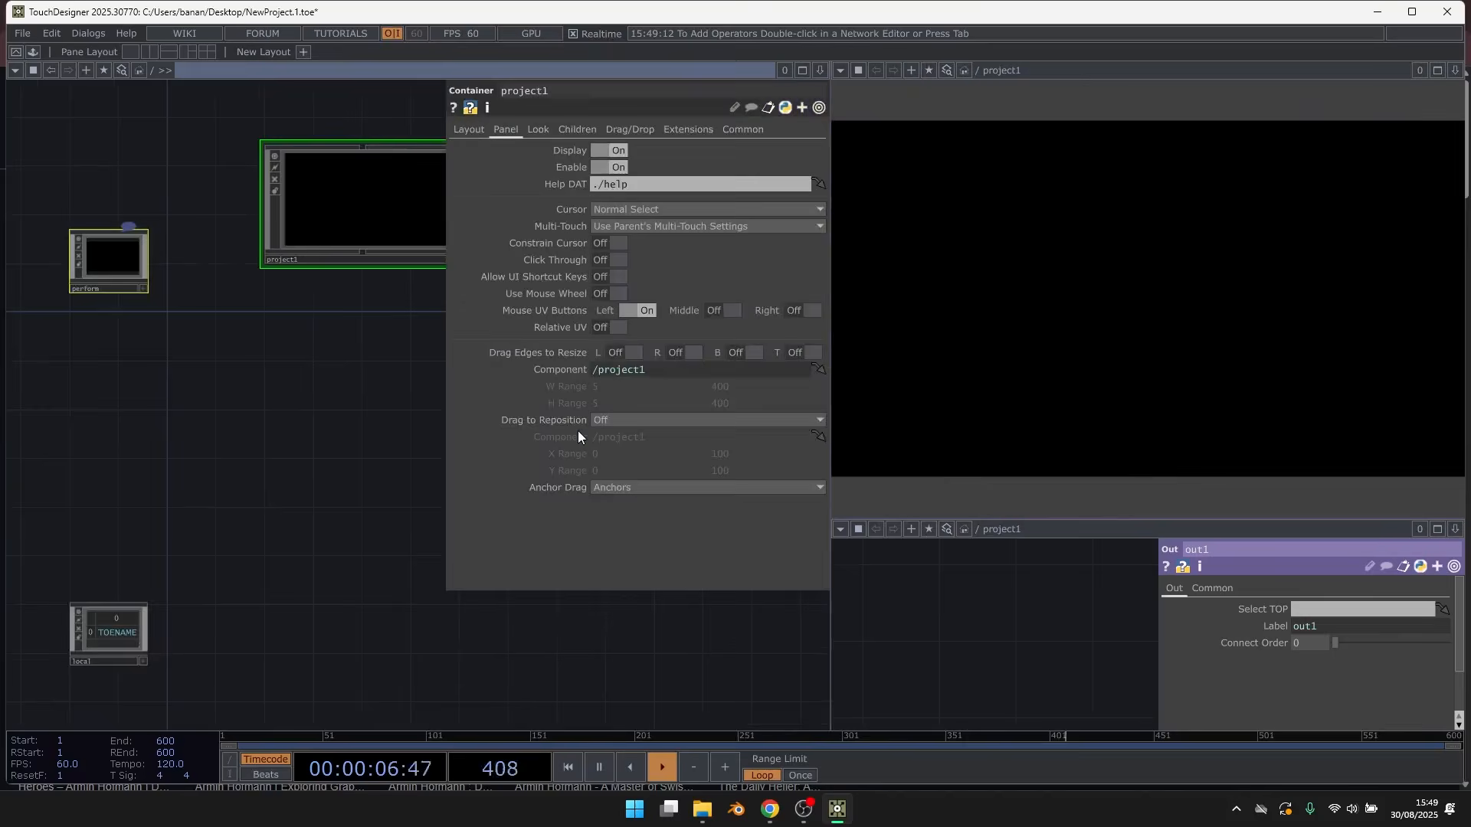
{"action": "left_click", "coordinate": [468, 129]}
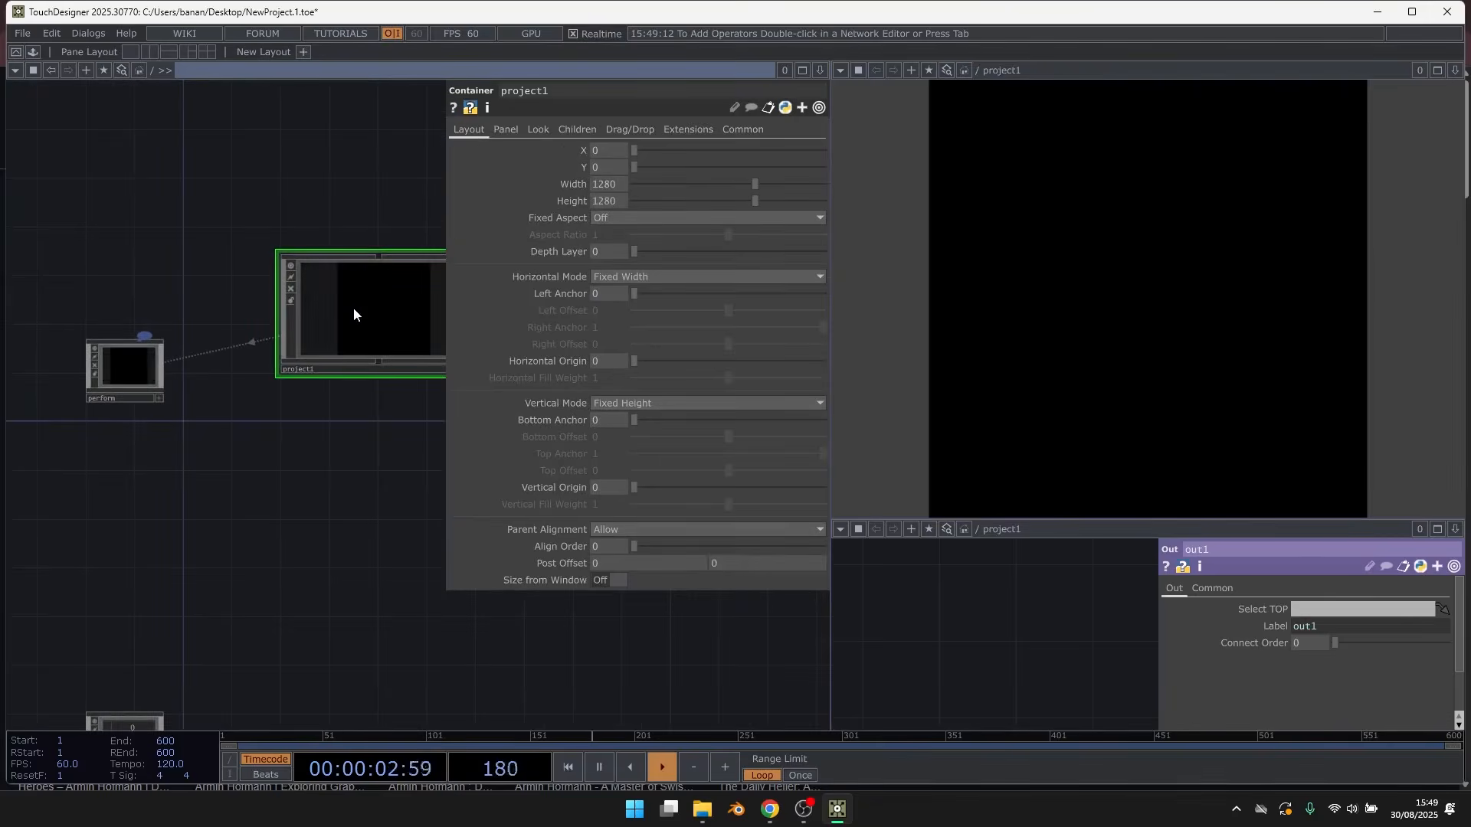
Return inside project1, shift the Out TOP aside and add a Render TOP in front of it
{"action": "double_click", "coordinate": [354, 310]}
{"action": "left_click_drag", "start_coordinate": [549, 493], "coordinate": [419, 505]}
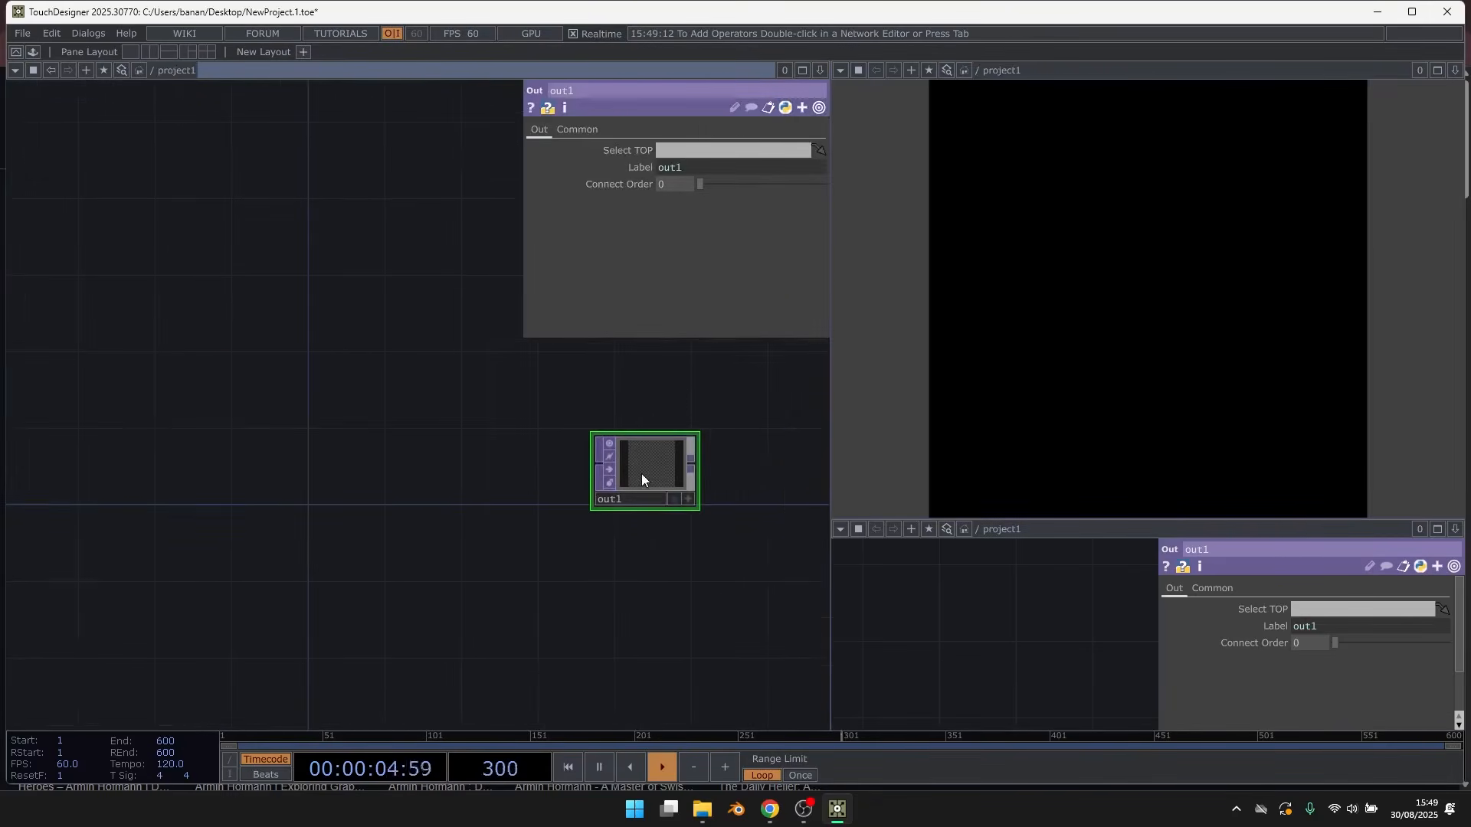
{"action": "left_click_drag", "start_coordinate": [641, 473], "coordinate": [701, 472]}
{"action": "left_click_drag", "start_coordinate": [458, 451], "coordinate": [504, 439]}
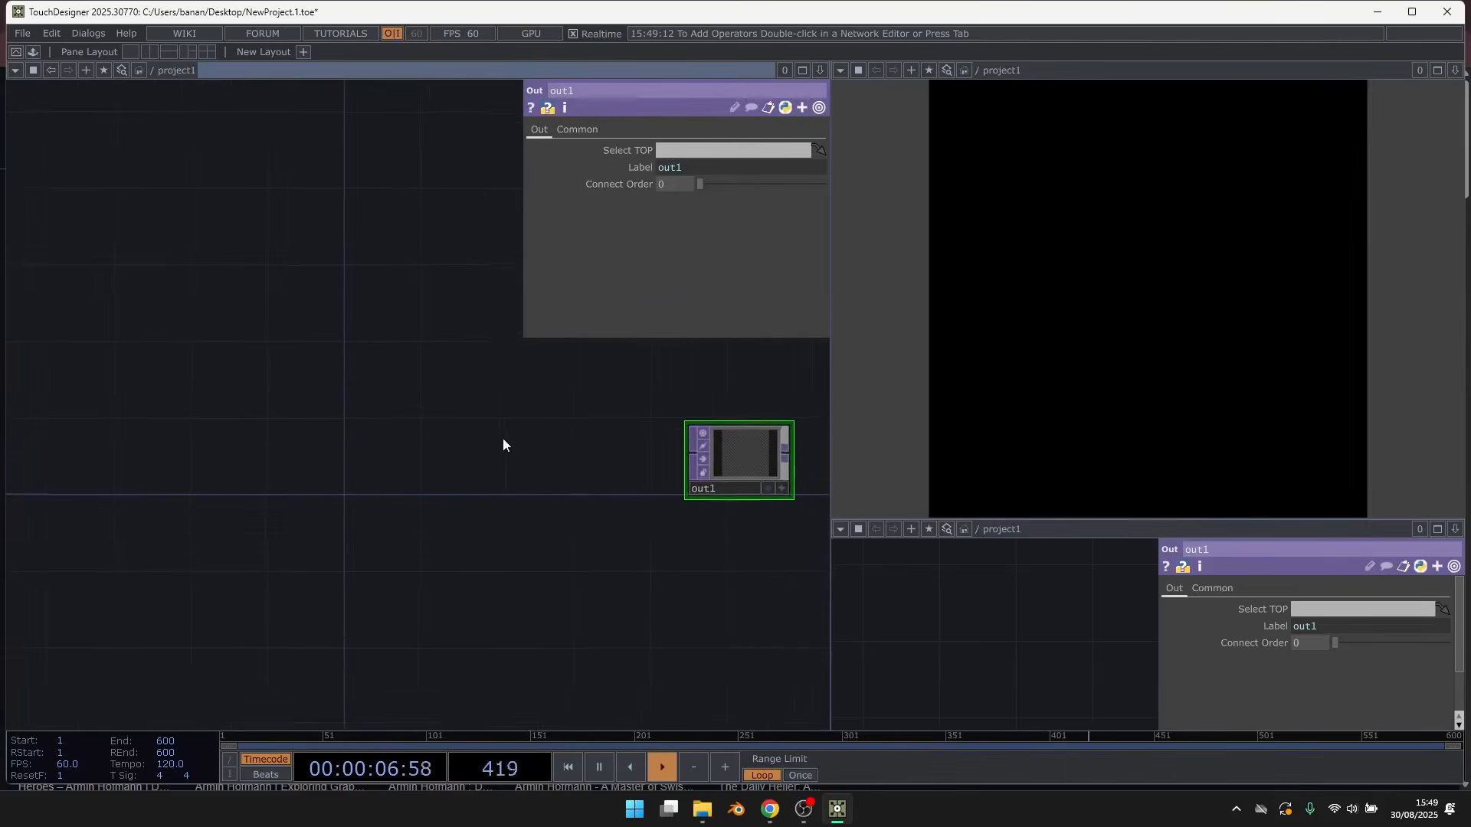
{"action": "key", "text": "Tab"}
{"action": "type", "text": "rend"}
{"action": "left_click", "coordinate": [550, 440]}
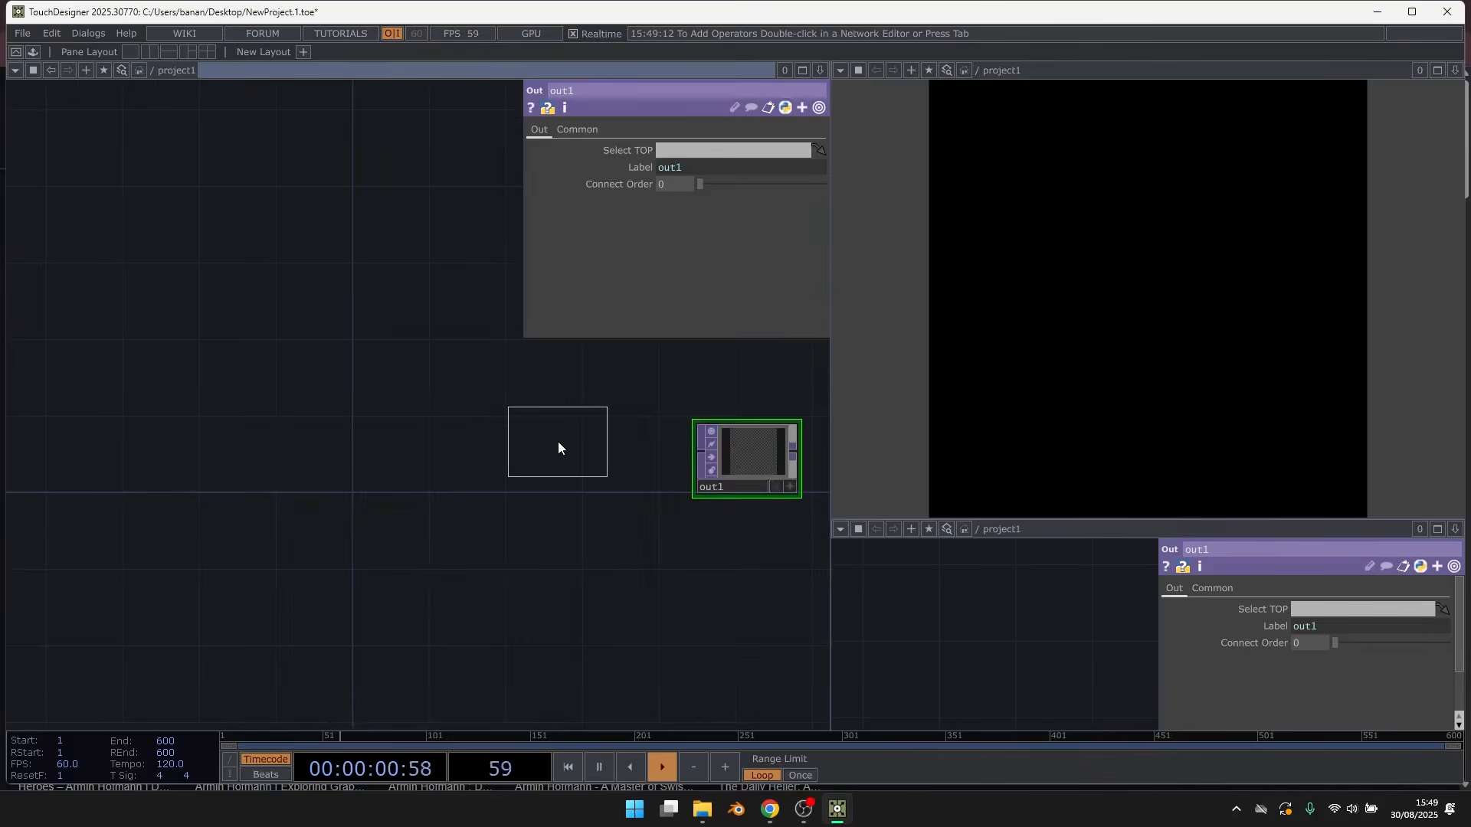
{"action": "left_click", "coordinate": [558, 452]}
Add a Camera COMP above the Render TOP
{"action": "key", "text": "Tab"}
{"action": "type", "text": "cam"}
{"action": "left_click", "coordinate": [52, 153]}
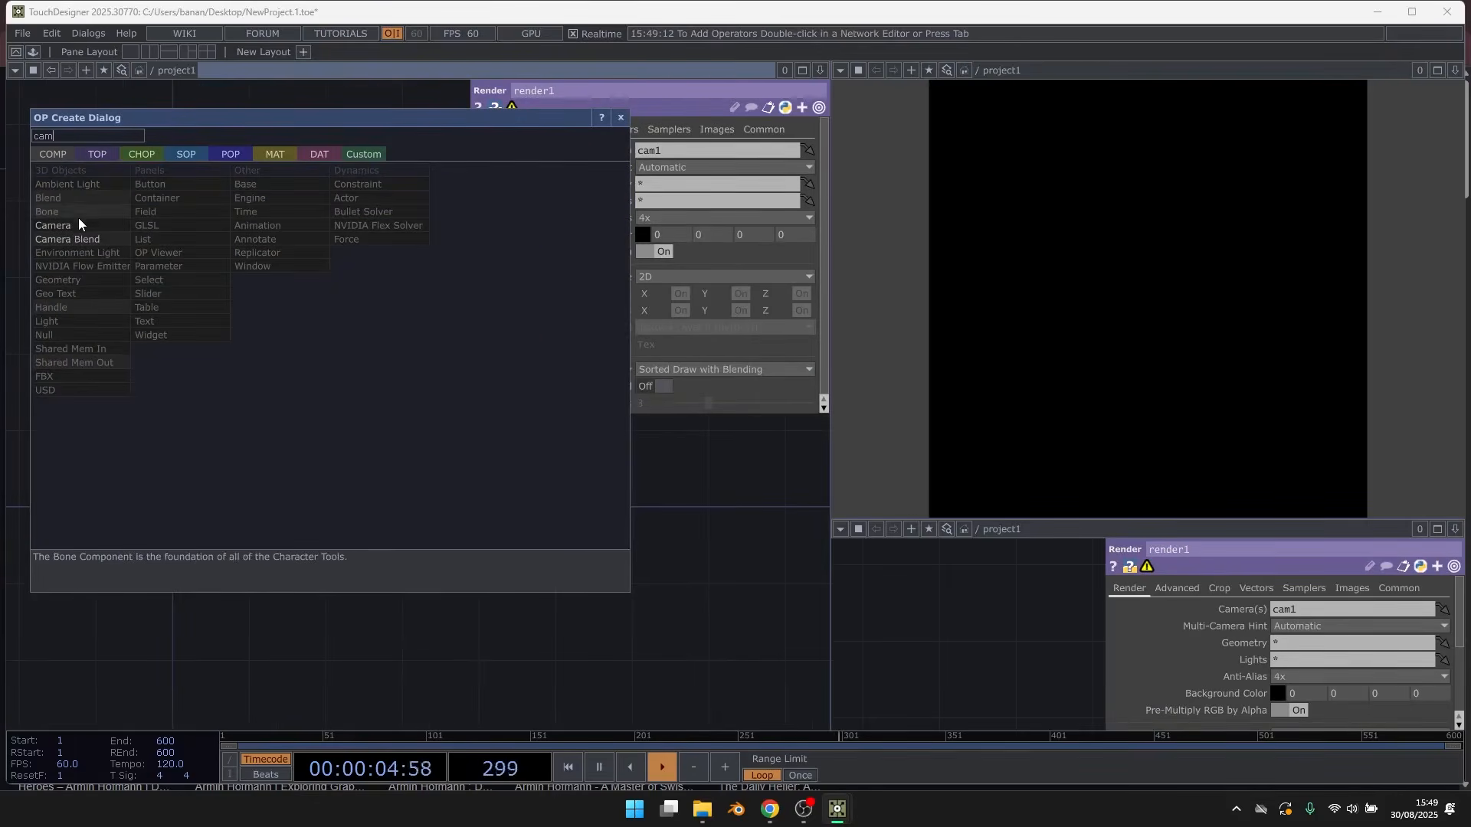
{"action": "left_click", "coordinate": [76, 222]}
{"action": "left_click", "coordinate": [399, 353]}
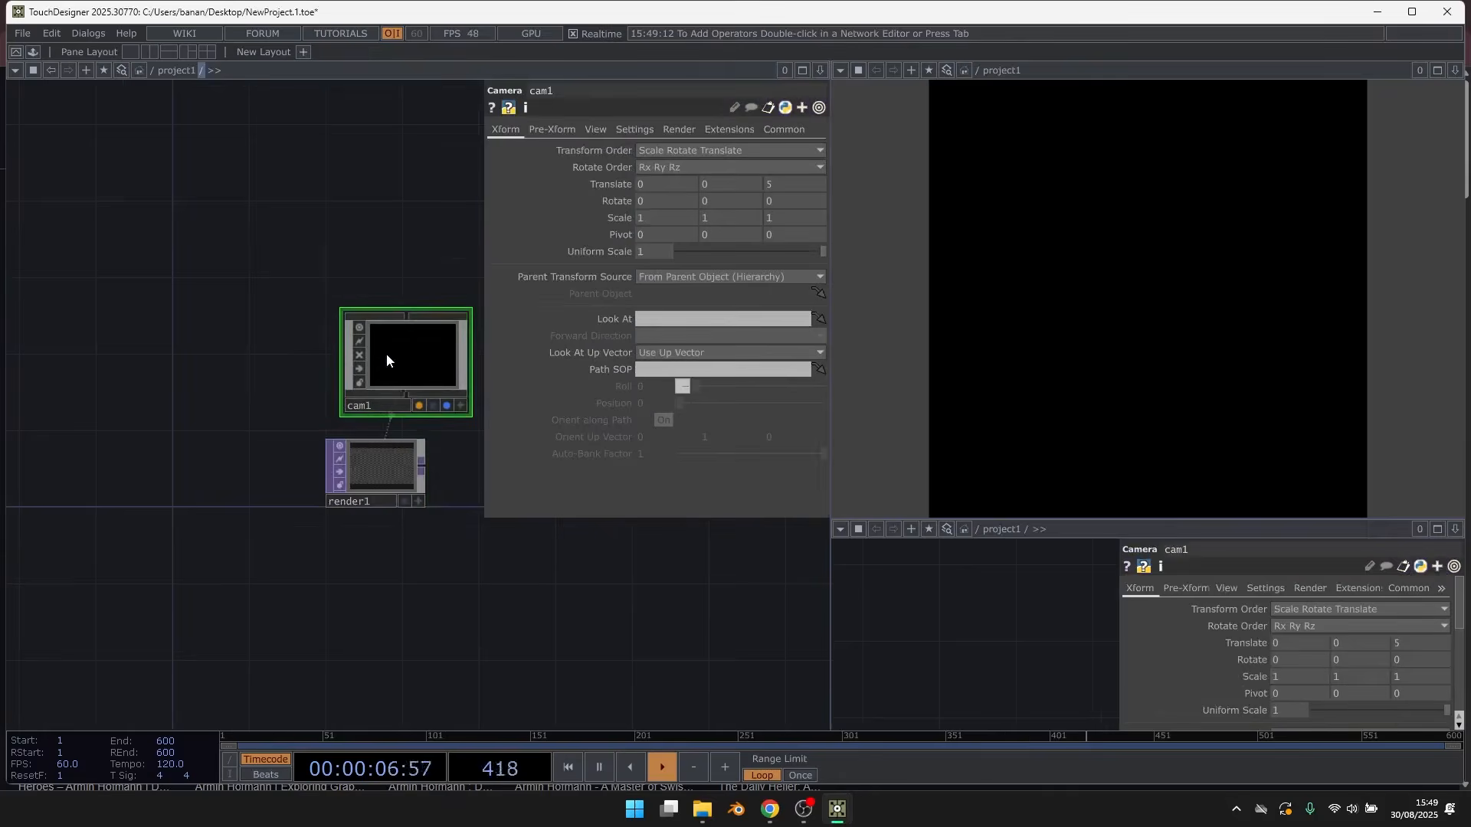
Set the Render TOP's resolution to 1280 by 1280 and connect its output to the Out TOP
{"action": "scroll", "coordinate": [394, 360], "scroll_direction": "up", "scroll_amount": 2}
{"action": "left_click", "coordinate": [399, 505]}
{"action": "scroll", "coordinate": [386, 529], "scroll_direction": "up", "scroll_amount": 2}
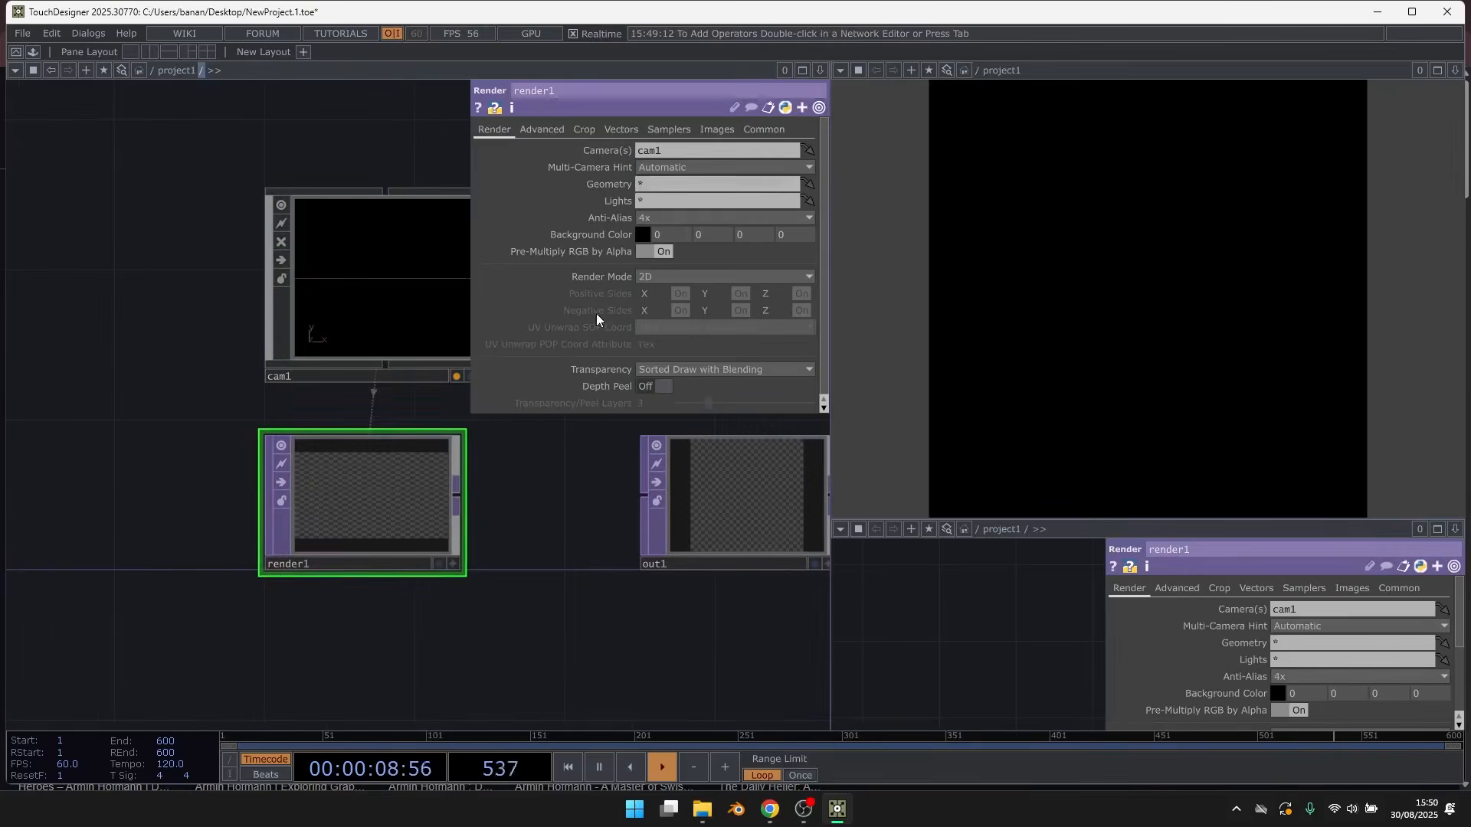
{"action": "left_click", "coordinate": [764, 128]}
{"action": "left_click", "coordinate": [728, 150]}
{"action": "type", "text": "1280"}
{"action": "key", "text": "Return"}
{"action": "mouse_move", "coordinate": [649, 9]}
{"action": "left_mouse_down"}
{"action": "mouse_move", "coordinate": [647, 60]}
{"action": "mouse_move", "coordinate": [645, 1]}
{"action": "left_mouse_up"}
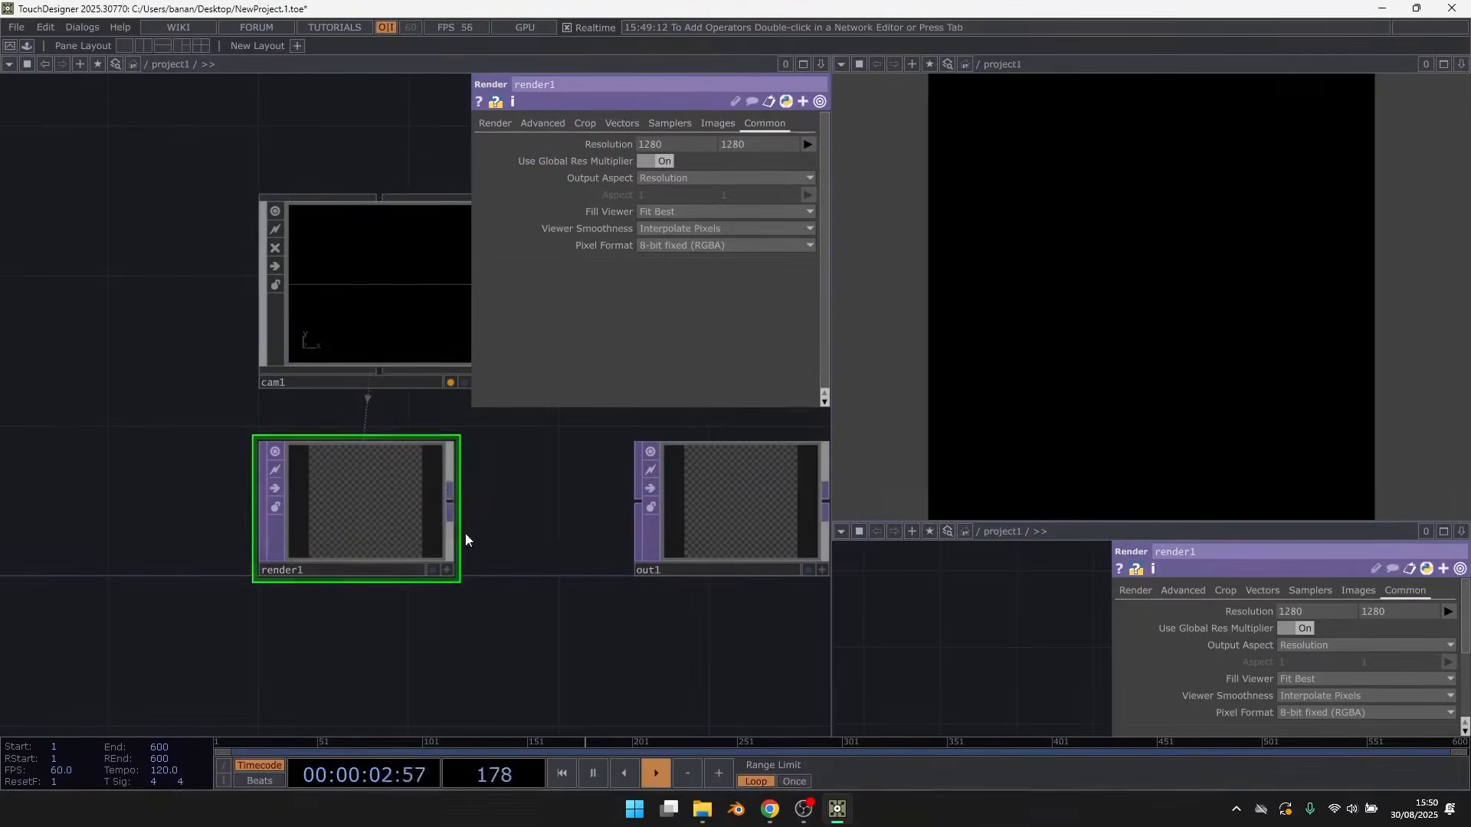
{"action": "left_click_drag", "start_coordinate": [452, 501], "coordinate": [607, 504]}
{"action": "scroll", "coordinate": [671, 539], "scroll_direction": "down", "scroll_amount": 5}
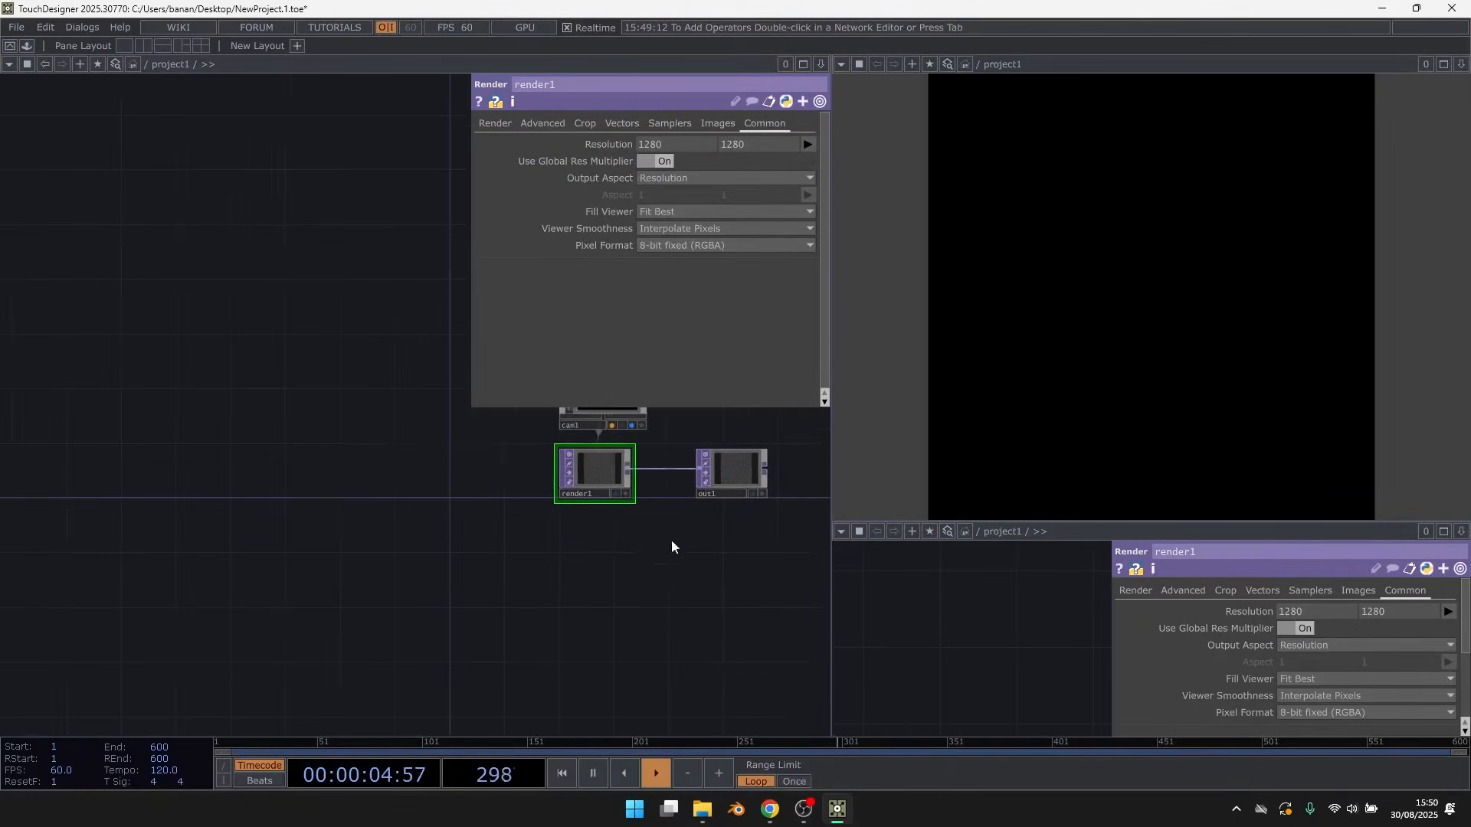
Widen the network pane and add a Panel CHOP in the empty area before the render operators
{"action": "left_click_drag", "start_coordinate": [834, 456], "coordinate": [1023, 452]}
{"action": "left_click_drag", "start_coordinate": [356, 540], "coordinate": [517, 452]}
{"action": "key", "text": "Tab"}
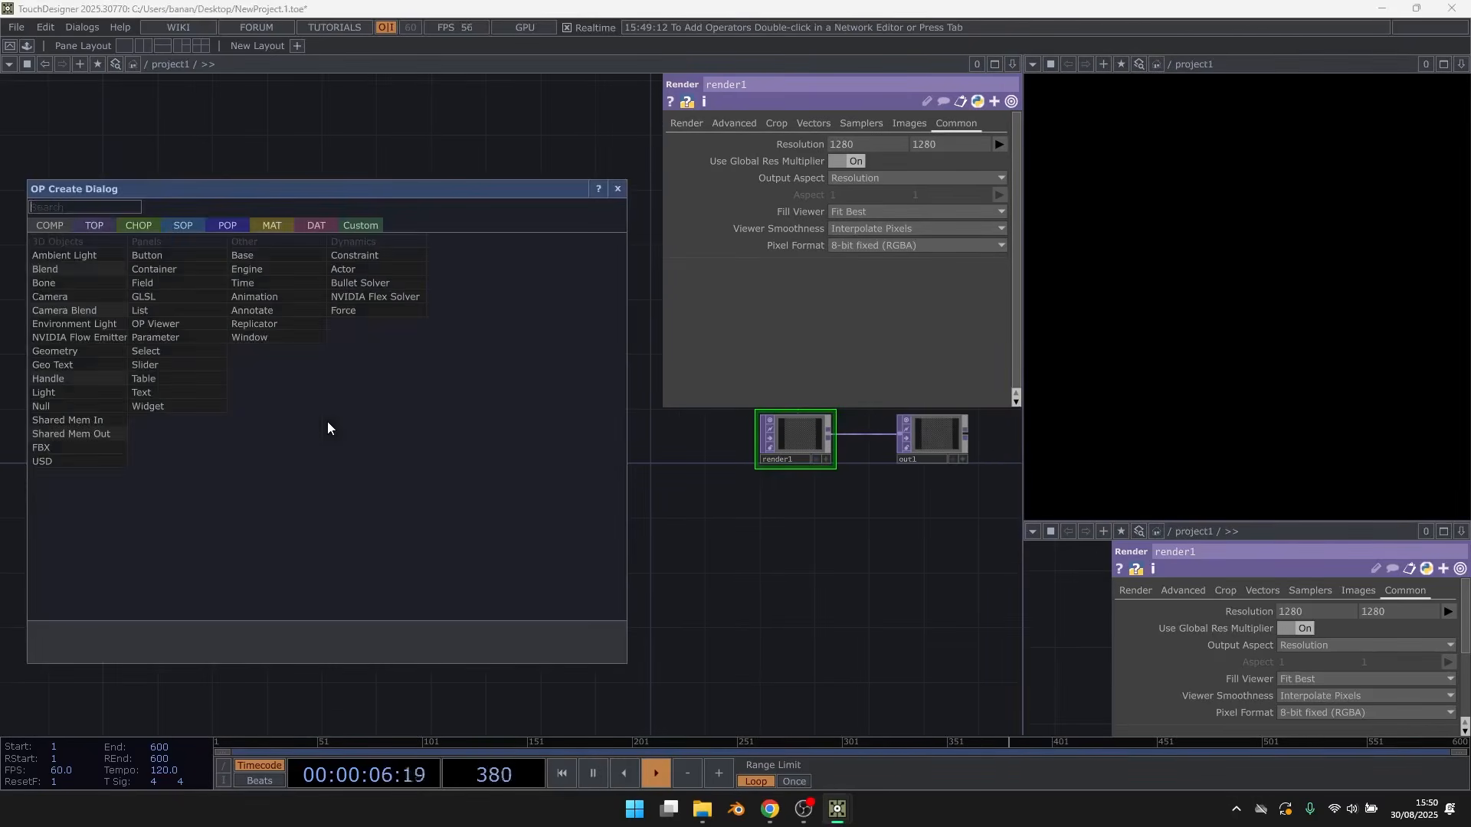
{"action": "left_click", "coordinate": [145, 228]}
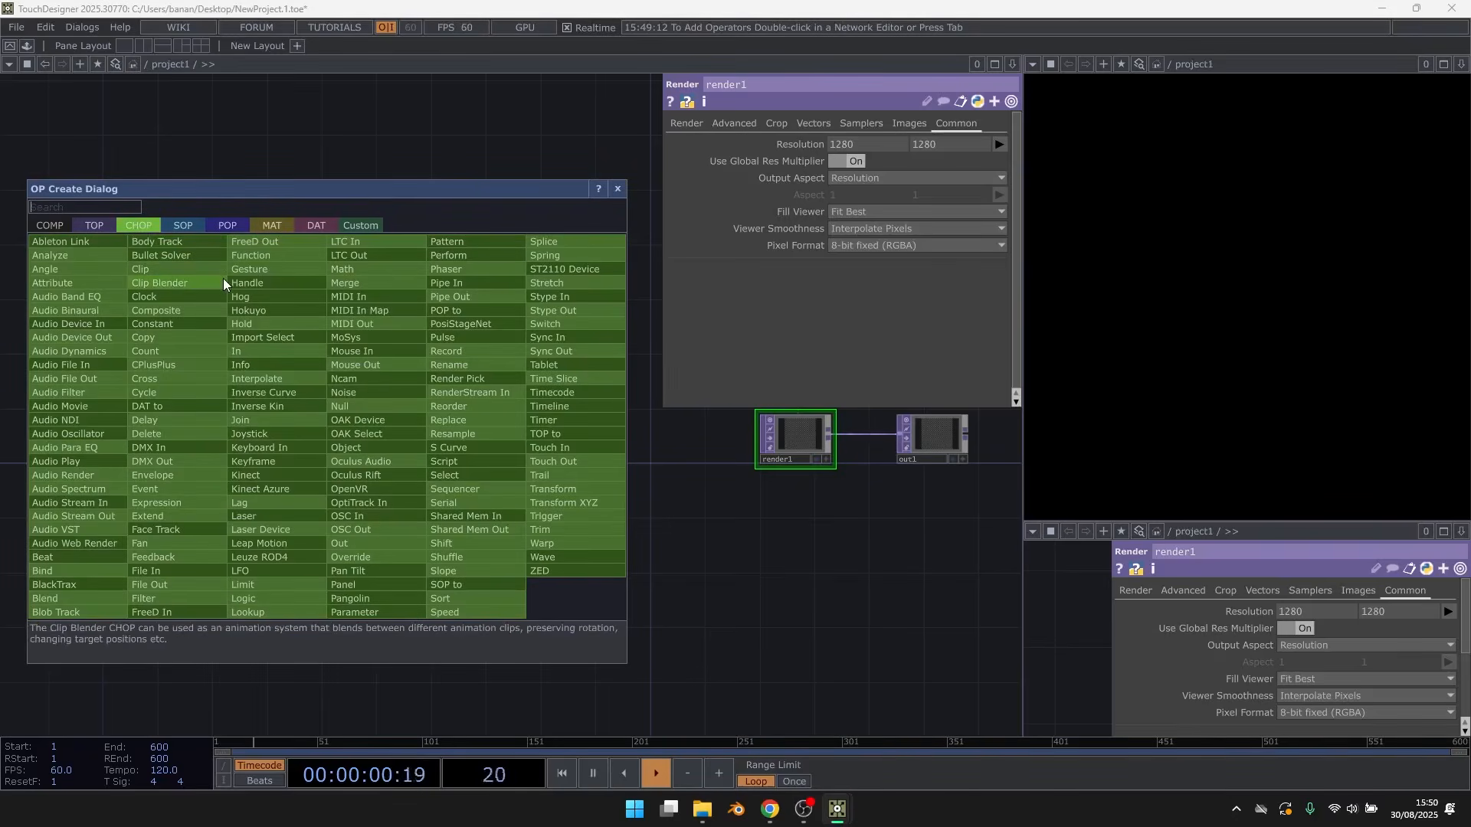
{"action": "type", "text": "pane"}
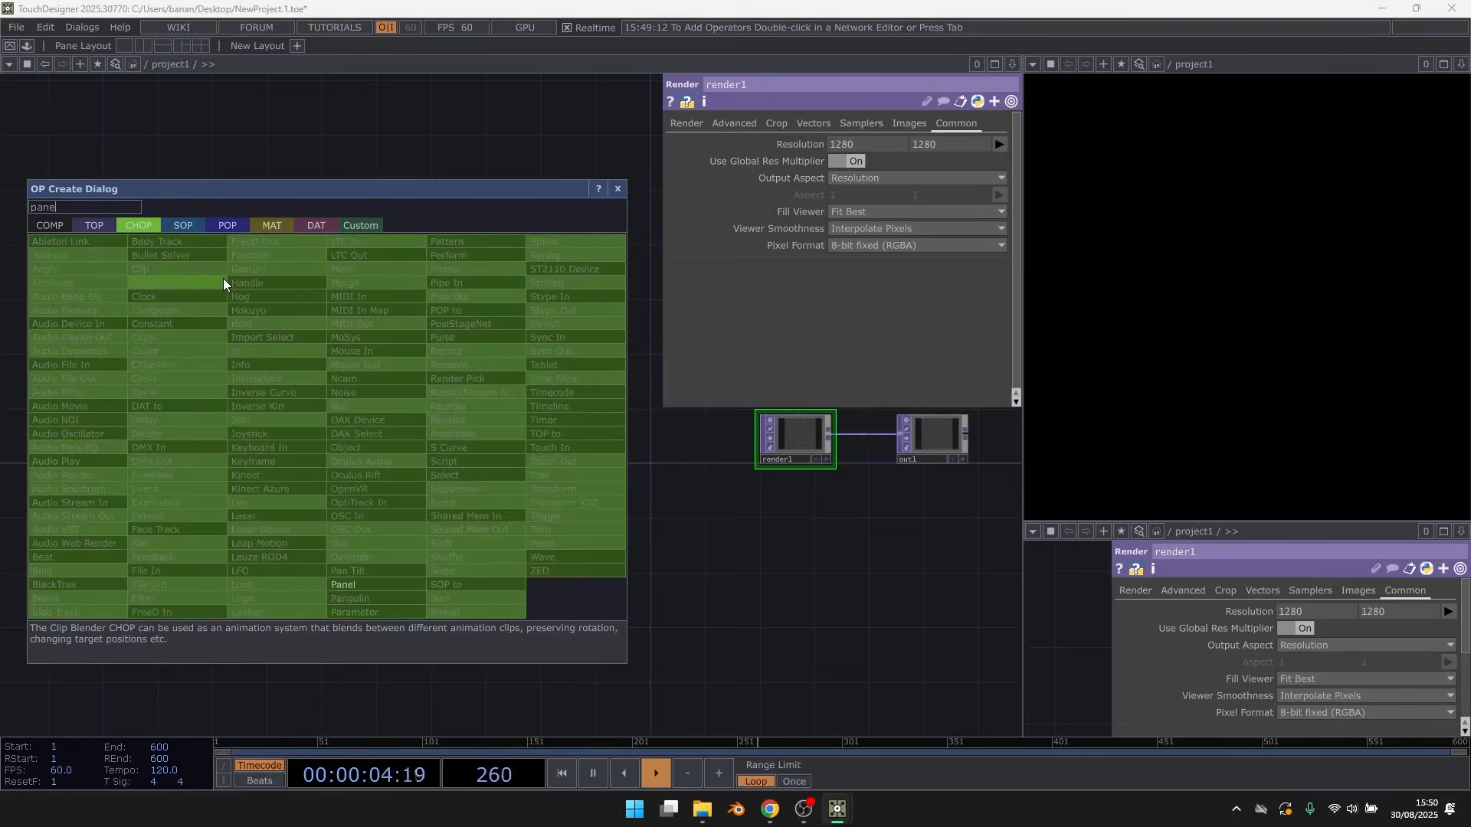
{"action": "left_click", "coordinate": [340, 585]}
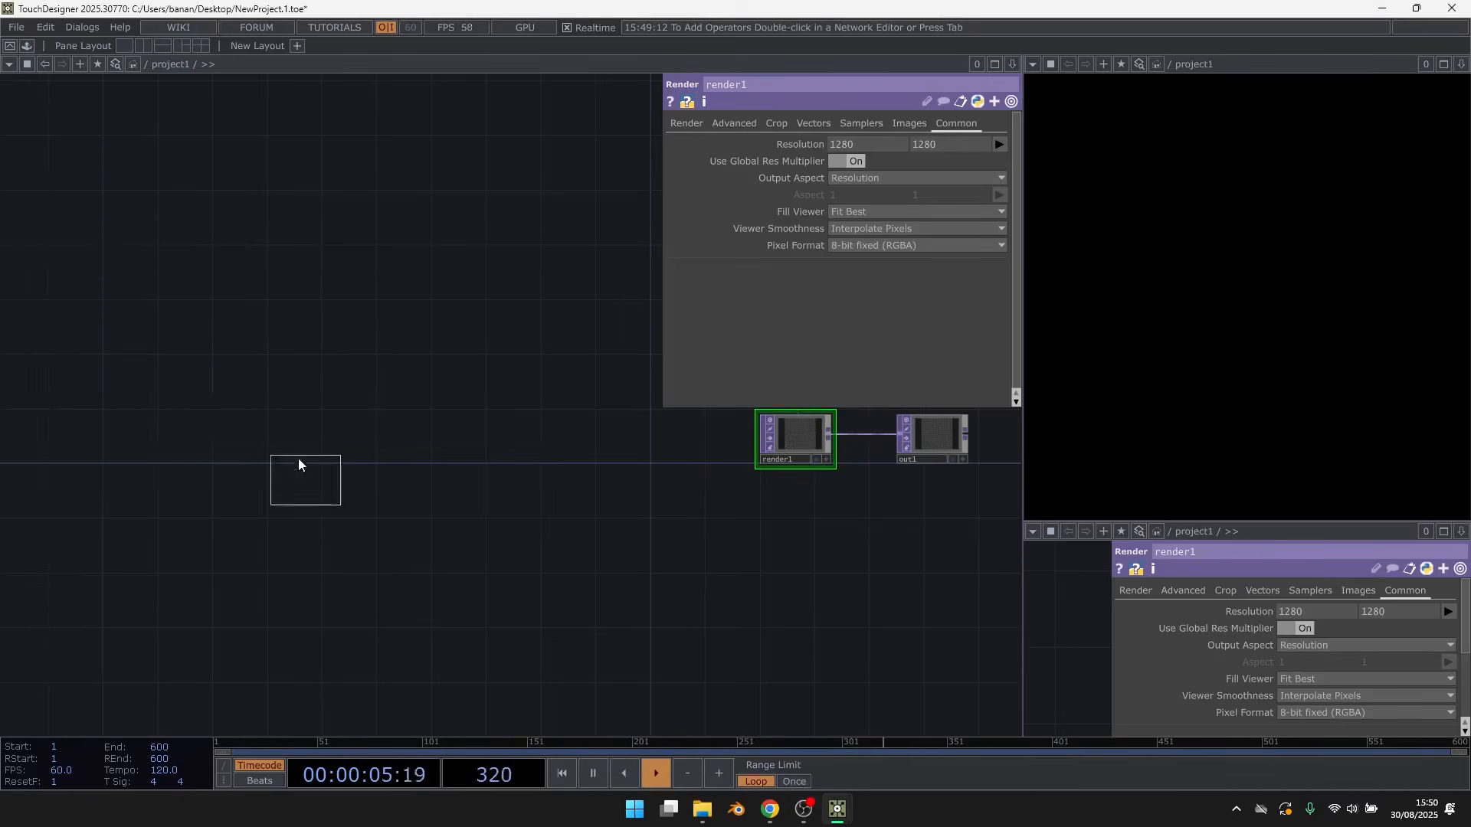
{"action": "left_click", "coordinate": [142, 439]}
Add a Select CHOP connected to the Panel CHOP's output
{"action": "scroll", "coordinate": [276, 457], "scroll_direction": "up", "scroll_amount": 5}
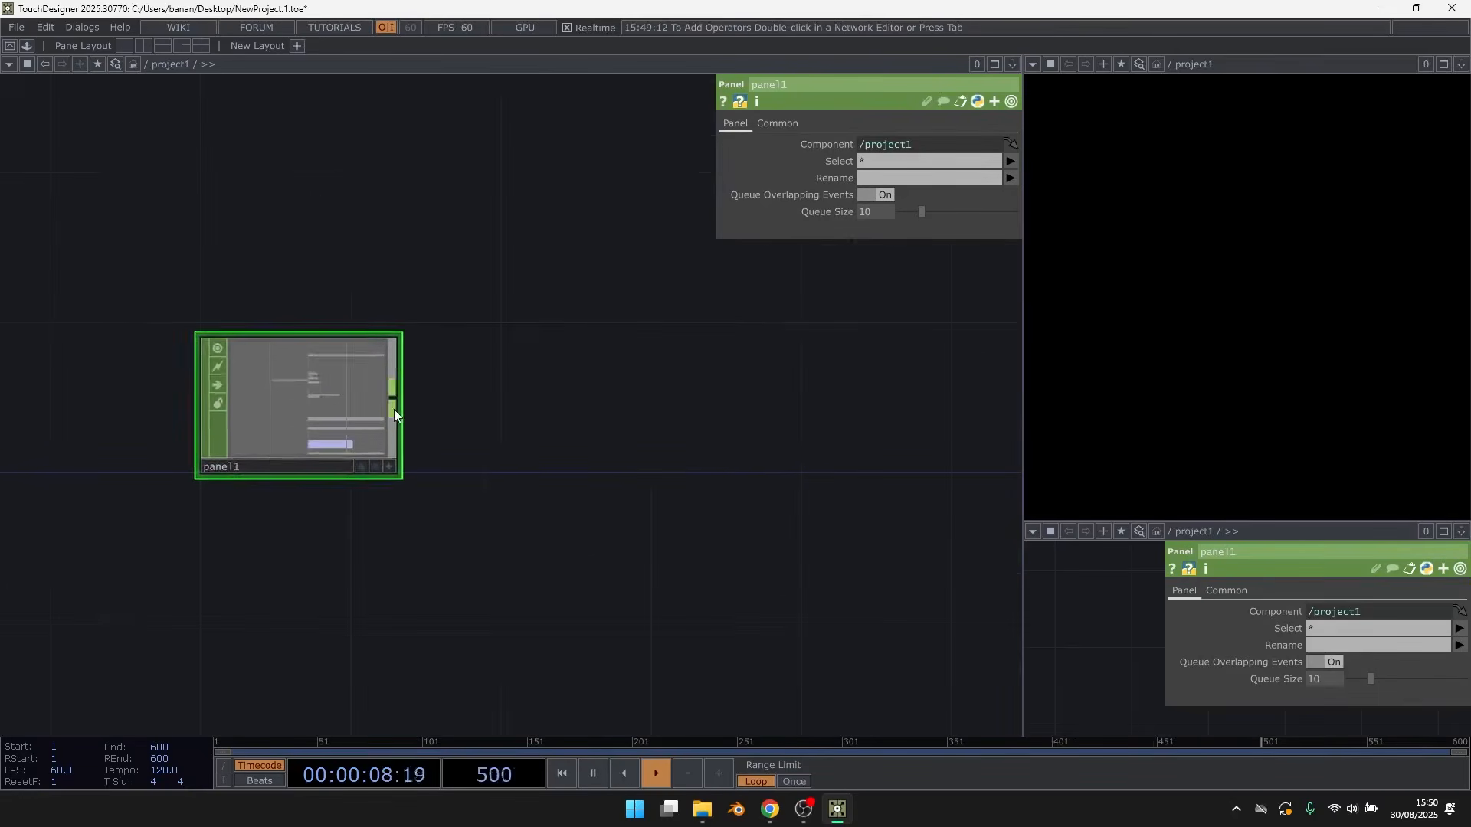
{"action": "right_click", "coordinate": [394, 409]}
{"action": "left_click", "coordinate": [507, 463]}
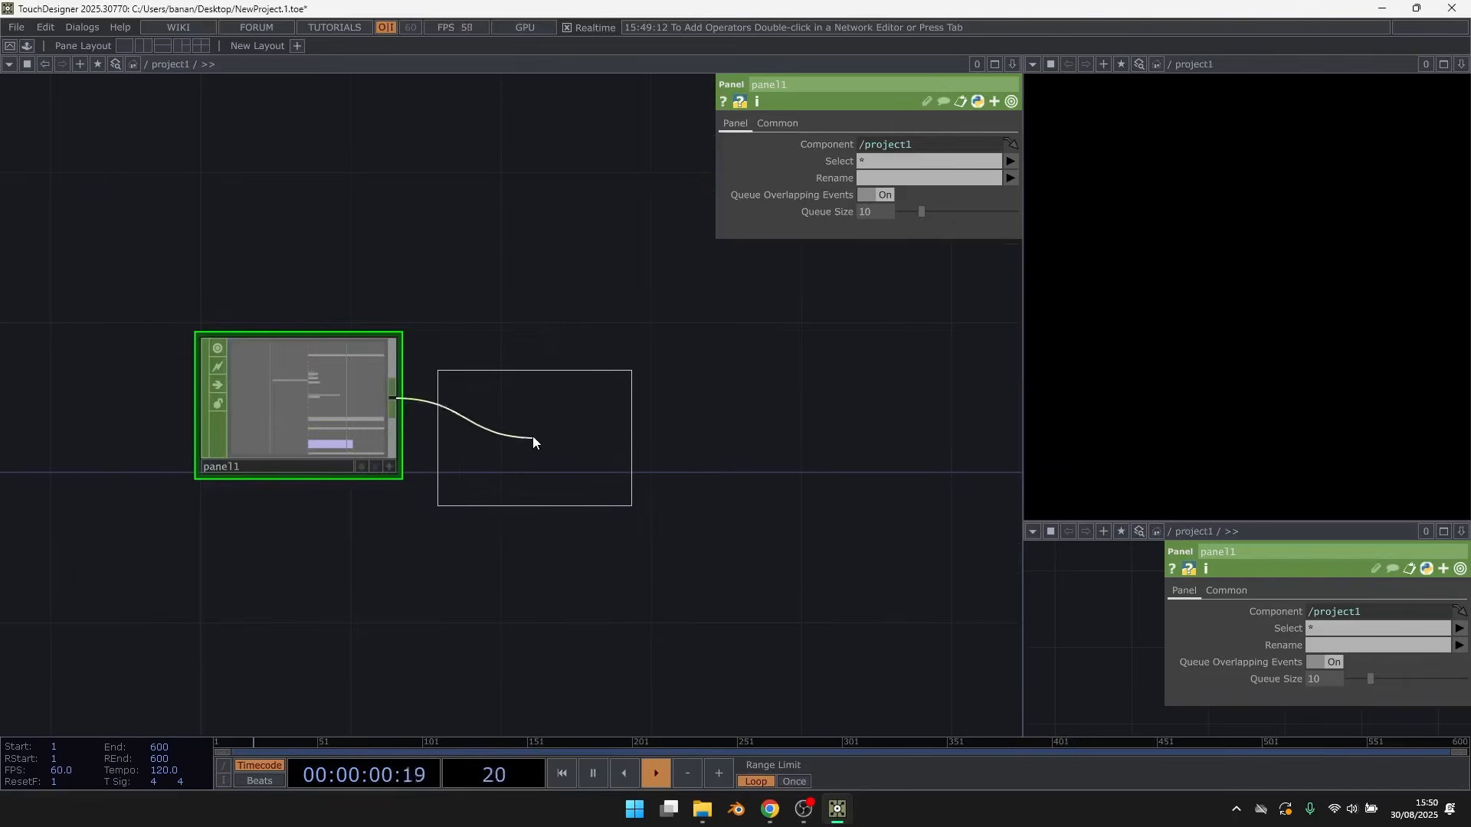
{"action": "left_click", "coordinate": [536, 439]}
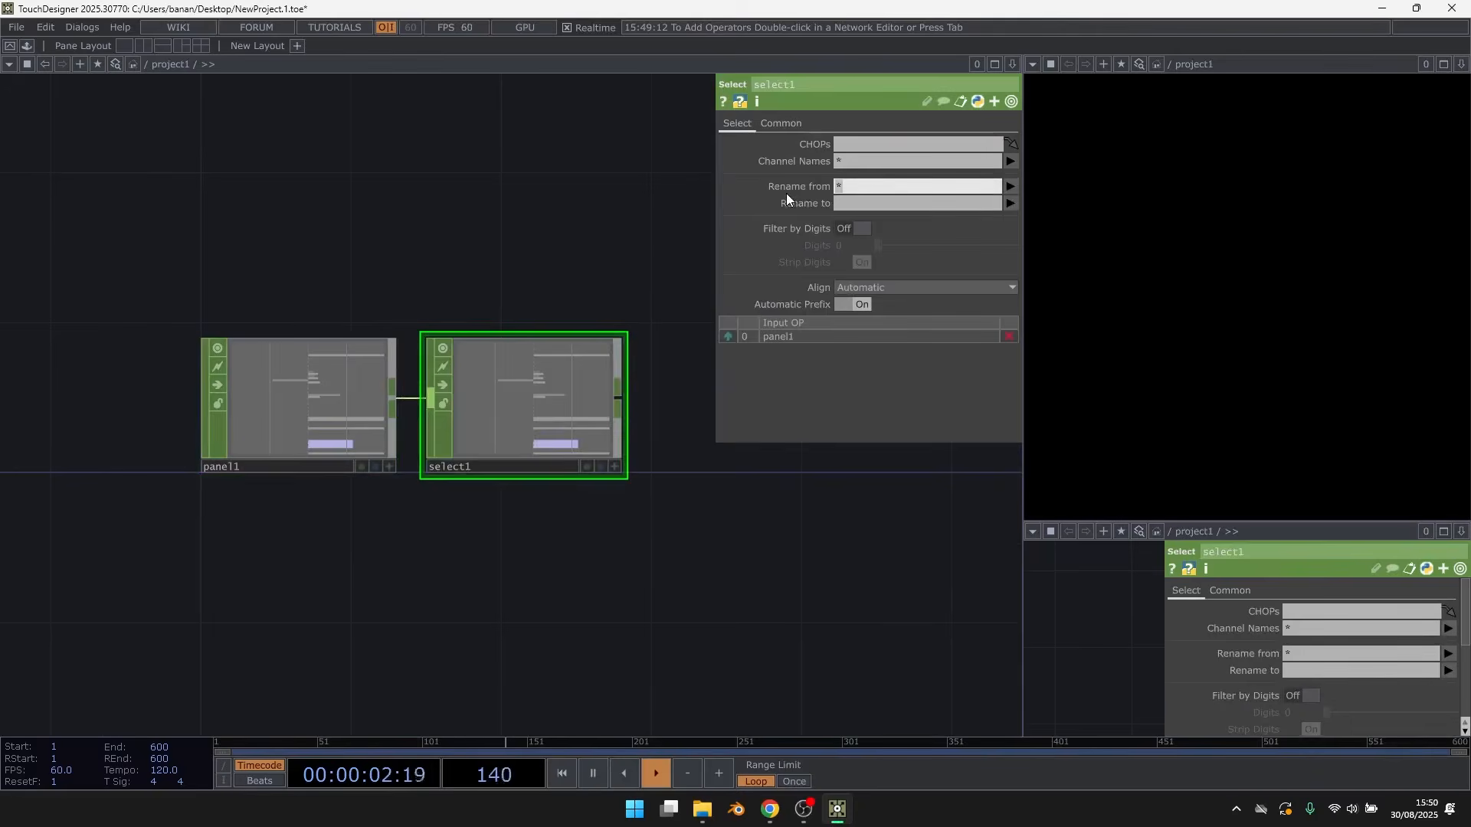
Set the Select CHOP's Channel Names to "insideu insidev"
{"action": "left_click_drag", "start_coordinate": [856, 158], "coordinate": [784, 153]}
{"action": "type", "text": "insideu insie"}
{"action": "key", "text": "BackSpace"}
{"action": "key", "text": "BackSpace"}
{"action": "type", "text": "idev"}
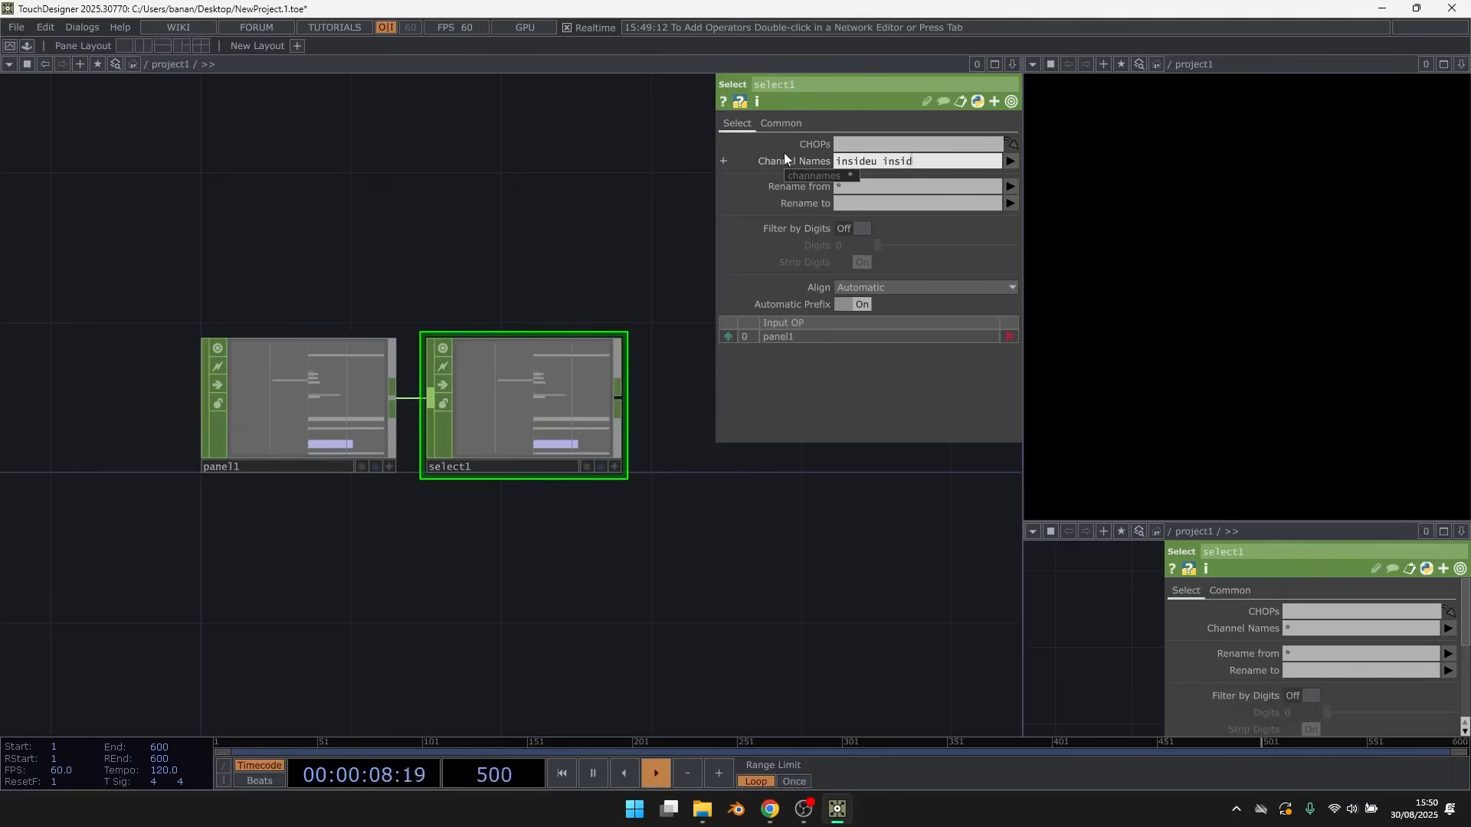
{"action": "key", "text": "Return"}
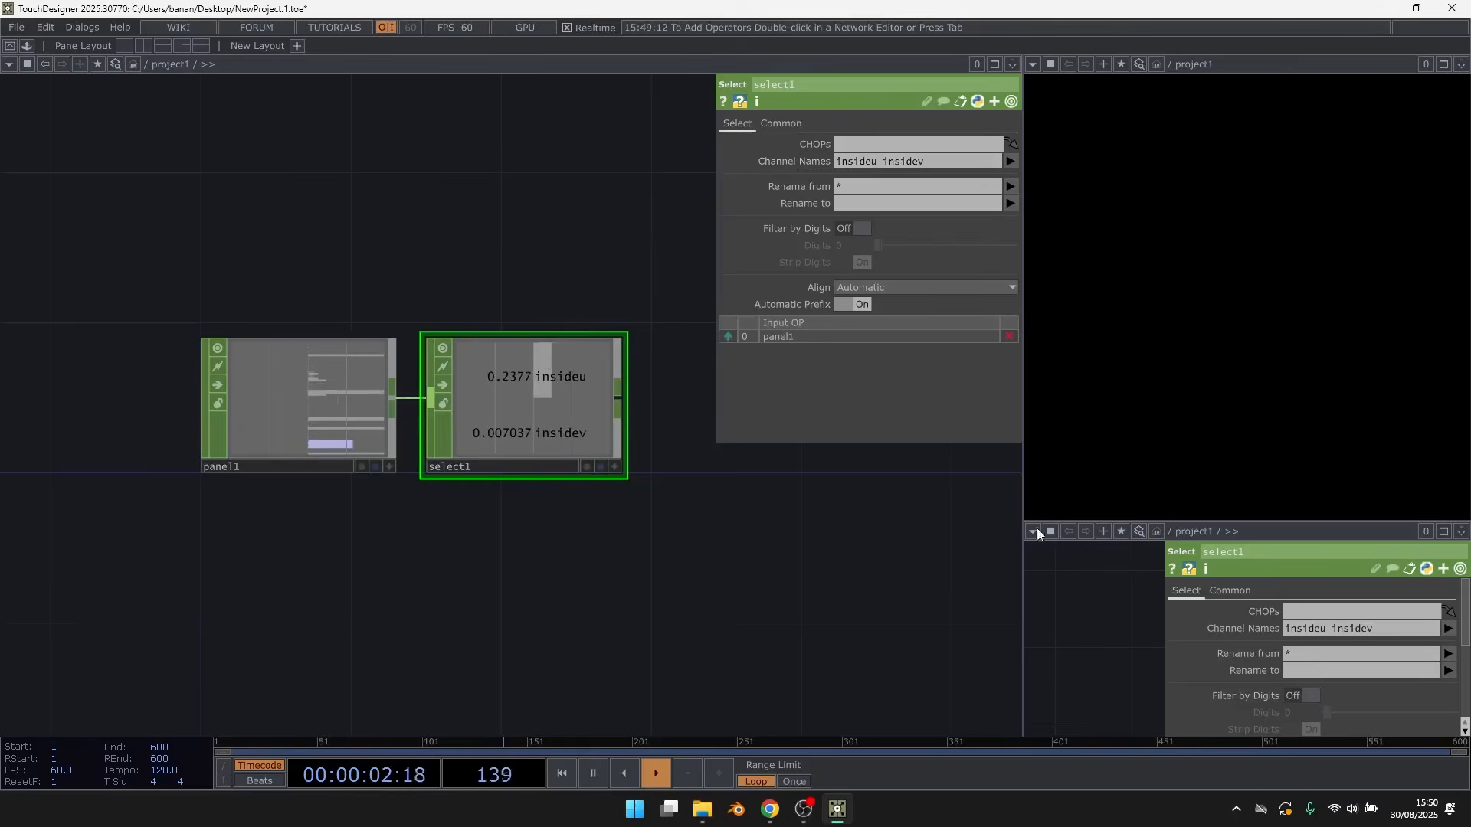
Add a Trail CHOP after the Select CHOP and connect the Select CHOP's output to it
{"action": "scroll", "coordinate": [333, 325], "scroll_direction": "down", "scroll_amount": 3}
{"action": "left_click_drag", "start_coordinate": [461, 440], "coordinate": [430, 469]}
{"action": "right_click_drag", "start_coordinate": [313, 481], "coordinate": [408, 411]}
{"action": "left_click_drag", "start_coordinate": [384, 412], "coordinate": [293, 410]}
{"action": "left_click", "coordinate": [374, 512]}
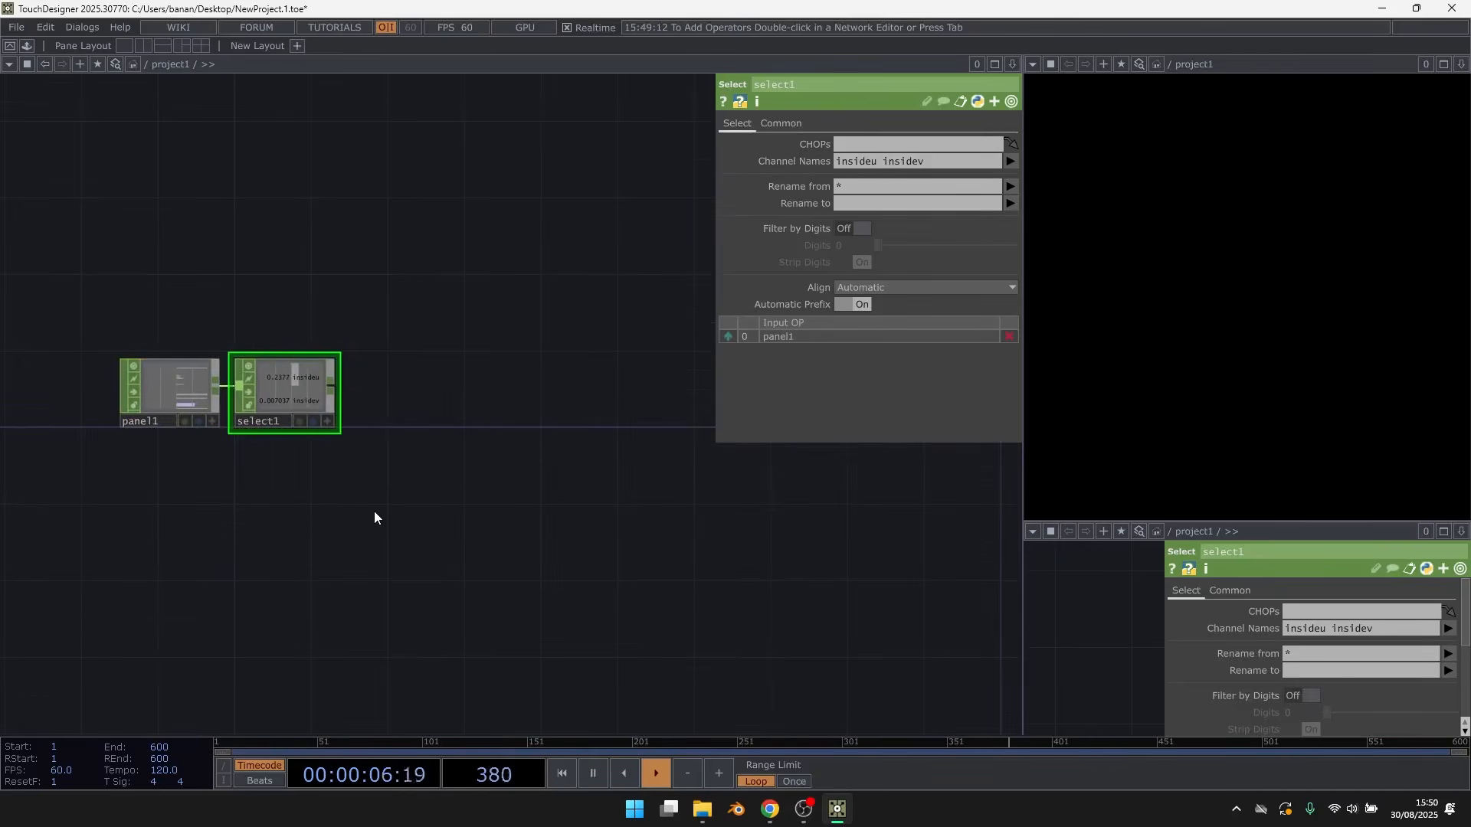
{"action": "scroll", "coordinate": [355, 406], "scroll_direction": "up", "scroll_amount": 2}
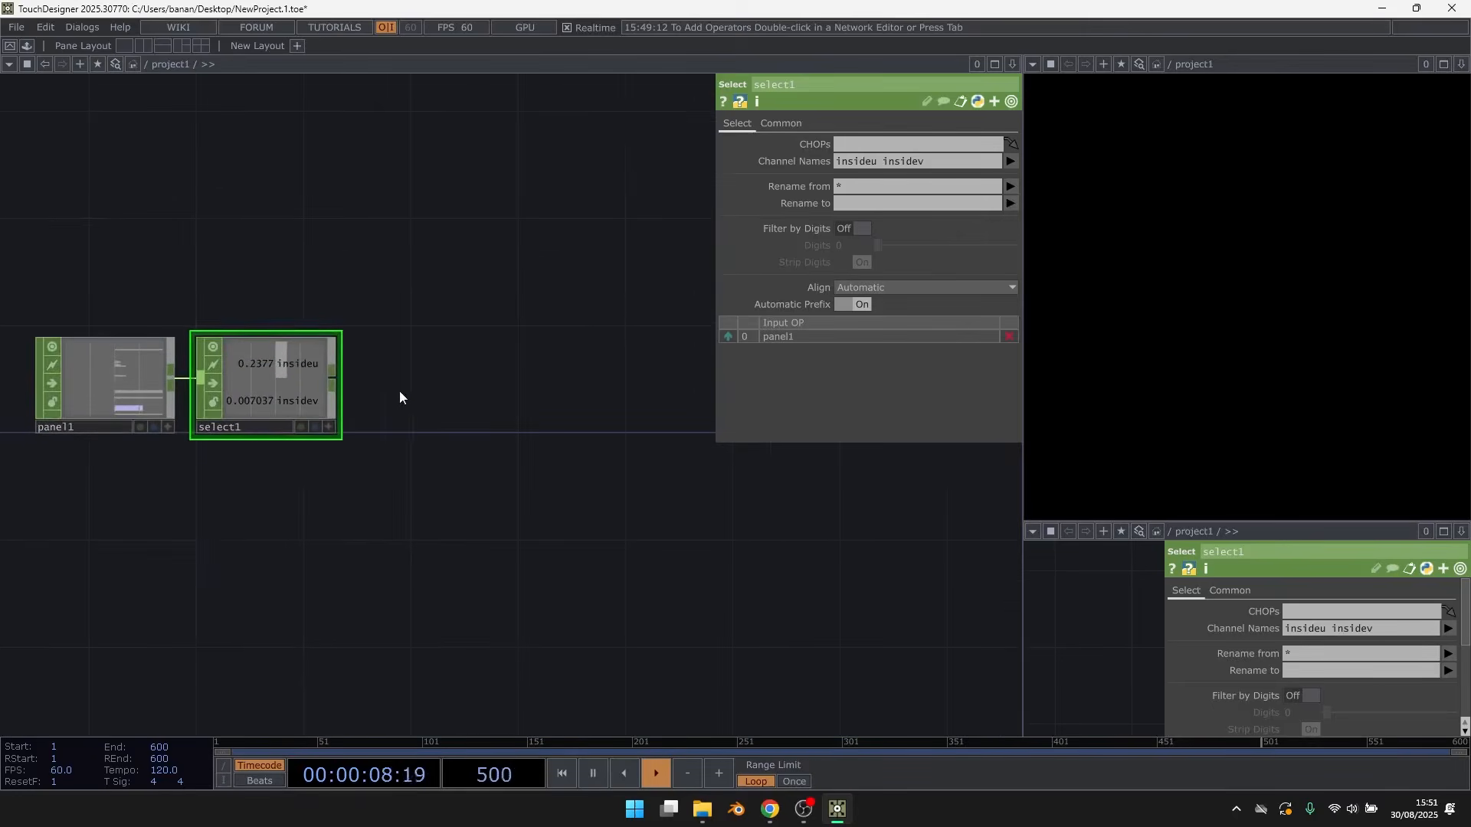
{"action": "key", "text": "Tab"}
{"action": "type", "text": "tra"}
{"action": "left_click", "coordinate": [613, 445]}
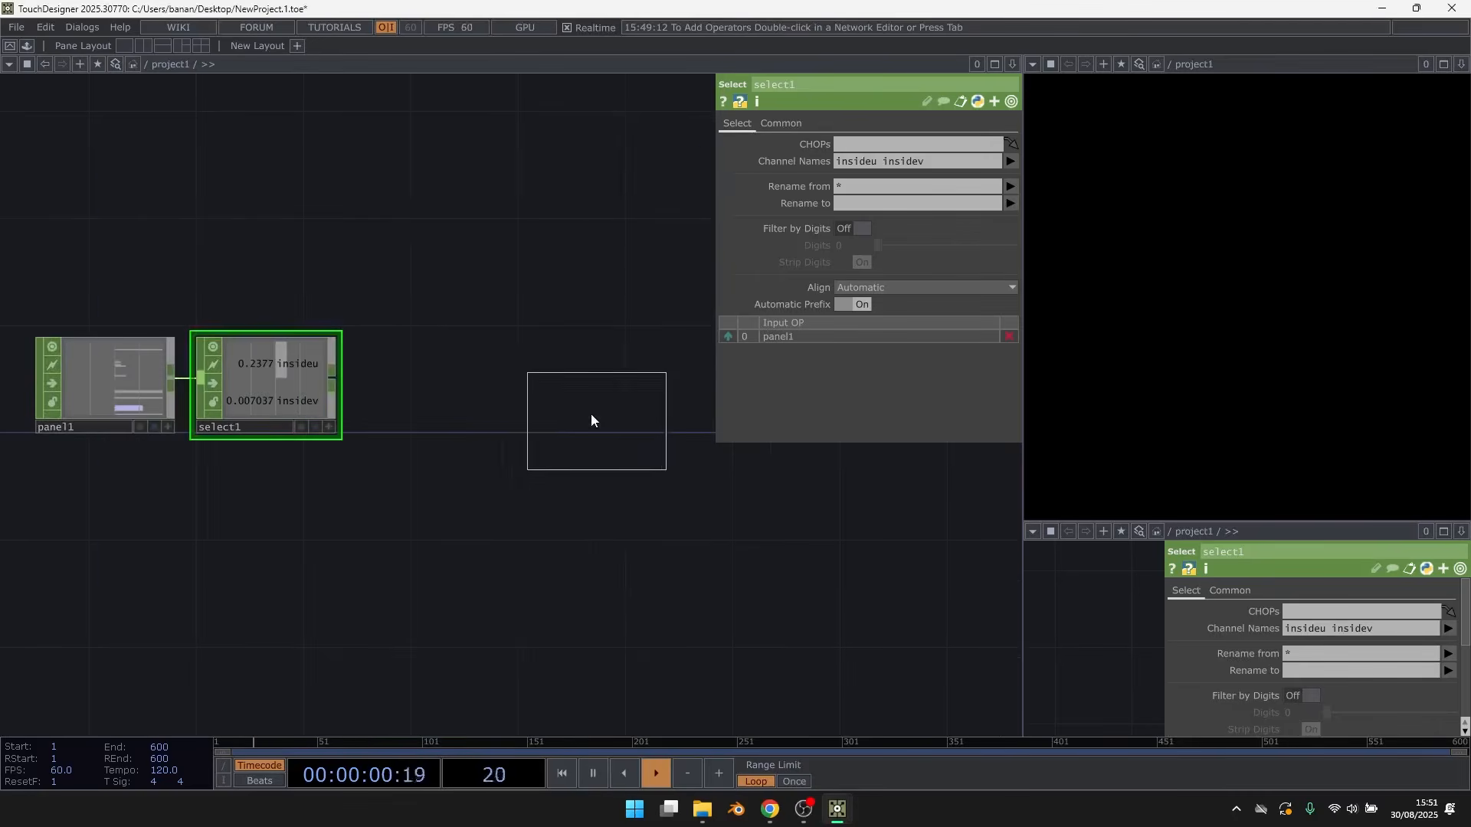
{"action": "left_click", "coordinate": [540, 374]}
{"action": "left_click_drag", "start_coordinate": [447, 364], "coordinate": [481, 334]}
{"action": "scroll", "coordinate": [258, 400], "scroll_direction": "up", "scroll_amount": 2}
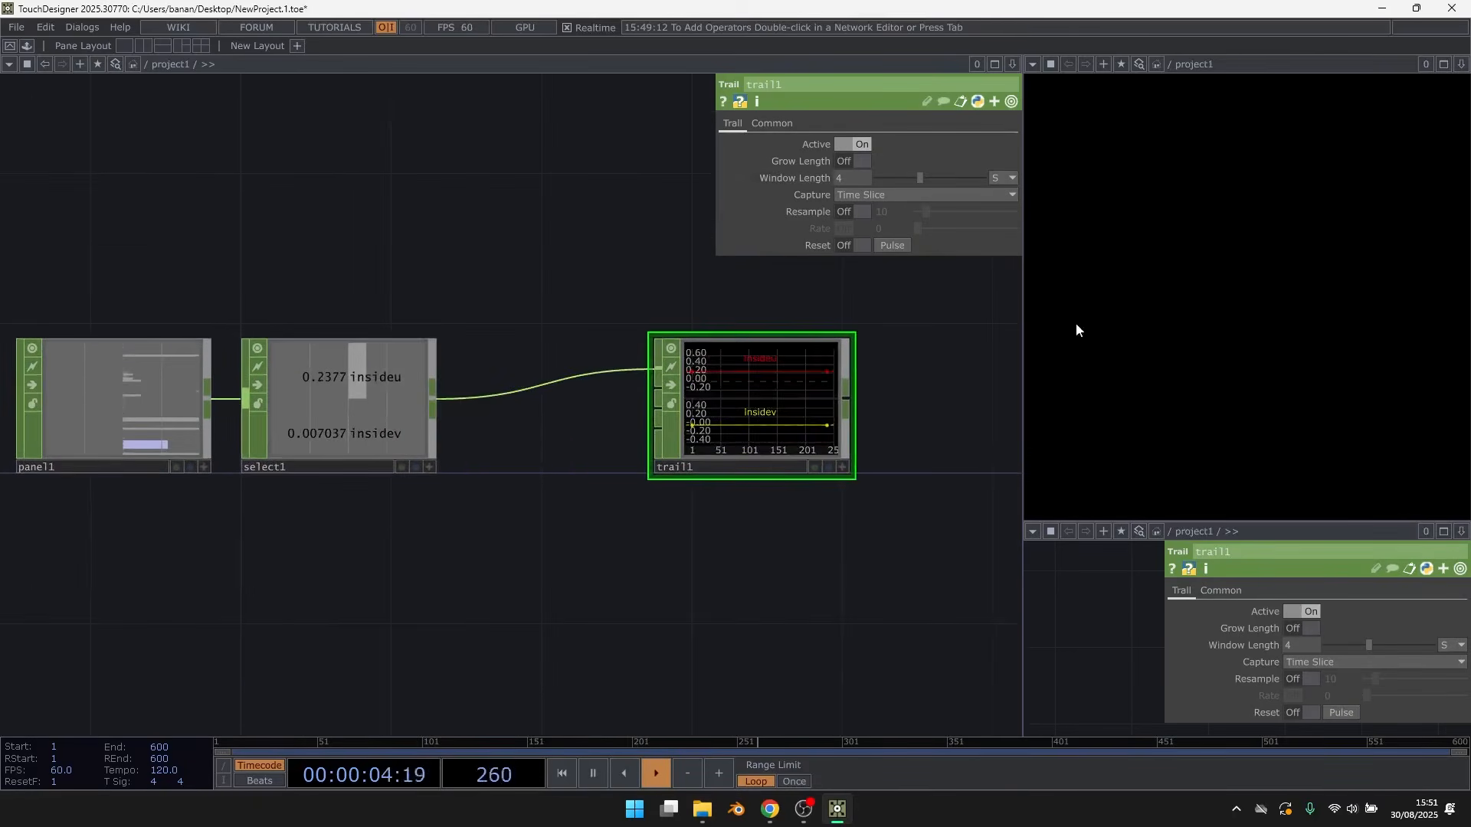
Add a CHOP to POP fed by the Trail CHOP and inspect the line it draws from the pointer movement
{"action": "left_click_drag", "start_coordinate": [930, 453], "coordinate": [691, 447]}
{"action": "right_click", "coordinate": [617, 411]}
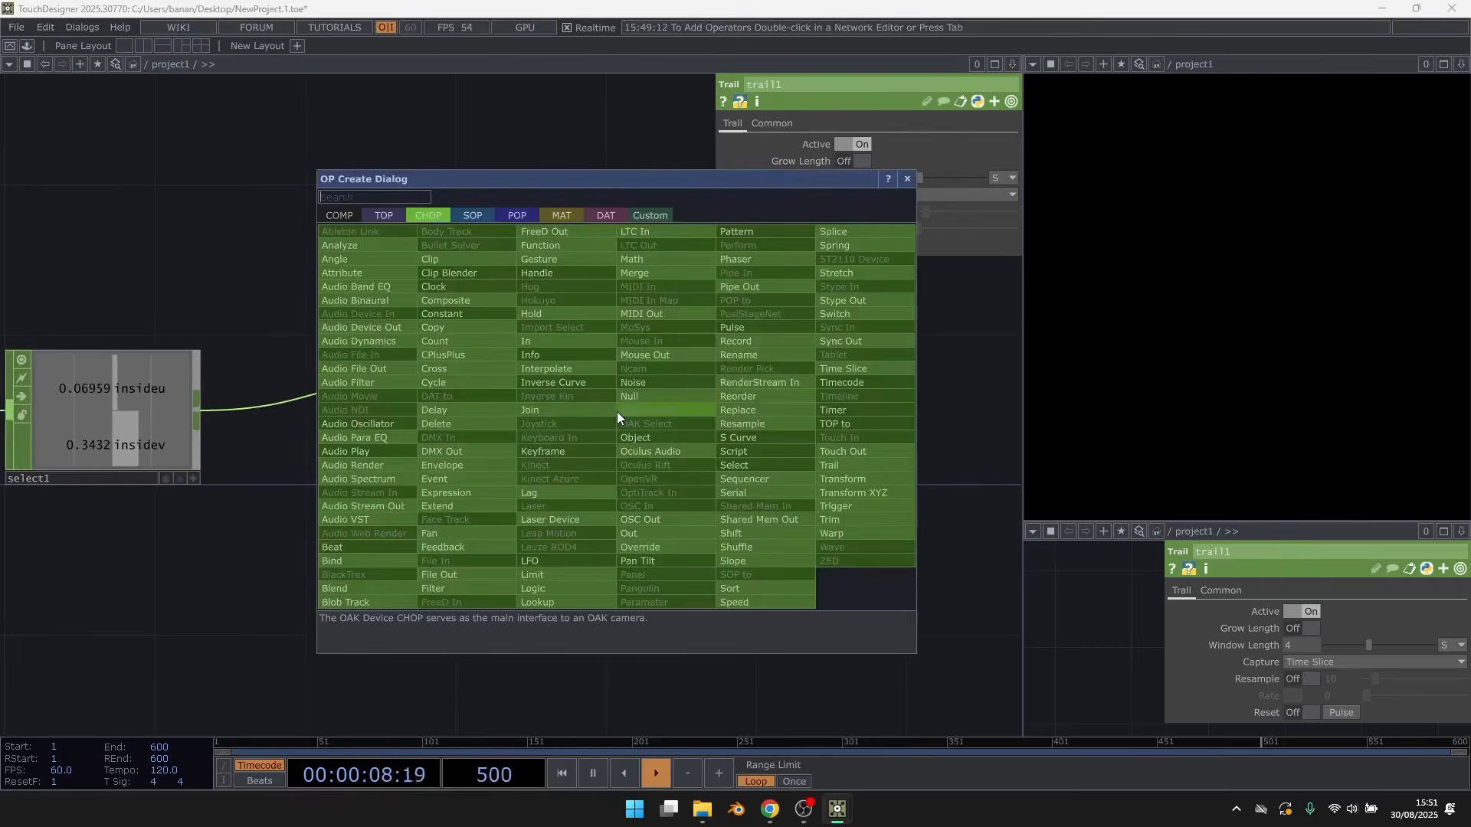
{"action": "type", "text": "pop"}
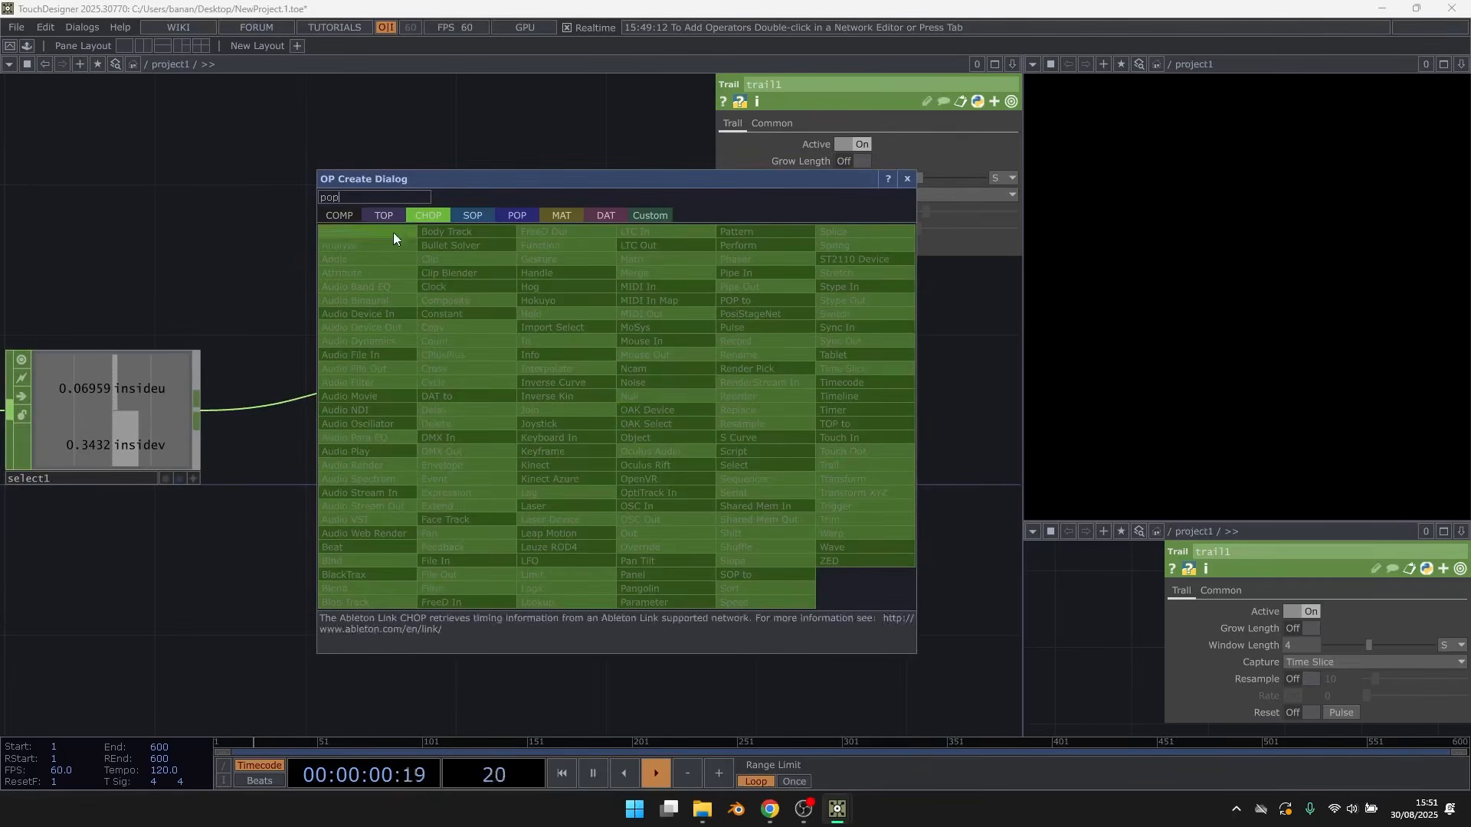
{"action": "left_click", "coordinate": [515, 215]}
{"action": "left_click", "coordinate": [394, 243]}
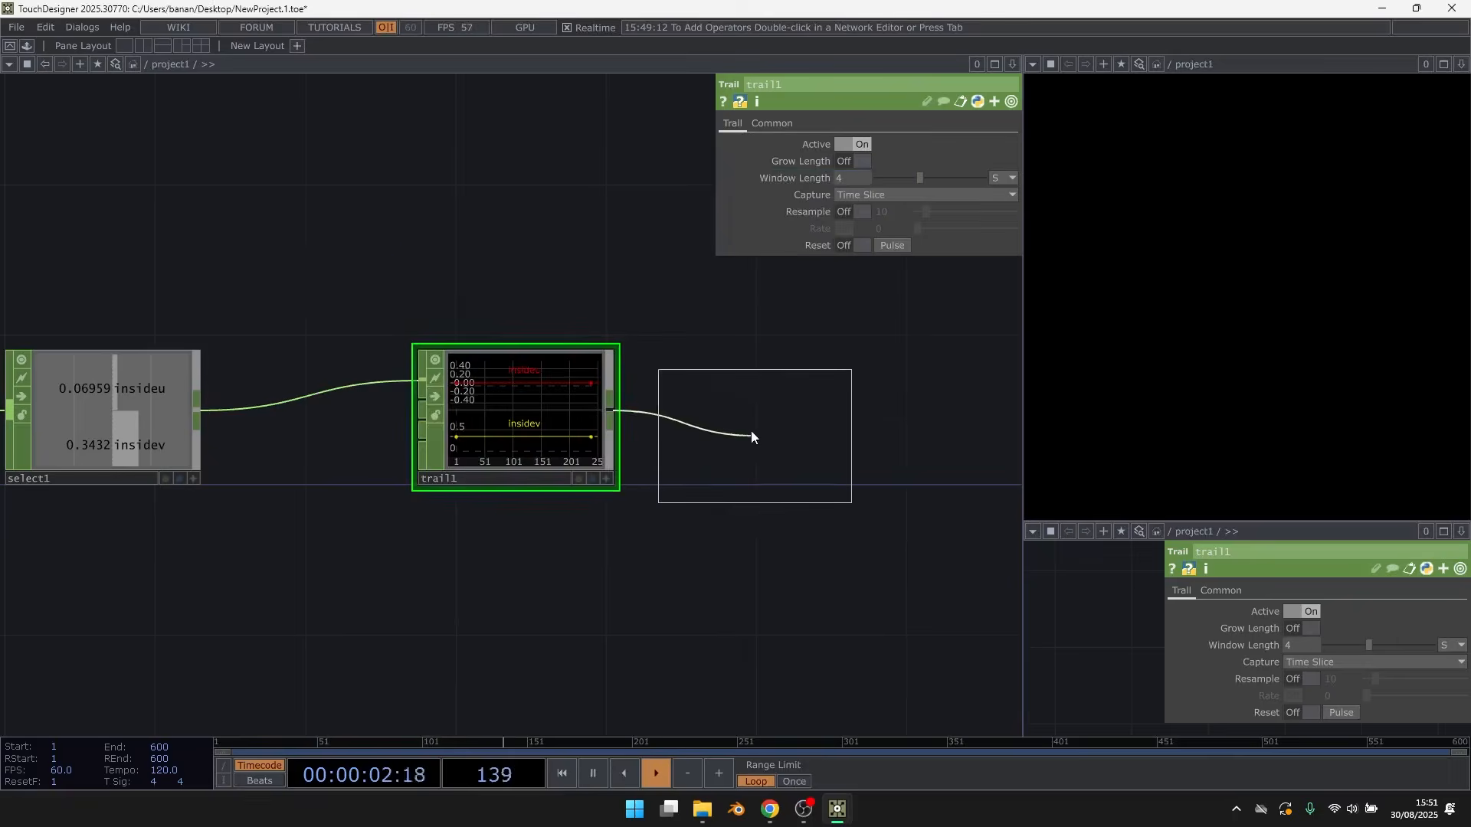
{"action": "left_click", "coordinate": [743, 420]}
{"action": "left_click_drag", "start_coordinate": [521, 277], "coordinate": [386, 288]}
{"action": "scroll", "coordinate": [499, 331], "scroll_direction": "up", "scroll_amount": 3}
{"action": "left_click_drag", "start_coordinate": [502, 334], "coordinate": [318, 334]}
{"action": "left_click_drag", "start_coordinate": [190, 250], "coordinate": [53, 249]}
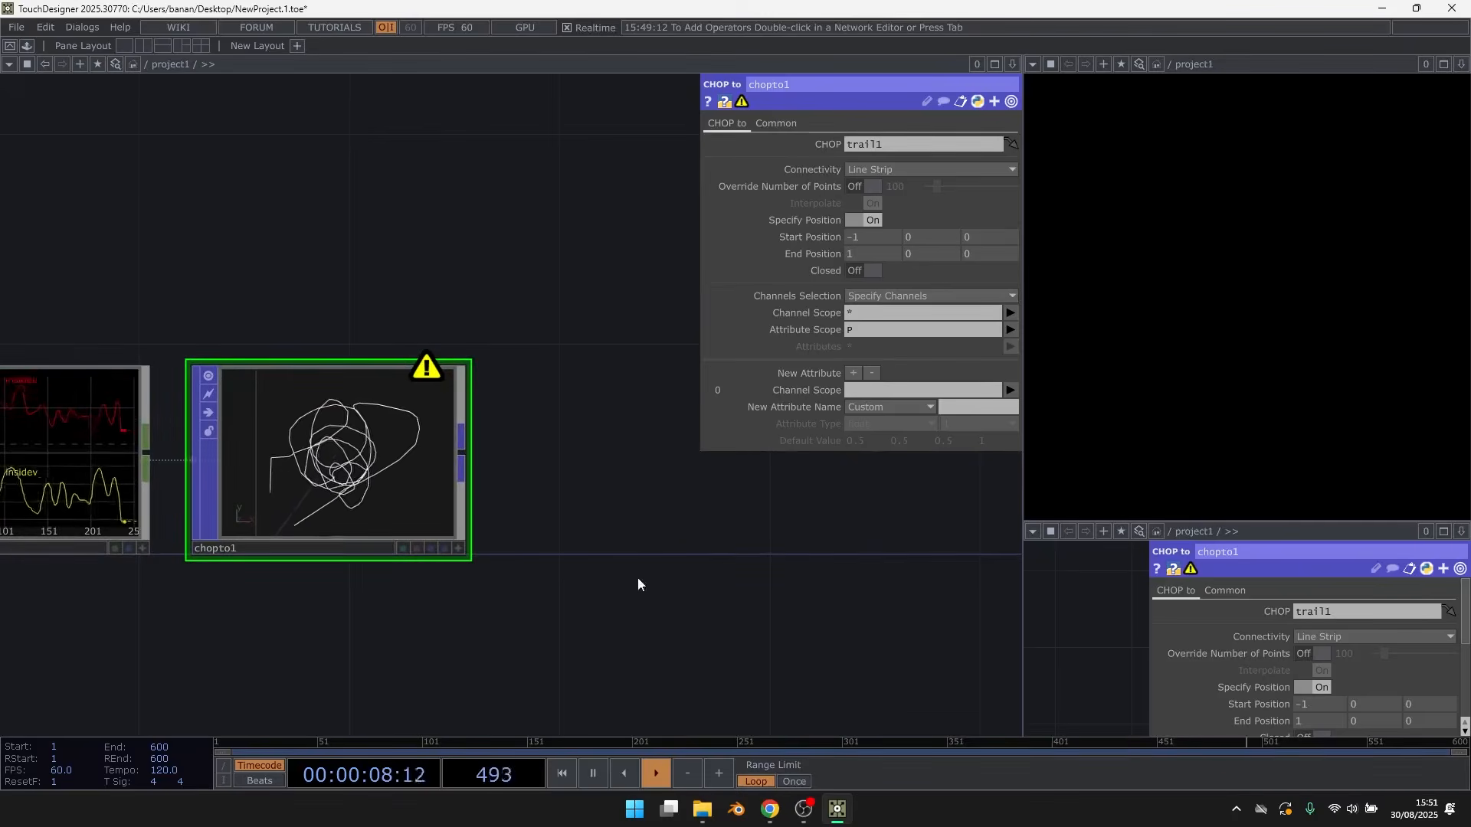
{"action": "scroll", "coordinate": [791, 503], "scroll_direction": "down", "scroll_amount": 2}
{"action": "left_click_drag", "start_coordinate": [728, 589], "coordinate": [841, 579]}
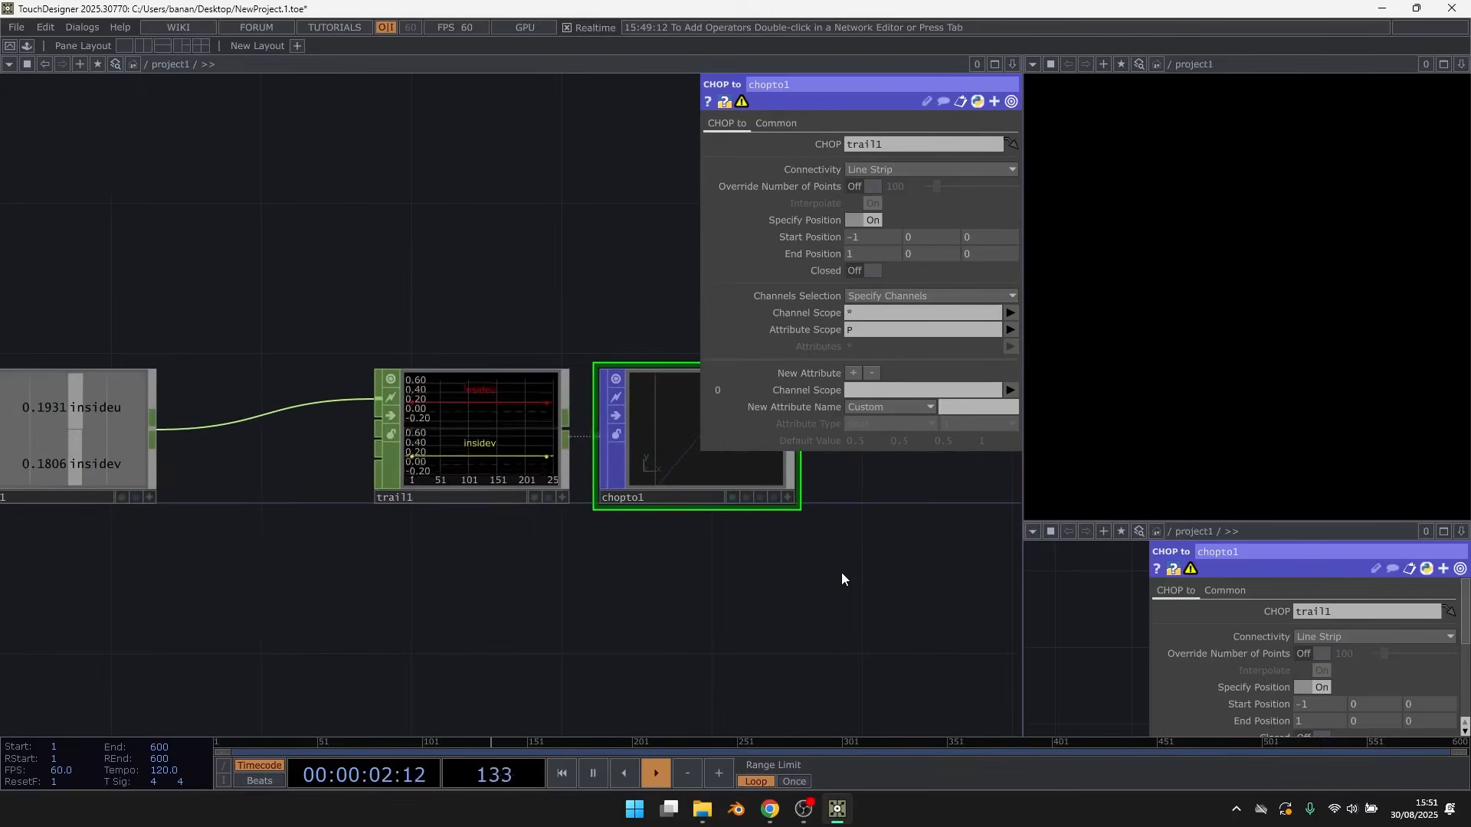
Set the Trail CHOP's Capture to Only When Input Cooks and check the line drawn by pointer movement
{"action": "left_click", "coordinate": [510, 445]}
{"action": "mouse_move", "coordinate": [484, 262]}
{"action": "left_mouse_down"}
{"action": "mouse_move", "coordinate": [545, 253]}
{"action": "mouse_move", "coordinate": [455, 265]}
{"action": "left_mouse_up"}
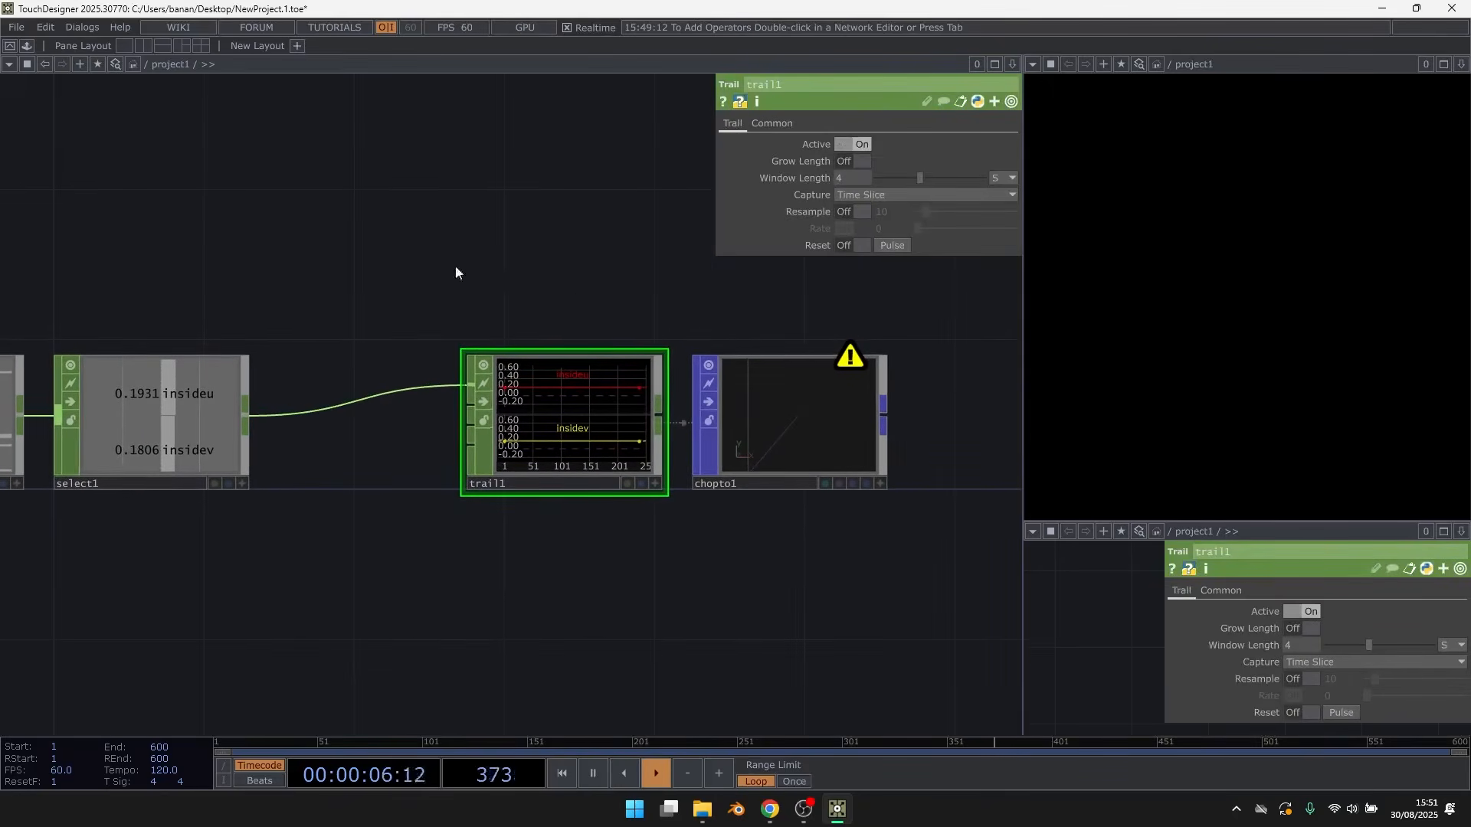
{"action": "left_click", "coordinate": [863, 198]}
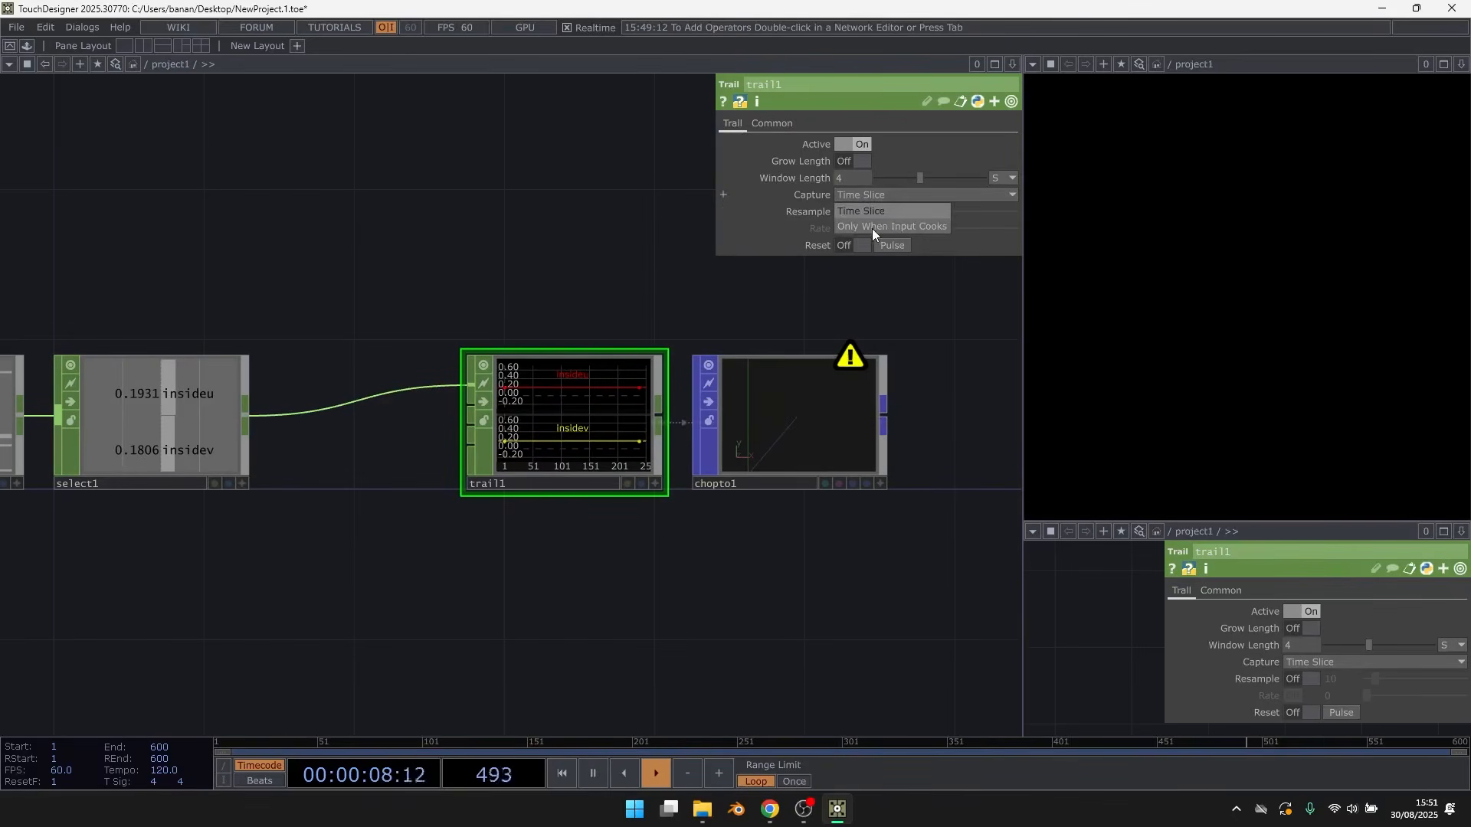
{"action": "left_click", "coordinate": [872, 228]}
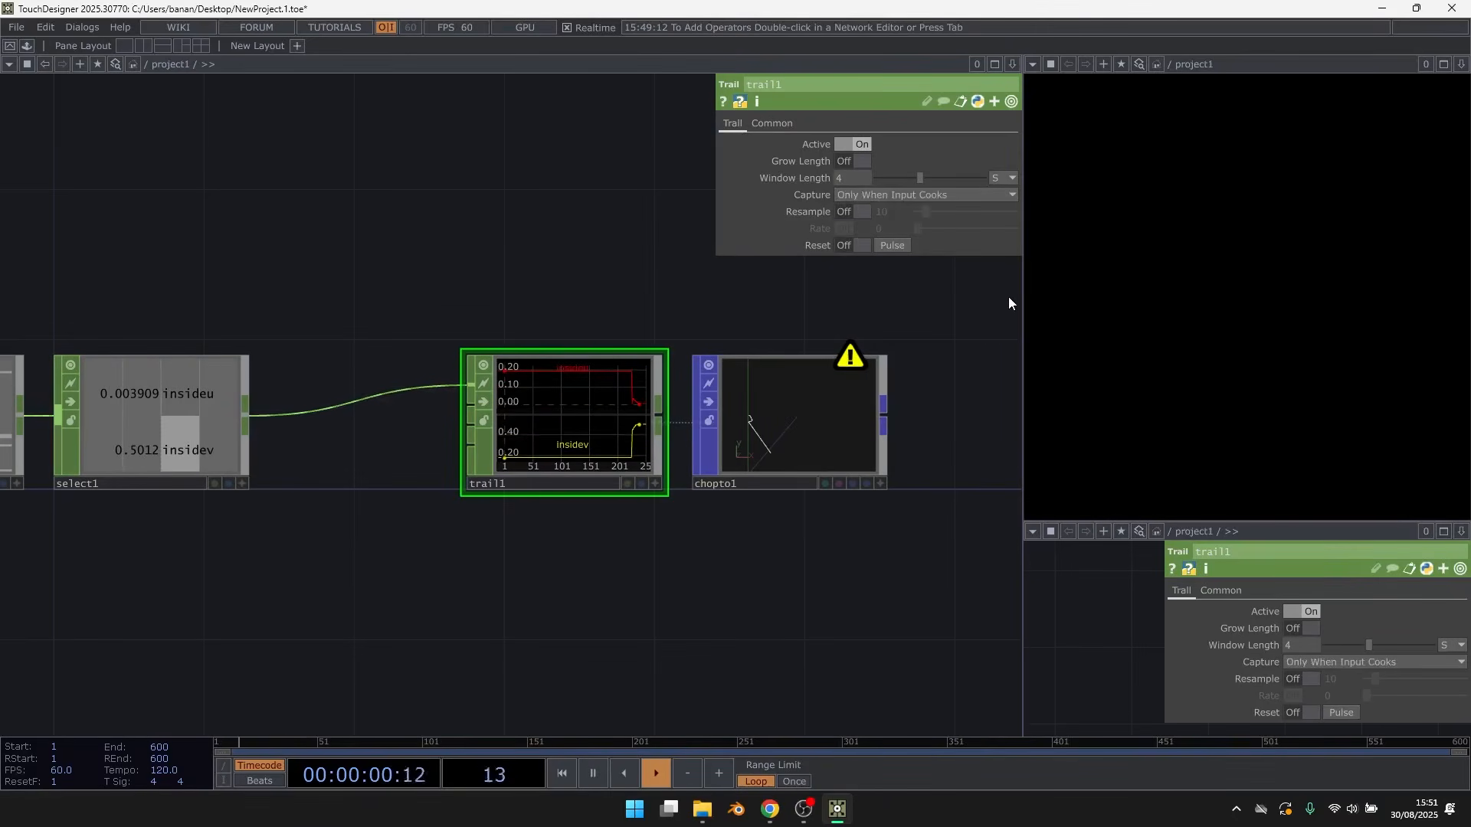
{"action": "scroll", "coordinate": [910, 430], "scroll_direction": "up", "scroll_amount": 2}
{"action": "scroll", "coordinate": [728, 469], "scroll_direction": "up", "scroll_amount": 2}
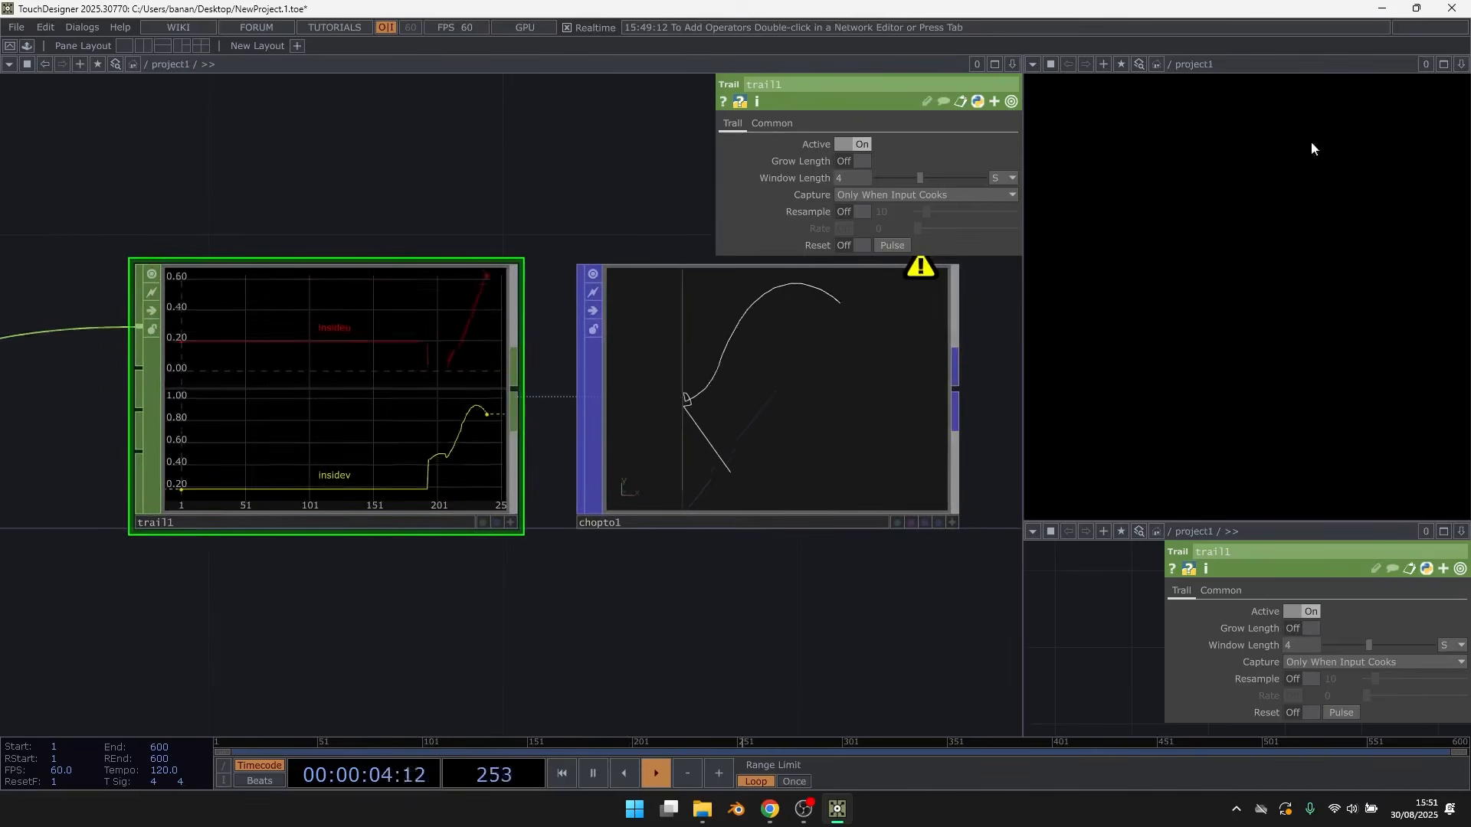
{"action": "scroll", "coordinate": [748, 406], "scroll_direction": "down", "scroll_amount": 4}
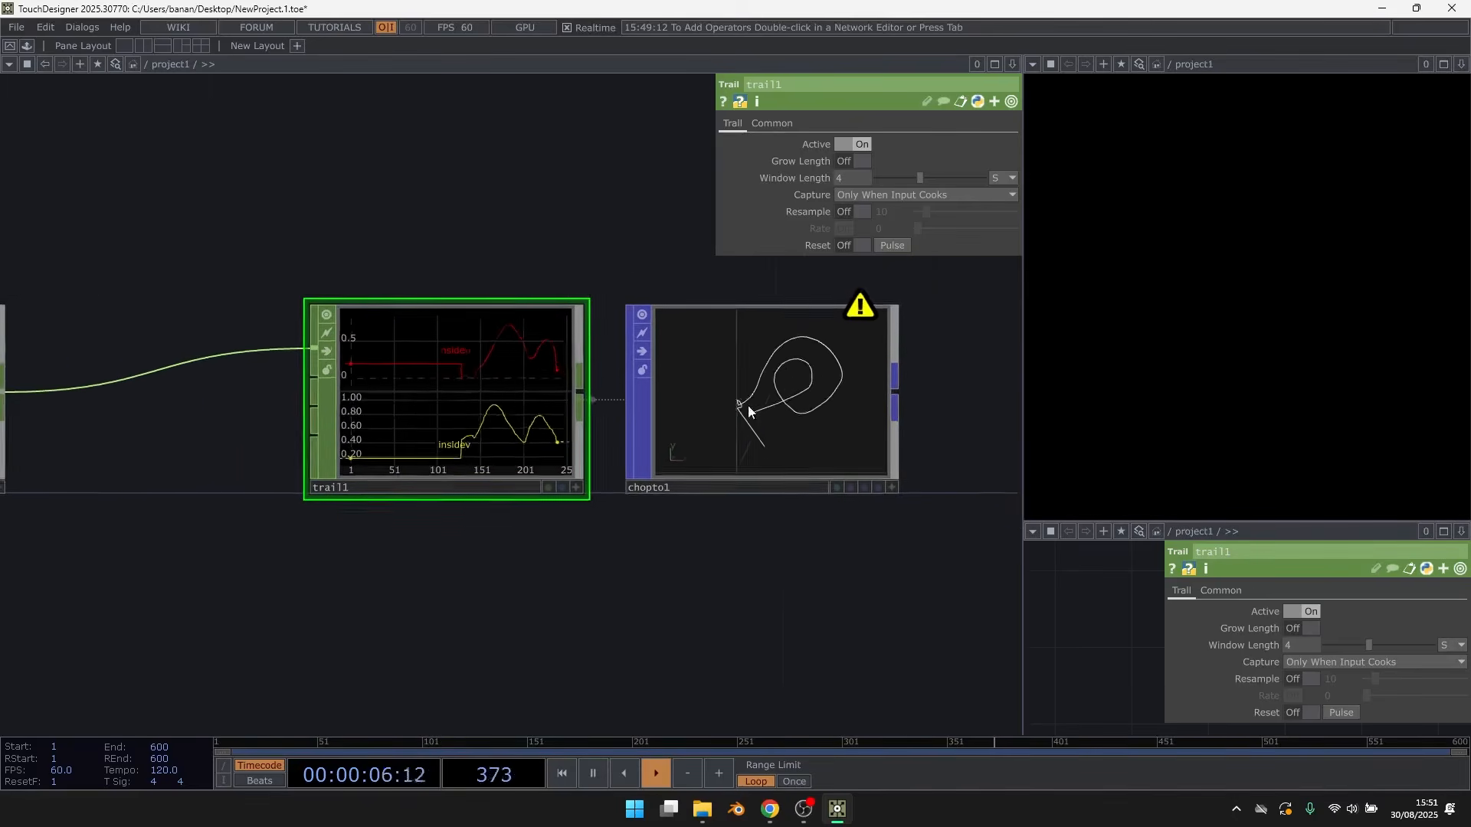
{"action": "scroll", "coordinate": [623, 282], "scroll_direction": "up", "scroll_amount": 2}
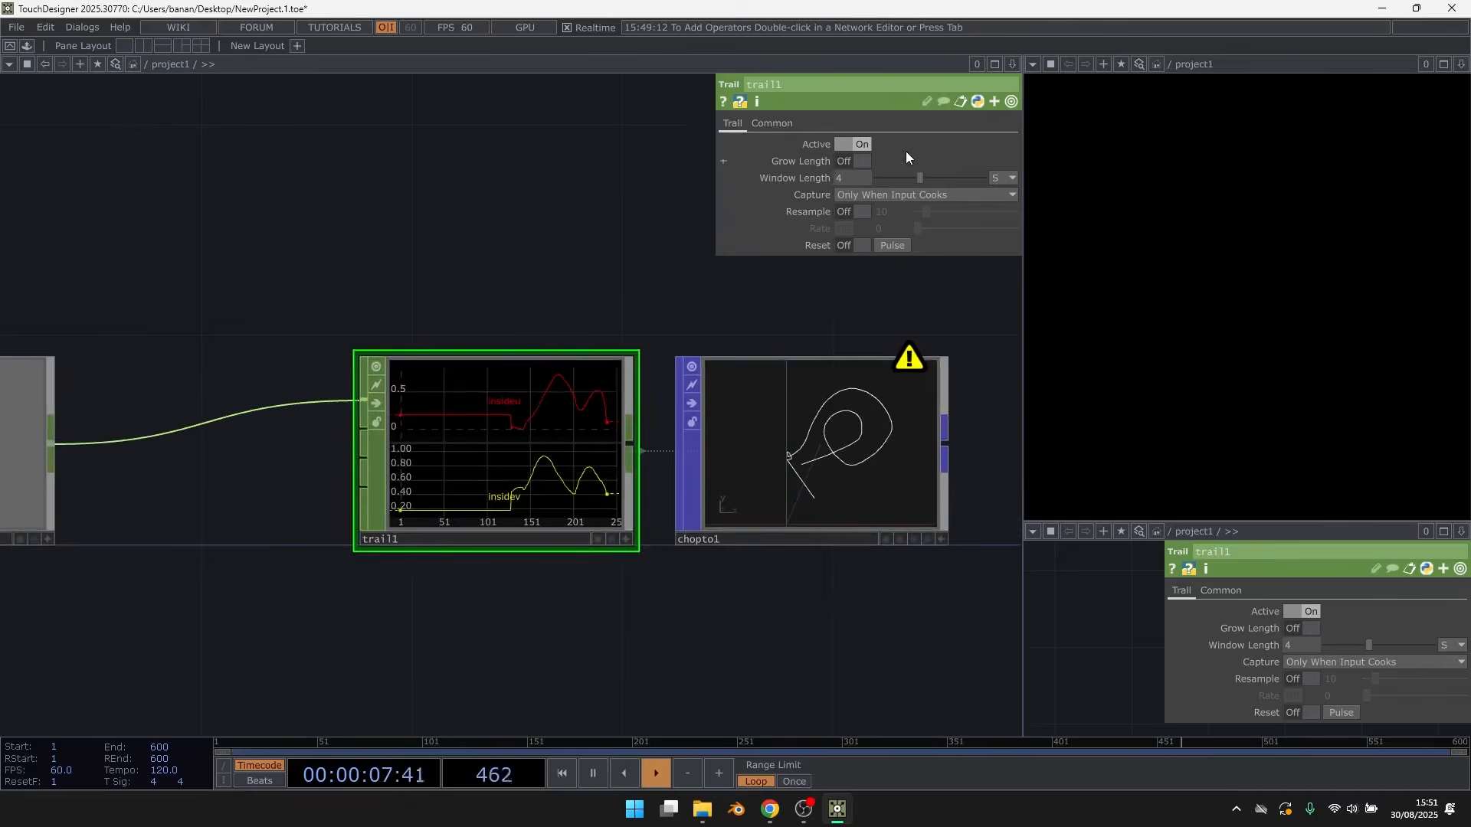
Turn on Grow Length for the Trail CHOP and reset its recorded trail
{"action": "left_click", "coordinate": [853, 161]}
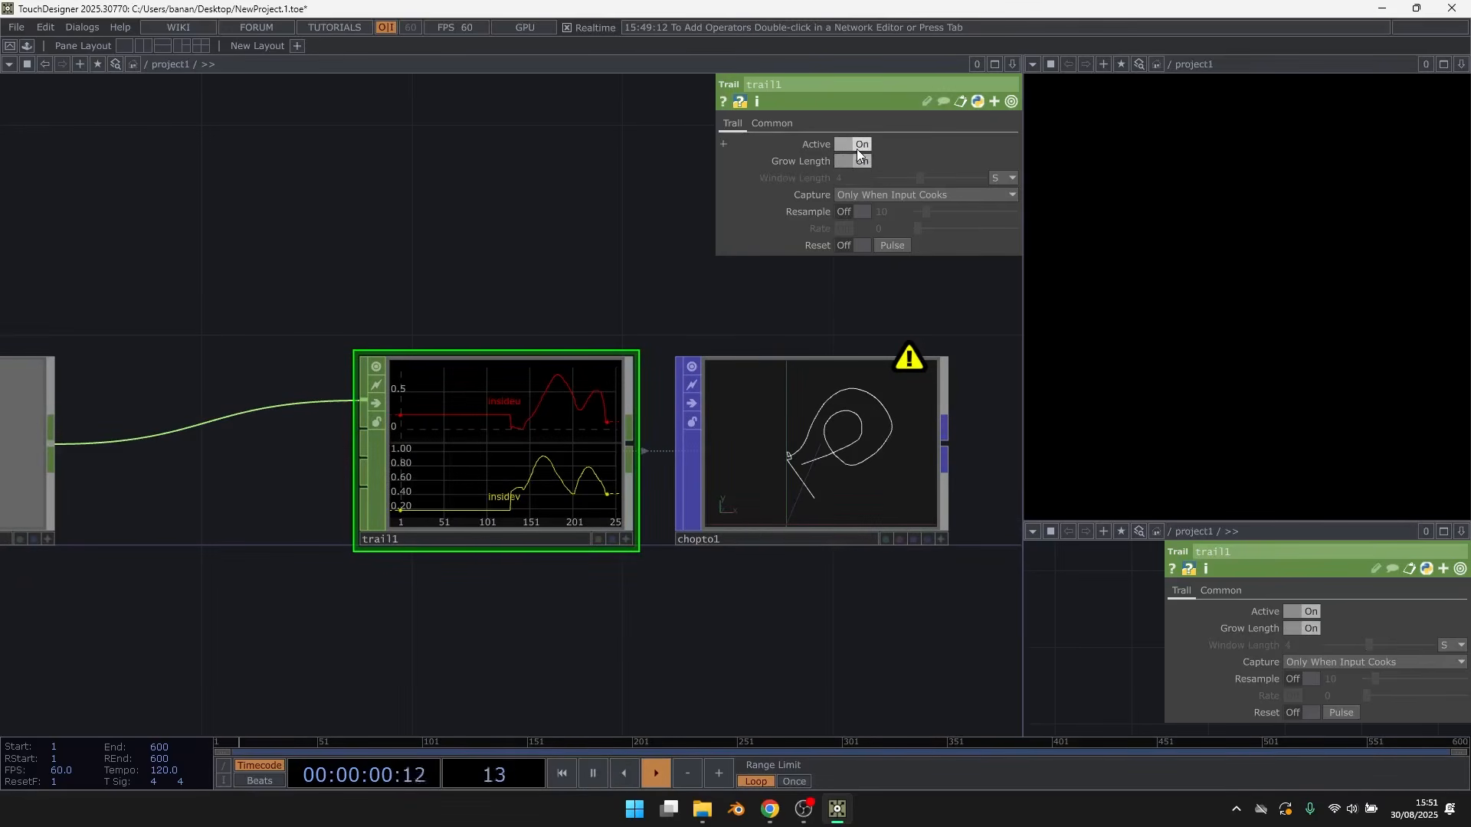
{"action": "left_click", "coordinate": [892, 246]}
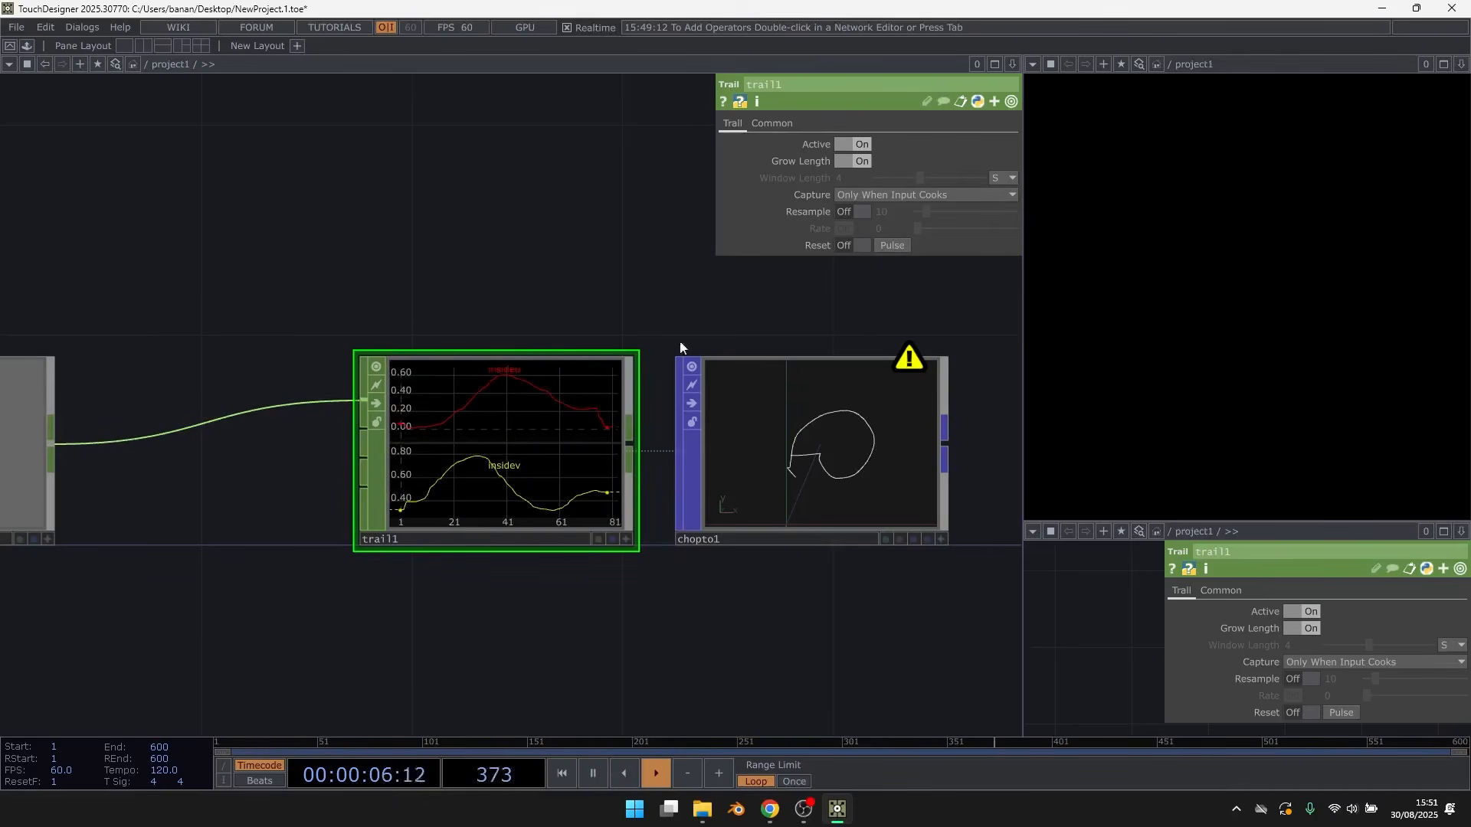
{"action": "key", "text": "h"}
Duplicate the Select CHOP that follows the Panel CHOP and place the copy above the original
{"action": "scroll", "coordinate": [412, 349], "scroll_direction": "up", "scroll_amount": 2}
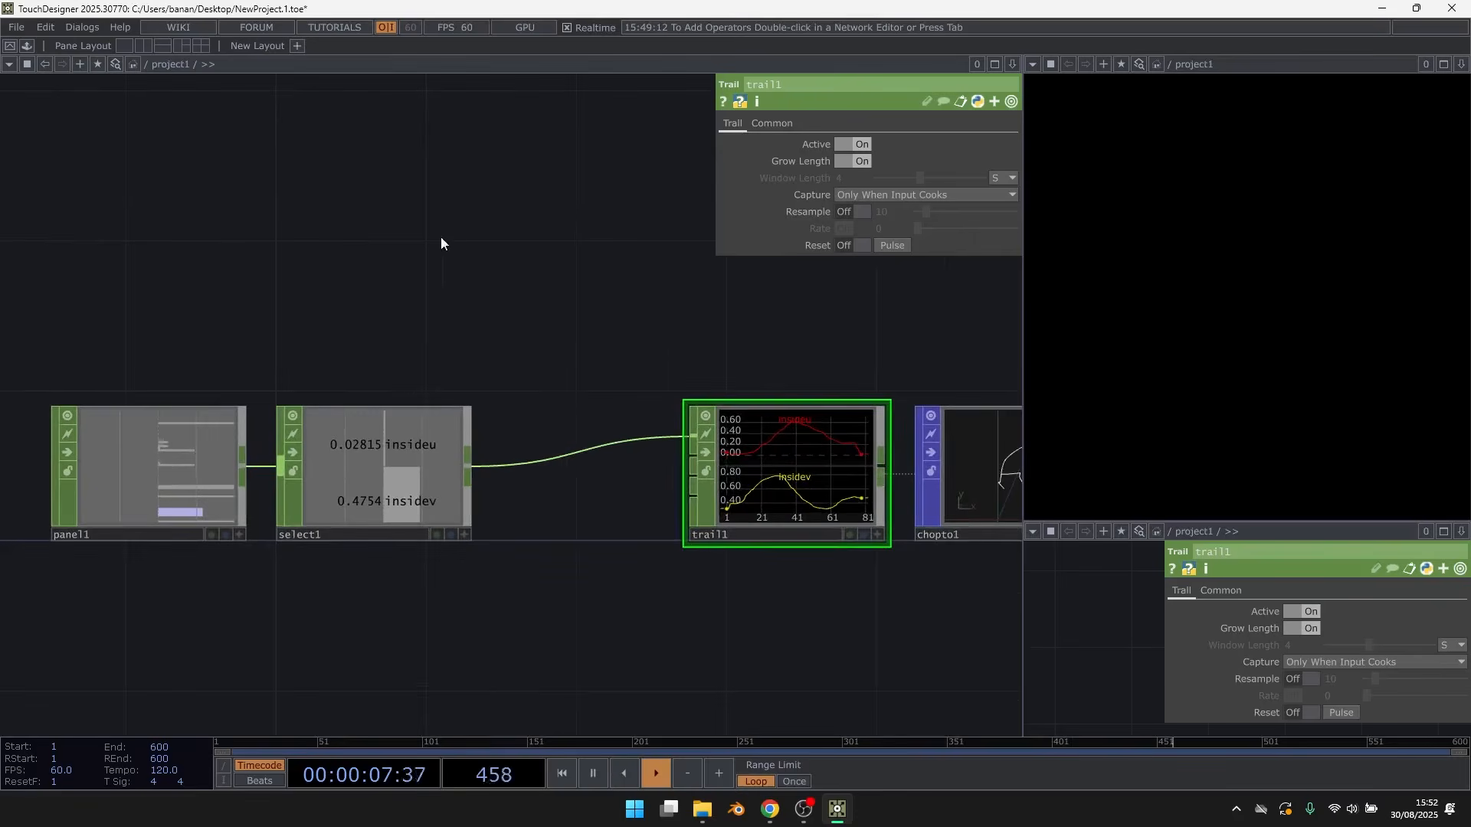
{"action": "left_click", "coordinate": [490, 430]}
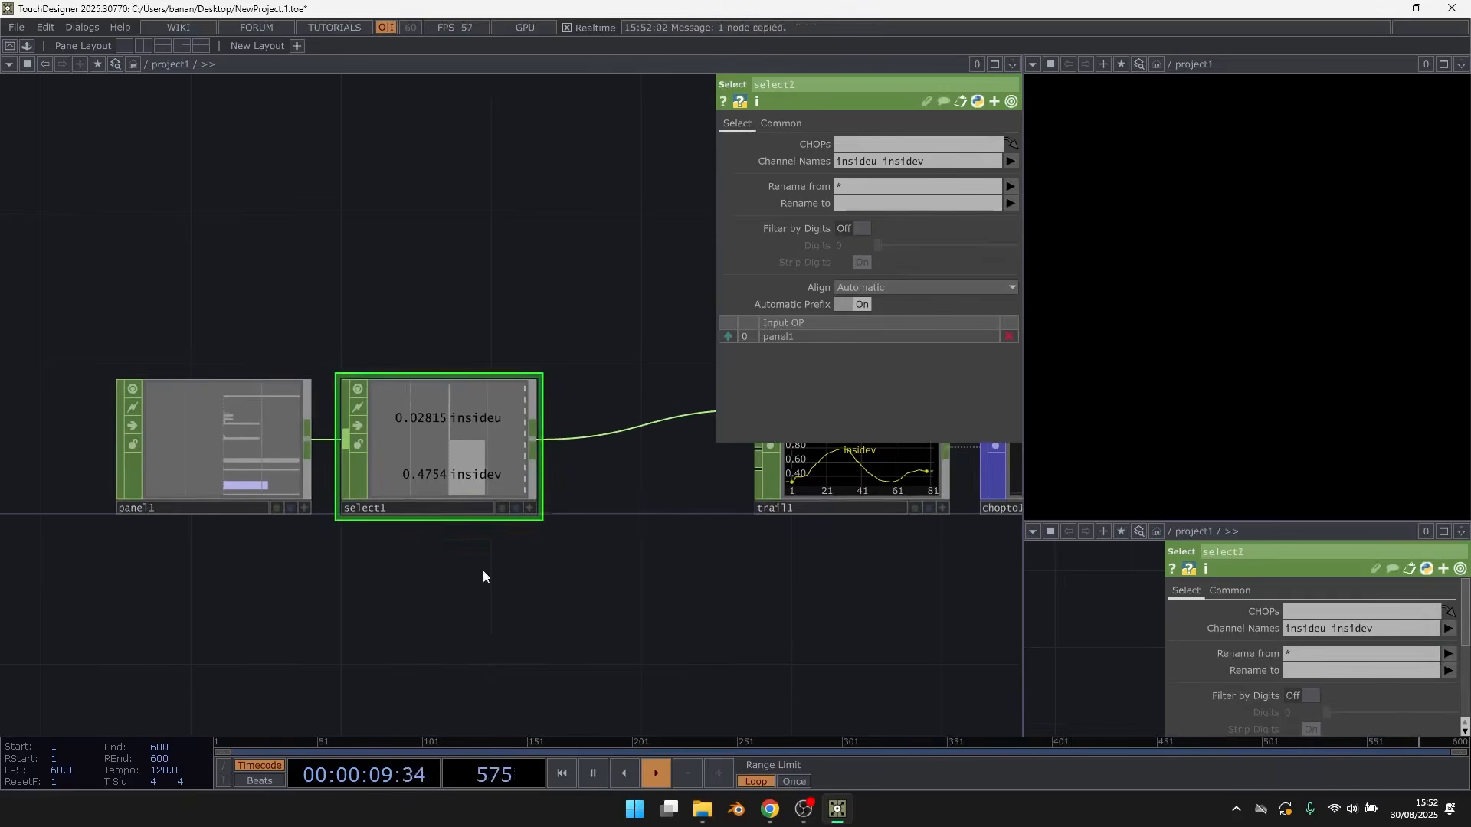
{"action": "key", "text": "ctrl+c"}
{"action": "key", "text": "ctrl+v"}
{"action": "left_click", "coordinate": [438, 239]}
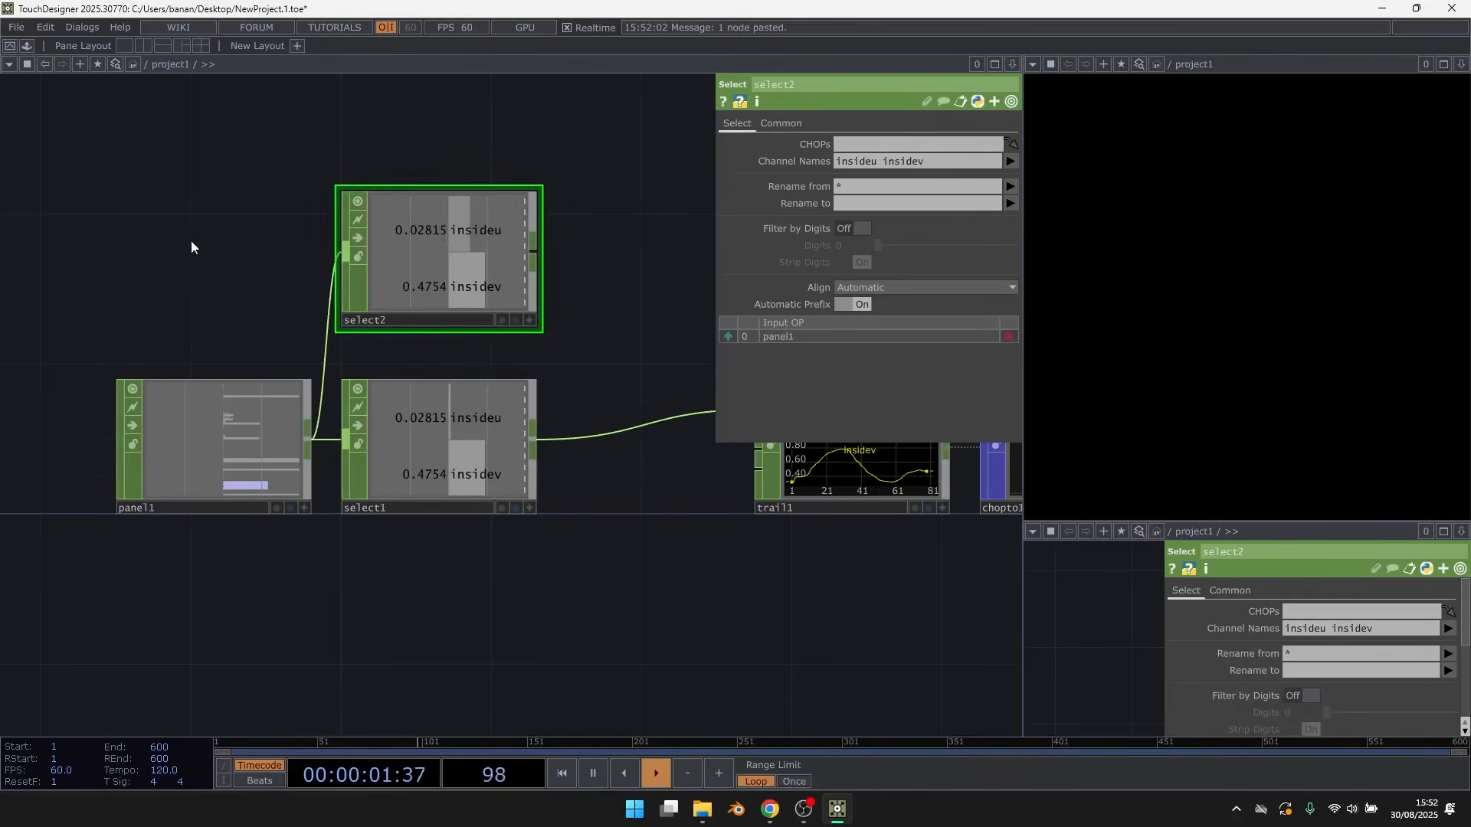
Set the duplicated Select CHOP's Channel Names to "select"
{"action": "scroll", "coordinate": [248, 281], "scroll_direction": "up", "scroll_amount": 2}
{"action": "left_click_drag", "start_coordinate": [247, 282], "coordinate": [275, 272]}
{"action": "left_click", "coordinate": [995, 158]}
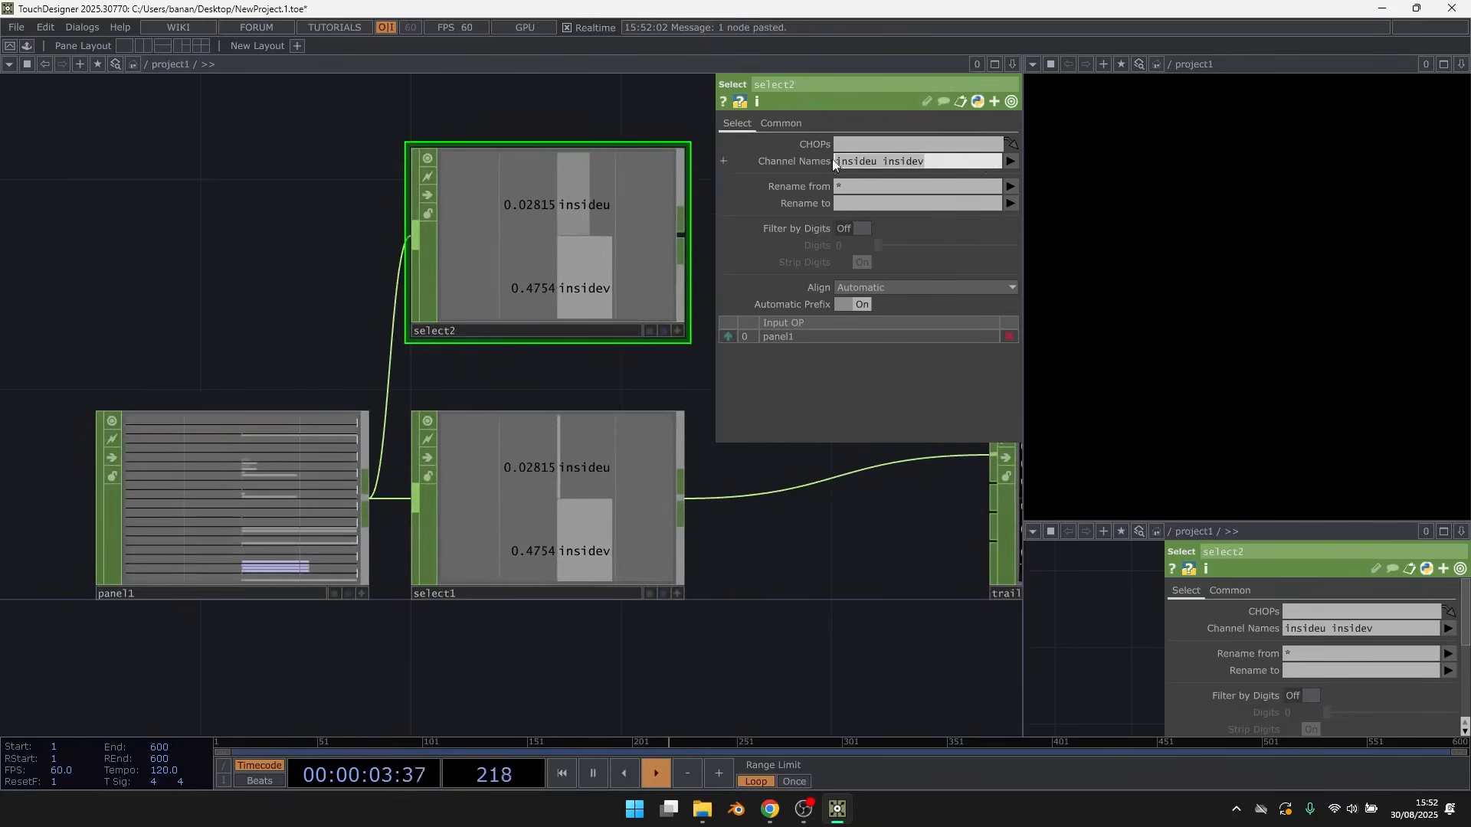
{"action": "type", "text": "sele"}
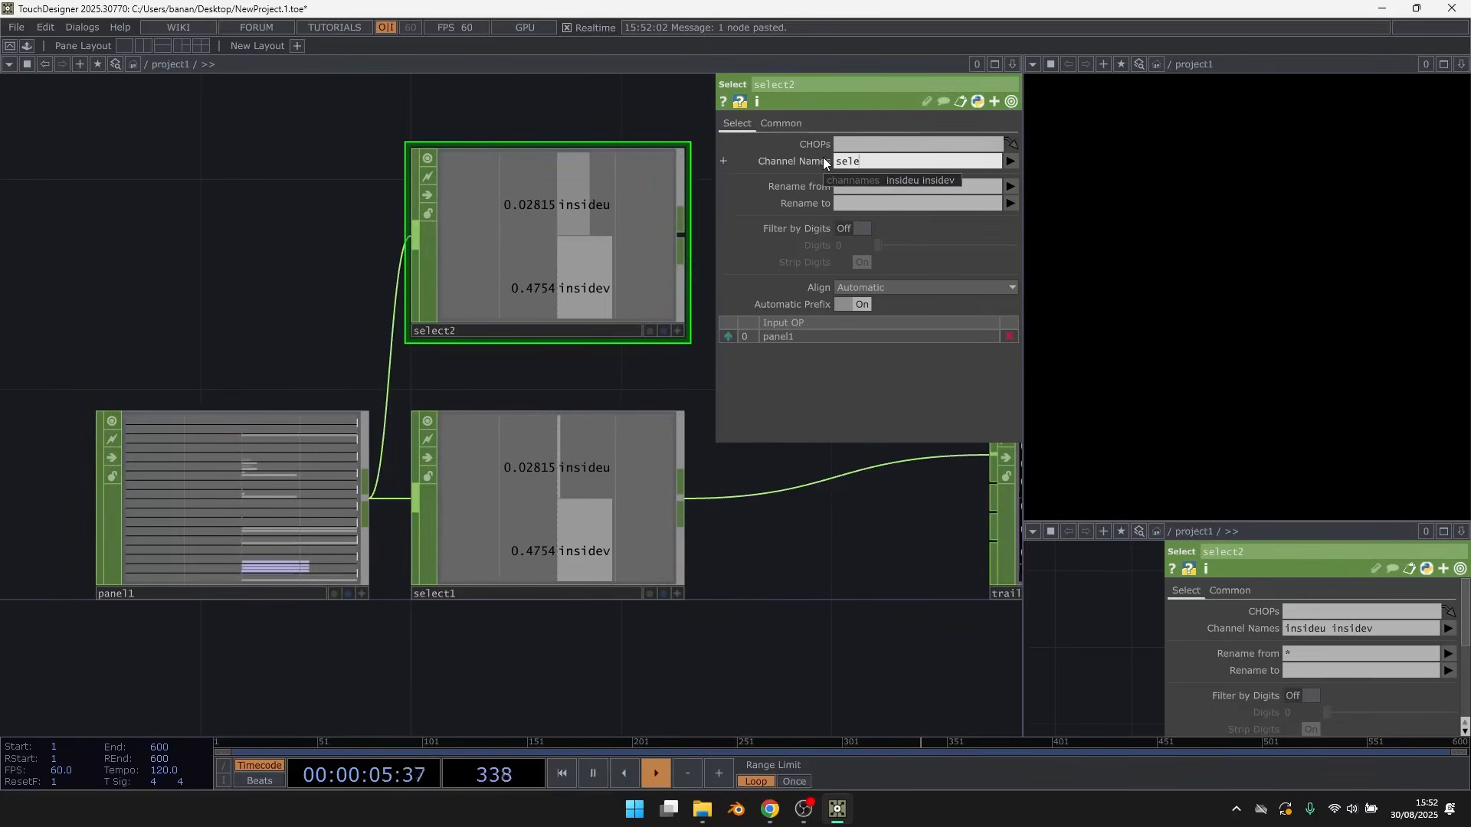
{"action": "type", "text": "ct"}
{"action": "key", "text": "Return"}
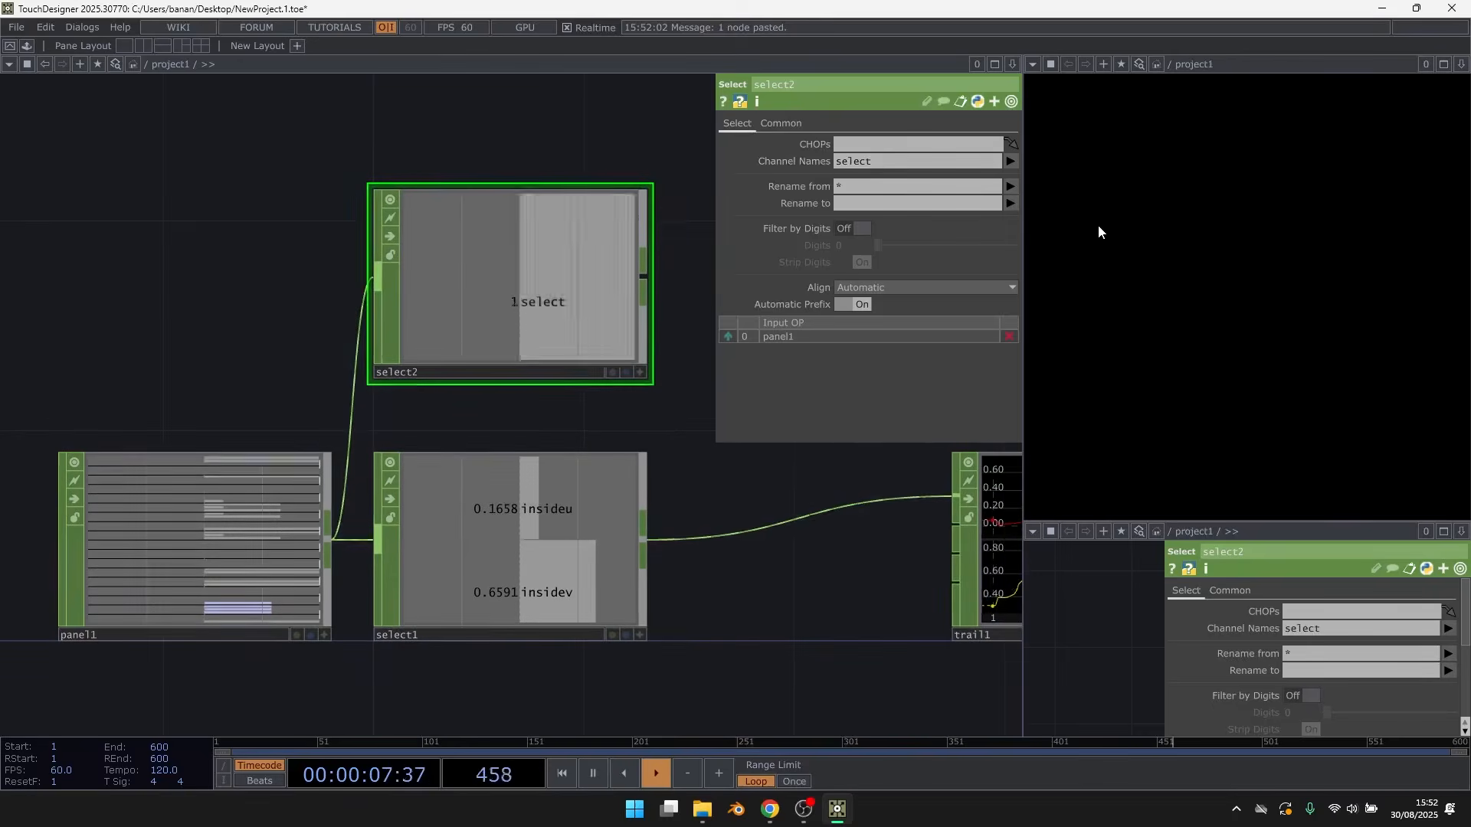
Add a Null CHOP after the "select" channel's Select CHOP and open its viewer window, with the Trail CHOP's parameters shown
{"action": "scroll", "coordinate": [222, 346], "scroll_direction": "down", "scroll_amount": 1}
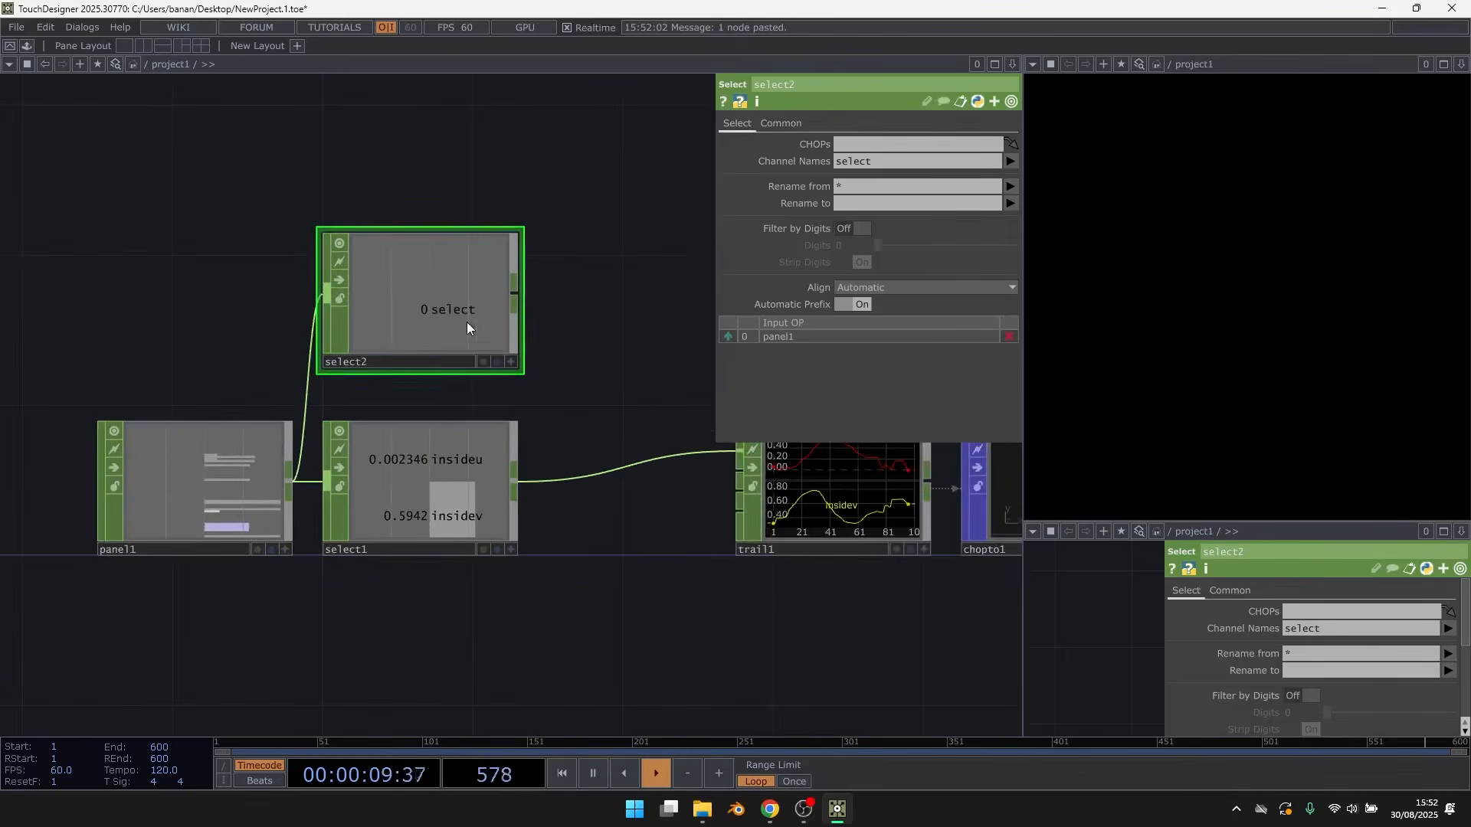
{"action": "left_click_drag", "start_coordinate": [544, 337], "coordinate": [410, 367]}
{"action": "left_click", "coordinate": [695, 524]}
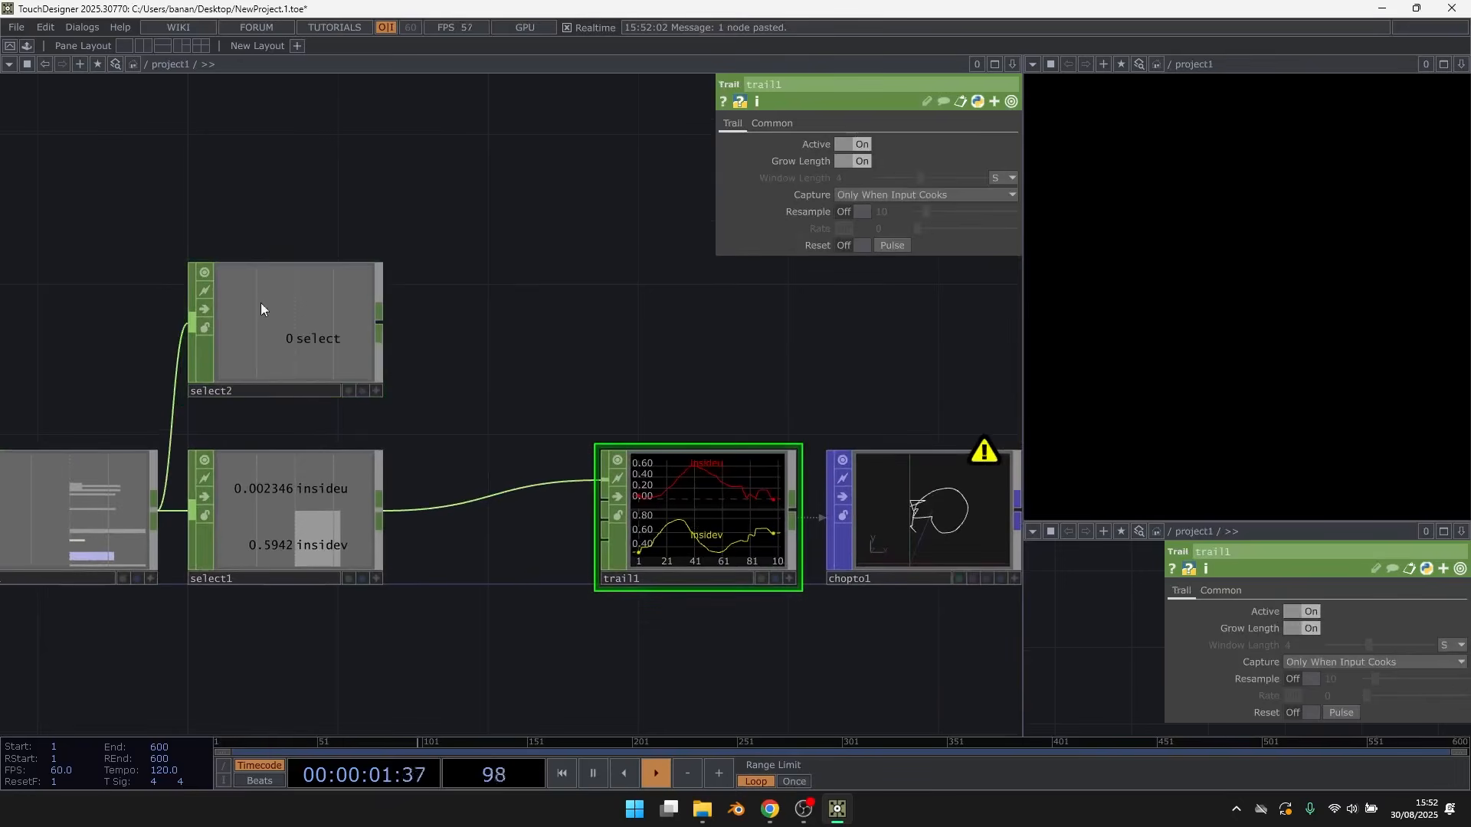
{"action": "right_click", "coordinate": [379, 326]}
{"action": "left_click", "coordinate": [379, 326]}
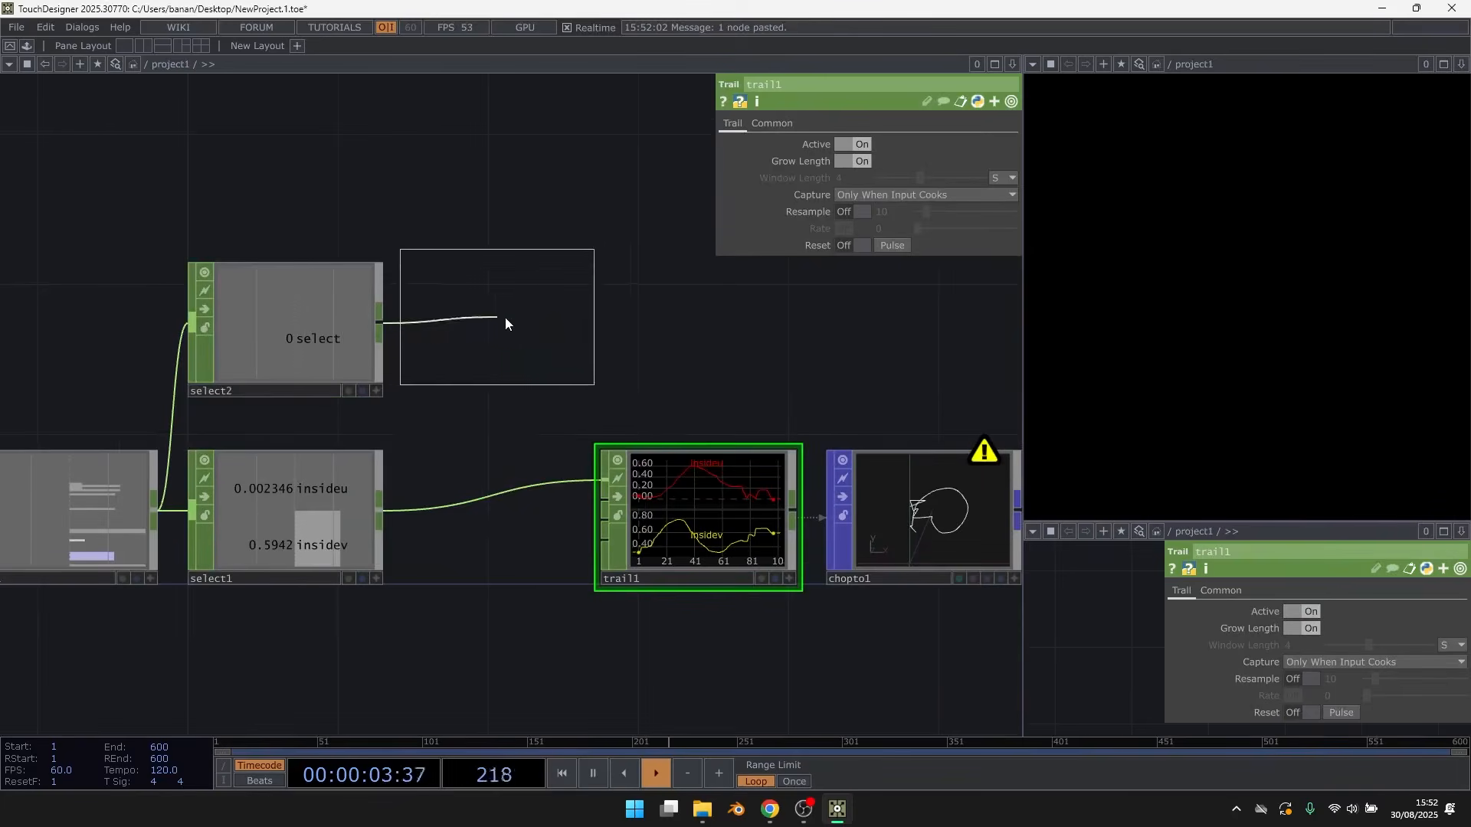
{"action": "left_click", "coordinate": [521, 337]}
{"action": "right_click", "coordinate": [521, 337]}
{"action": "left_click", "coordinate": [562, 324]}
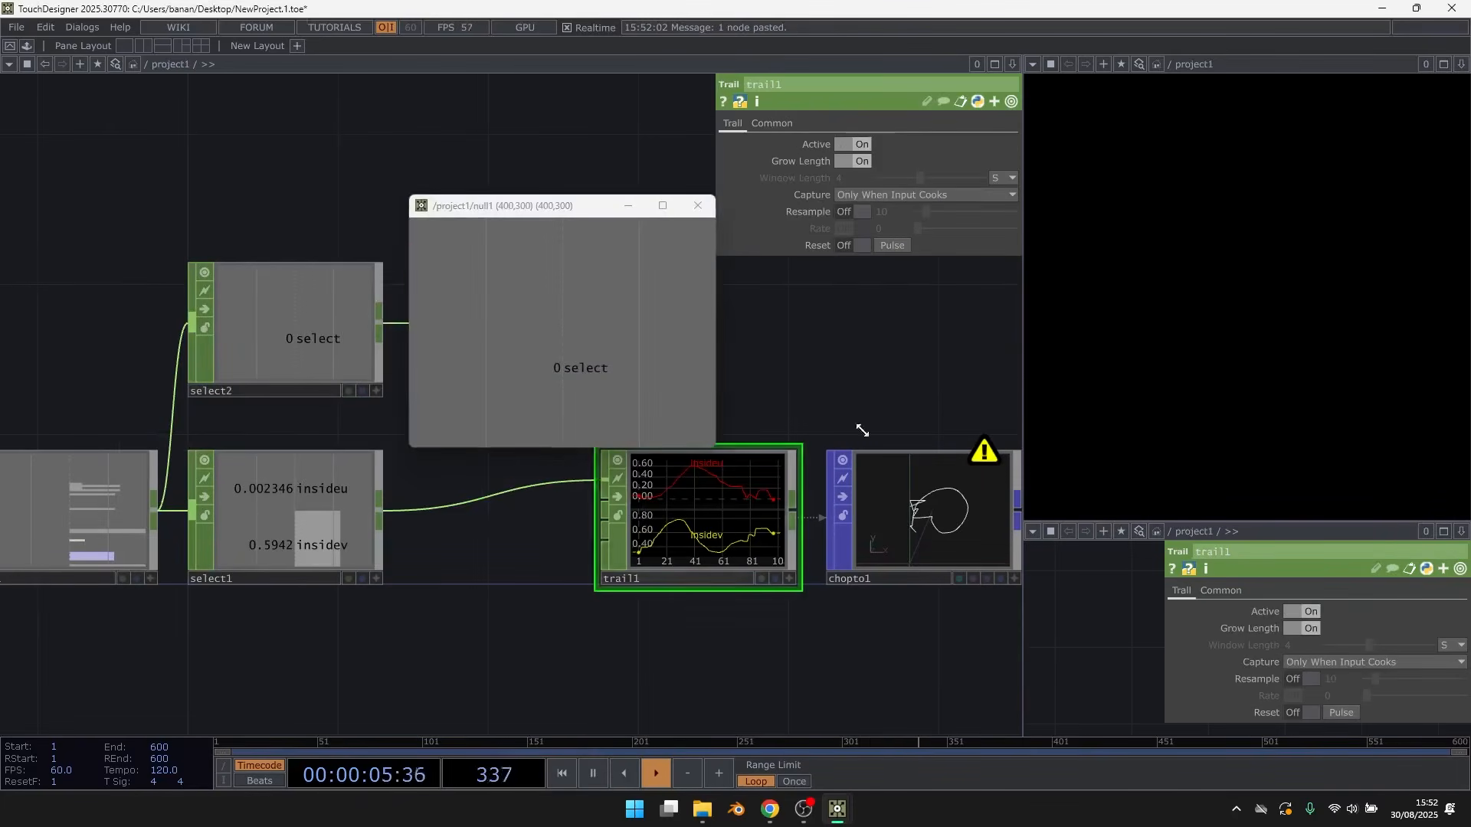
Export the Null CHOP's select channel to the Trail CHOP's Active parameter, reset the trail and draw a test stroke
{"action": "left_click_drag", "start_coordinate": [623, 330], "coordinate": [846, 146]}
{"action": "left_click", "coordinate": [866, 141]}
{"action": "left_click", "coordinate": [698, 206]}
{"action": "left_click_drag", "start_coordinate": [698, 416], "coordinate": [534, 338]}
{"action": "scroll", "coordinate": [722, 412], "scroll_direction": "up", "scroll_amount": 3}
{"action": "left_click", "coordinate": [904, 243]}
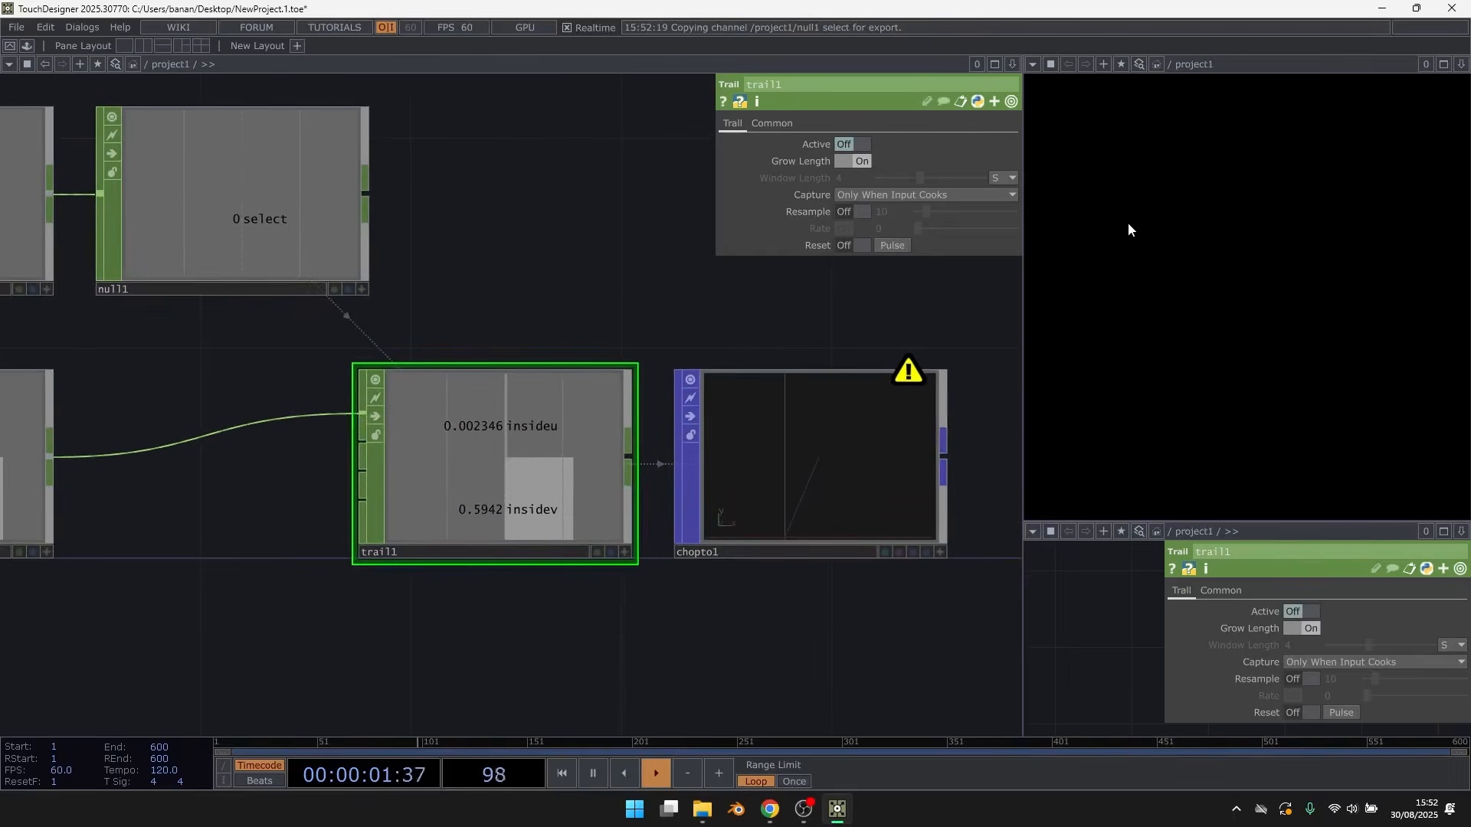
{"action": "mouse_move", "coordinate": [1174, 181]}
{"action": "left_mouse_down"}
{"action": "mouse_move", "coordinate": [1295, 173]}
{"action": "mouse_move", "coordinate": [1212, 388]}
{"action": "mouse_move", "coordinate": [1184, 288]}
{"action": "left_mouse_up"}
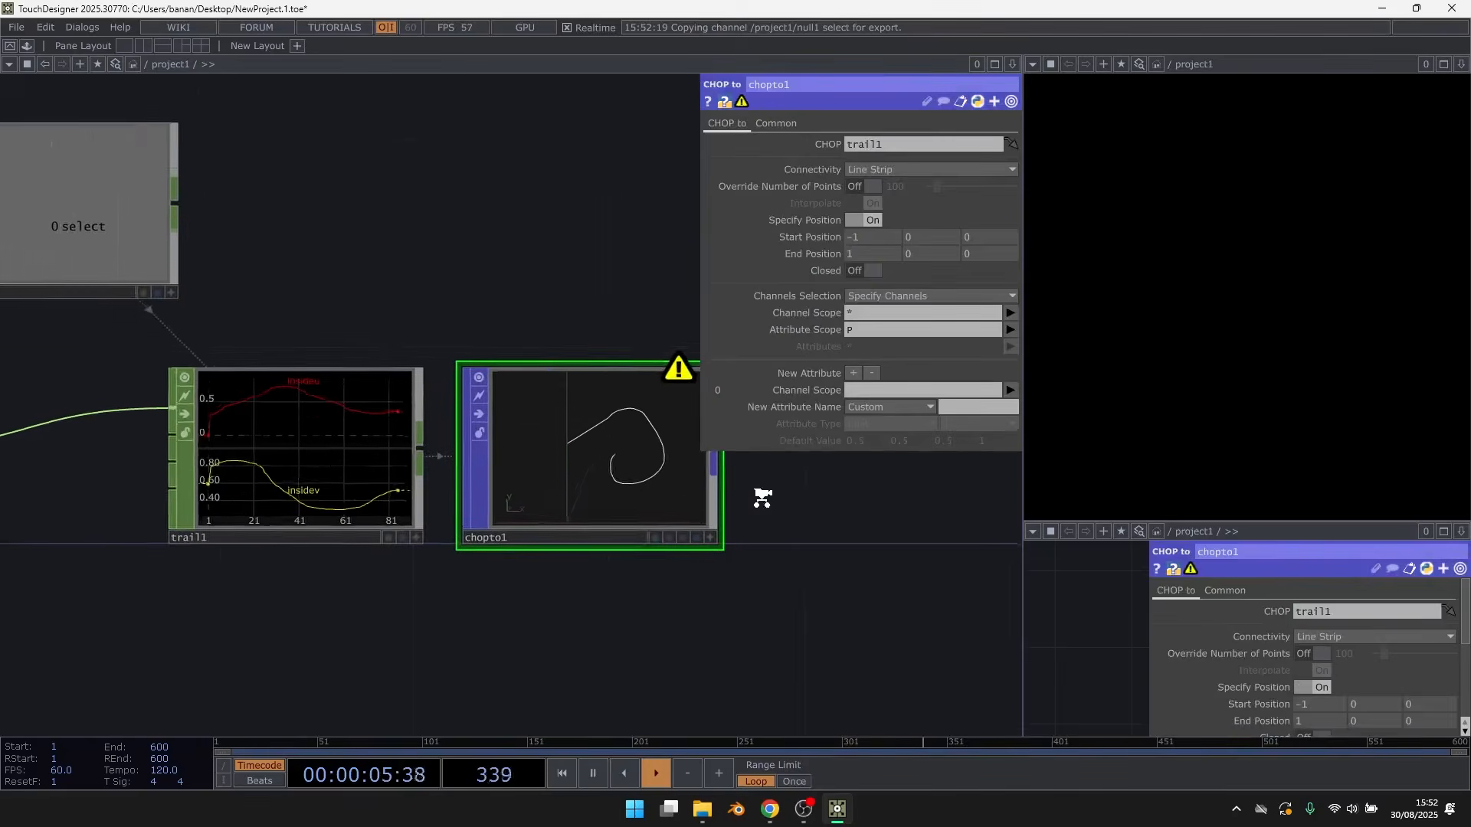
Turn on Closed in the CHOP to POP so the drawn line forms a closed shape
{"action": "scroll", "coordinate": [659, 429], "scroll_direction": "up", "scroll_amount": 4}
{"action": "left_click", "coordinate": [866, 271]}
{"action": "scroll", "coordinate": [837, 555], "scroll_direction": "down", "scroll_amount": 5}
{"action": "left_click_drag", "start_coordinate": [481, 375], "coordinate": [632, 312]}
{"action": "left_click_drag", "start_coordinate": [358, 580], "coordinate": [634, 479]}
{"action": "scroll", "coordinate": [196, 570], "scroll_direction": "down", "scroll_amount": 3}
{"action": "left_click_drag", "start_coordinate": [594, 553], "coordinate": [460, 589]}
{"action": "scroll", "coordinate": [853, 509], "scroll_direction": "up", "scroll_amount": 3}
{"action": "scroll", "coordinate": [828, 516], "scroll_direction": "up", "scroll_amount": 1}
{"action": "scroll", "coordinate": [828, 516], "scroll_direction": "down", "scroll_amount": 2}
Add a Keyboard In CHOP below the Panel CHOP and test it with the 1 key
{"action": "left_click", "coordinate": [442, 427]}
{"action": "scroll", "coordinate": [499, 407], "scroll_direction": "up", "scroll_amount": 2}
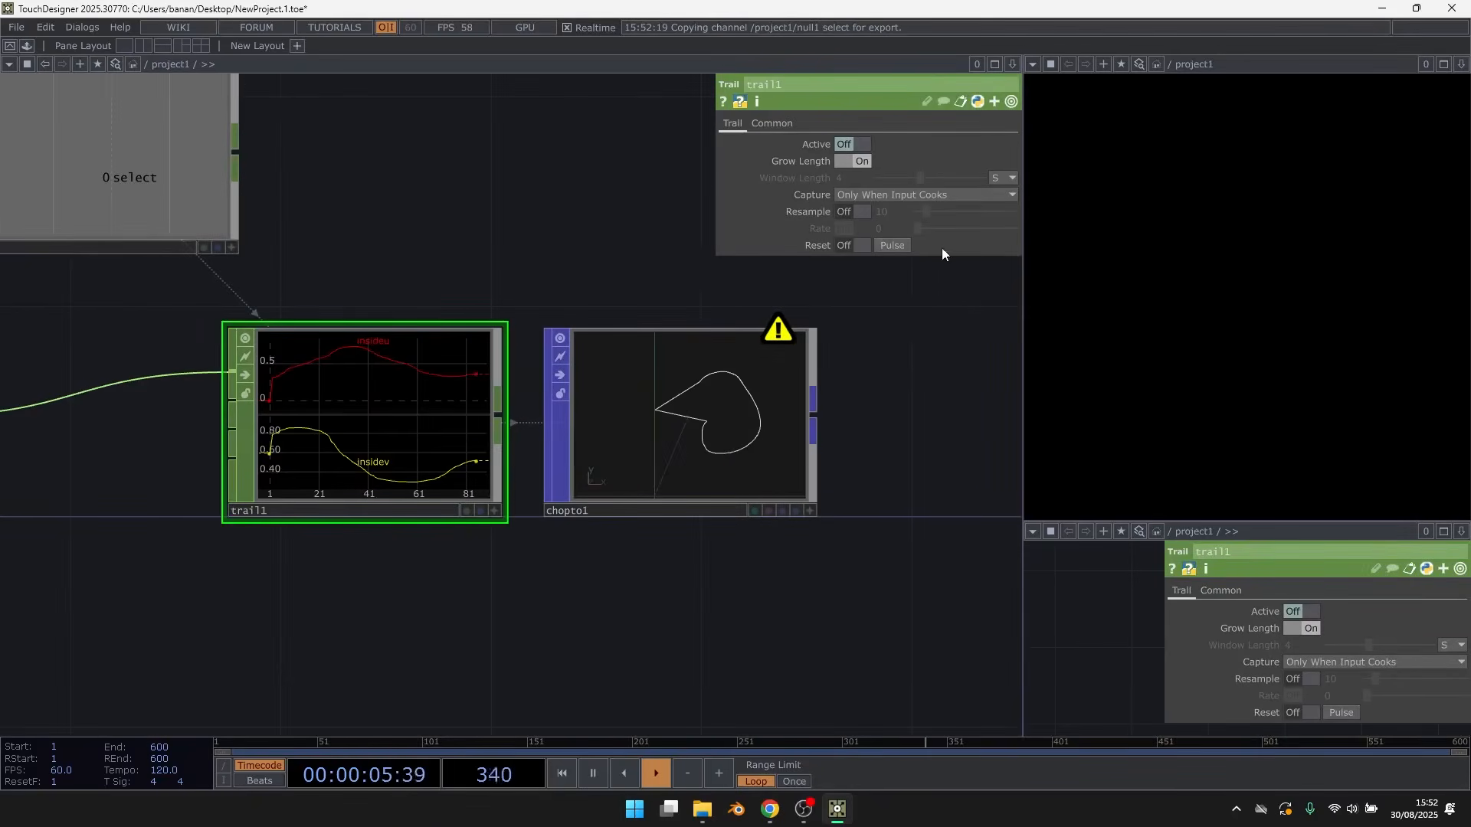
{"action": "scroll", "coordinate": [927, 387], "scroll_direction": "down", "scroll_amount": 3}
{"action": "left_click_drag", "start_coordinate": [654, 569], "coordinate": [679, 567]}
{"action": "key", "text": "Tab"}
{"action": "type", "text": "key"}
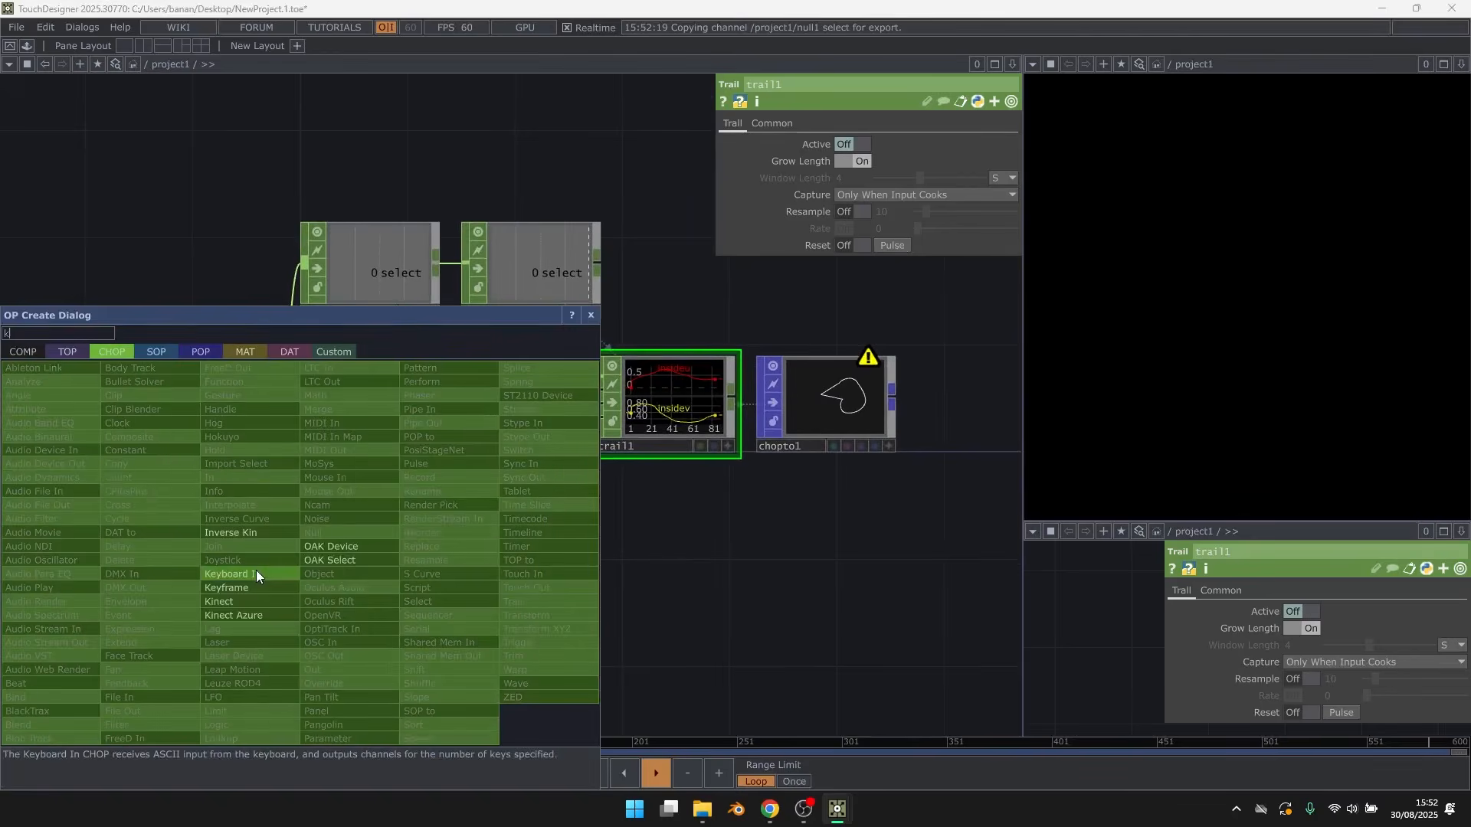
{"action": "left_click", "coordinate": [256, 573]}
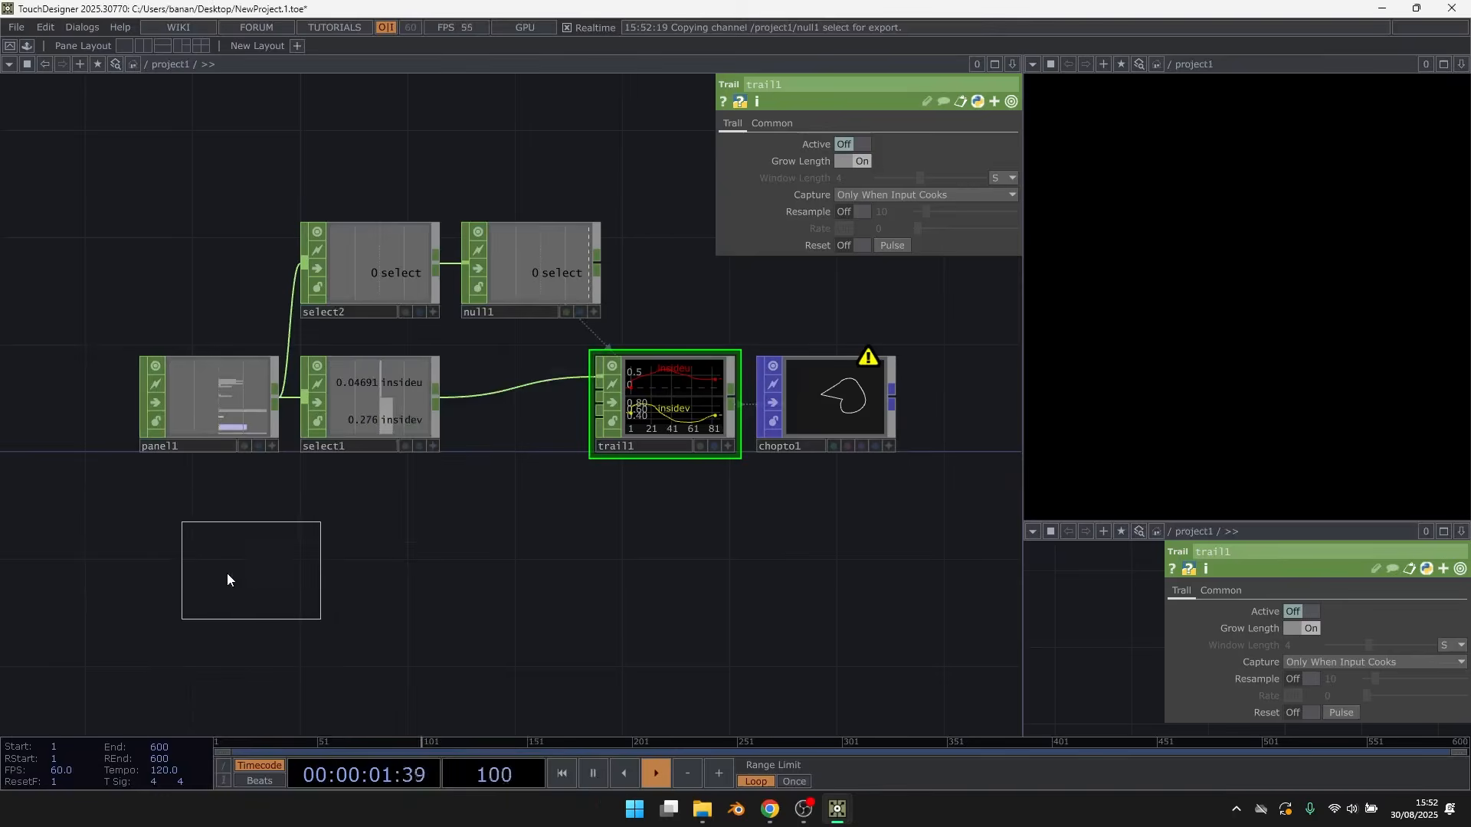
{"action": "left_click", "coordinate": [190, 568]}
{"action": "scroll", "coordinate": [190, 567], "scroll_direction": "up", "scroll_amount": 2}
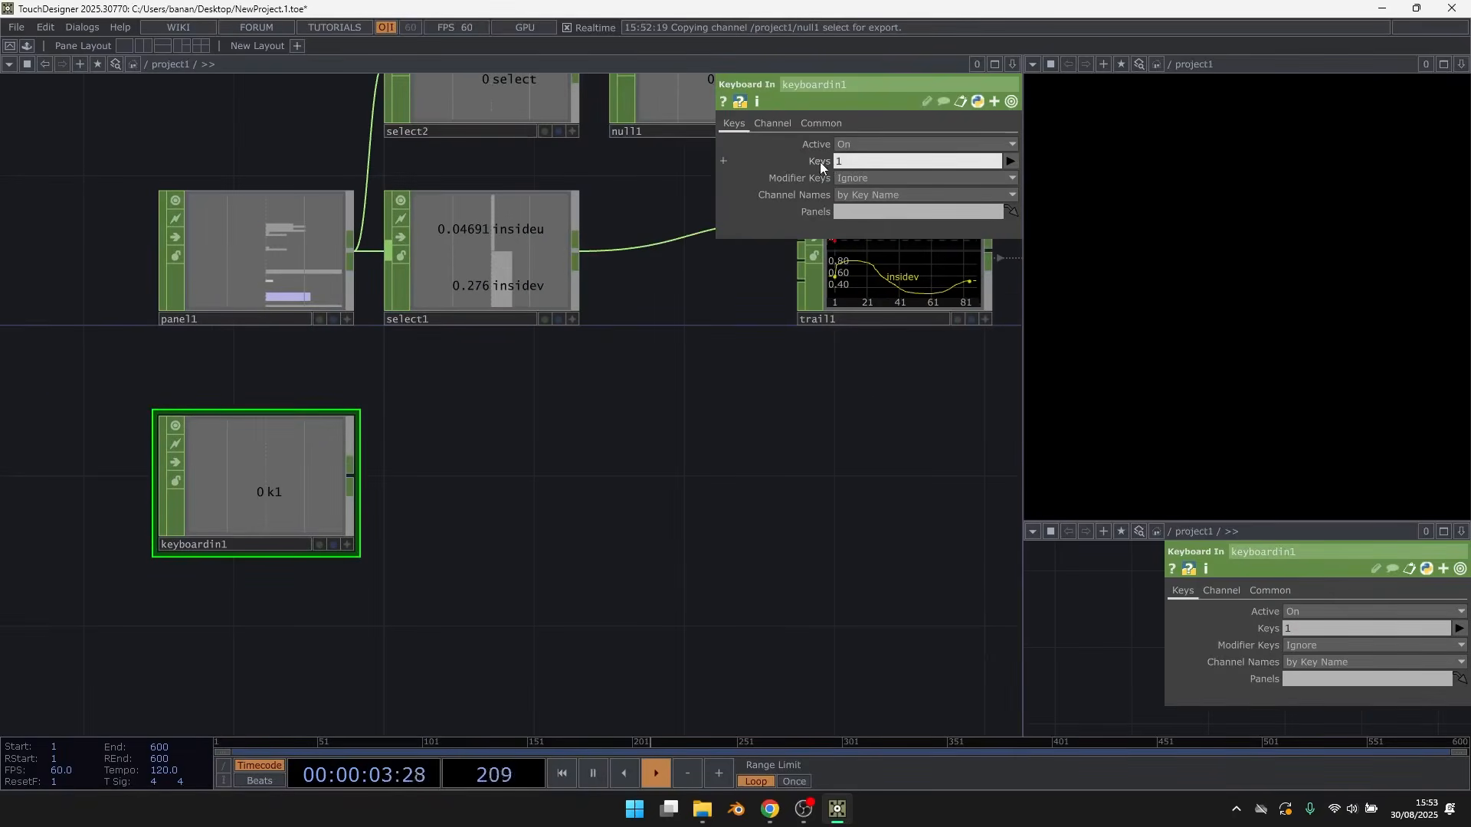
{"action": "key", "text": "1"}
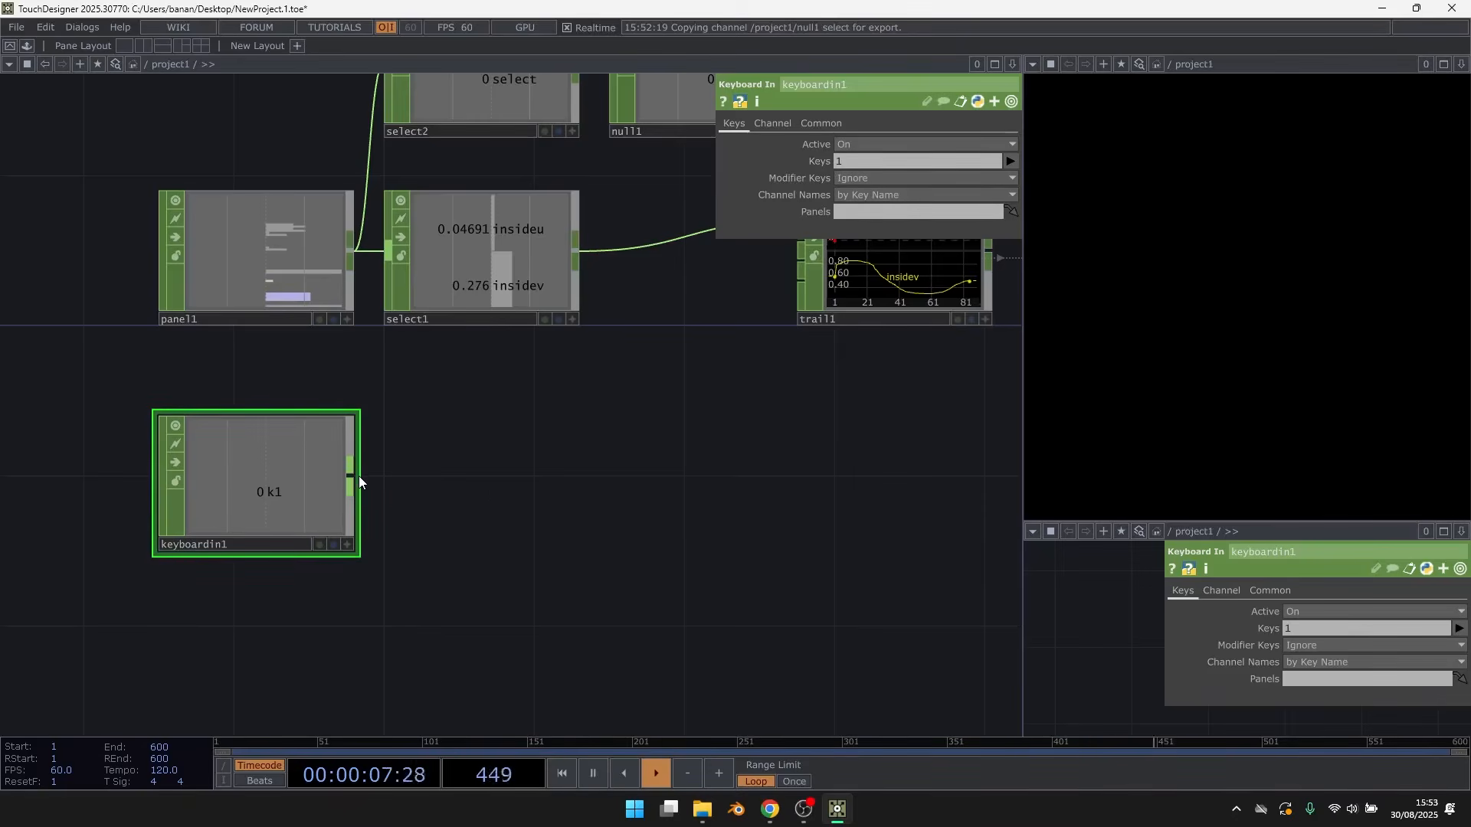
Add a Null CHOP after the Keyboard In CHOP and open its viewer window
{"action": "right_click", "coordinate": [358, 476]}
{"action": "left_click", "coordinate": [389, 459]}
{"action": "left_click", "coordinate": [481, 484]}
{"action": "right_click", "coordinate": [504, 478]}
{"action": "left_click", "coordinate": [545, 470]}
Export the k1 channel from the keyboard's Null CHOP to the Trail CHOP's Reset Pulse and close the viewer window
{"action": "left_click_drag", "start_coordinate": [857, 493], "coordinate": [676, 594]}
{"action": "left_click_drag", "start_coordinate": [584, 359], "coordinate": [447, 322]}
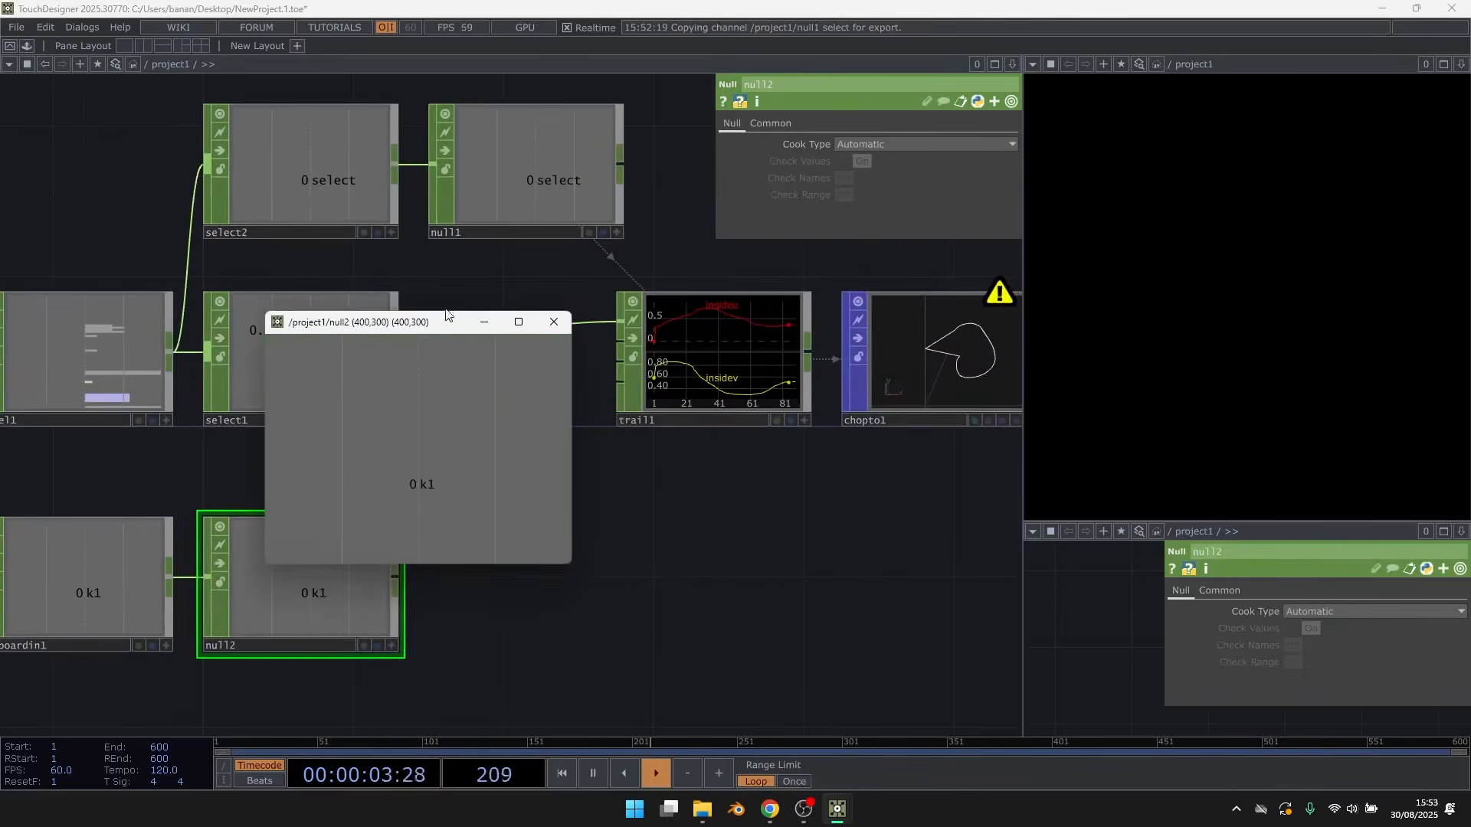
{"action": "left_click_drag", "start_coordinate": [870, 606], "coordinate": [761, 624]}
{"action": "left_click_drag", "start_coordinate": [821, 532], "coordinate": [882, 587]}
{"action": "left_click", "coordinate": [682, 418]}
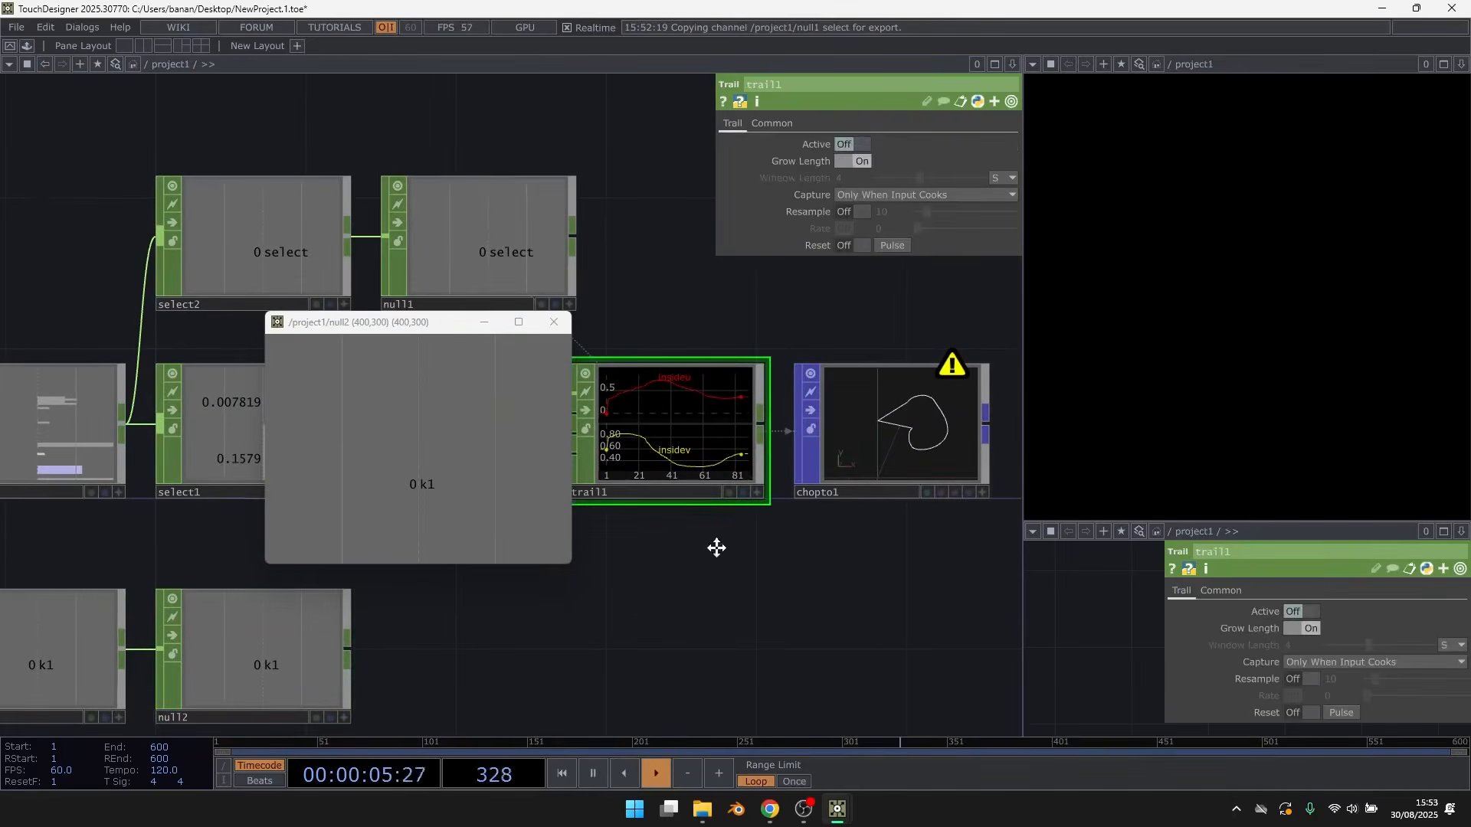
{"action": "left_click_drag", "start_coordinate": [716, 548], "coordinate": [795, 534]}
{"action": "left_click_drag", "start_coordinate": [489, 457], "coordinate": [894, 249]}
{"action": "left_click", "coordinate": [904, 246]}
{"action": "left_click", "coordinate": [554, 328]}
Draw test strokes in the render view to check the trail's drawing and reset behaviour
{"action": "left_click_drag", "start_coordinate": [805, 299], "coordinate": [626, 306]}
{"action": "scroll", "coordinate": [843, 314], "scroll_direction": "up", "scroll_amount": 3}
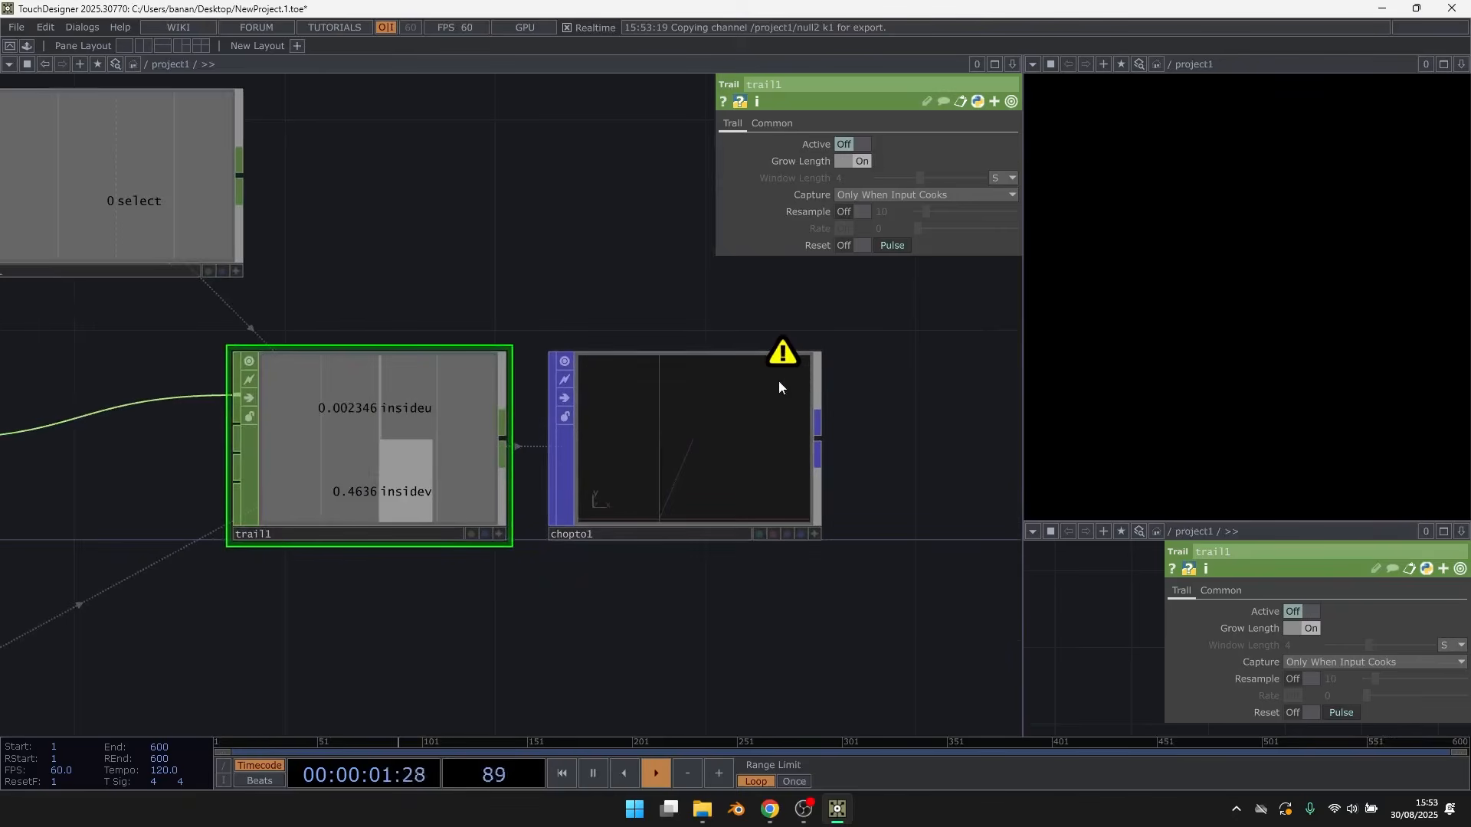
{"action": "mouse_move", "coordinate": [1149, 230]}
{"action": "left_mouse_down"}
{"action": "mouse_move", "coordinate": [1248, 145]}
{"action": "mouse_move", "coordinate": [1109, 315]}
{"action": "mouse_move", "coordinate": [1169, 250]}
{"action": "left_mouse_up"}
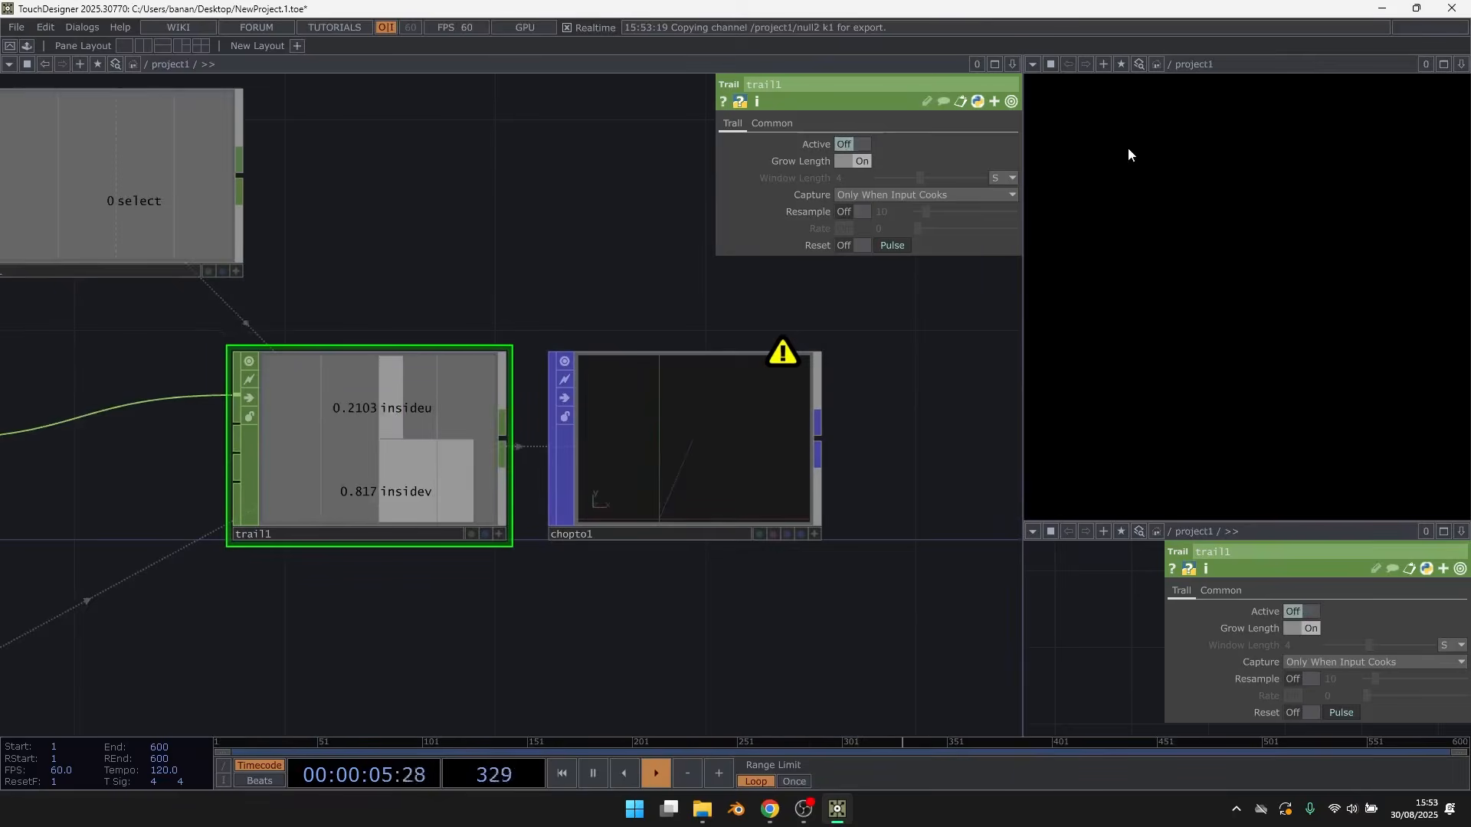
{"action": "mouse_move", "coordinate": [1385, 135]}
{"action": "left_mouse_down"}
{"action": "mouse_move", "coordinate": [1316, 375]}
{"action": "mouse_move", "coordinate": [1221, 311]}
{"action": "left_mouse_up"}
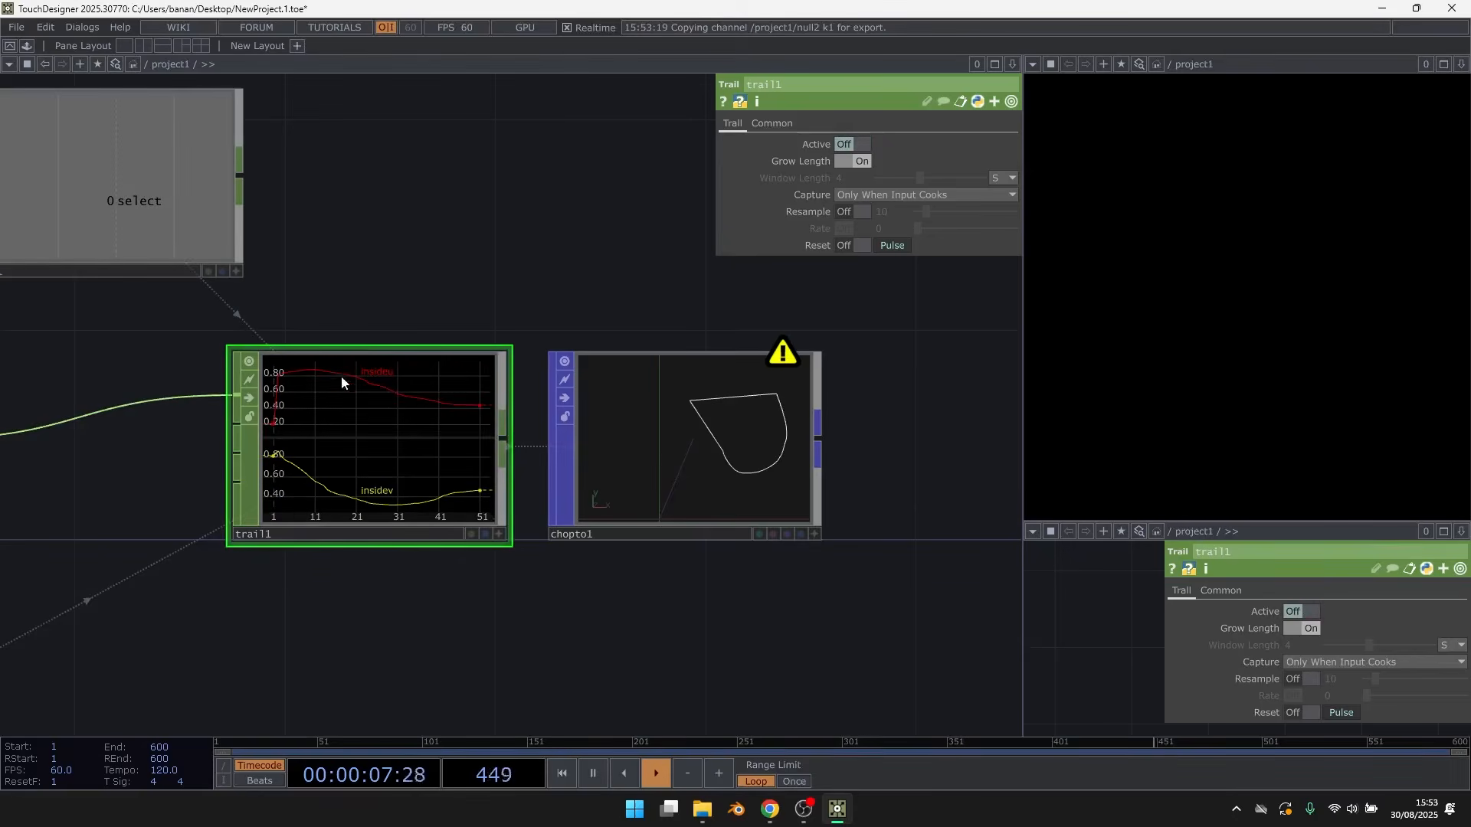
Add a Geometry COMP fed by the CHOP to POP's output
{"action": "scroll", "coordinate": [383, 389], "scroll_direction": "down", "scroll_amount": 5}
{"action": "left_click_drag", "start_coordinate": [732, 373], "coordinate": [624, 406]}
{"action": "scroll", "coordinate": [530, 458], "scroll_direction": "up", "scroll_amount": 1}
{"action": "key", "text": "Tab"}
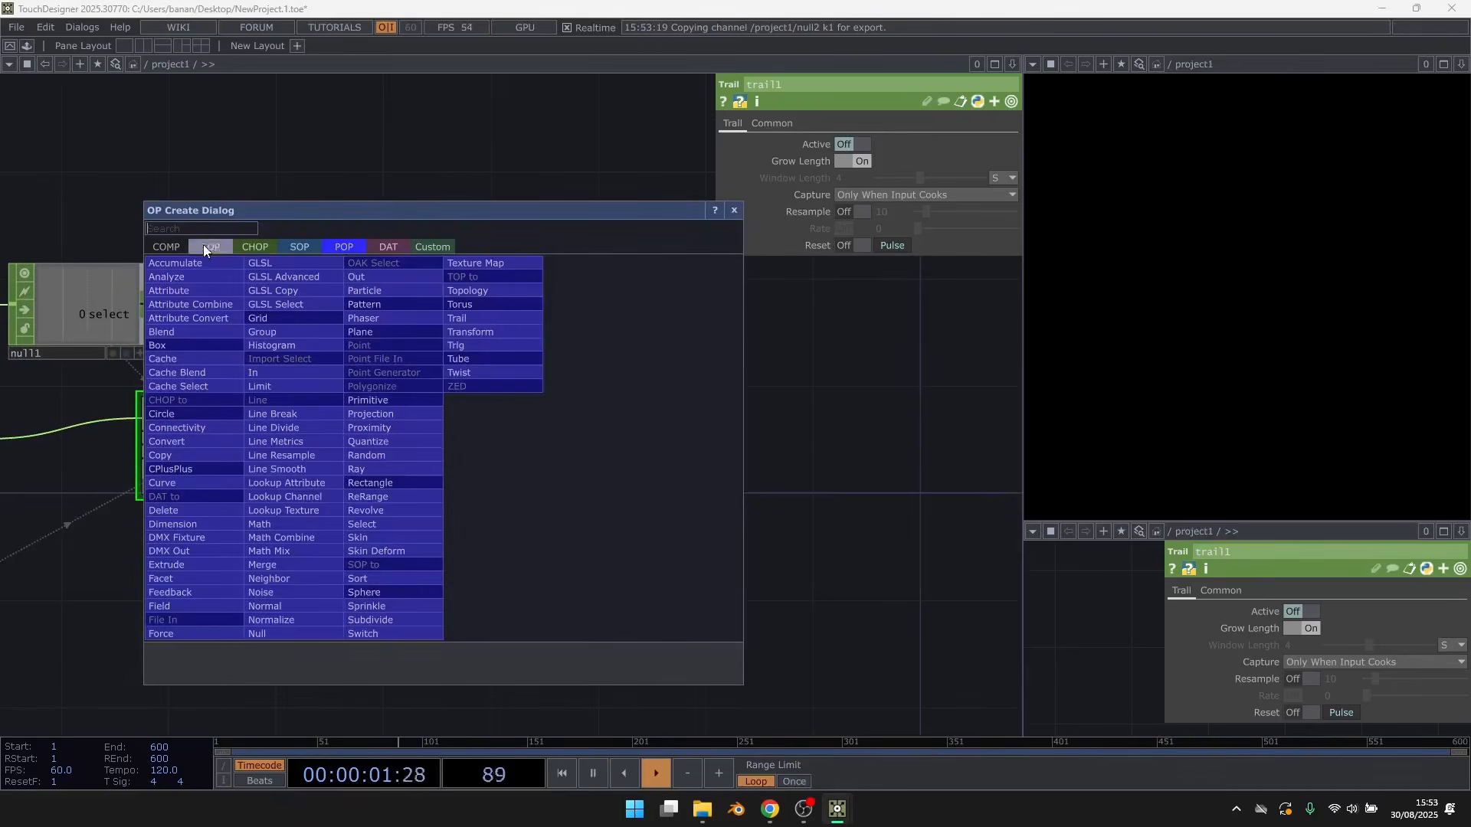
{"action": "left_click", "coordinate": [167, 246]}
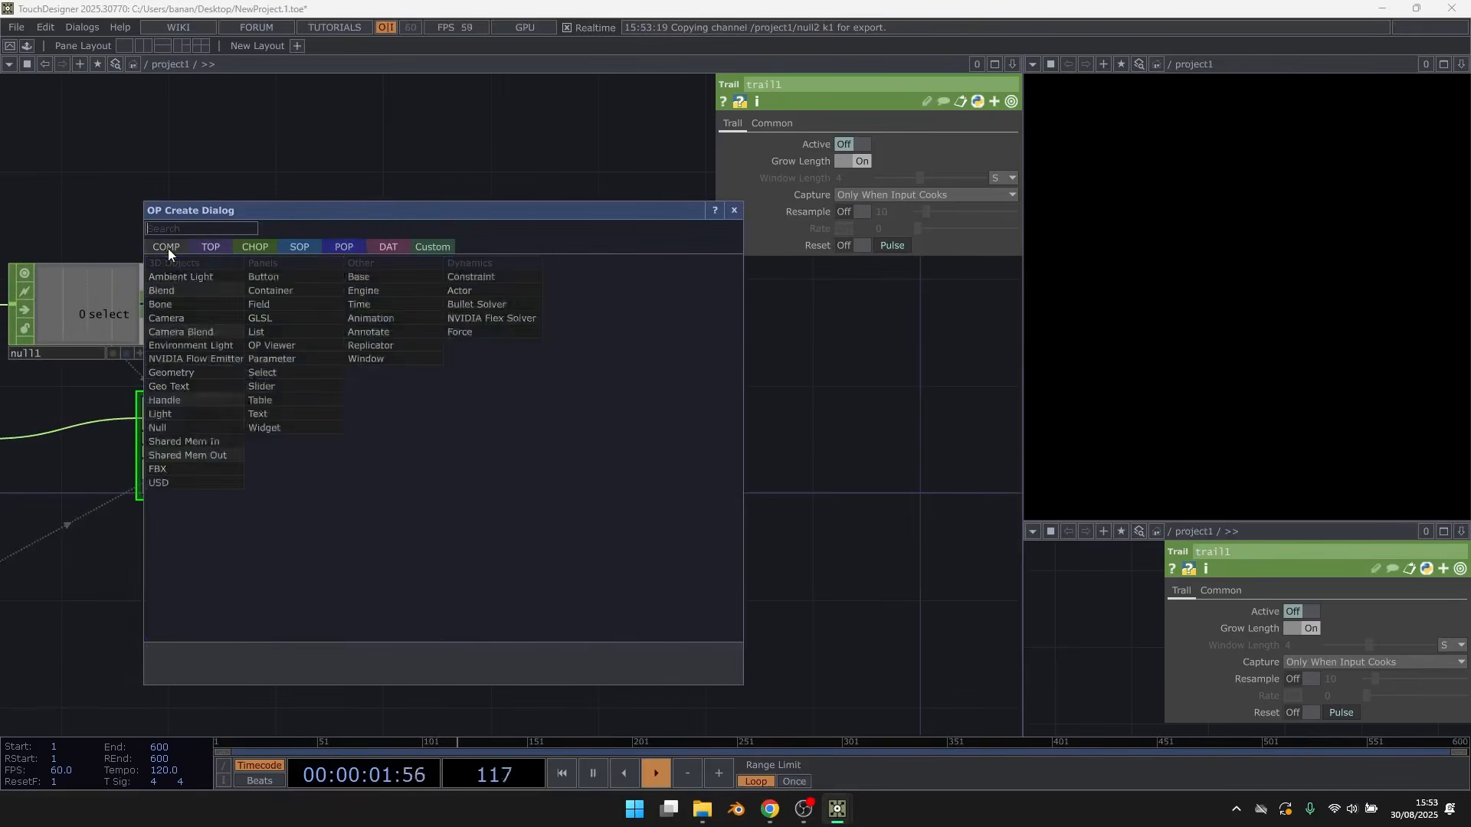
{"action": "left_click", "coordinate": [194, 373]}
{"action": "left_click", "coordinate": [864, 422]}
{"action": "left_click_drag", "start_coordinate": [423, 334], "coordinate": [14, 324]}
Add a Line MAT above the Geometry COMP and assign it as the geometry's material
{"action": "scroll", "coordinate": [425, 379], "scroll_direction": "up", "scroll_amount": 2}
{"action": "key", "text": "Tab"}
{"action": "type", "text": "li"}
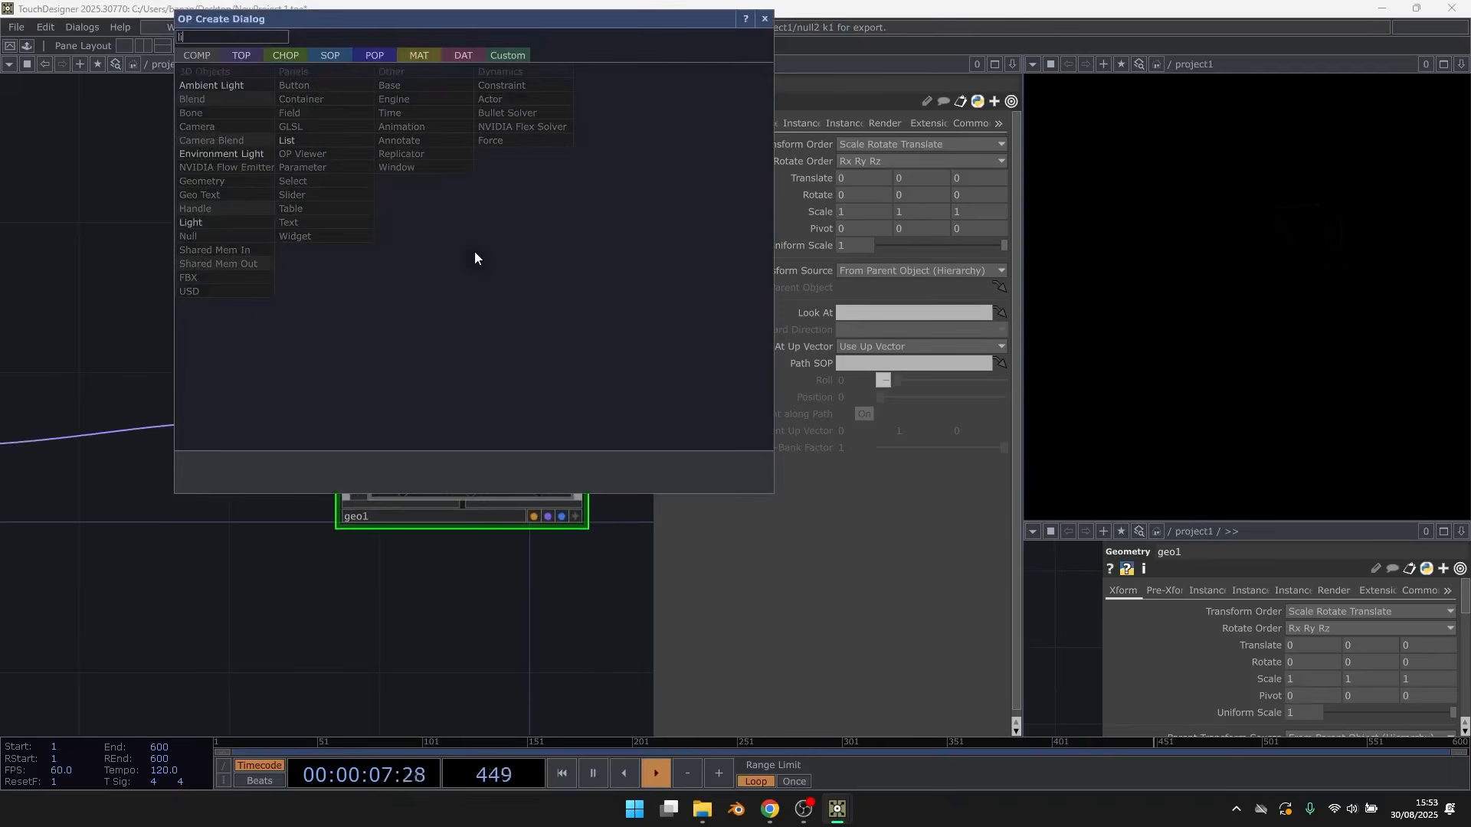
{"action": "type", "text": "ne"}
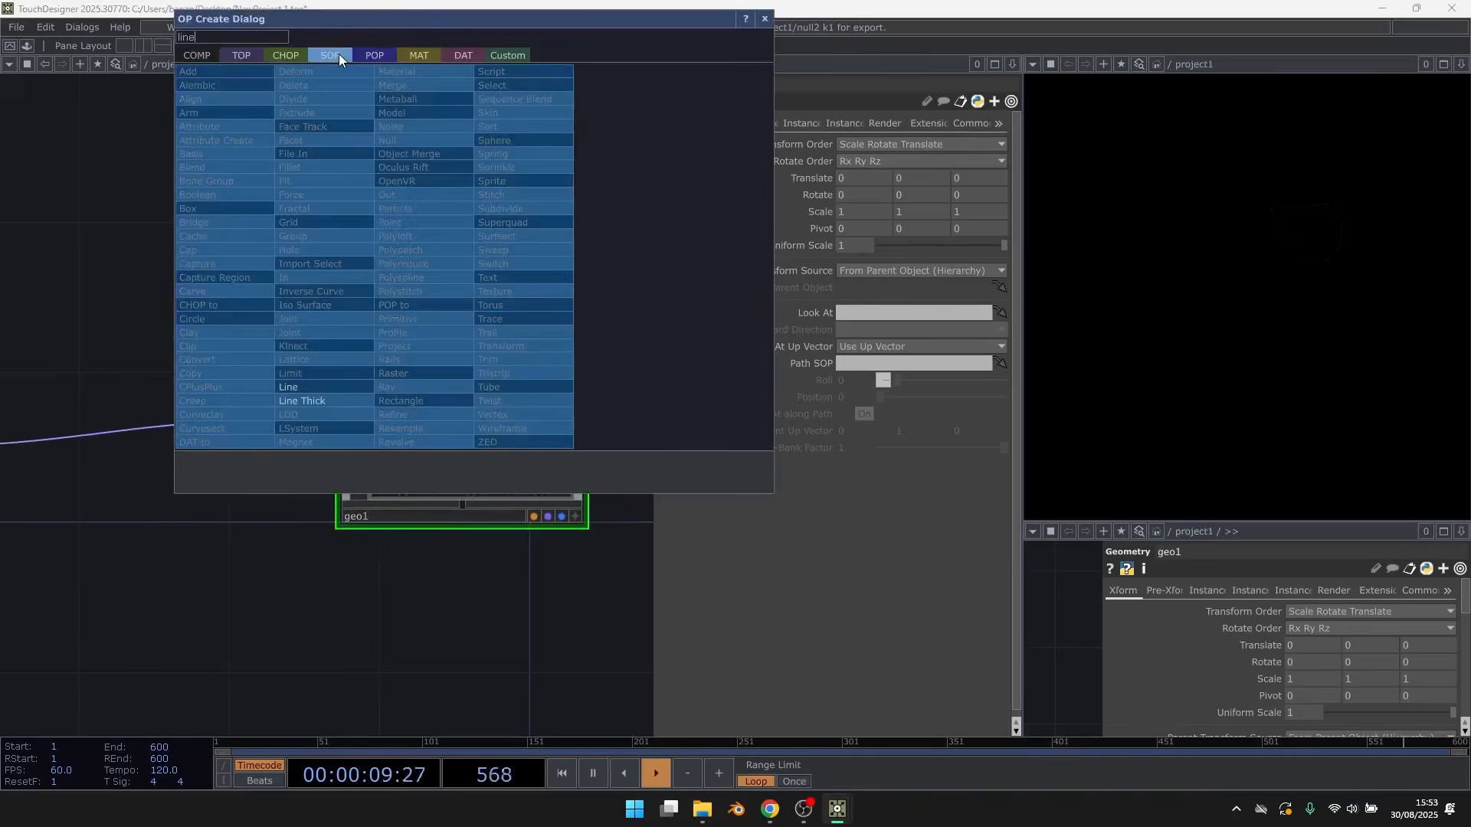
{"action": "mouse_move", "coordinate": [423, 61]}
{"action": "left_click", "coordinate": [211, 129]}
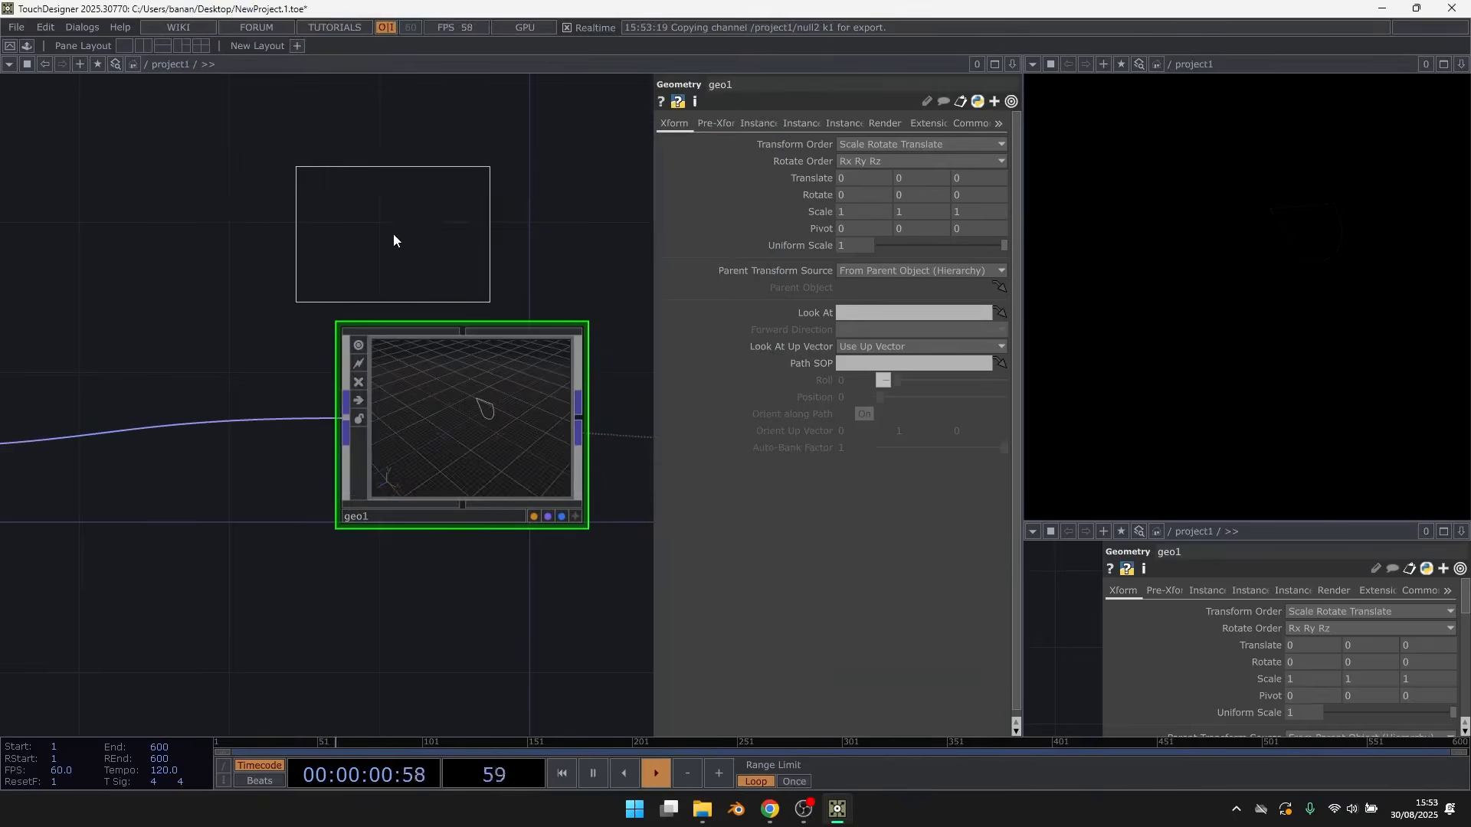
{"action": "left_click", "coordinate": [444, 237]}
{"action": "left_click_drag", "start_coordinate": [472, 429], "coordinate": [475, 425]}
{"action": "left_click", "coordinate": [481, 412]}
Set the Line MAT's Width Far to 10
{"action": "scroll", "coordinate": [595, 224], "scroll_direction": "up", "scroll_amount": 2}
{"action": "left_click_drag", "start_coordinate": [595, 224], "coordinate": [550, 221]}
{"action": "left_click_drag", "start_coordinate": [890, 187], "coordinate": [877, 221]}
{"action": "left_click", "coordinate": [835, 237]}
{"action": "type", "text": "10"}
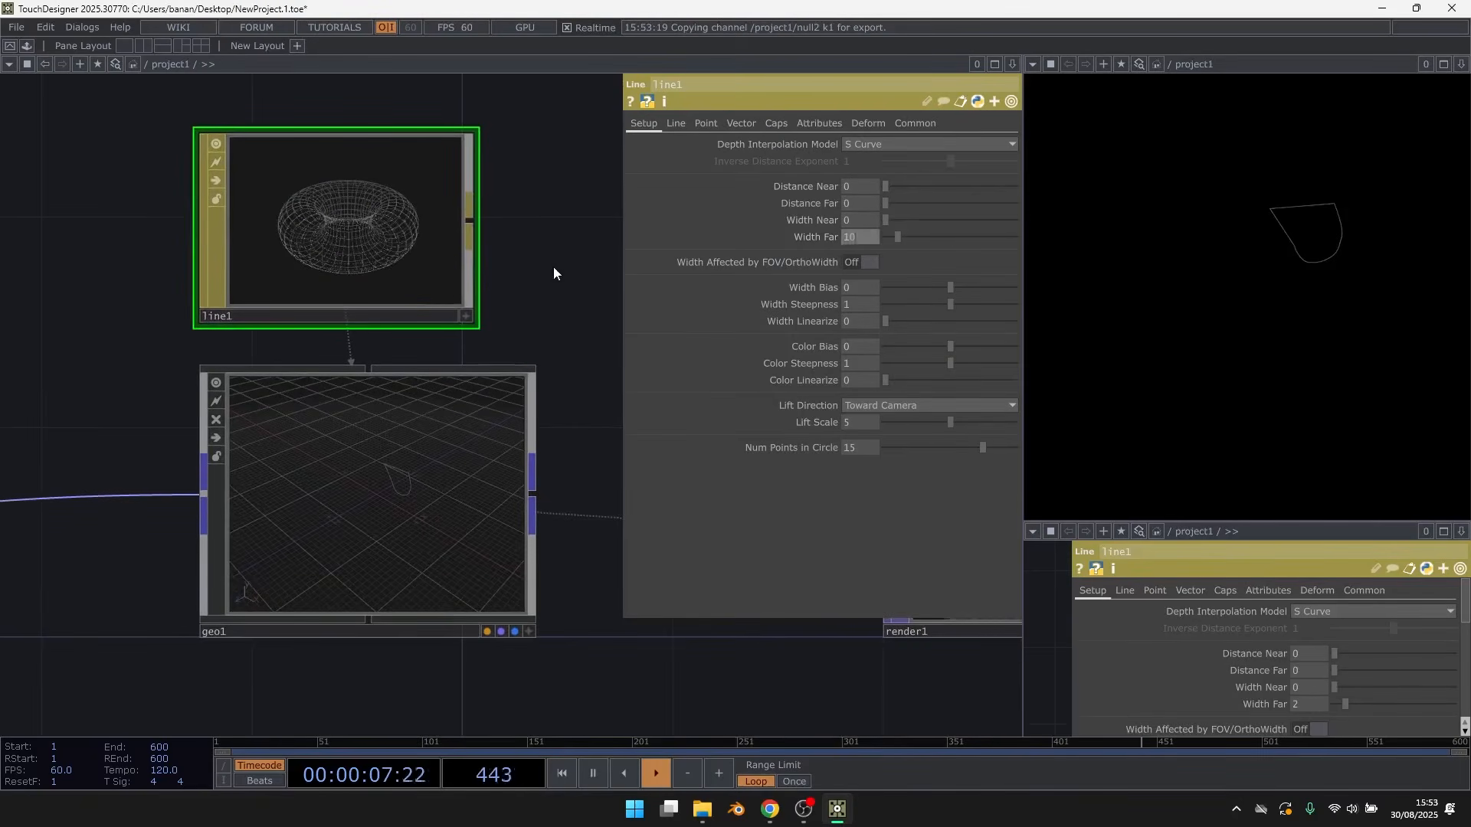
{"action": "key", "text": "Return"}
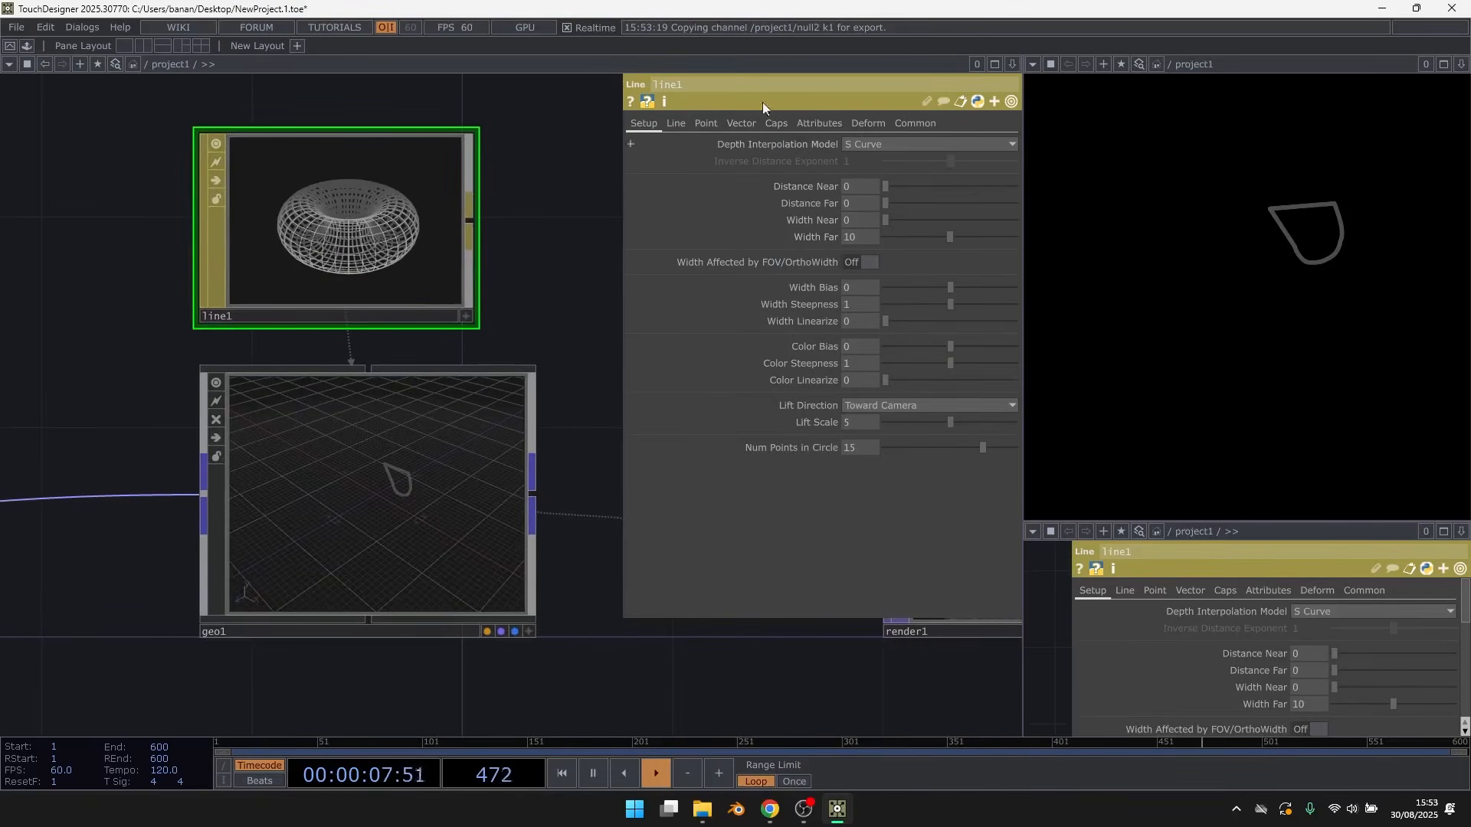
Set the Line MAT's Line Near Color to white
{"action": "left_click", "coordinate": [677, 123]}
{"action": "left_click", "coordinate": [861, 253]}
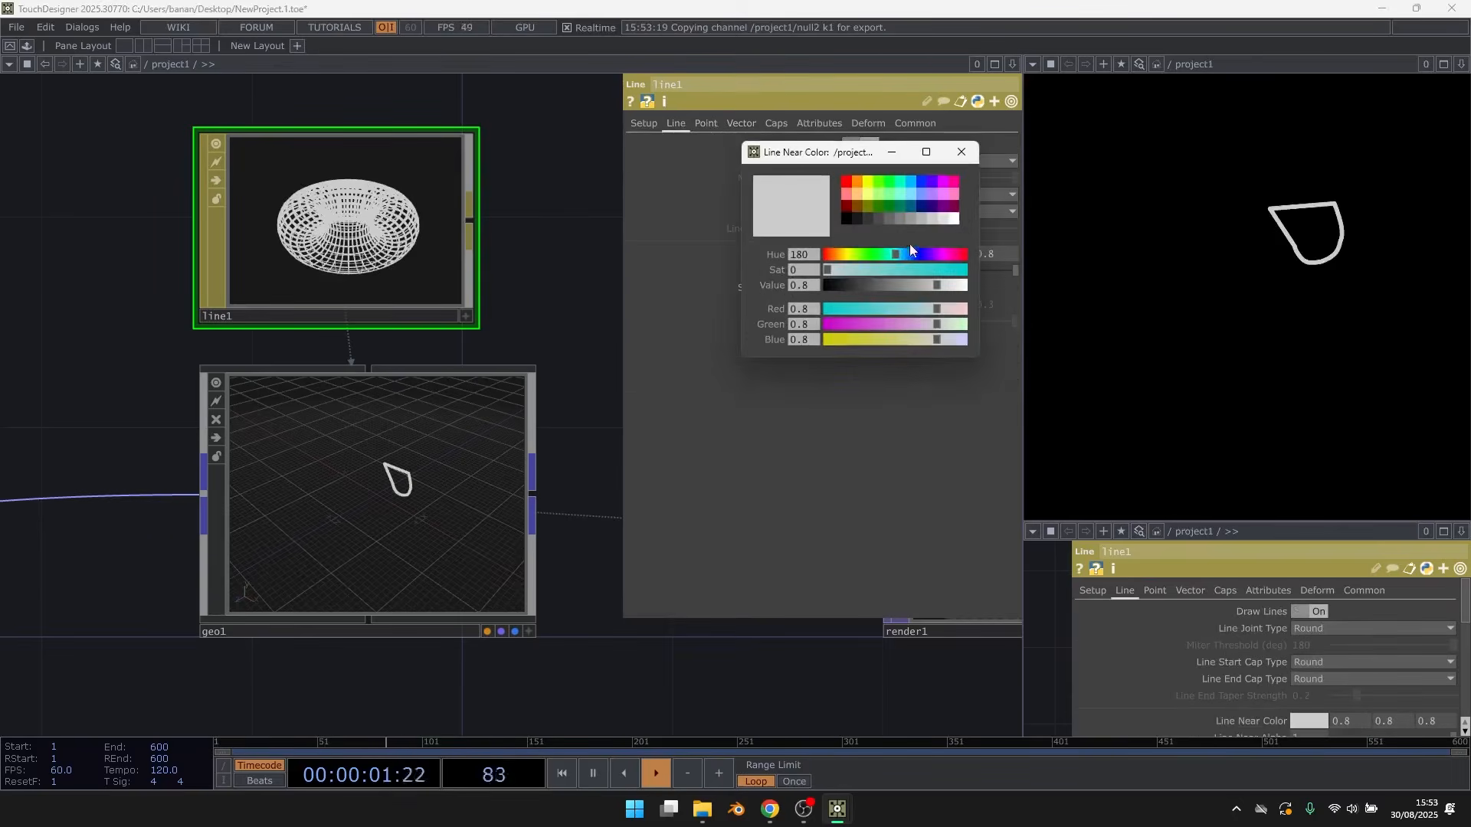
{"action": "left_click", "coordinate": [955, 220]}
{"action": "left_click", "coordinate": [961, 152]}
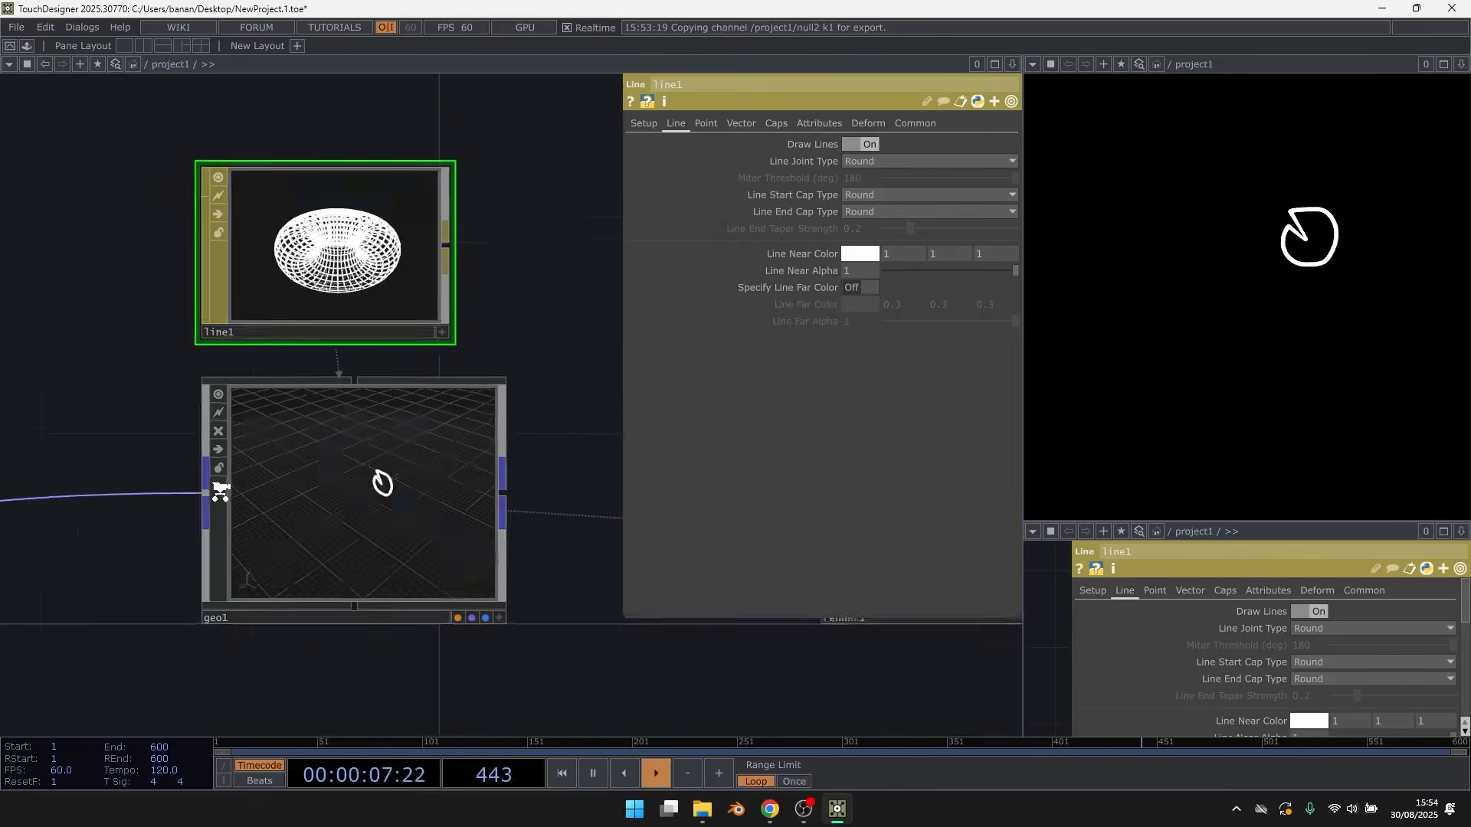
Set the Camera COMP's projection to Orthographic
{"action": "scroll", "coordinate": [217, 460], "scroll_direction": "down", "scroll_amount": 5}
{"action": "scroll", "coordinate": [584, 476], "scroll_direction": "up", "scroll_amount": 5}
{"action": "left_click", "coordinate": [517, 256]}
{"action": "left_click_drag", "start_coordinate": [504, 179], "coordinate": [466, 176]}
{"action": "left_click", "coordinate": [815, 124]}
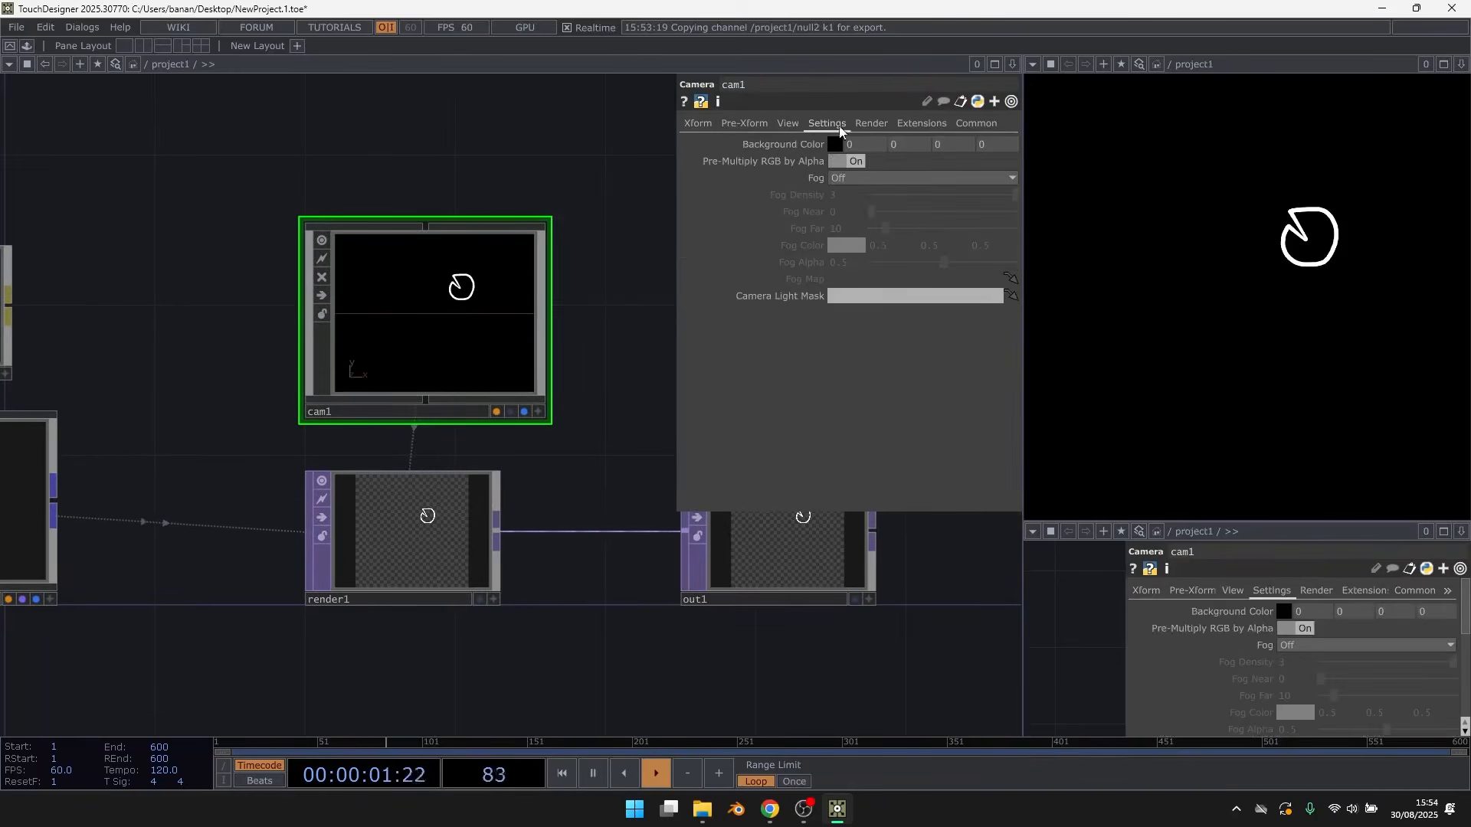
{"action": "left_click", "coordinate": [867, 125]}
{"action": "left_click", "coordinate": [789, 122]}
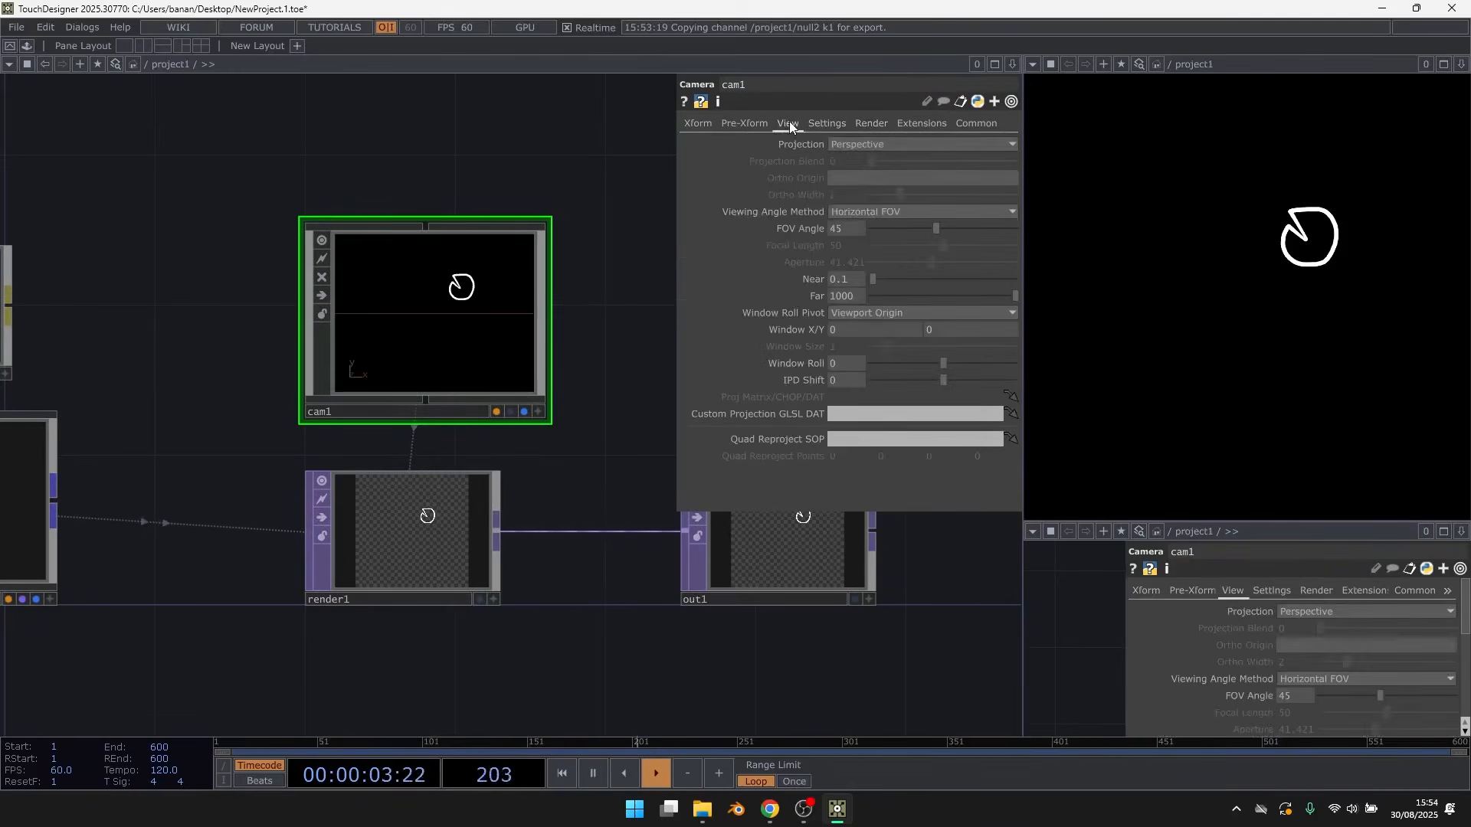
{"action": "left_click", "coordinate": [861, 146]}
{"action": "left_click", "coordinate": [864, 175]}
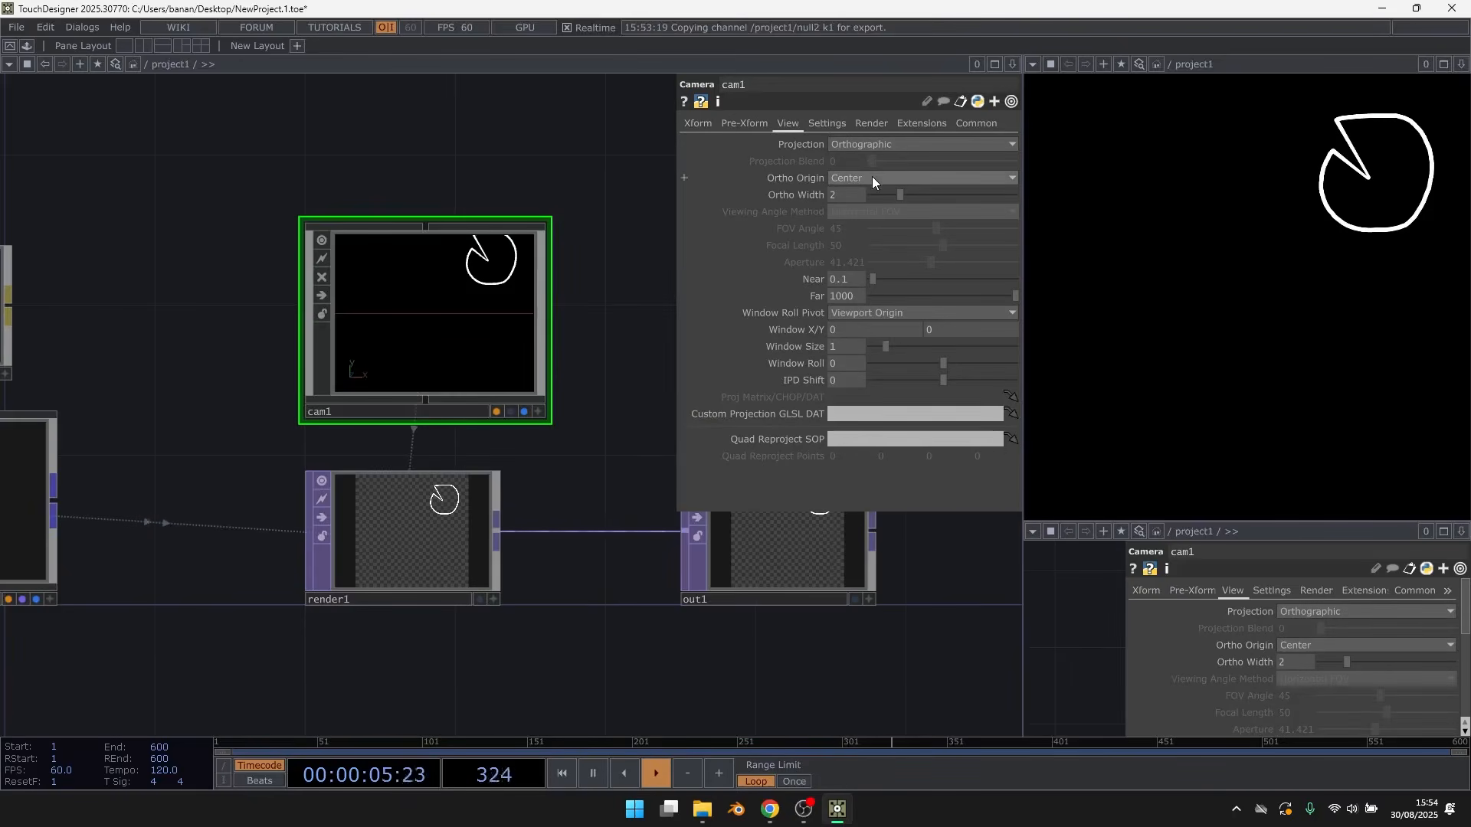
Set the camera's Ortho Origin to Bottom-Left and its Ortho Width to 1
{"action": "left_click", "coordinate": [872, 178]}
{"action": "left_click", "coordinate": [863, 209]}
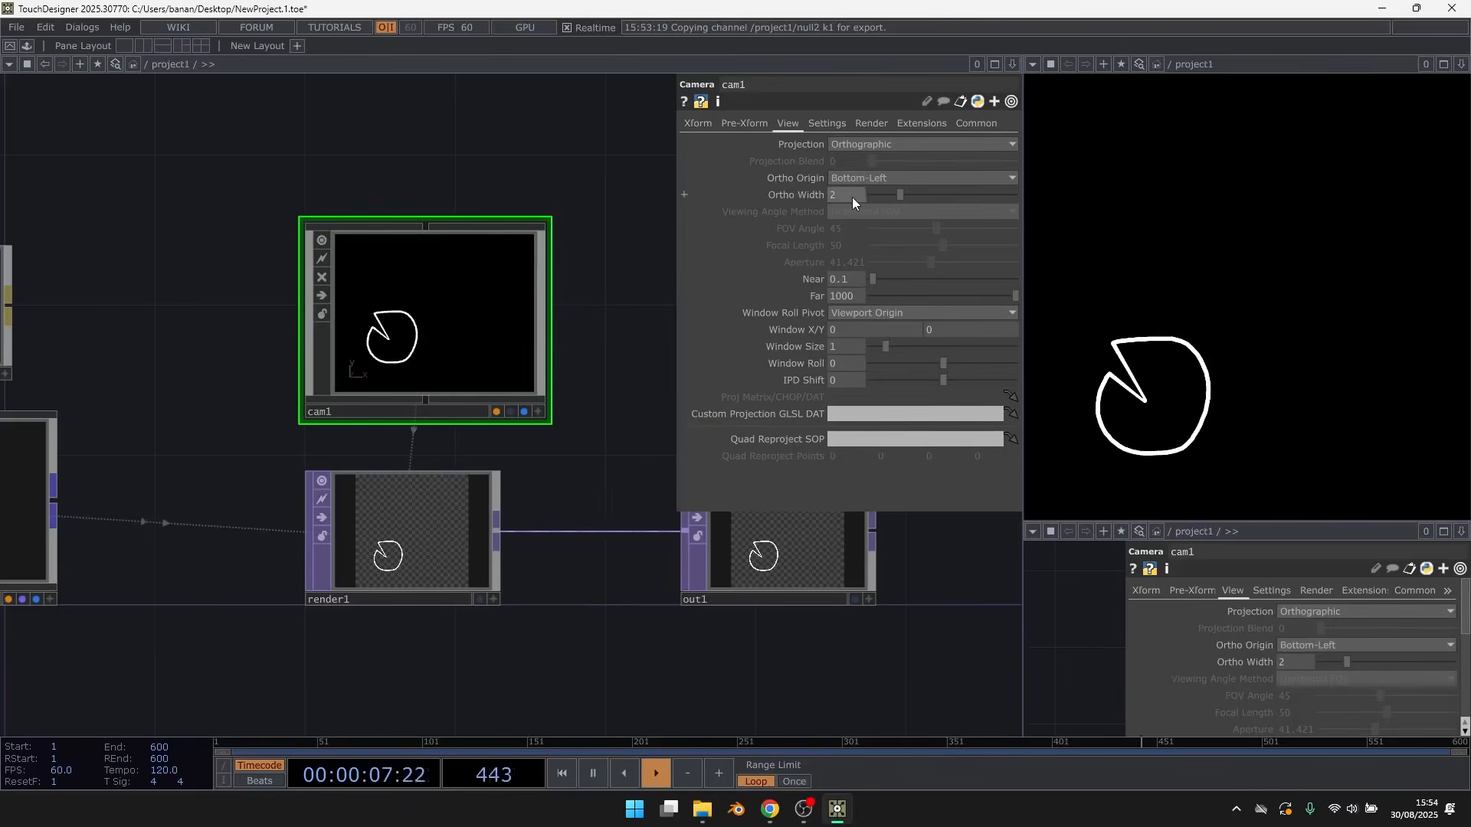
{"action": "type", "text": "1"}
{"action": "key", "text": "Return"}
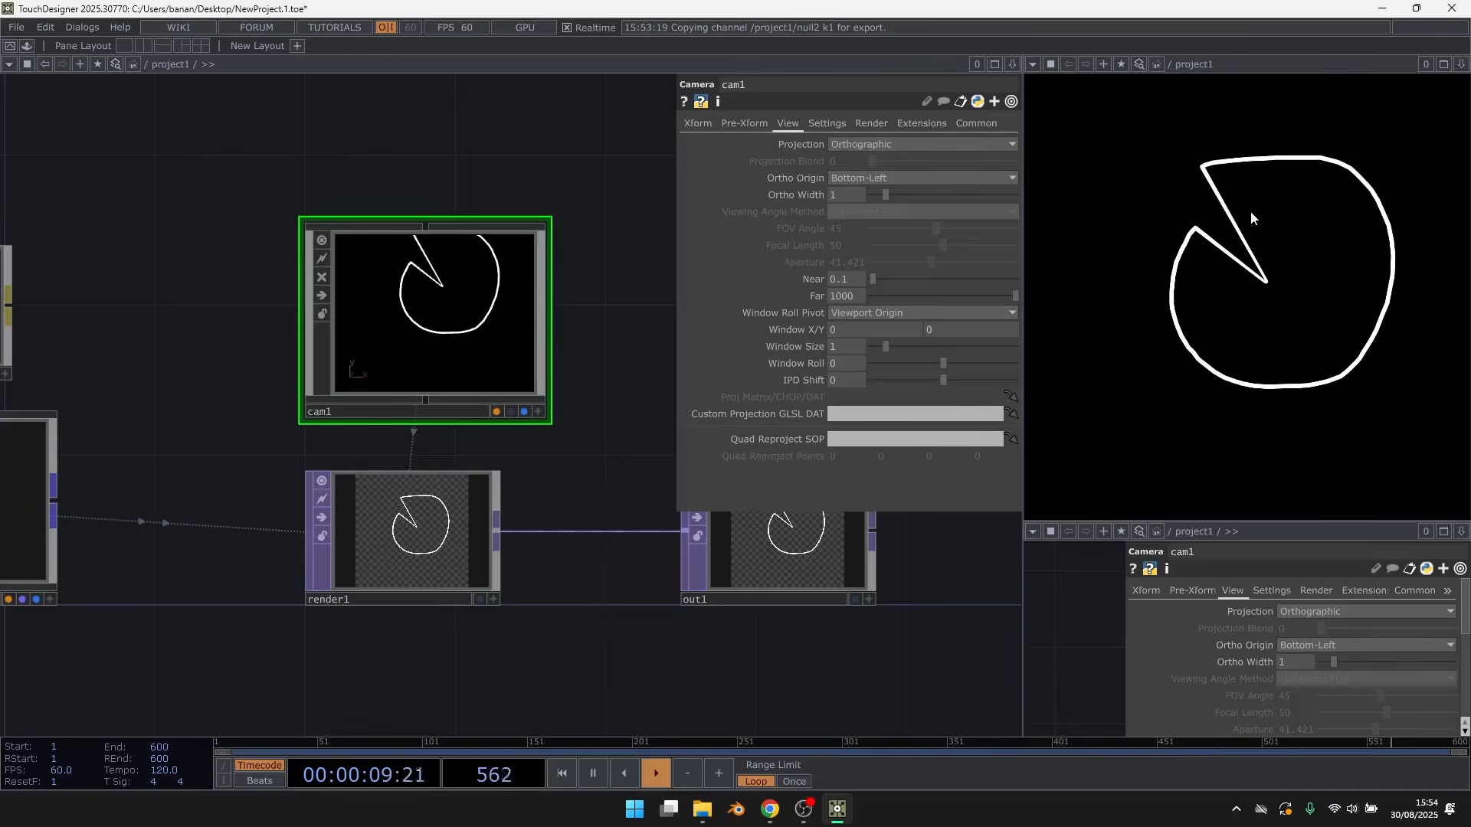
Draw several test strokes in the render view to check how the shape follows the cursor and how each stroke begins
{"action": "mouse_move", "coordinate": [1193, 170]}
{"action": "left_mouse_down"}
{"action": "mouse_move", "coordinate": [1384, 294]}
{"action": "mouse_move", "coordinate": [1234, 415]}
{"action": "mouse_move", "coordinate": [1373, 328]}
{"action": "mouse_move", "coordinate": [1249, 327]}
{"action": "mouse_move", "coordinate": [1203, 207]}
{"action": "left_mouse_up"}
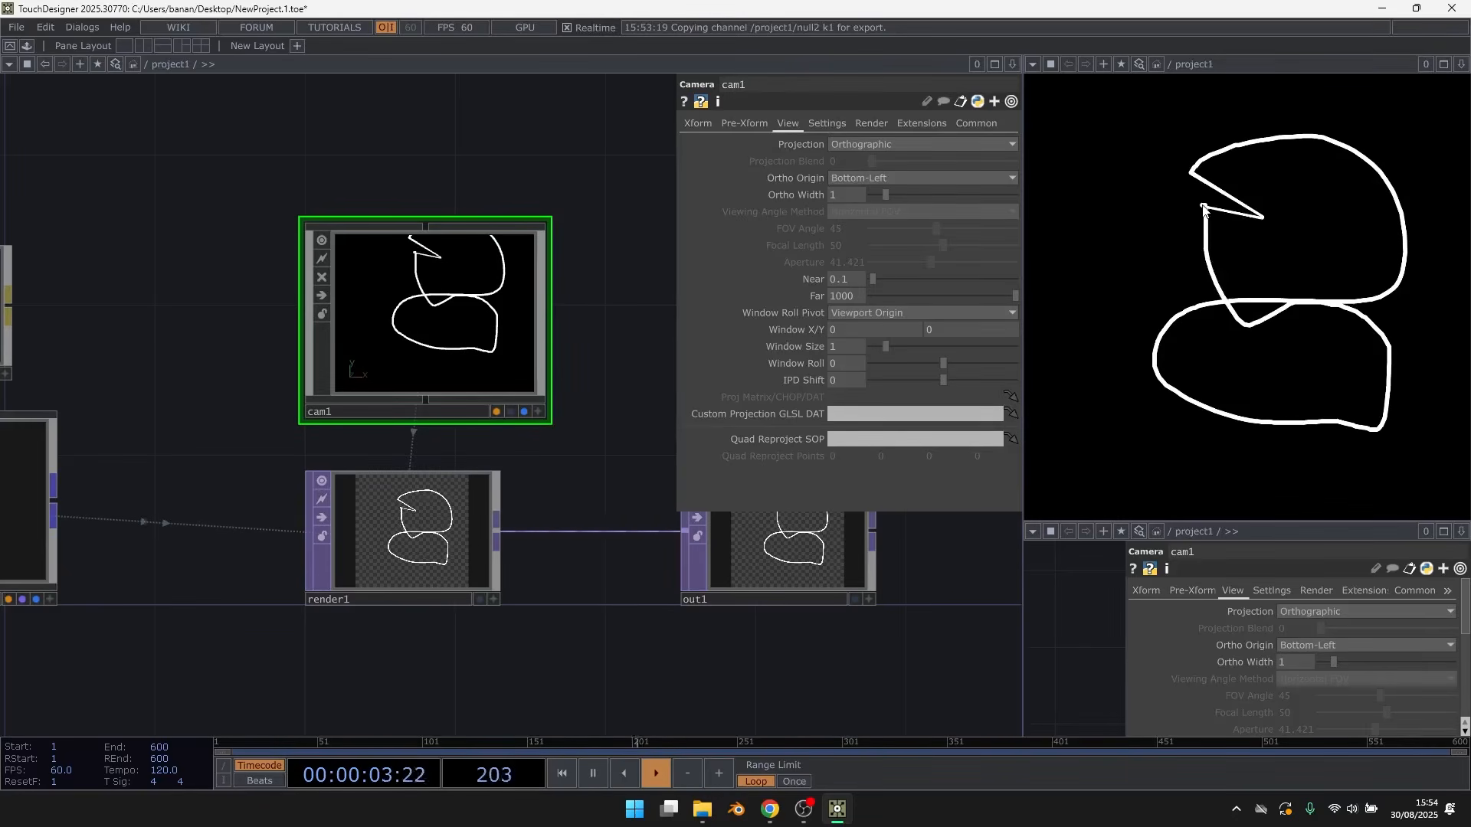
{"action": "mouse_move", "coordinate": [1129, 155]}
{"action": "left_mouse_down"}
{"action": "mouse_move", "coordinate": [1336, 126]}
{"action": "mouse_move", "coordinate": [1363, 288]}
{"action": "mouse_move", "coordinate": [1156, 377]}
{"action": "mouse_move", "coordinate": [1329, 370]}
{"action": "mouse_move", "coordinate": [1170, 224]}
{"action": "mouse_move", "coordinate": [1129, 260]}
{"action": "left_mouse_up"}
{"action": "mouse_move", "coordinate": [1334, 121]}
{"action": "left_mouse_down"}
{"action": "mouse_move", "coordinate": [1356, 137]}
{"action": "mouse_move", "coordinate": [1372, 276]}
{"action": "mouse_move", "coordinate": [1303, 392]}
{"action": "left_mouse_up"}
{"action": "mouse_move", "coordinate": [1158, 129]}
{"action": "left_mouse_down"}
{"action": "mouse_move", "coordinate": [1126, 147]}
{"action": "mouse_move", "coordinate": [1127, 170]}
{"action": "mouse_move", "coordinate": [1171, 291]}
{"action": "left_mouse_up"}
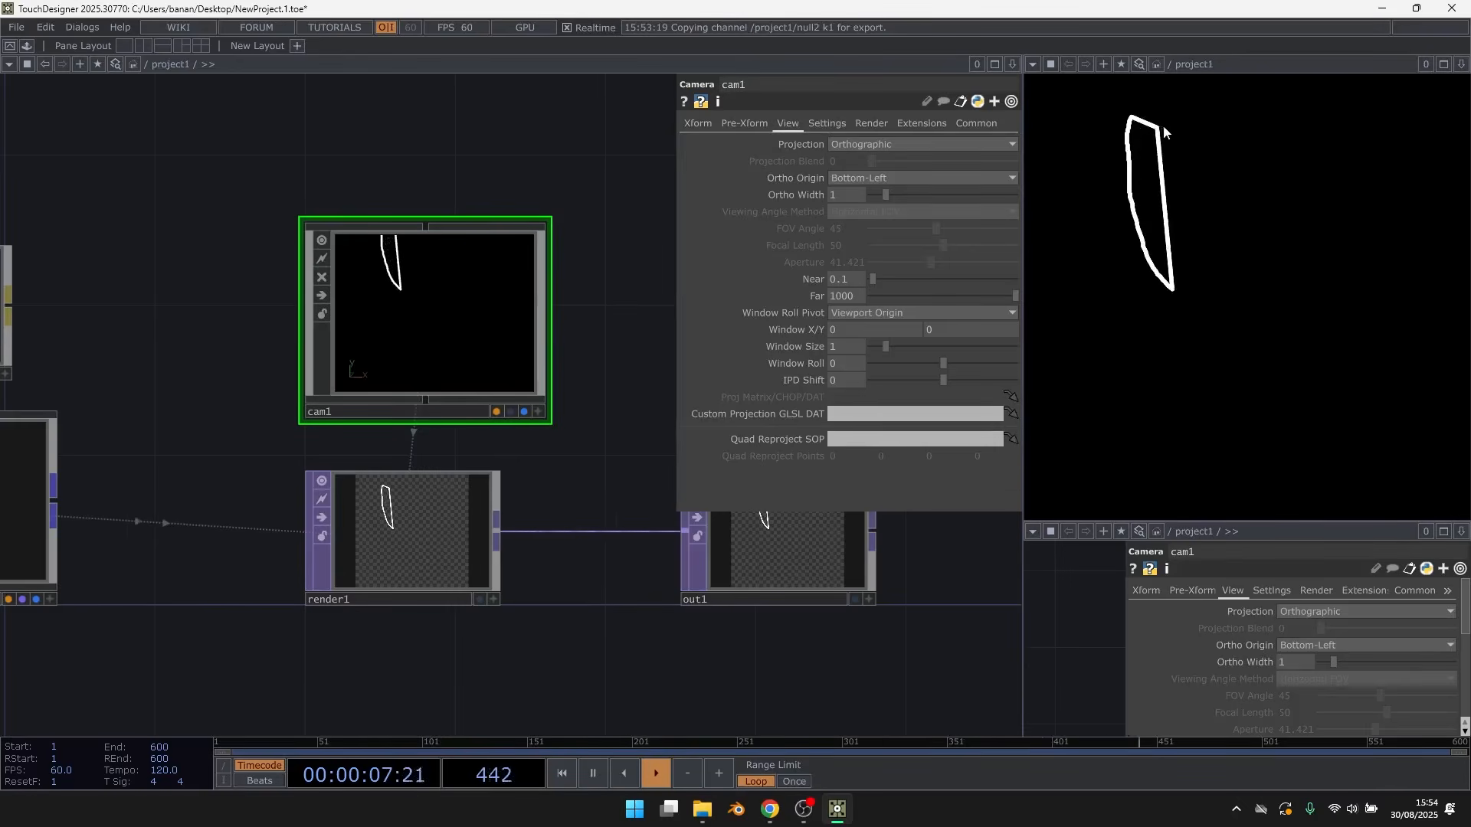
{"action": "mouse_move", "coordinate": [1395, 446]}
{"action": "left_mouse_down"}
{"action": "mouse_move", "coordinate": [1284, 406]}
{"action": "mouse_move", "coordinate": [1368, 471]}
{"action": "mouse_move", "coordinate": [1362, 484]}
{"action": "mouse_move", "coordinate": [1392, 454]}
{"action": "left_mouse_up"}
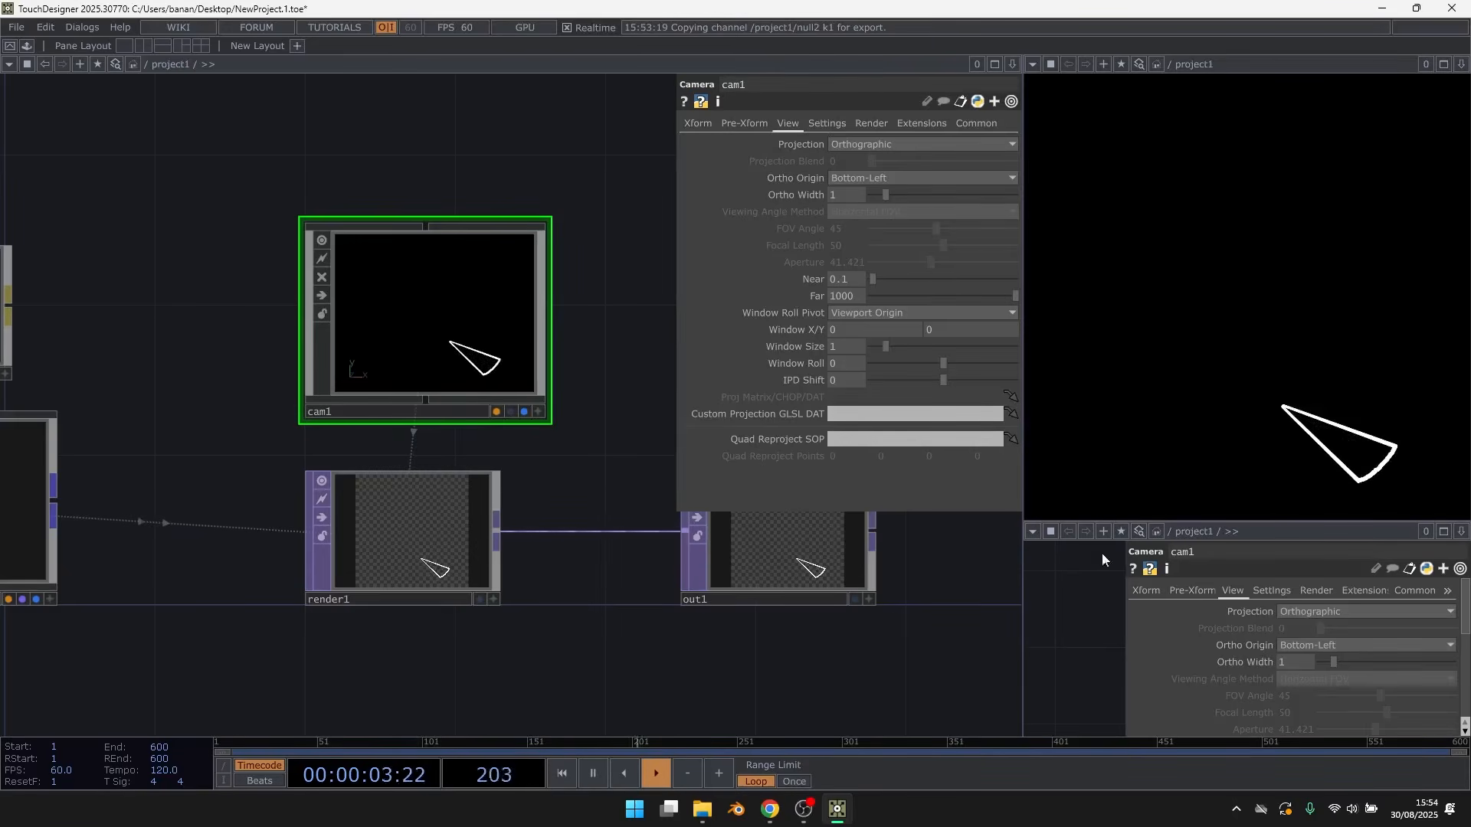
Add a Null CHOP after the Trail CHOP and make it the source of the CHOP to POP
{"action": "scroll", "coordinate": [925, 589], "scroll_direction": "down", "scroll_amount": 6}
{"action": "scroll", "coordinate": [265, 619], "scroll_direction": "up", "scroll_amount": 4}
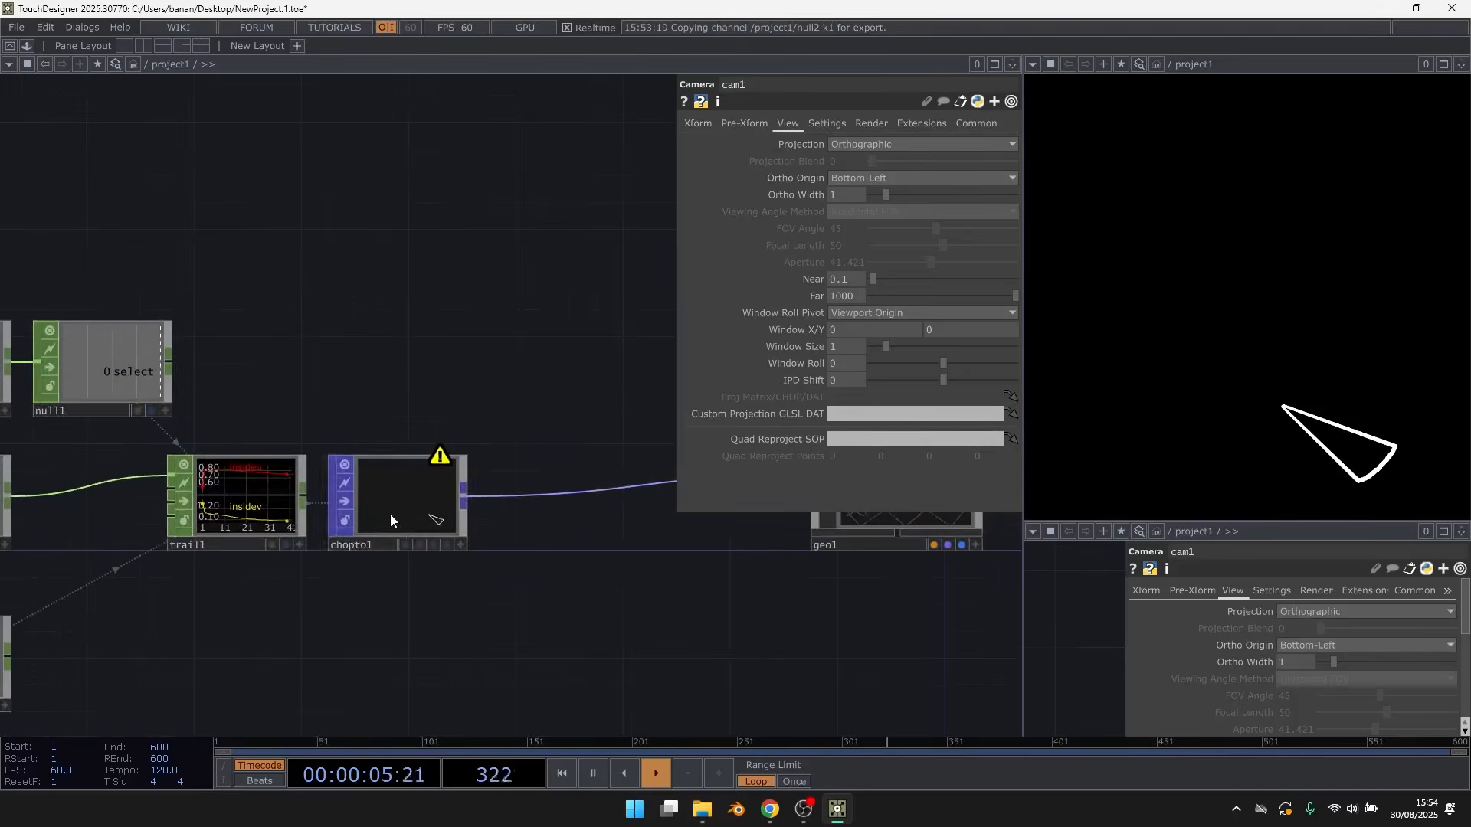
{"action": "left_click_drag", "start_coordinate": [381, 521], "coordinate": [579, 526]}
{"action": "right_click", "coordinate": [310, 497]}
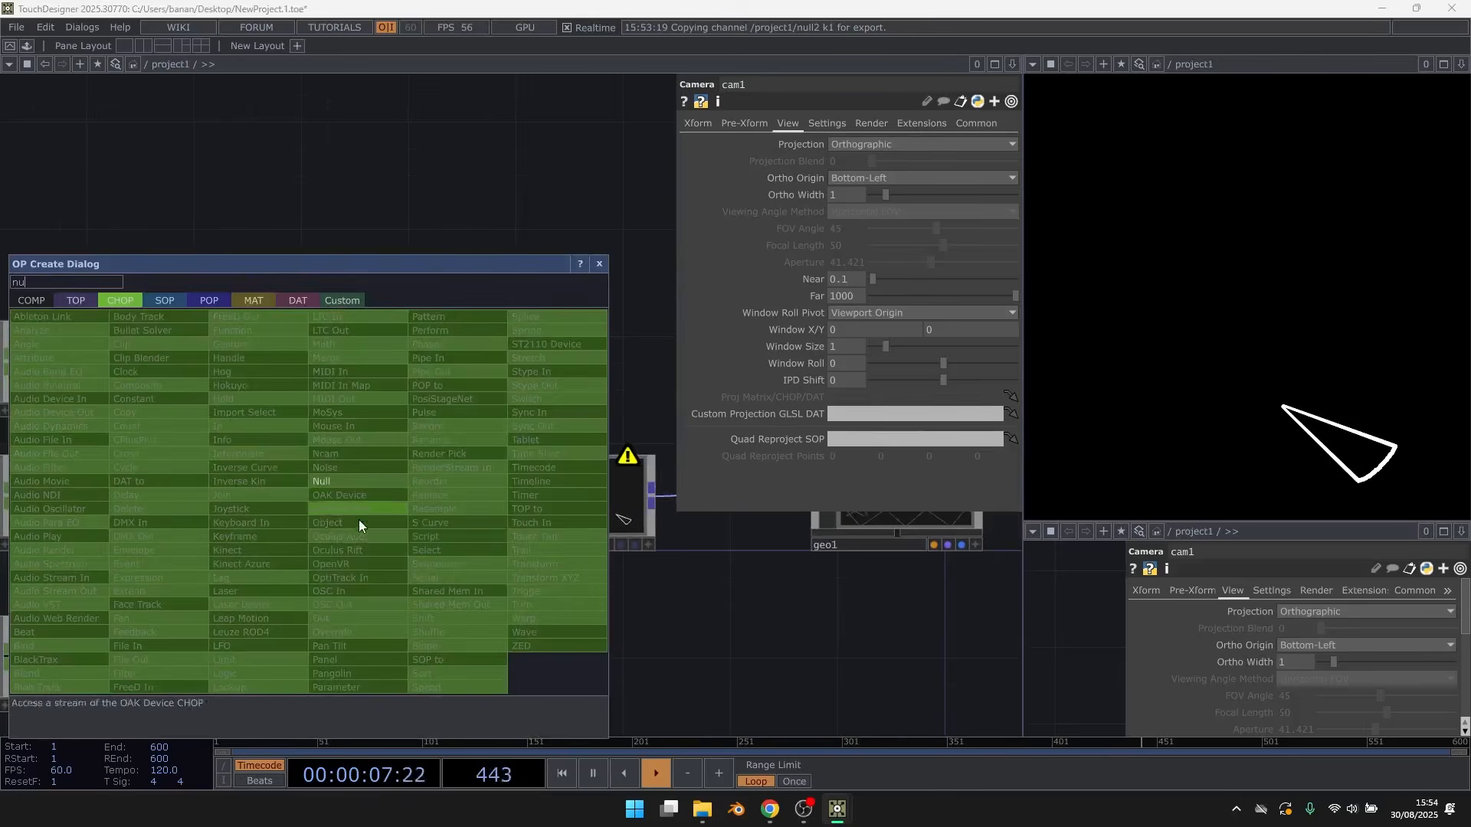
{"action": "left_click", "coordinate": [337, 485]}
{"action": "left_click", "coordinate": [425, 501]}
{"action": "left_click_drag", "start_coordinate": [426, 501], "coordinate": [547, 486]}
{"action": "left_click_drag", "start_coordinate": [464, 389], "coordinate": [949, 308]}
Make room after the Trail CHOP and insert a Trim CHOP between it and the new Null CHOP
{"action": "scroll", "coordinate": [737, 452], "scroll_direction": "down", "scroll_amount": 2}
{"action": "right_click_drag", "start_coordinate": [363, 651], "coordinate": [750, 266]}
{"action": "left_click_drag", "start_coordinate": [737, 429], "coordinate": [565, 431]}
{"action": "scroll", "coordinate": [771, 386], "scroll_direction": "up", "scroll_amount": 1}
{"action": "scroll", "coordinate": [771, 385], "scroll_direction": "up", "scroll_amount": 3}
{"action": "right_click", "coordinate": [628, 467]}
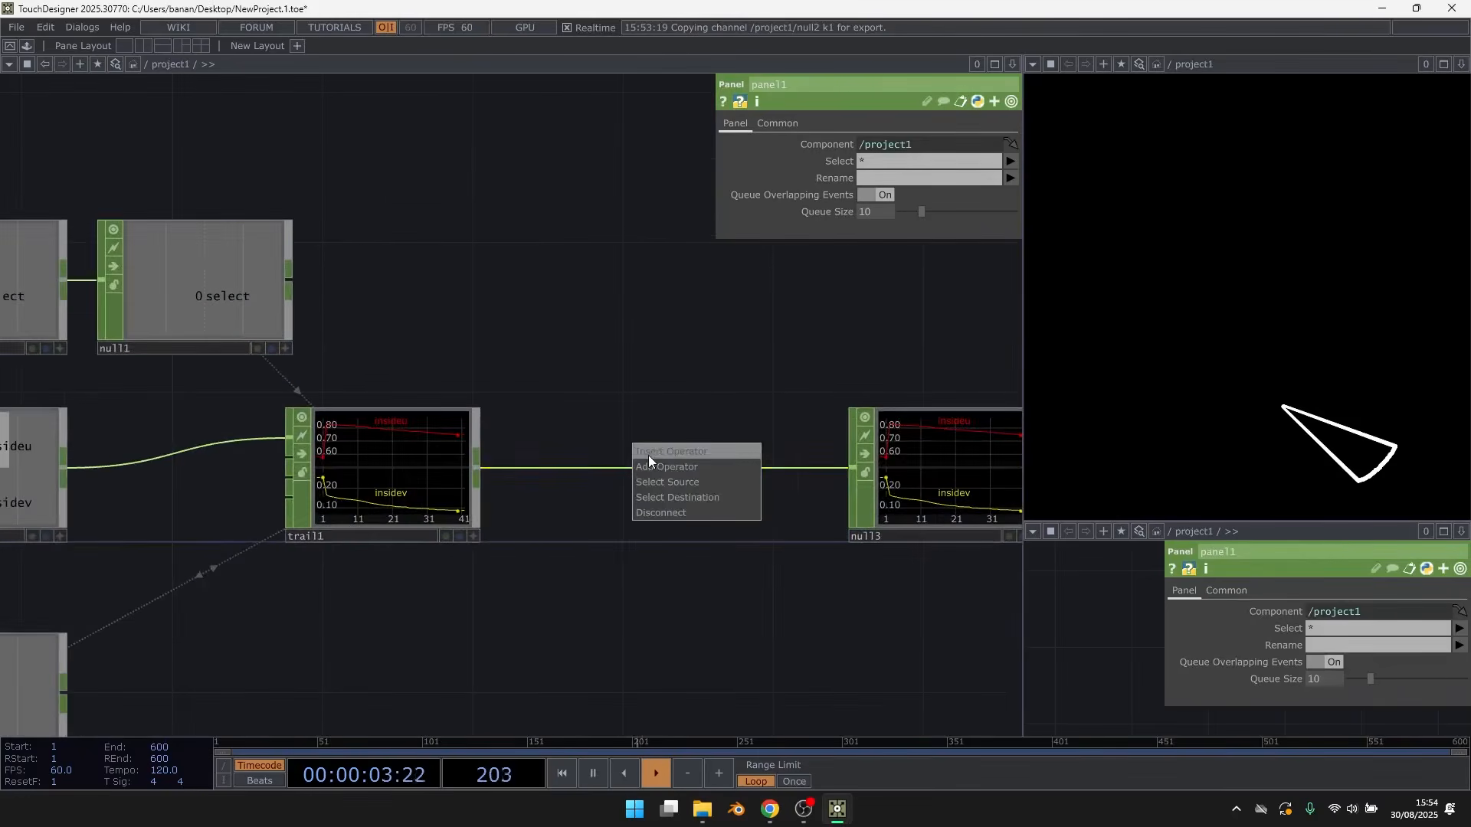
{"action": "left_click", "coordinate": [648, 455]}
{"action": "type", "text": "tr"}
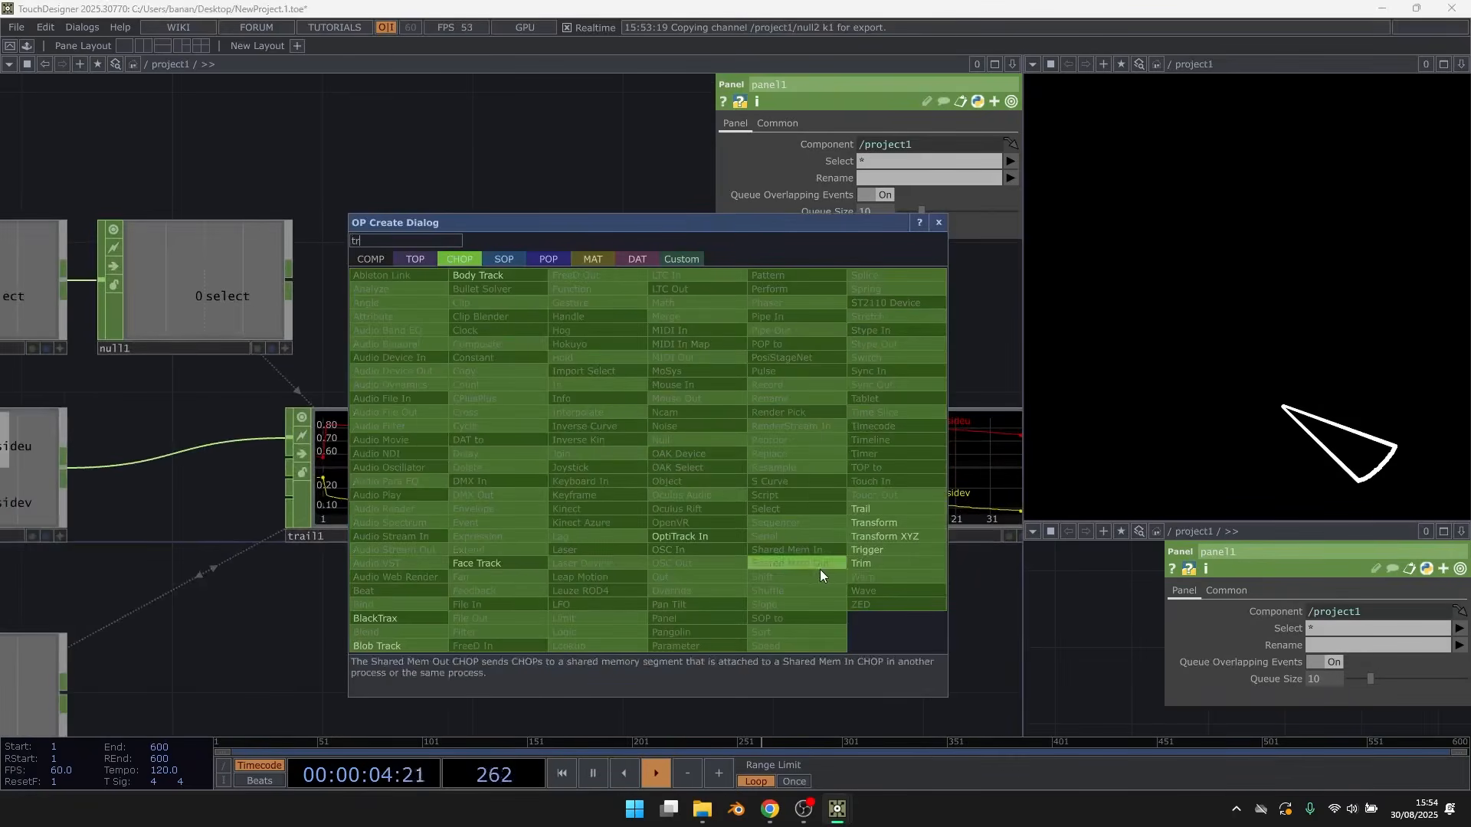
{"action": "left_click", "coordinate": [884, 560]}
{"action": "left_click", "coordinate": [613, 482]}
Set the Trim CHOP's Start to 1 to cut off the first sample of the trail
{"action": "scroll", "coordinate": [575, 485], "scroll_direction": "up", "scroll_amount": 2}
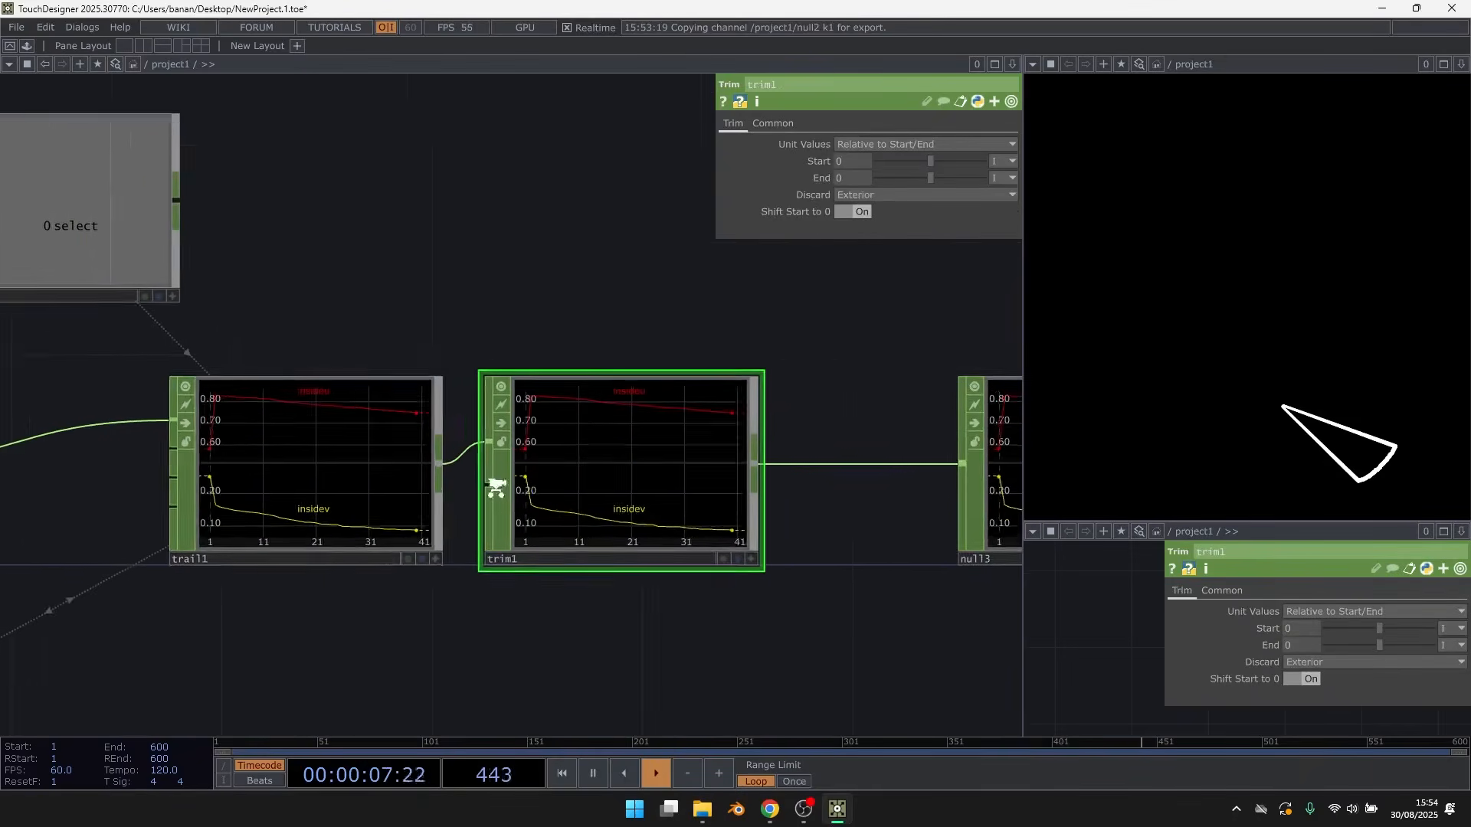
{"action": "scroll", "coordinate": [493, 486], "scroll_direction": "up", "scroll_amount": 2}
{"action": "scroll", "coordinate": [664, 454], "scroll_direction": "up", "scroll_amount": 2}
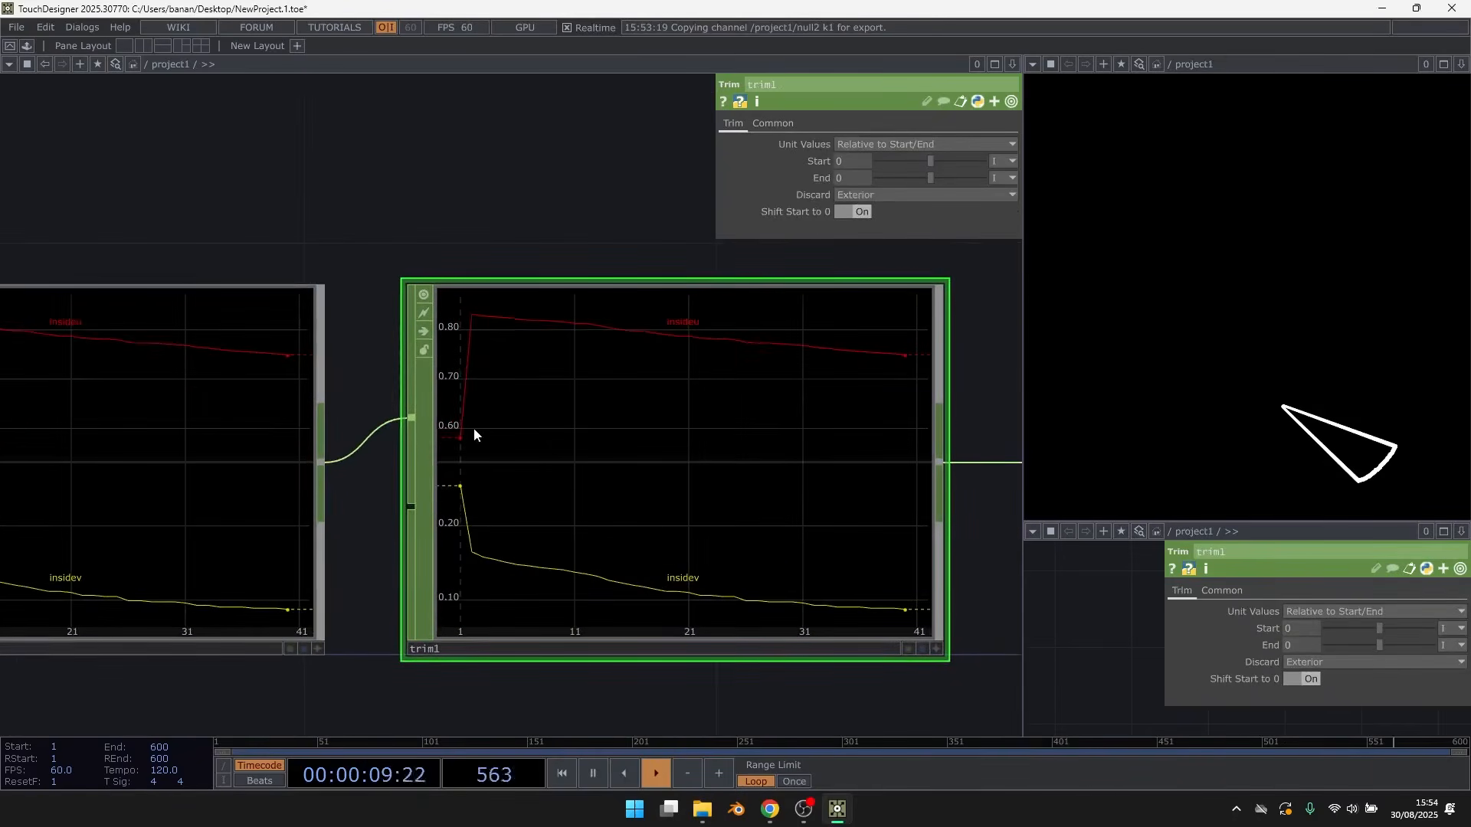
{"action": "type", "text": "1"}
{"action": "key", "text": "Return"}
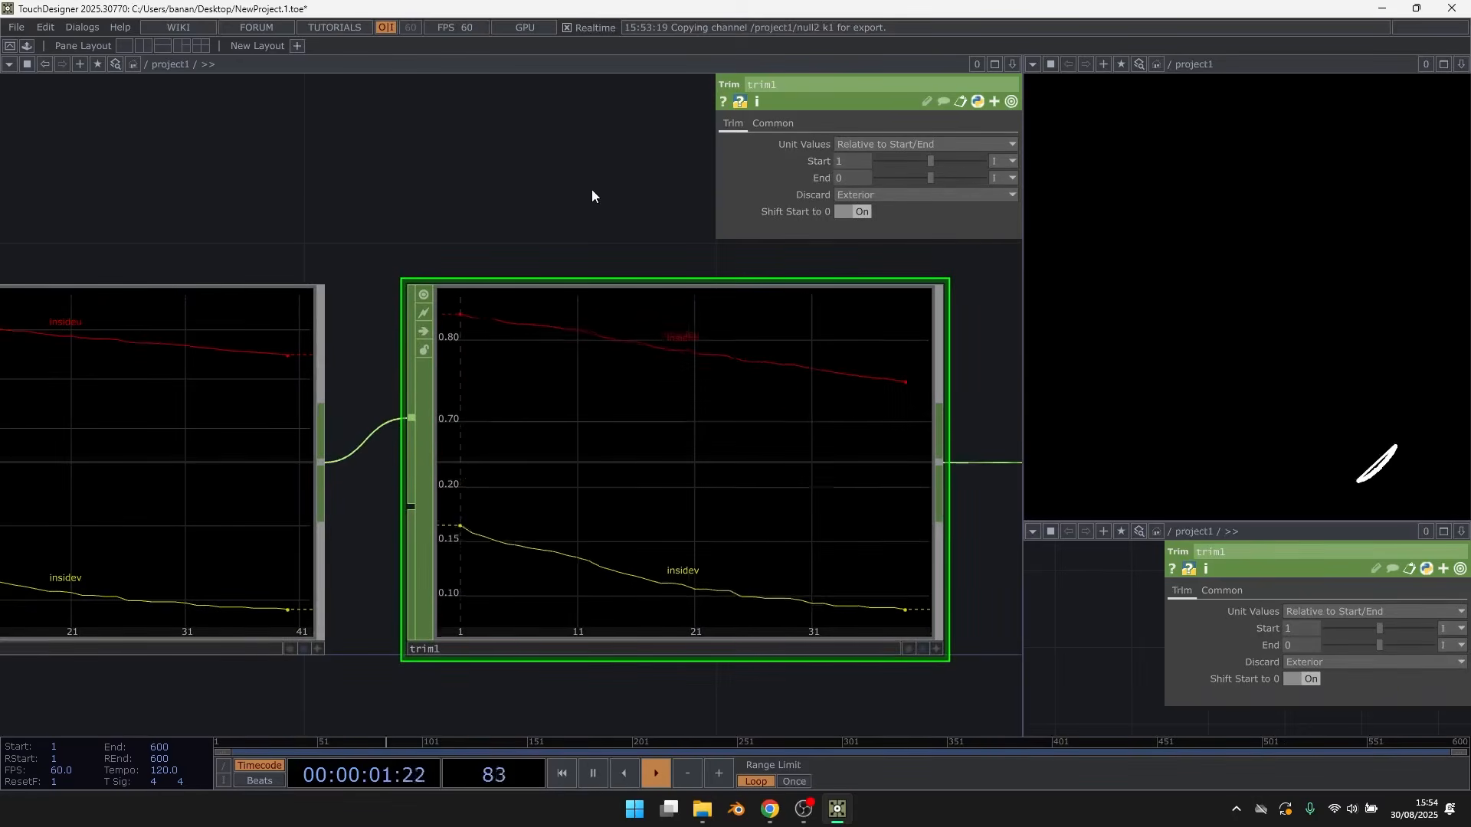
Draw two closed blob shapes in the render view to test the trimmed trail
{"action": "scroll", "coordinate": [429, 395], "scroll_direction": "down", "scroll_amount": 6}
{"action": "left_click_drag", "start_coordinate": [962, 327], "coordinate": [900, 341]}
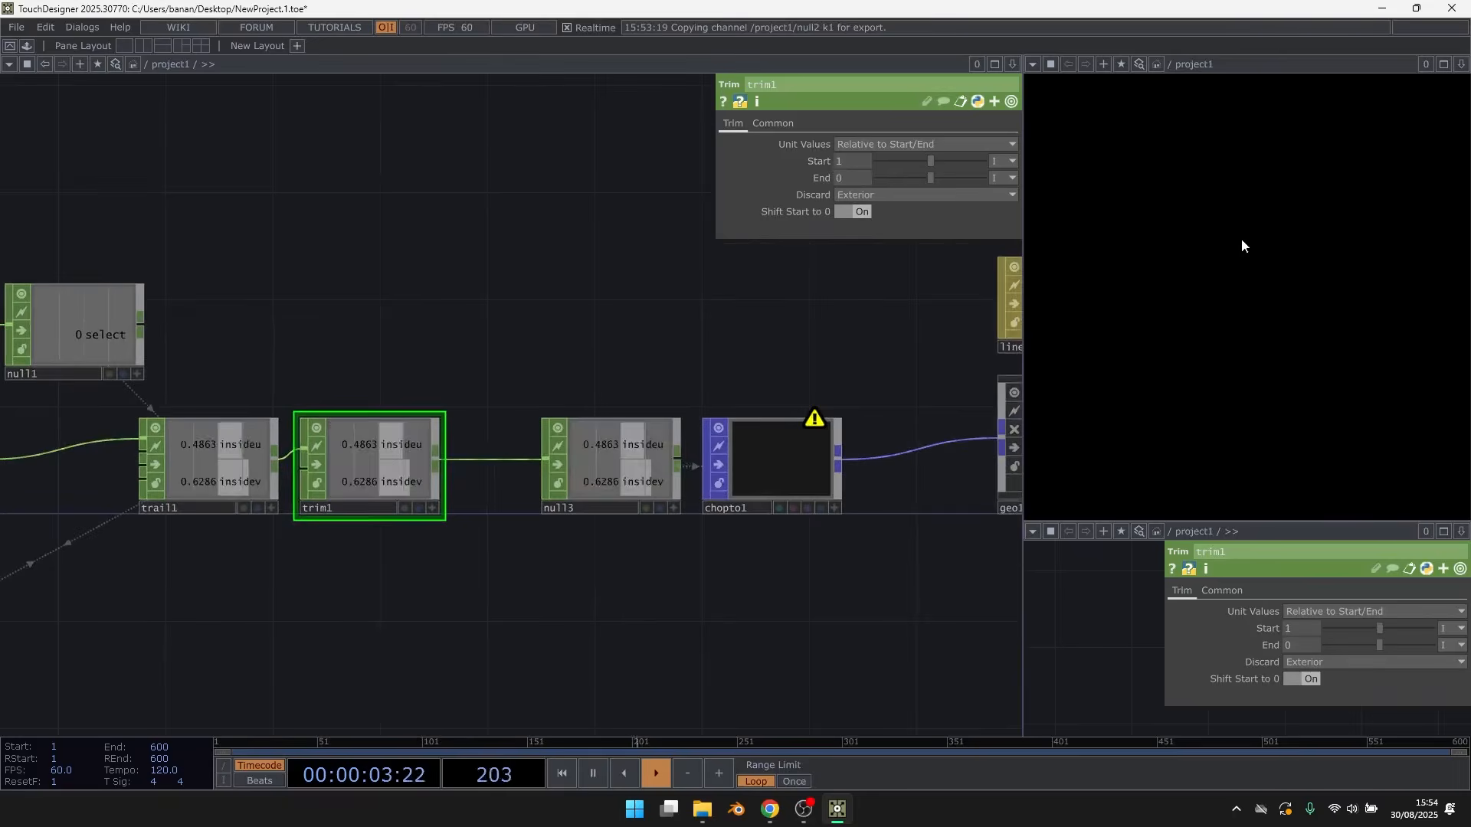
{"action": "mouse_move", "coordinate": [1235, 181]}
{"action": "left_mouse_down"}
{"action": "mouse_move", "coordinate": [1149, 328]}
{"action": "mouse_move", "coordinate": [1407, 240]}
{"action": "left_mouse_up"}
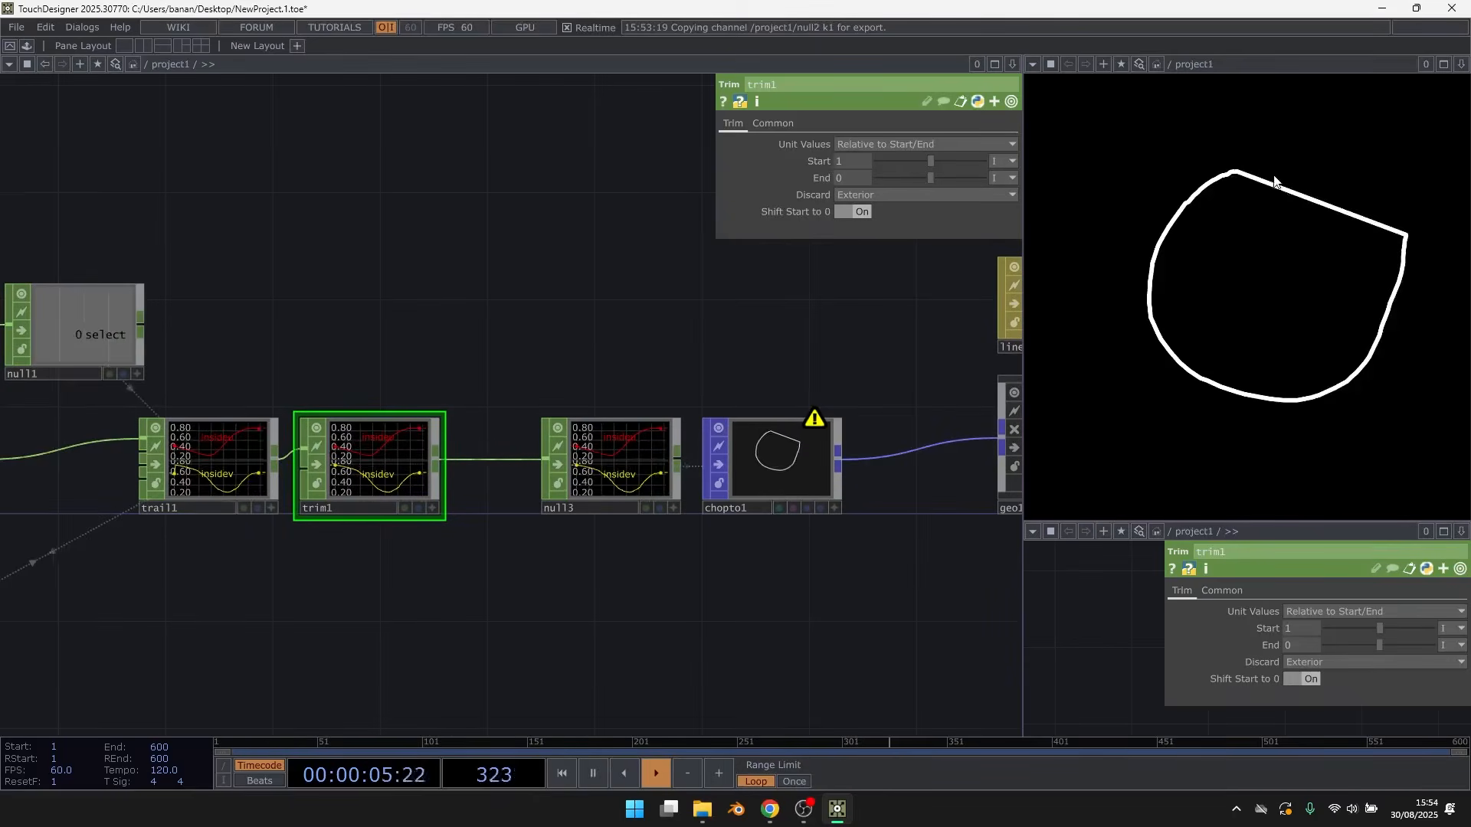
{"action": "mouse_move", "coordinate": [1172, 142]}
{"action": "left_mouse_down"}
{"action": "mouse_move", "coordinate": [1262, 397]}
{"action": "mouse_move", "coordinate": [1219, 245]}
{"action": "left_mouse_up"}
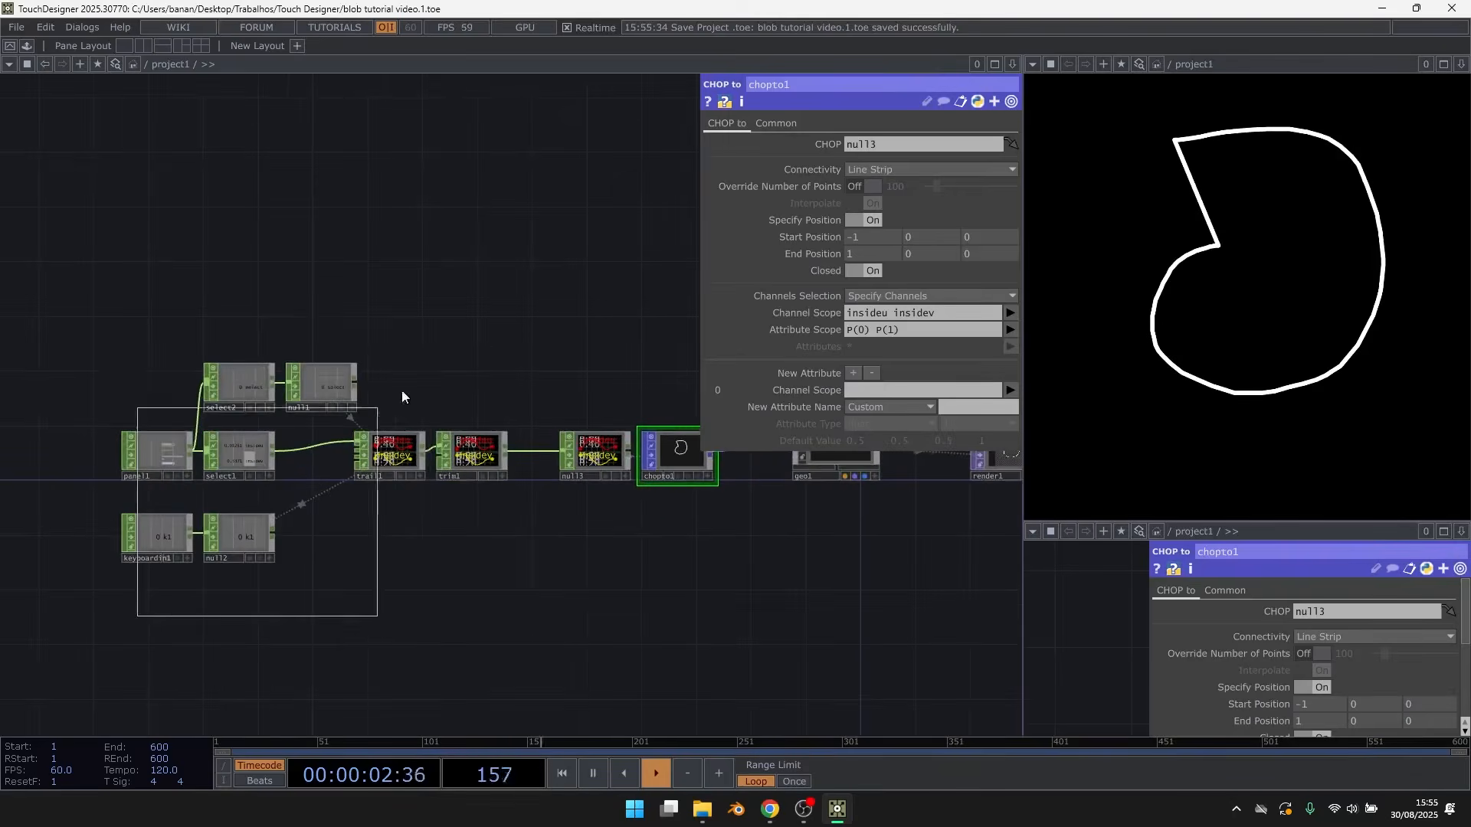
Move the operators up to the CHOP to POP away from the Geometry COMP and insert a Line Resample POP between them
{"action": "left_click_drag", "start_coordinate": [402, 396], "coordinate": [657, 288]}
{"action": "left_click_drag", "start_coordinate": [660, 436], "coordinate": [414, 450]}
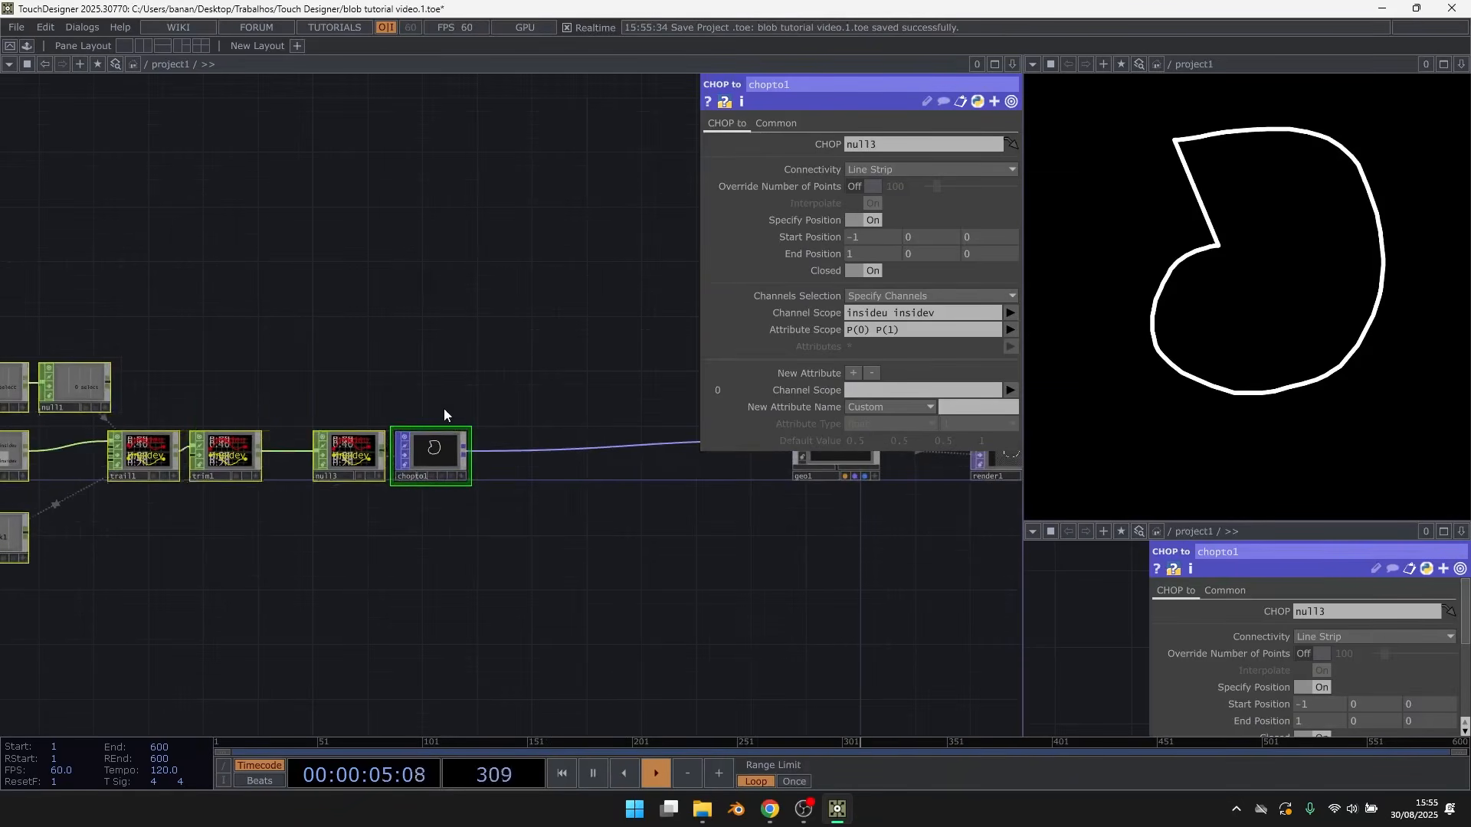
{"action": "scroll", "coordinate": [442, 422], "scroll_direction": "up", "scroll_amount": 5}
{"action": "scroll", "coordinate": [496, 473], "scroll_direction": "up", "scroll_amount": 3}
{"action": "left_click_drag", "start_coordinate": [611, 563], "coordinate": [548, 570]}
{"action": "right_click", "coordinate": [495, 469]}
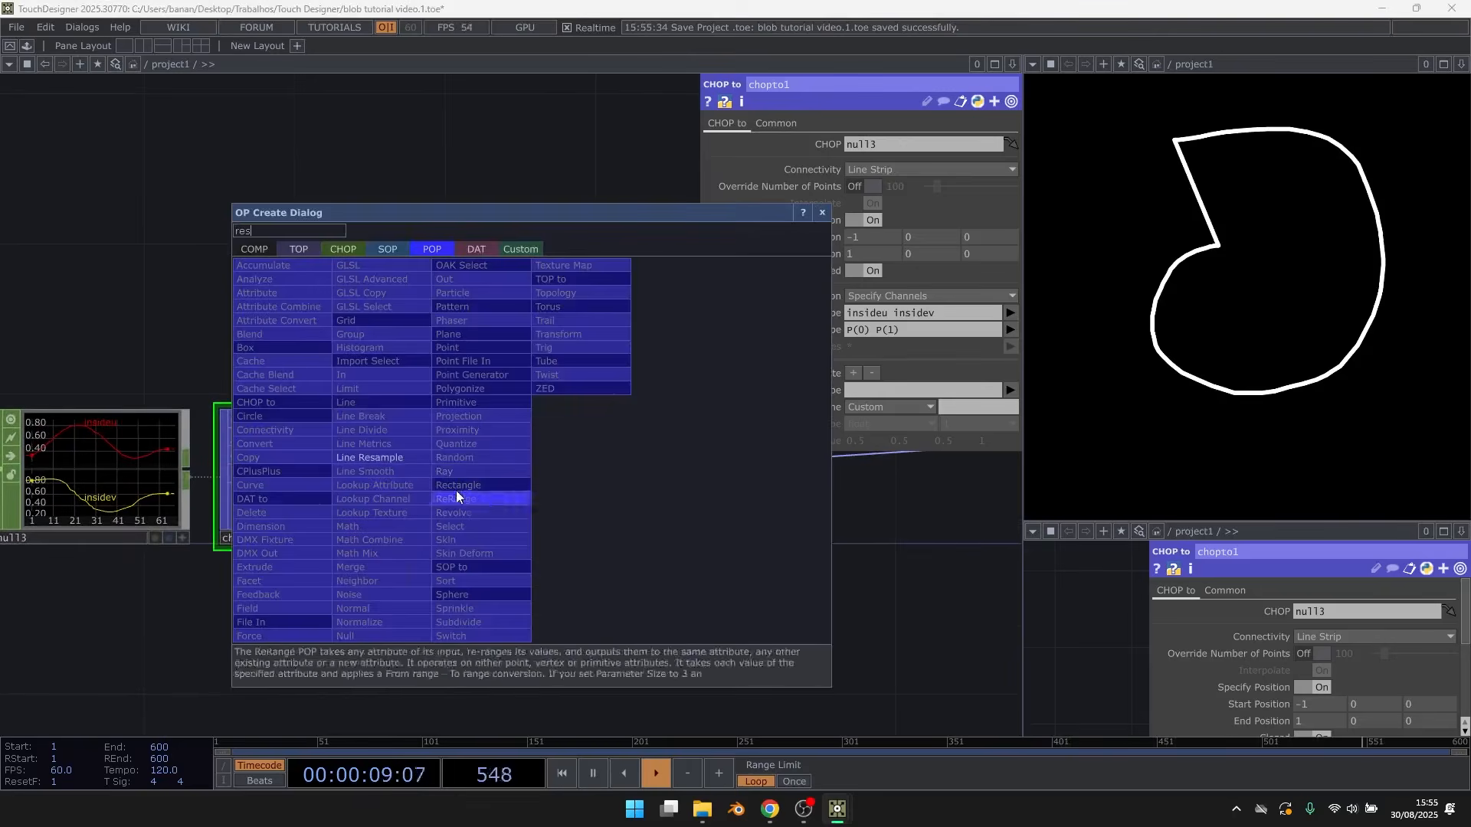
{"action": "left_click", "coordinate": [375, 458]}
{"action": "left_click", "coordinate": [538, 466]}
Display the curve's points in the CHOP to POP and Line Resample POP viewers and examine their spacing
{"action": "left_click", "coordinate": [353, 488]}
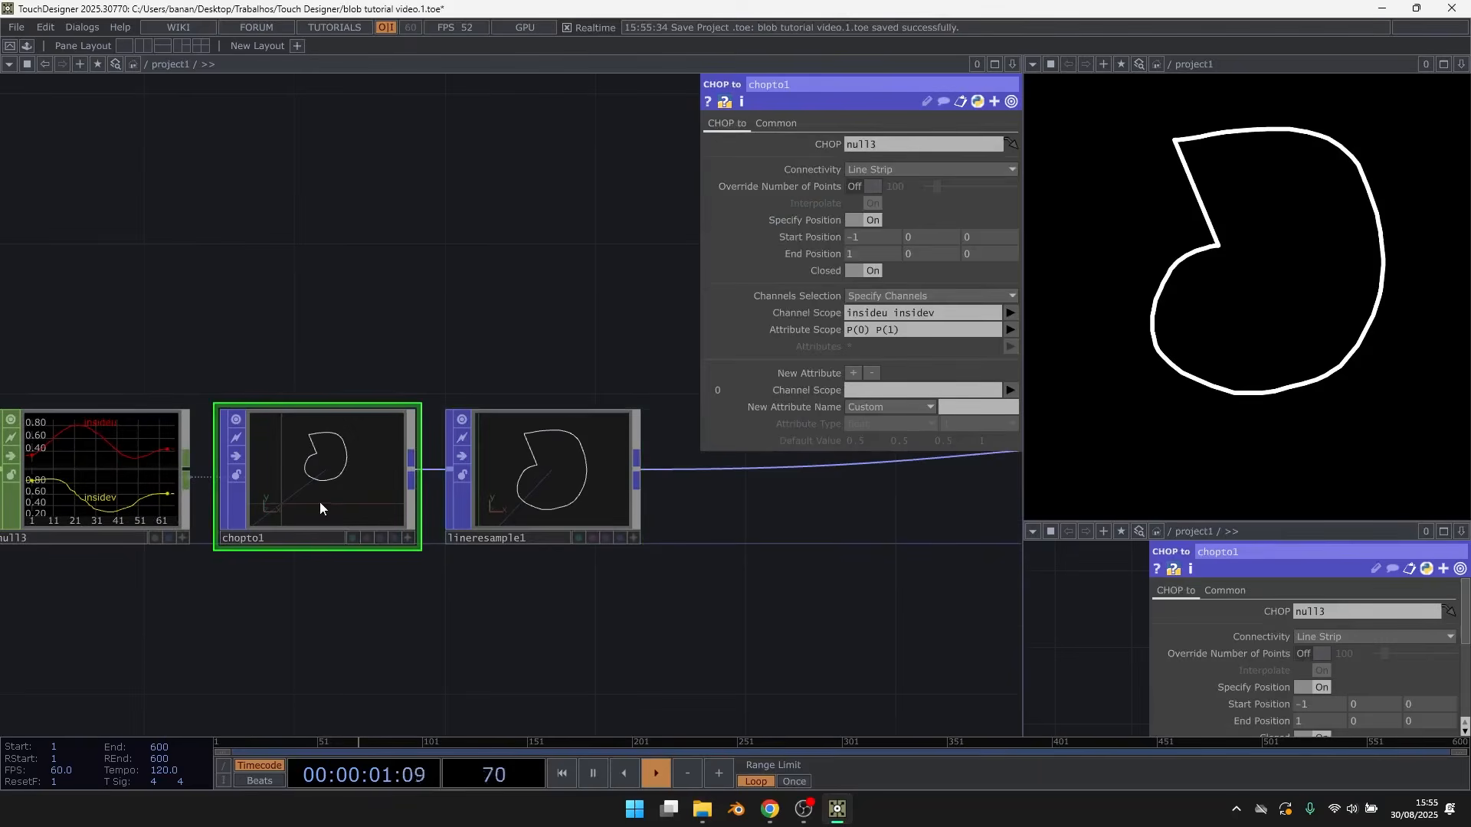
{"action": "scroll", "coordinate": [296, 498], "scroll_direction": "up", "scroll_amount": 5}
{"action": "scroll", "coordinate": [414, 385], "scroll_direction": "up", "scroll_amount": 3}
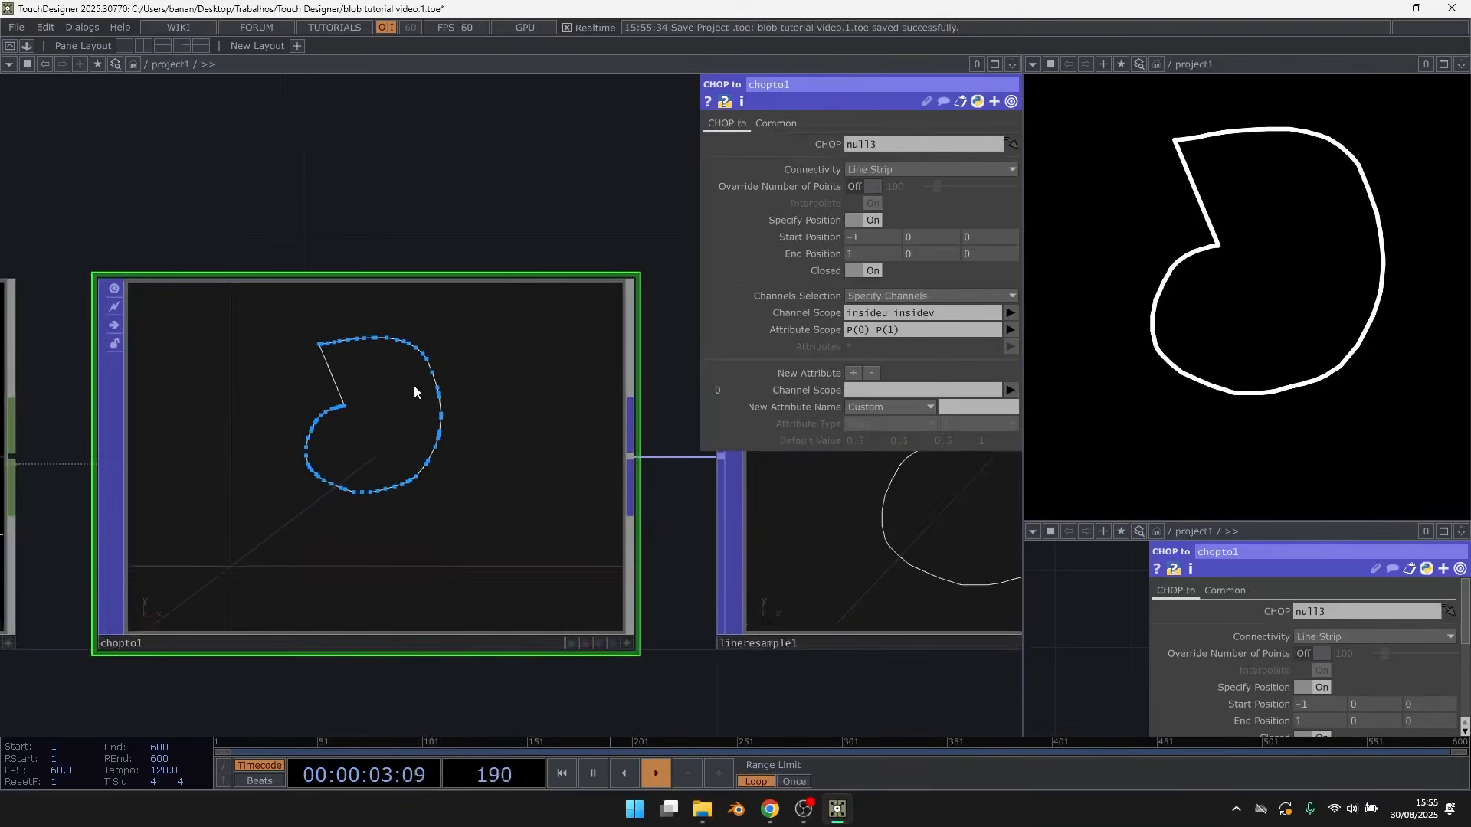
{"action": "scroll", "coordinate": [321, 415], "scroll_direction": "up", "scroll_amount": 5}
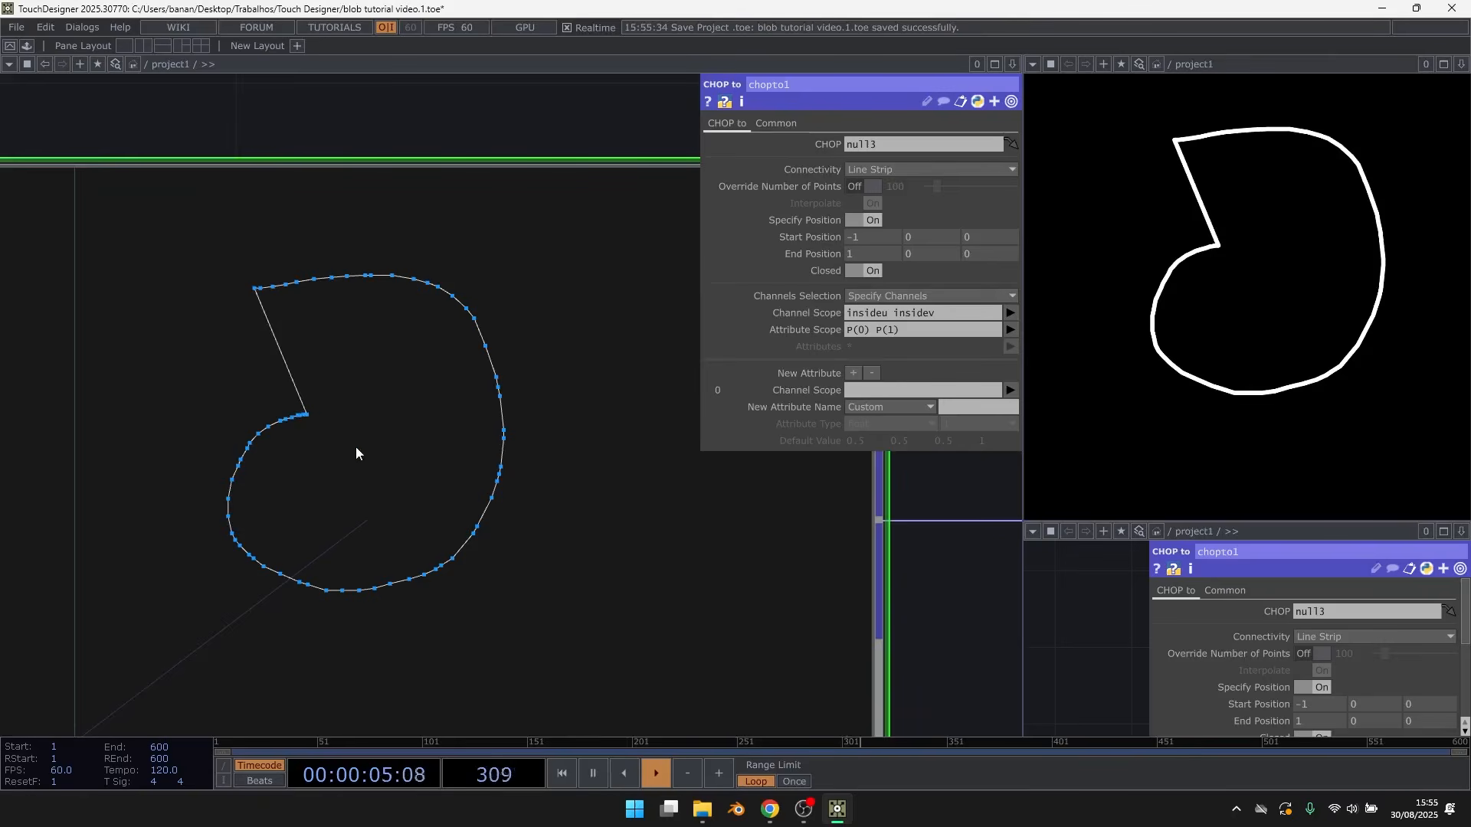
{"action": "scroll", "coordinate": [355, 447], "scroll_direction": "down", "scroll_amount": 6}
{"action": "scroll", "coordinate": [697, 438], "scroll_direction": "up", "scroll_amount": 3}
{"action": "left_click", "coordinate": [602, 411]}
{"action": "key", "text": "a"}
{"action": "key", "text": "p"}
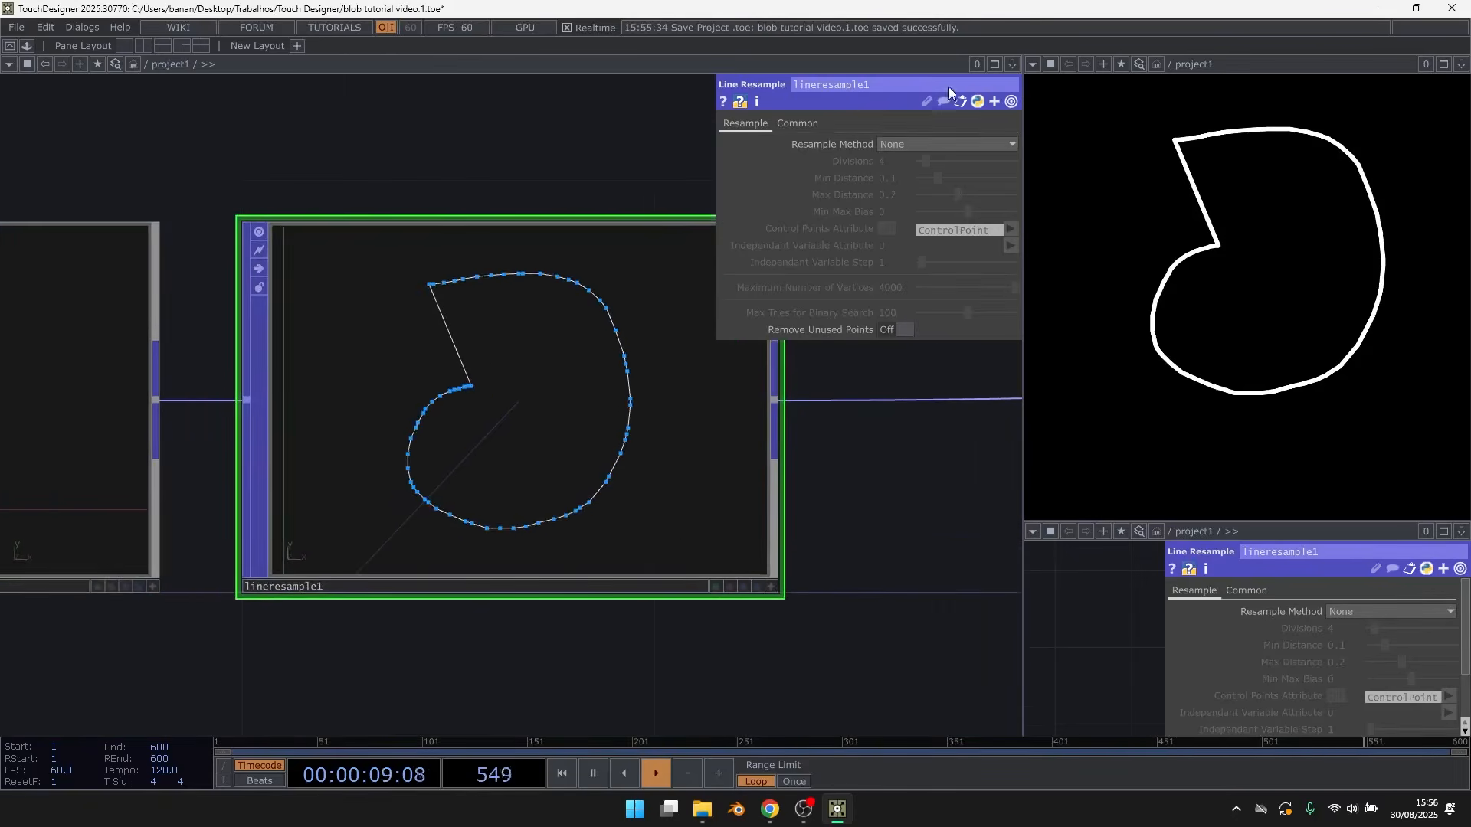
Set the Line Resample POP's method to Distance between Points with a Max Distance of 0.05
{"action": "left_click", "coordinate": [916, 144]}
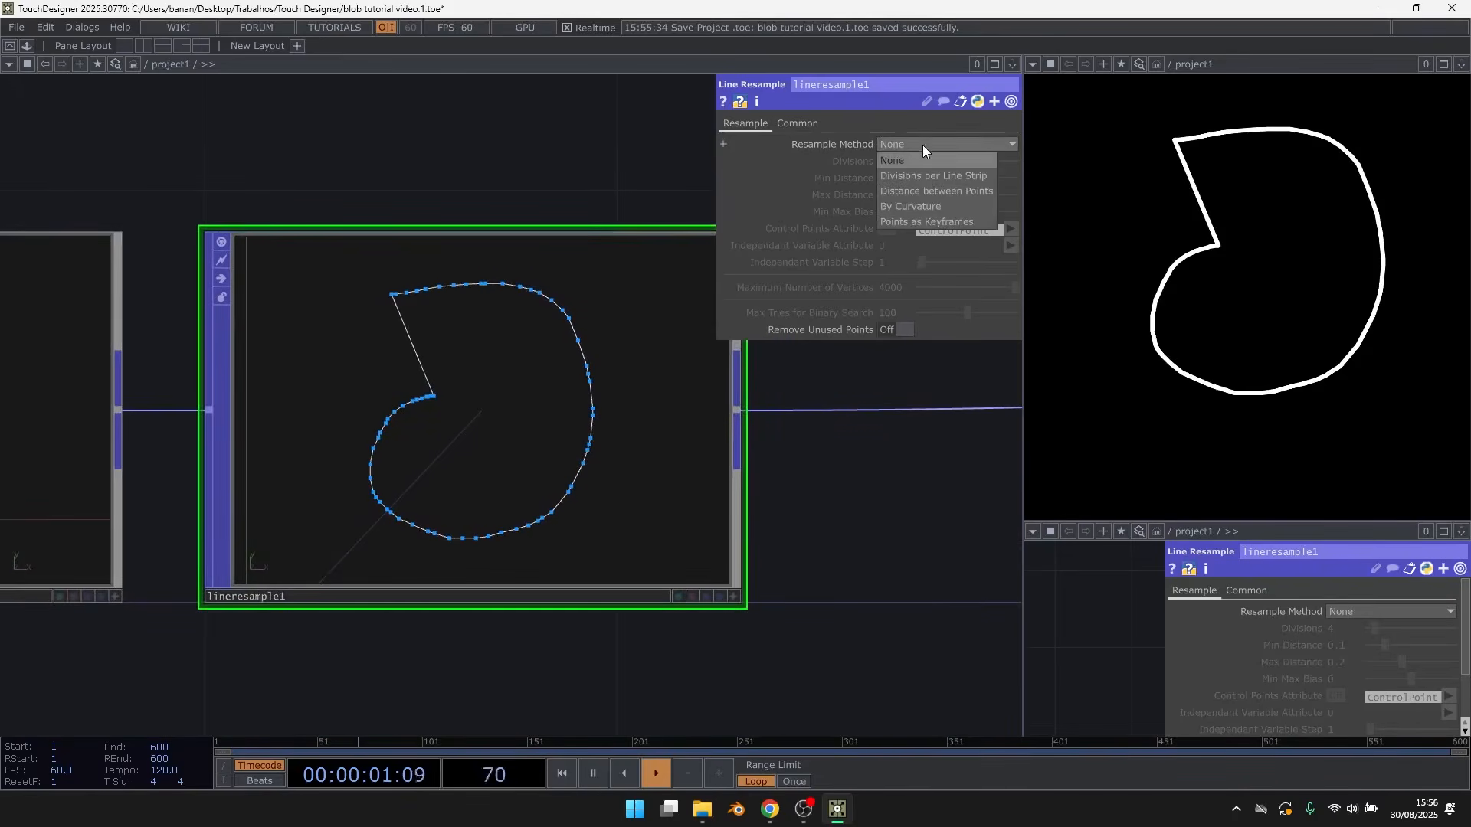
{"action": "left_click", "coordinate": [954, 192]}
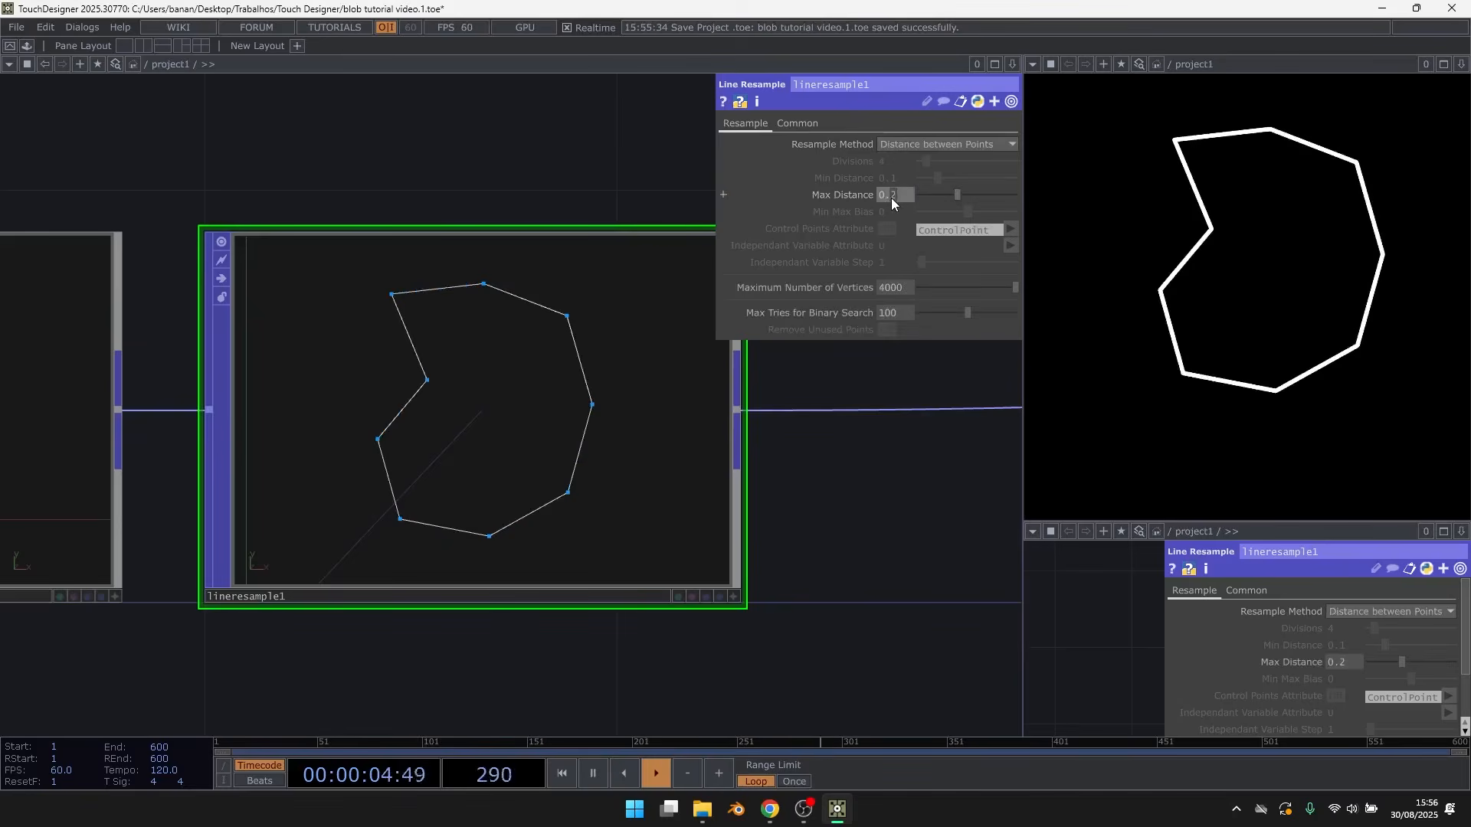
{"action": "key", "text": "Return"}
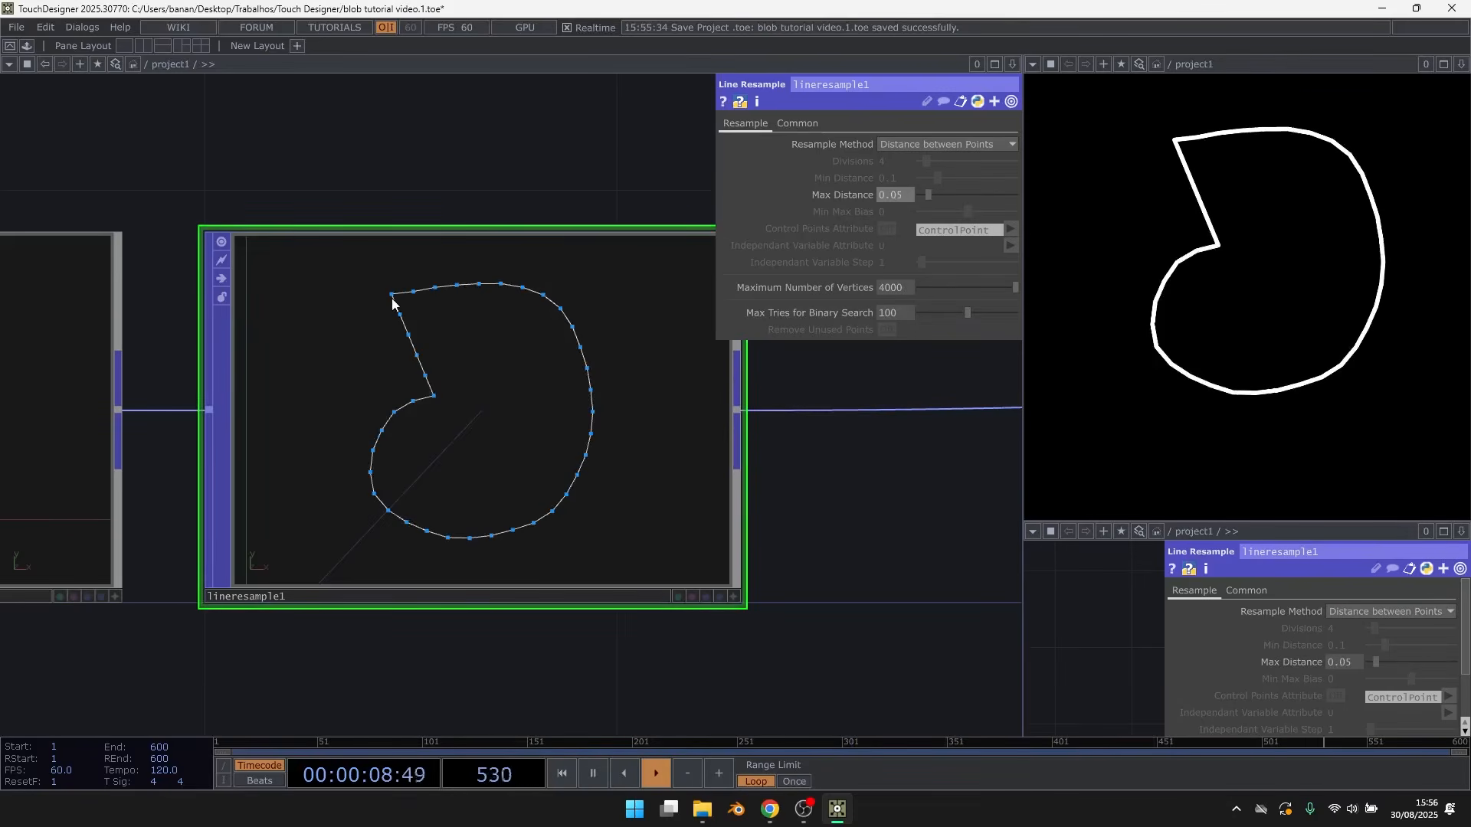
{"action": "left_click", "coordinate": [435, 132]}
Save the project
{"action": "scroll", "coordinate": [832, 595], "scroll_direction": "down", "scroll_amount": 8}
{"action": "left_click_drag", "start_coordinate": [630, 636], "coordinate": [675, 601]}
{"action": "scroll", "coordinate": [675, 608], "scroll_direction": "down", "scroll_amount": 3}
{"action": "key", "text": "ctrl+s"}
Move all operators up to the Line Resample POP away from the Geometry COMP to make room for more
{"action": "left_click_drag", "start_coordinate": [64, 613], "coordinate": [706, 297]}
{"action": "left_click_drag", "start_coordinate": [717, 461], "coordinate": [415, 461]}
{"action": "left_click", "coordinate": [415, 461]}
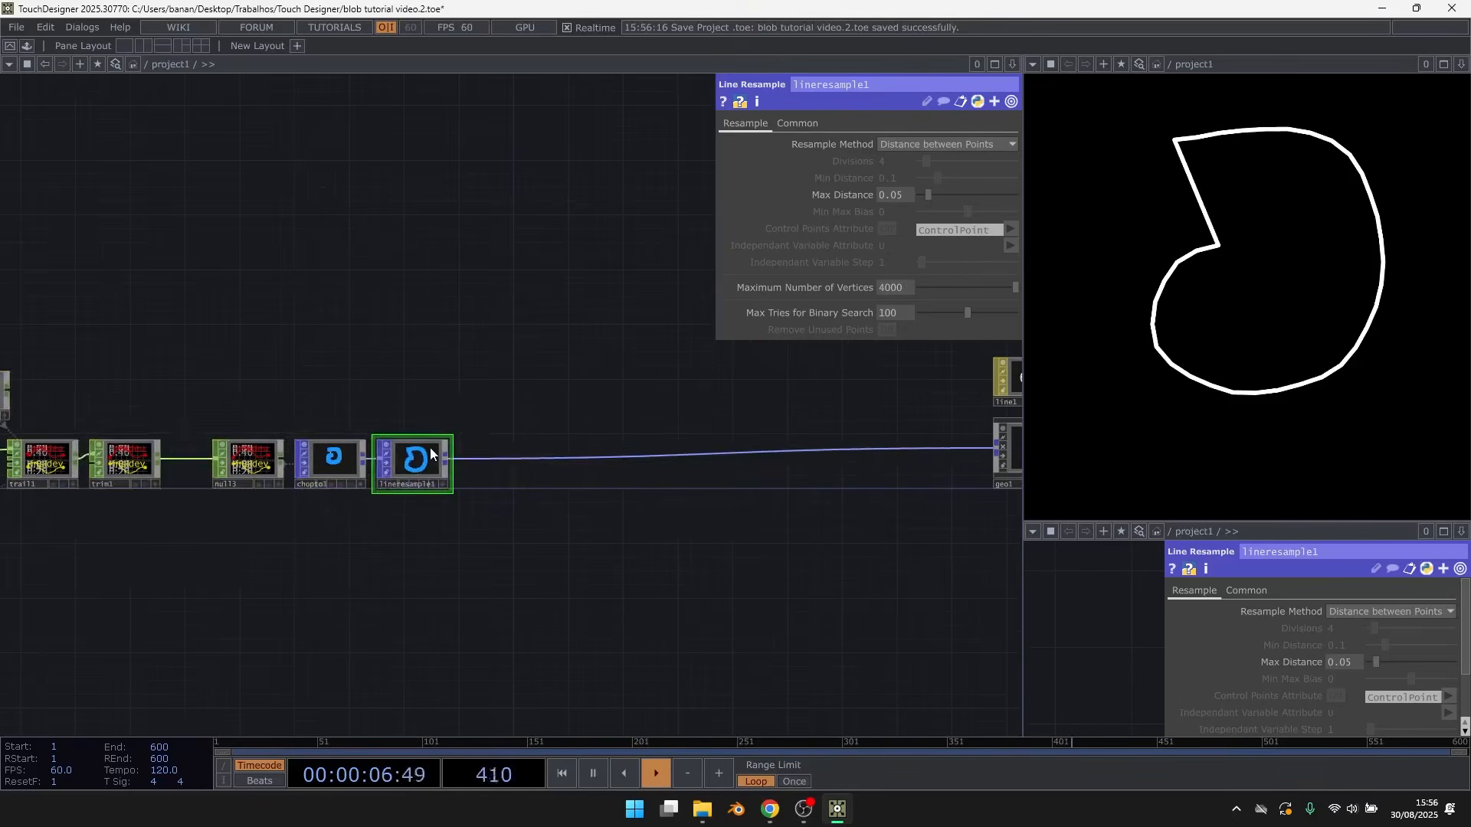
{"action": "scroll", "coordinate": [421, 451], "scroll_direction": "up", "scroll_amount": 3}
{"action": "left_click_drag", "start_coordinate": [583, 393], "coordinate": [478, 393]}
{"action": "scroll", "coordinate": [536, 383], "scroll_direction": "down", "scroll_amount": 3}
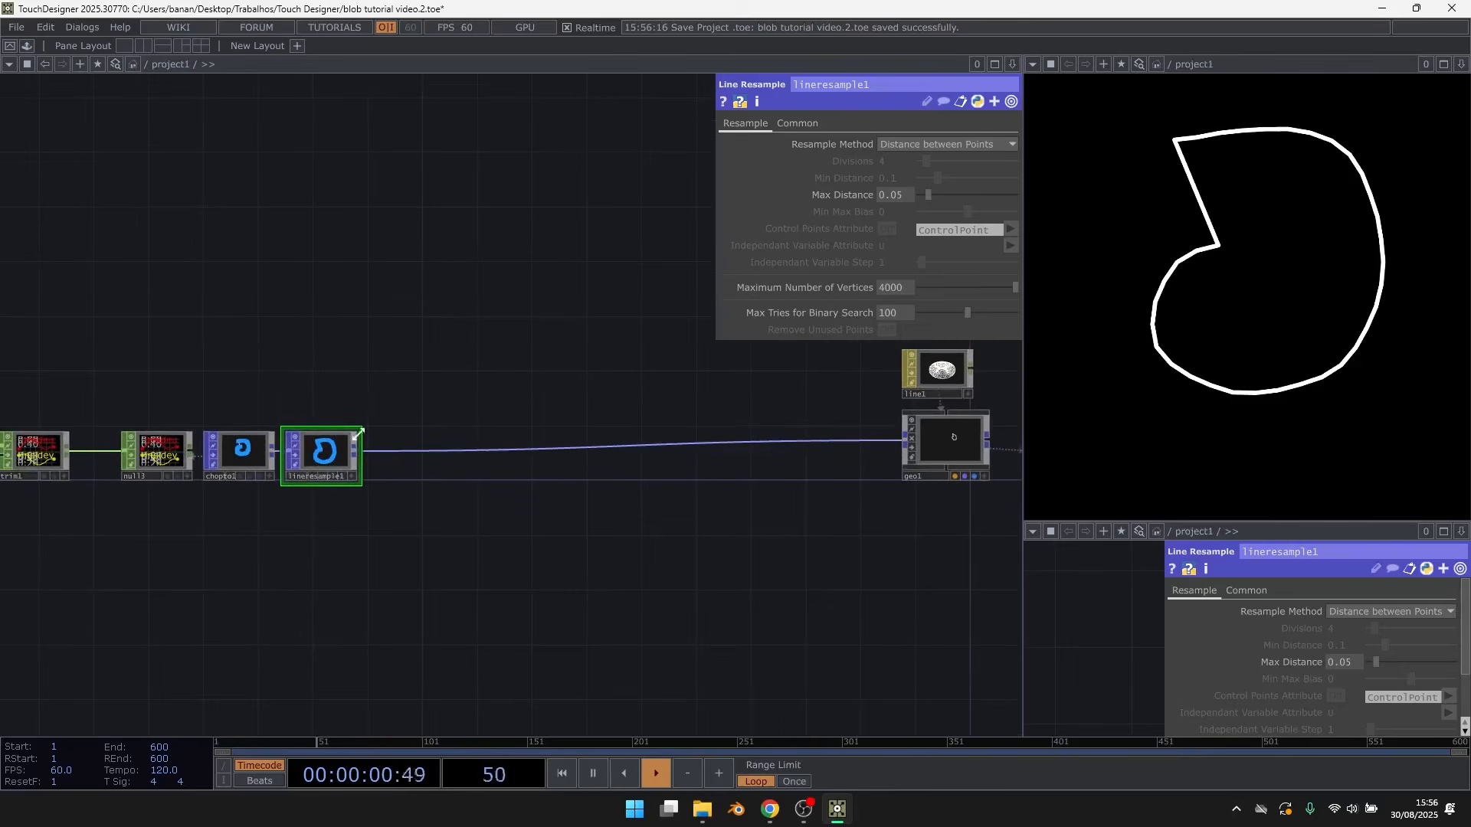
{"action": "scroll", "coordinate": [362, 434], "scroll_direction": "up", "scroll_amount": 3}
{"action": "right_click", "coordinate": [448, 471]}
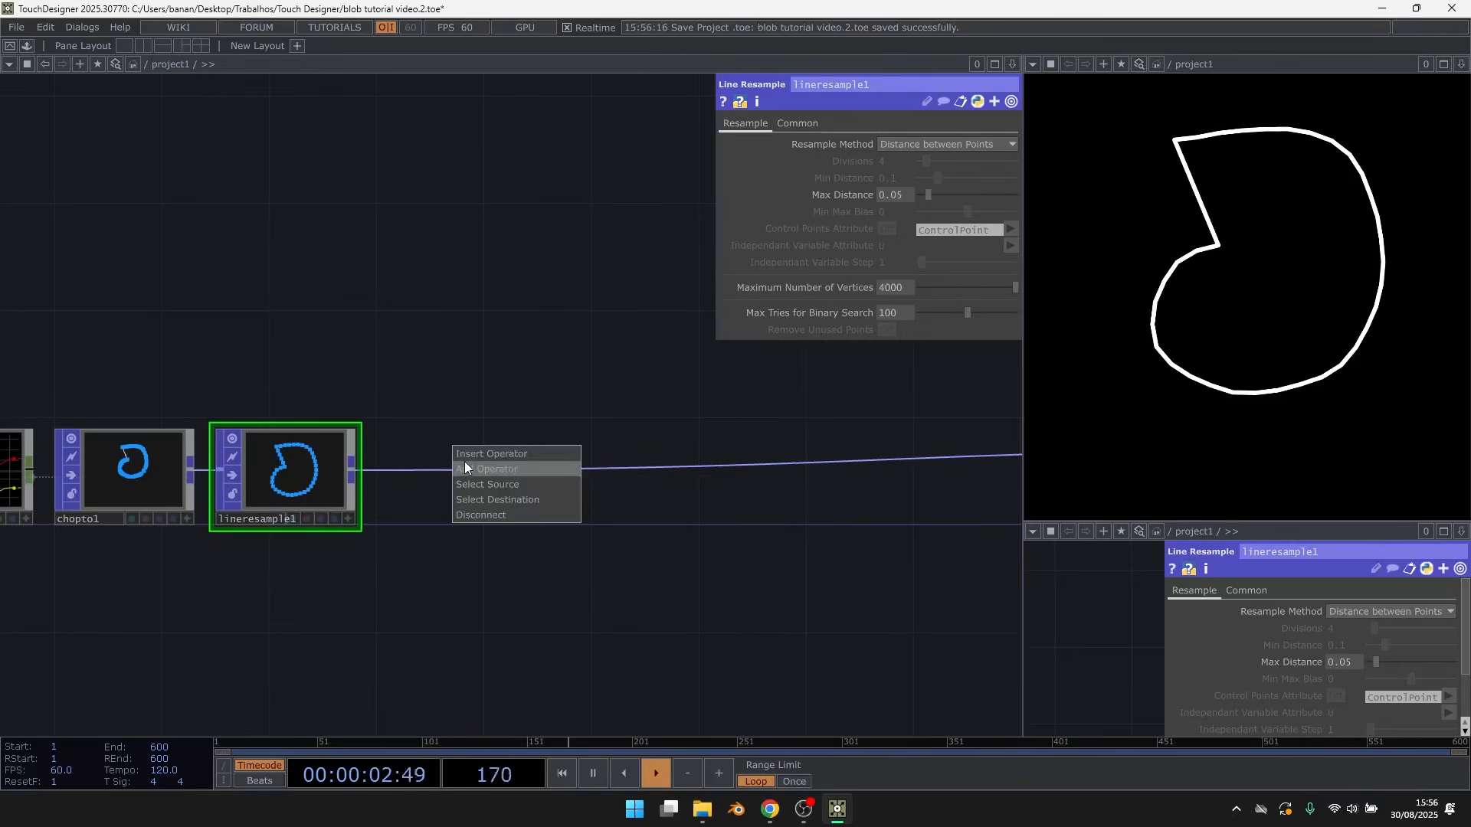
{"action": "left_click", "coordinate": [469, 458]}
{"action": "type", "text": "fe"}
{"action": "key", "text": "Escape"}
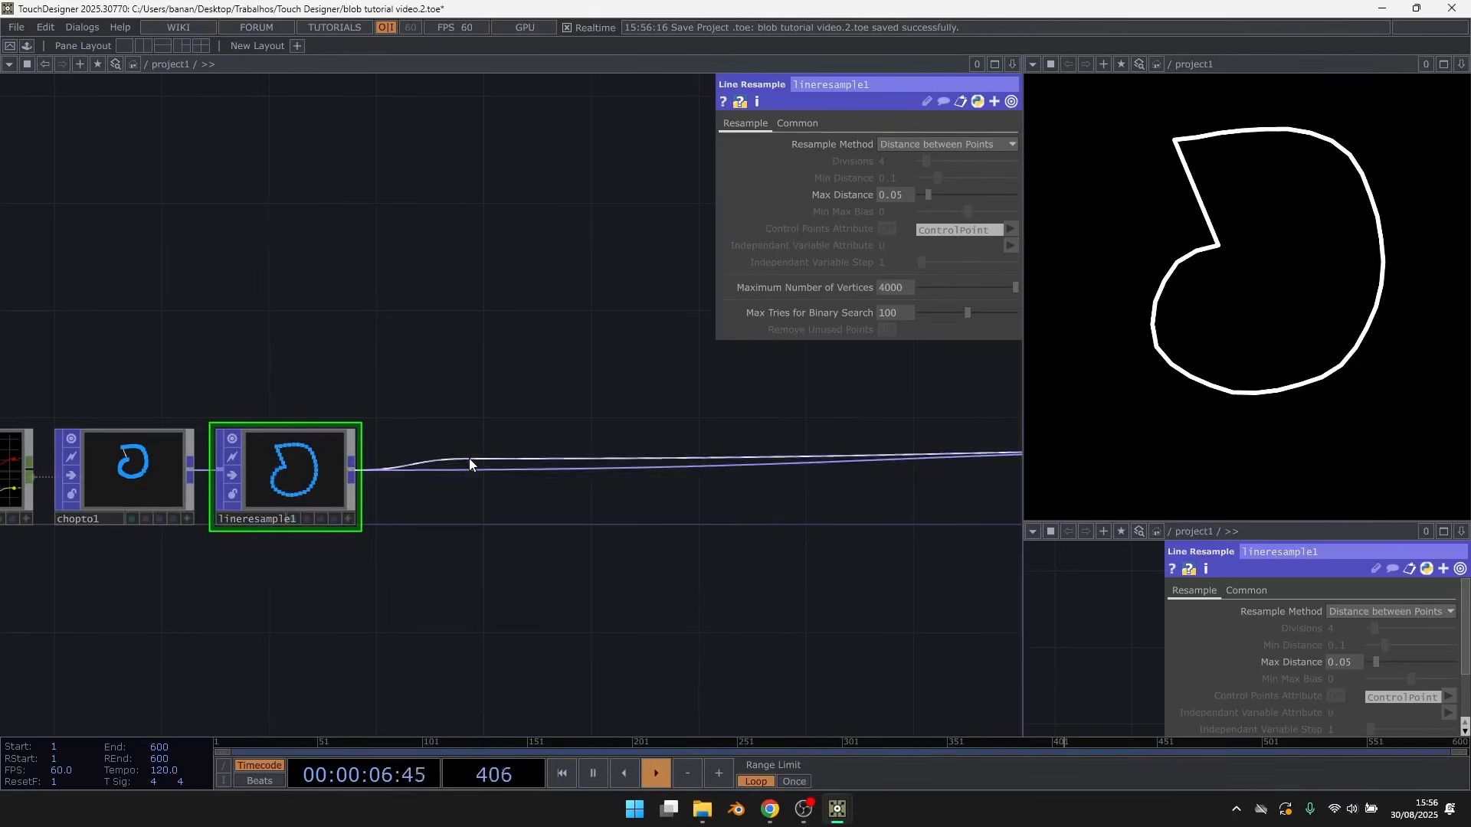
{"action": "left_click_drag", "start_coordinate": [475, 468], "coordinate": [512, 472]}
{"action": "scroll", "coordinate": [438, 473], "scroll_direction": "down", "scroll_amount": 3}
{"action": "left_click_drag", "start_coordinate": [388, 470], "coordinate": [940, 459]}
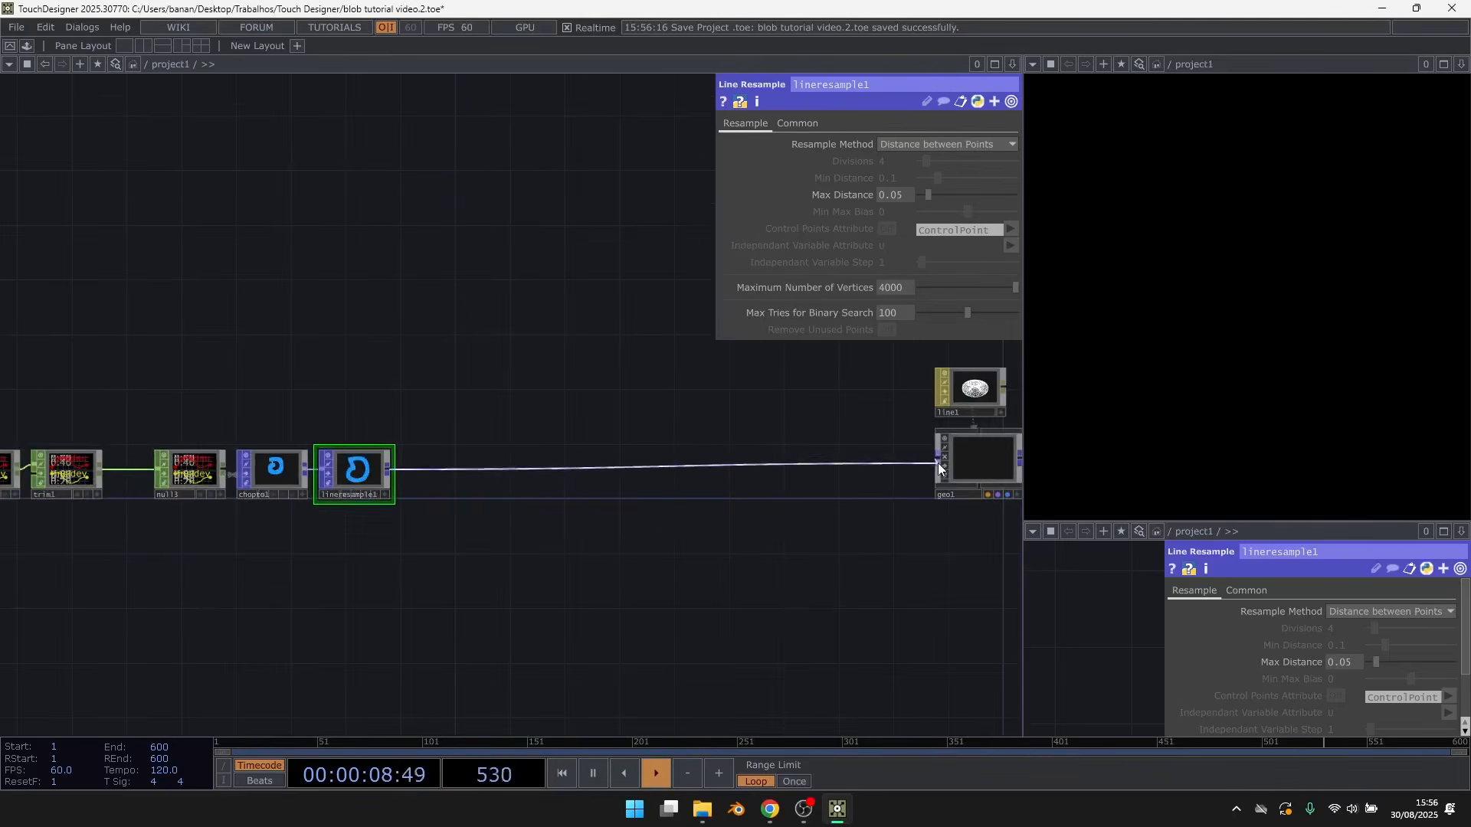
Insert a Feedback POP on the wire between the Line Resample POP and the Geometry COMP
{"action": "scroll", "coordinate": [383, 471], "scroll_direction": "up", "scroll_amount": 2}
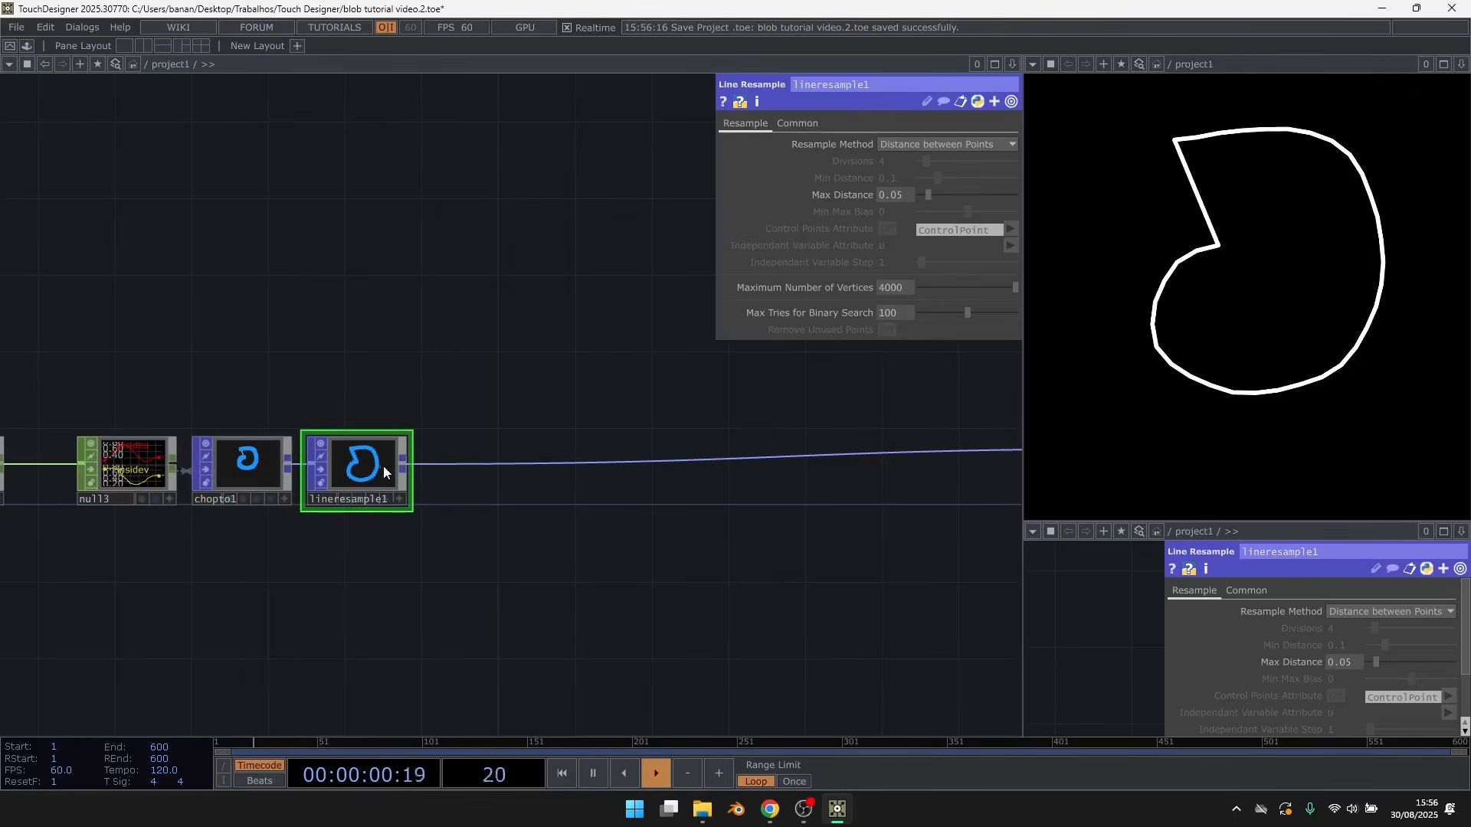
{"action": "scroll", "coordinate": [485, 480], "scroll_direction": "up", "scroll_amount": 2}
{"action": "right_click", "coordinate": [493, 460]}
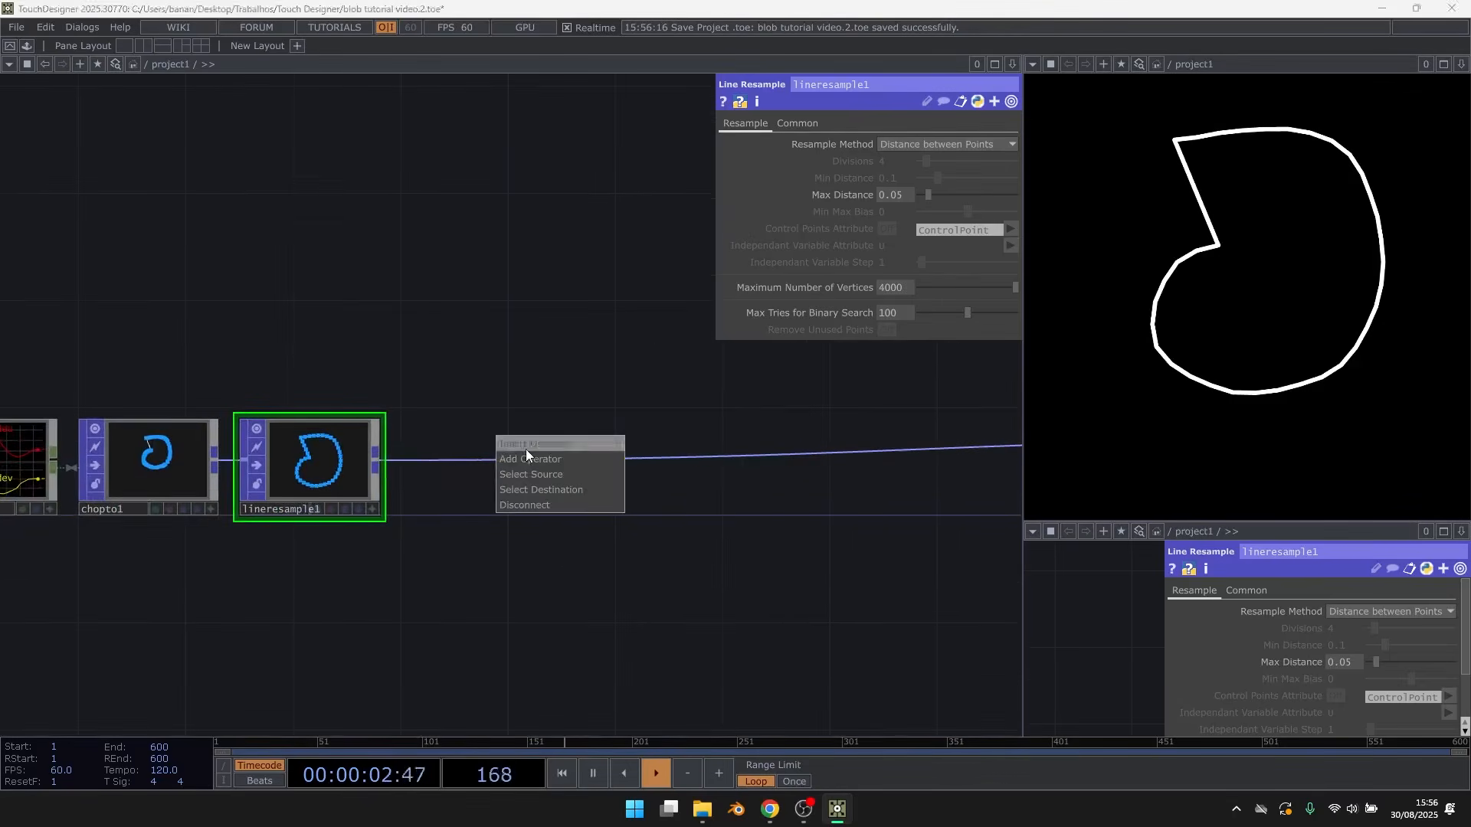
{"action": "left_click", "coordinate": [526, 446]}
{"action": "type", "text": "fee"}
{"action": "left_click", "coordinate": [281, 600]}
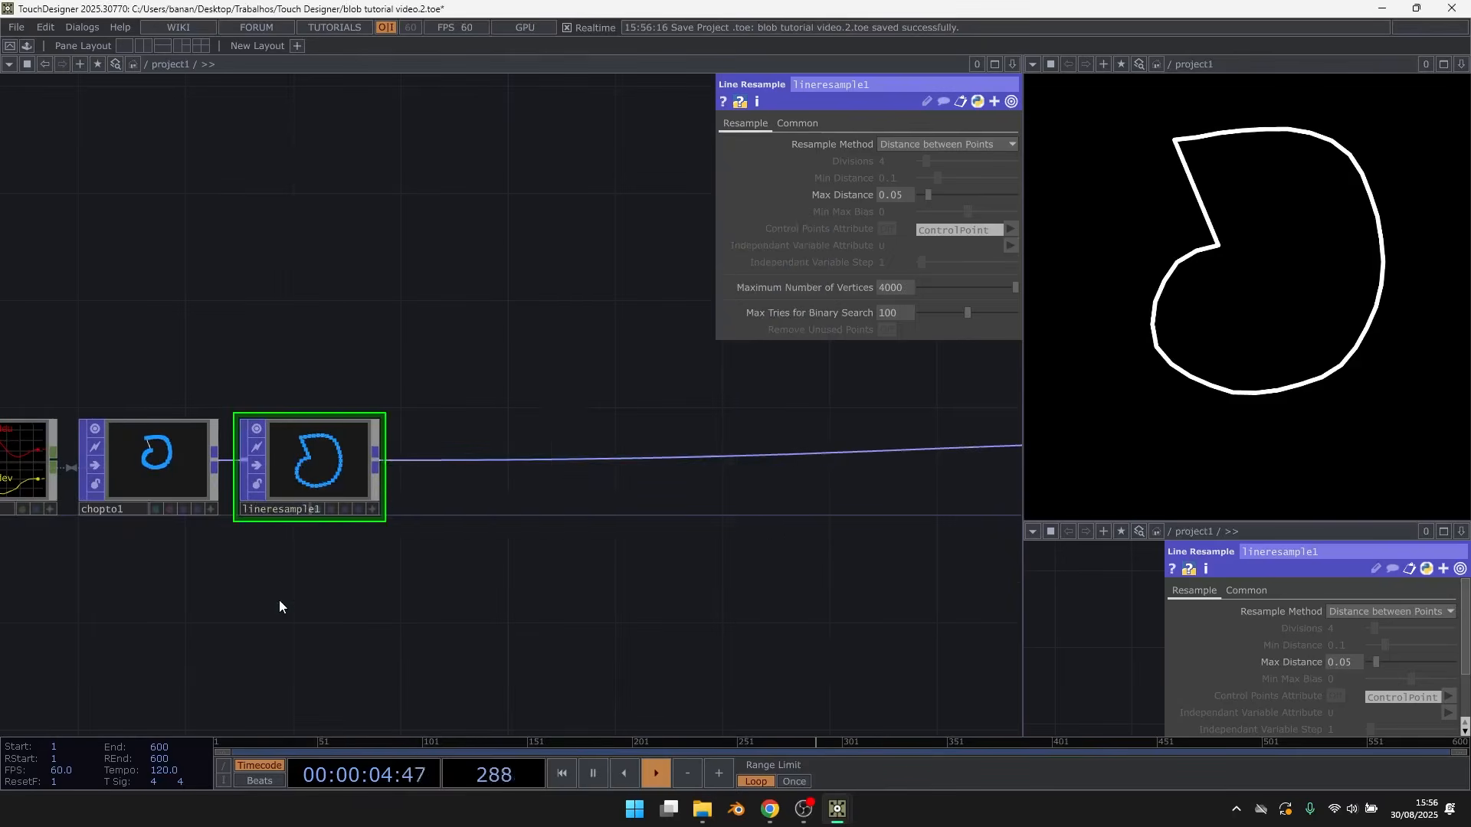
{"action": "left_click", "coordinate": [490, 471]}
Add a Line Smooth POP above the main chain and feed it from the Feedback POP
{"action": "left_click_drag", "start_coordinate": [606, 499], "coordinate": [403, 527]}
{"action": "key", "text": "Tab"}
{"action": "type", "text": "li"}
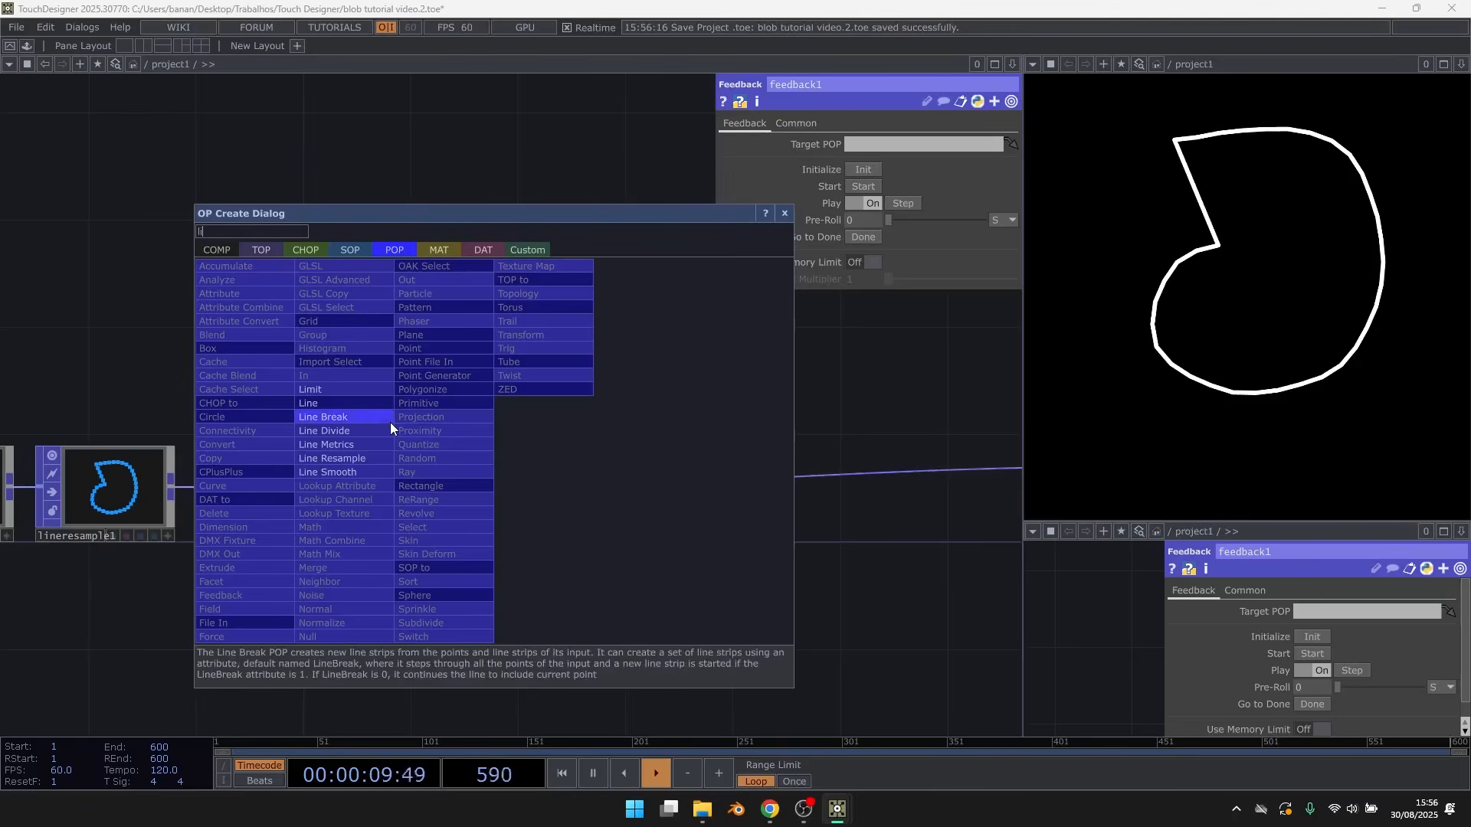
{"action": "left_click", "coordinate": [365, 471]}
{"action": "left_click", "coordinate": [481, 414]}
{"action": "left_click_drag", "start_coordinate": [360, 497], "coordinate": [414, 407]}
Insert a Null POP on the wire between the Feedback POP and the Geometry COMP
{"action": "left_click_drag", "start_coordinate": [730, 519], "coordinate": [542, 511]}
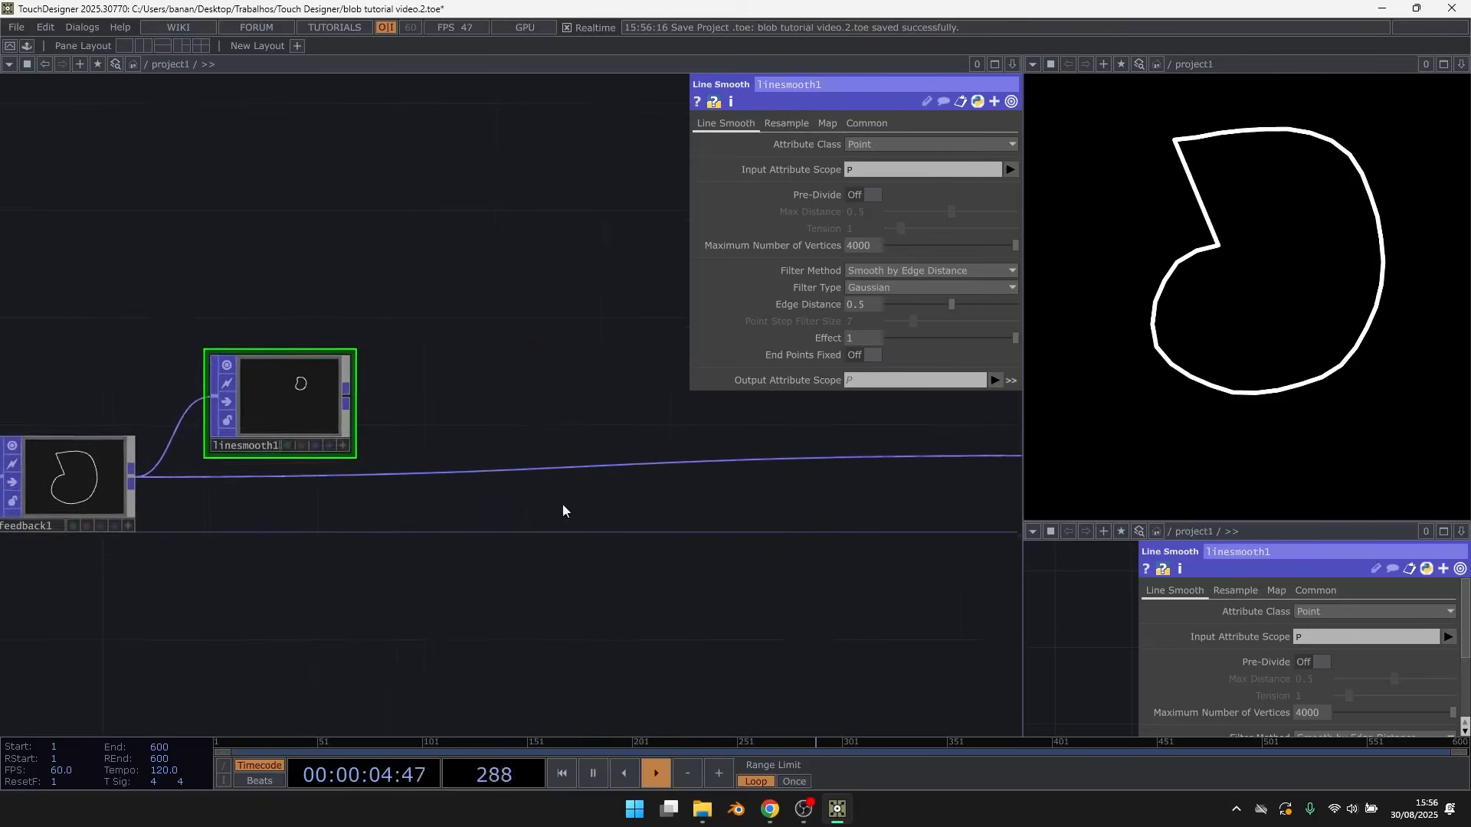
{"action": "scroll", "coordinate": [548, 505], "scroll_direction": "down", "scroll_amount": 2}
{"action": "right_click", "coordinate": [650, 471]}
{"action": "left_click", "coordinate": [669, 460]}
{"action": "type", "text": "nu"}
{"action": "left_click", "coordinate": [526, 652]}
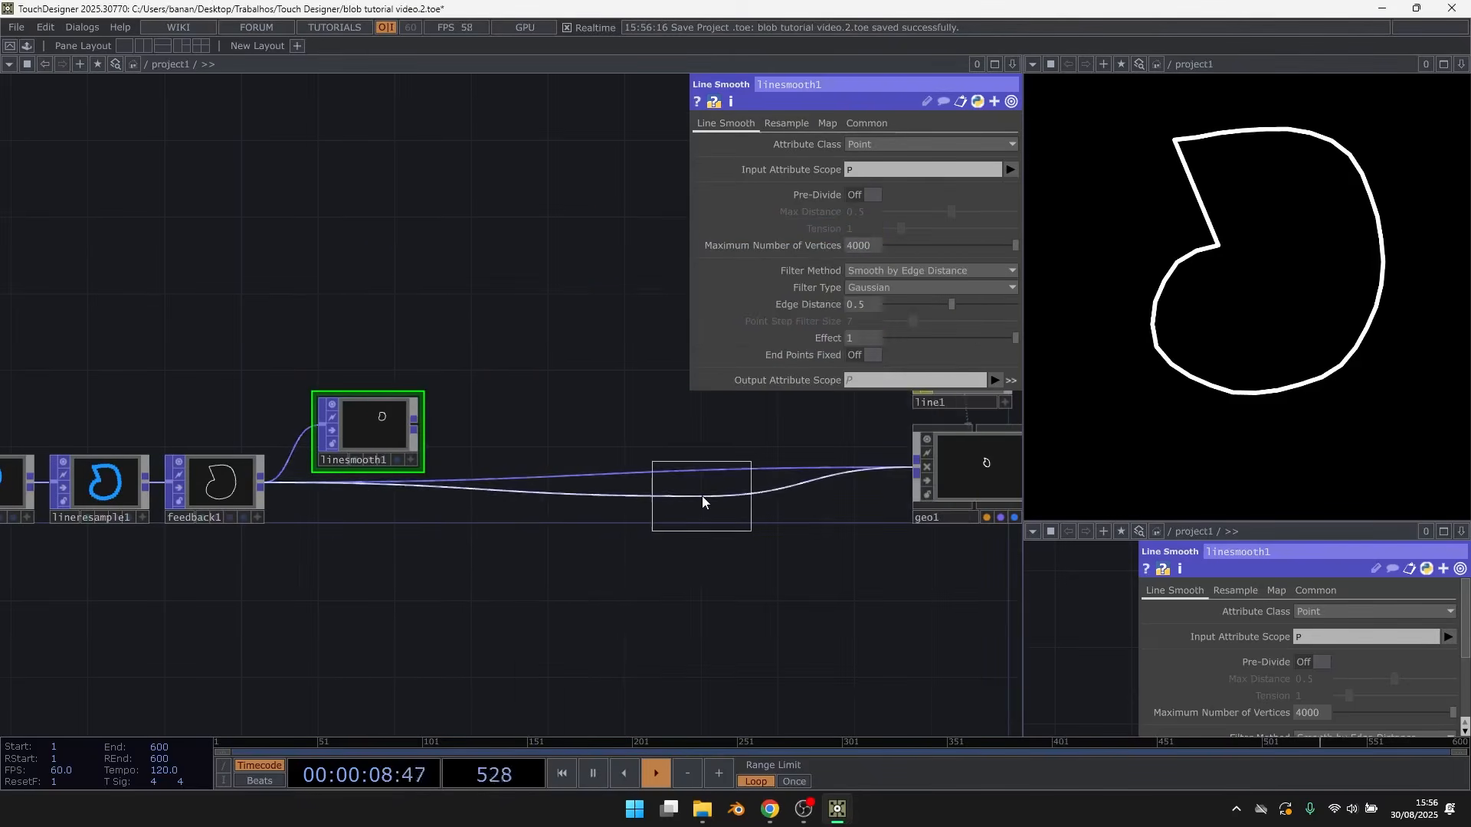
{"action": "left_click", "coordinate": [700, 492]}
Wire the Line Smooth POP into the new Null POP and make null4 the Feedback POP's Target POP
{"action": "left_click_drag", "start_coordinate": [414, 425], "coordinate": [645, 481]}
{"action": "left_click_drag", "start_coordinate": [383, 425], "coordinate": [393, 353]}
{"action": "scroll", "coordinate": [300, 491], "scroll_direction": "up", "scroll_amount": 3}
{"action": "left_click_drag", "start_coordinate": [840, 526], "coordinate": [218, 507]}
{"action": "left_click_drag", "start_coordinate": [394, 510], "coordinate": [473, 488]}
{"action": "scroll", "coordinate": [600, 459], "scroll_direction": "down", "scroll_amount": 5}
{"action": "scroll", "coordinate": [380, 472], "scroll_direction": "up", "scroll_amount": 5}
Set the Line Smooth POP's Edge Distance to 0.2
{"action": "left_click", "coordinate": [553, 366]}
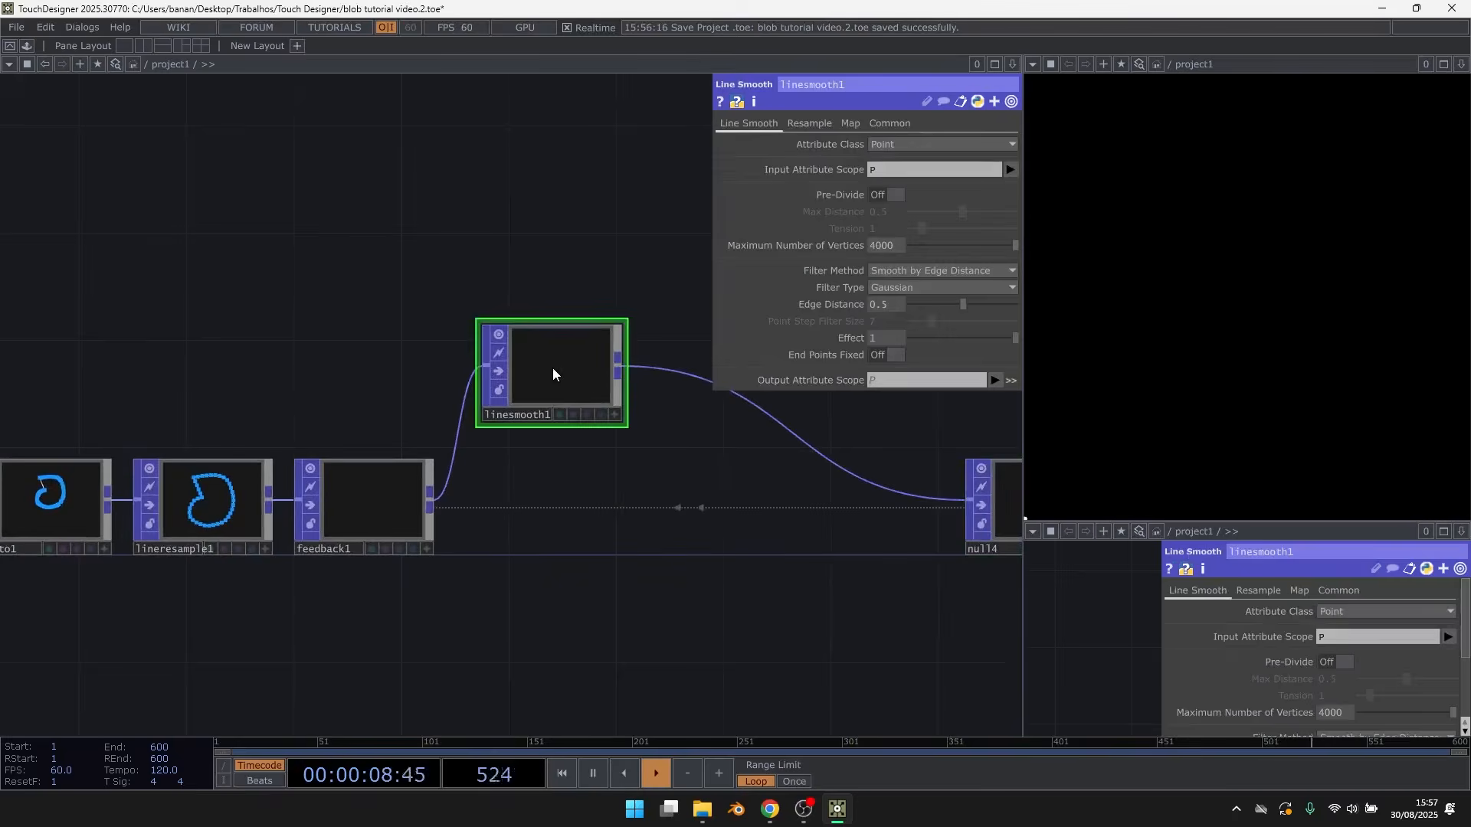
{"action": "scroll", "coordinate": [595, 383], "scroll_direction": "up", "scroll_amount": 2}
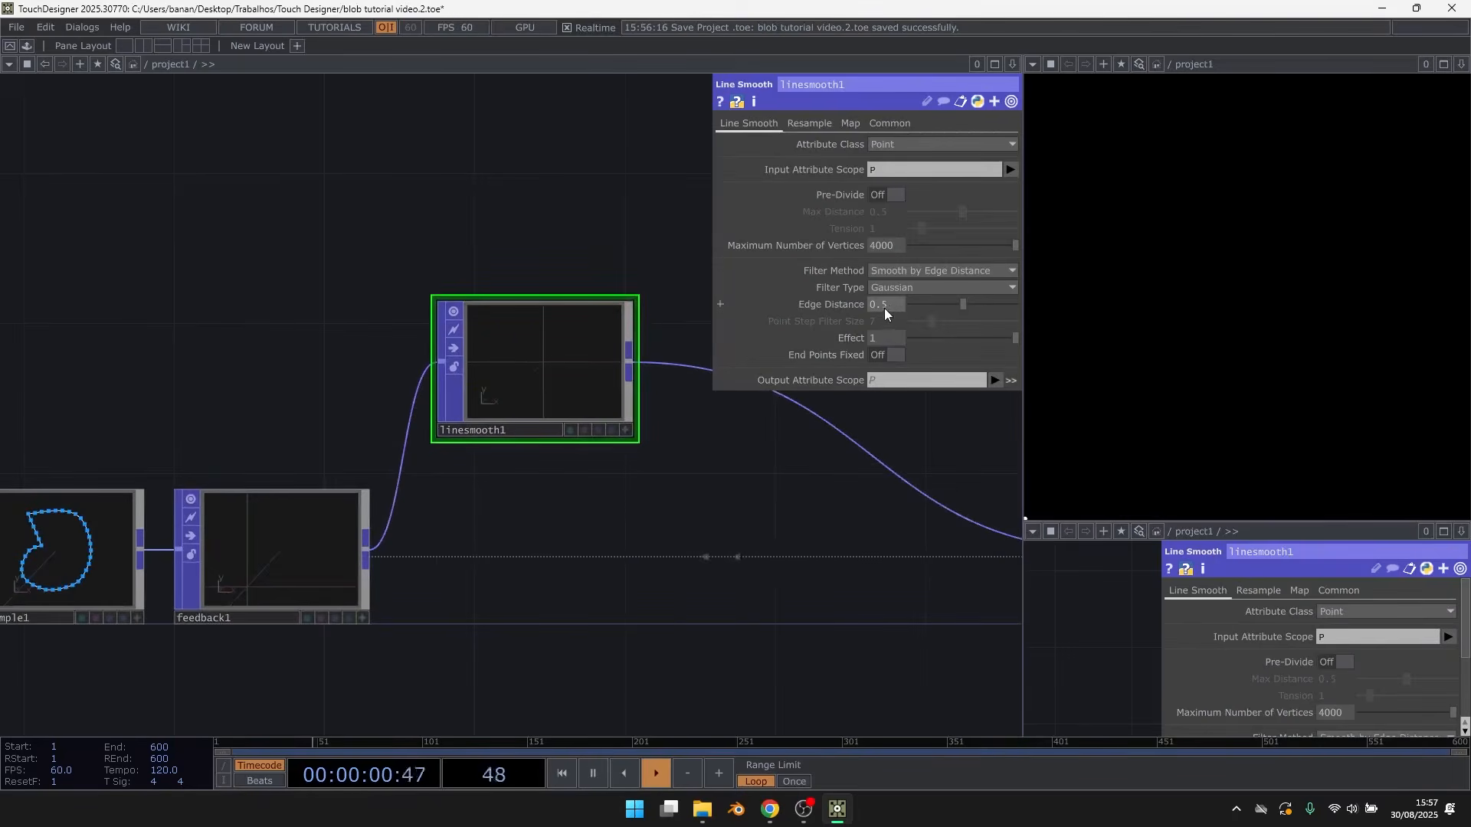
{"action": "type", "text": "0.2"}
{"action": "key", "text": "Return"}
Restart the Feedback POP several times and watch how the drawn outline smooths in the output
{"action": "middle_click_drag", "start_coordinate": [663, 331], "coordinate": [626, 368]}
{"action": "scroll", "coordinate": [622, 370], "scroll_direction": "up", "scroll_amount": 2}
{"action": "left_click", "coordinate": [415, 485]}
{"action": "scroll", "coordinate": [491, 463], "scroll_direction": "up", "scroll_amount": 3}
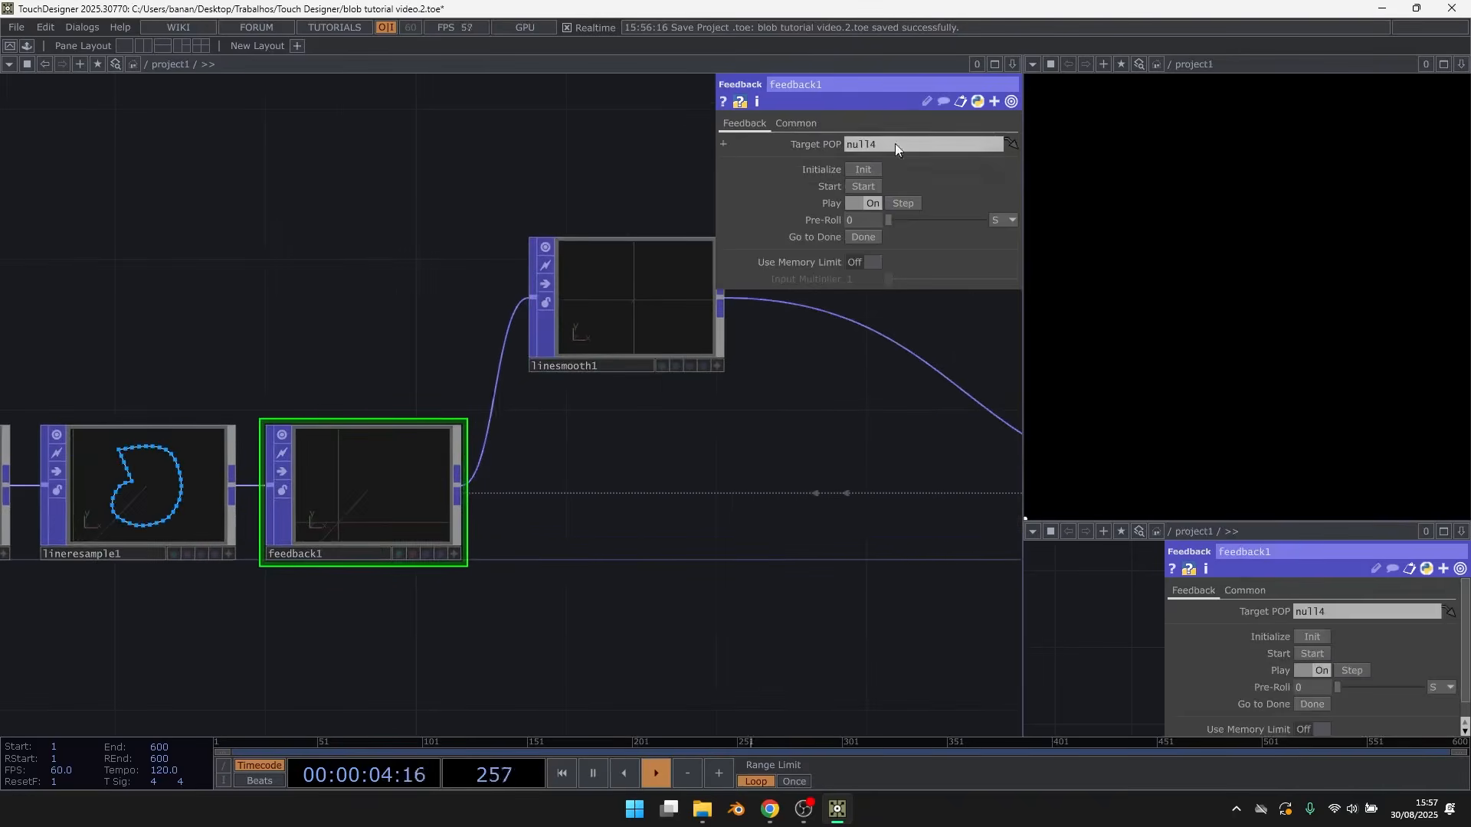
{"action": "left_click", "coordinate": [861, 186]}
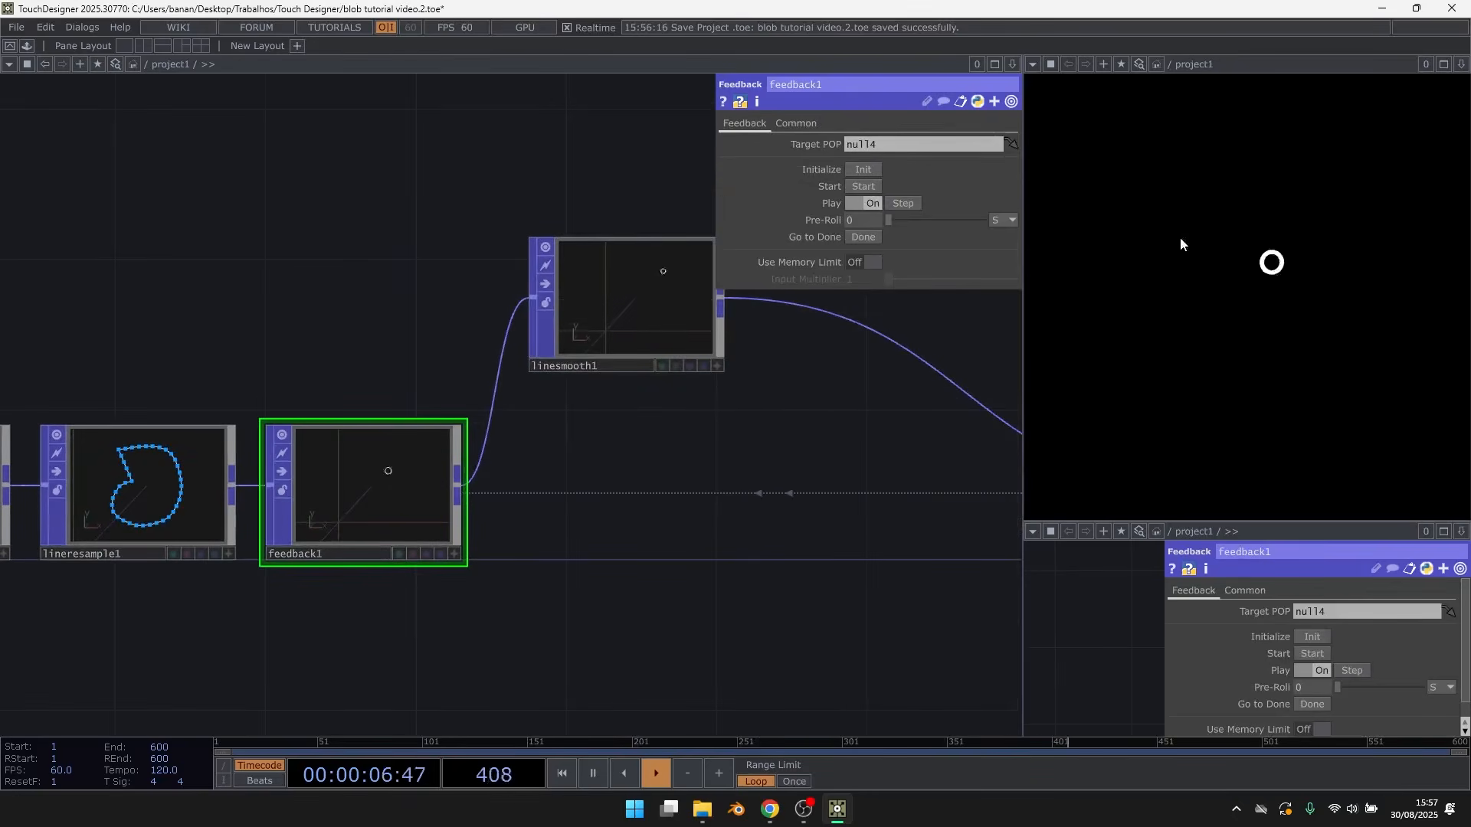
{"action": "left_click", "coordinate": [866, 187]}
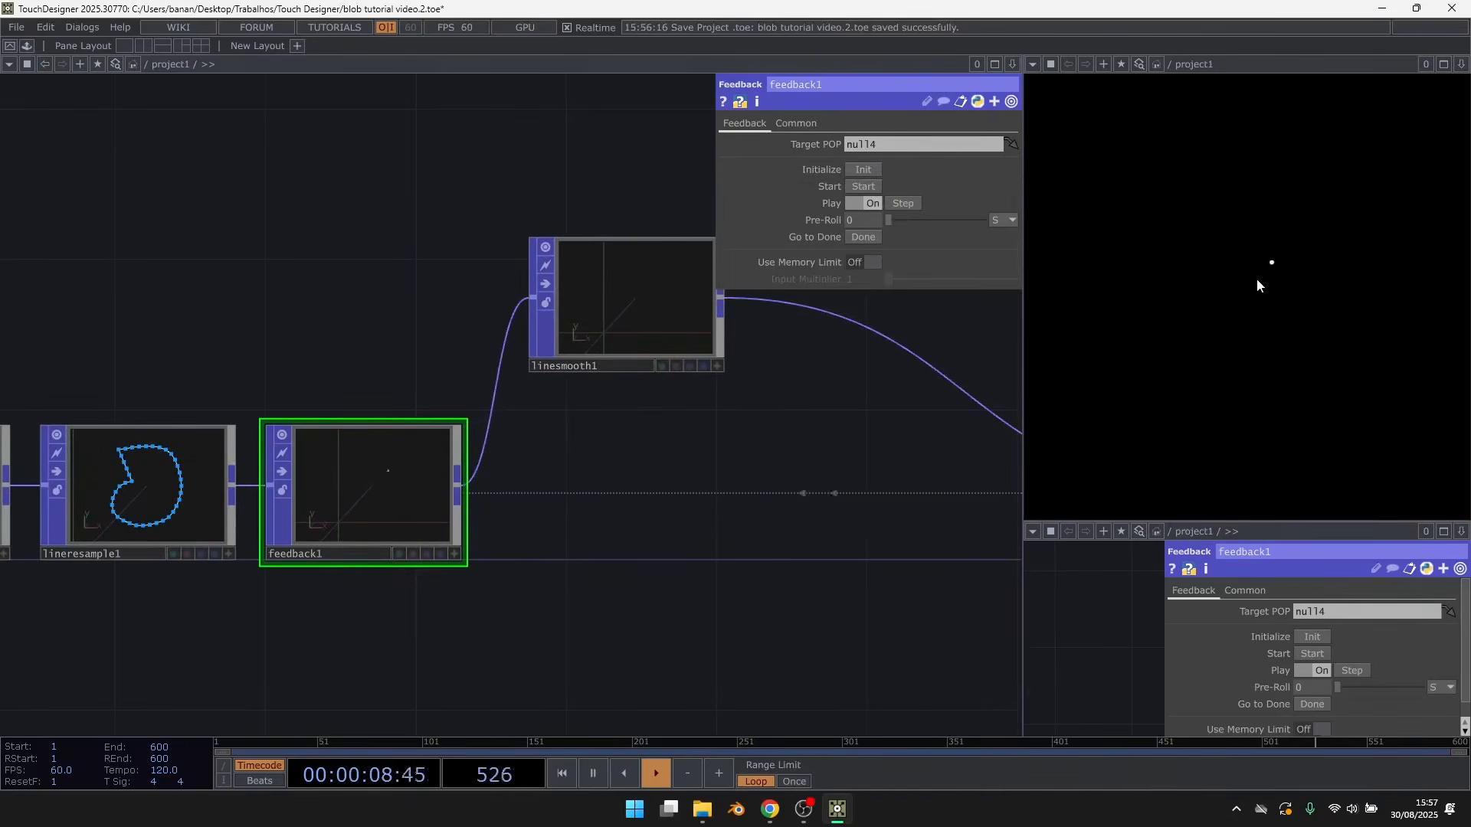
{"action": "left_click", "coordinate": [872, 188]}
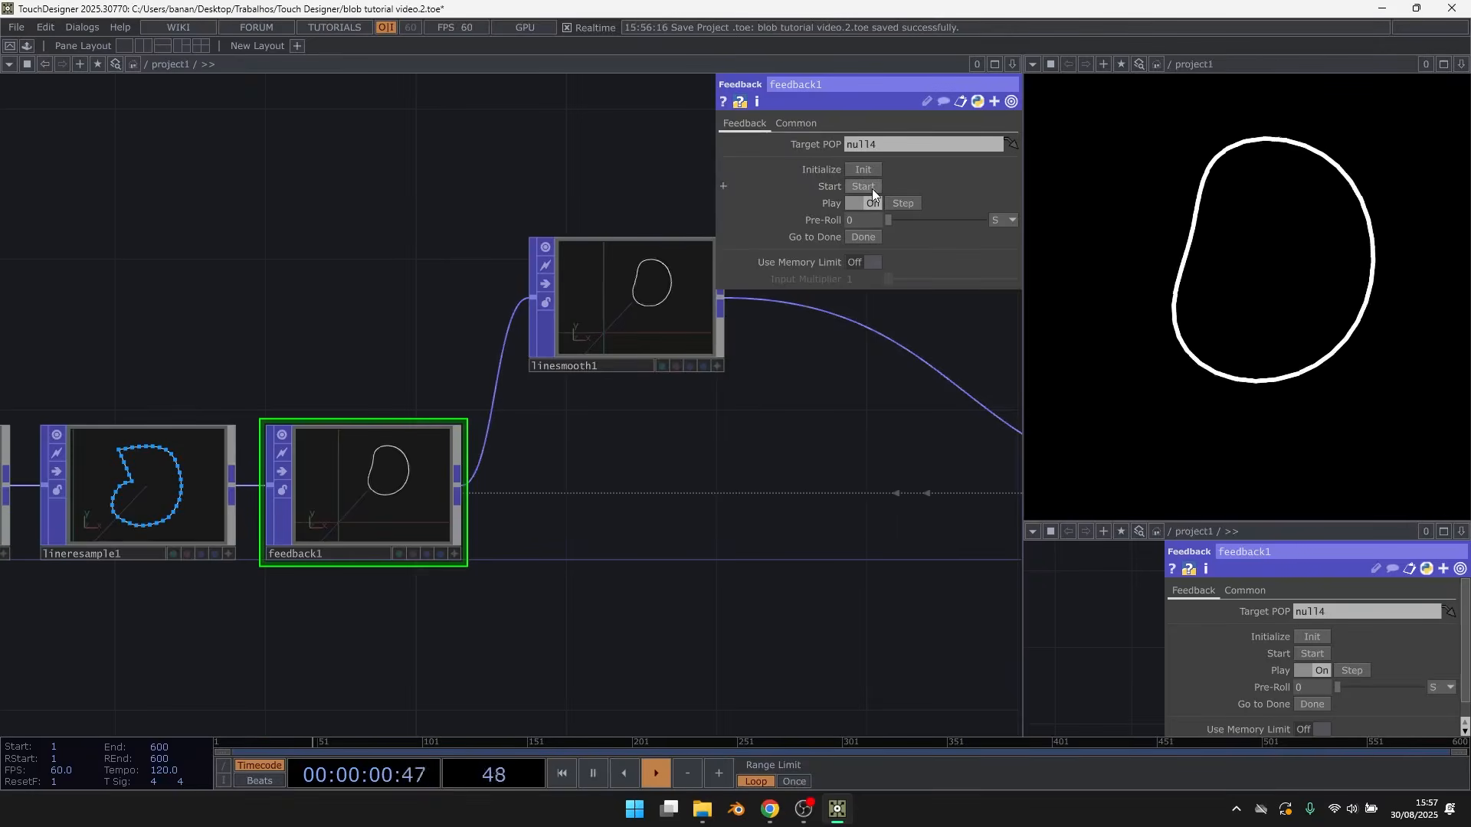
Turn on Draw Points in the Line MAT and set the Point Near Color to pink (1, 0, 0.55294)
{"action": "scroll", "coordinate": [487, 345], "scroll_direction": "down", "scroll_amount": 10}
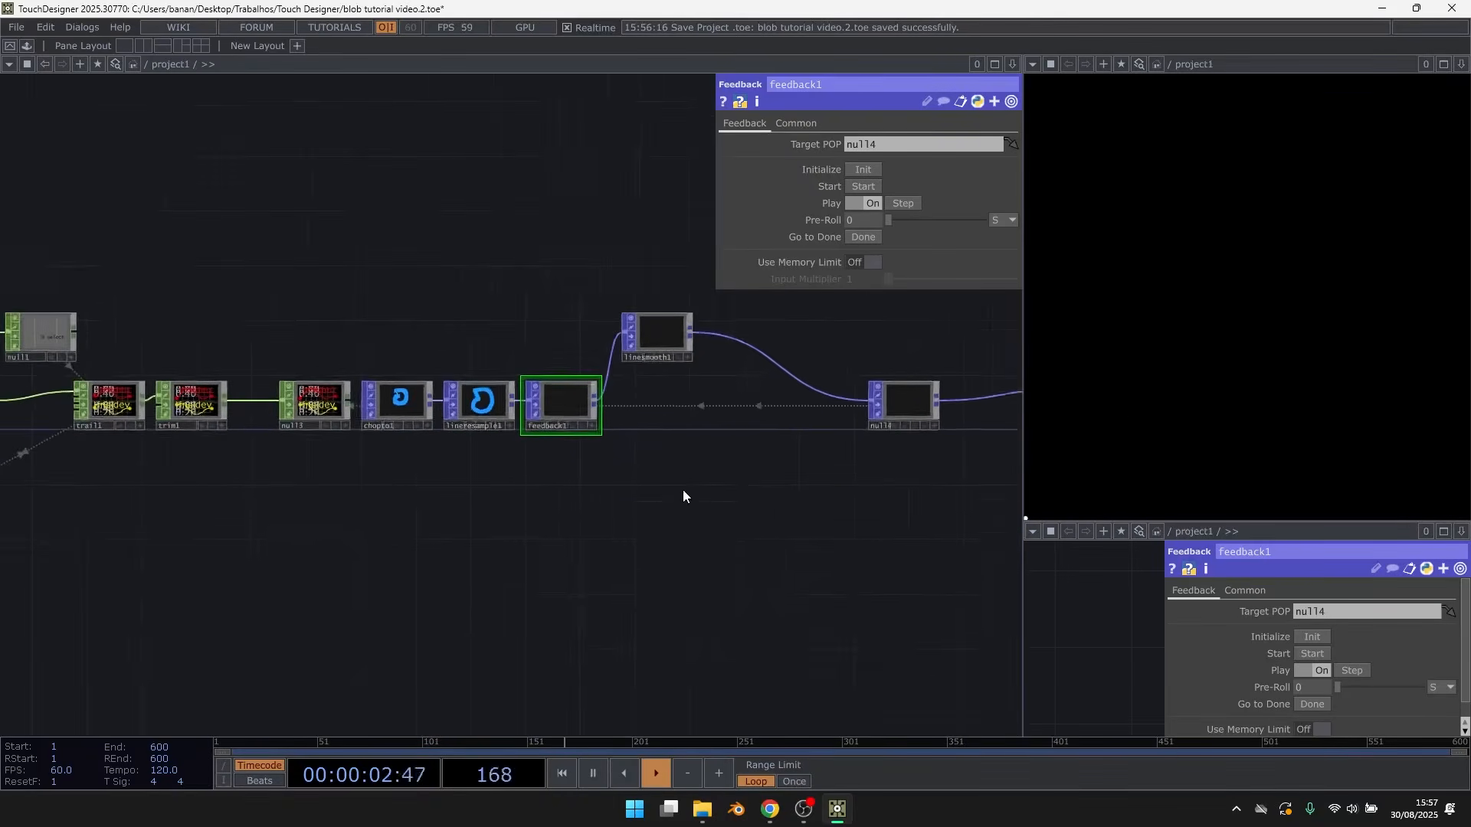
{"action": "left_click_drag", "start_coordinate": [85, 563], "coordinate": [575, 322]}
{"action": "scroll", "coordinate": [699, 370], "scroll_direction": "up", "scroll_amount": 8}
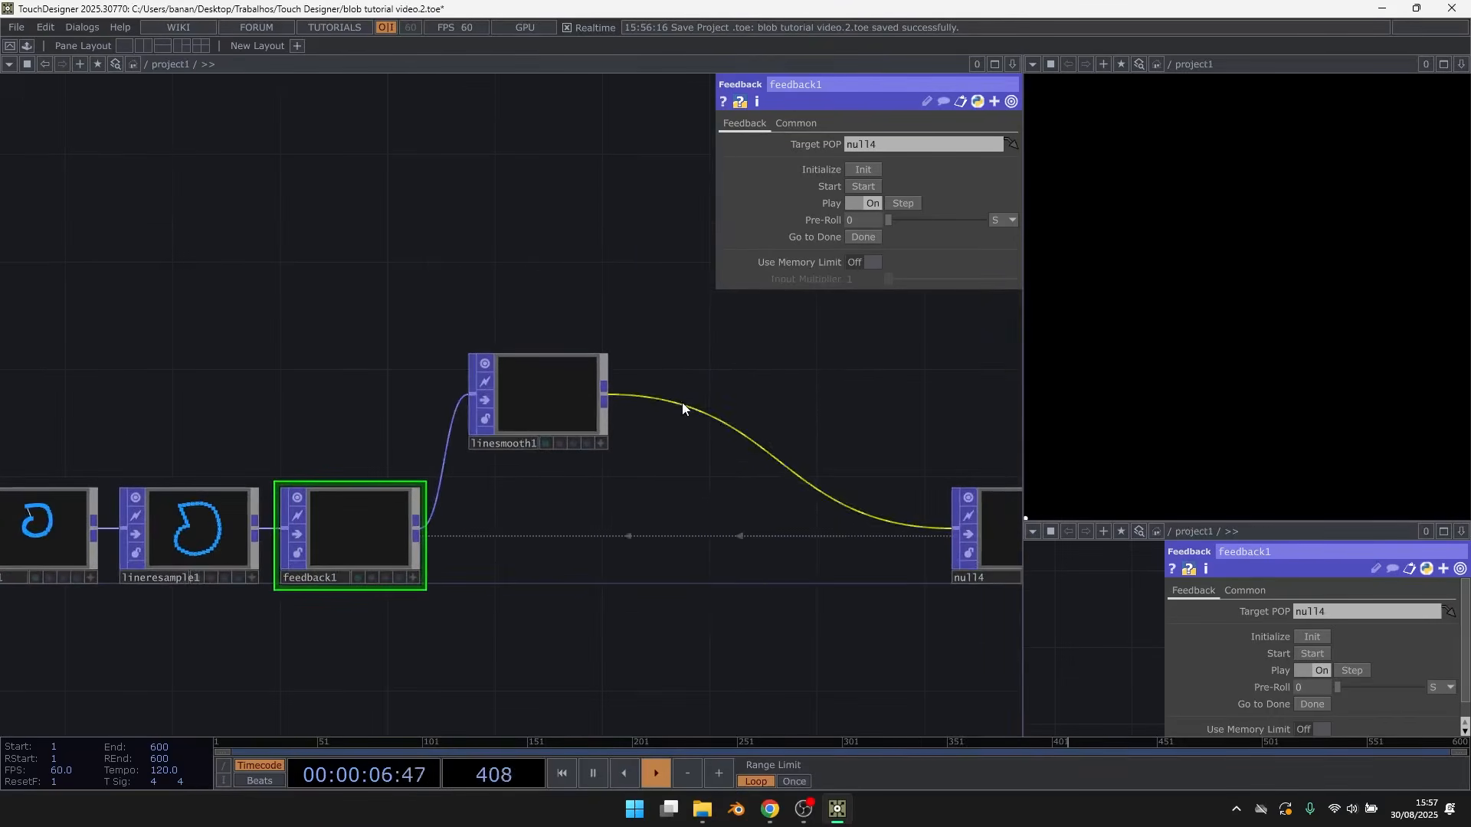
{"action": "left_click_drag", "start_coordinate": [410, 384], "coordinate": [45, 412]}
{"action": "scroll", "coordinate": [299, 402], "scroll_direction": "down", "scroll_amount": 3}
{"action": "left_click_drag", "start_coordinate": [581, 404], "coordinate": [410, 375]}
{"action": "scroll", "coordinate": [640, 391], "scroll_direction": "up", "scroll_amount": 6}
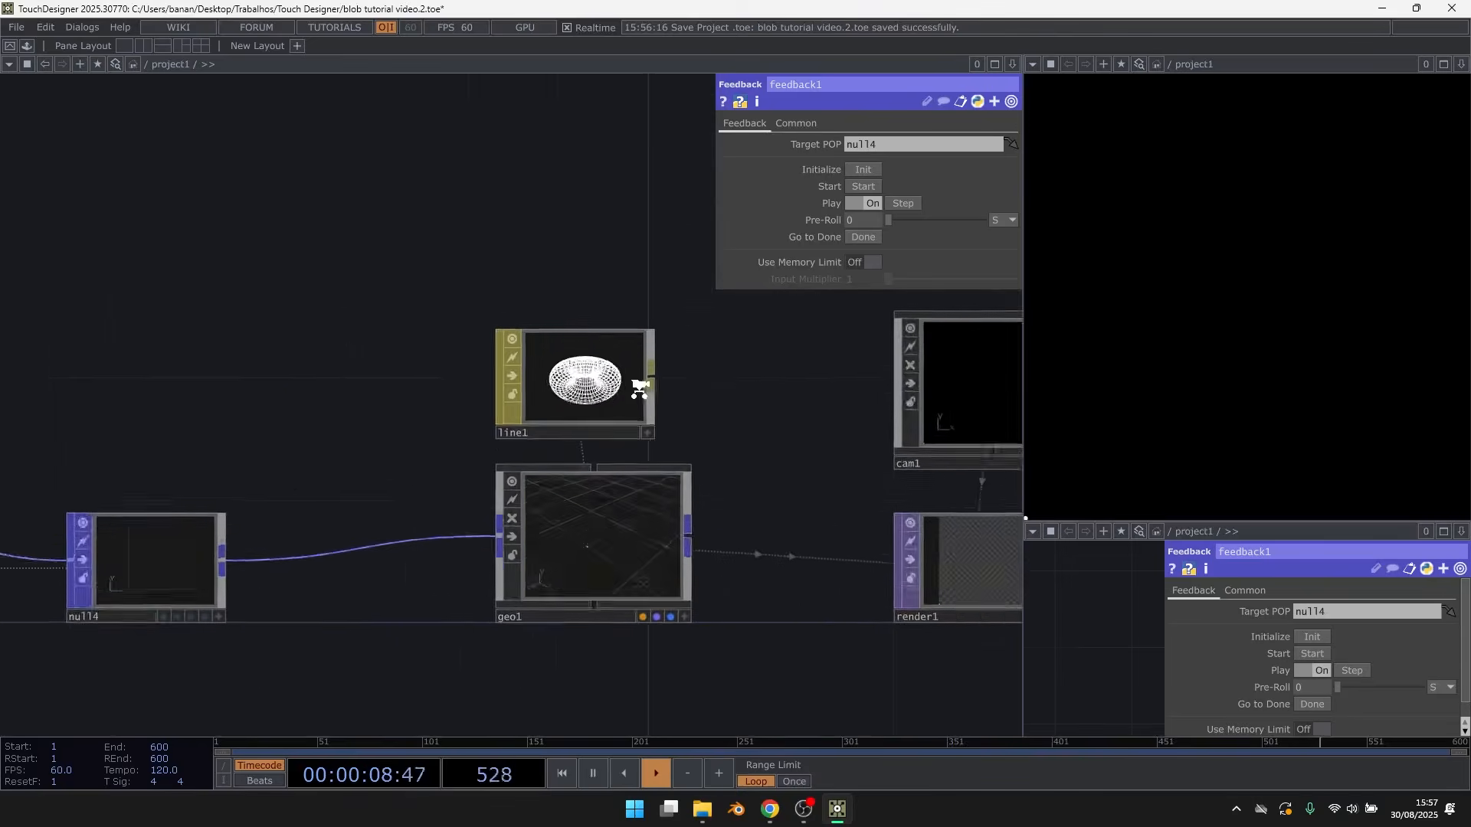
{"action": "left_click", "coordinate": [617, 380]}
{"action": "scroll", "coordinate": [617, 380], "scroll_direction": "up", "scroll_amount": 2}
{"action": "left_click", "coordinate": [706, 123]}
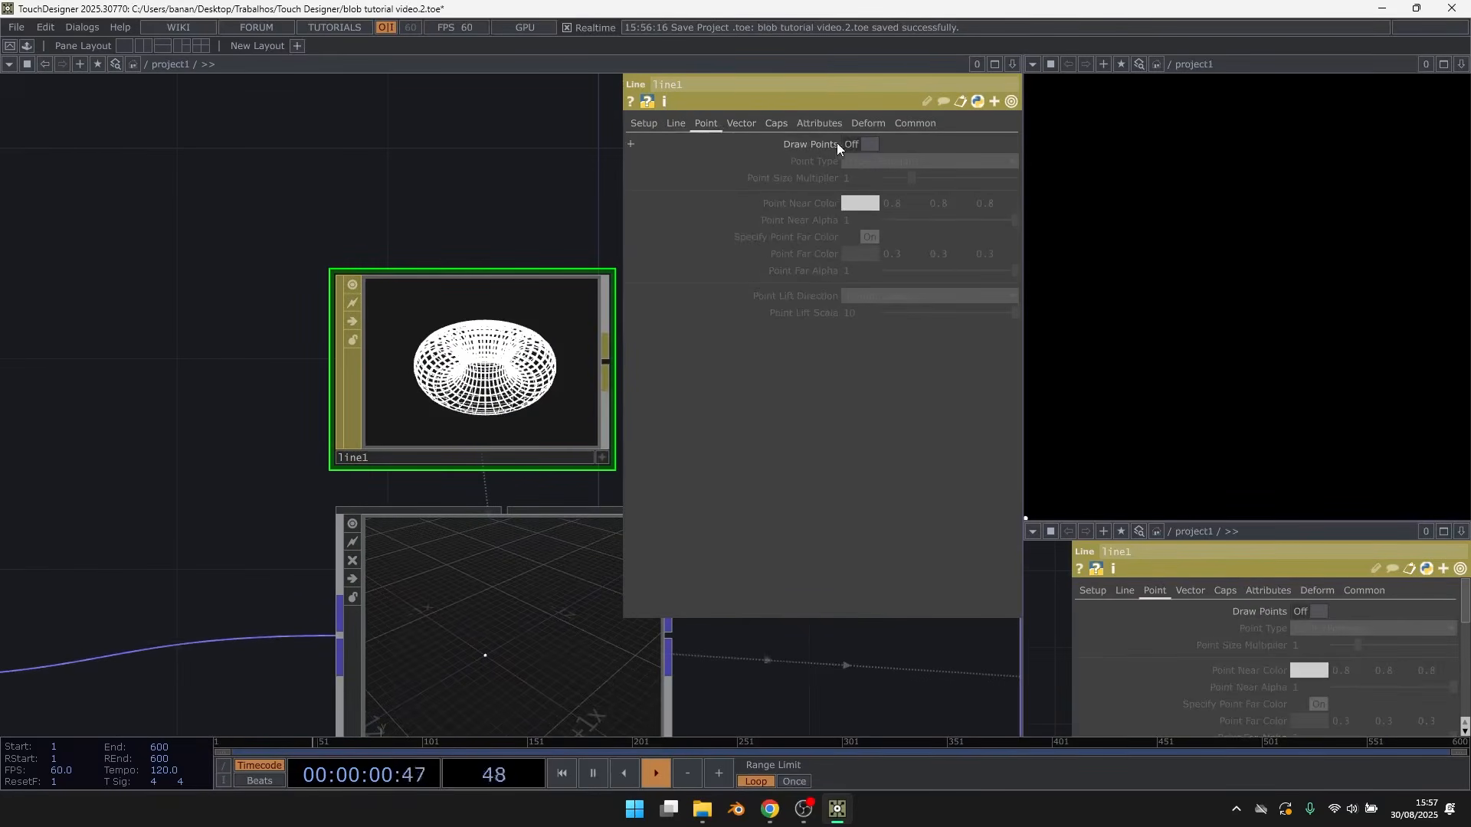
{"action": "left_click", "coordinate": [858, 144]}
{"action": "left_click", "coordinate": [863, 203]}
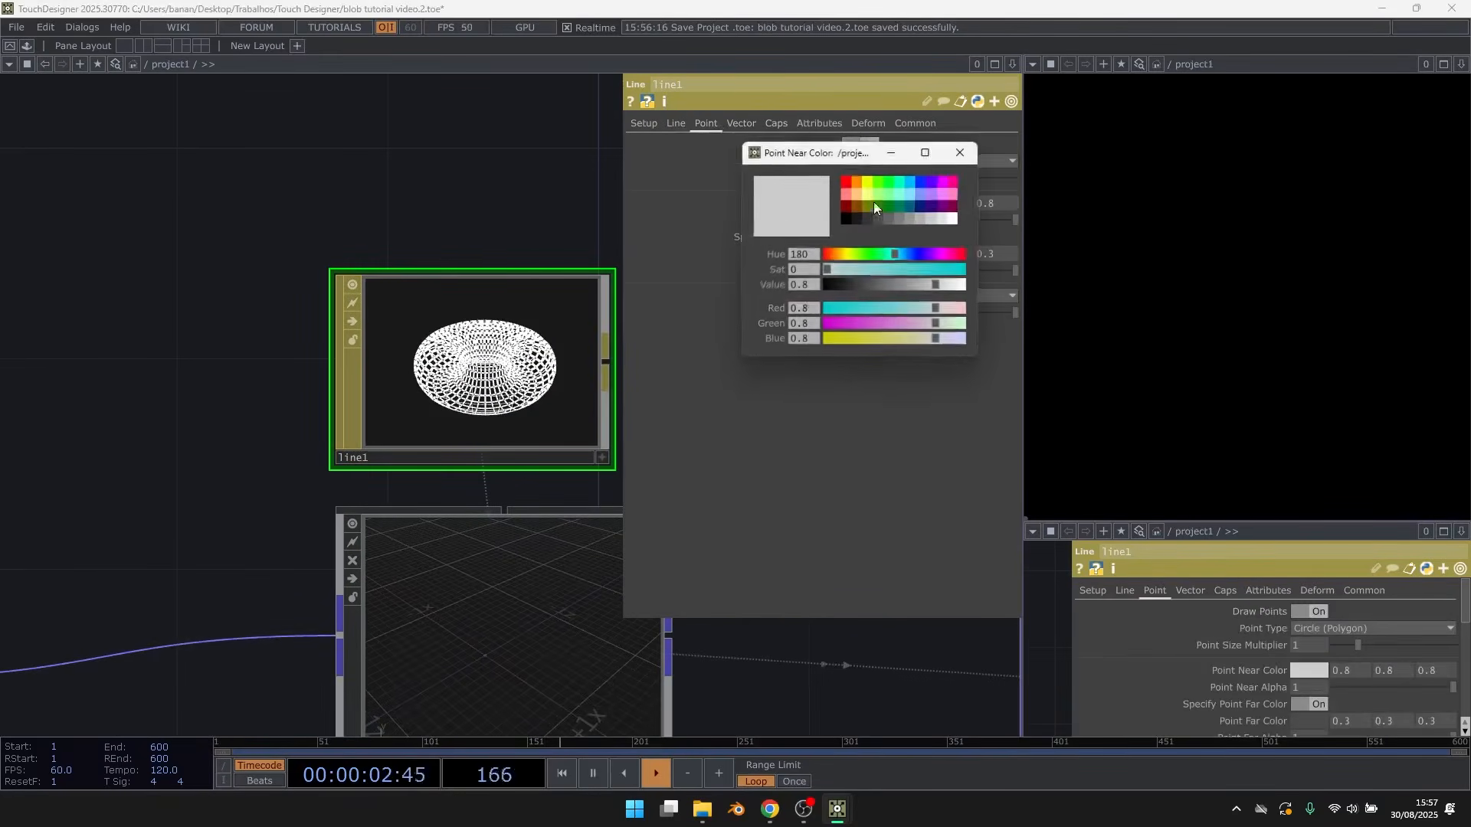
{"action": "left_click", "coordinate": [957, 180]}
{"action": "left_click", "coordinate": [960, 152]}
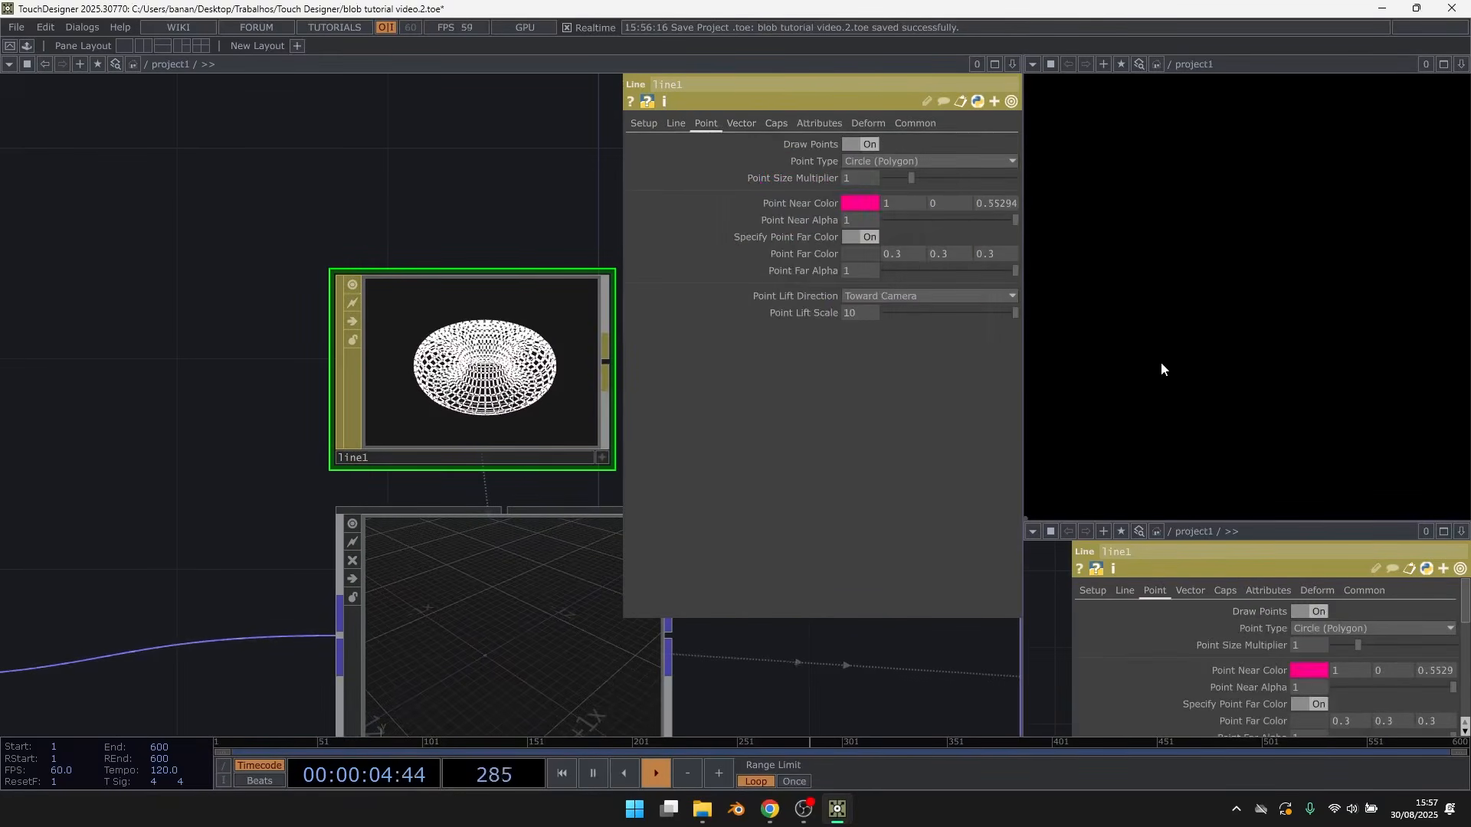
Restart the Feedback POP to check the point display in the output
{"action": "scroll", "coordinate": [429, 265], "scroll_direction": "down", "scroll_amount": 4}
{"action": "left_click_drag", "start_coordinate": [14, 310], "coordinate": [610, 346]}
{"action": "scroll", "coordinate": [584, 343], "scroll_direction": "down", "scroll_amount": 1}
{"action": "scroll", "coordinate": [585, 342], "scroll_direction": "down", "scroll_amount": 2}
{"action": "left_click", "coordinate": [183, 452]}
{"action": "scroll", "coordinate": [243, 446], "scroll_direction": "up", "scroll_amount": 3}
{"action": "left_click", "coordinate": [873, 186]}
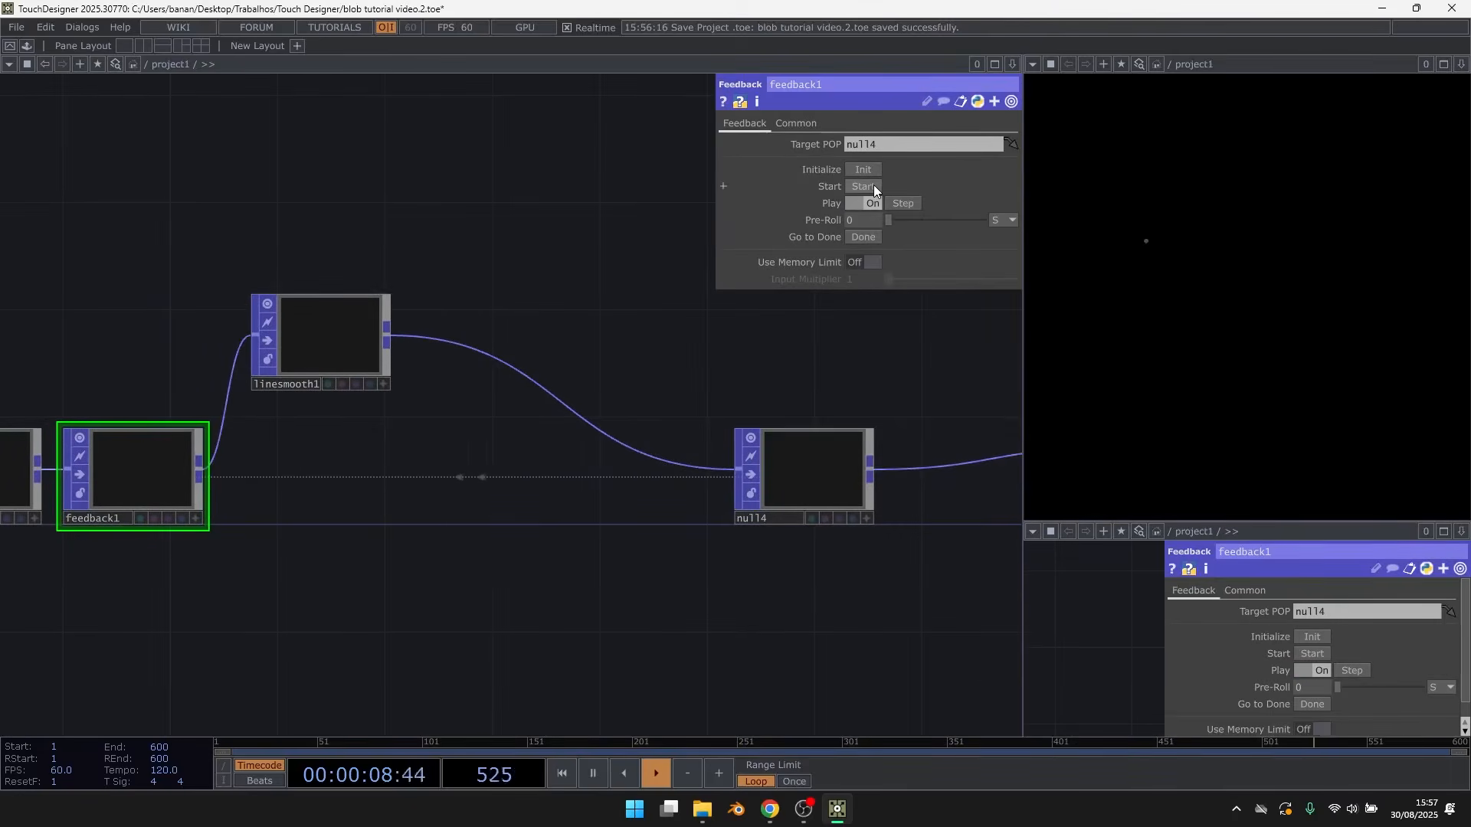
Draw a new closed shape in the output, restart its feedback smoothing and pause the timeline partway through
{"action": "scroll", "coordinate": [619, 344], "scroll_direction": "down", "scroll_amount": 3}
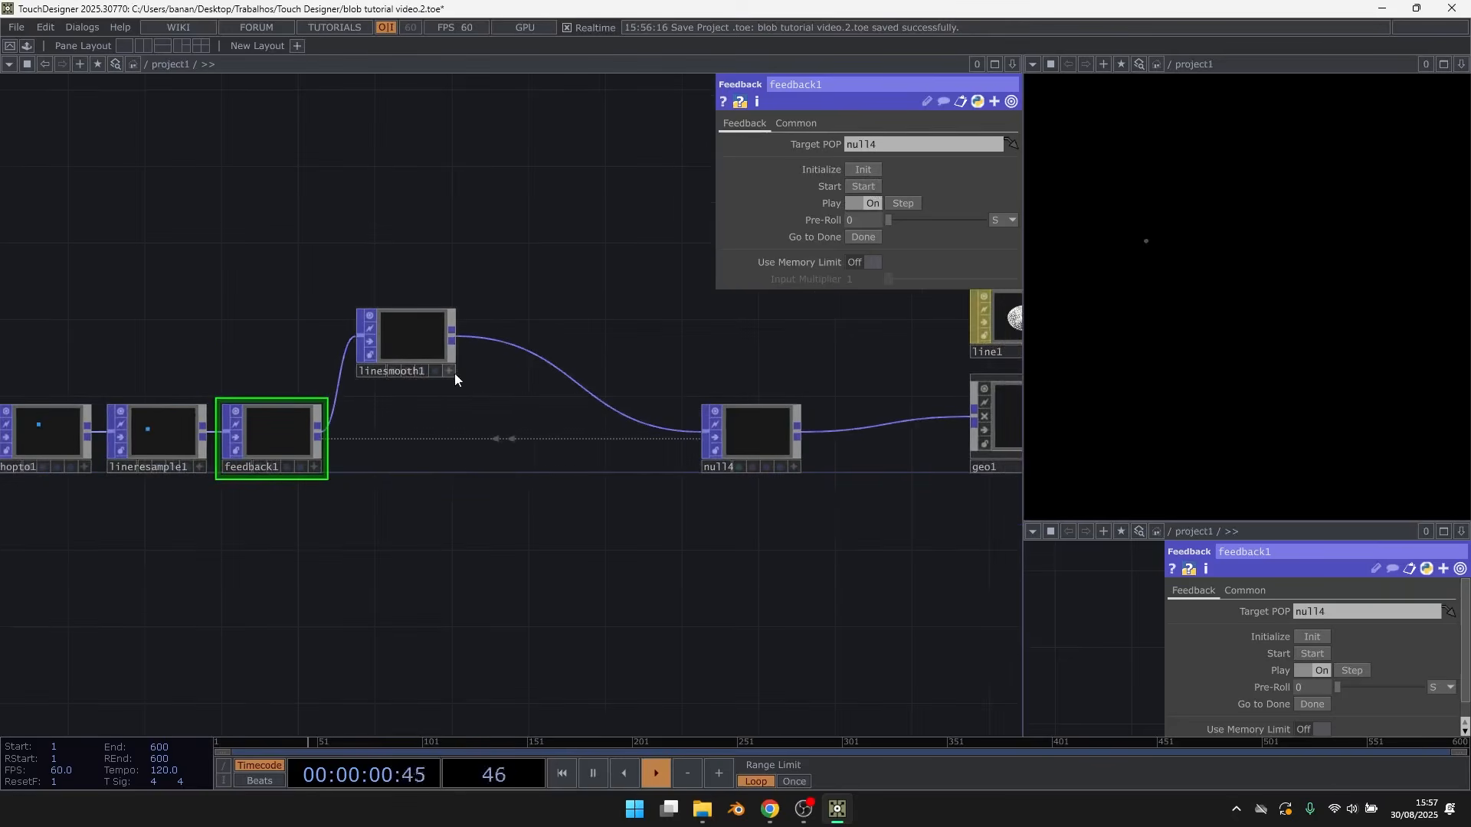
{"action": "scroll", "coordinate": [259, 405], "scroll_direction": "up", "scroll_amount": 2}
{"action": "left_click_drag", "start_coordinate": [319, 309], "coordinate": [381, 321]}
{"action": "scroll", "coordinate": [282, 459], "scroll_direction": "up", "scroll_amount": 2}
{"action": "left_click_drag", "start_coordinate": [247, 312], "coordinate": [376, 316]}
{"action": "scroll", "coordinate": [433, 343], "scroll_direction": "down", "scroll_amount": 1}
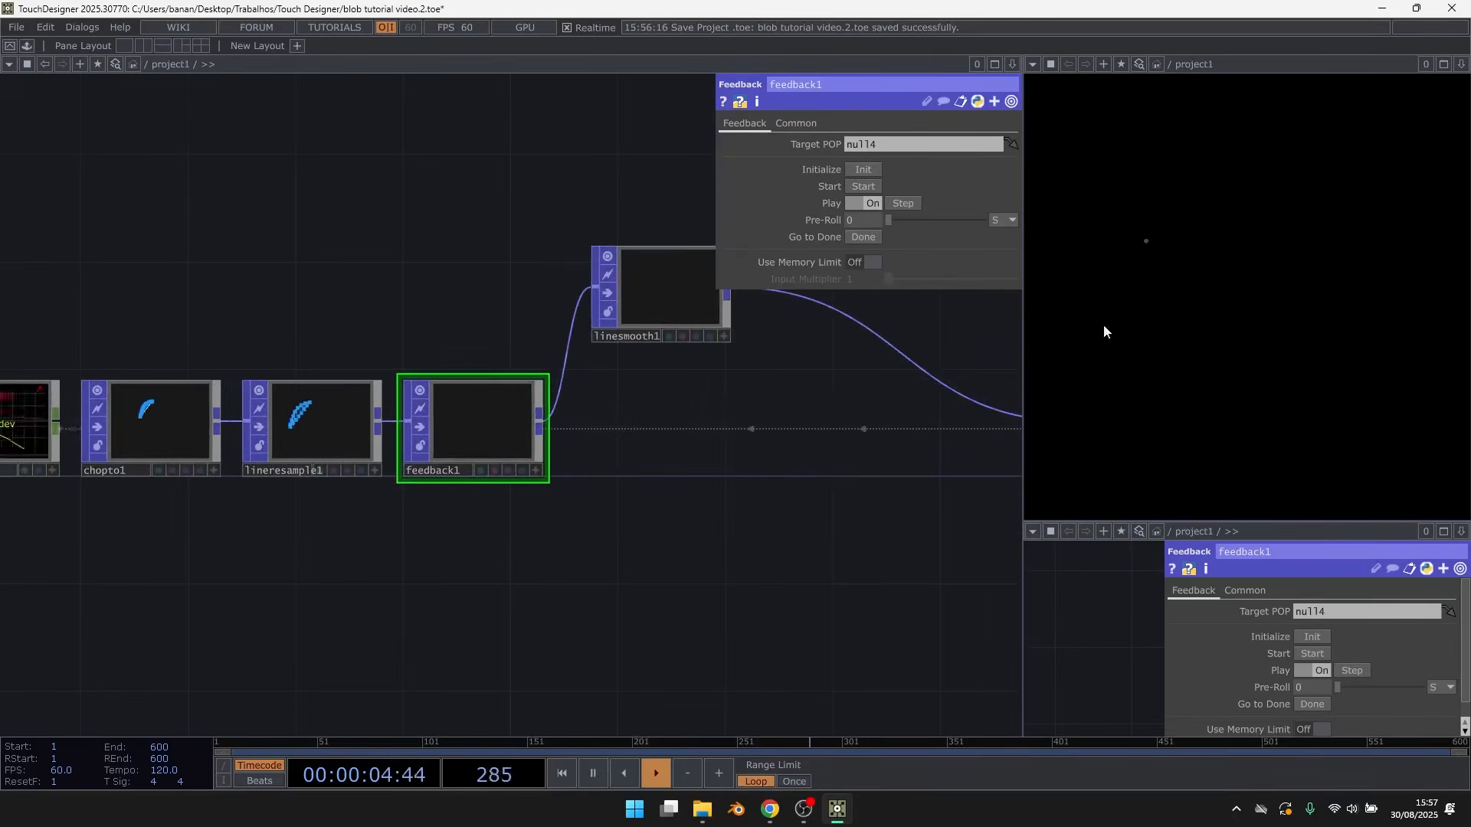
{"action": "scroll", "coordinate": [496, 419], "scroll_direction": "up", "scroll_amount": 2}
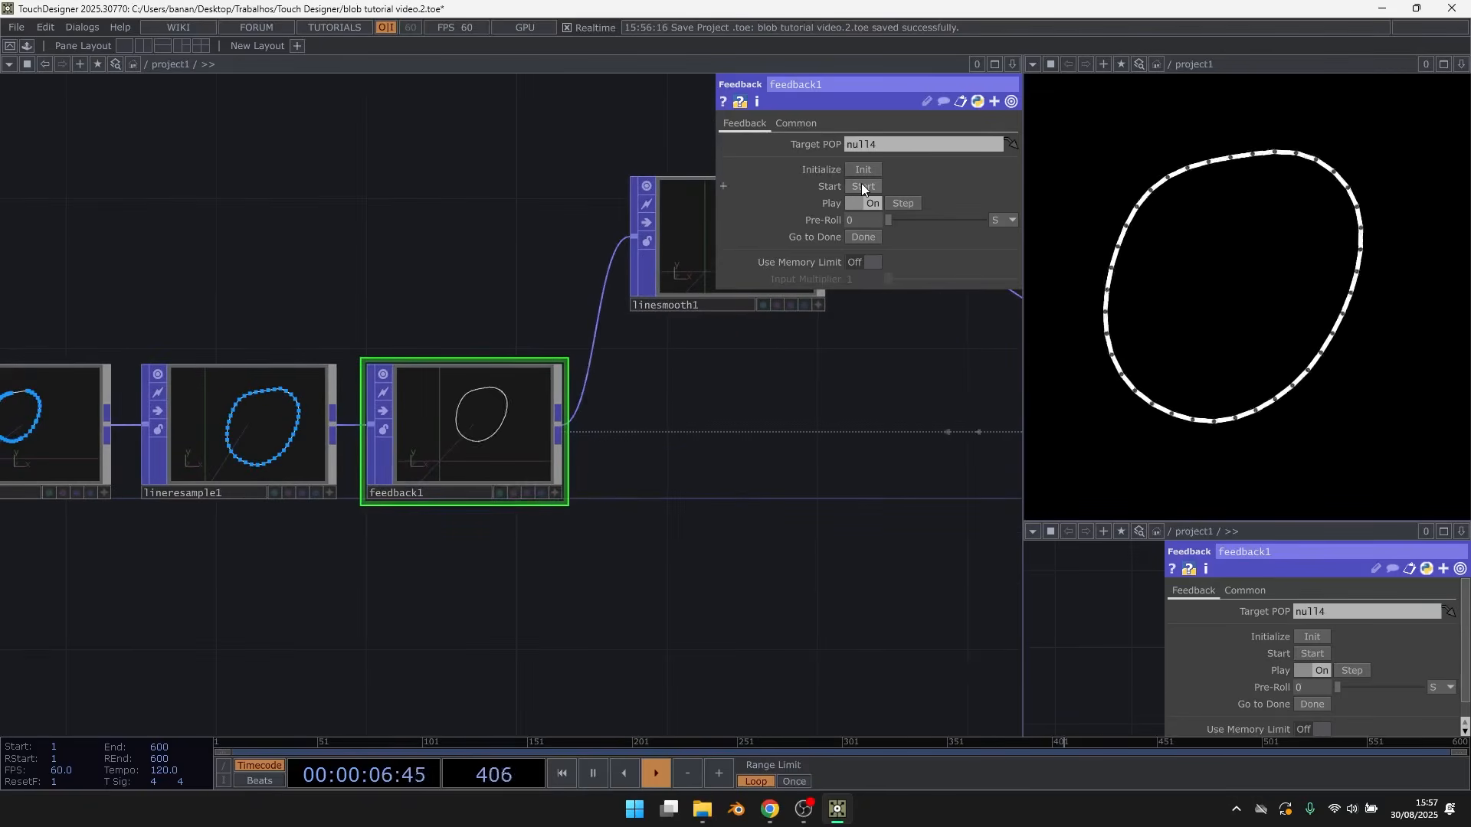
{"action": "key", "text": "space"}
Turn off Specify Point Far Color in the Line MAT and set the Point Size Multiplier to 2
{"action": "left_click_drag", "start_coordinate": [893, 440], "coordinate": [225, 503]}
{"action": "scroll", "coordinate": [224, 503], "scroll_direction": "down", "scroll_amount": 2}
{"action": "left_click_drag", "start_coordinate": [769, 349], "coordinate": [309, 365]}
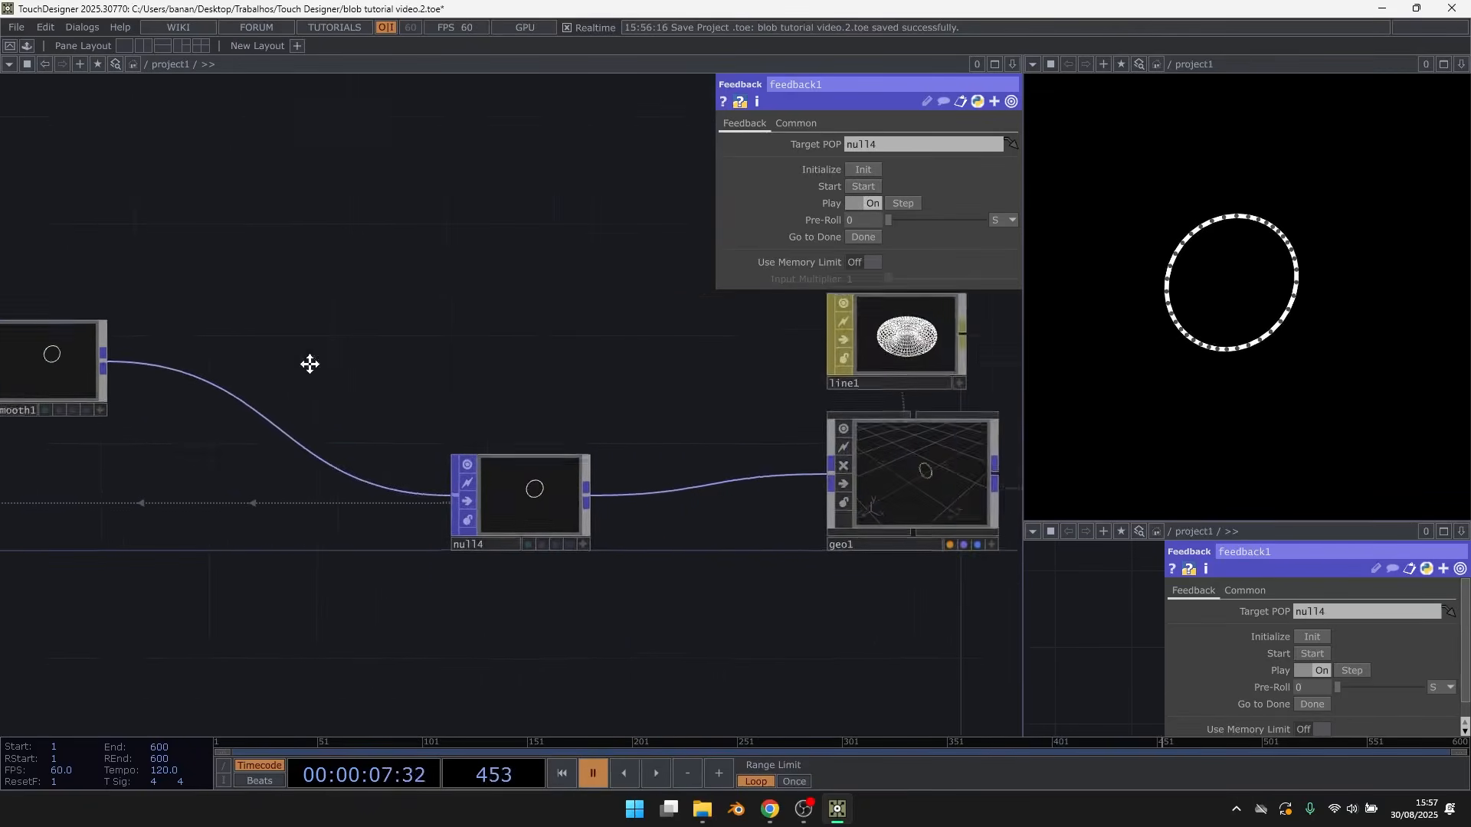
{"action": "left_click", "coordinate": [495, 352]}
{"action": "scroll", "coordinate": [512, 357], "scroll_direction": "up", "scroll_amount": 2}
{"action": "left_click_drag", "start_coordinate": [601, 376], "coordinate": [535, 378]}
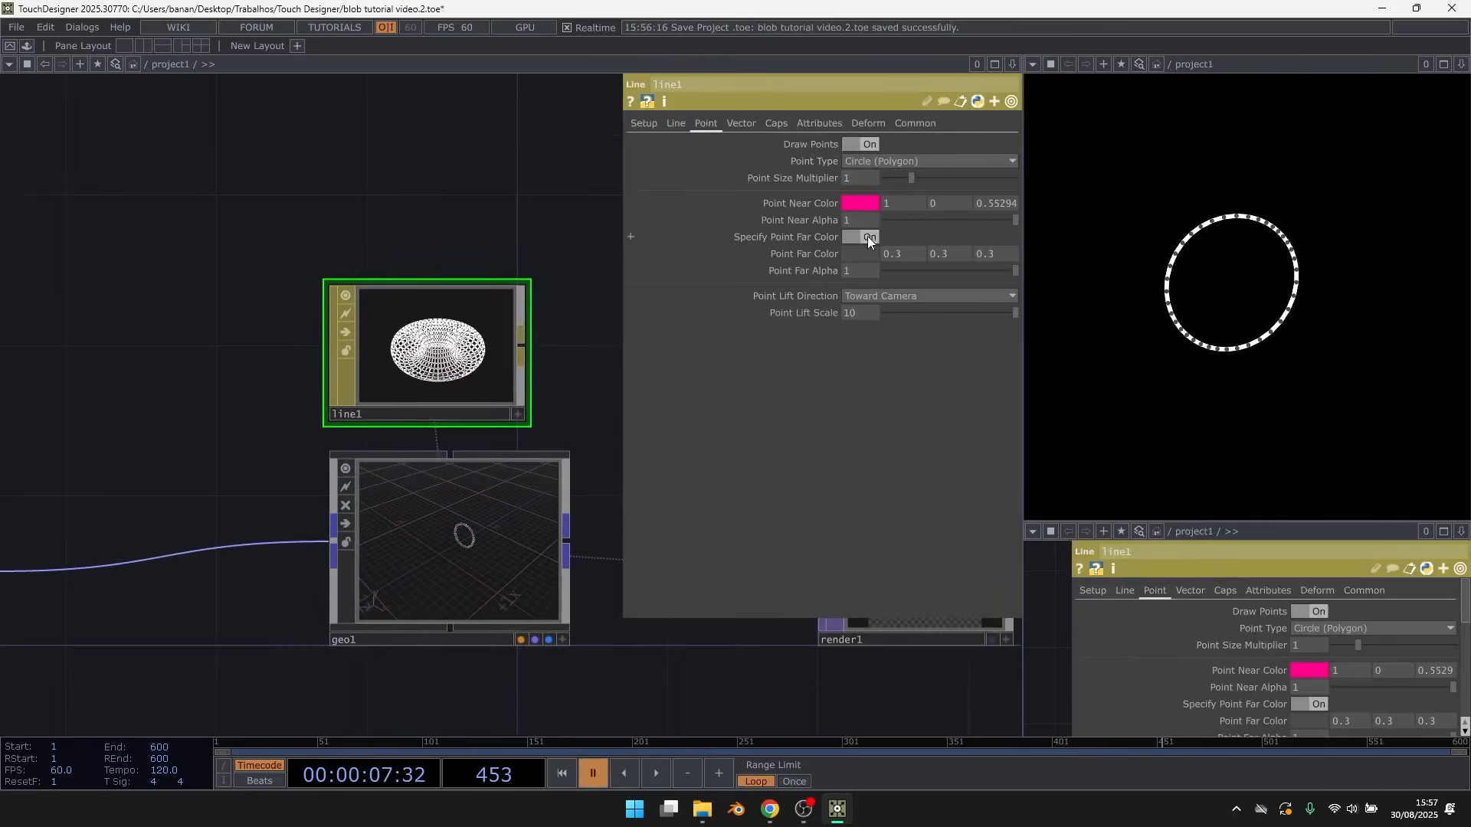
{"action": "left_click", "coordinate": [867, 237]}
{"action": "left_click", "coordinate": [867, 203]}
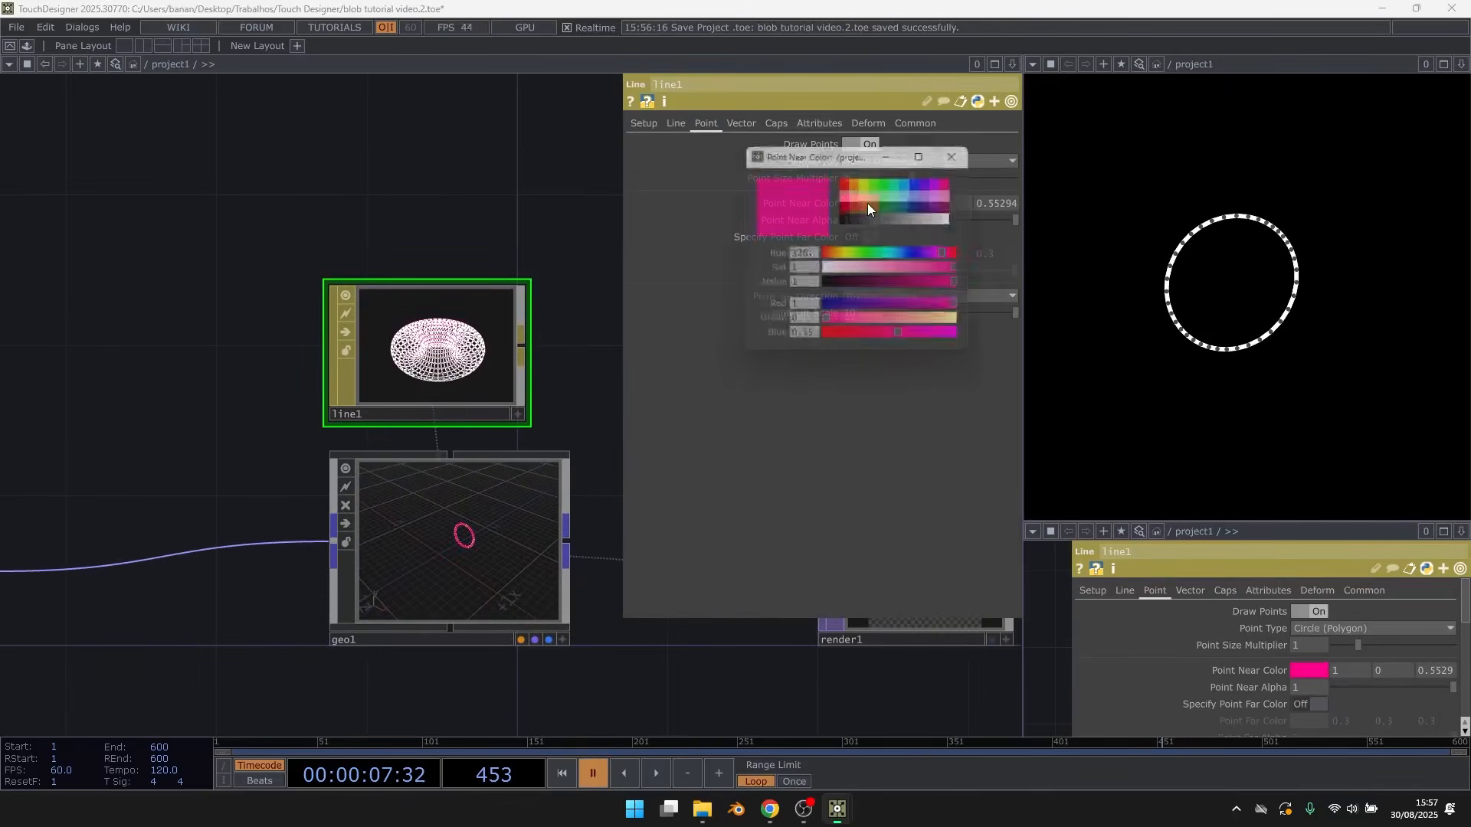
{"action": "left_click", "coordinate": [961, 153]}
{"action": "type", "text": "2"}
{"action": "key", "text": "Return"}
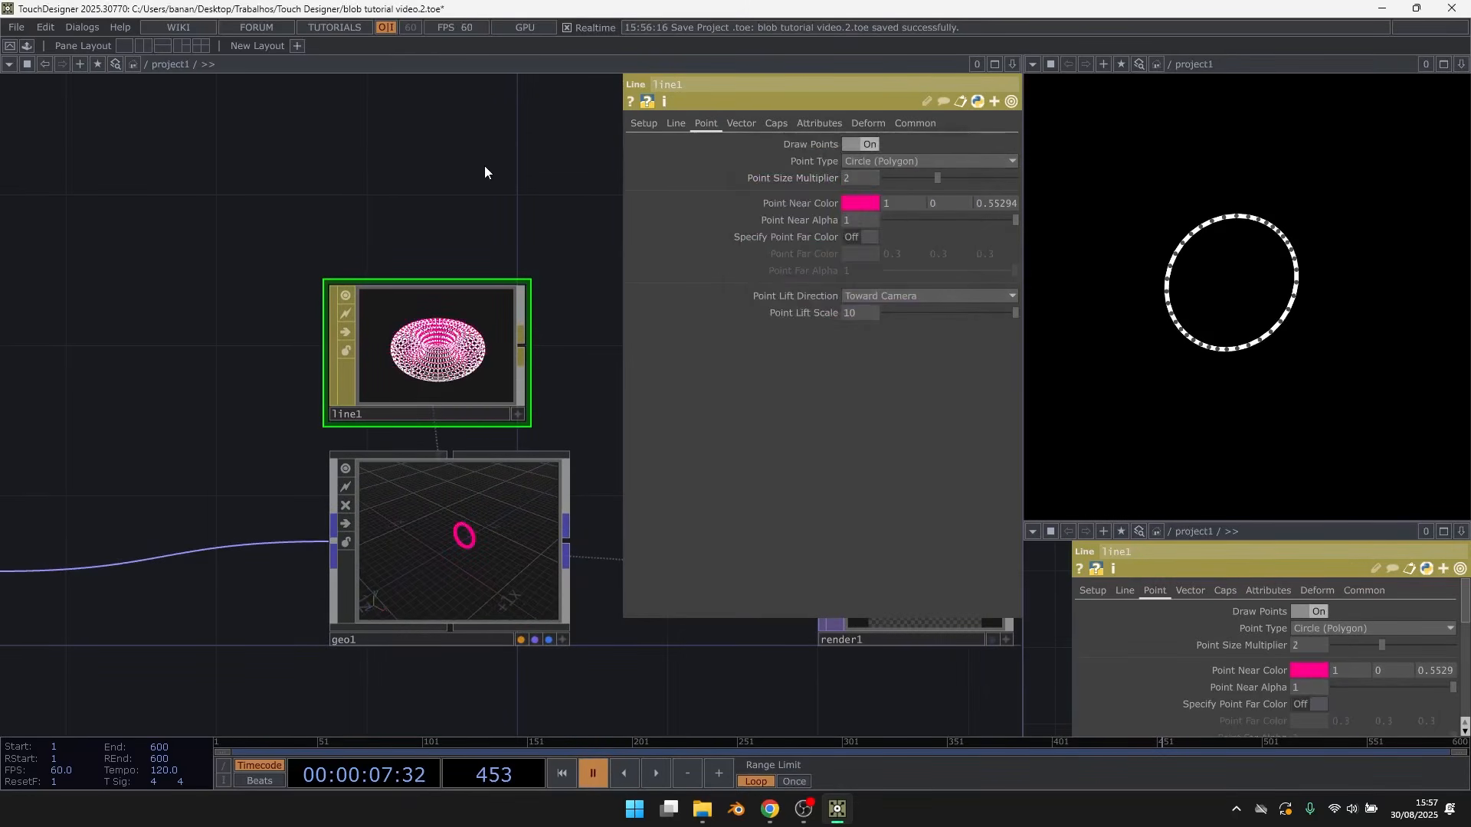
Resume timeline playback and restart the Feedback POP to watch the enlarged pink points as the shape smooths
{"action": "key", "text": "space"}
{"action": "scroll", "coordinate": [545, 196], "scroll_direction": "down", "scroll_amount": 3}
{"action": "left_click_drag", "start_coordinate": [317, 243], "coordinate": [601, 310]}
{"action": "scroll", "coordinate": [9, 363], "scroll_direction": "up", "scroll_amount": 3}
{"action": "left_click", "coordinate": [286, 407]}
{"action": "left_click", "coordinate": [861, 192]}
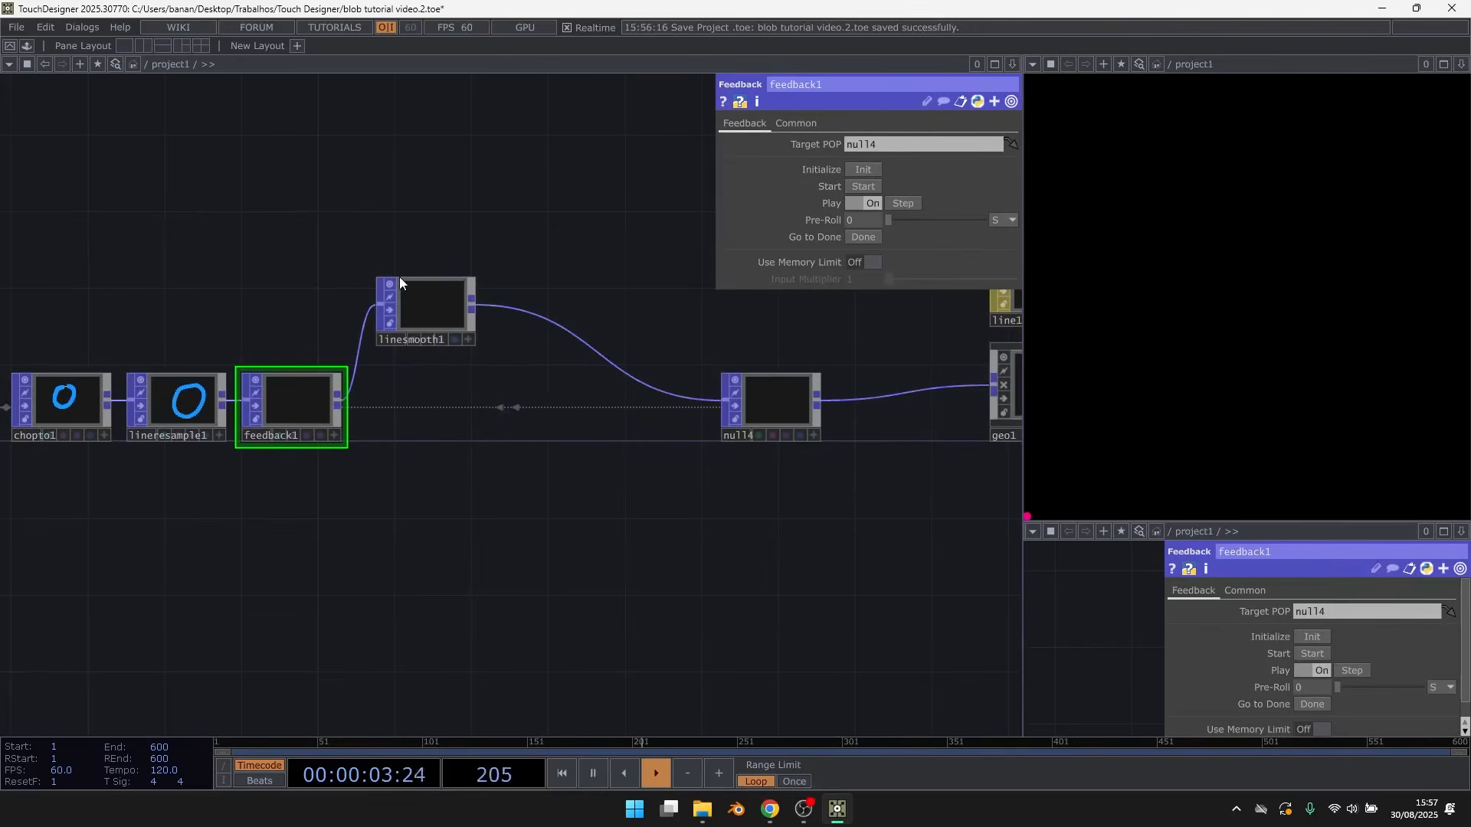
Draw another closed shape and compare the curve in the Line Resample and Feedback POP viewers
{"action": "left_click_drag", "start_coordinate": [533, 554], "coordinate": [766, 544]}
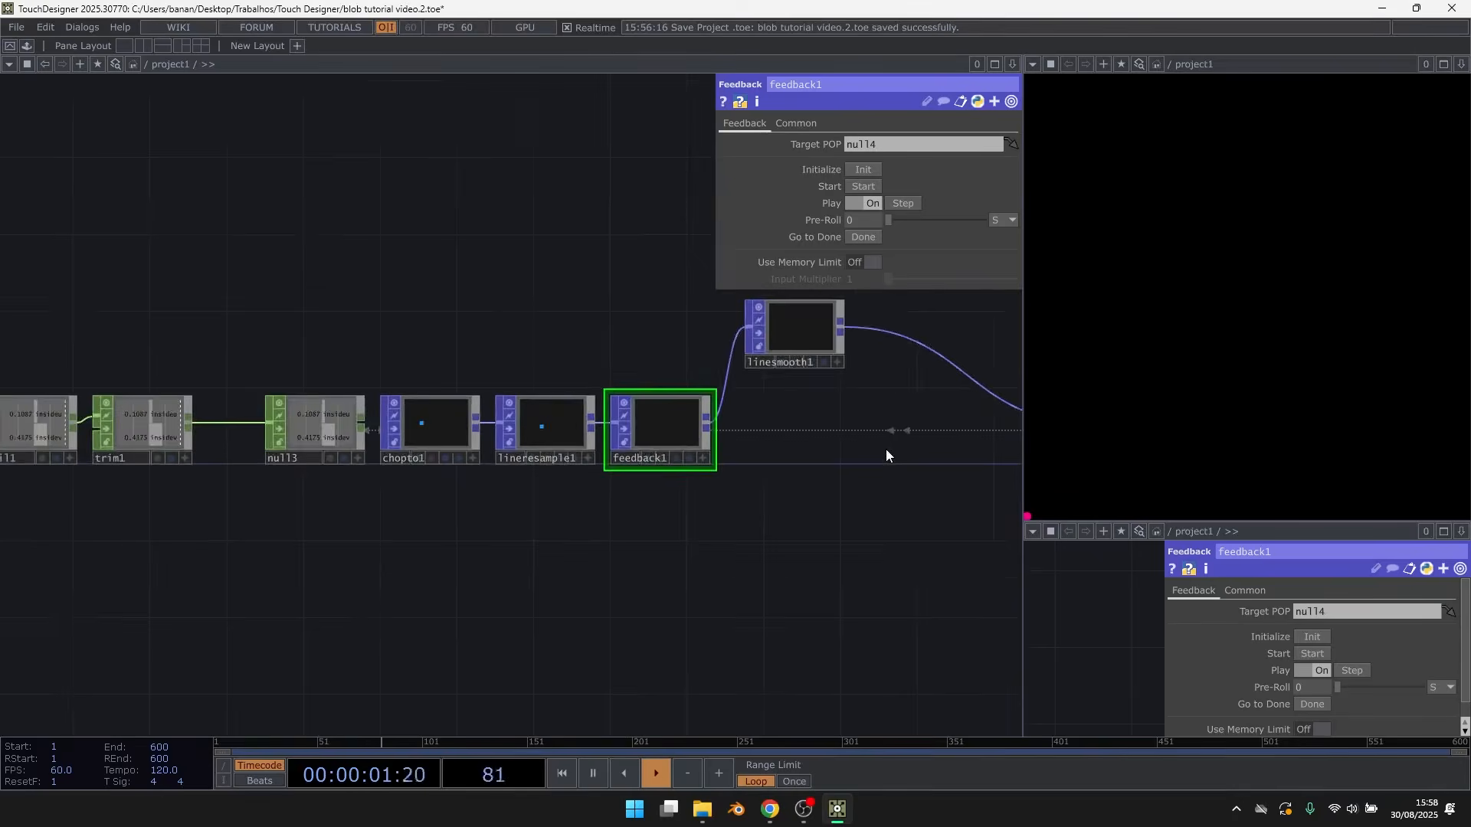
{"action": "scroll", "coordinate": [886, 449], "scroll_direction": "up", "scroll_amount": 2}
{"action": "scroll", "coordinate": [423, 458], "scroll_direction": "up", "scroll_amount": 2}
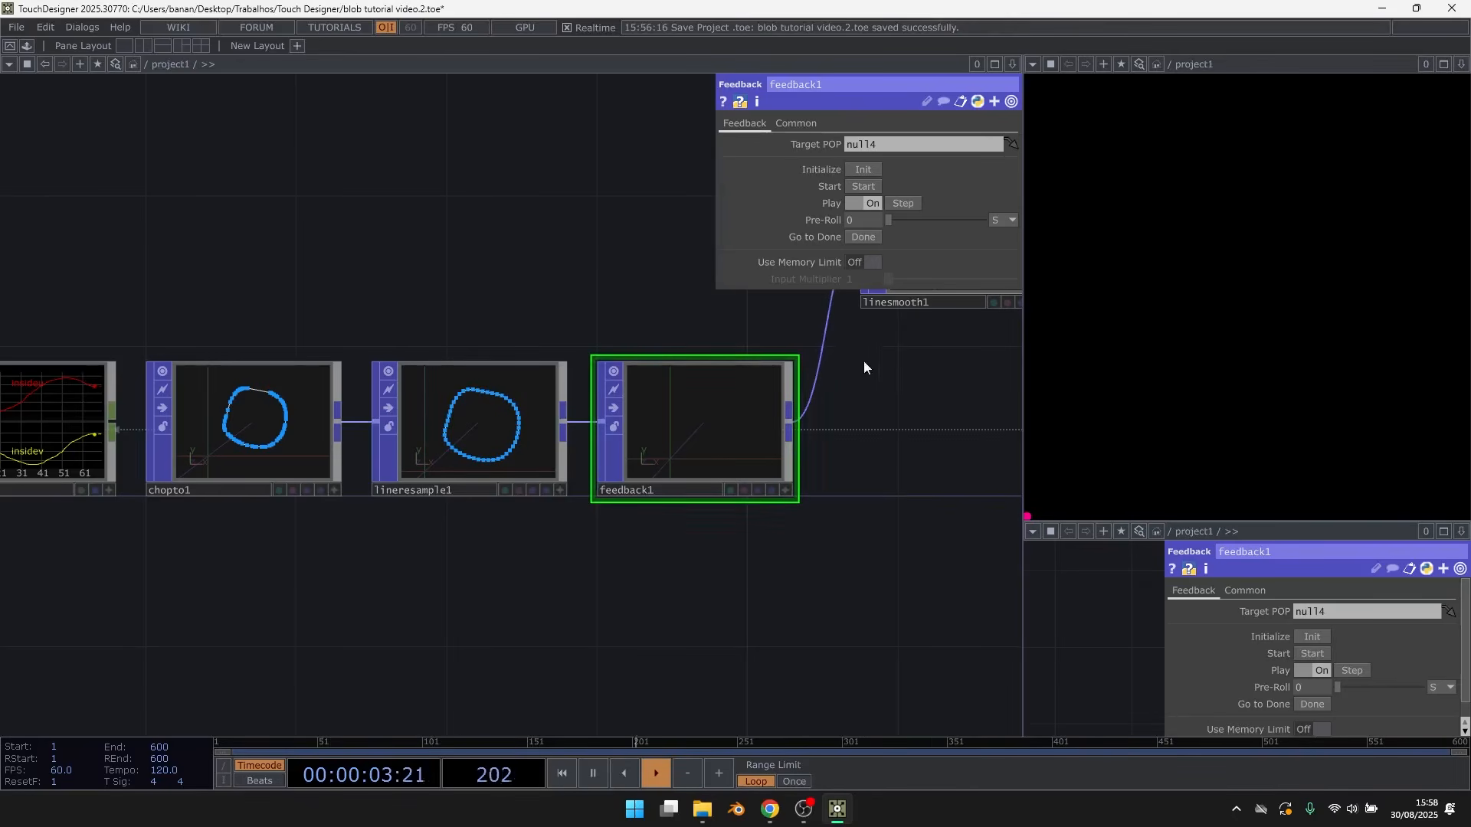
Add a Switch POP in the empty area below the smoothing feedback loop
{"action": "scroll", "coordinate": [881, 385], "scroll_direction": "down", "scroll_amount": 3}
{"action": "left_click_drag", "start_coordinate": [550, 515], "coordinate": [492, 535]}
{"action": "left_click_drag", "start_coordinate": [694, 467], "coordinate": [460, 471]}
{"action": "left_click_drag", "start_coordinate": [577, 475], "coordinate": [385, 493]}
{"action": "left_click_drag", "start_coordinate": [522, 510], "coordinate": [488, 522]}
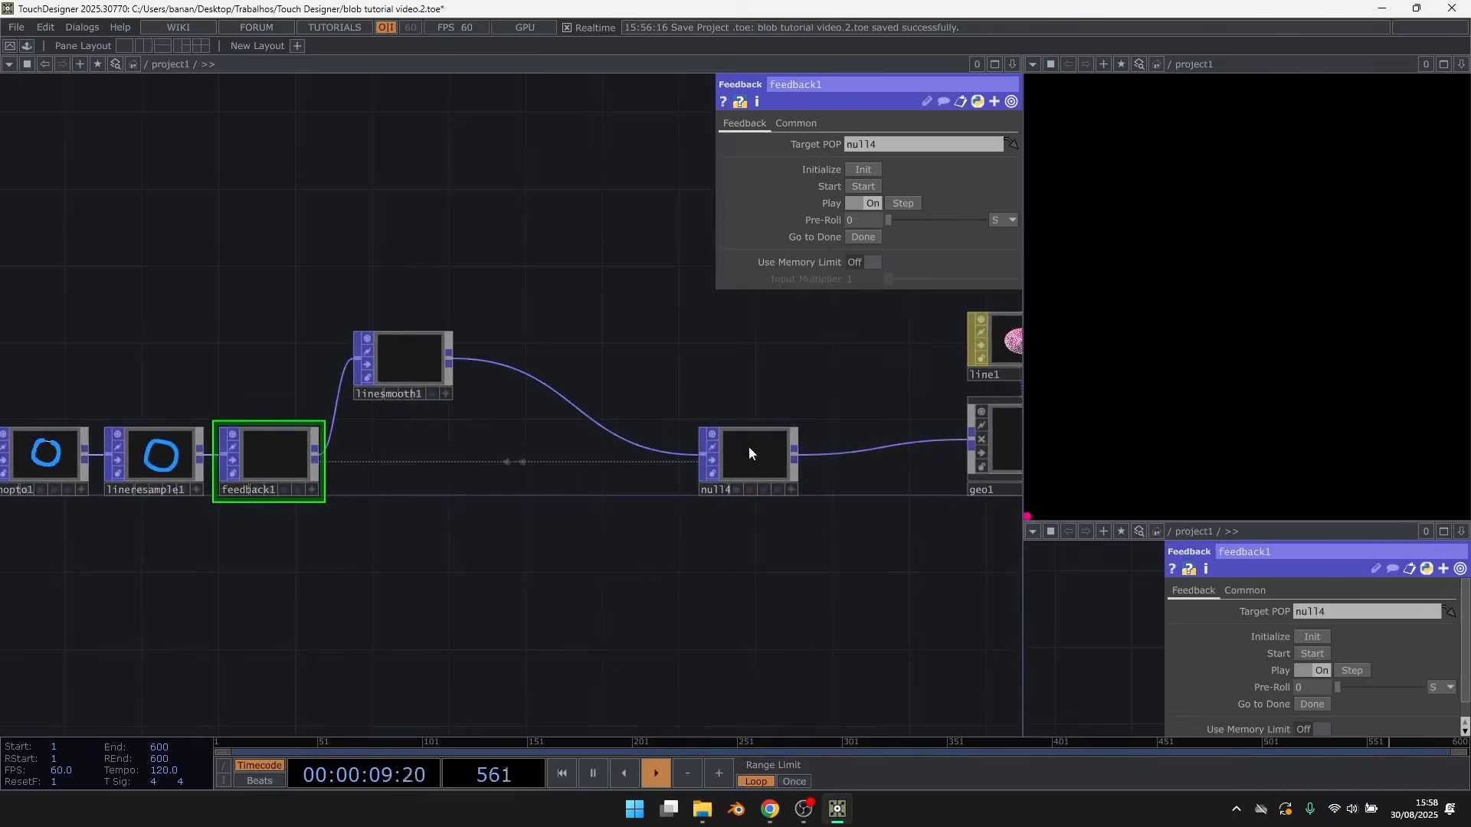
{"action": "key", "text": "Tab"}
{"action": "type", "text": "sw"}
{"action": "left_click", "coordinate": [613, 738]}
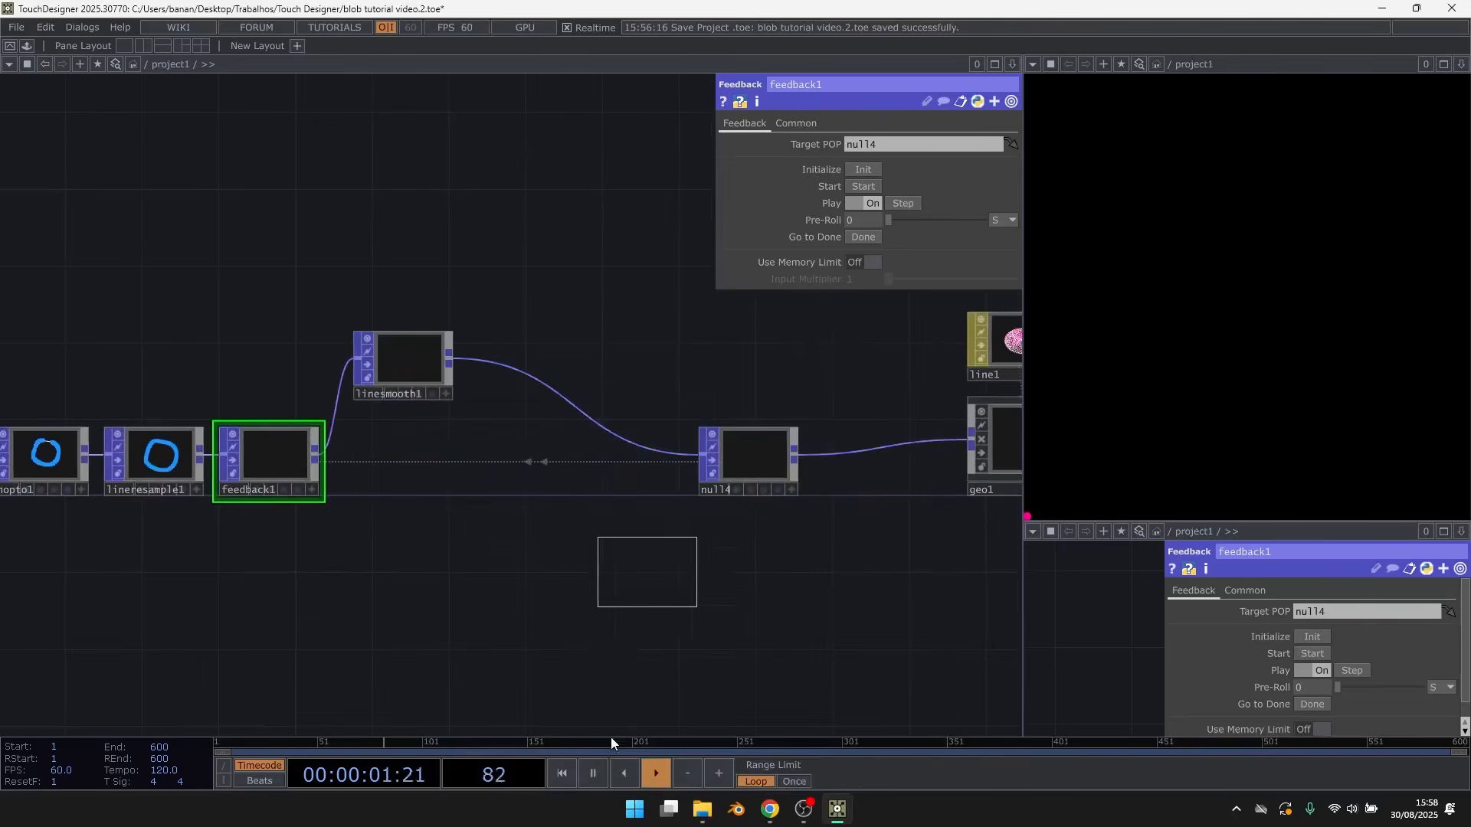
{"action": "left_click", "coordinate": [634, 540]}
Move the Feedback, Line Smooth and null4 nodes together above the main row of the network
{"action": "left_click_drag", "start_coordinate": [439, 582], "coordinate": [384, 622]}
{"action": "right_click_drag", "start_coordinate": [240, 284], "coordinate": [723, 511]}
{"action": "left_click_drag", "start_coordinate": [725, 498], "coordinate": [722, 439]}
{"action": "left_click", "coordinate": [497, 511]}
{"action": "scroll", "coordinate": [188, 519], "scroll_direction": "up", "scroll_amount": 3}
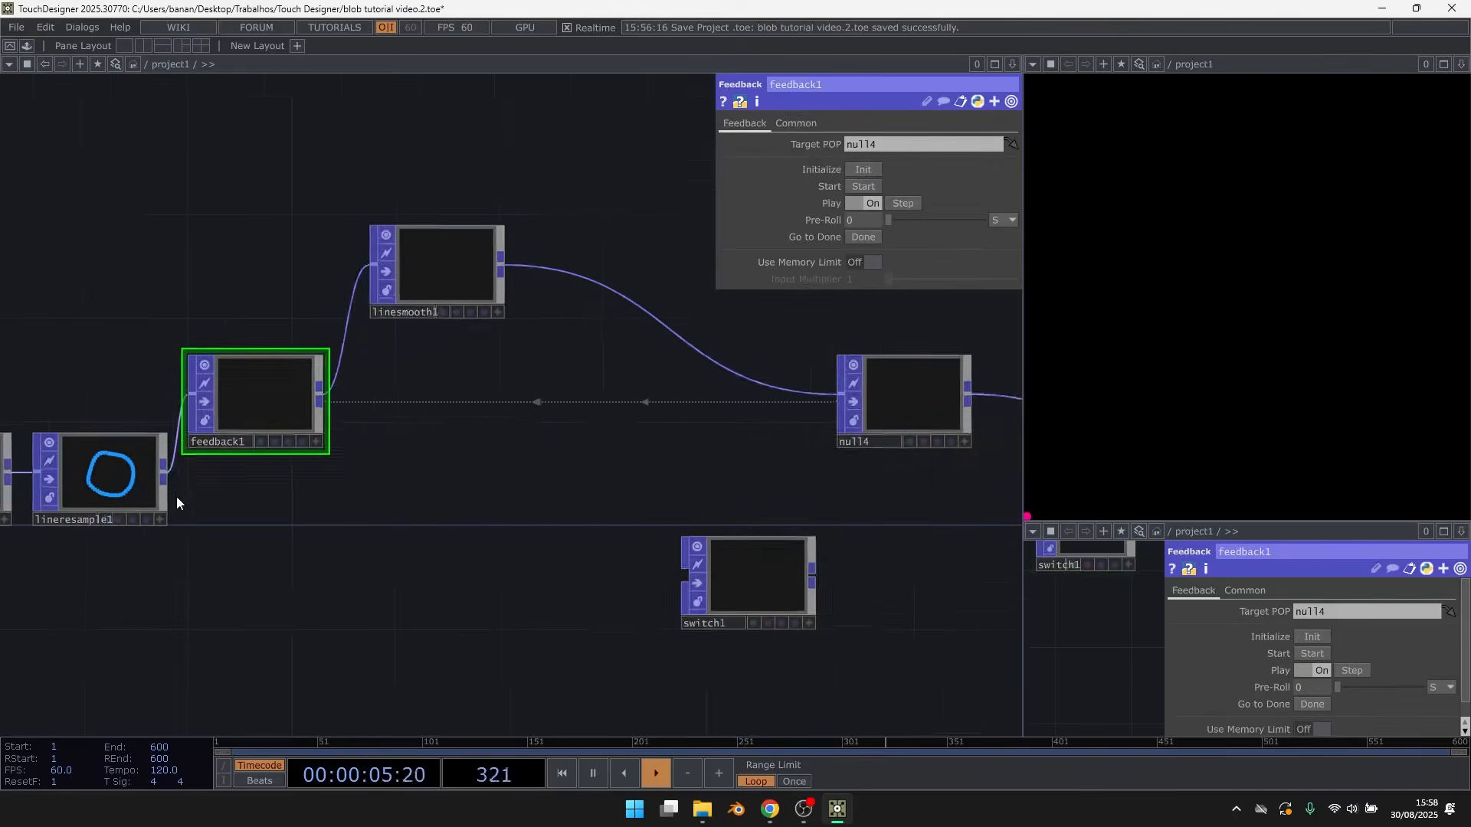
Wire lineresample1 as the first input and null4 as the second input of the Switch POP
{"action": "left_click_drag", "start_coordinate": [172, 471], "coordinate": [451, 575]}
{"action": "left_click_drag", "start_coordinate": [559, 560], "coordinate": [858, 573]}
{"action": "left_click_drag", "start_coordinate": [783, 374], "coordinate": [767, 595]}
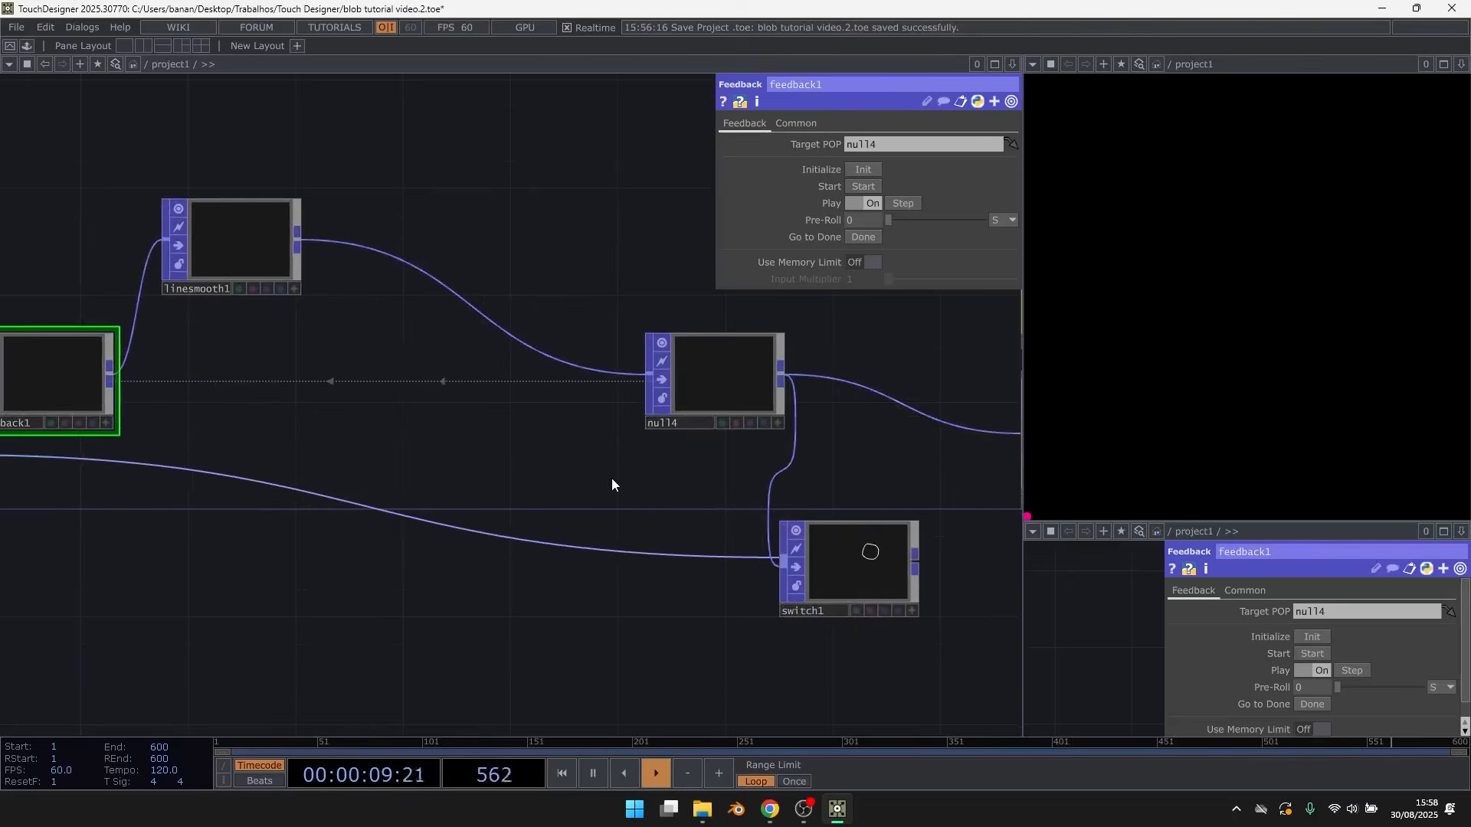
Connect the Switch POP's output to geo1 and place the Switch between null4 and geo1
{"action": "scroll", "coordinate": [611, 478], "scroll_direction": "down", "scroll_amount": 3}
{"action": "left_click_drag", "start_coordinate": [831, 548], "coordinate": [750, 551]}
{"action": "left_click_drag", "start_coordinate": [779, 453], "coordinate": [780, 450]}
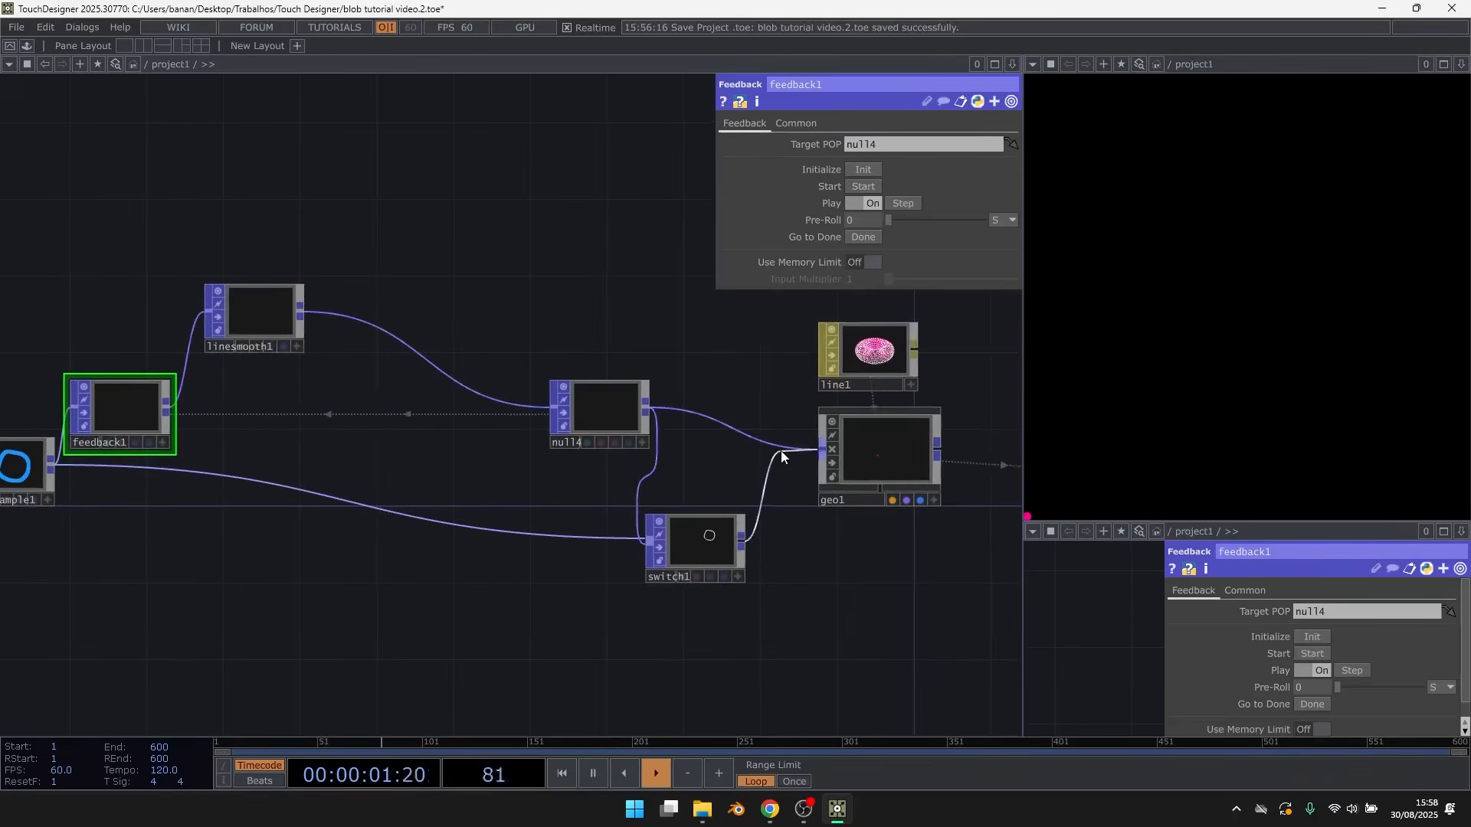
{"action": "mouse_move", "coordinate": [711, 540]}
{"action": "left_mouse_down"}
{"action": "mouse_move", "coordinate": [746, 501]}
{"action": "mouse_move", "coordinate": [748, 463]}
{"action": "left_mouse_up"}
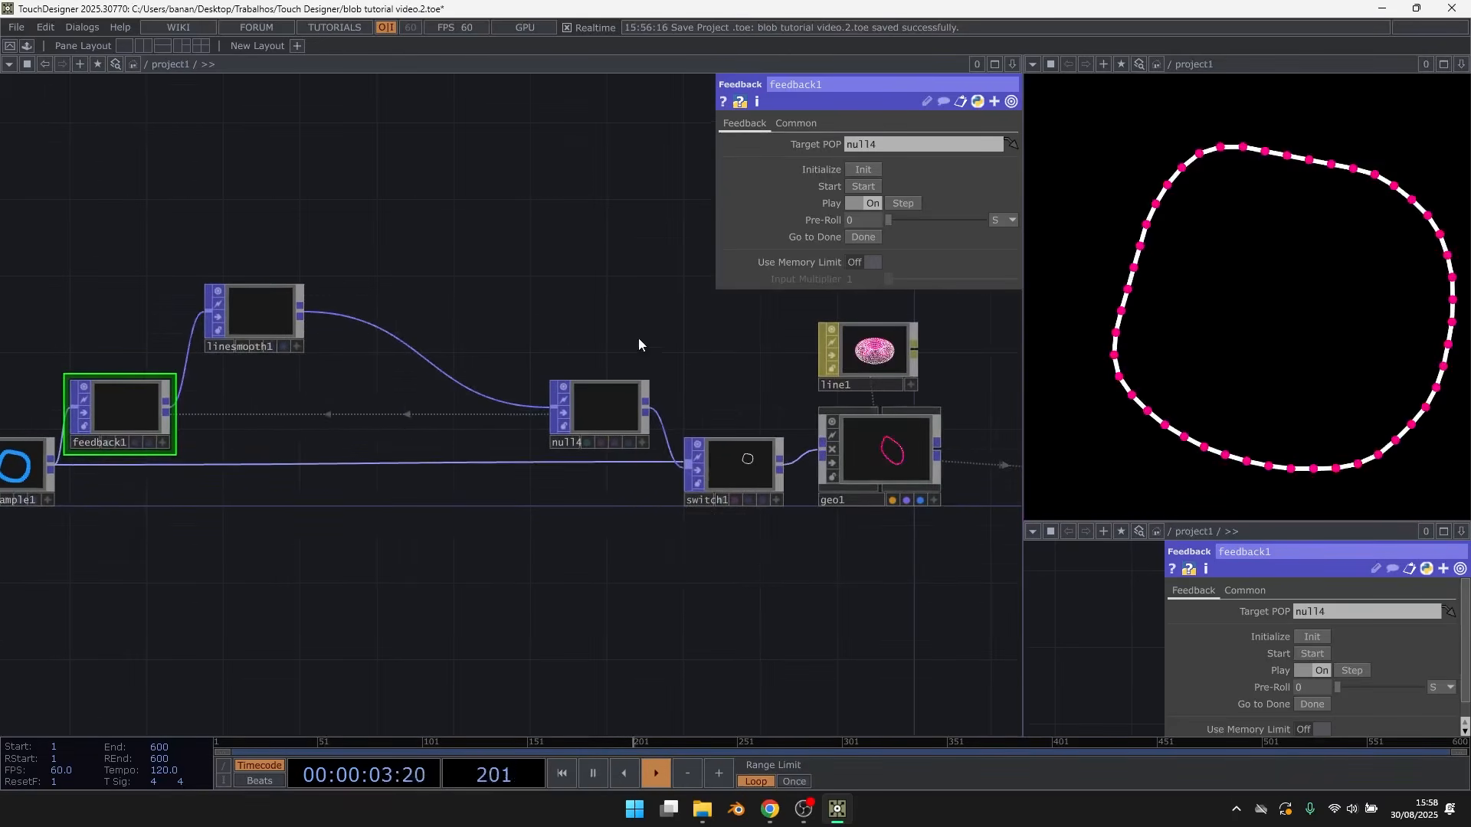
Draw a closed shape to test the Switch POP, check its Index setting and restart the Feedback POP
{"action": "left_click_drag", "start_coordinate": [638, 337], "coordinate": [689, 346]}
{"action": "mouse_move", "coordinate": [1270, 151]}
{"action": "left_mouse_down"}
{"action": "mouse_move", "coordinate": [1236, 149]}
{"action": "mouse_move", "coordinate": [1167, 181]}
{"action": "mouse_move", "coordinate": [1290, 394]}
{"action": "mouse_move", "coordinate": [1375, 203]}
{"action": "mouse_move", "coordinate": [1349, 165]}
{"action": "left_mouse_up"}
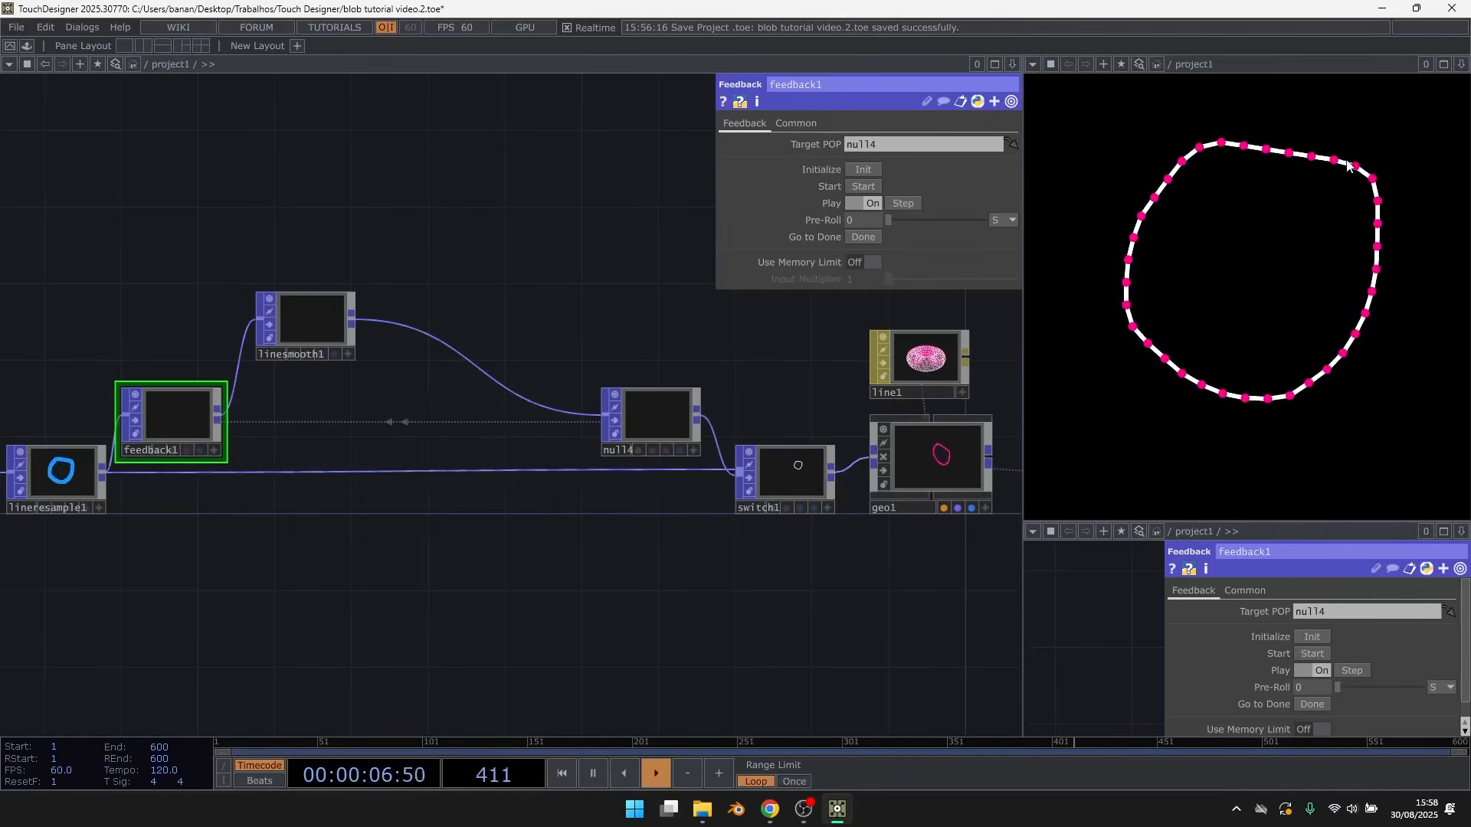
{"action": "left_click", "coordinate": [798, 469]}
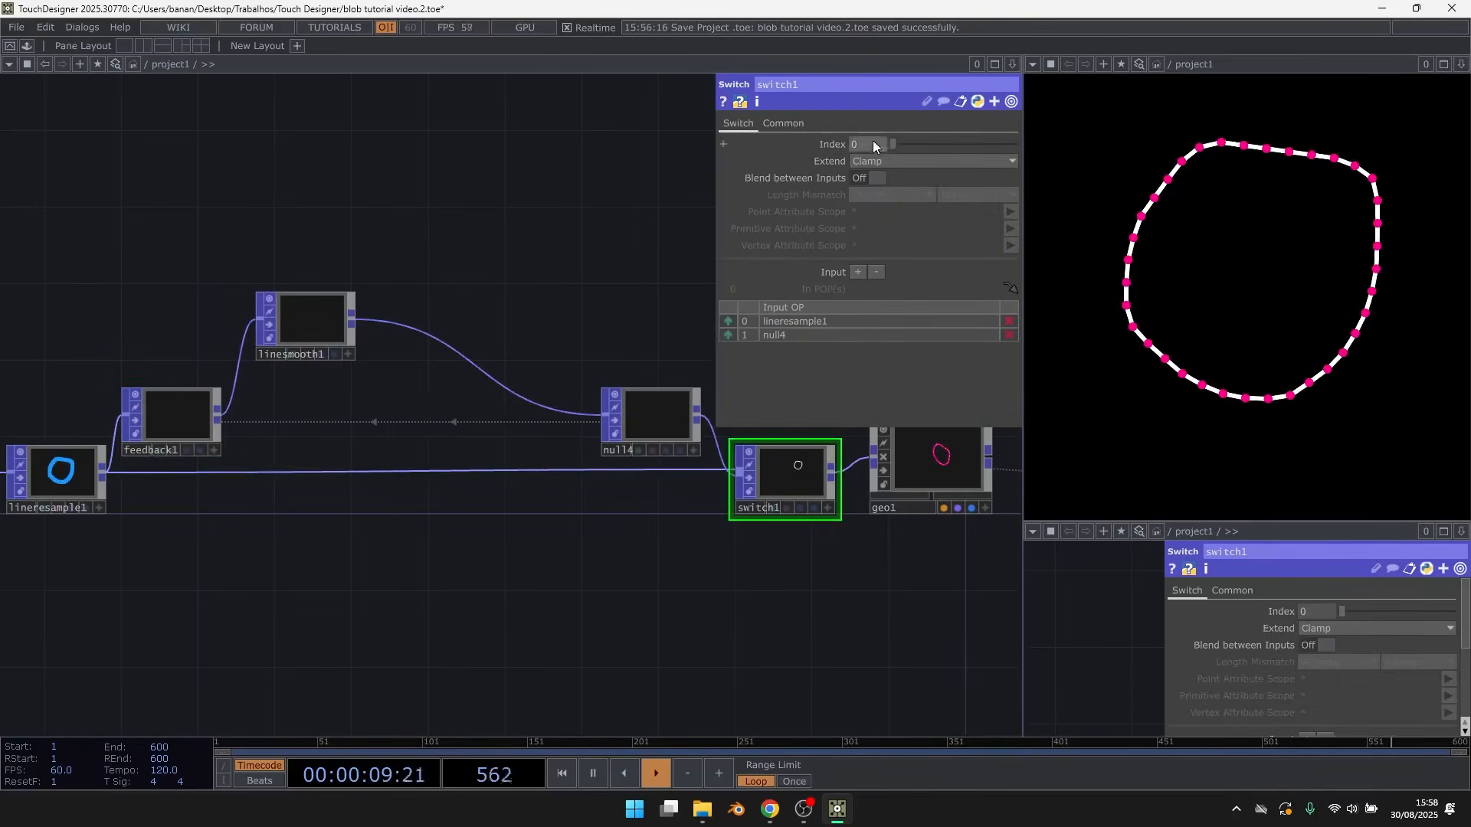
{"action": "left_click", "coordinate": [173, 425]}
{"action": "left_click", "coordinate": [875, 186]}
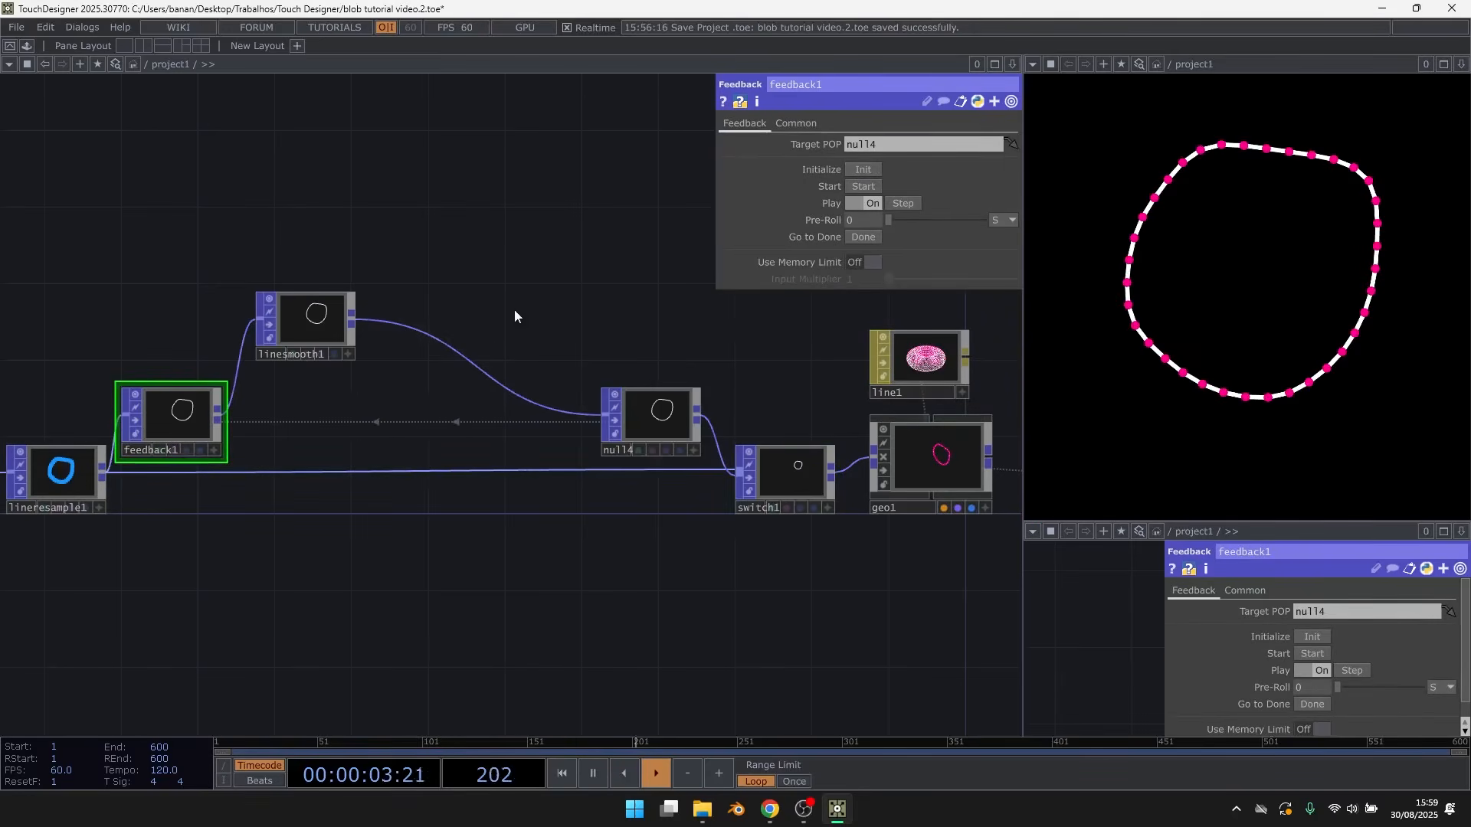
{"action": "left_click_drag", "start_coordinate": [514, 310], "coordinate": [651, 315]}
{"action": "left_click_drag", "start_coordinate": [504, 418], "coordinate": [588, 406]}
{"action": "left_click_drag", "start_coordinate": [460, 515], "coordinate": [822, 477]}
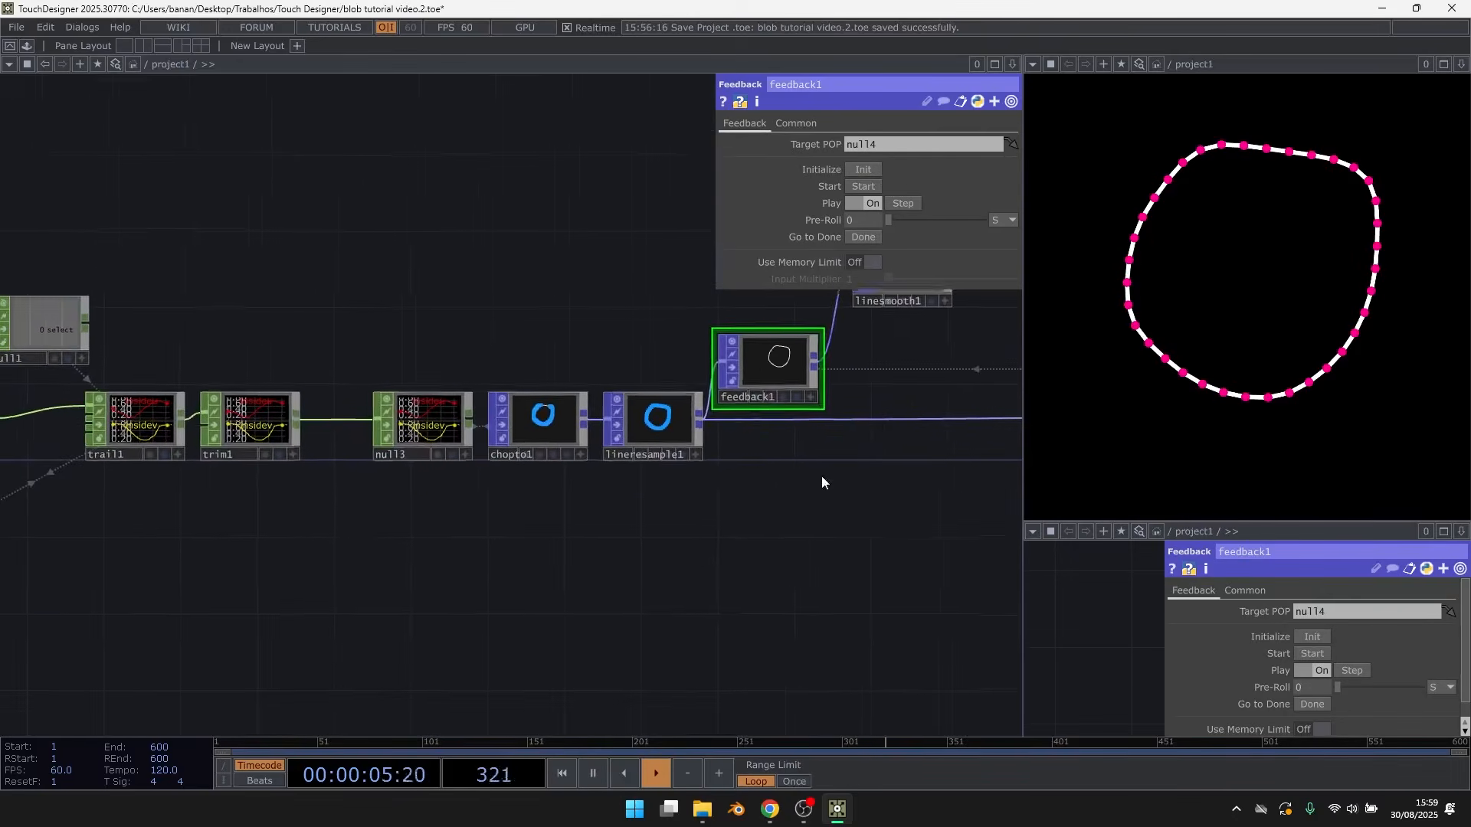
{"action": "left_click_drag", "start_coordinate": [600, 520], "coordinate": [779, 511]}
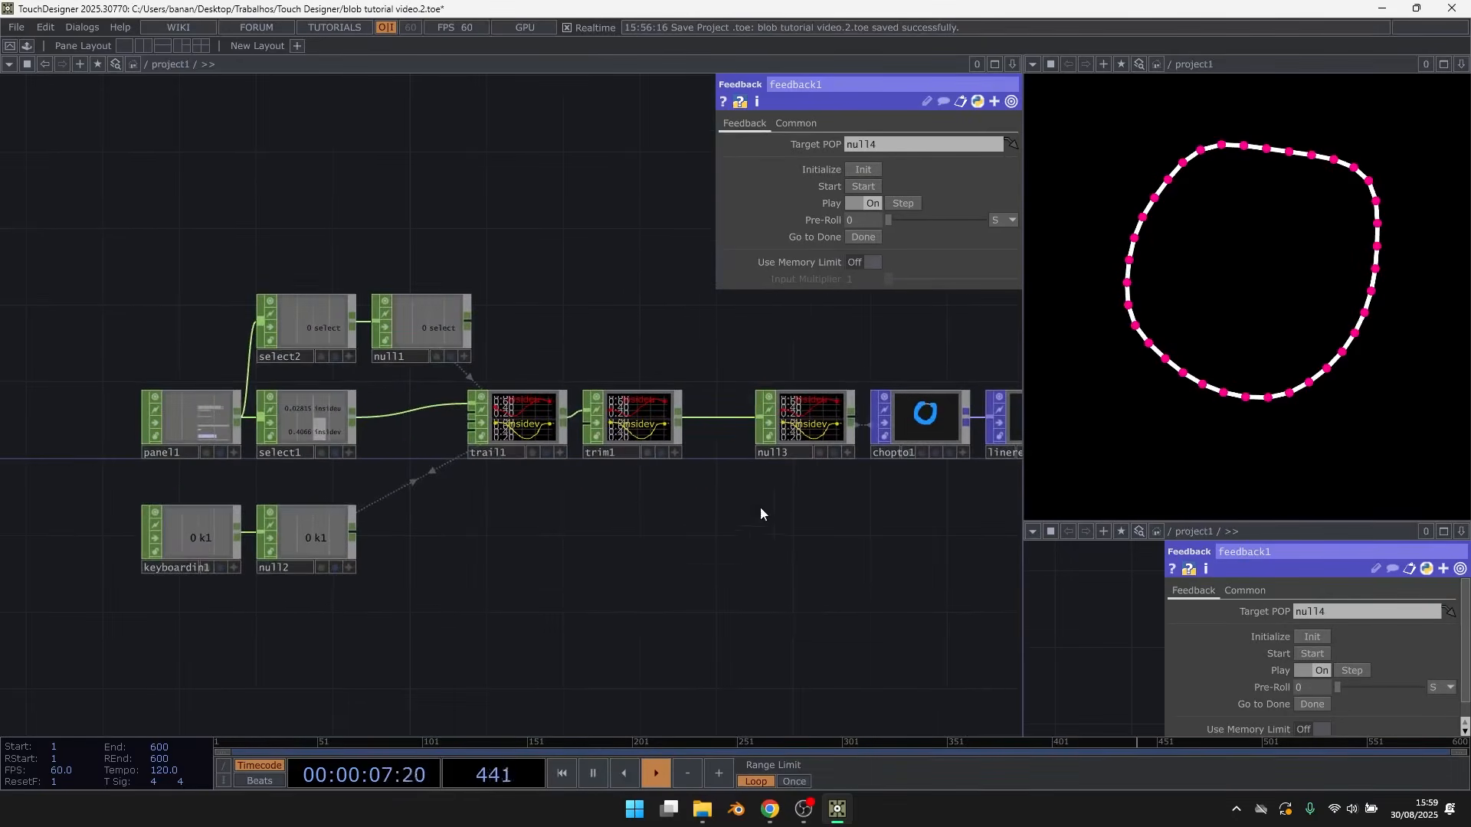
{"action": "scroll", "coordinate": [418, 480], "scroll_direction": "up", "scroll_amount": 2}
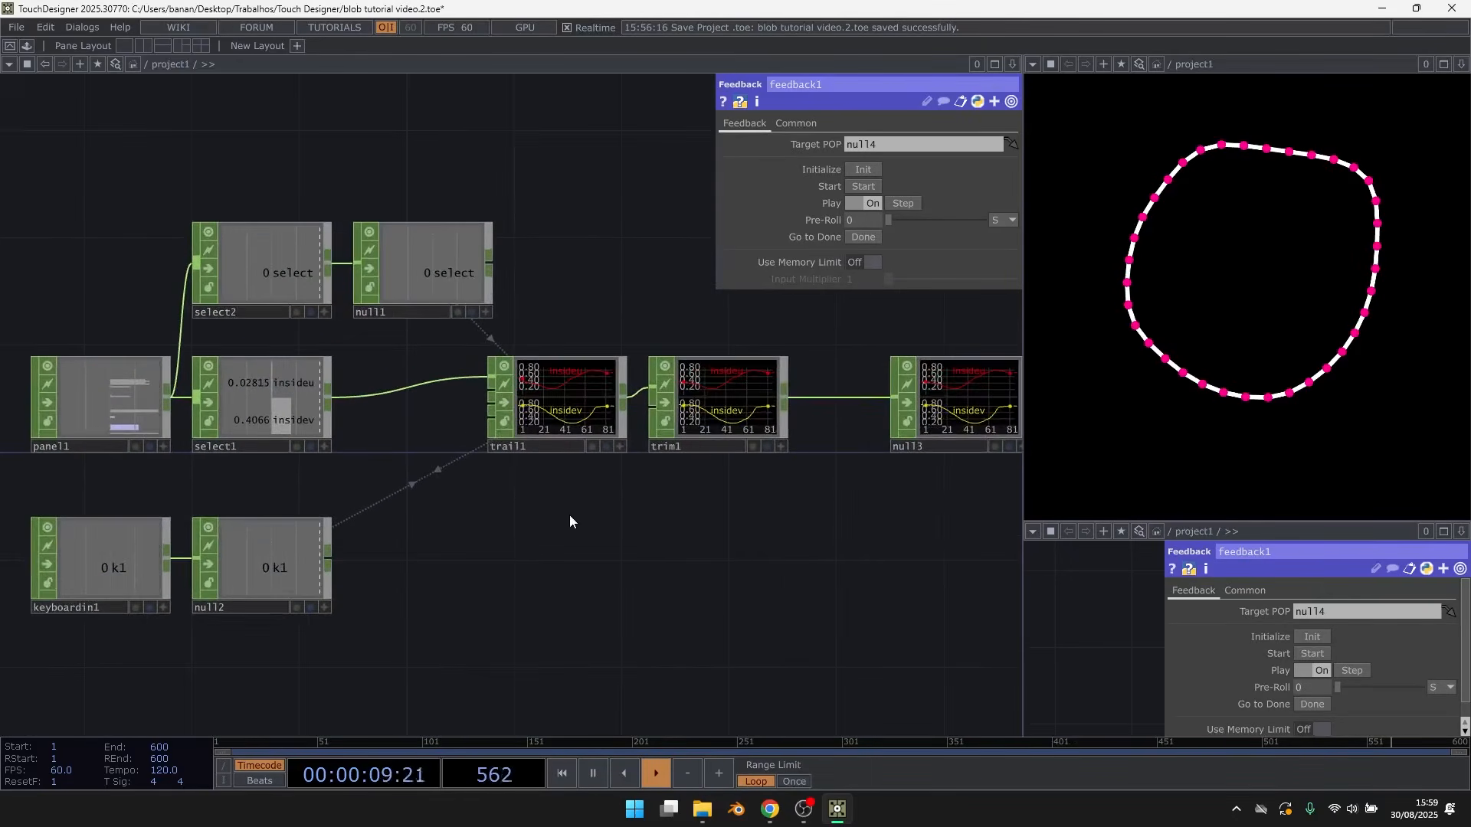
{"action": "left_click", "coordinate": [285, 291]}
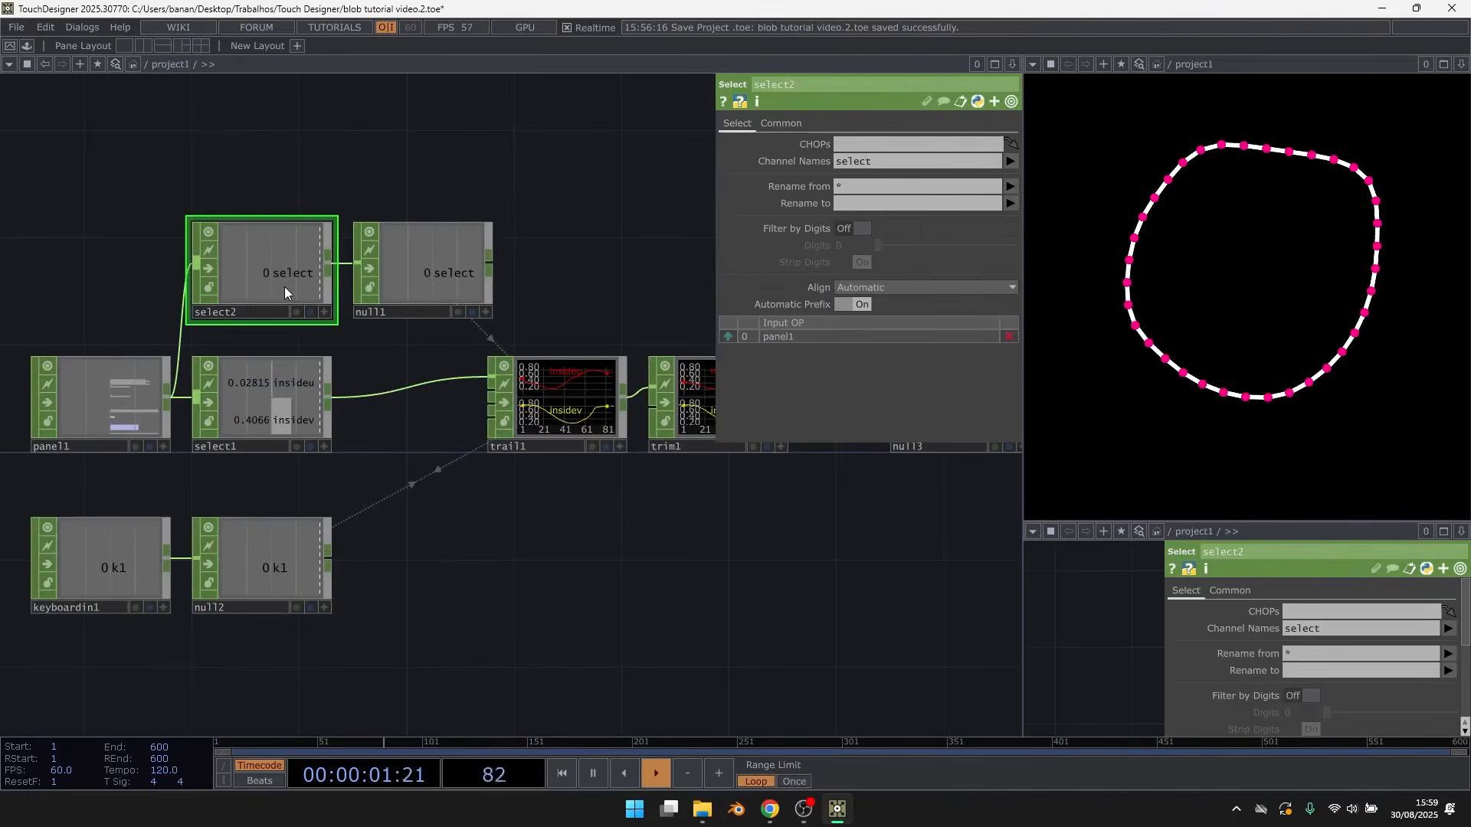
{"action": "key", "text": "ctrl+c"}
{"action": "key", "text": "ctrl+v"}
{"action": "left_click_drag", "start_coordinate": [268, 430], "coordinate": [723, 590]}
{"action": "left_click_drag", "start_coordinate": [526, 591], "coordinate": [367, 578]}
{"action": "key", "text": "Delete"}
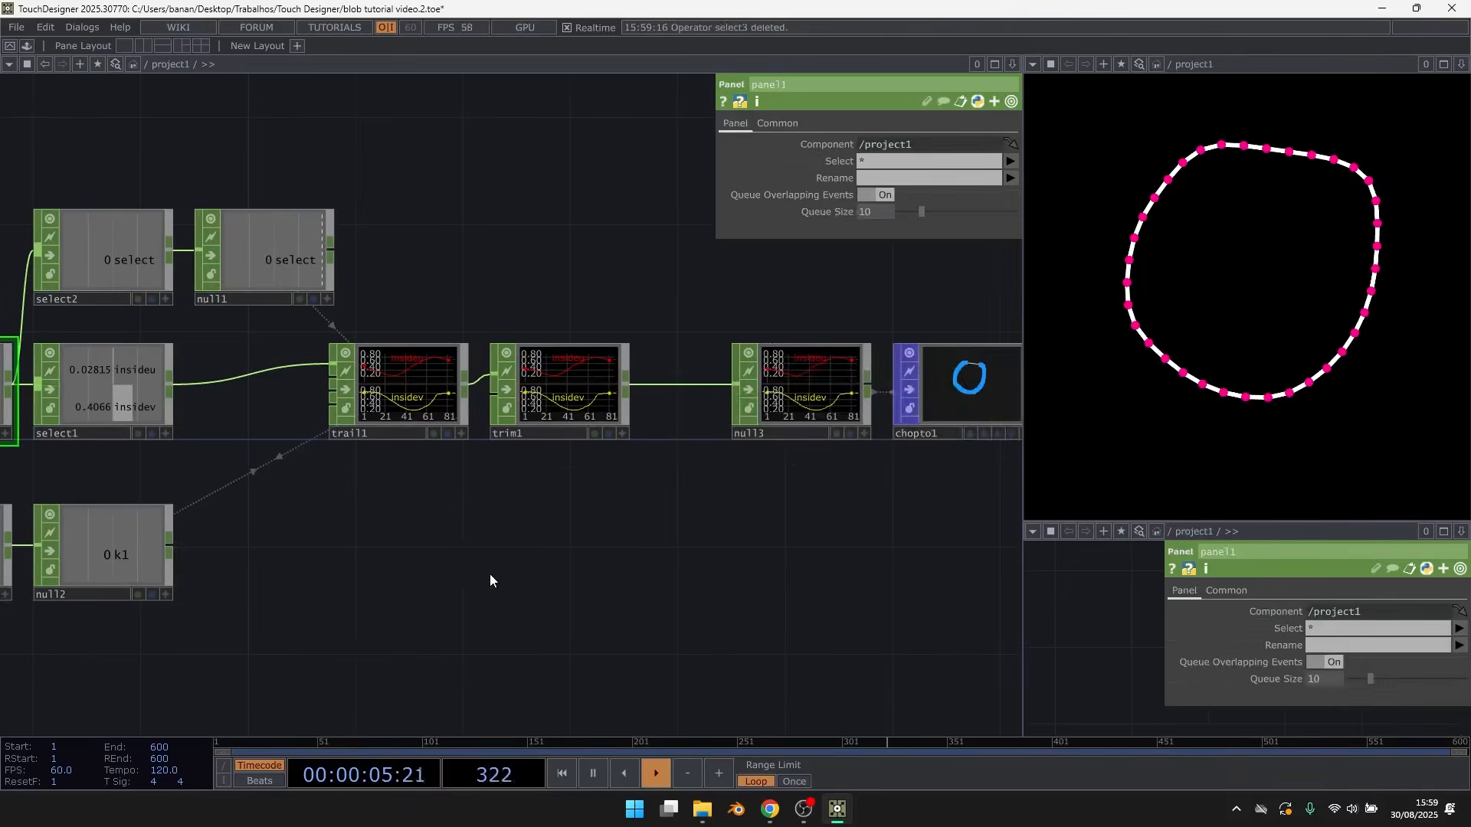
{"action": "key", "text": "ctrl+z"}
{"action": "key", "text": "Delete"}
Create a Select CHOP below the main chain and set its source CHOP to select2
{"action": "key", "text": "Tab"}
{"action": "type", "text": "sel"}
{"action": "left_click", "coordinate": [402, 332]}
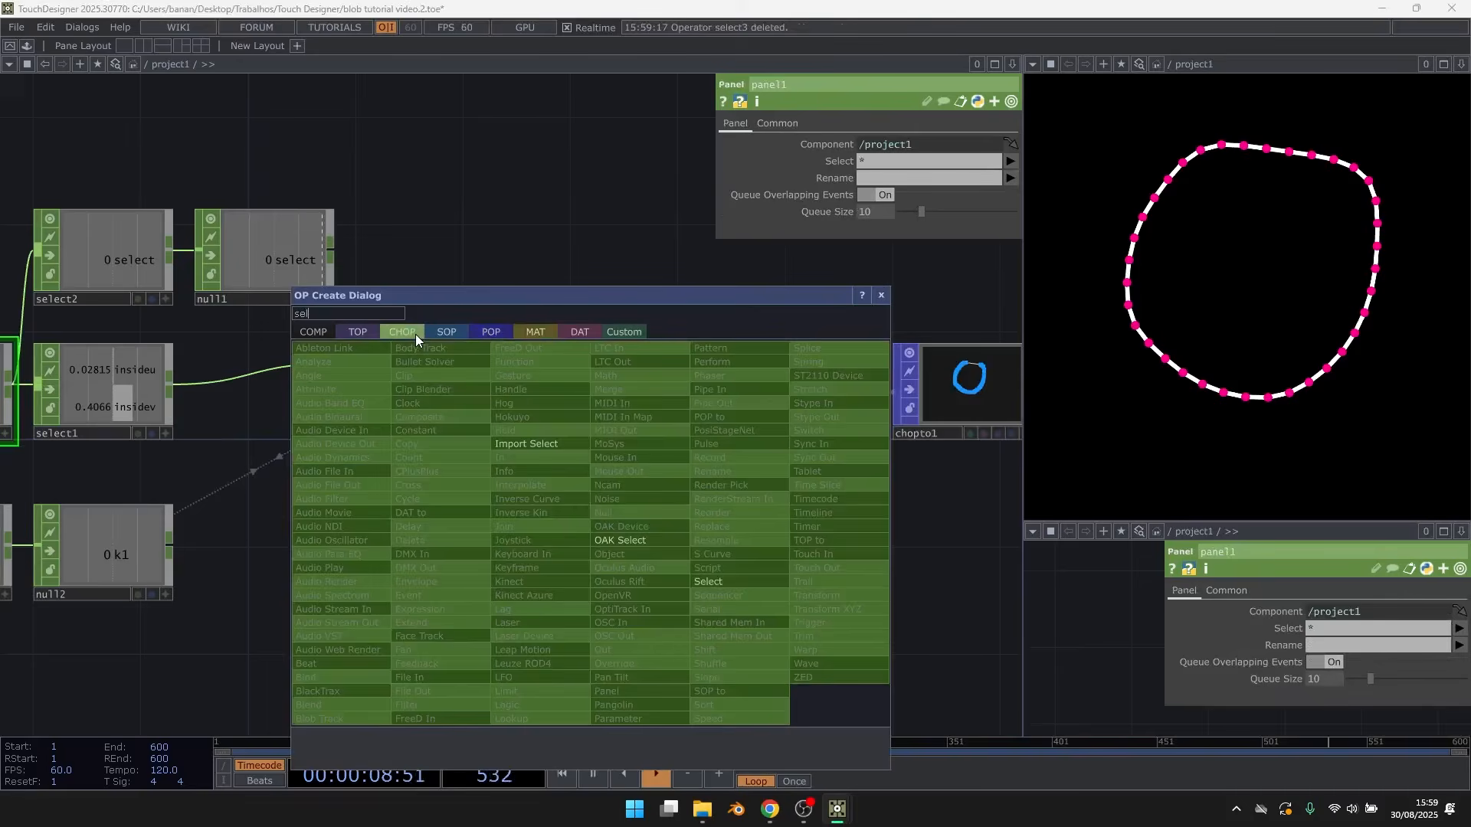
{"action": "left_click", "coordinate": [717, 586]}
{"action": "left_click", "coordinate": [674, 544]}
{"action": "left_click_drag", "start_coordinate": [133, 265], "coordinate": [655, 573]}
{"action": "left_click_drag", "start_coordinate": [755, 566], "coordinate": [443, 631]}
{"action": "left_click_drag", "start_coordinate": [485, 620], "coordinate": [418, 579]}
Add a Null CHOP to the output of select3, leaving room between the two nodes
{"action": "right_click", "coordinate": [407, 576]}
{"action": "type", "text": "nu"}
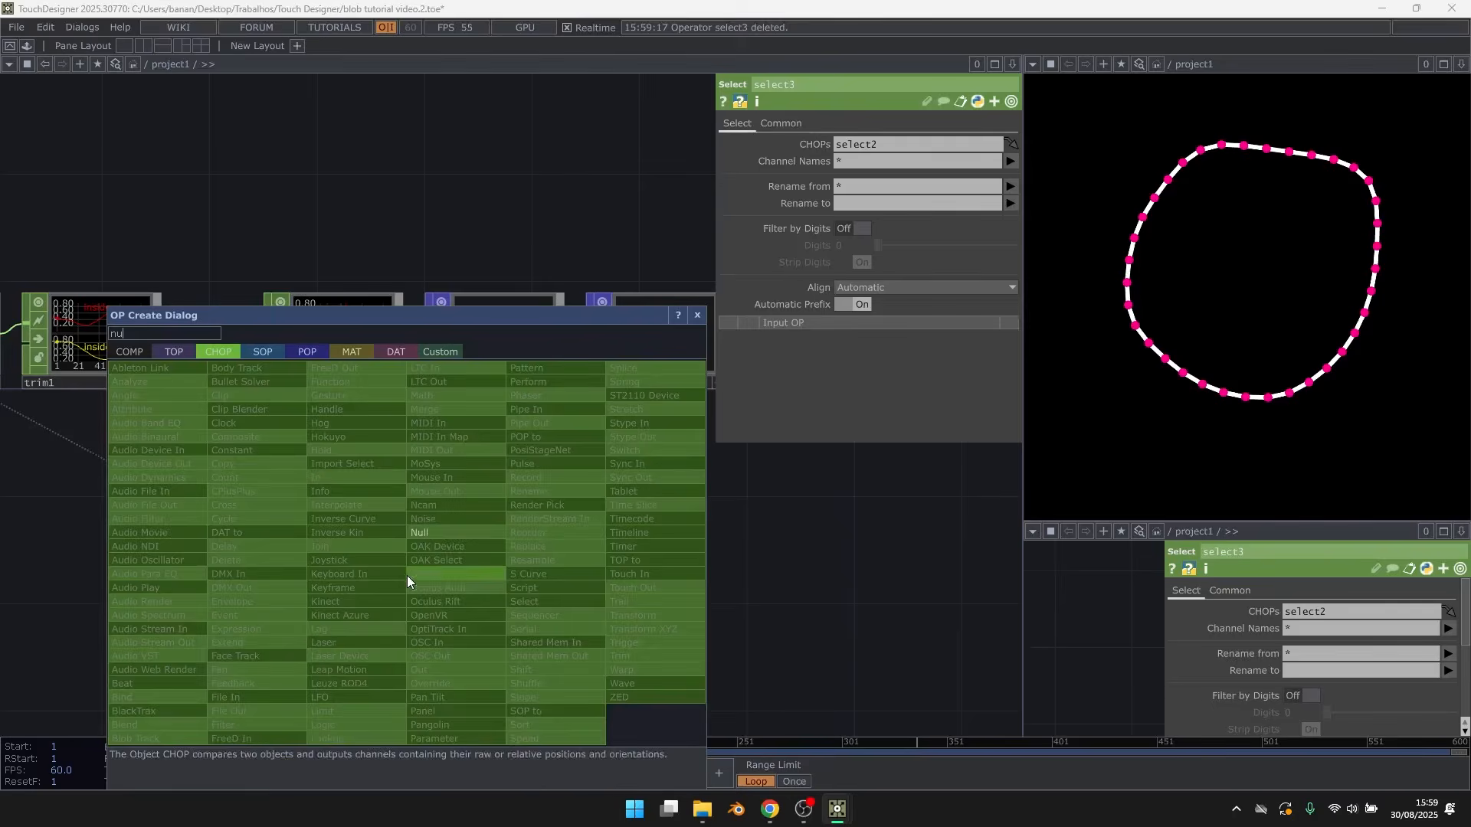
{"action": "left_click", "coordinate": [427, 534]}
{"action": "left_click", "coordinate": [821, 582]}
{"action": "right_click", "coordinate": [566, 576]}
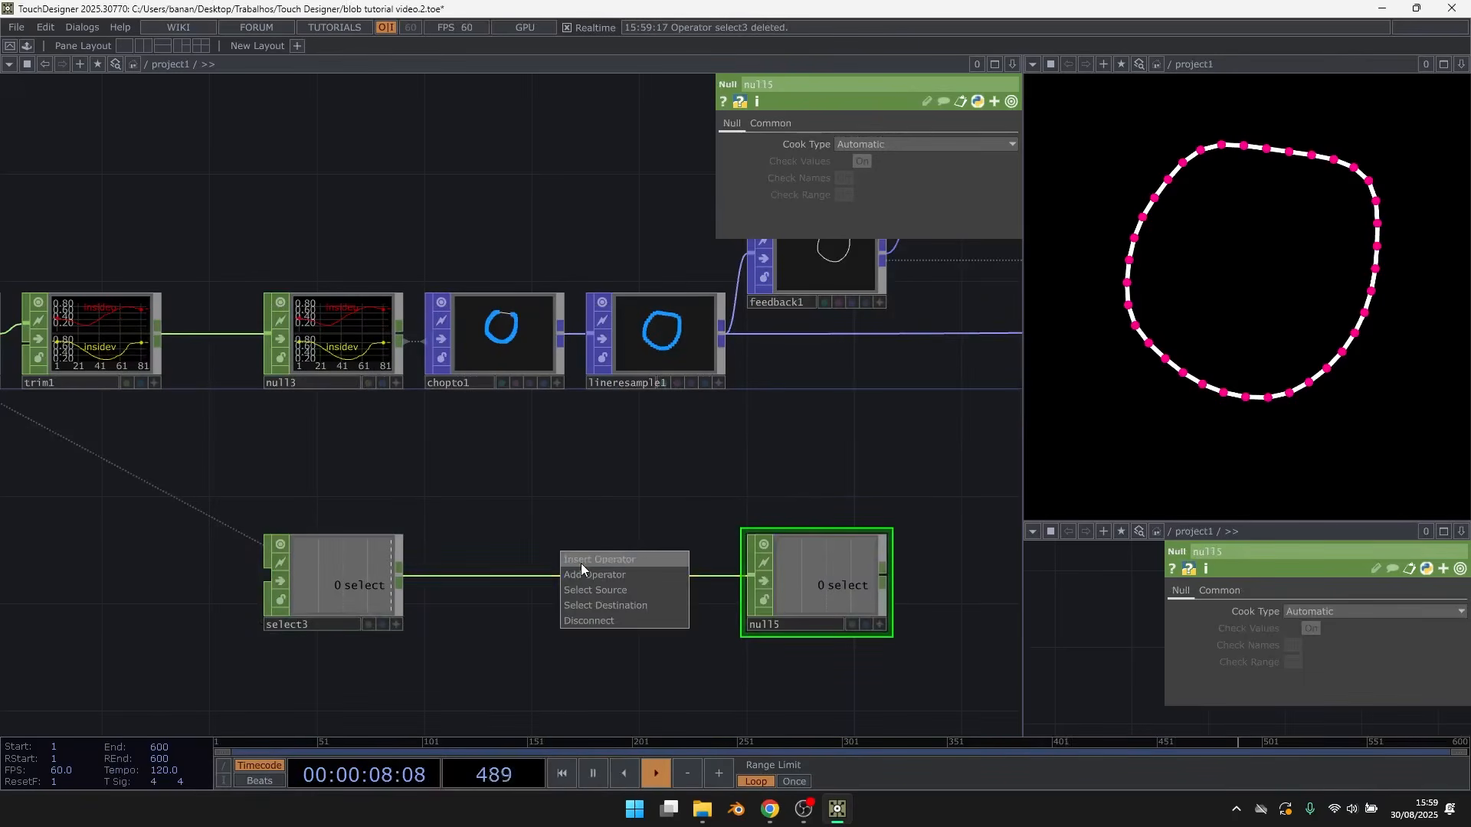
{"action": "left_click", "coordinate": [581, 564]}
{"action": "type", "text": "lo"}
{"action": "key", "text": "Escape"}
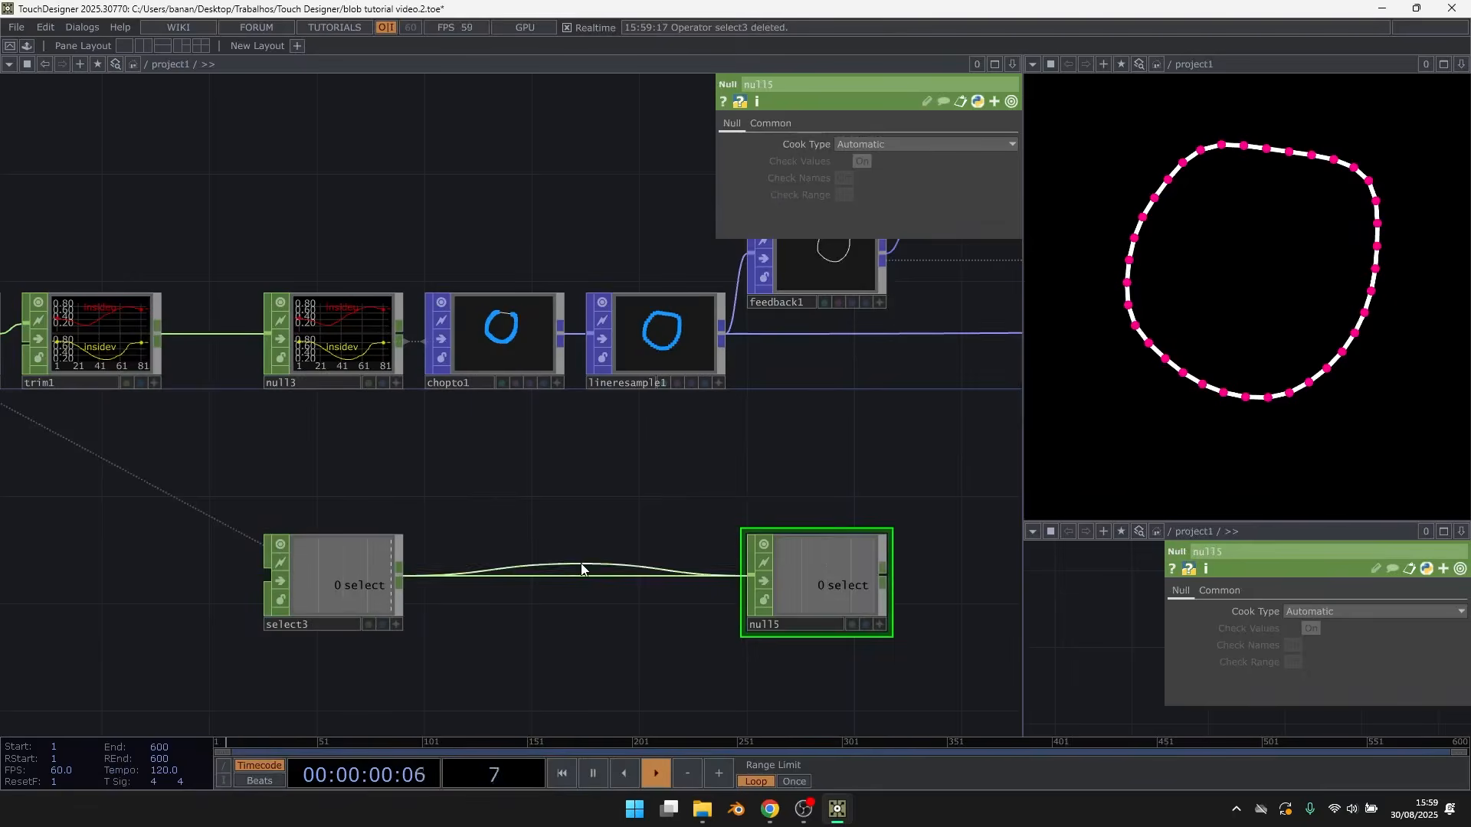
{"action": "left_click", "coordinate": [581, 563]}
{"action": "left_click_drag", "start_coordinate": [408, 581], "coordinate": [751, 578]}
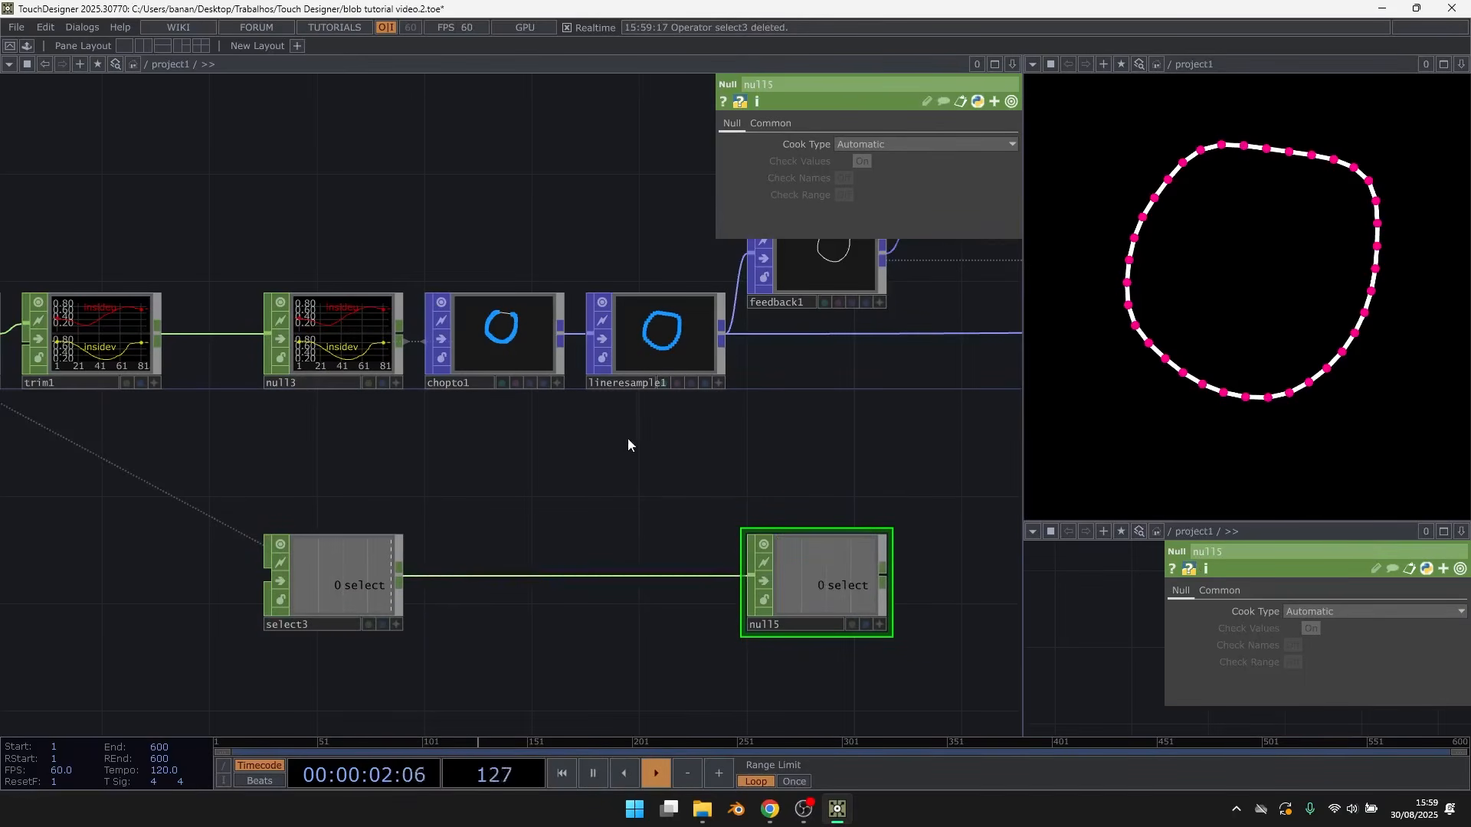
Review the Switch POP, then draw a closed shape while watching the select channel in select3 and null5
{"action": "left_click_drag", "start_coordinate": [627, 438], "coordinate": [521, 442]}
{"action": "left_click_drag", "start_coordinate": [894, 371], "coordinate": [490, 461]}
{"action": "left_click_drag", "start_coordinate": [967, 469], "coordinate": [802, 444]}
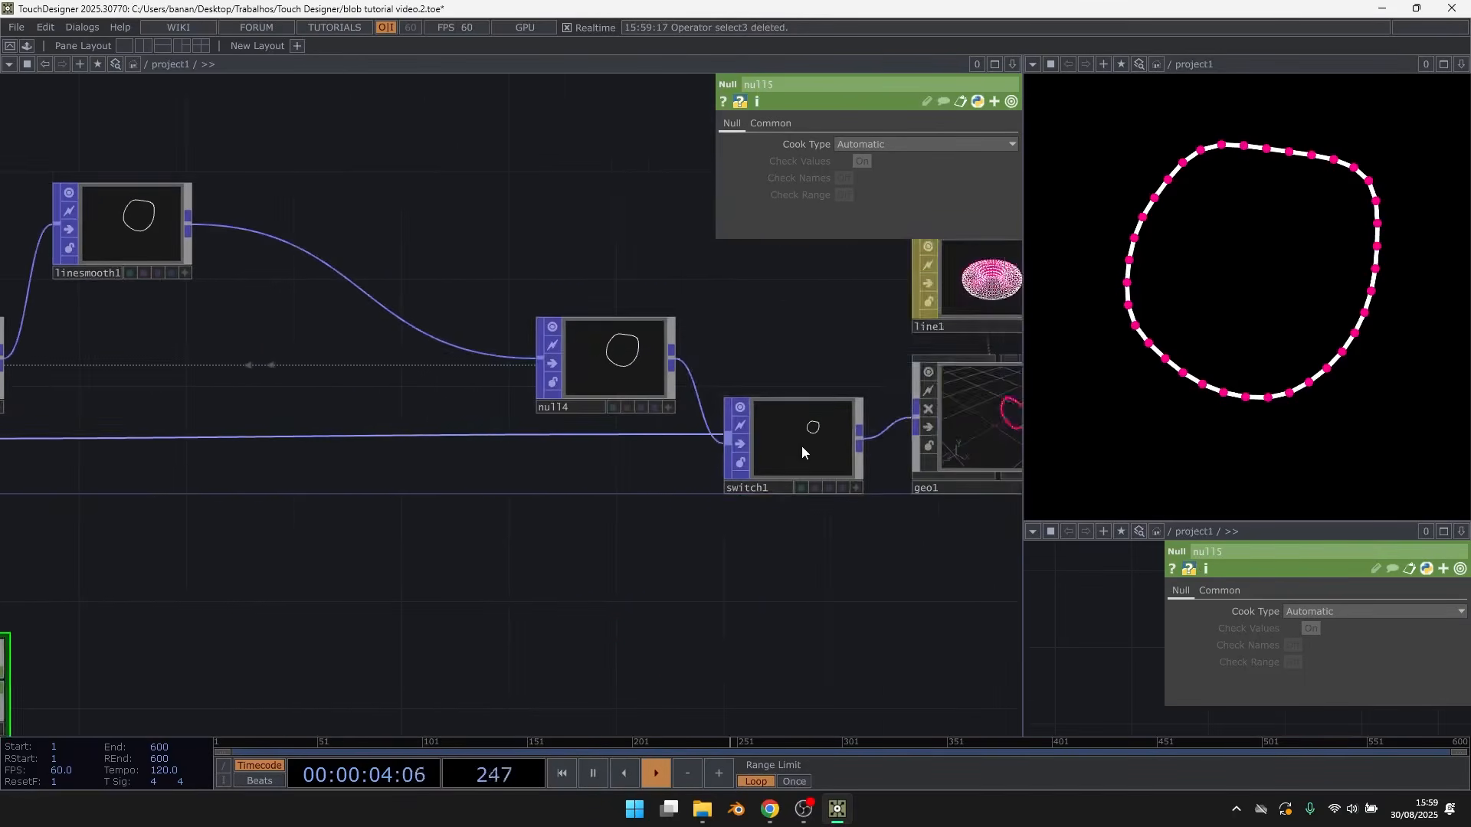
{"action": "left_click", "coordinate": [801, 444]}
{"action": "left_click_drag", "start_coordinate": [154, 594], "coordinate": [460, 493]}
{"action": "left_click_drag", "start_coordinate": [343, 415], "coordinate": [660, 431]}
{"action": "left_click", "coordinate": [330, 371]}
{"action": "left_click", "coordinate": [1142, 241]}
{"action": "mouse_move", "coordinate": [1208, 157]}
{"action": "left_mouse_down"}
{"action": "mouse_move", "coordinate": [1224, 424]}
{"action": "mouse_move", "coordinate": [1363, 214]}
{"action": "mouse_move", "coordinate": [1340, 195]}
{"action": "left_mouse_up"}
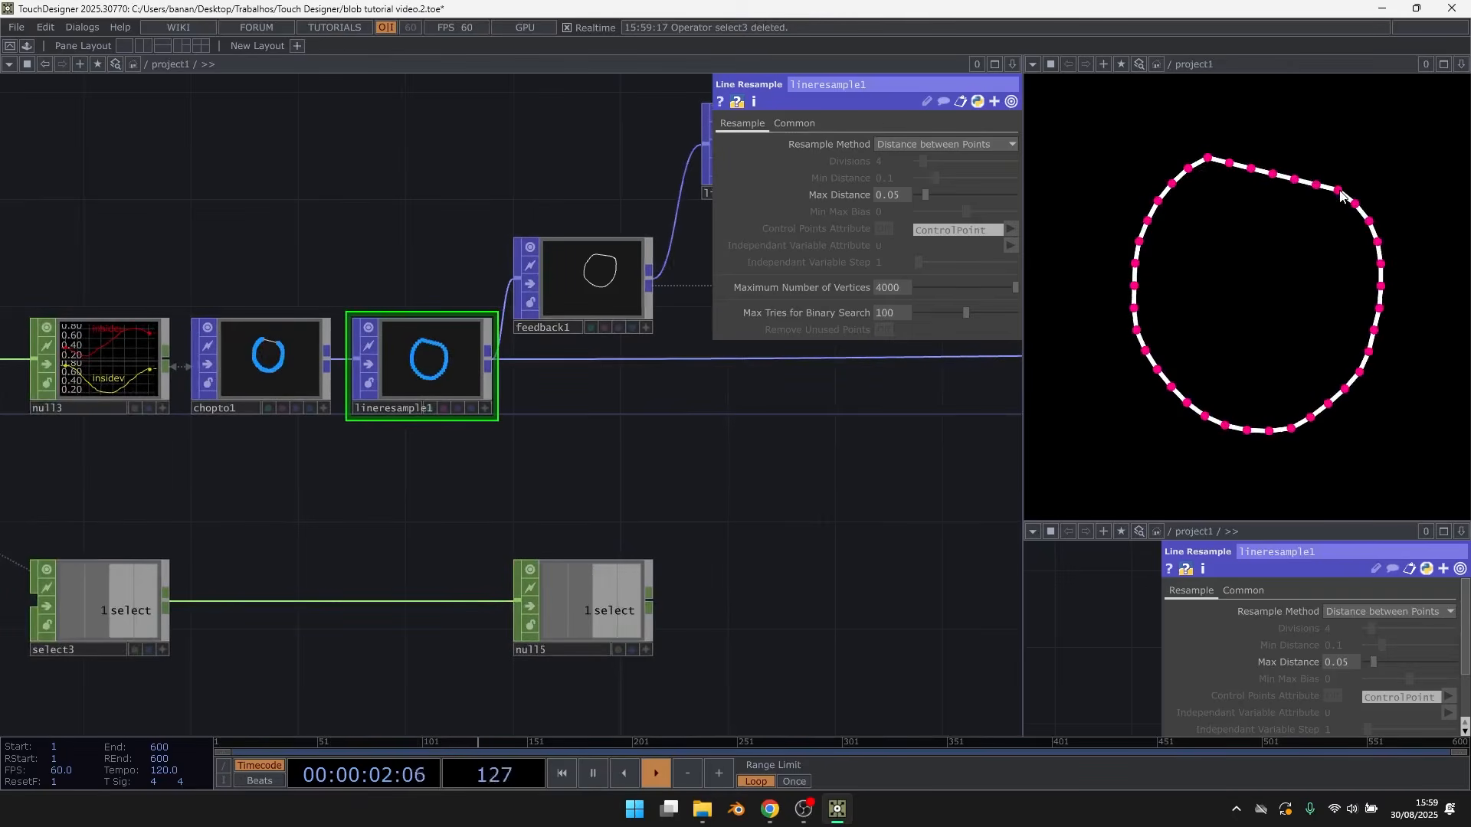
Insert a Logic CHOP between select3 and null5
{"action": "left_click_drag", "start_coordinate": [573, 471], "coordinate": [718, 411]}
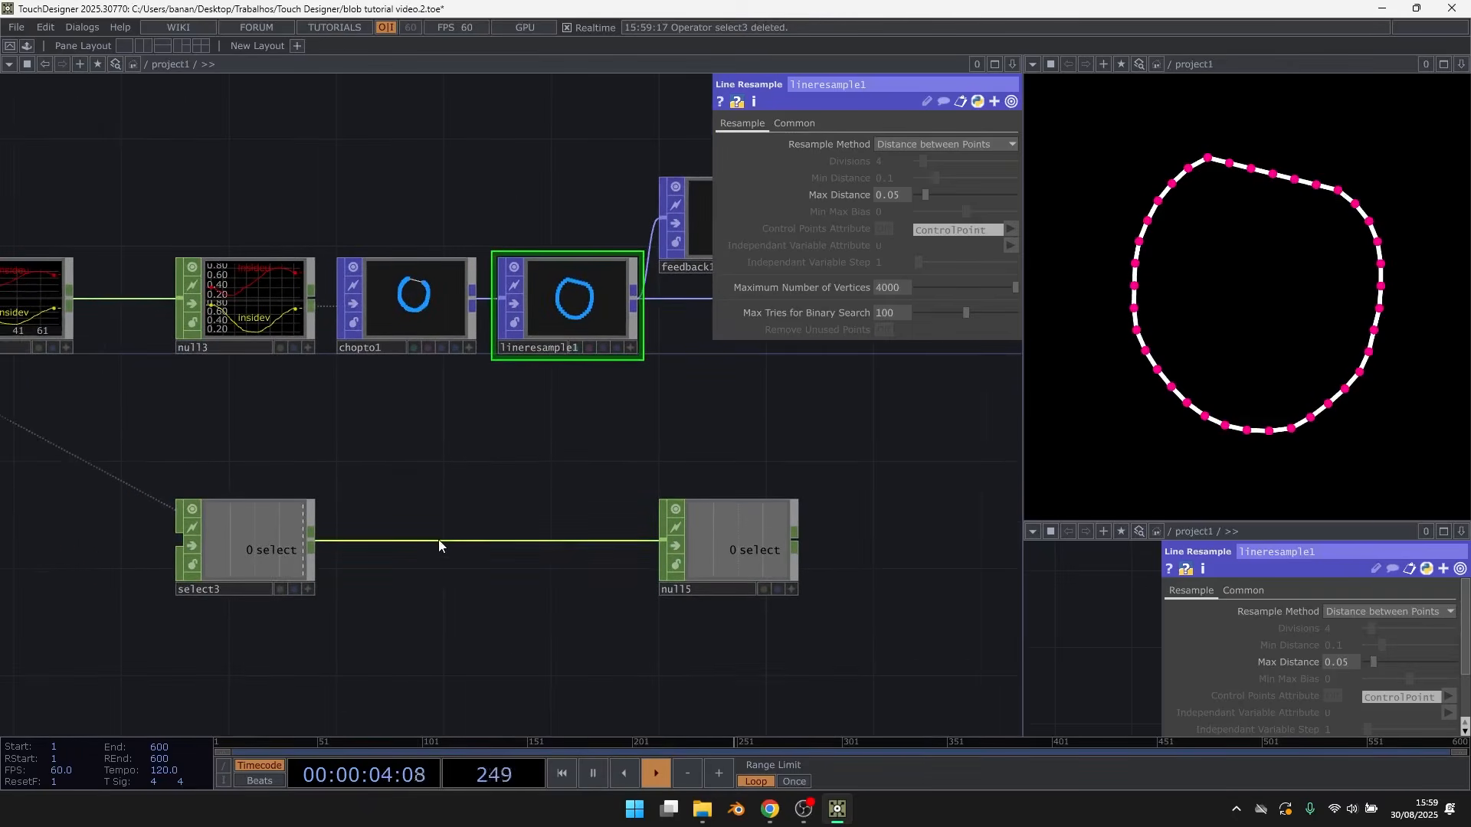
{"action": "right_click", "coordinate": [439, 544]}
{"action": "left_click", "coordinate": [471, 522]}
{"action": "type", "text": "log"}
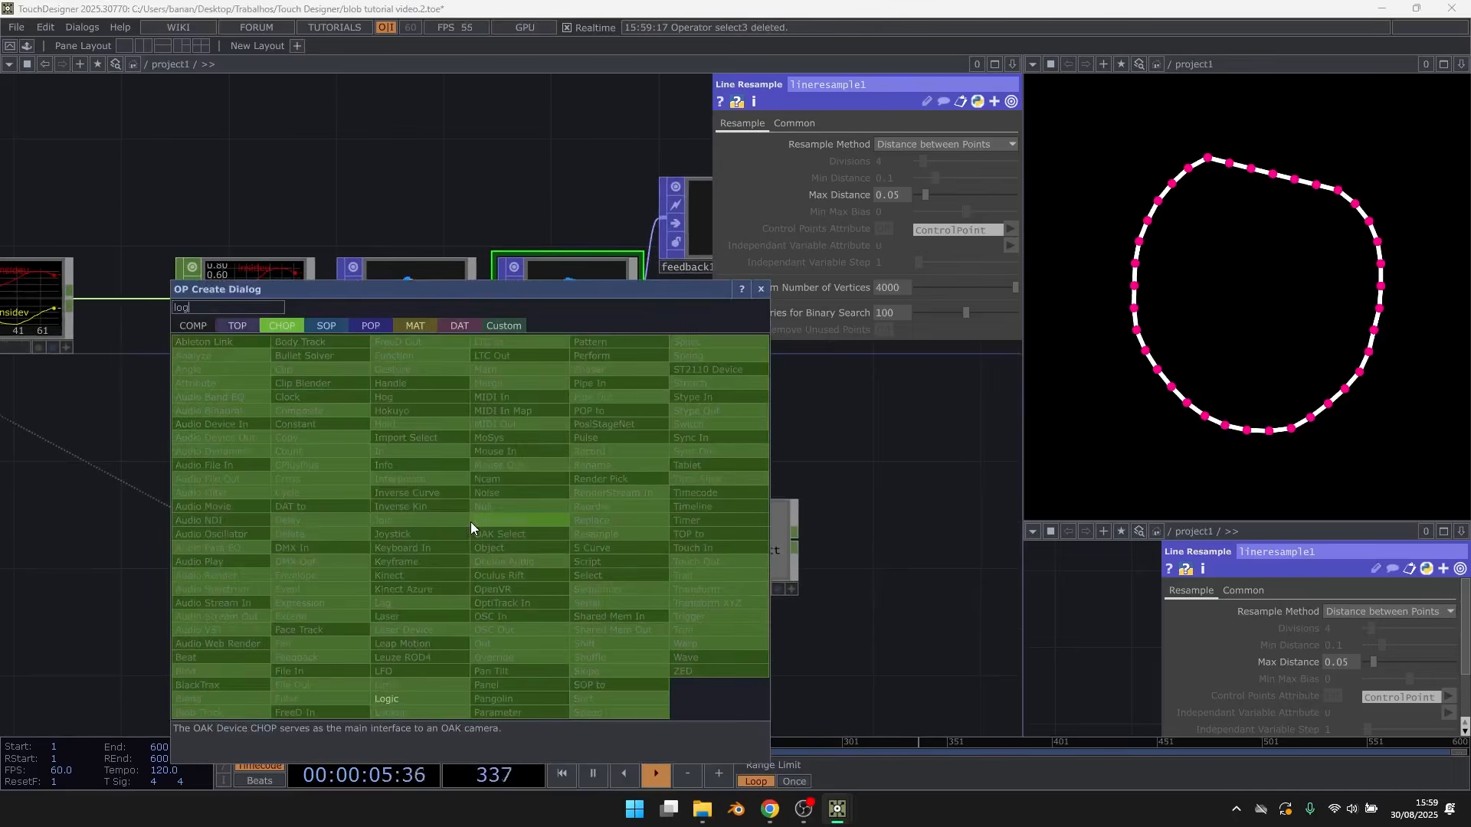
{"action": "left_click", "coordinate": [380, 692]}
{"action": "left_click", "coordinate": [421, 544]}
Set the Logic CHOP's Channel Pre OP to Invert
{"action": "scroll", "coordinate": [191, 618], "scroll_direction": "up", "scroll_amount": 3}
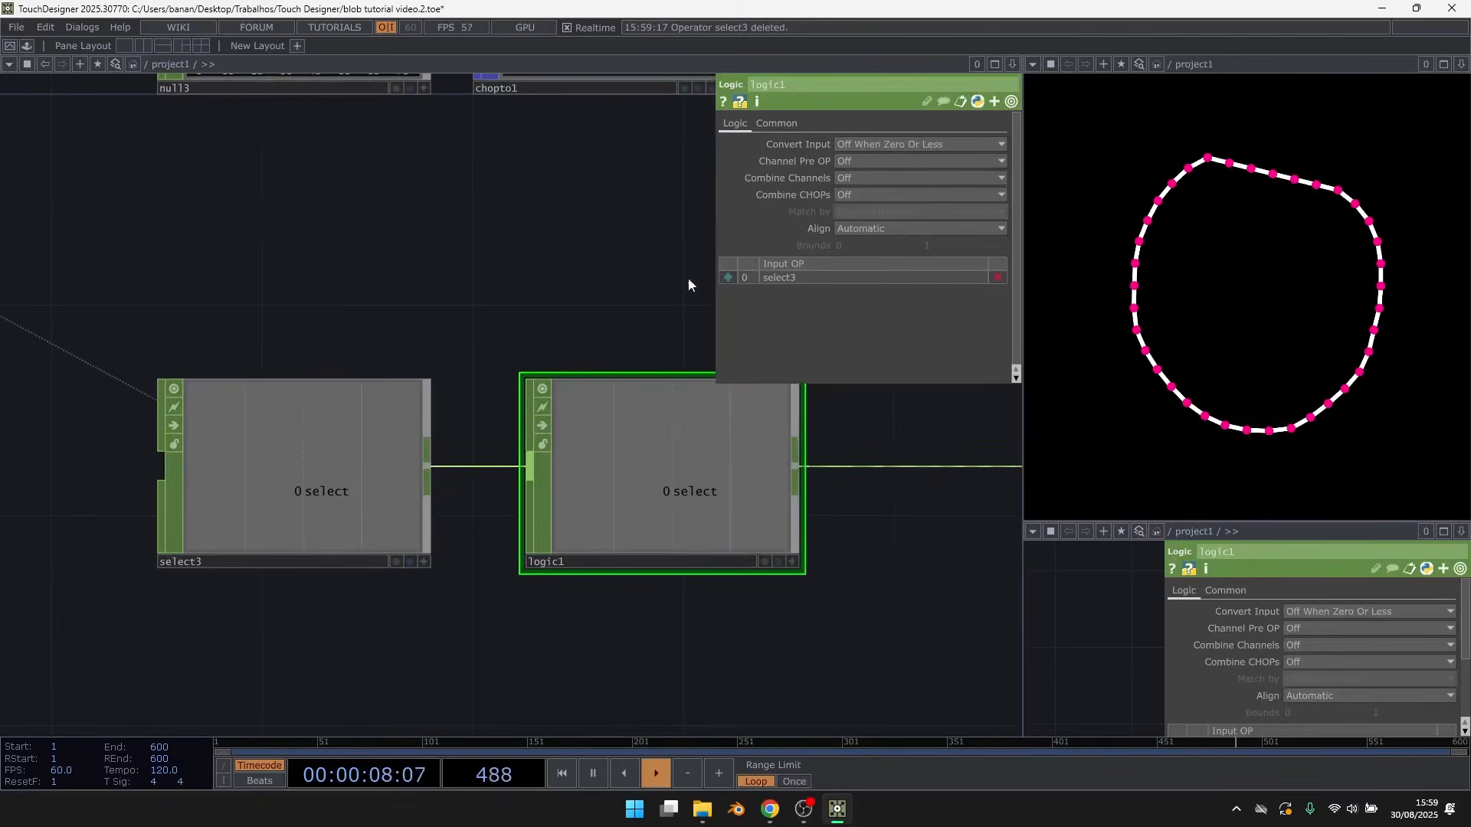
{"action": "left_click", "coordinate": [889, 157]}
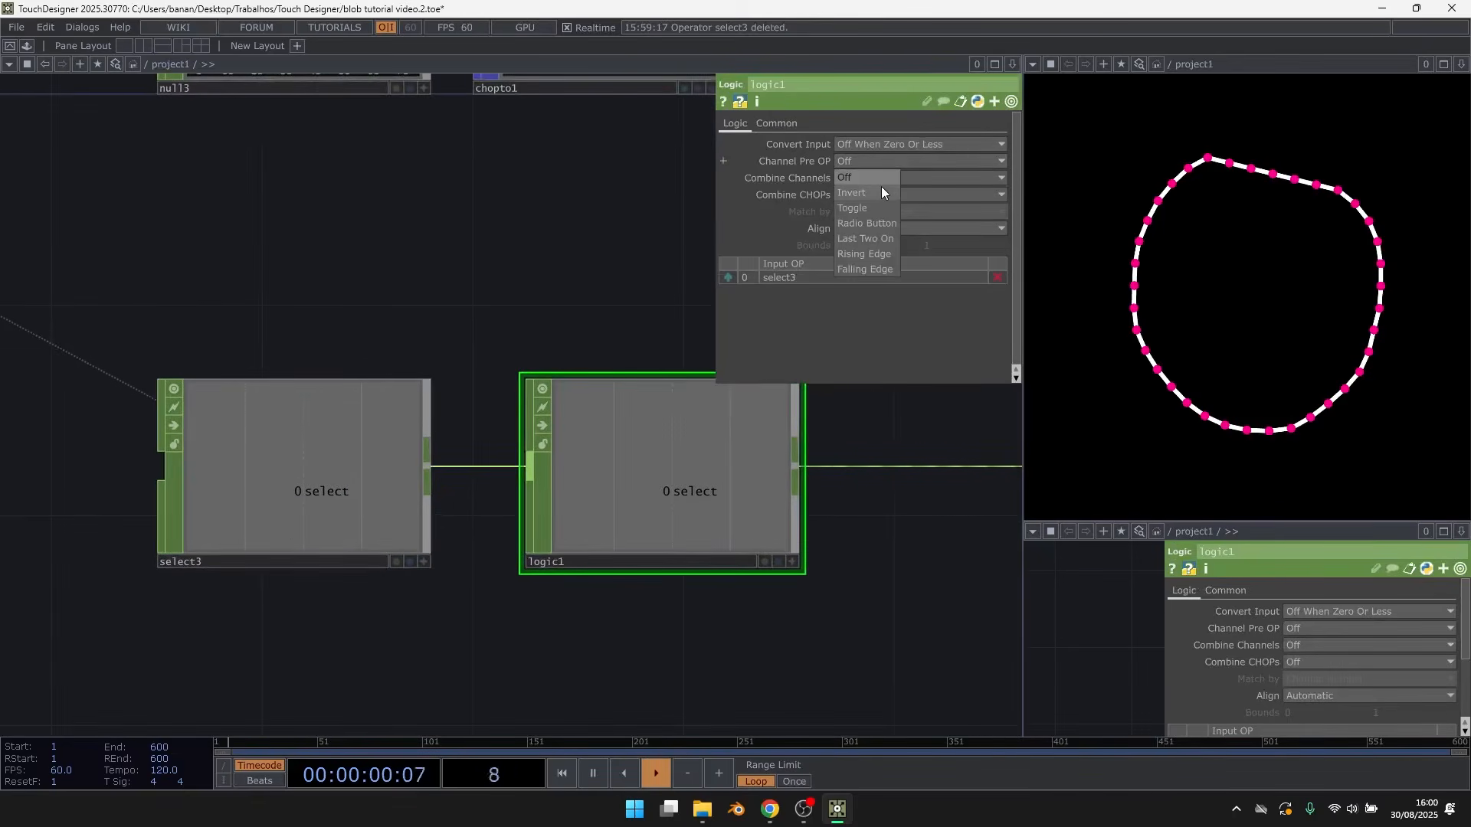
{"action": "left_click", "coordinate": [881, 192]}
{"action": "scroll", "coordinate": [452, 292], "scroll_direction": "down", "scroll_amount": 5}
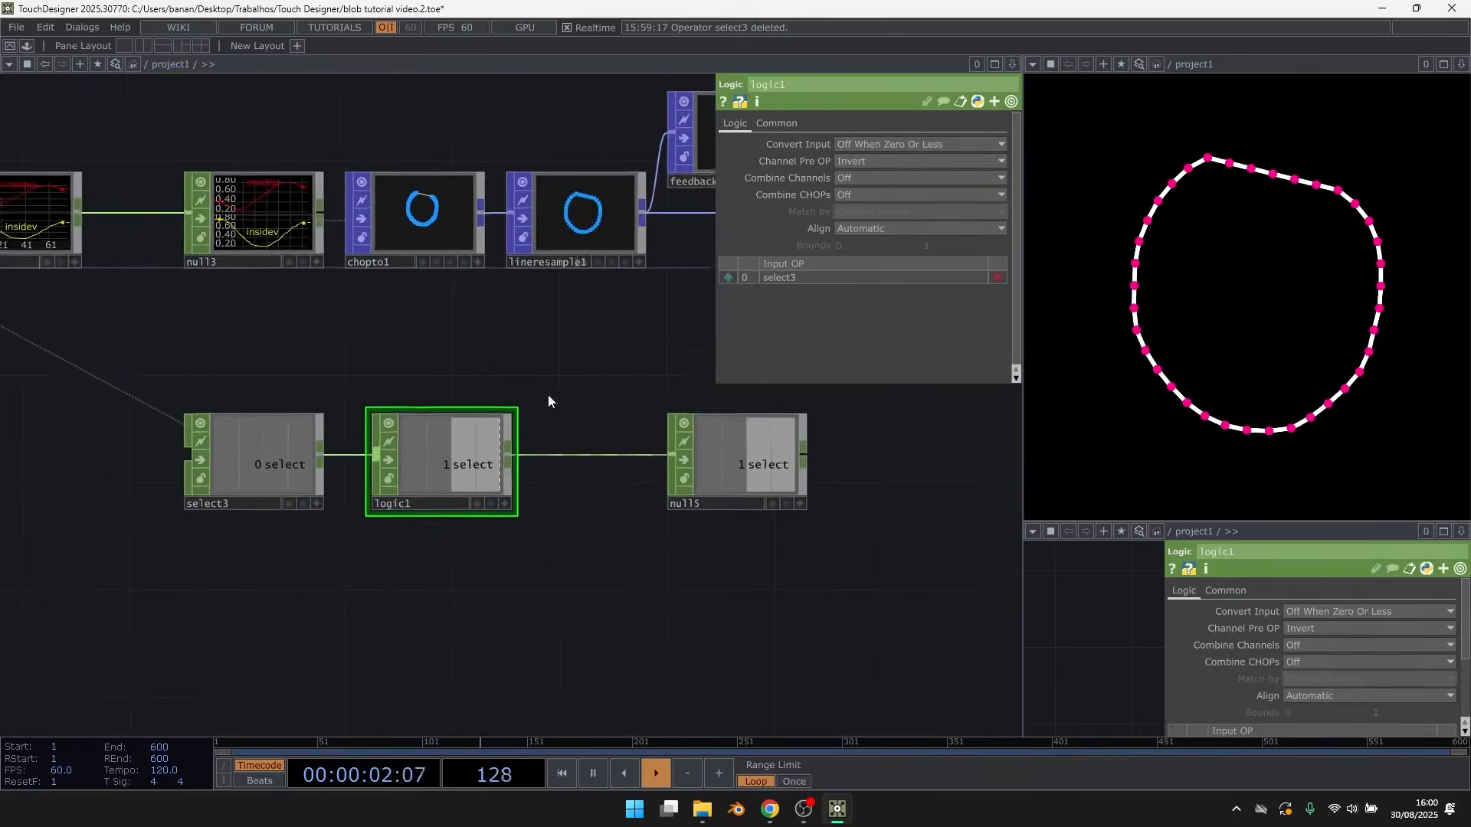
Draw two more closed shapes to check the inverted select channel while drawing and after release
{"action": "left_click_drag", "start_coordinate": [548, 396], "coordinate": [537, 402]}
{"action": "left_click", "coordinate": [1287, 173]}
{"action": "mouse_move", "coordinate": [1271, 154]}
{"action": "left_mouse_down"}
{"action": "mouse_move", "coordinate": [1234, 437]}
{"action": "mouse_move", "coordinate": [1407, 230]}
{"action": "left_mouse_up"}
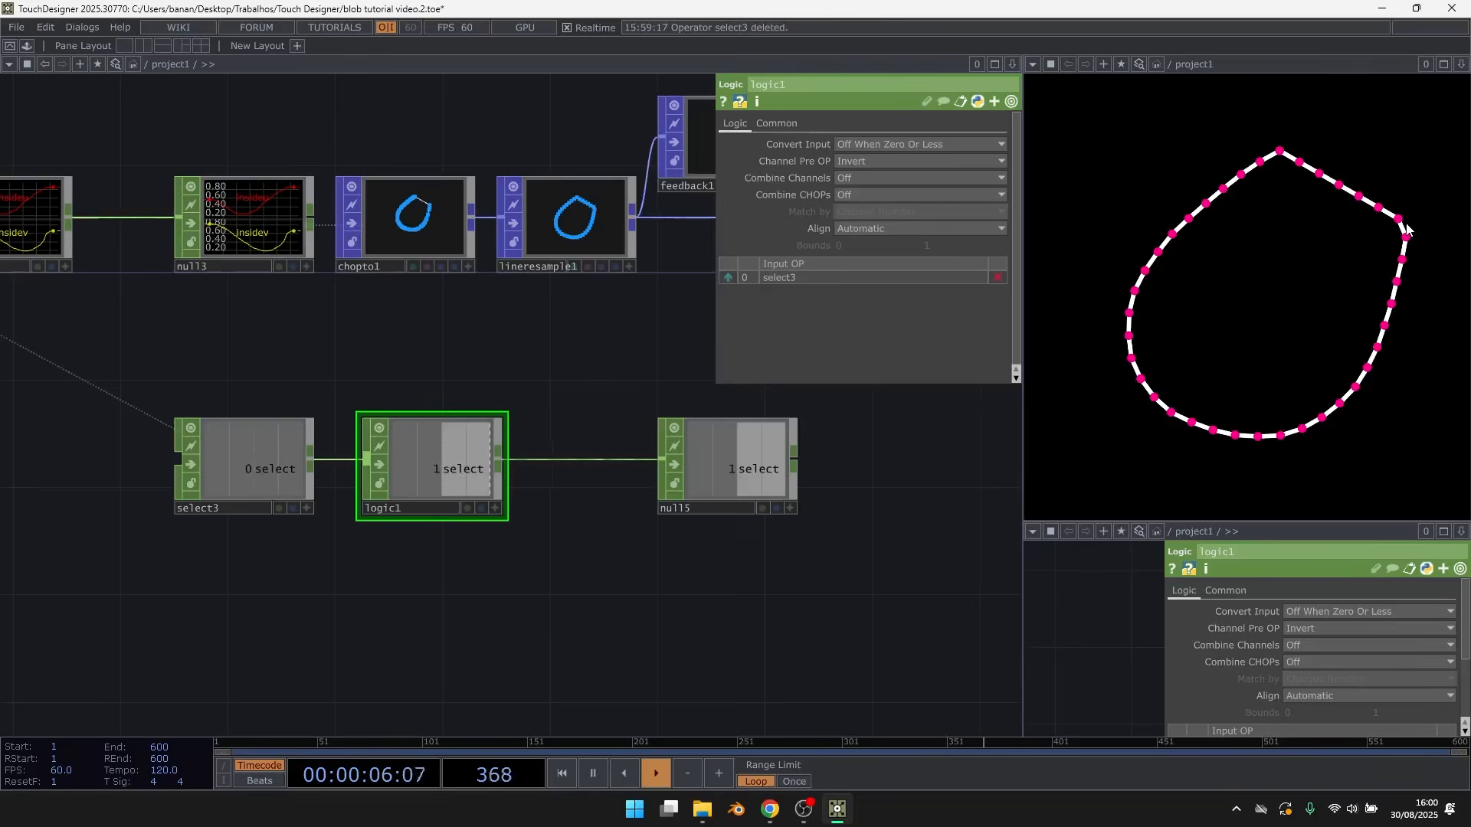
{"action": "mouse_move", "coordinate": [1303, 157]}
{"action": "left_mouse_down"}
{"action": "mouse_move", "coordinate": [1202, 177]}
{"action": "mouse_move", "coordinate": [1389, 328]}
{"action": "mouse_move", "coordinate": [1283, 155]}
{"action": "left_mouse_up"}
Open null5 in a floating viewer and bring the Switch POP into view beside it
{"action": "left_click_drag", "start_coordinate": [746, 578], "coordinate": [416, 688]}
{"action": "right_click", "coordinate": [389, 575]}
{"action": "left_click", "coordinate": [429, 585]}
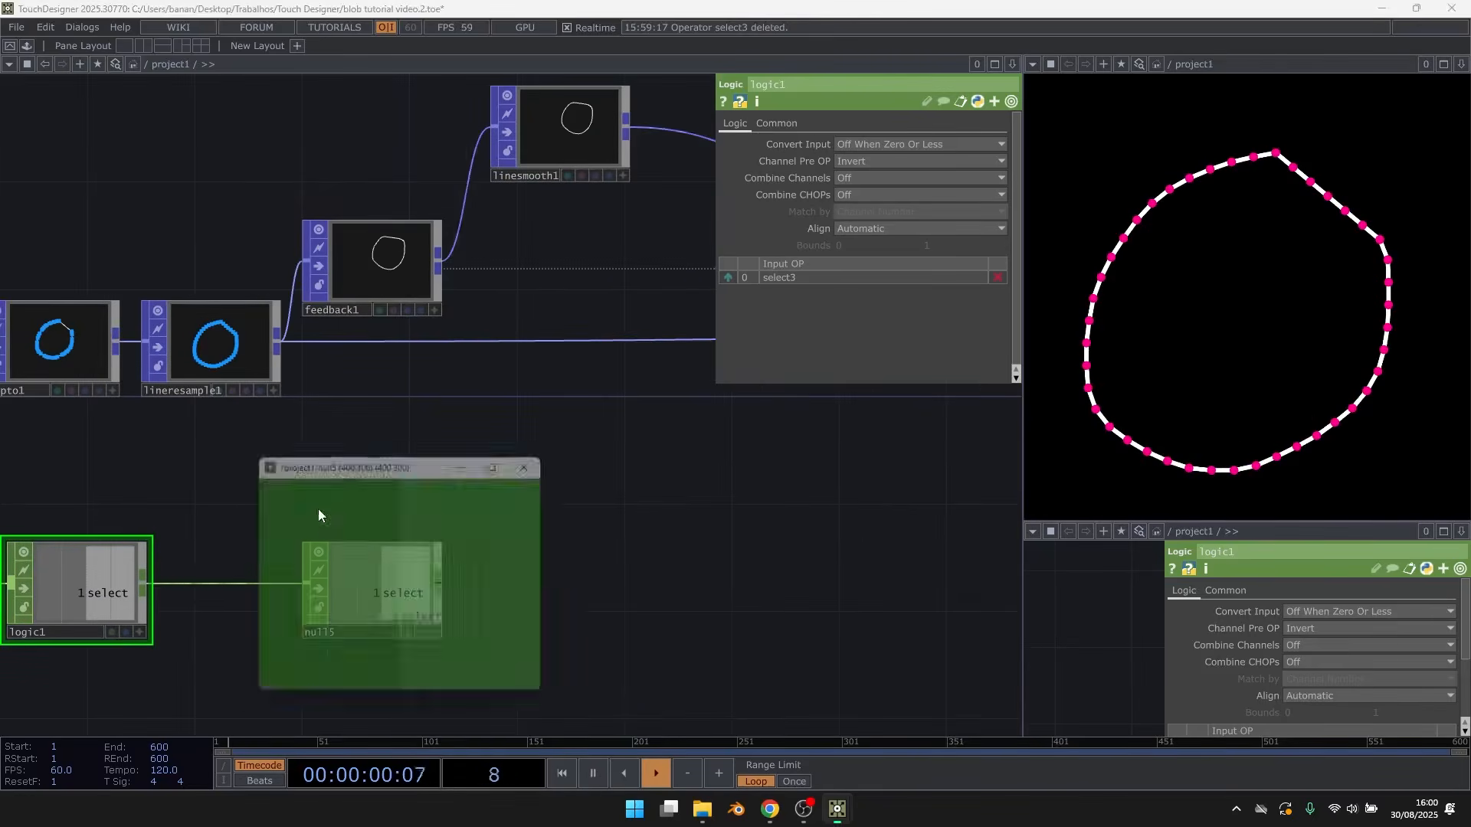
{"action": "scroll", "coordinate": [188, 529], "scroll_direction": "down", "scroll_amount": 4}
{"action": "scroll", "coordinate": [575, 529], "scroll_direction": "up", "scroll_amount": 4}
{"action": "left_click_drag", "start_coordinate": [425, 465], "coordinate": [285, 441]}
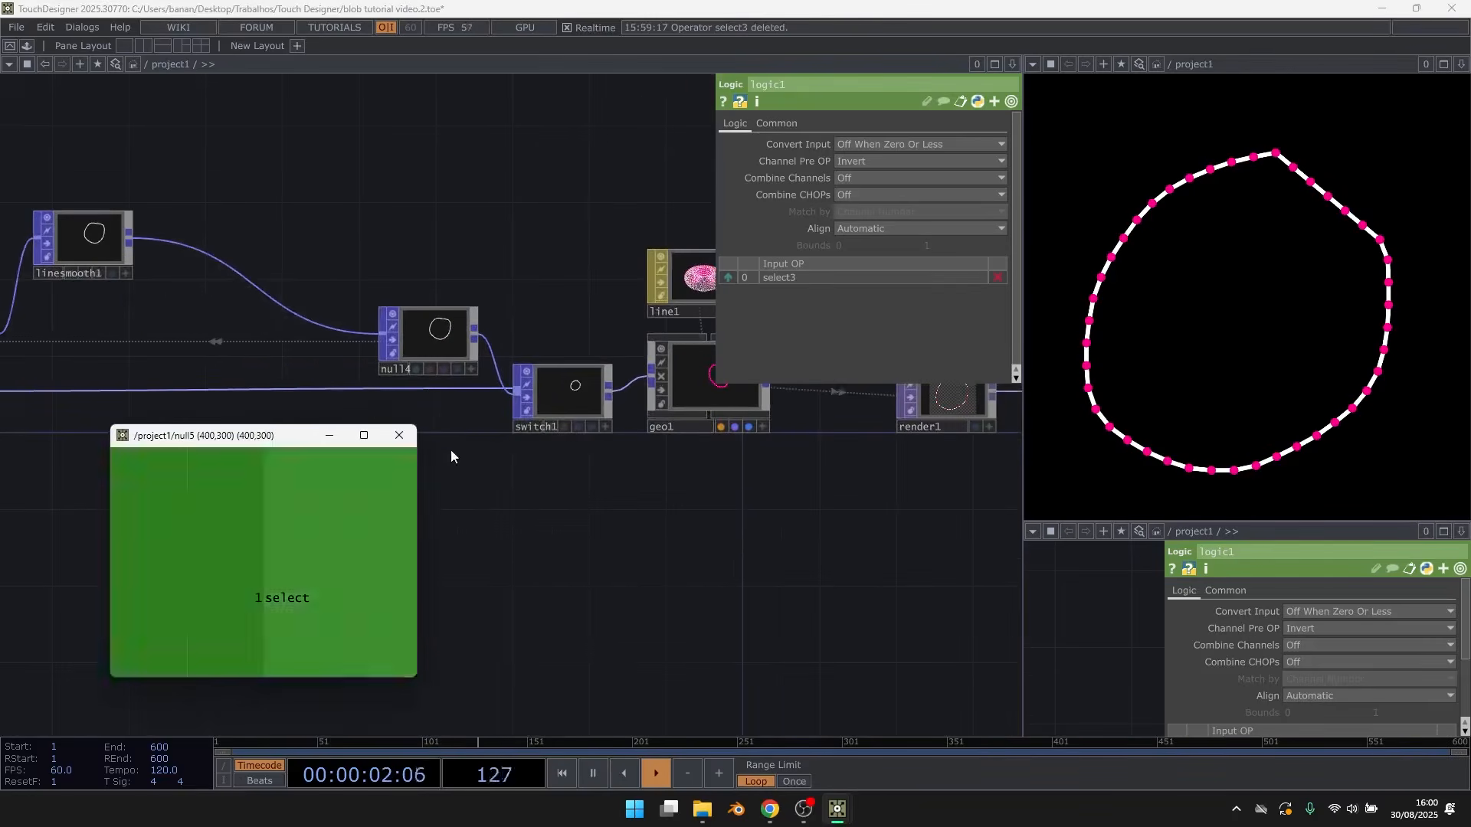
Link null5's select channel to the Switch POP's Index as a CHOP reference and close the floating viewer
{"action": "scroll", "coordinate": [512, 434], "scroll_direction": "up", "scroll_amount": 2}
{"action": "left_click", "coordinate": [578, 385]}
{"action": "left_click_drag", "start_coordinate": [368, 512], "coordinate": [876, 146]}
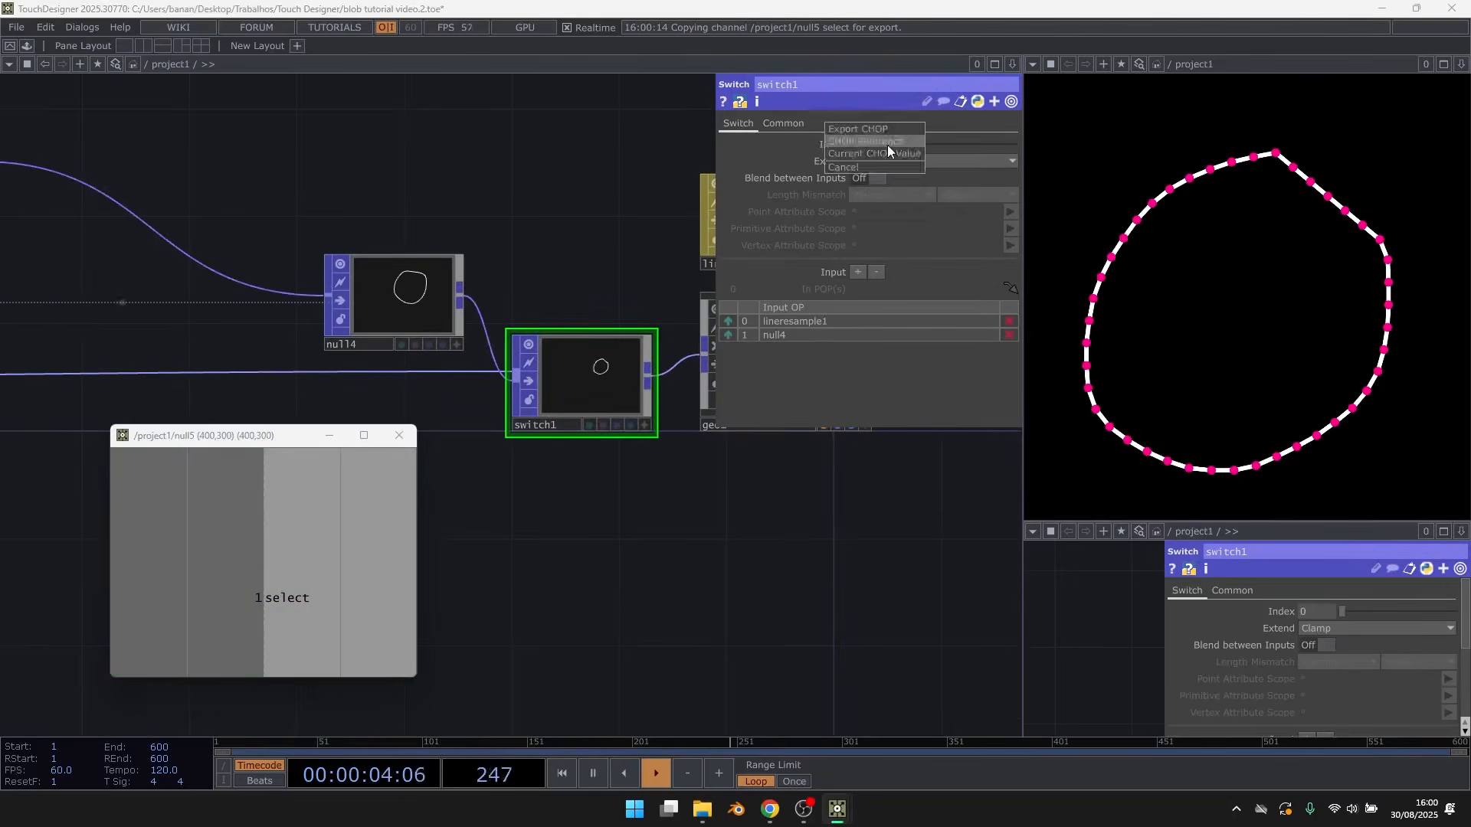
{"action": "left_click", "coordinate": [887, 145]}
{"action": "left_click", "coordinate": [405, 436]}
{"action": "left_click_drag", "start_coordinate": [557, 539], "coordinate": [861, 527]}
{"action": "scroll", "coordinate": [861, 527], "scroll_direction": "down", "scroll_amount": 3}
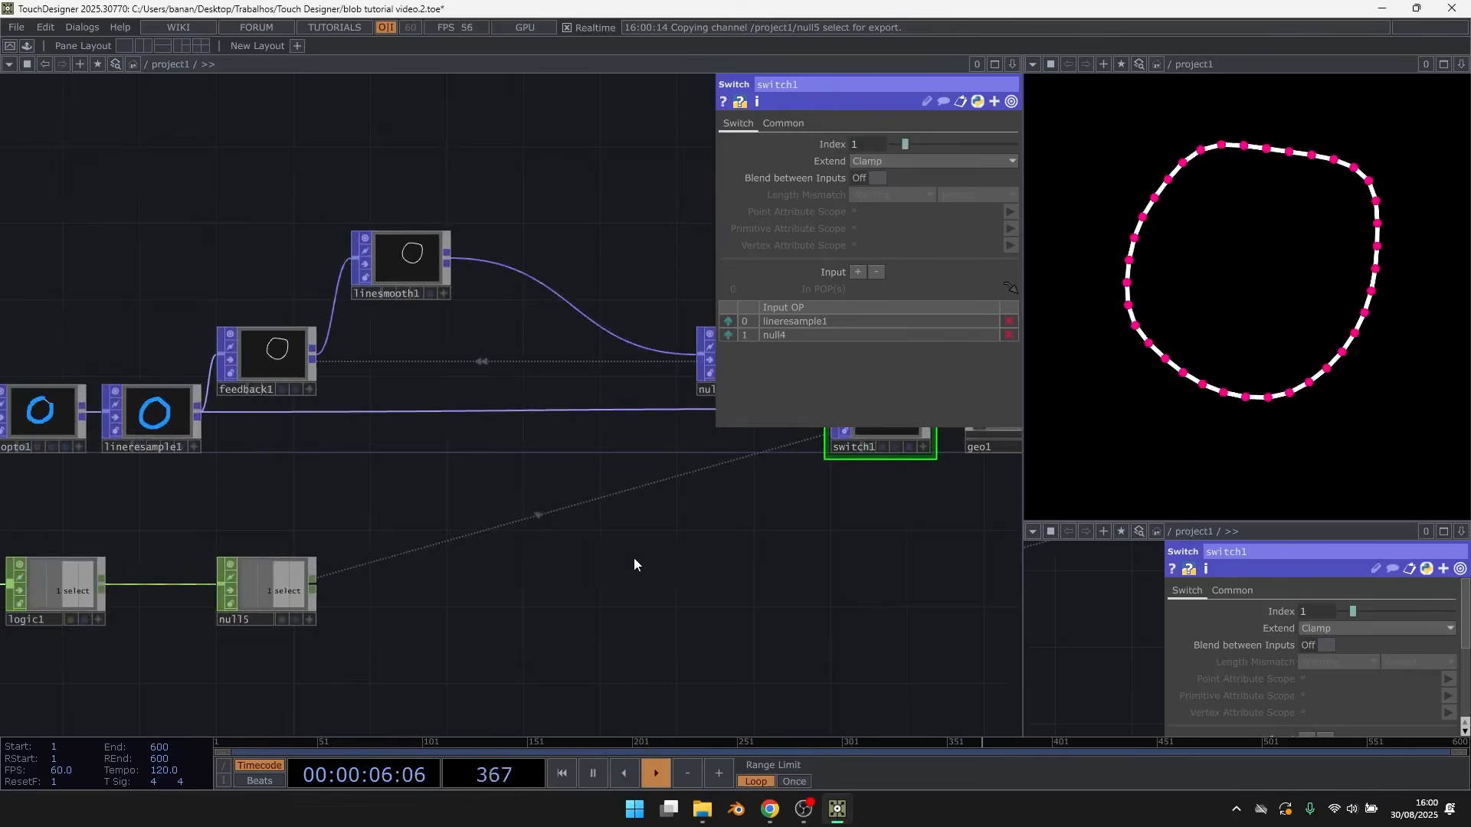
Select the Feedback POP, draw several closed shapes and restart the feedback between them to test the automatic switching
{"action": "left_click_drag", "start_coordinate": [216, 445], "coordinate": [357, 407]}
{"action": "left_click", "coordinate": [389, 330]}
{"action": "scroll", "coordinate": [314, 295], "scroll_direction": "up", "scroll_amount": 3}
{"action": "left_click_drag", "start_coordinate": [312, 274], "coordinate": [434, 195]}
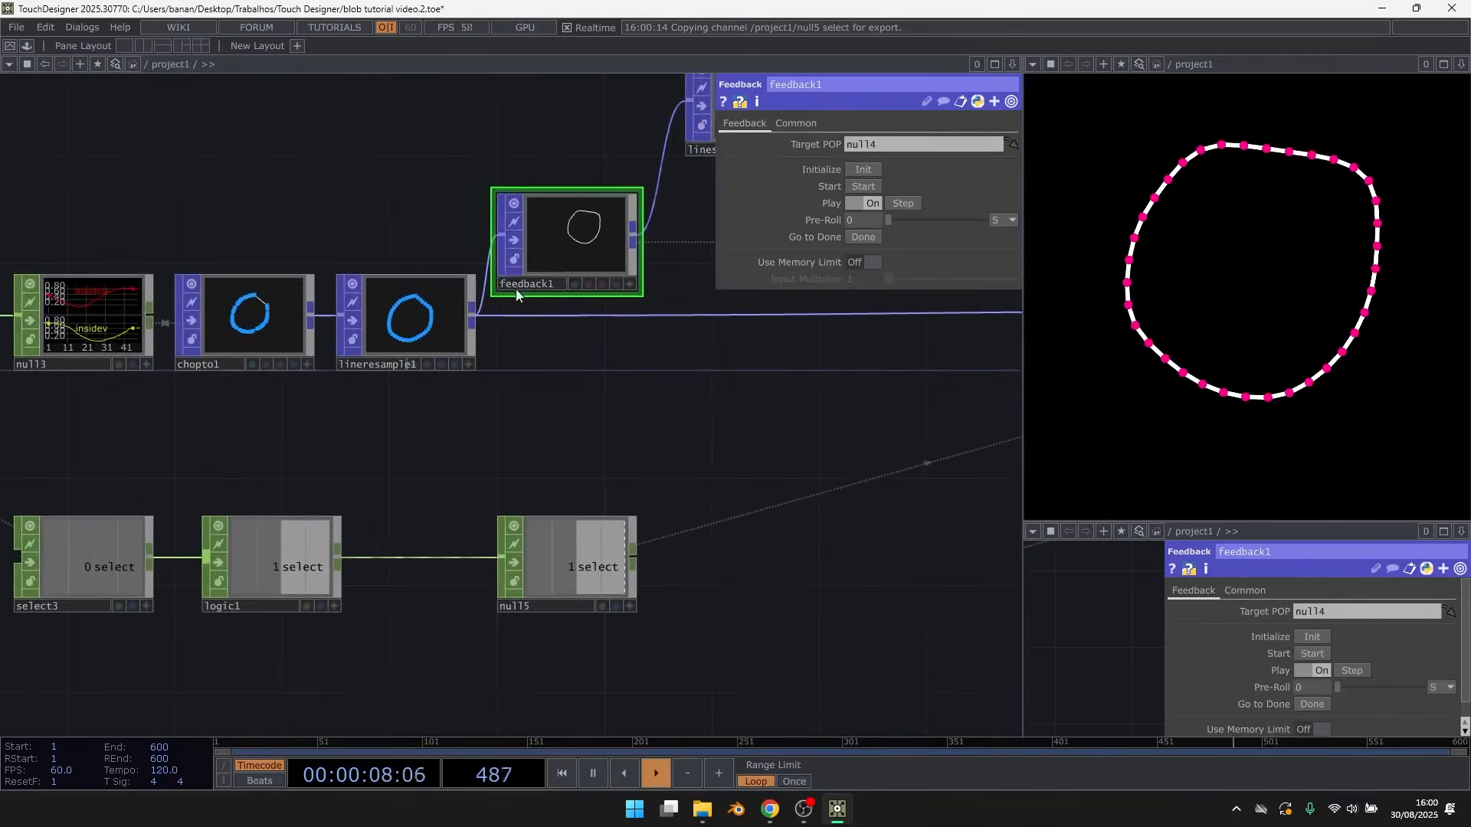
{"action": "scroll", "coordinate": [516, 290], "scroll_direction": "down", "scroll_amount": 3}
{"action": "mouse_move", "coordinate": [1207, 158]}
{"action": "left_mouse_down"}
{"action": "mouse_move", "coordinate": [1144, 185]}
{"action": "mouse_move", "coordinate": [1321, 394]}
{"action": "mouse_move", "coordinate": [1354, 155]}
{"action": "left_mouse_up"}
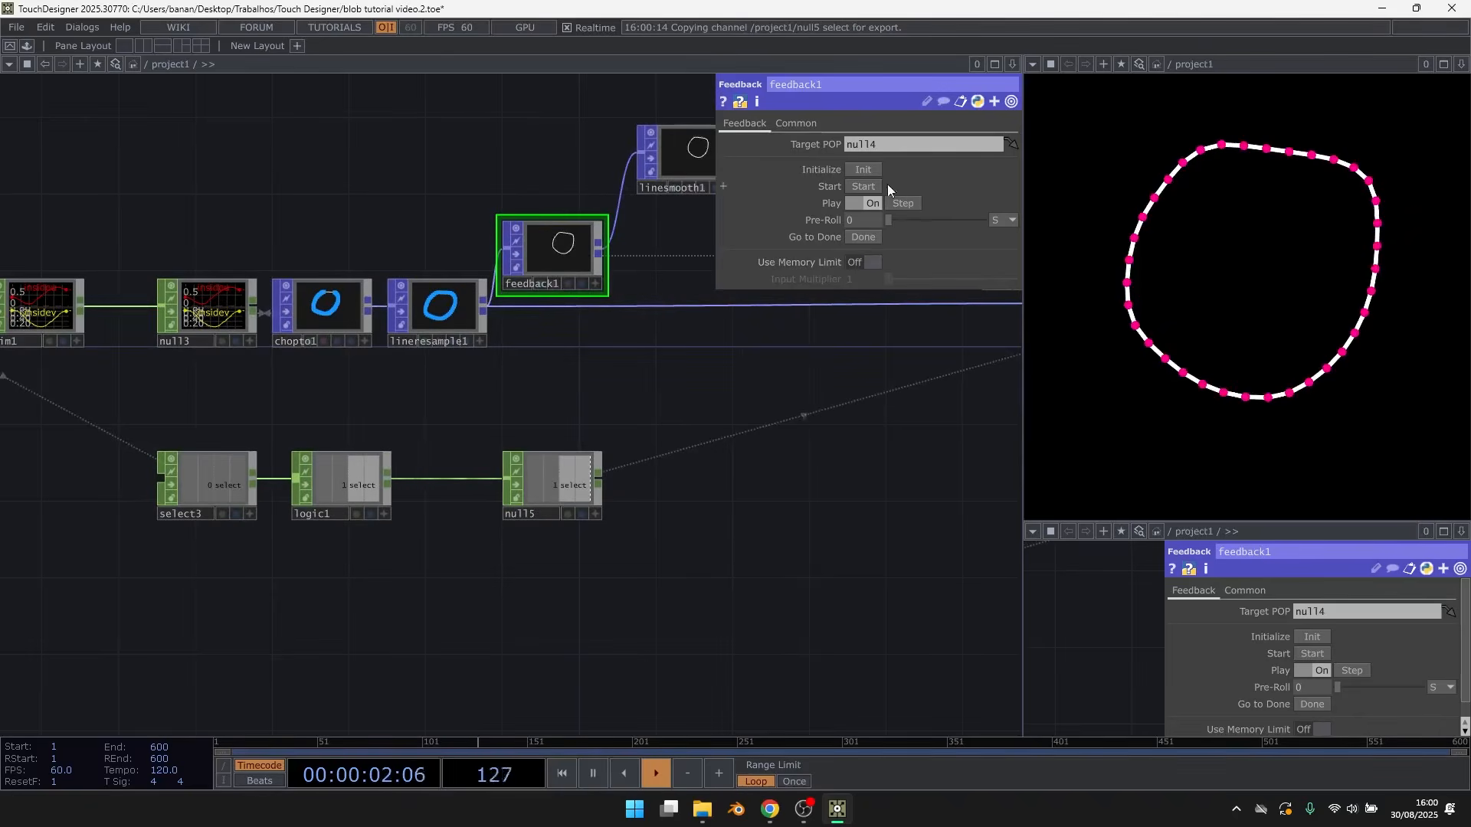
{"action": "left_click", "coordinate": [862, 186]}
{"action": "mouse_move", "coordinate": [1210, 155]}
{"action": "left_mouse_down"}
{"action": "mouse_move", "coordinate": [1169, 164]}
{"action": "mouse_move", "coordinate": [1360, 406]}
{"action": "mouse_move", "coordinate": [1314, 180]}
{"action": "mouse_move", "coordinate": [1425, 173]}
{"action": "left_mouse_up"}
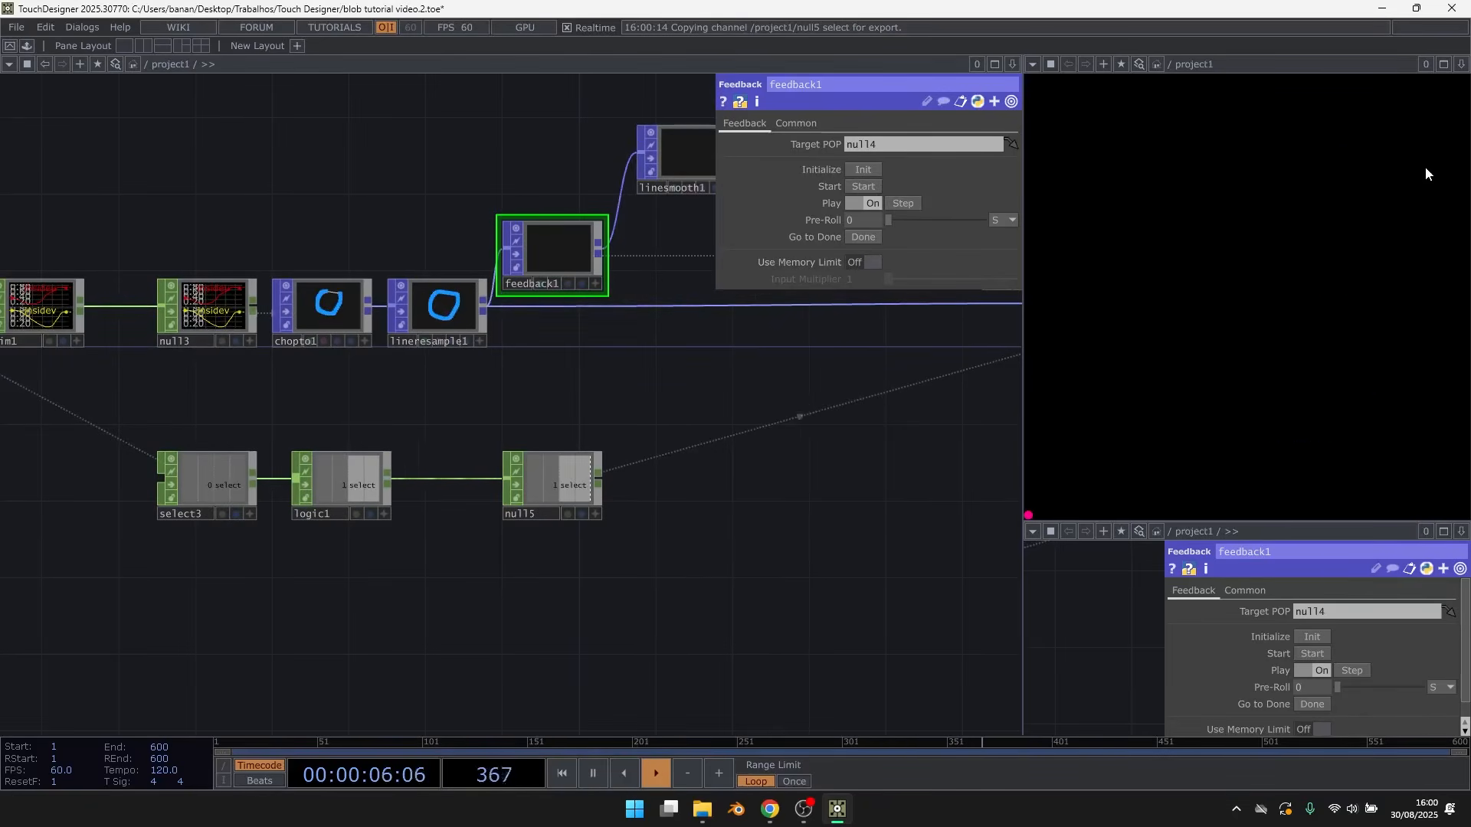
{"action": "mouse_move", "coordinate": [1238, 139]}
{"action": "left_mouse_down"}
{"action": "mouse_move", "coordinate": [1267, 408]}
{"action": "mouse_move", "coordinate": [1378, 152]}
{"action": "left_mouse_up"}
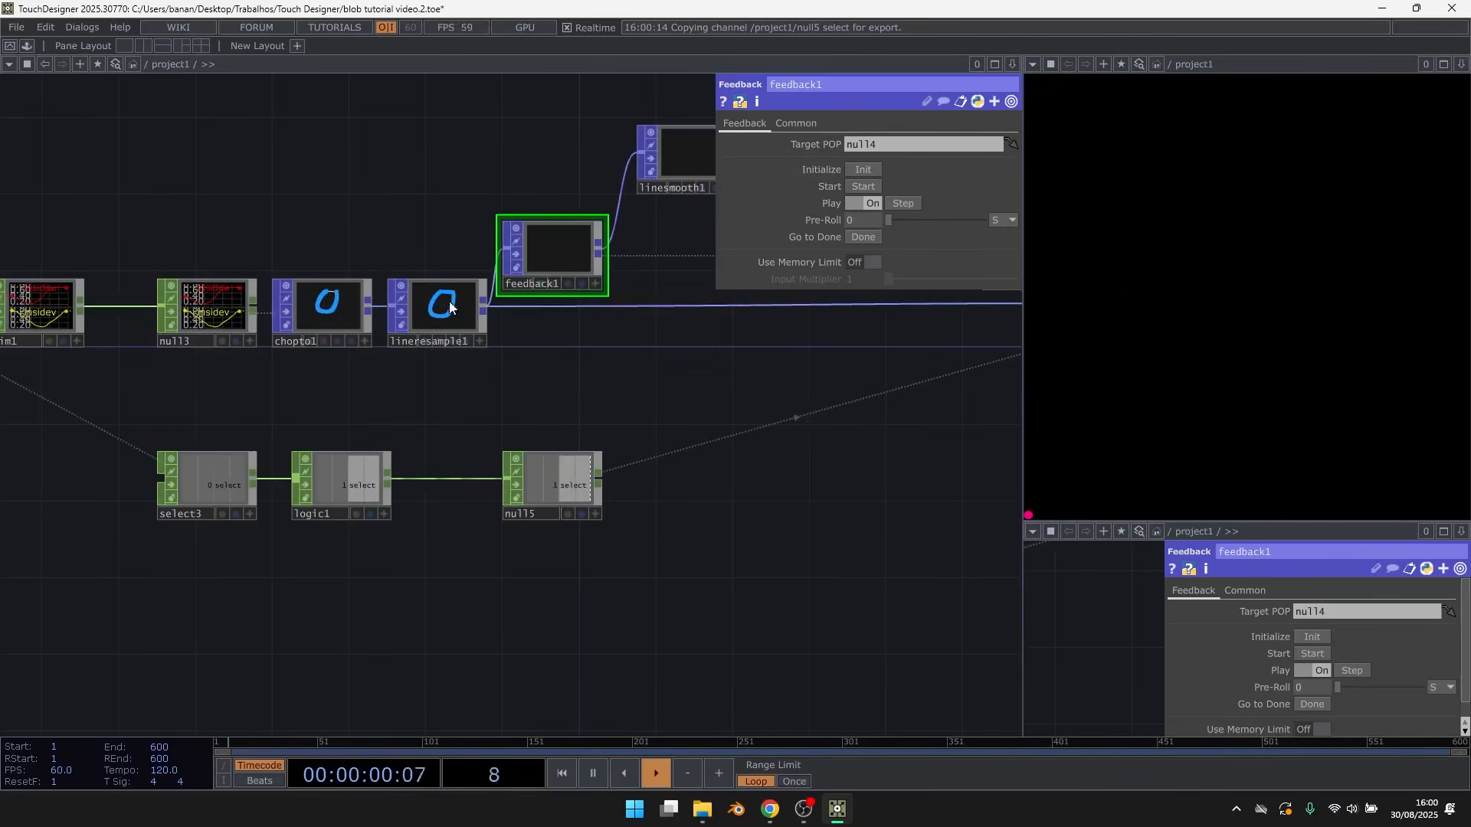
Link null5's select channel to the Feedback POP's Start parameter and draw closed shapes to test the automatic restart
{"action": "scroll", "coordinate": [447, 305], "scroll_direction": "up", "scroll_amount": 3}
{"action": "right_click", "coordinate": [617, 558]}
{"action": "left_click", "coordinate": [674, 559]}
{"action": "left_click_drag", "start_coordinate": [717, 536], "coordinate": [874, 191]}
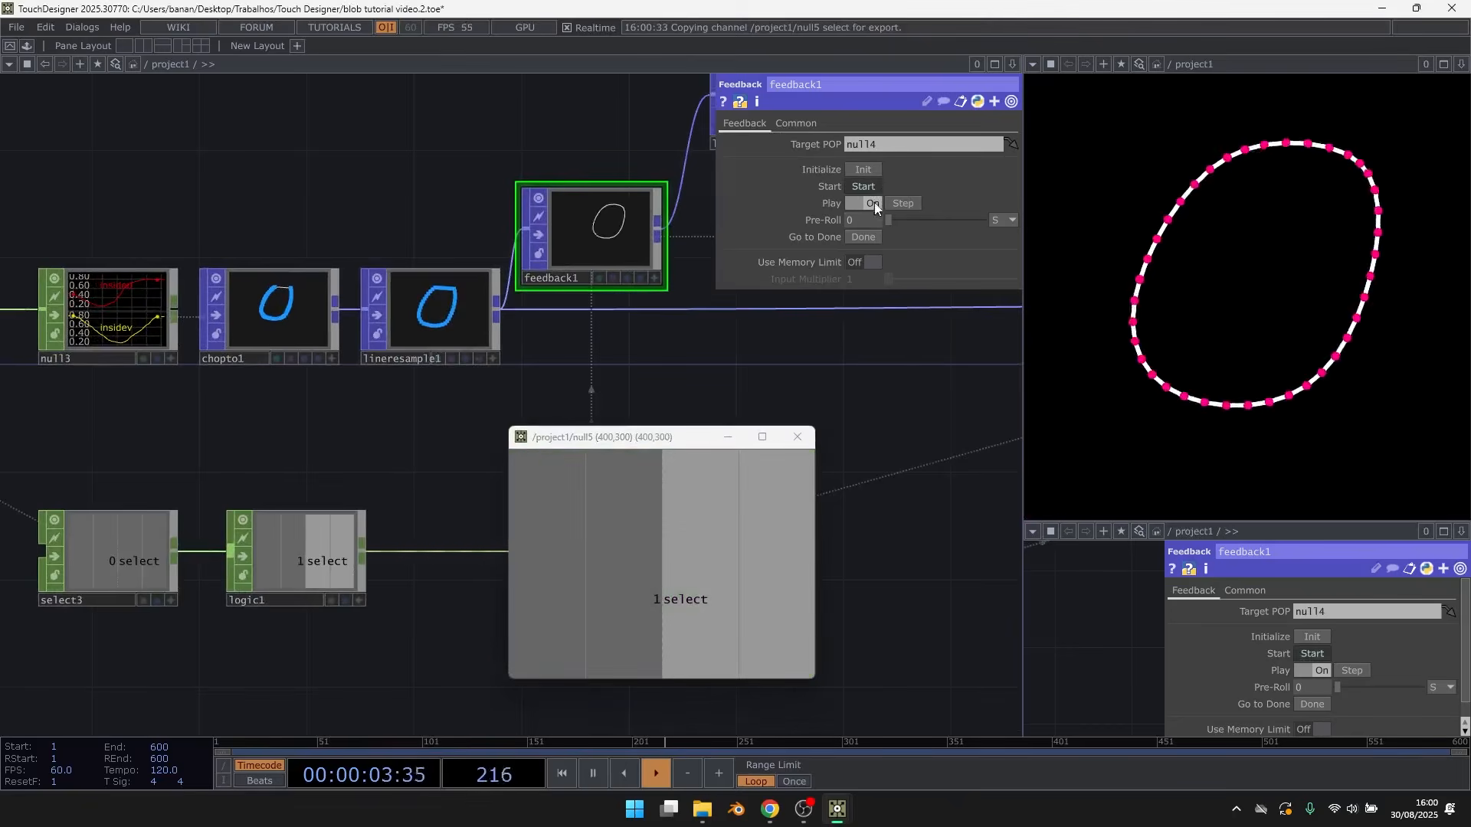
{"action": "left_click", "coordinate": [797, 437]}
{"action": "mouse_move", "coordinate": [1196, 177]}
{"action": "left_mouse_down"}
{"action": "mouse_move", "coordinate": [1211, 141]}
{"action": "mouse_move", "coordinate": [1202, 427]}
{"action": "mouse_move", "coordinate": [1382, 253]}
{"action": "mouse_move", "coordinate": [1378, 158]}
{"action": "left_mouse_up"}
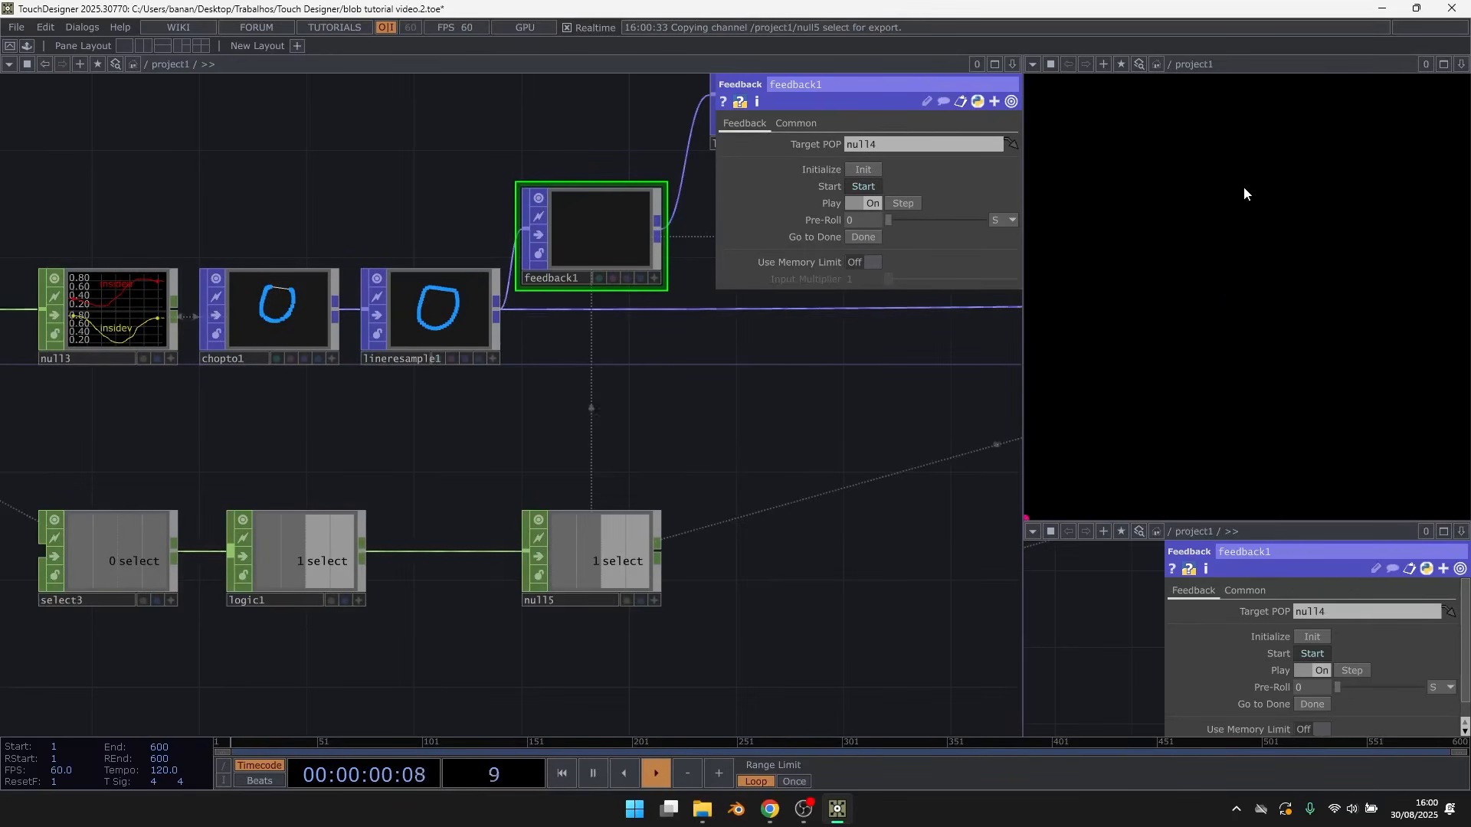
{"action": "mouse_move", "coordinate": [1220, 155]}
{"action": "left_mouse_down"}
{"action": "mouse_move", "coordinate": [1116, 215]}
{"action": "mouse_move", "coordinate": [1382, 244]}
{"action": "mouse_move", "coordinate": [1370, 196]}
{"action": "left_mouse_up"}
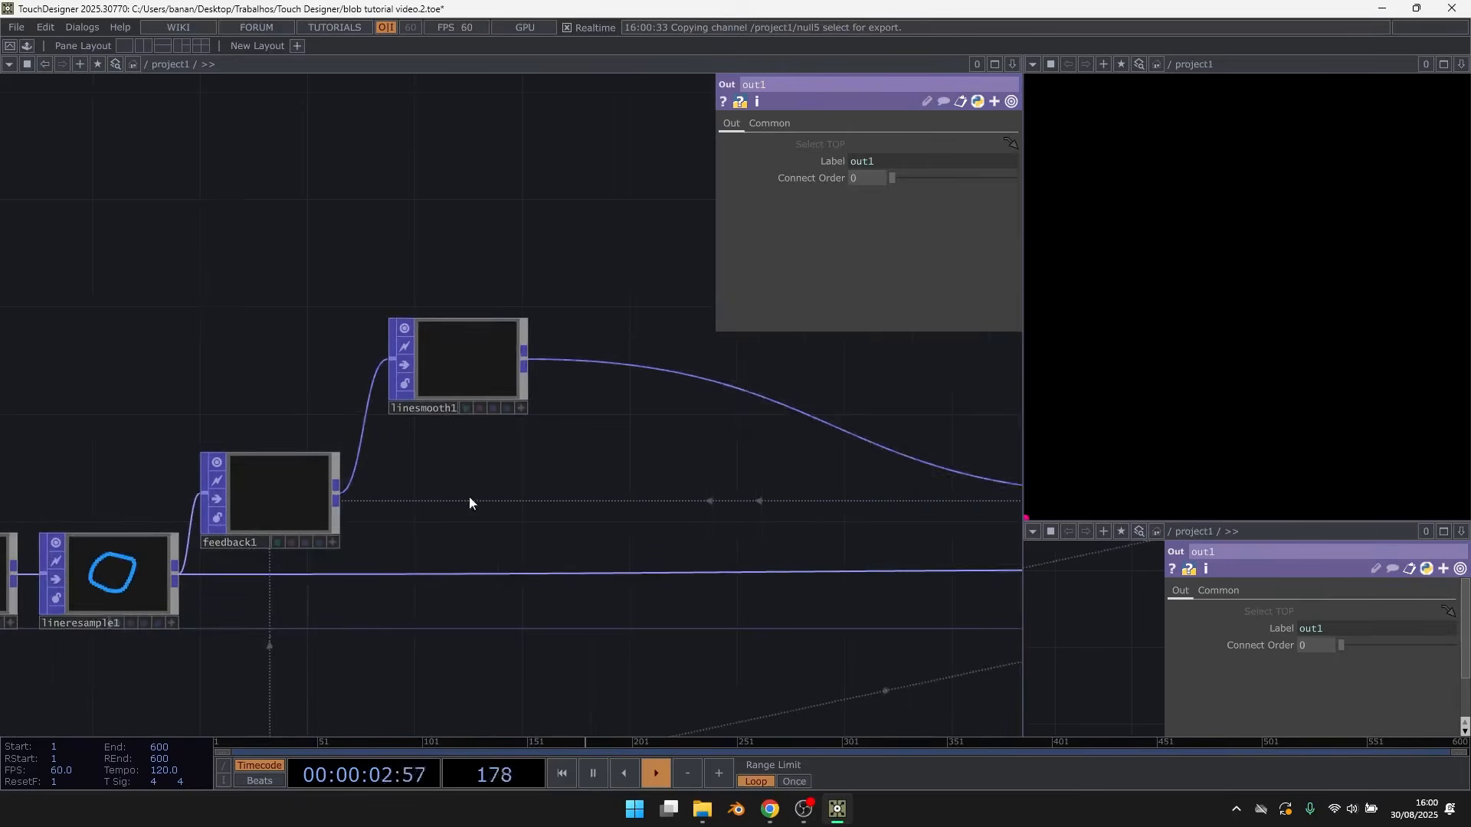
Insert a Line Resample POP on the wire between linesmooth1 and null4
{"action": "scroll", "coordinate": [471, 380], "scroll_direction": "up", "scroll_amount": 3}
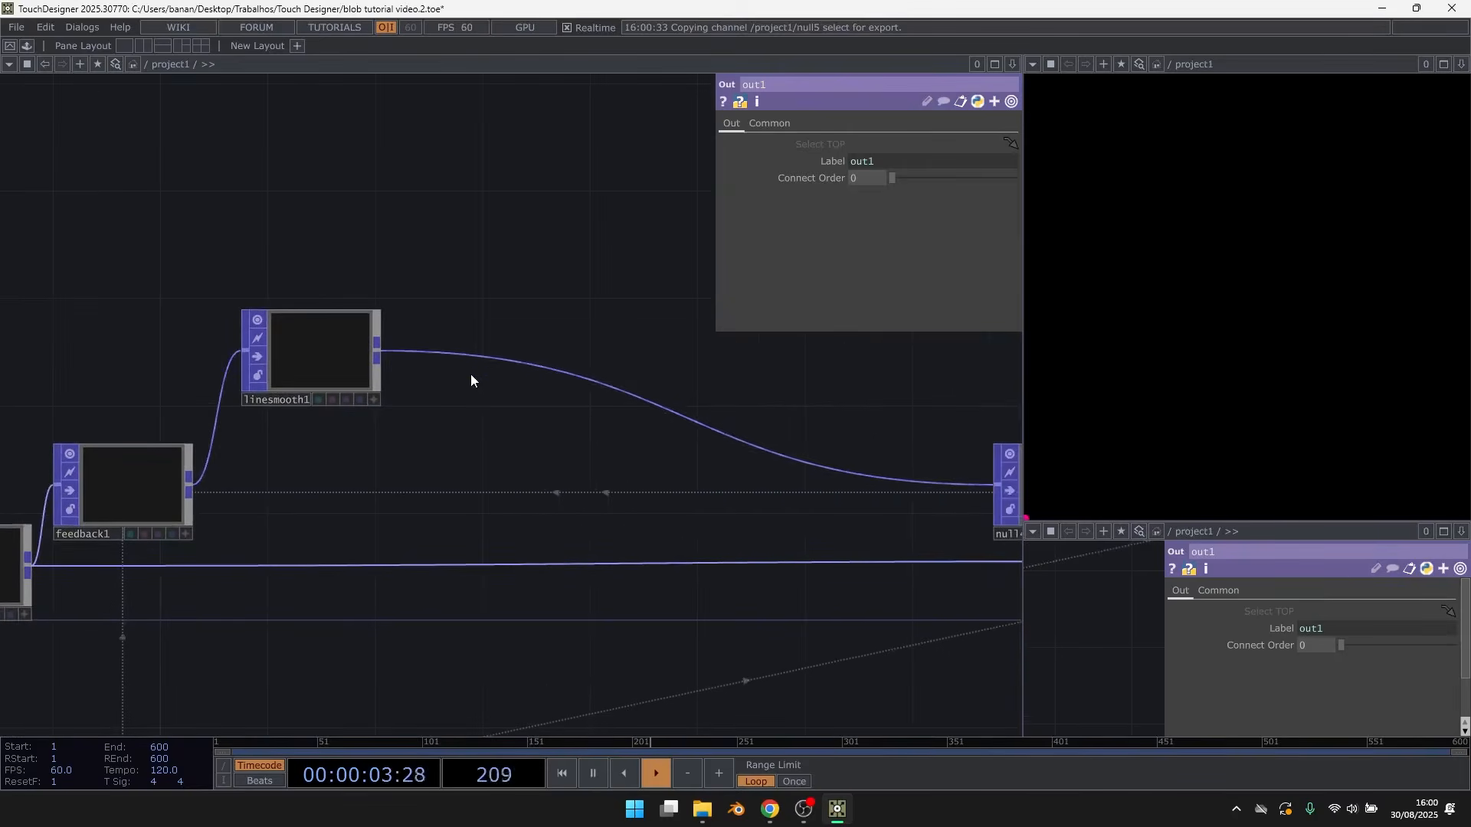
{"action": "right_click", "coordinate": [486, 351]}
{"action": "left_click", "coordinate": [494, 348]}
{"action": "type", "text": "line"}
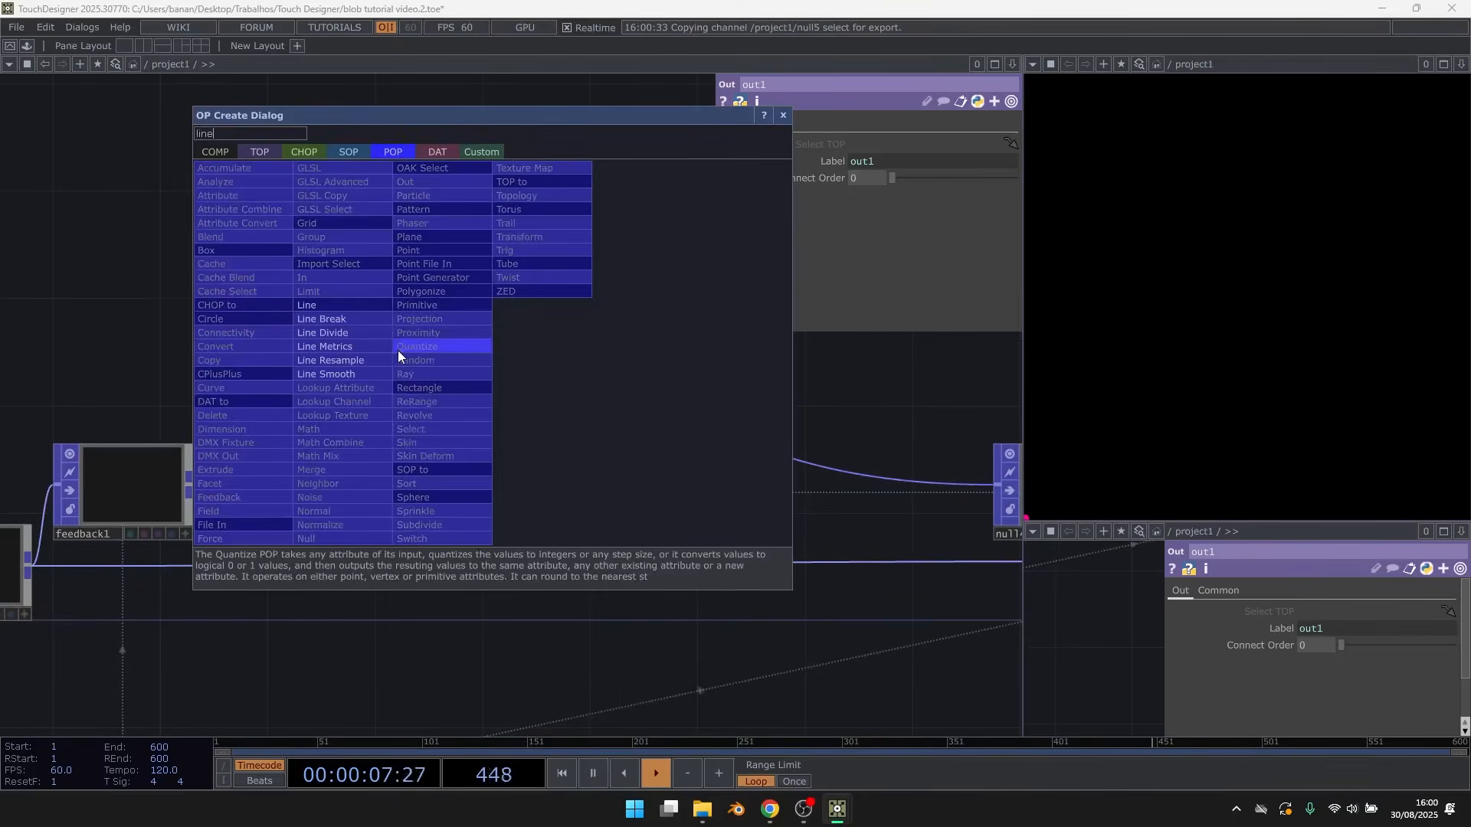
{"action": "left_click", "coordinate": [375, 371]}
{"action": "left_click", "coordinate": [488, 354]}
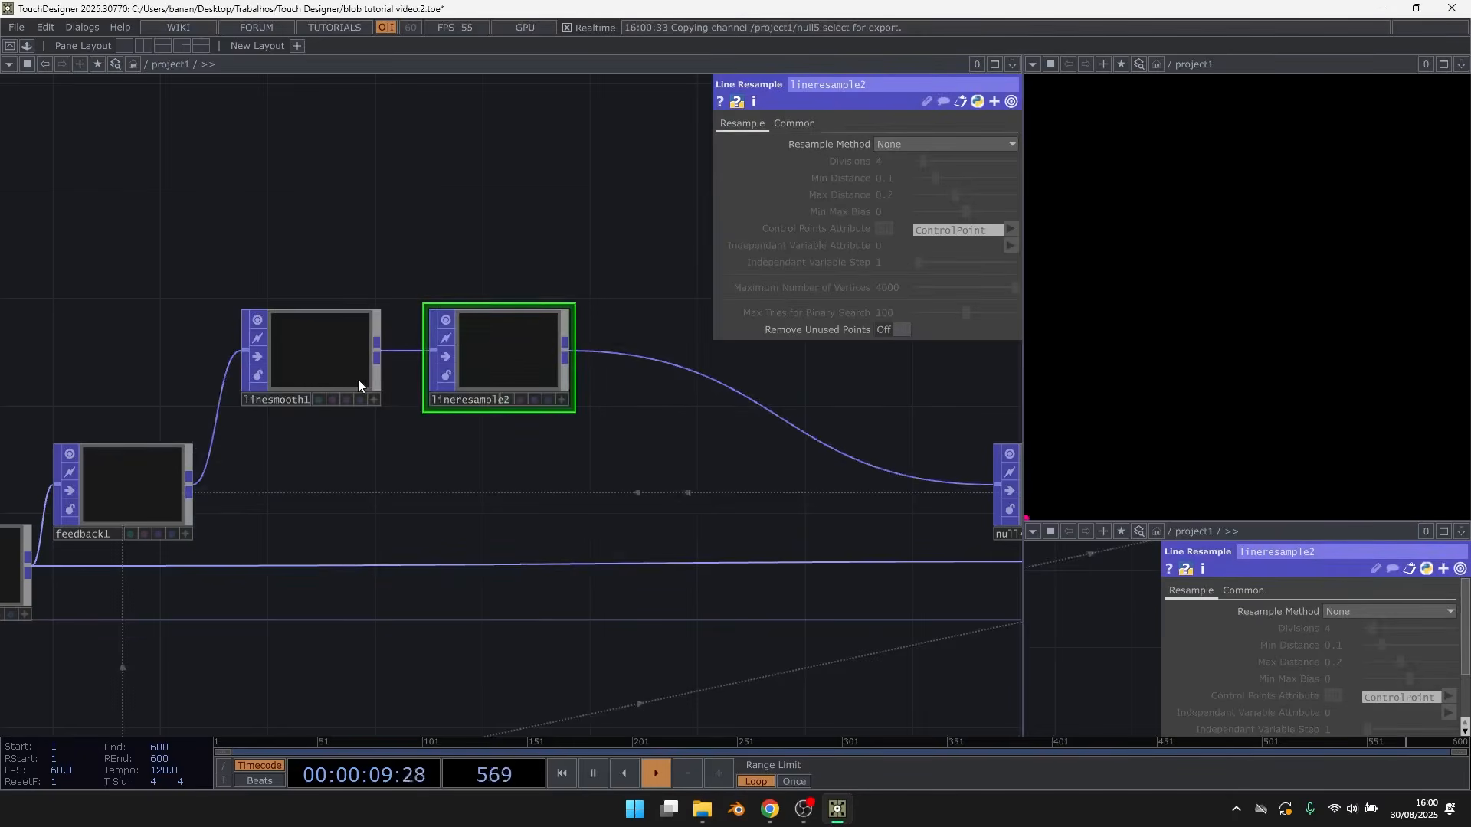
Set lineresample2 to resample by Distance between Points with a Max Distance of 0.05
{"action": "scroll", "coordinate": [357, 380], "scroll_direction": "up", "scroll_amount": 2}
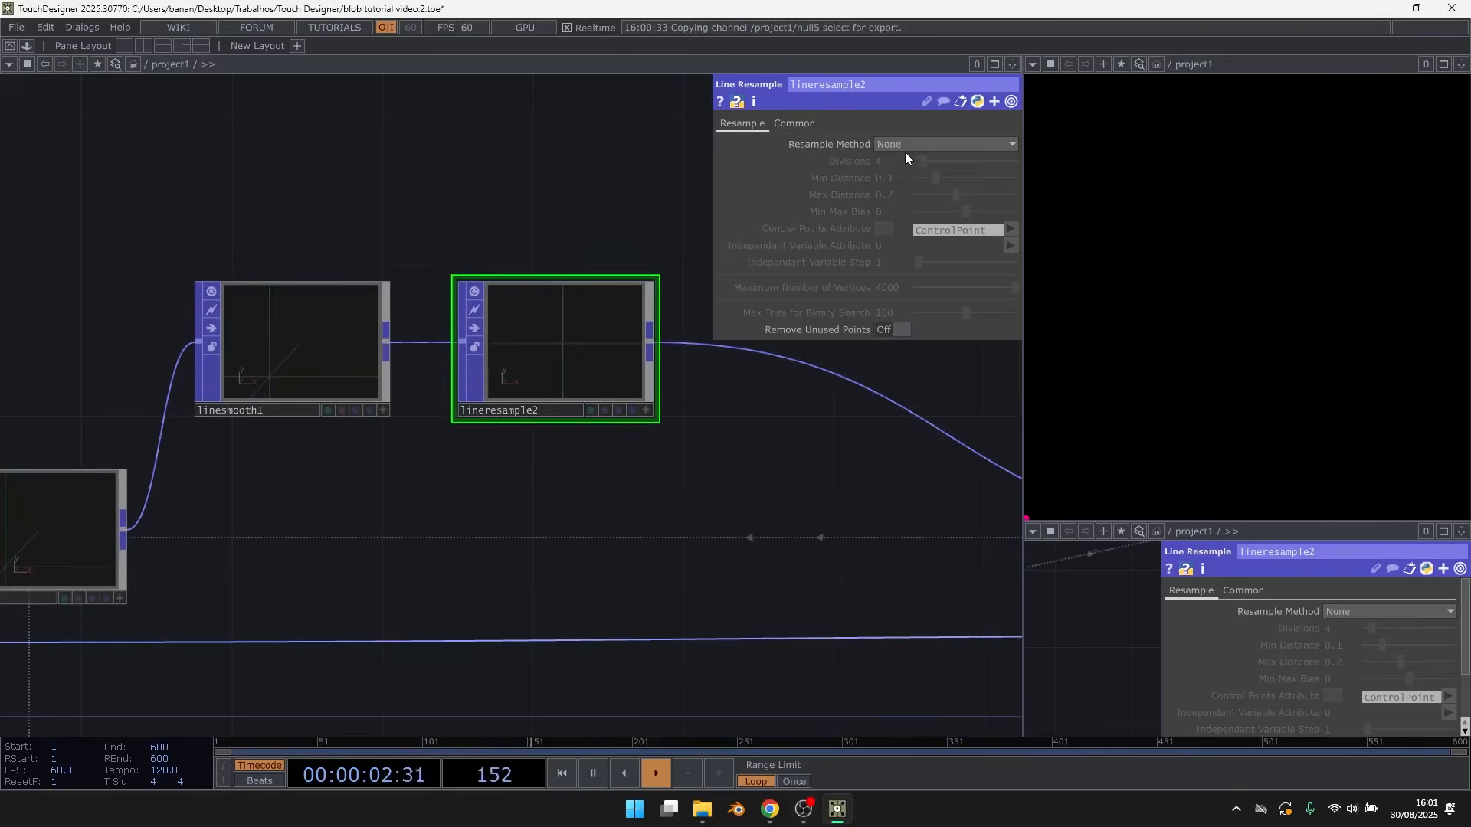
{"action": "left_click", "coordinate": [907, 148]}
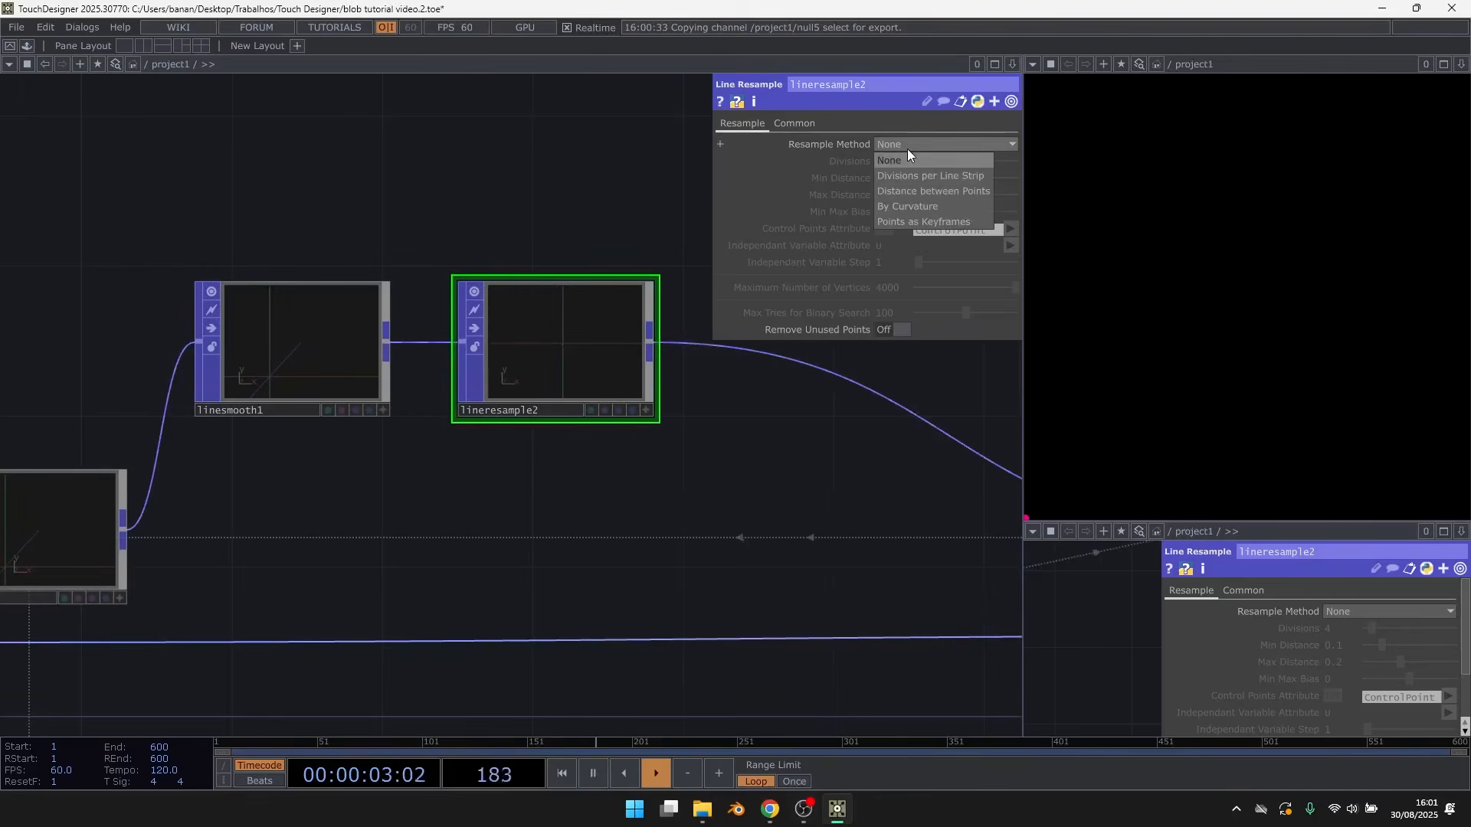
{"action": "left_click", "coordinate": [944, 191]}
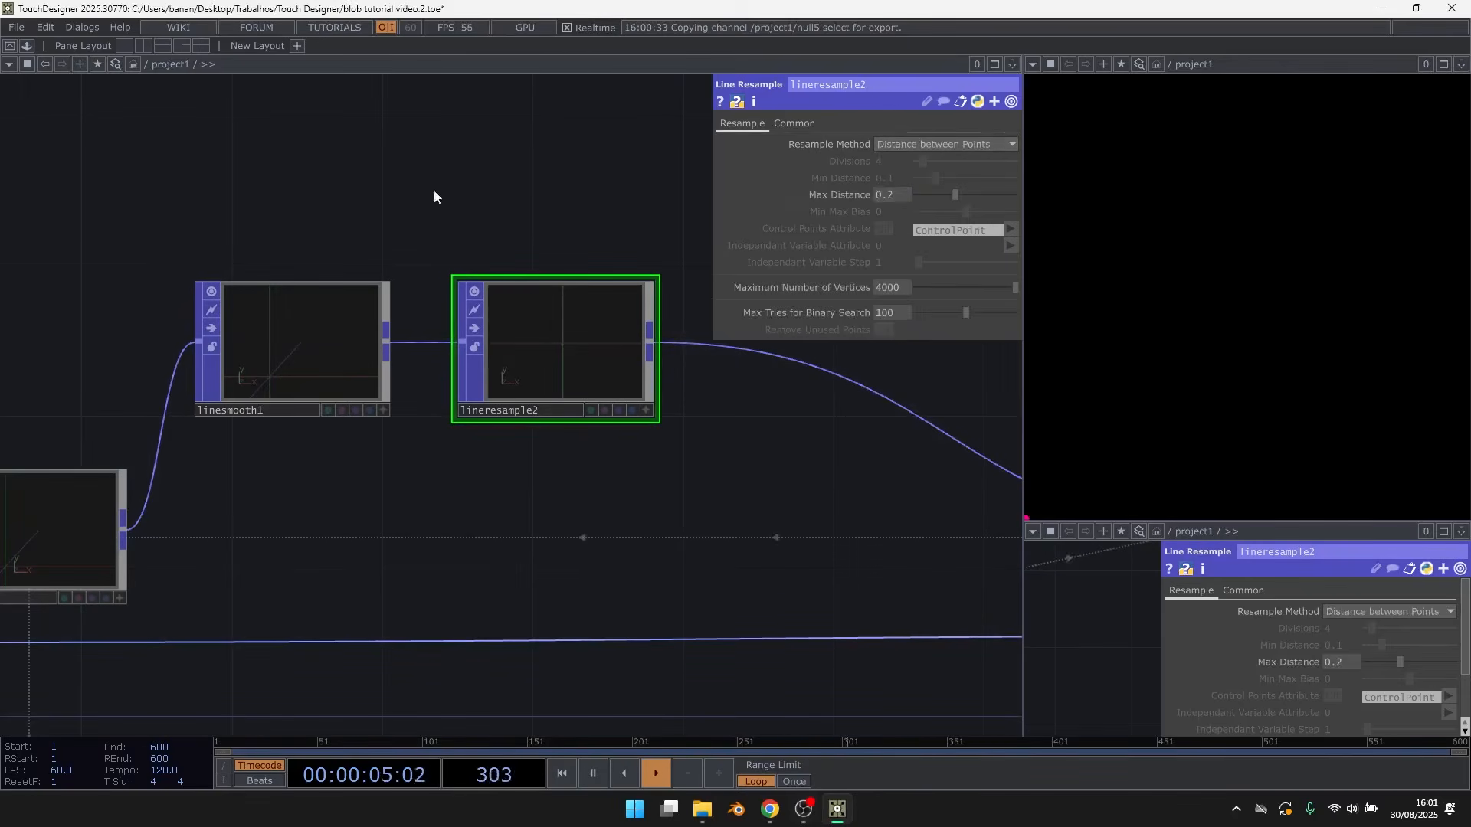
{"action": "left_click", "coordinate": [886, 196]}
{"action": "type", "text": "0.05"}
{"action": "left_click", "coordinate": [552, 198]}
Check lineresample1's settings against the new resample node and draw another closed shape to test the smoothing
{"action": "left_click_drag", "start_coordinate": [363, 578], "coordinate": [624, 449]}
{"action": "scroll", "coordinate": [623, 449], "scroll_direction": "down", "scroll_amount": 2}
{"action": "left_click", "coordinate": [260, 477]}
{"action": "left_click_drag", "start_coordinate": [751, 447], "coordinate": [443, 532]}
{"action": "scroll", "coordinate": [384, 476], "scroll_direction": "up", "scroll_amount": 2}
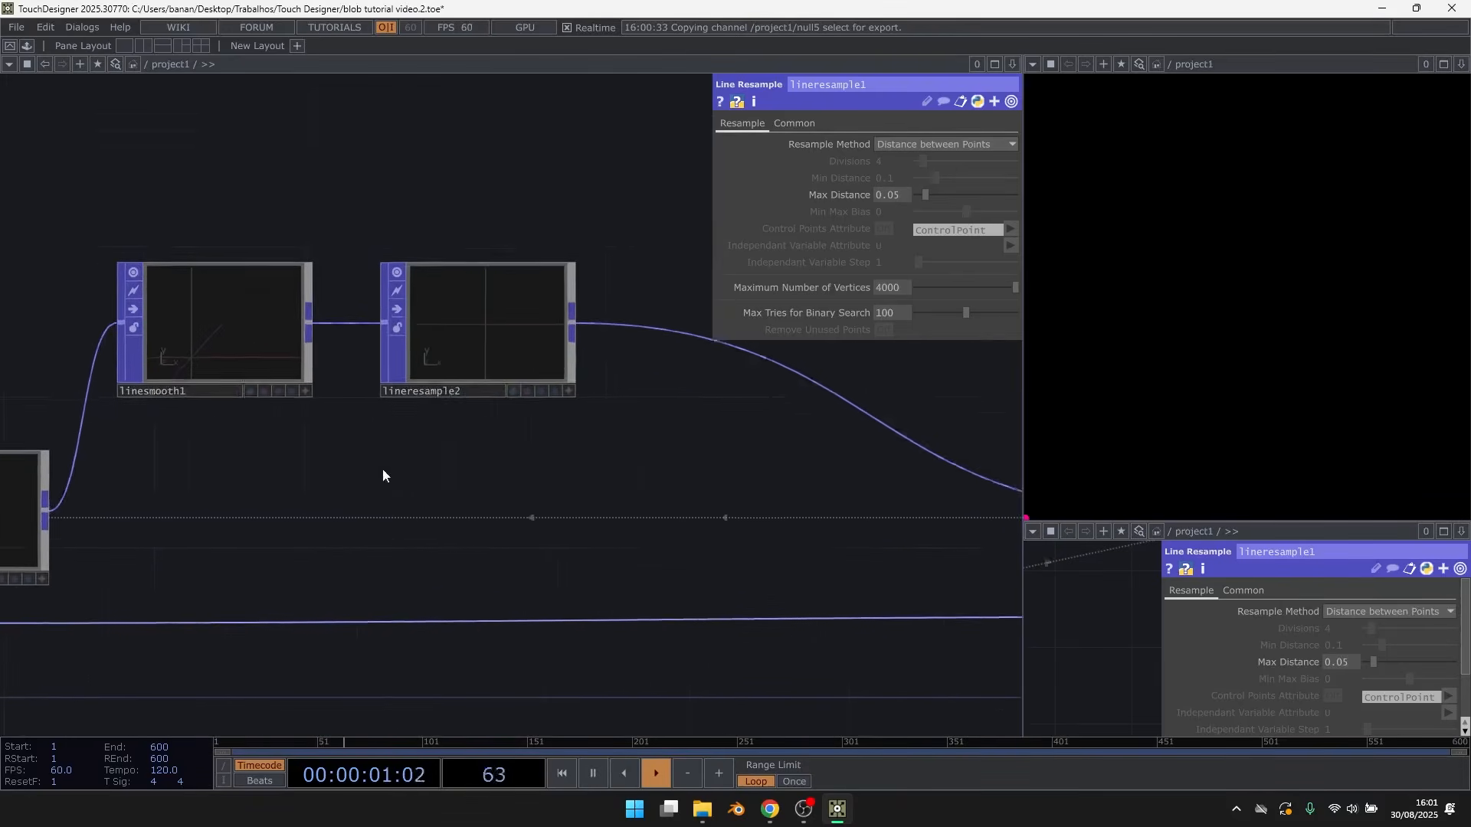
{"action": "left_click_drag", "start_coordinate": [384, 475], "coordinate": [441, 504]}
{"action": "left_click_drag", "start_coordinate": [484, 370], "coordinate": [518, 365]}
{"action": "mouse_move", "coordinate": [1246, 142]}
{"action": "left_mouse_down"}
{"action": "mouse_move", "coordinate": [1129, 225]}
{"action": "mouse_move", "coordinate": [1412, 212]}
{"action": "mouse_move", "coordinate": [1373, 177]}
{"action": "left_mouse_up"}
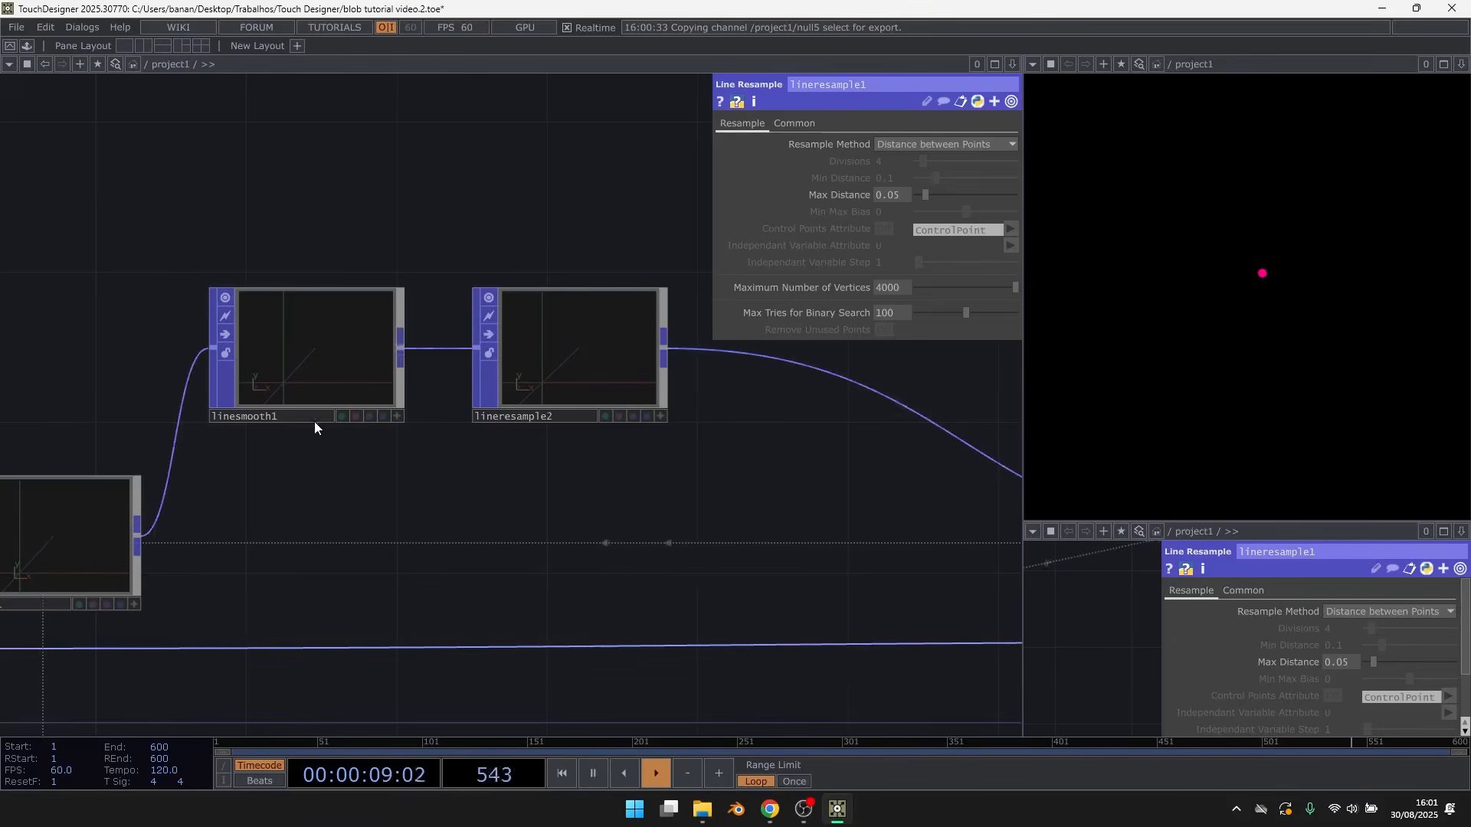
Add a Grid POP in the empty area above the Feedback and Line Smooth POPs
{"action": "scroll", "coordinate": [314, 427], "scroll_direction": "down", "scroll_amount": 3}
{"action": "scroll", "coordinate": [305, 371], "scroll_direction": "up", "scroll_amount": 3}
{"action": "left_click_drag", "start_coordinate": [570, 310], "coordinate": [774, 399]}
{"action": "scroll", "coordinate": [563, 338], "scroll_direction": "down", "scroll_amount": 3}
{"action": "key", "text": "Tab"}
{"action": "type", "text": "grid"}
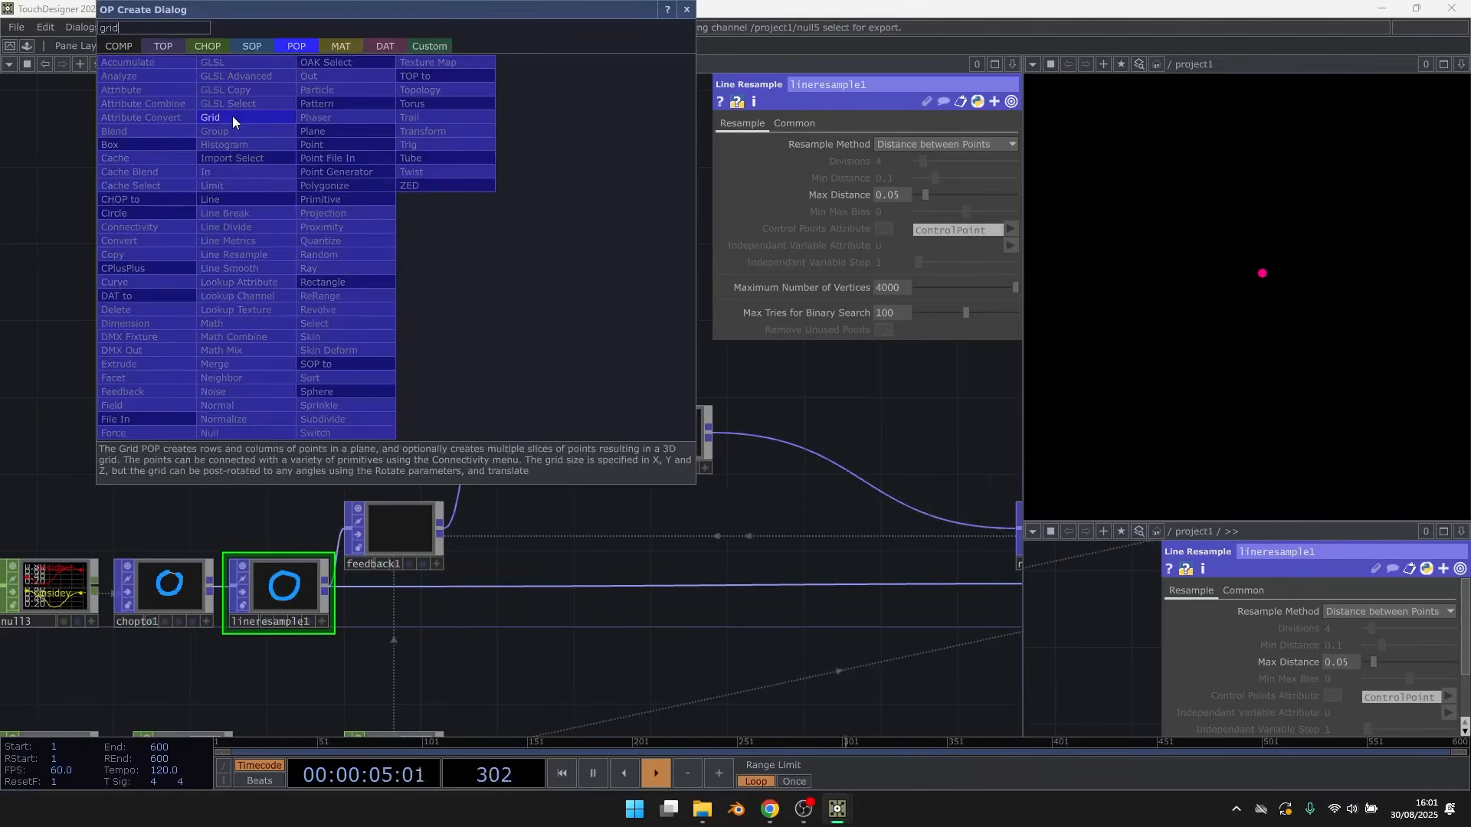
{"action": "left_click", "coordinate": [232, 116]}
{"action": "left_click", "coordinate": [414, 230]}
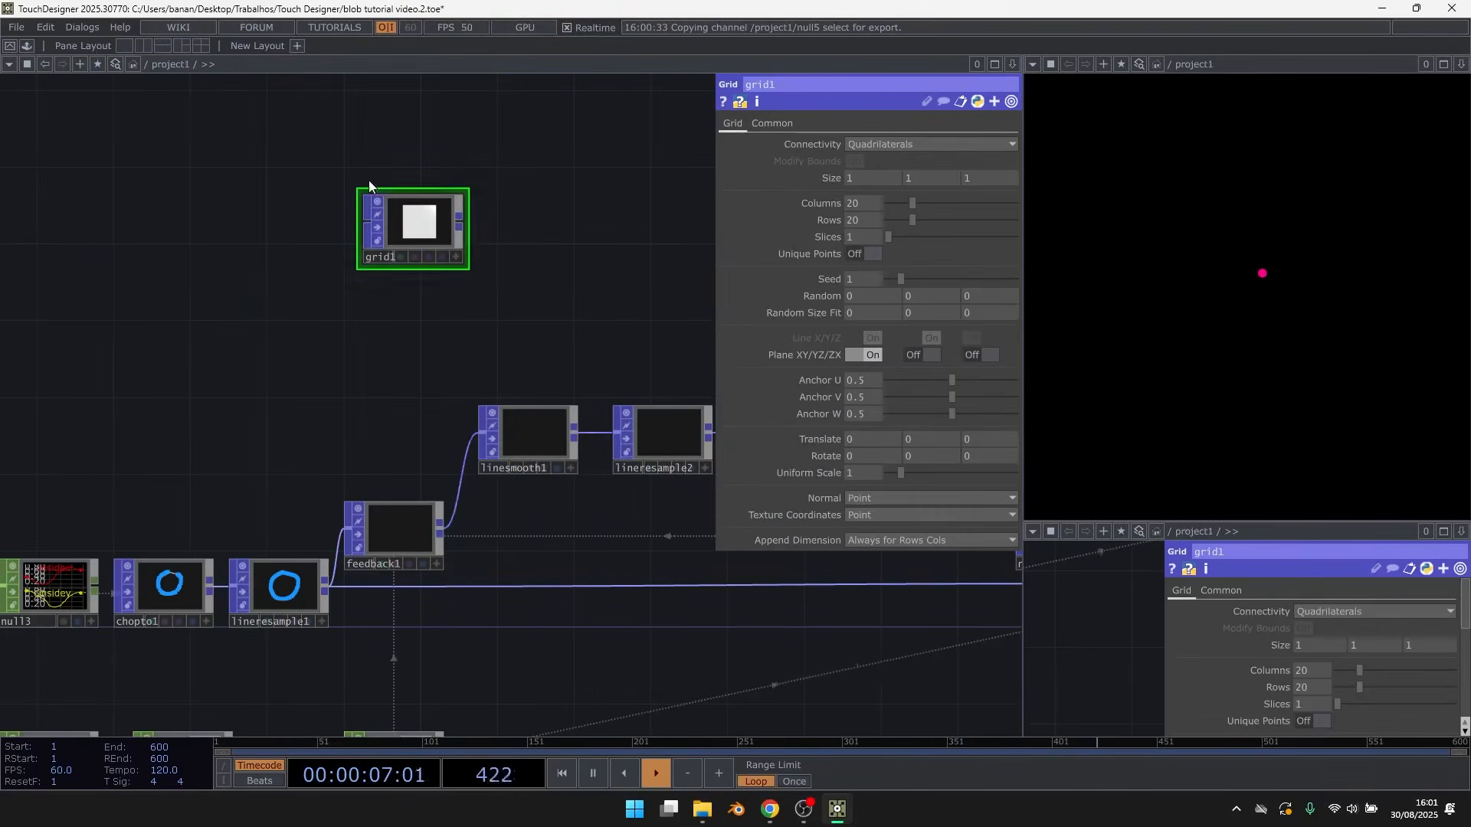
Set the grid's connectivity to Point Prims with 4 columns and 4 rows
{"action": "scroll", "coordinate": [406, 188], "scroll_direction": "up", "scroll_amount": 5}
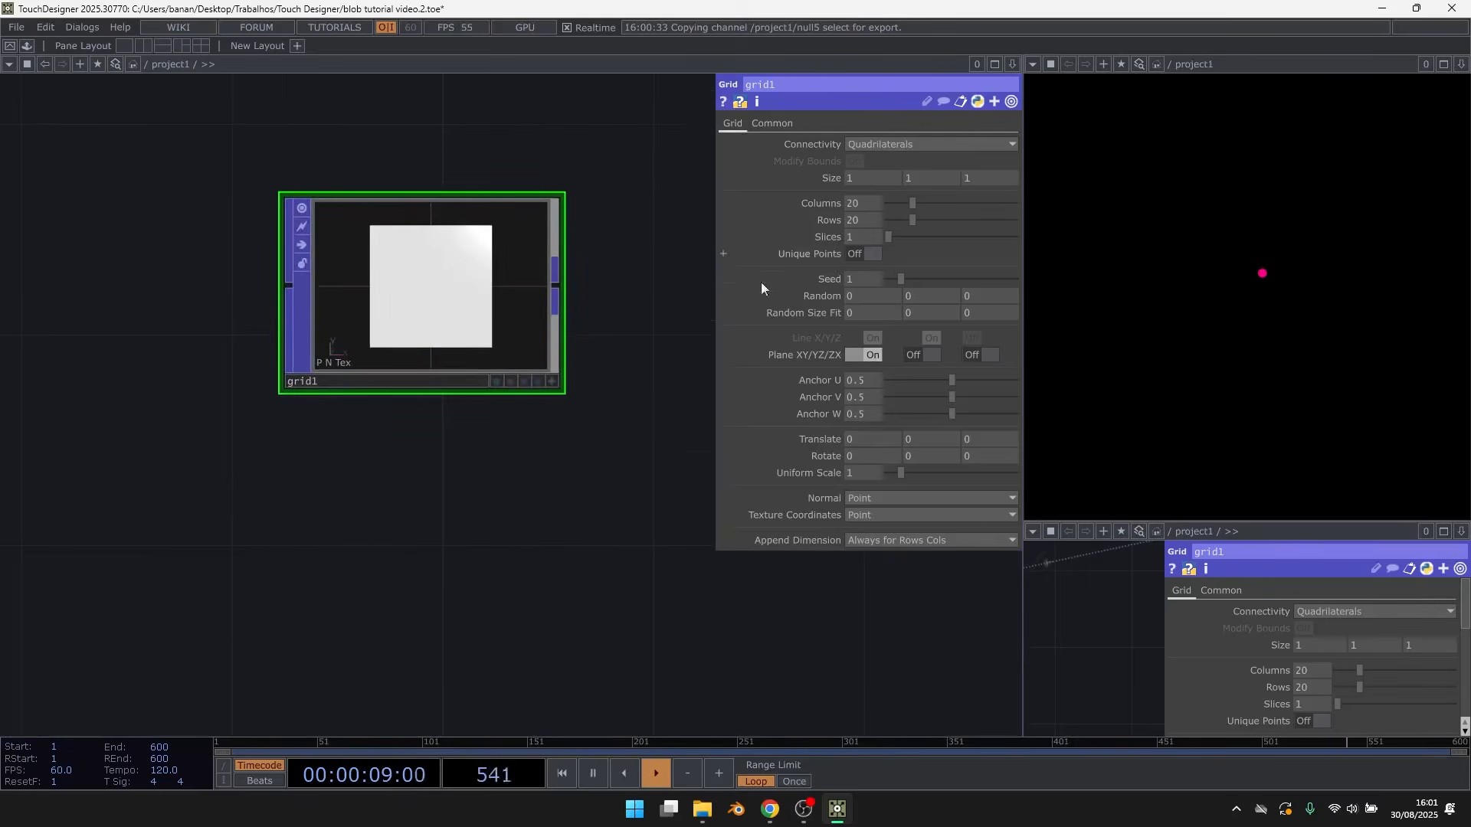
{"action": "left_click", "coordinate": [900, 144]}
{"action": "left_click", "coordinate": [892, 172]}
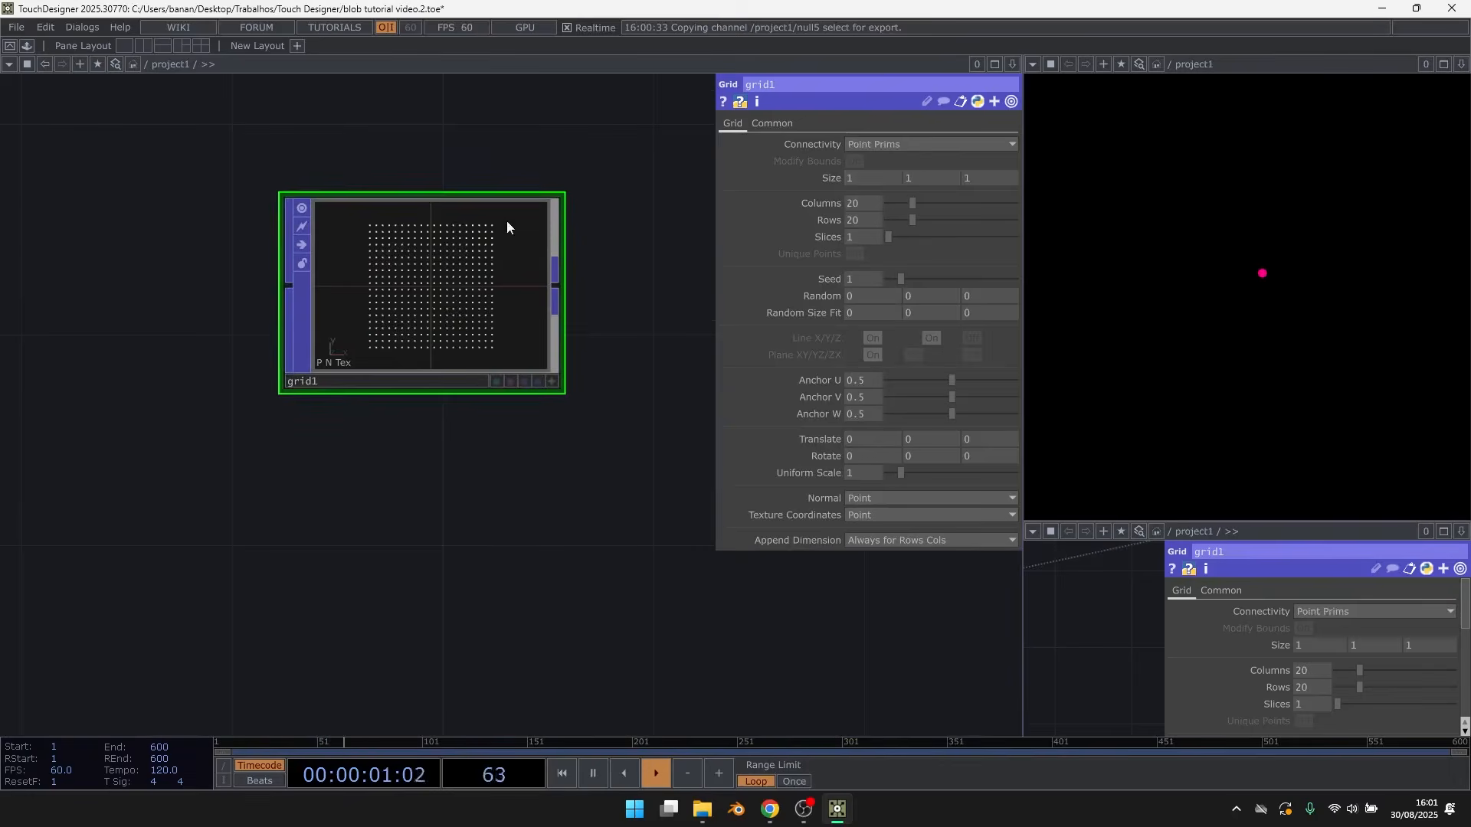
{"action": "scroll", "coordinate": [460, 222], "scroll_direction": "up", "scroll_amount": 1}
{"action": "scroll", "coordinate": [460, 228], "scroll_direction": "up", "scroll_amount": 1}
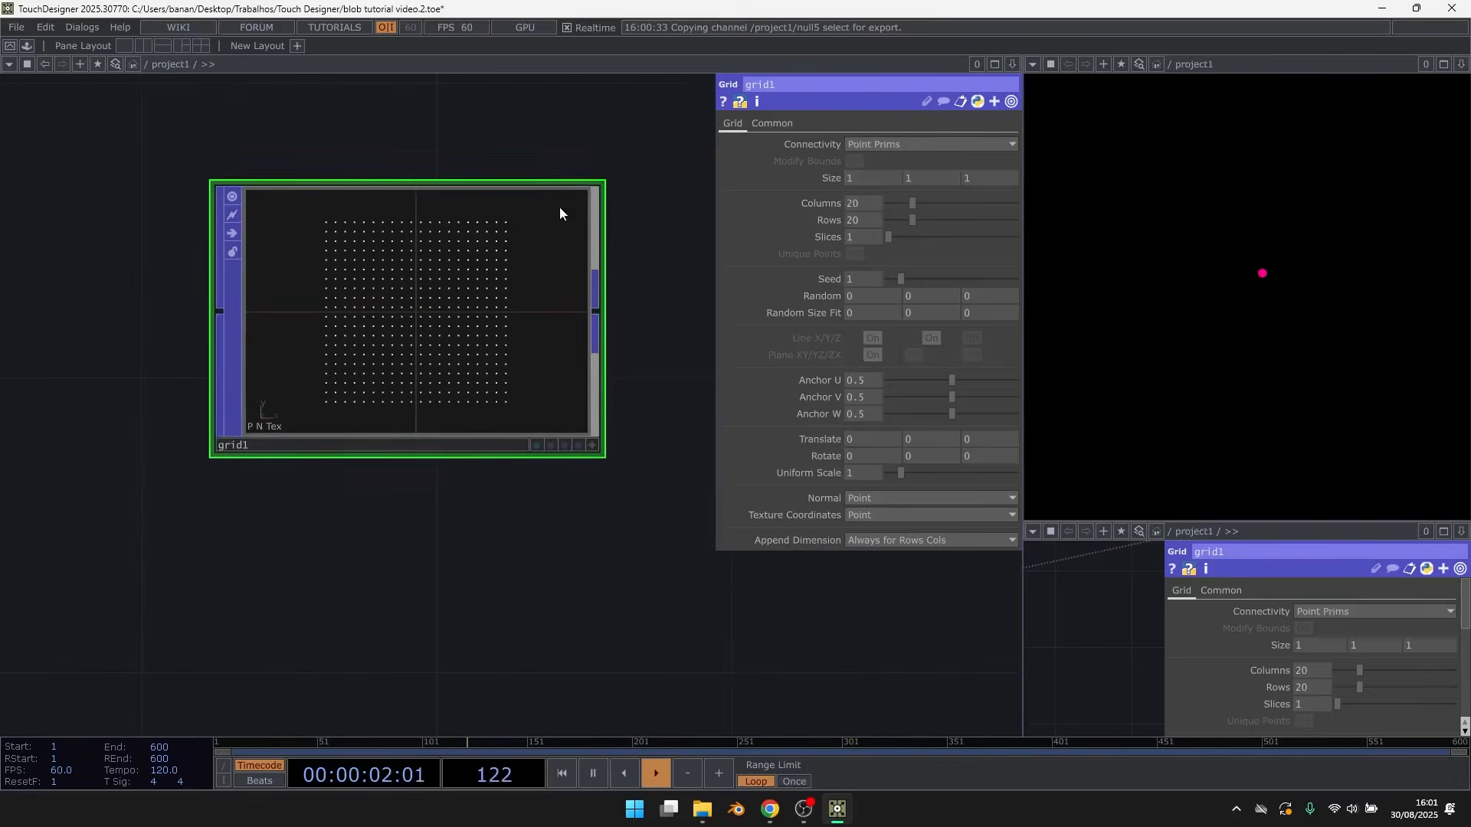
{"action": "type", "text": "4"}
{"action": "left_click", "coordinate": [871, 215]}
{"action": "type", "text": "4"}
{"action": "left_click", "coordinate": [640, 143]}
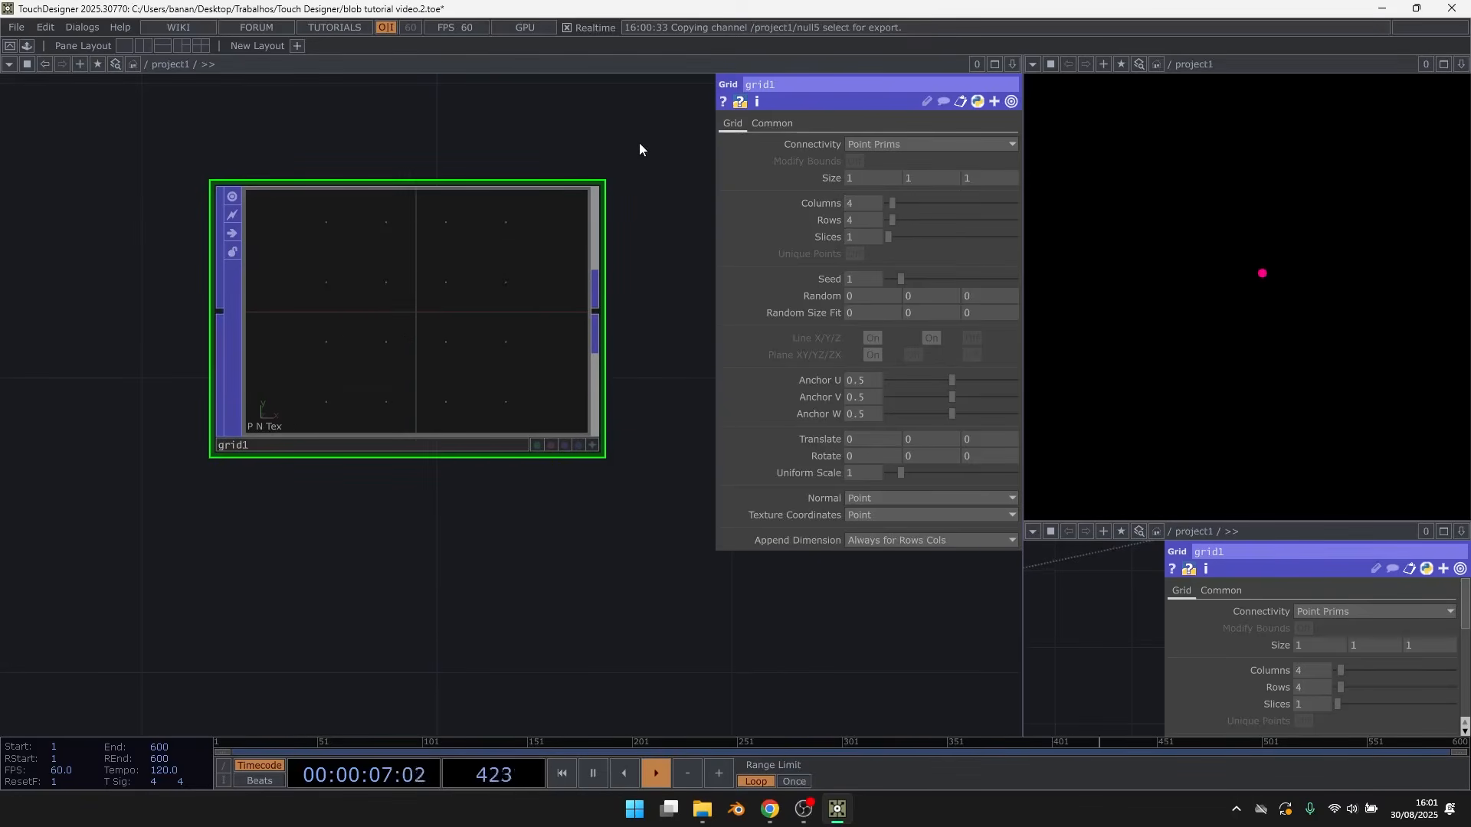
Insert a Field POP on the wire between lineresample2 and null4
{"action": "left_click_drag", "start_coordinate": [435, 451], "coordinate": [168, 378]}
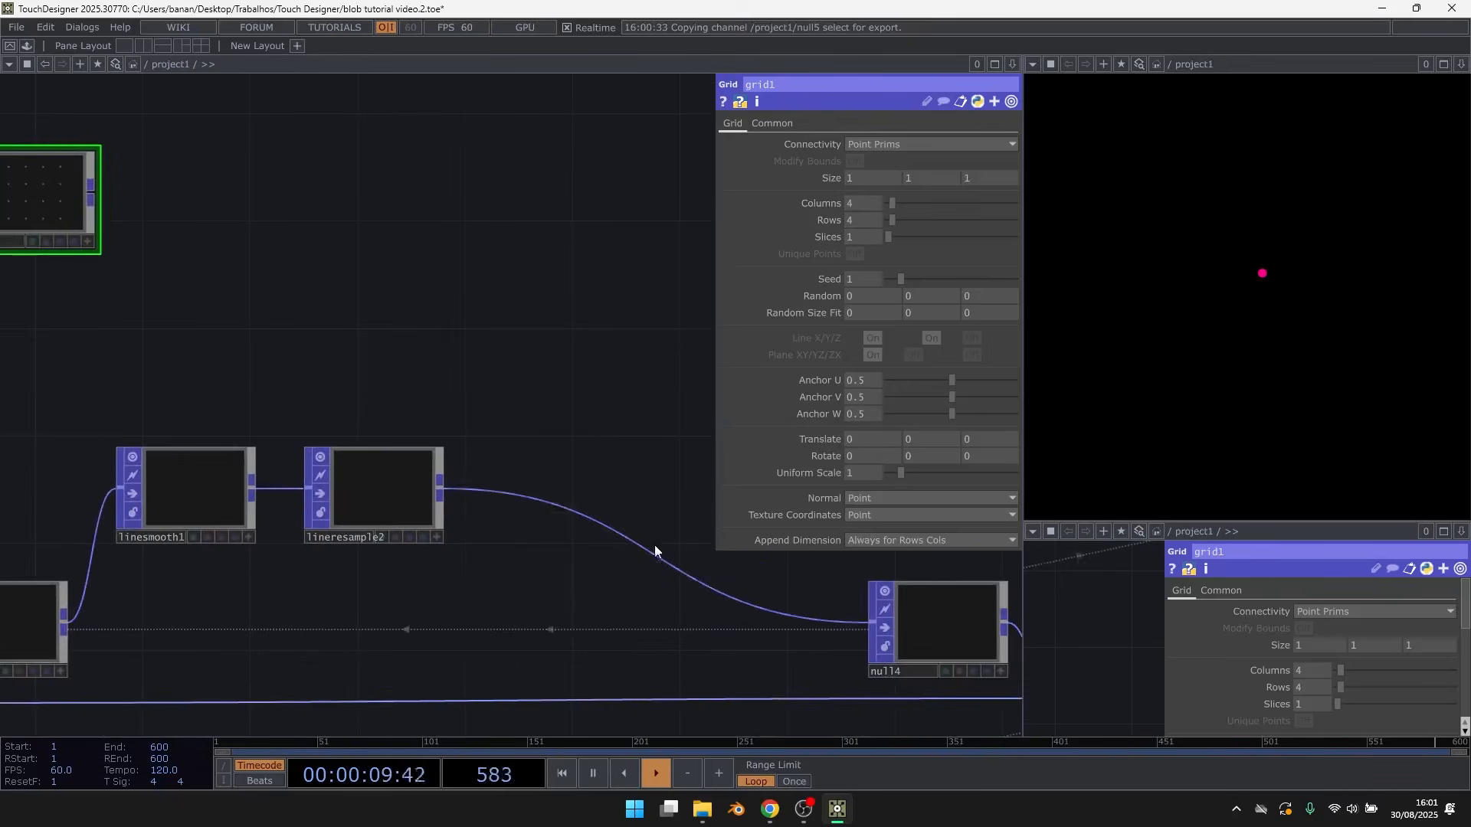
{"action": "right_click", "coordinate": [549, 499]}
{"action": "left_click", "coordinate": [570, 487]}
{"action": "type", "text": "fie"}
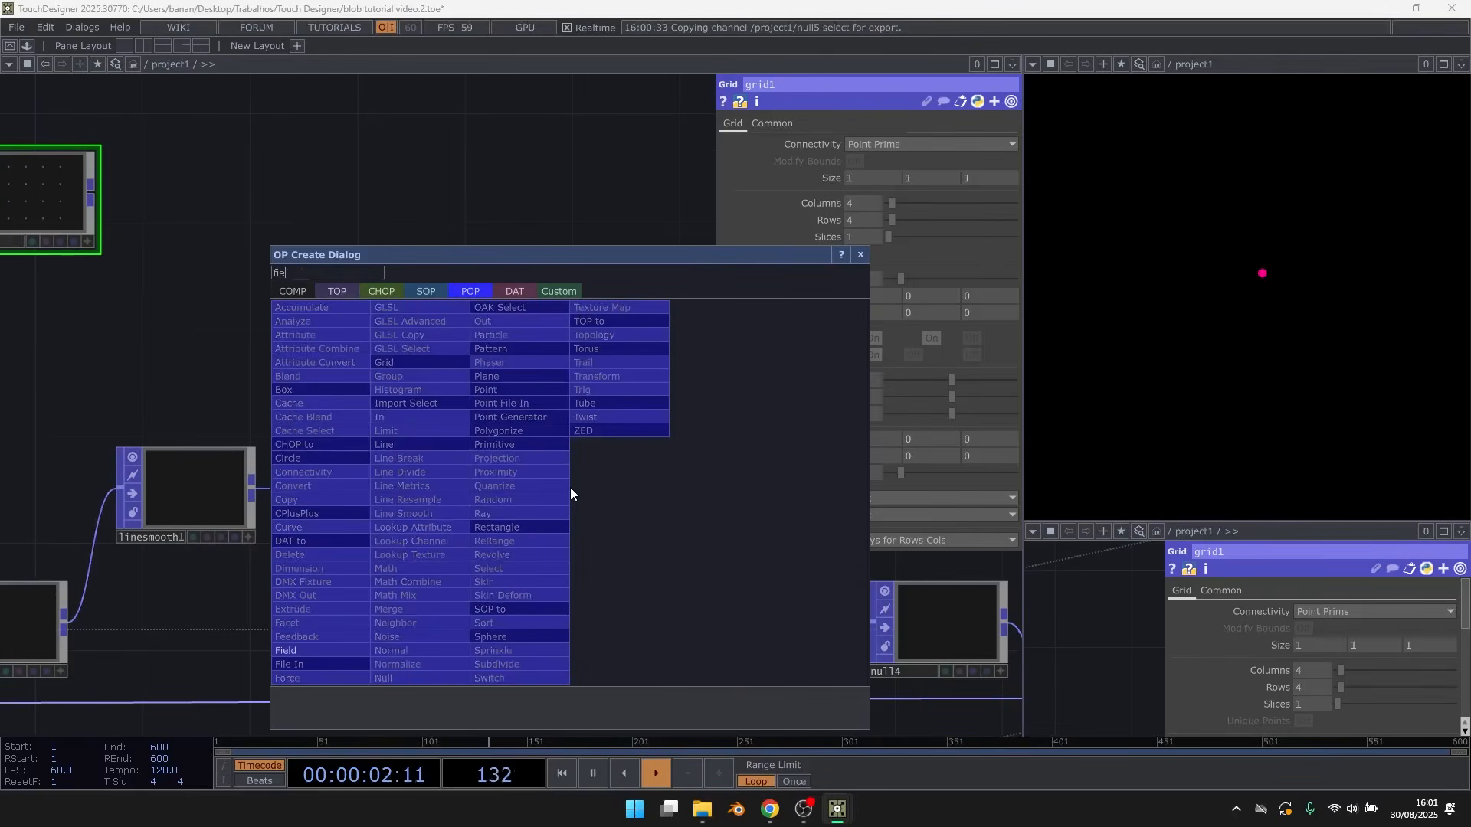
{"action": "left_click", "coordinate": [328, 647]}
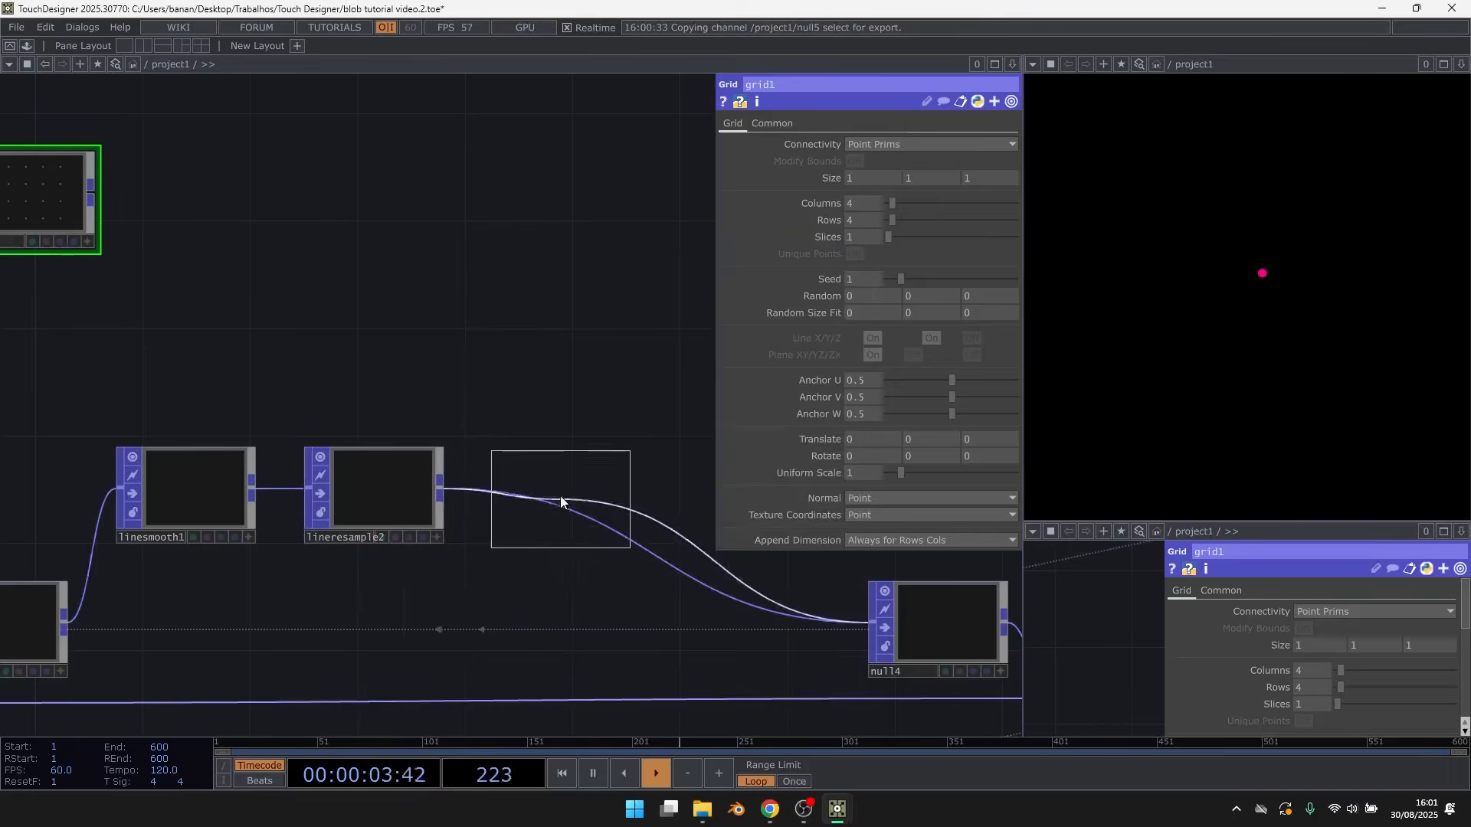
{"action": "left_click", "coordinate": [548, 496]}
Add a Circle POP near the Grid POP, above the line processing chain
{"action": "left_click_drag", "start_coordinate": [388, 335], "coordinate": [628, 334]}
{"action": "left_click_drag", "start_coordinate": [226, 181], "coordinate": [342, 230]}
{"action": "scroll", "coordinate": [342, 230], "scroll_direction": "up", "scroll_amount": 5}
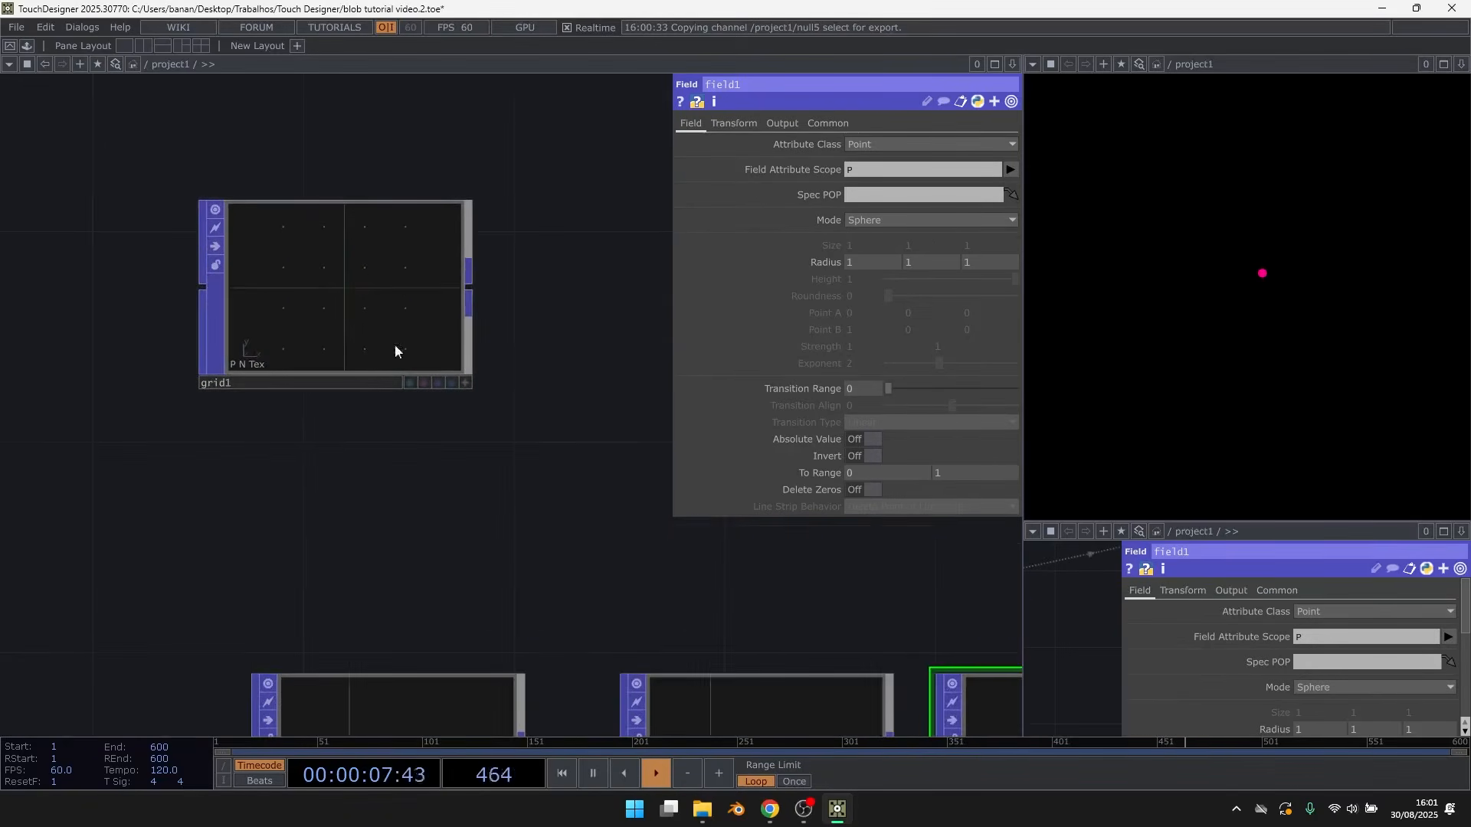
{"action": "scroll", "coordinate": [267, 417], "scroll_direction": "down", "scroll_amount": 3}
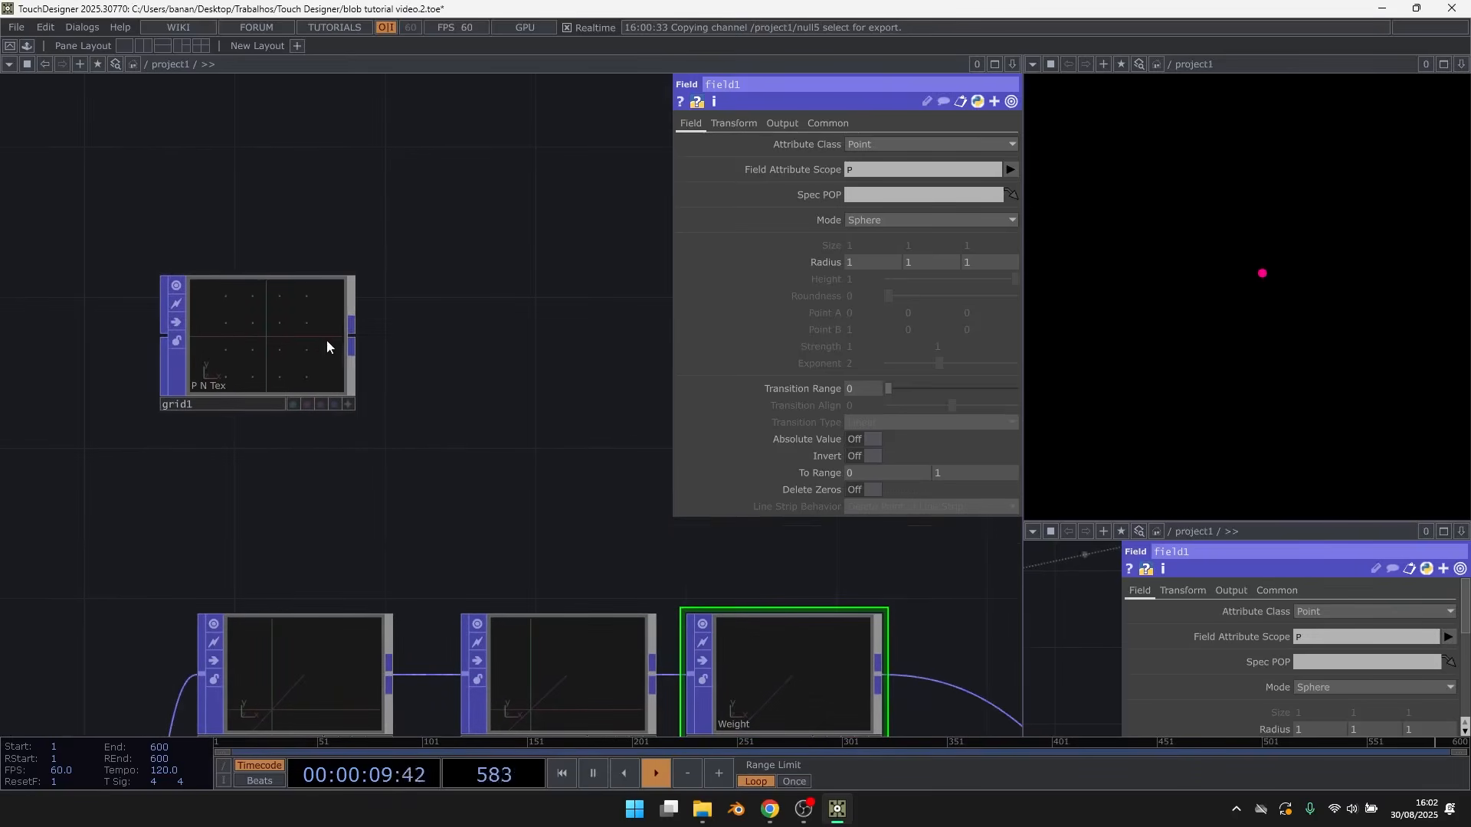
{"action": "scroll", "coordinate": [154, 388], "scroll_direction": "down", "scroll_amount": 2}
{"action": "key", "text": "Tab"}
{"action": "type", "text": "cir"}
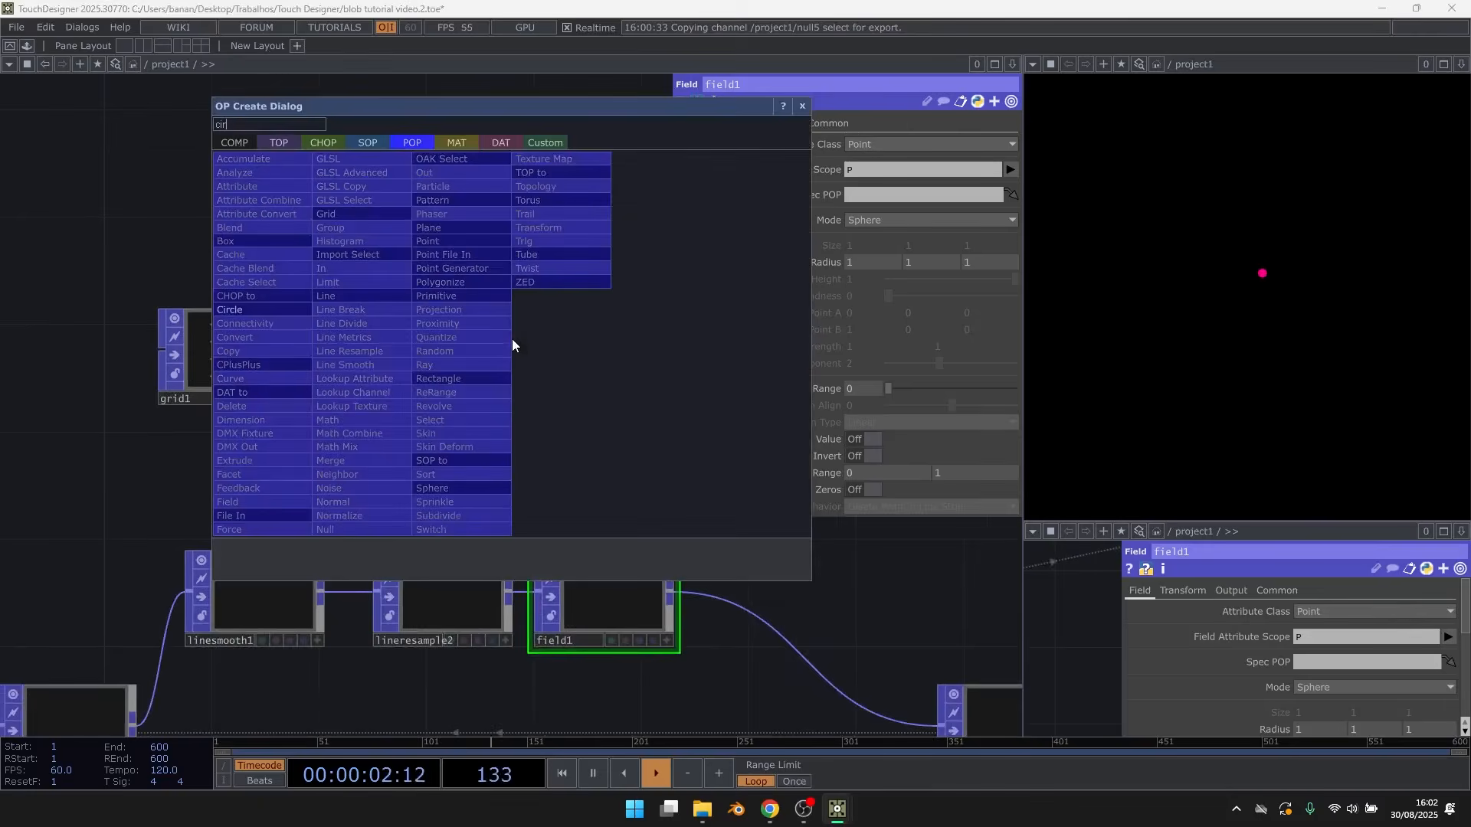
{"action": "left_click", "coordinate": [356, 140]}
{"action": "left_click", "coordinate": [403, 145]}
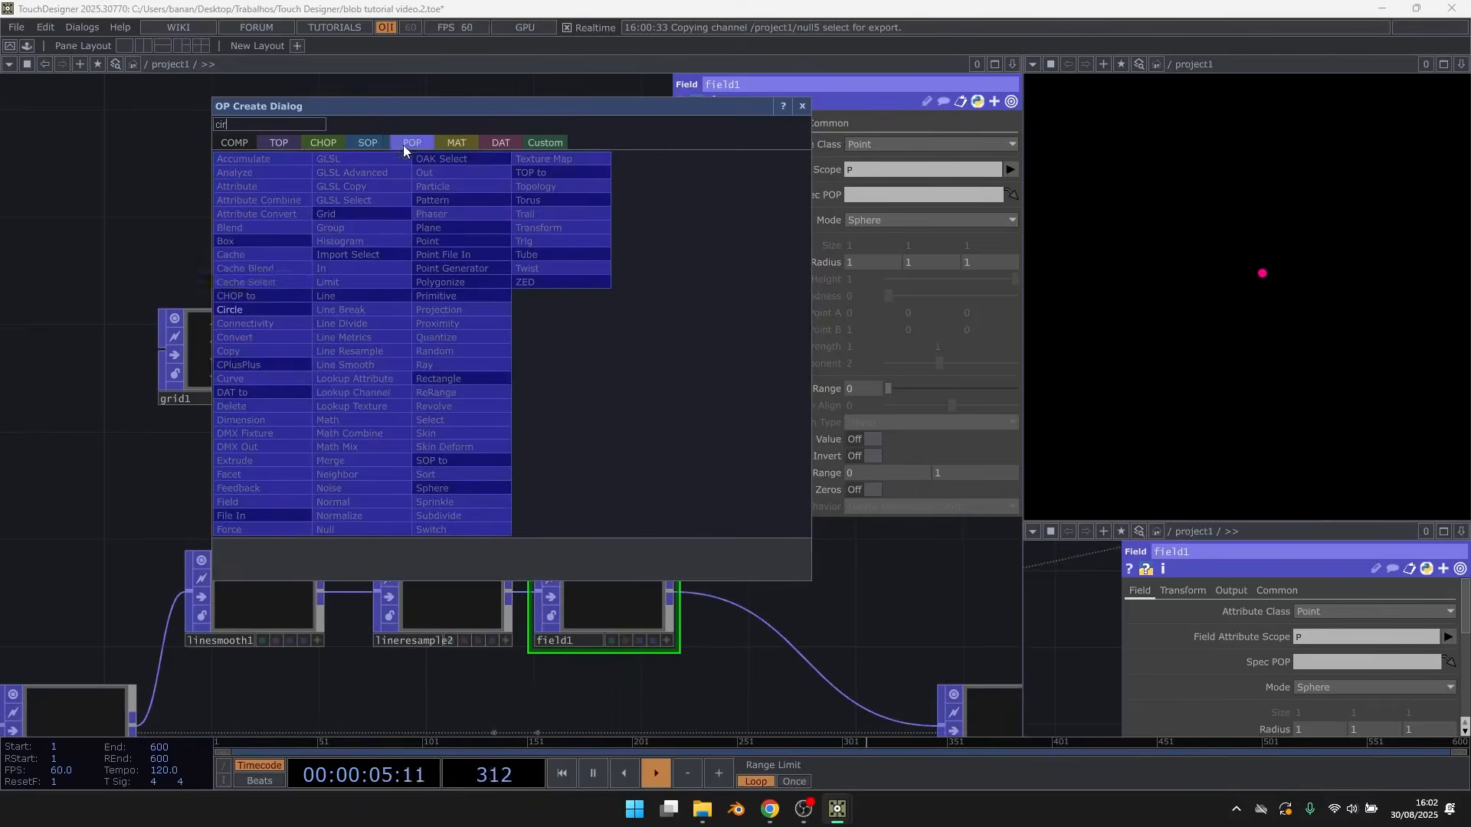
{"action": "left_click", "coordinate": [251, 309]}
{"action": "left_click", "coordinate": [492, 272]}
Add a Geometry COMP wired to the Circle POP's output
{"action": "key", "text": "Tab"}
{"action": "type", "text": "ge"}
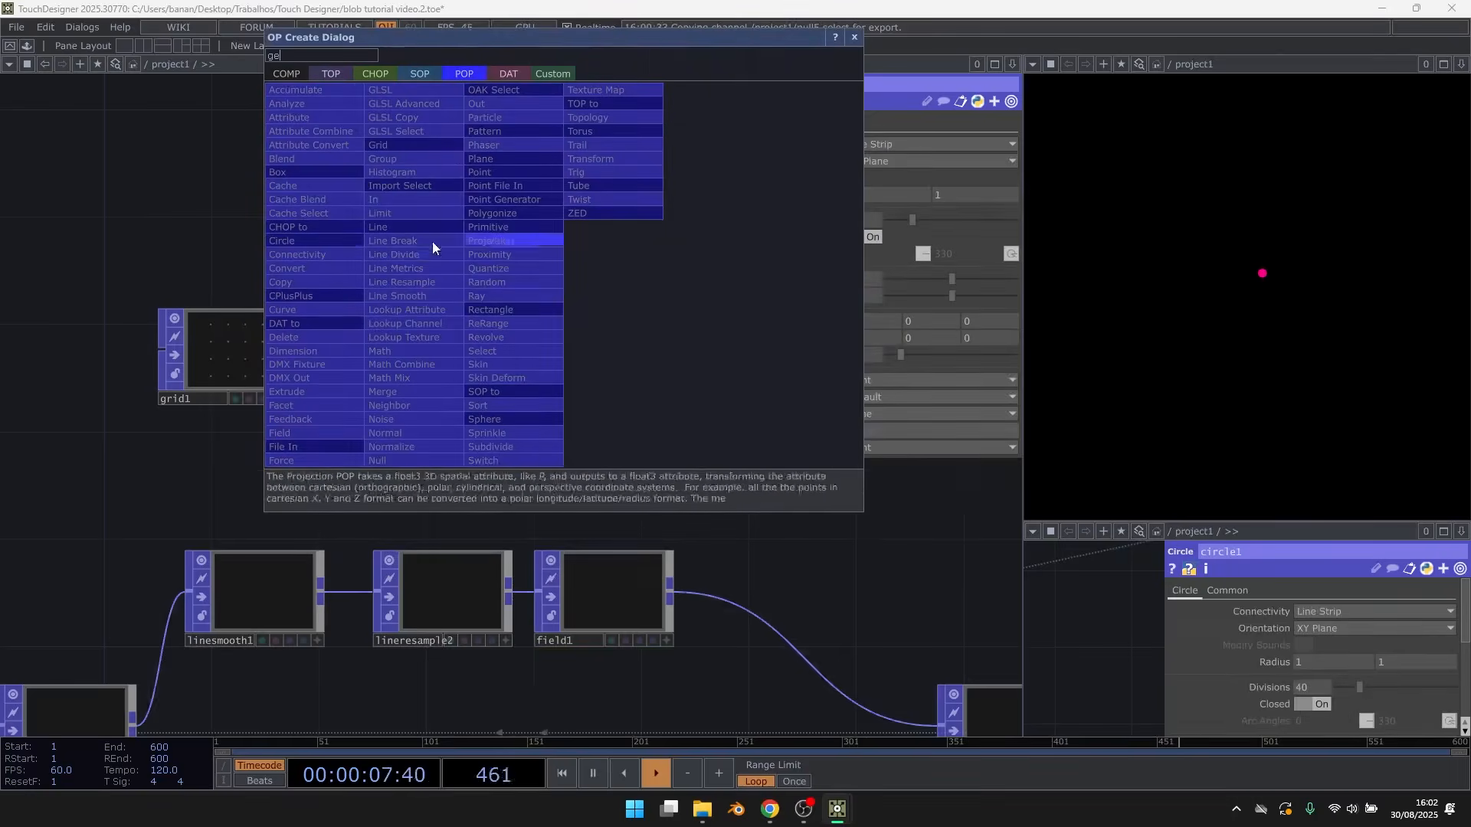
{"action": "left_click", "coordinate": [300, 204]}
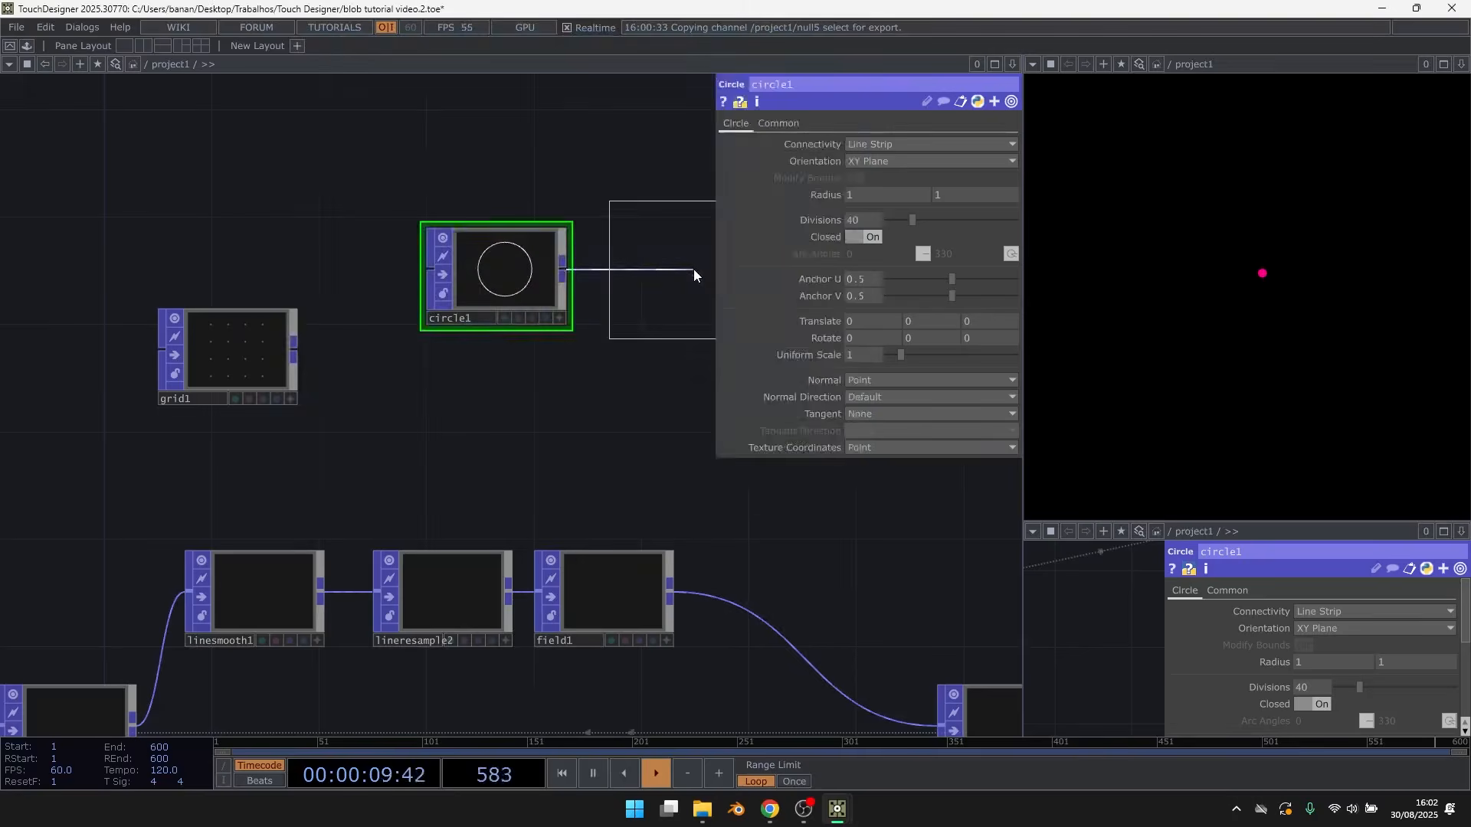
{"action": "left_click", "coordinate": [696, 258]}
Move geo2 above the first Geometry COMP's Line MAT and place the Circle POP beside it
{"action": "left_click_drag", "start_coordinate": [550, 150], "coordinate": [333, 168]}
{"action": "scroll", "coordinate": [276, 187], "scroll_direction": "down", "scroll_amount": 5}
{"action": "left_click_drag", "start_coordinate": [228, 122], "coordinate": [621, 287]}
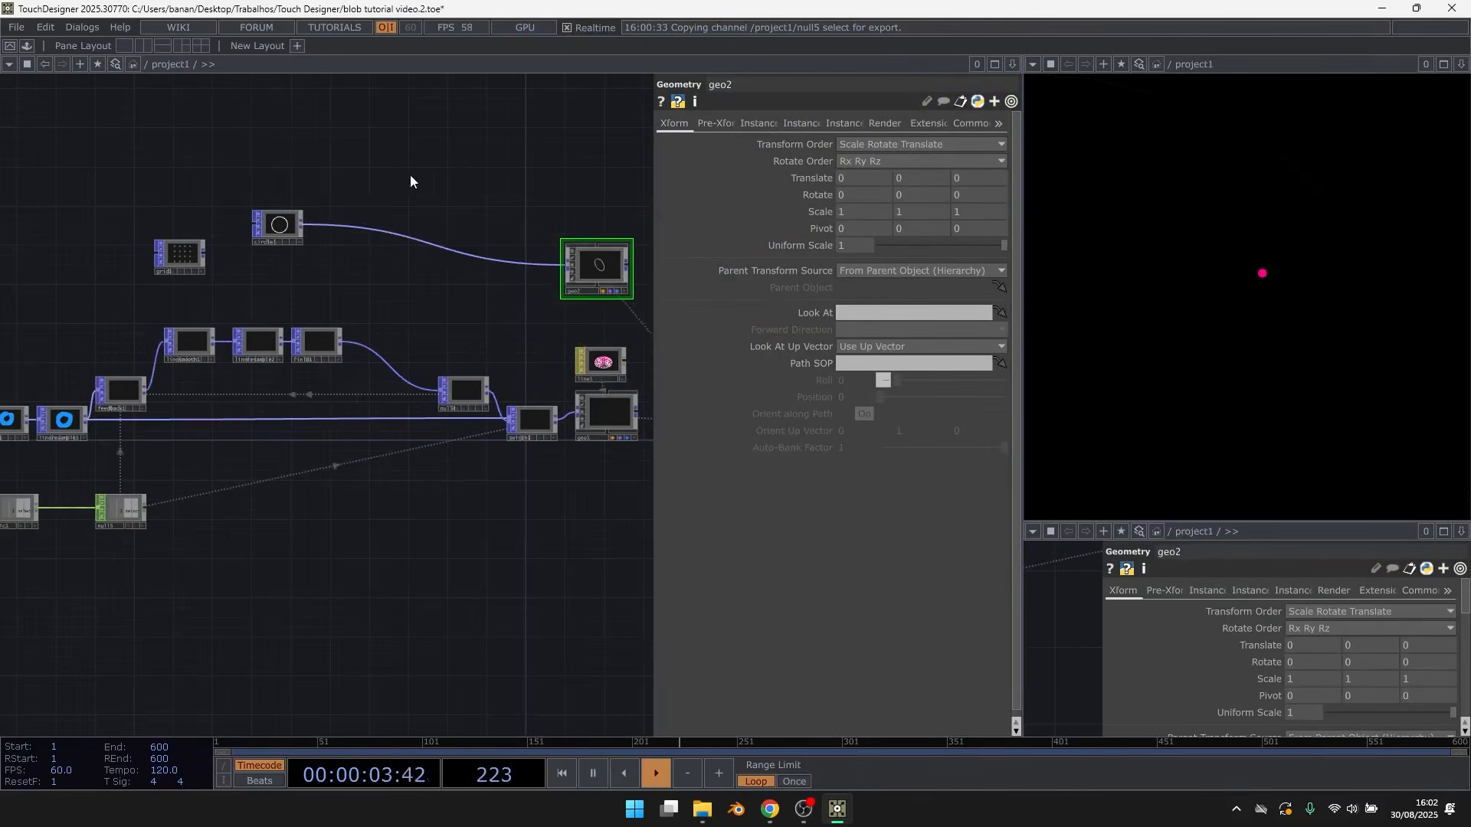
{"action": "left_click_drag", "start_coordinate": [427, 258], "coordinate": [530, 285]}
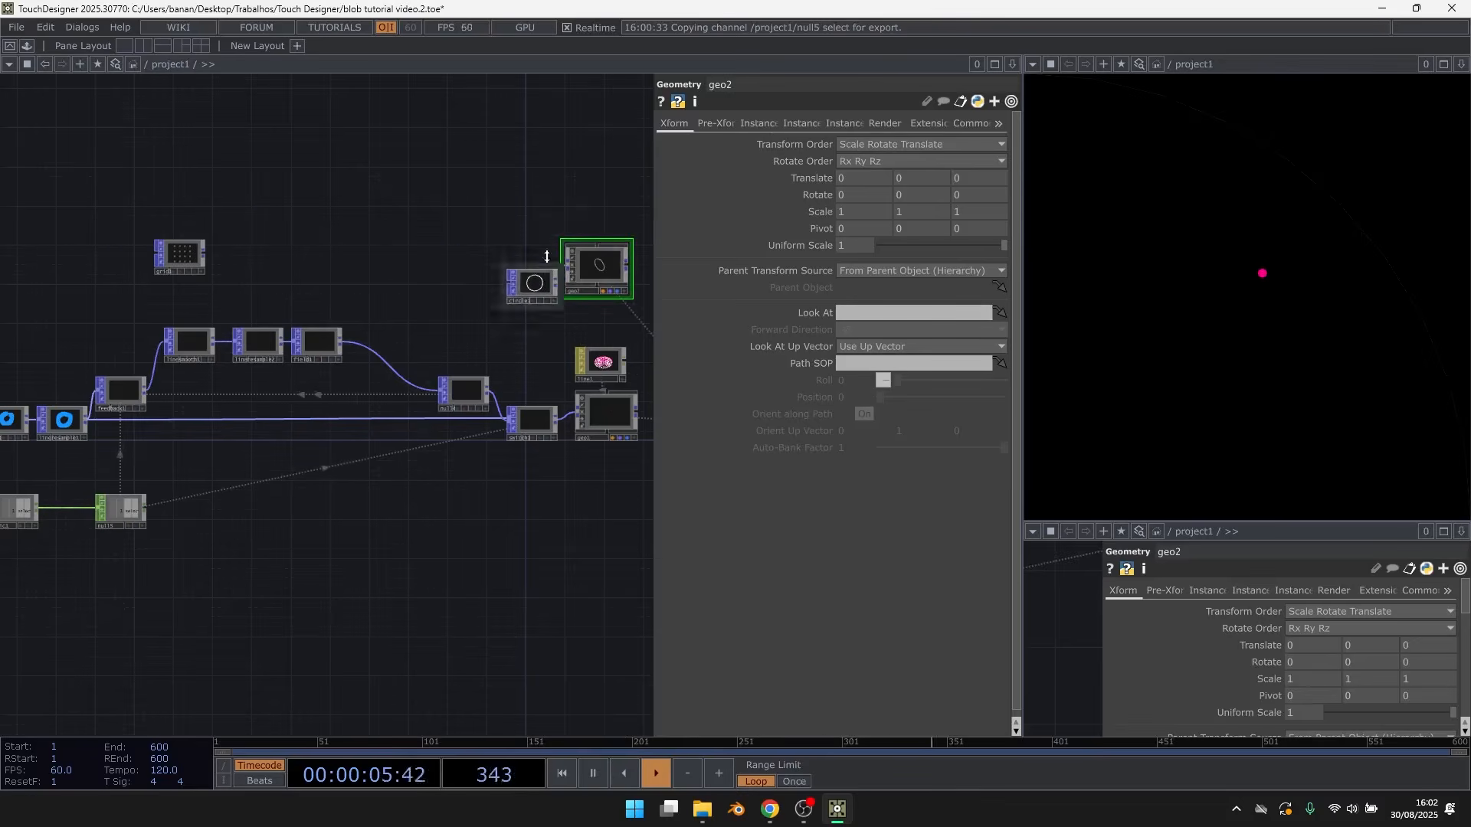
Set the Circle POP's connectivity to Surface
{"action": "scroll", "coordinate": [578, 249], "scroll_direction": "up", "scroll_amount": 4}
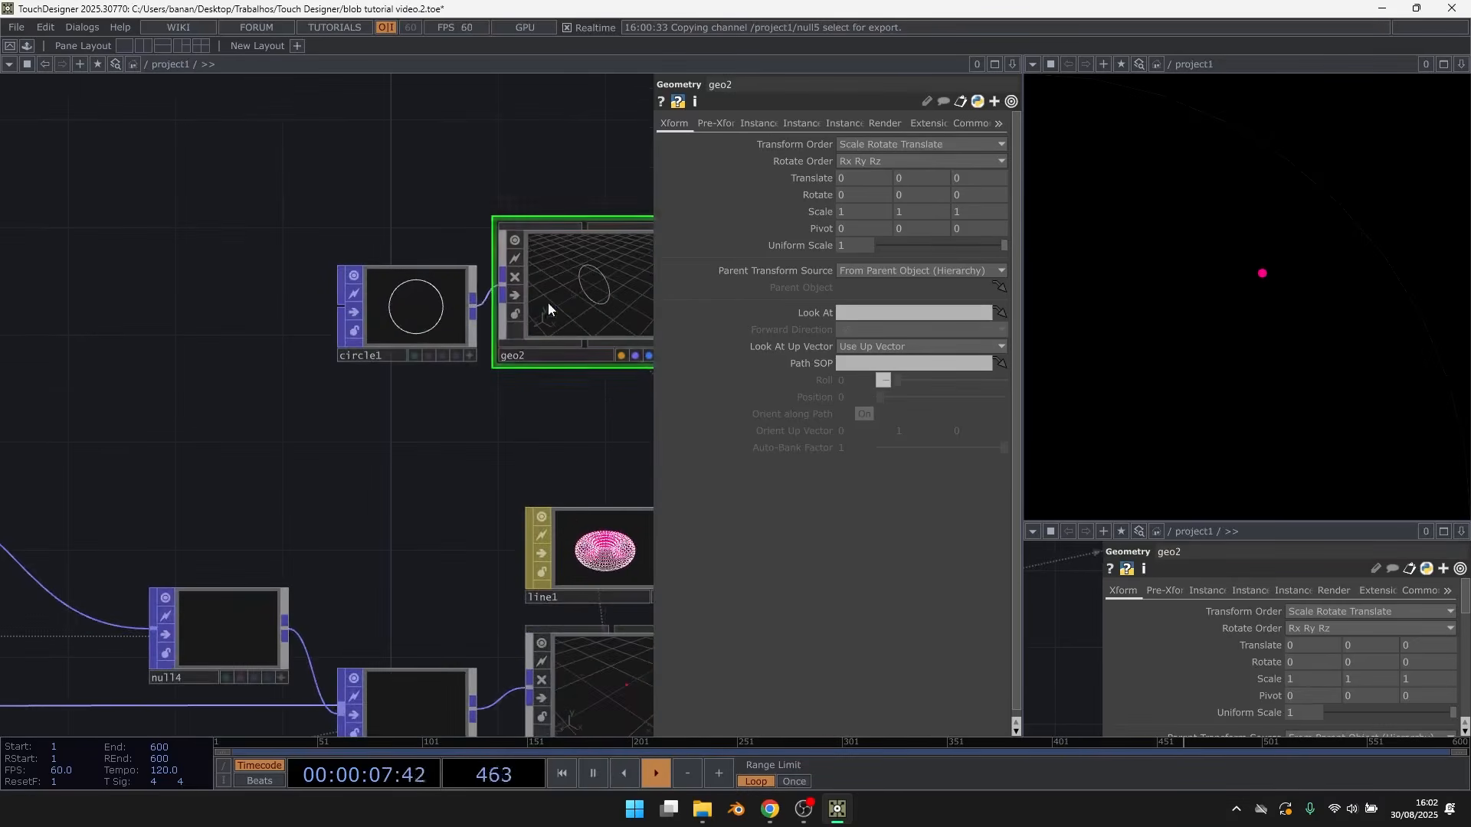
{"action": "scroll", "coordinate": [551, 310], "scroll_direction": "down", "scroll_amount": 2}
{"action": "scroll", "coordinate": [502, 229], "scroll_direction": "up", "scroll_amount": 3}
{"action": "left_click", "coordinate": [337, 413]}
{"action": "left_click", "coordinate": [921, 144]}
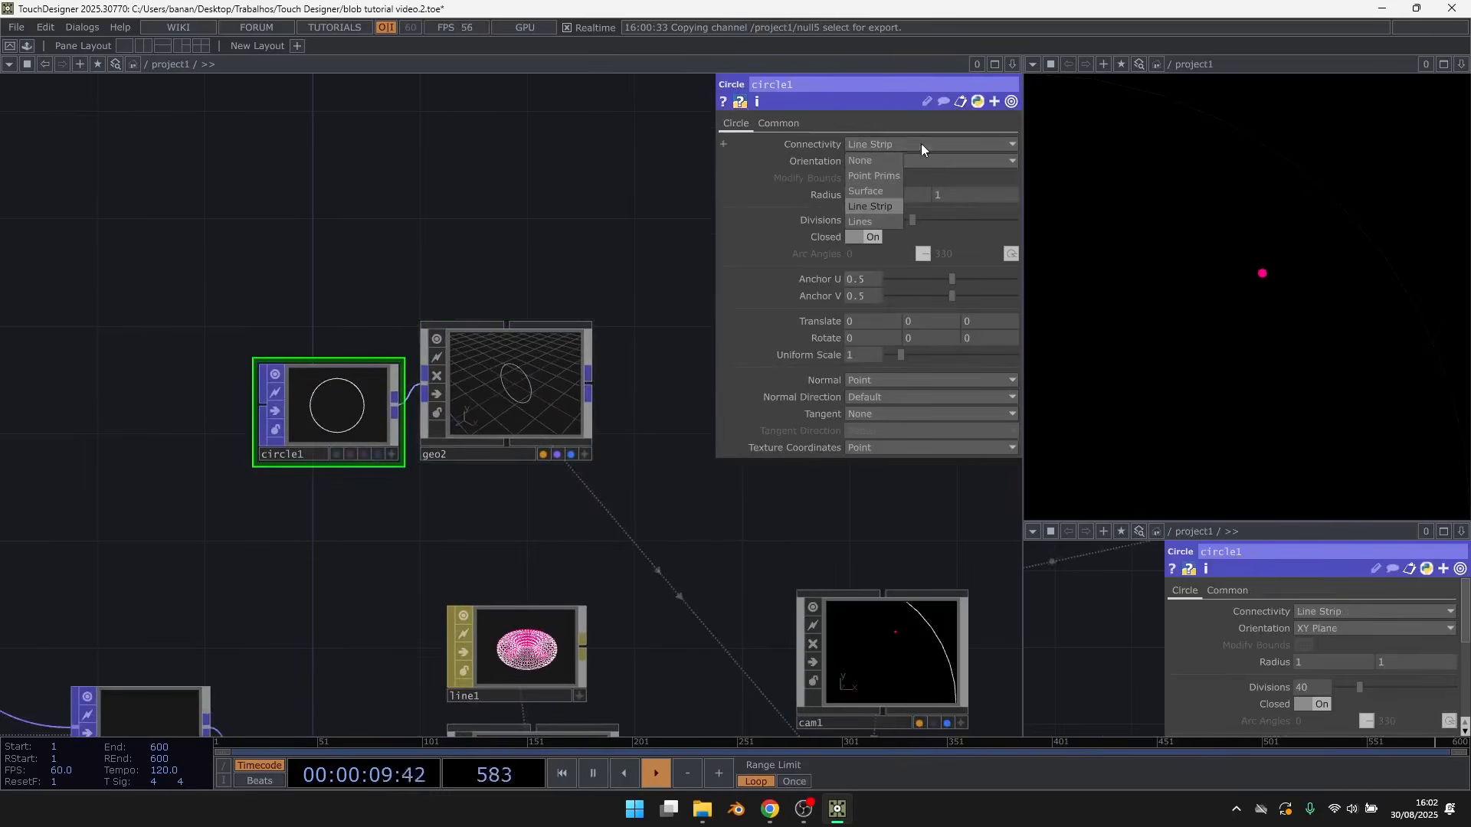
{"action": "left_click", "coordinate": [891, 189]}
Add a Constant MAT above geo2 and assign it as geo2's Material
{"action": "key", "text": "Tab"}
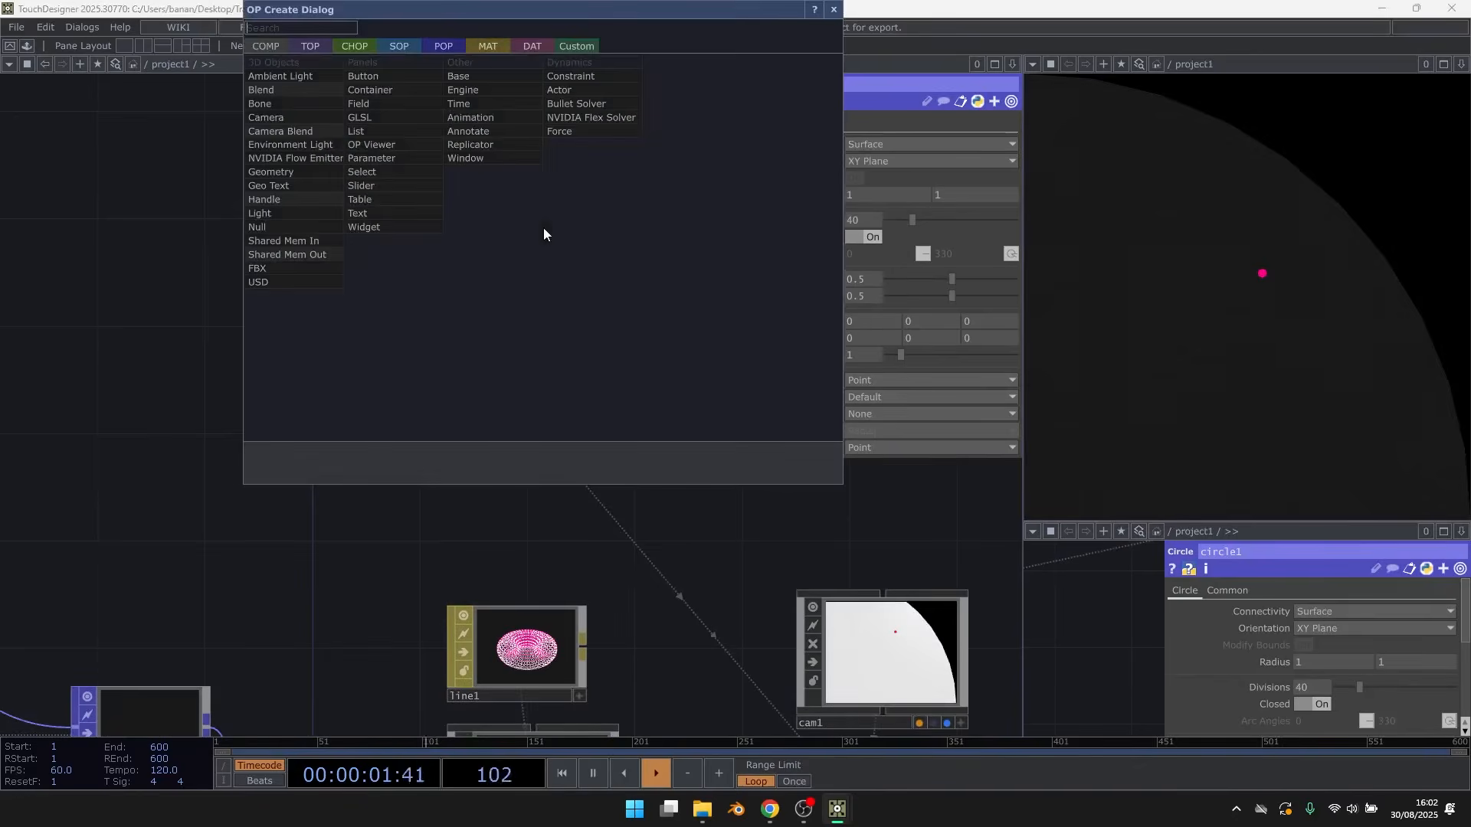
{"action": "left_click", "coordinate": [487, 47]}
{"action": "type", "text": "co"}
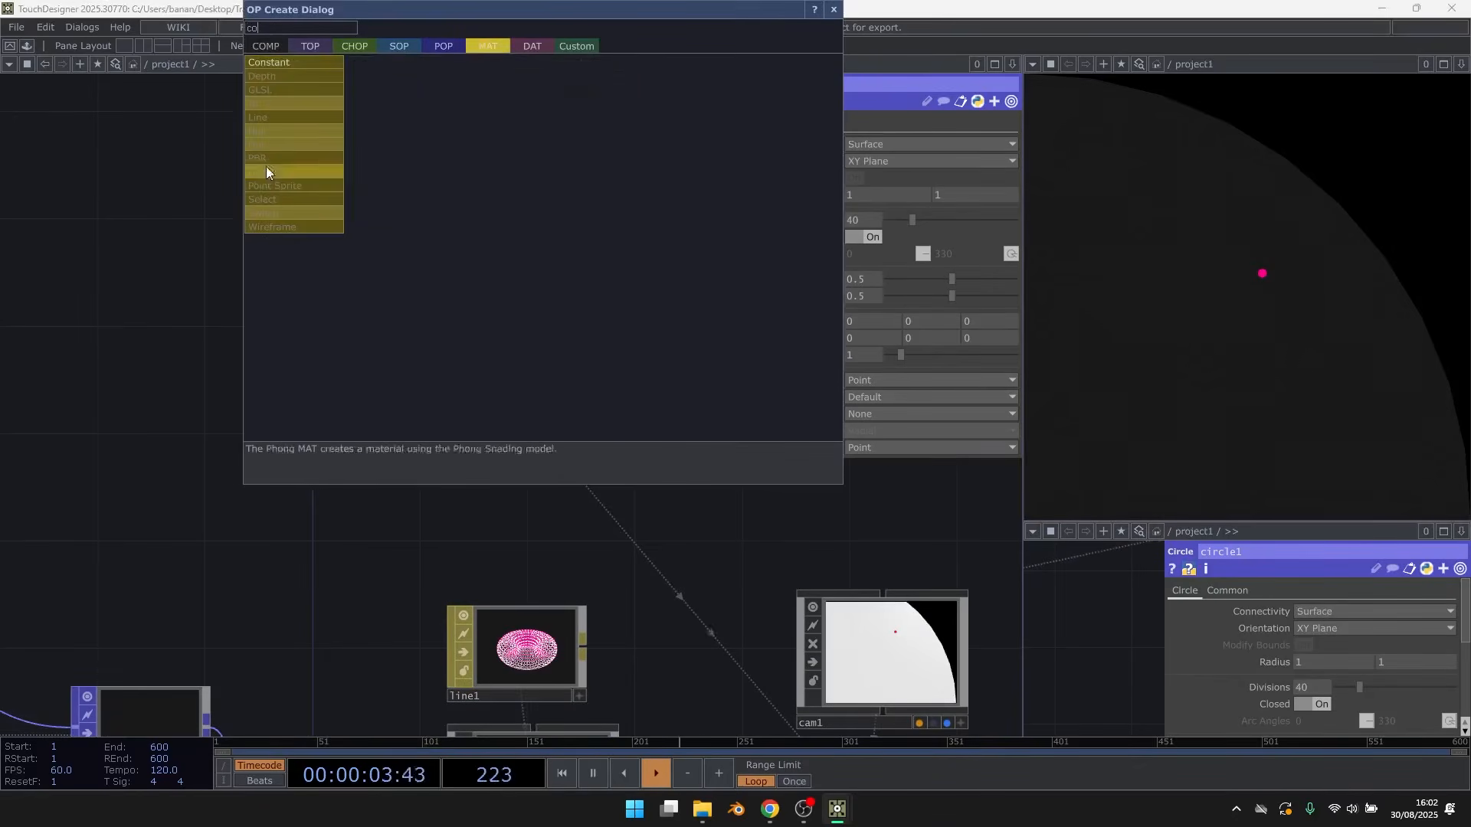
{"action": "left_click", "coordinate": [298, 66]}
{"action": "left_click", "coordinate": [492, 258]}
{"action": "left_click_drag", "start_coordinate": [494, 263], "coordinate": [507, 366]}
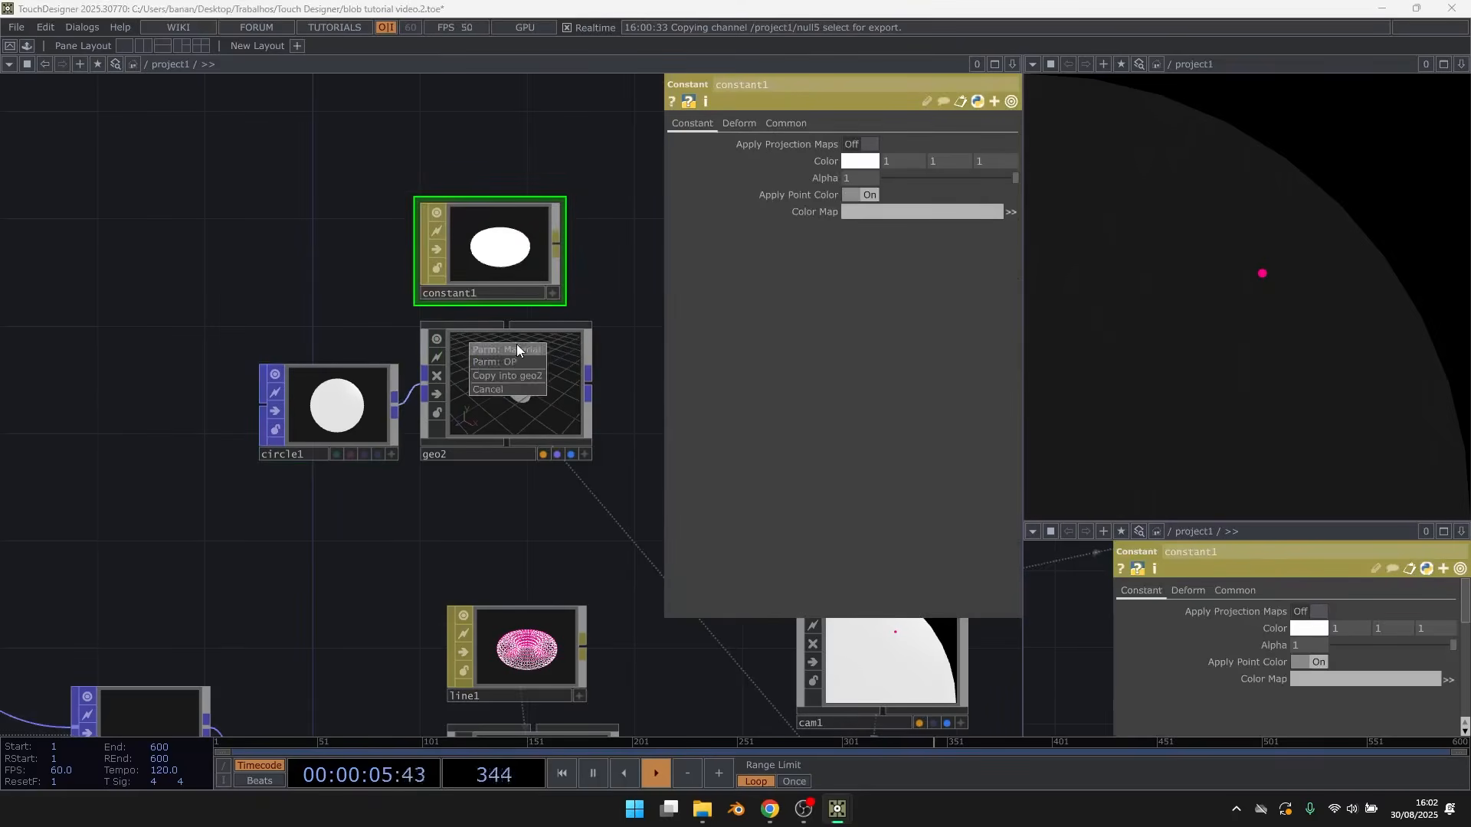
{"action": "left_click", "coordinate": [516, 346]}
{"action": "scroll", "coordinate": [483, 245], "scroll_direction": "up", "scroll_amount": 3}
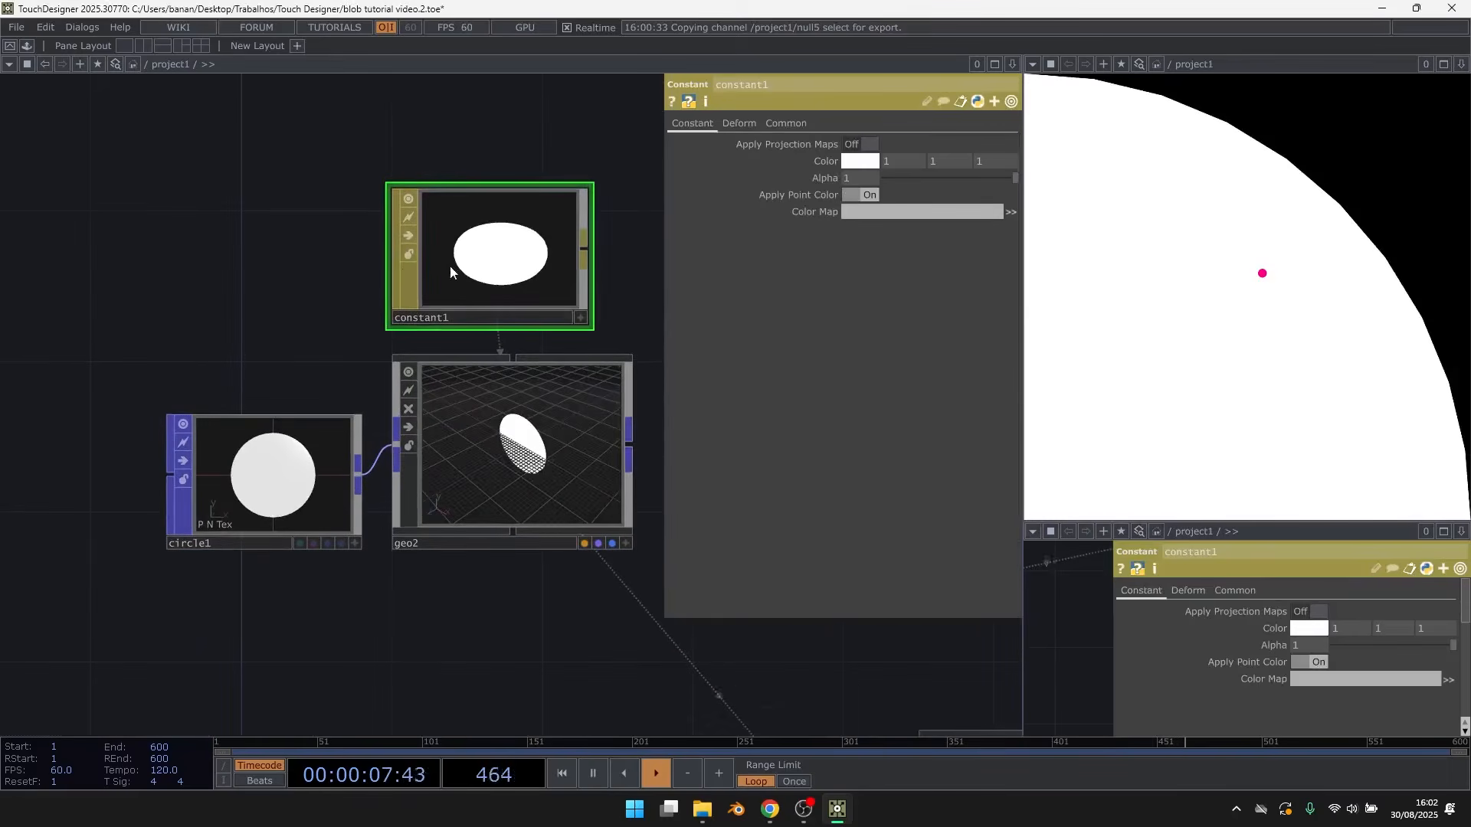
Add a Constant CHOP in the empty space above the Line Smooth, Line Resample and Field chain
{"action": "left_click", "coordinate": [284, 458]}
{"action": "scroll", "coordinate": [302, 334], "scroll_direction": "down", "scroll_amount": 4}
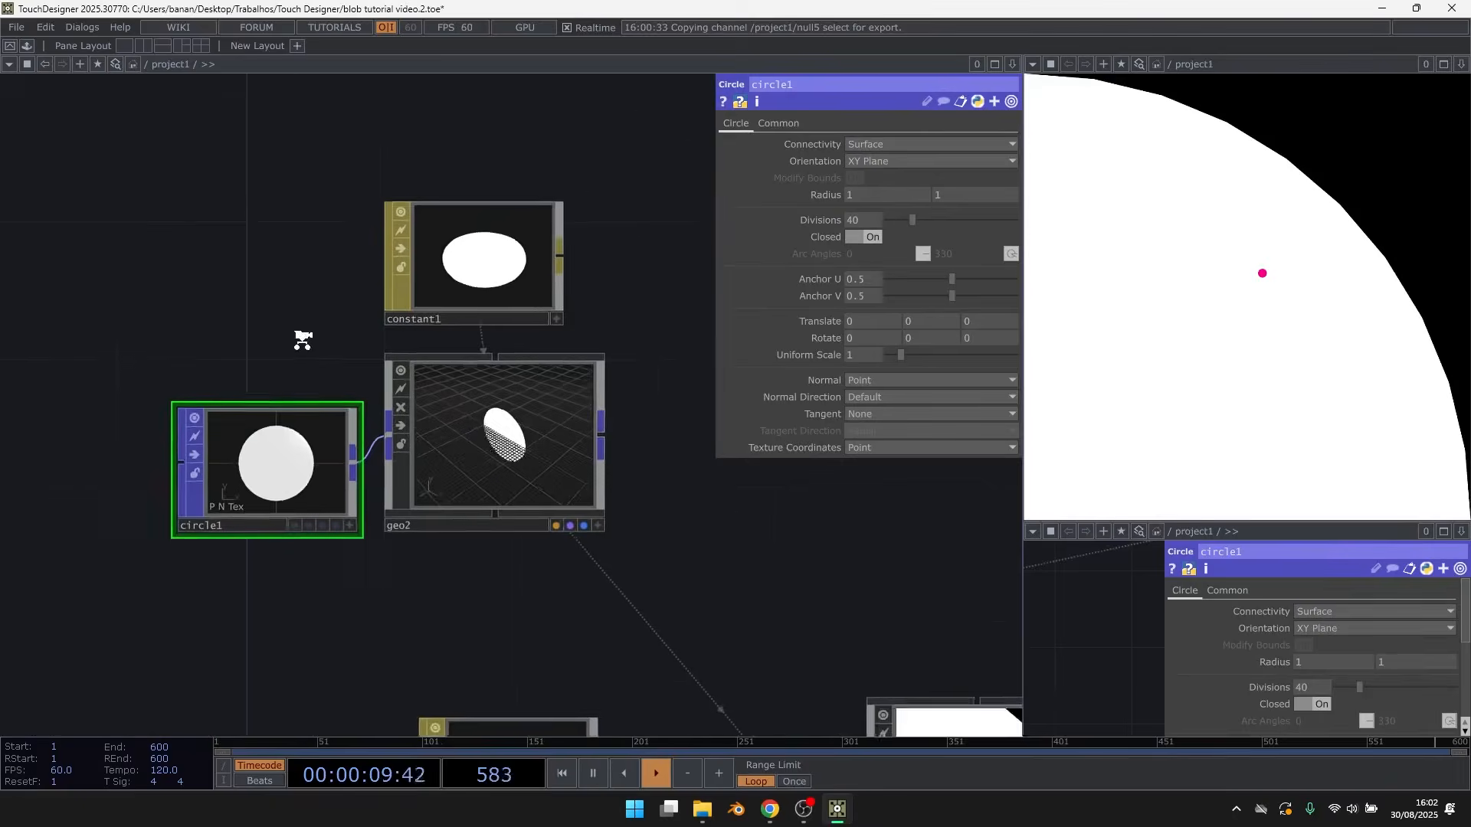
{"action": "left_click_drag", "start_coordinate": [176, 336], "coordinate": [585, 342]}
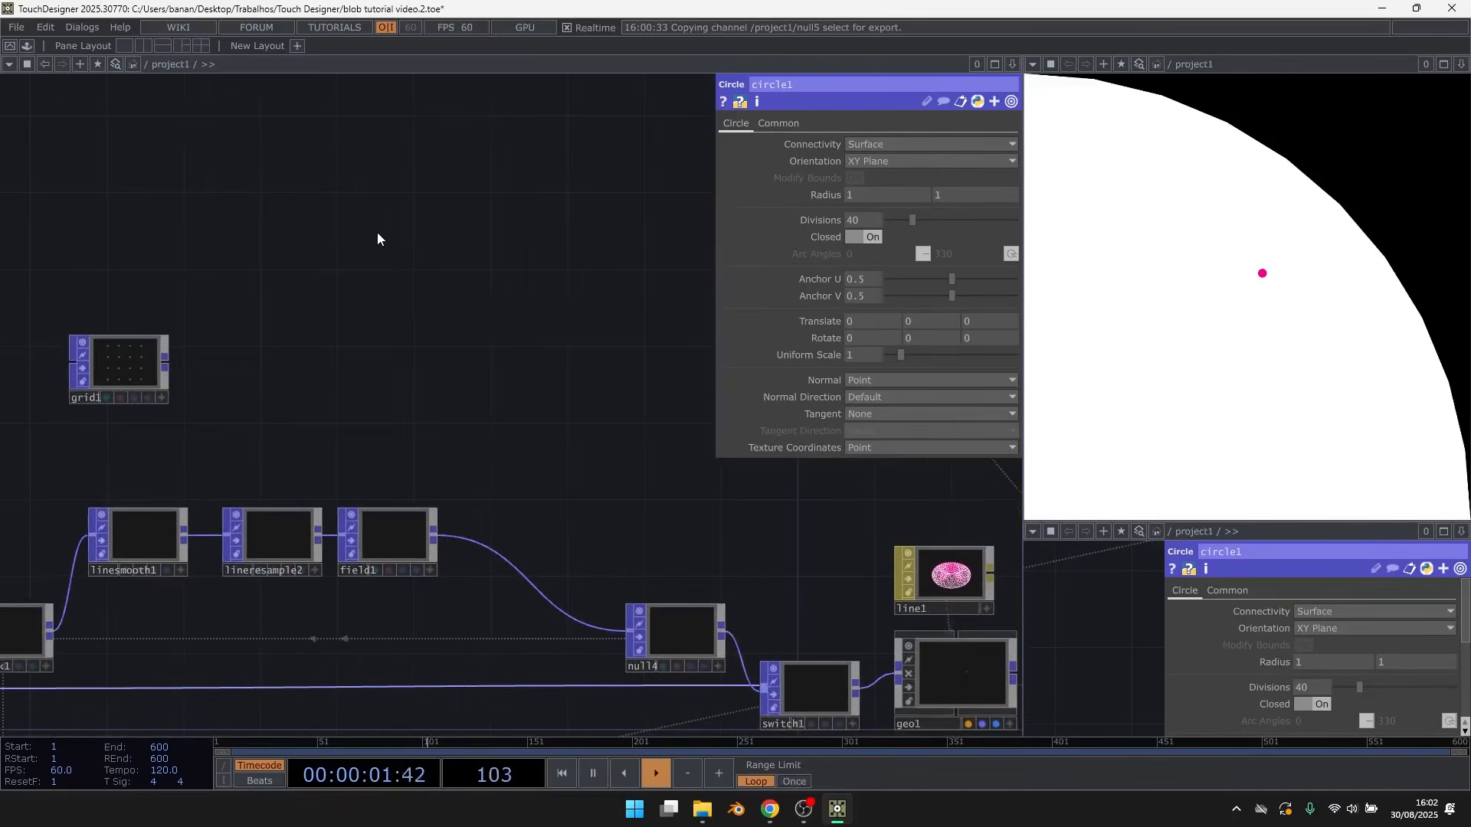
{"action": "key", "text": "Tab"}
{"action": "type", "text": "cons"}
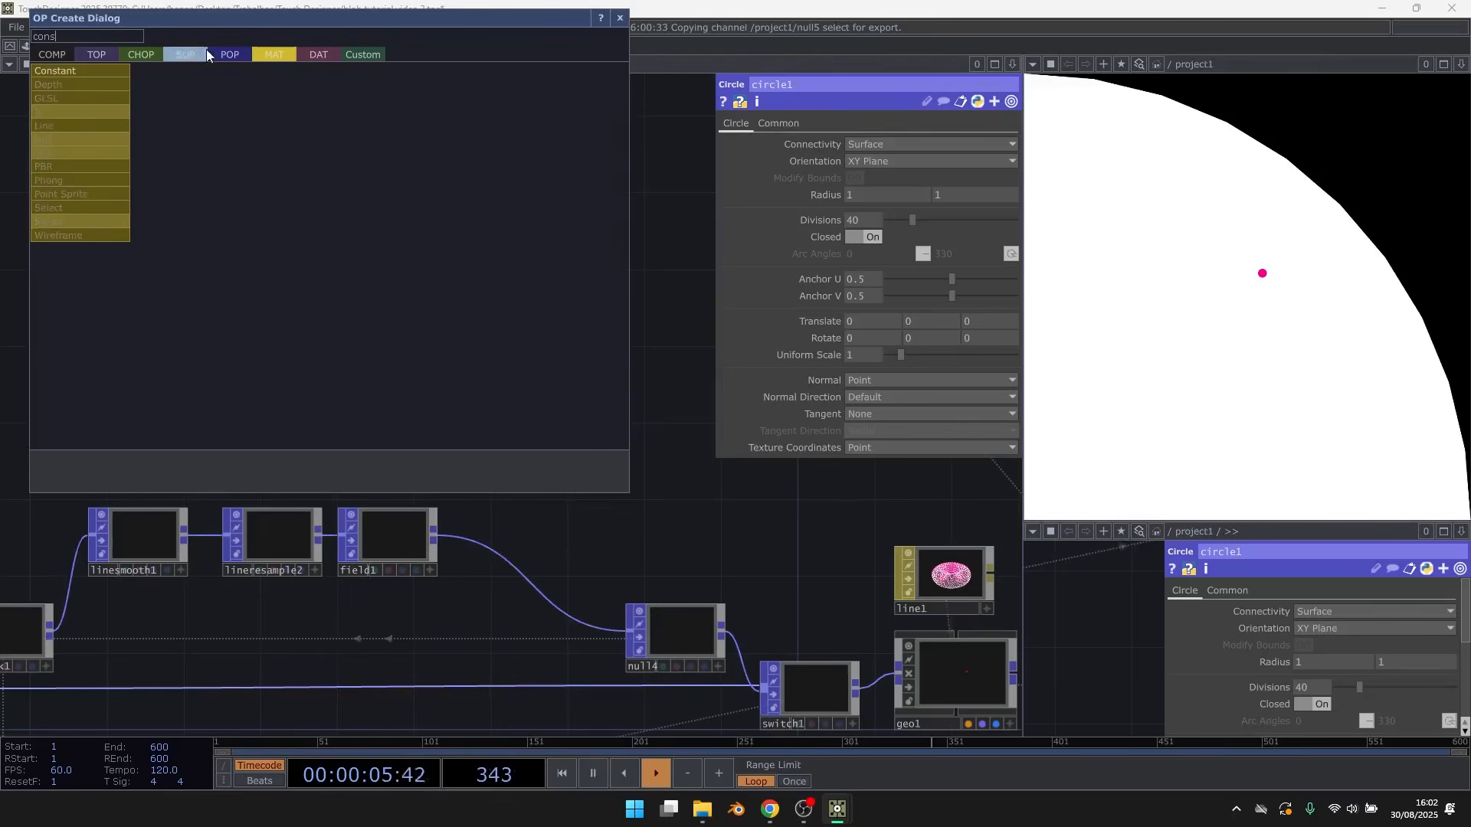
{"action": "left_click", "coordinate": [155, 55]}
{"action": "left_click", "coordinate": [173, 152]}
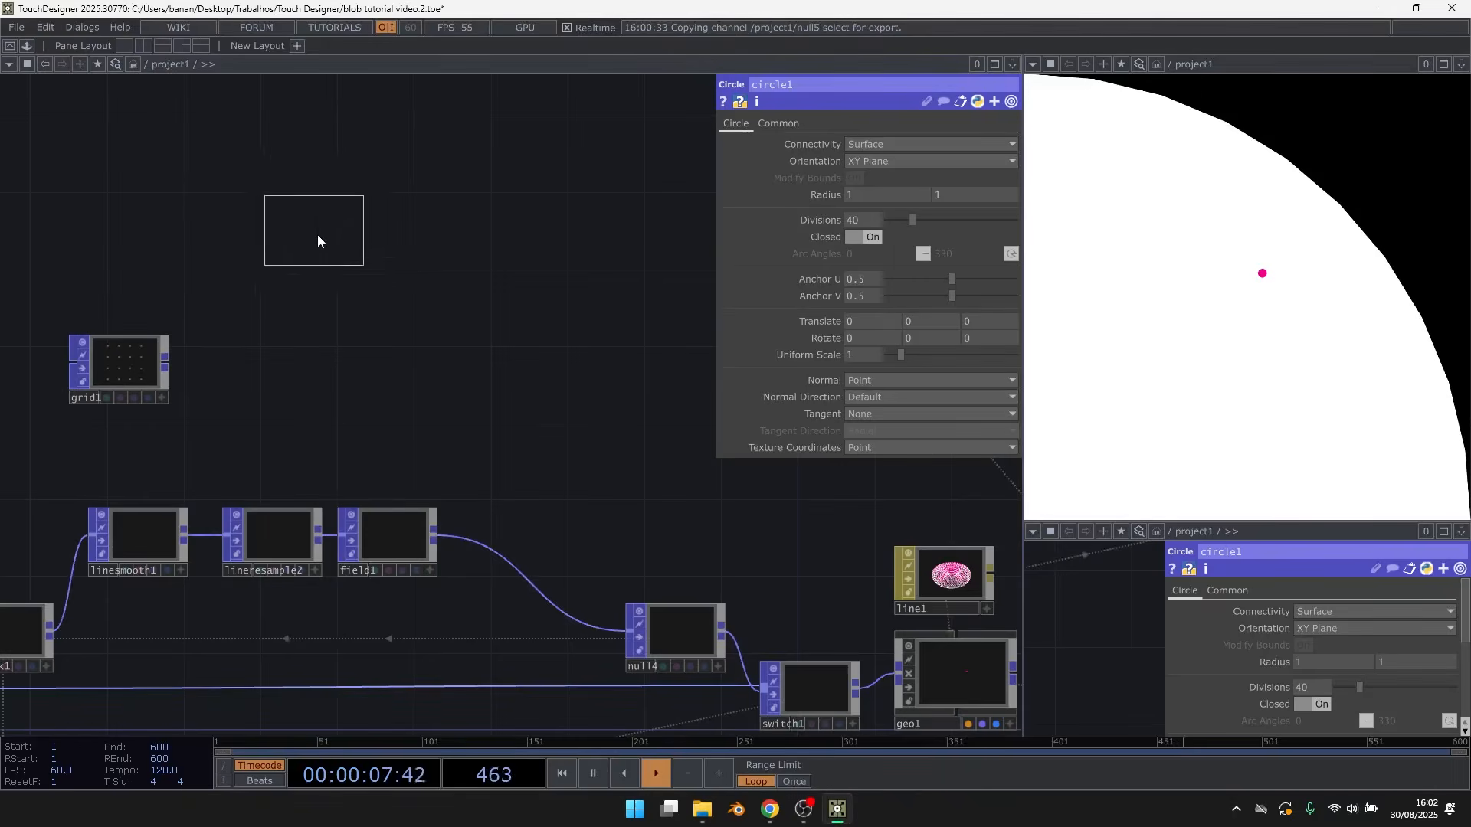
{"action": "left_click", "coordinate": [333, 282]}
{"action": "scroll", "coordinate": [304, 293], "scroll_direction": "up", "scroll_amount": 5}
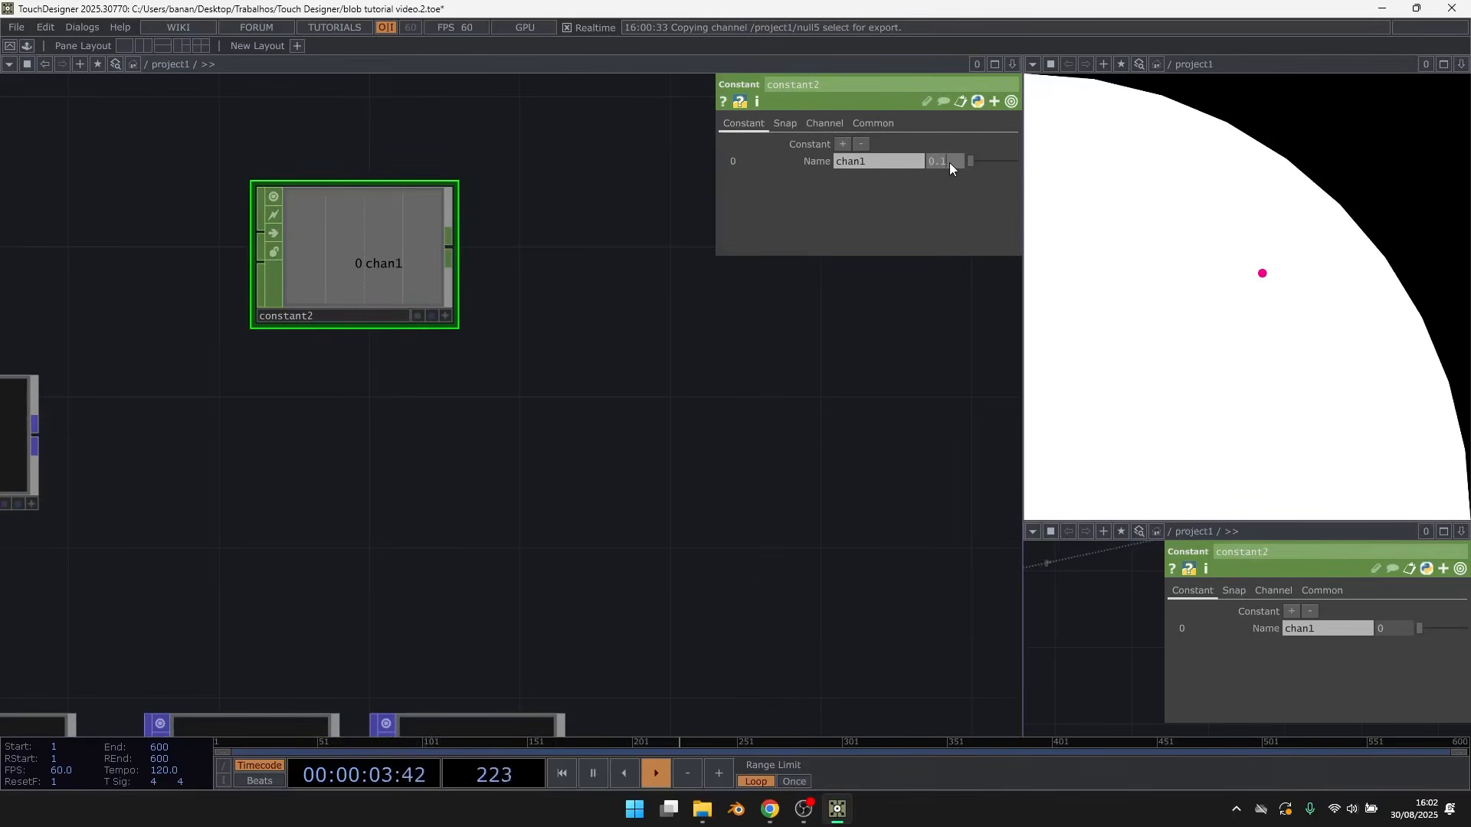
Set constant2's channel value to 0.1, name the channel size, and append a Null CHOP to its output
{"action": "type", "text": "1"}
{"action": "key", "text": "Return"}
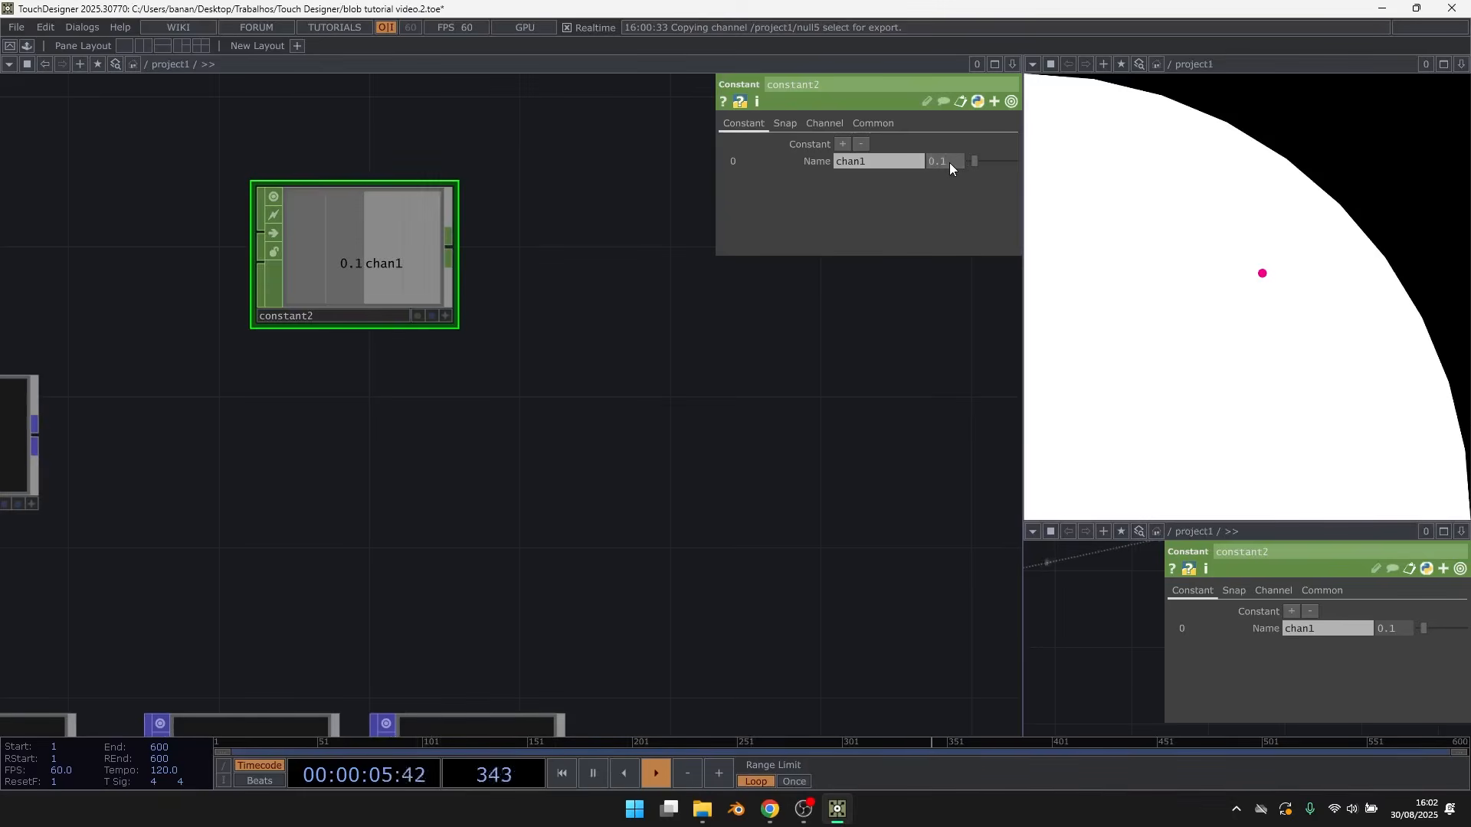
{"action": "right_click", "coordinate": [454, 242]}
{"action": "left_click", "coordinate": [443, 239]}
{"action": "left_click", "coordinate": [525, 250]}
{"action": "double_click", "coordinate": [871, 163]}
{"action": "type", "text": "size"}
{"action": "key", "text": "Return"}
{"action": "scroll", "coordinate": [52, 268], "scroll_direction": "down", "scroll_amount": 3}
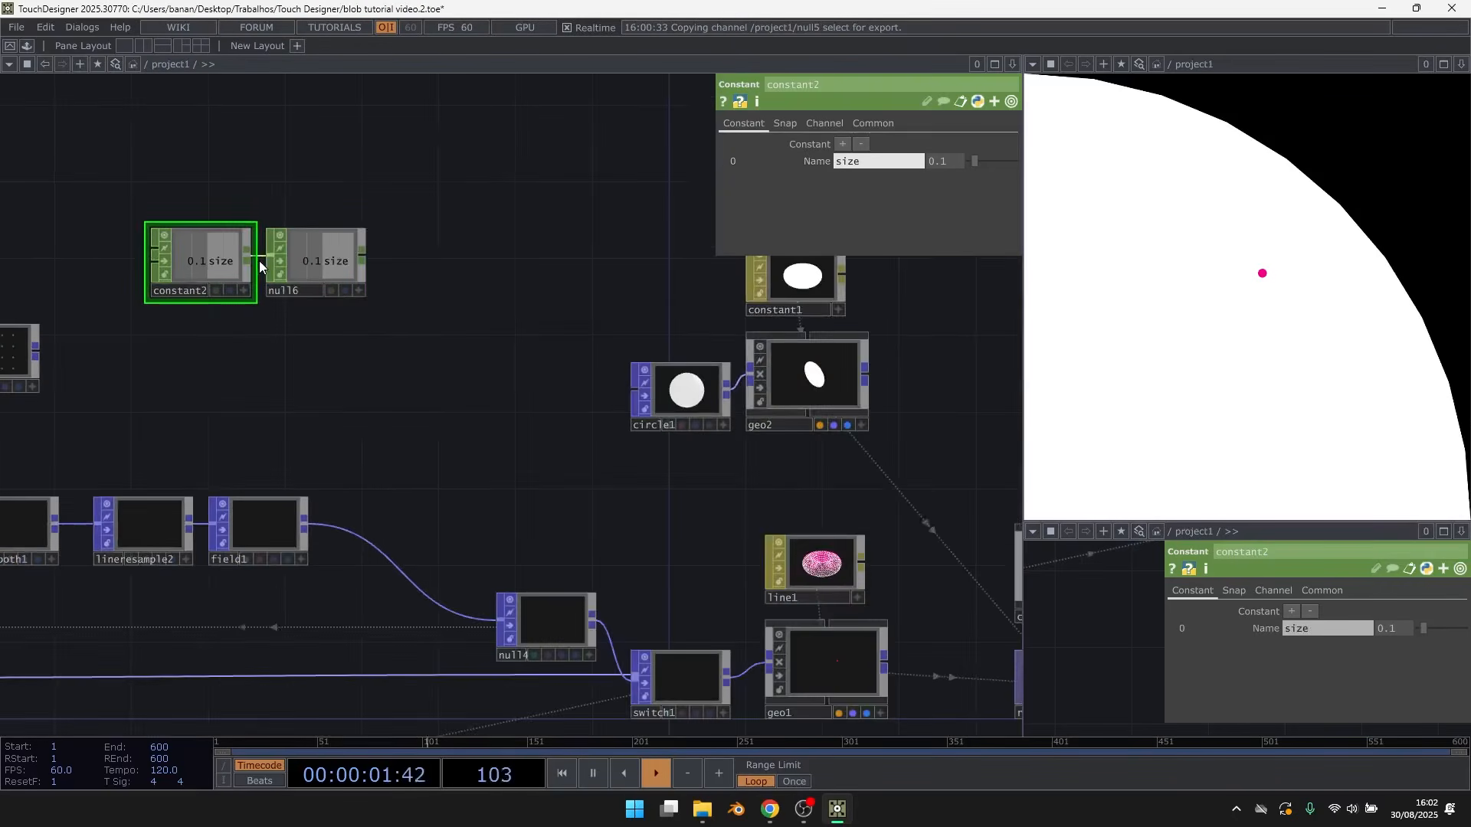
Link both Radius values of circle1 to null6's size channel as CHOP references
{"action": "right_click", "coordinate": [342, 259]}
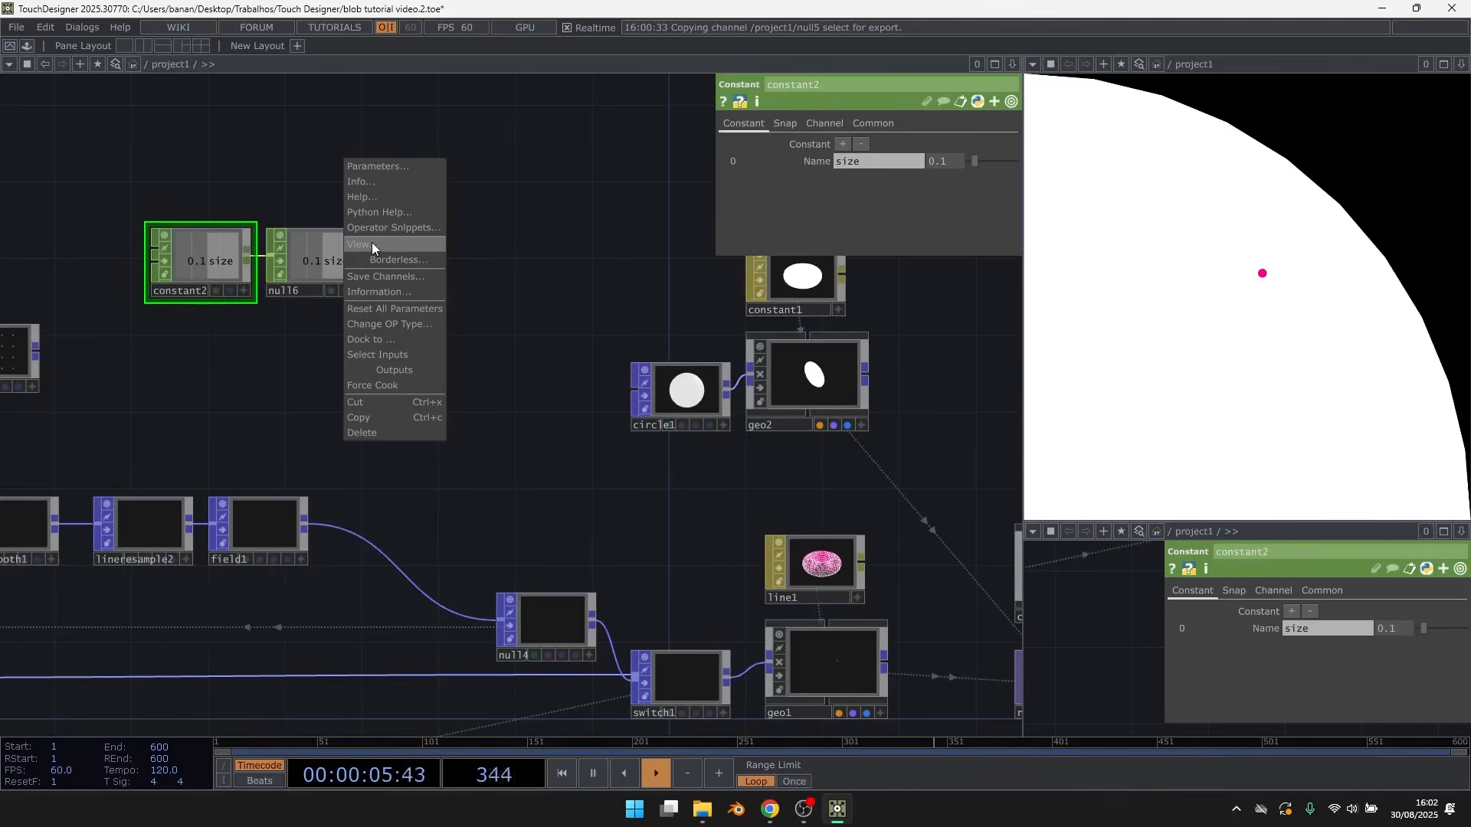
{"action": "left_click", "coordinate": [371, 244]}
{"action": "left_click", "coordinate": [678, 390]}
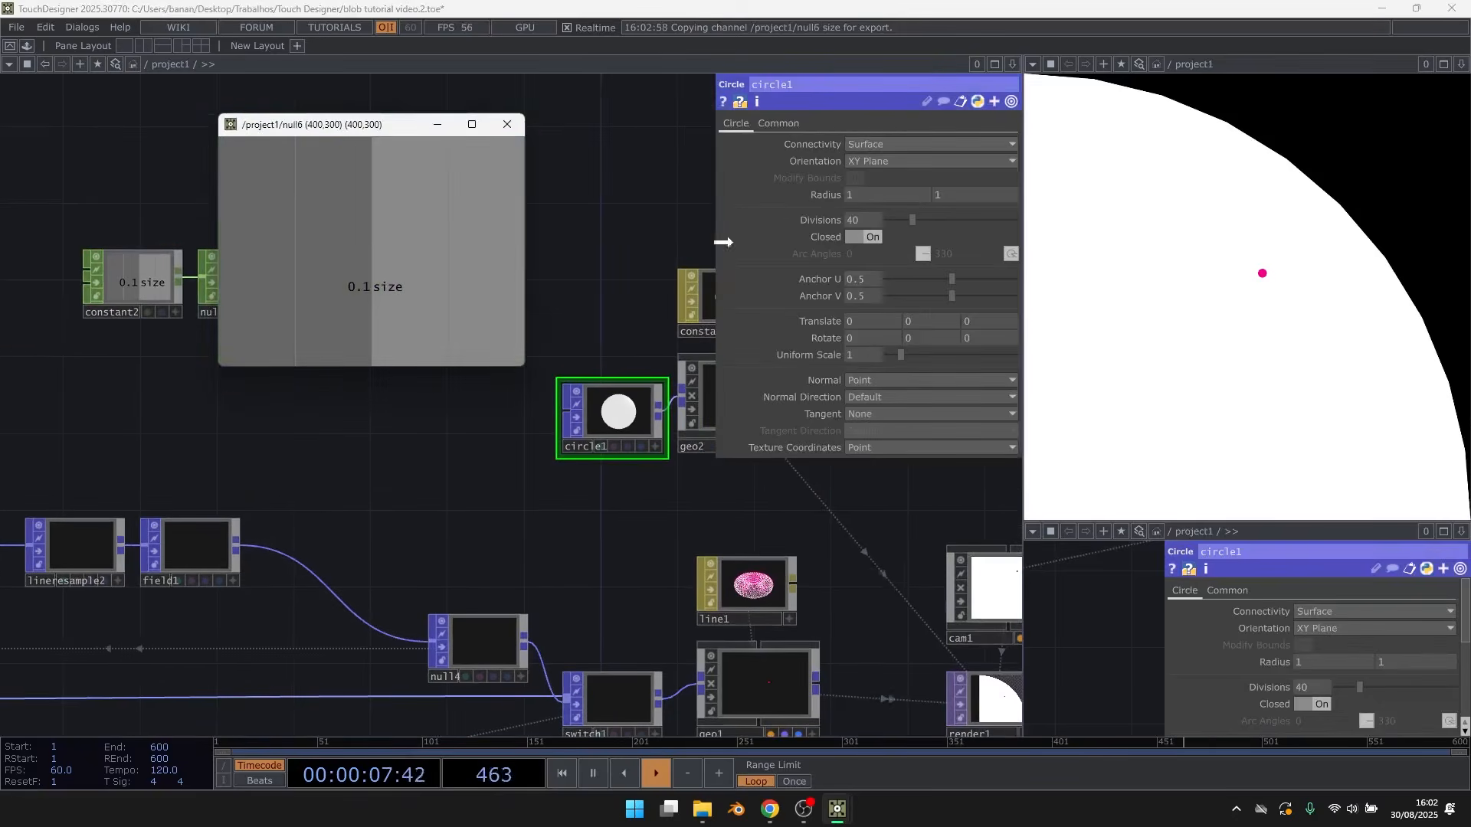
{"action": "left_click_drag", "start_coordinate": [804, 197], "coordinate": [817, 193]}
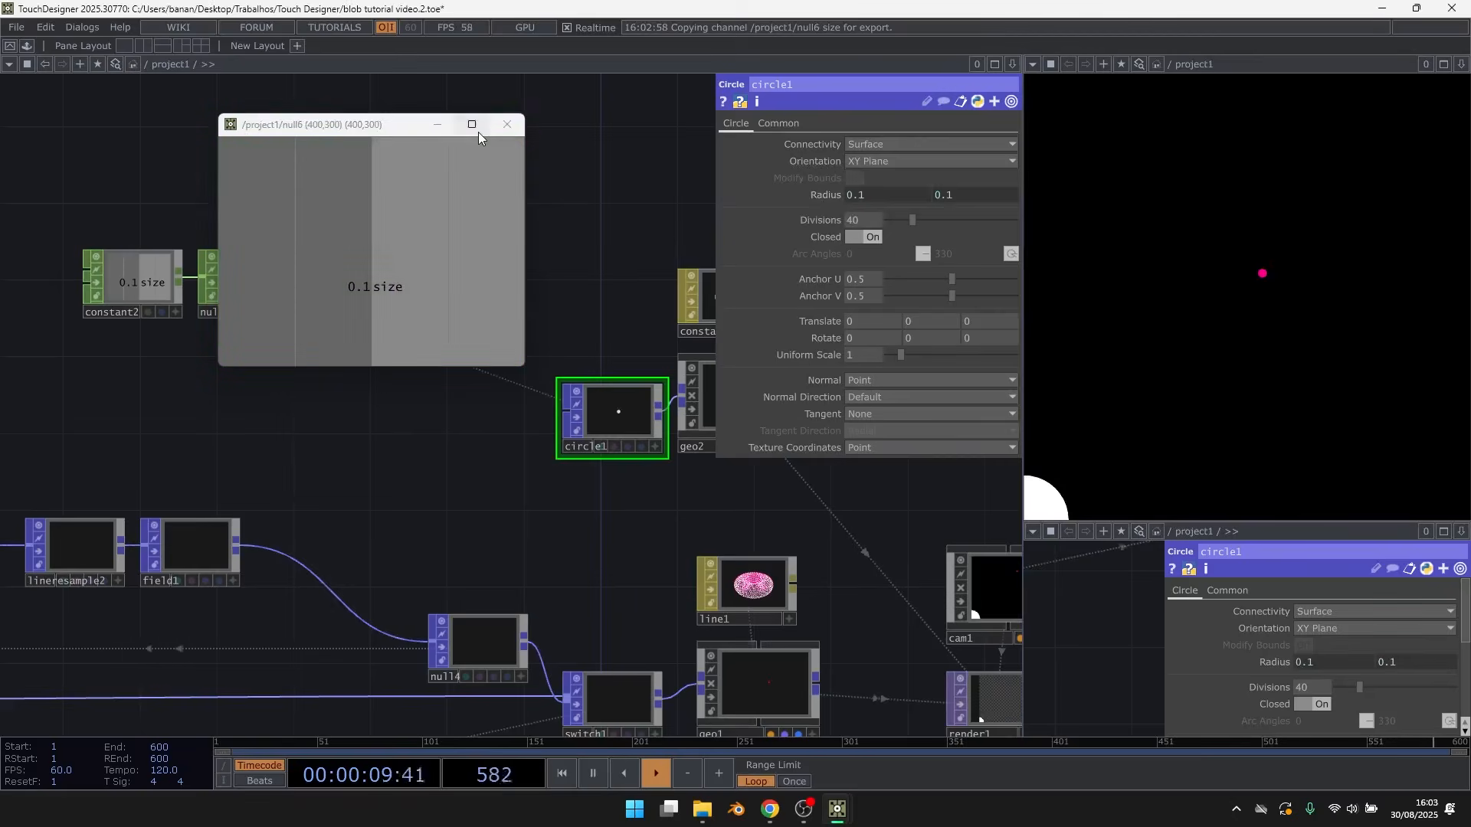
{"action": "left_click", "coordinate": [507, 124]}
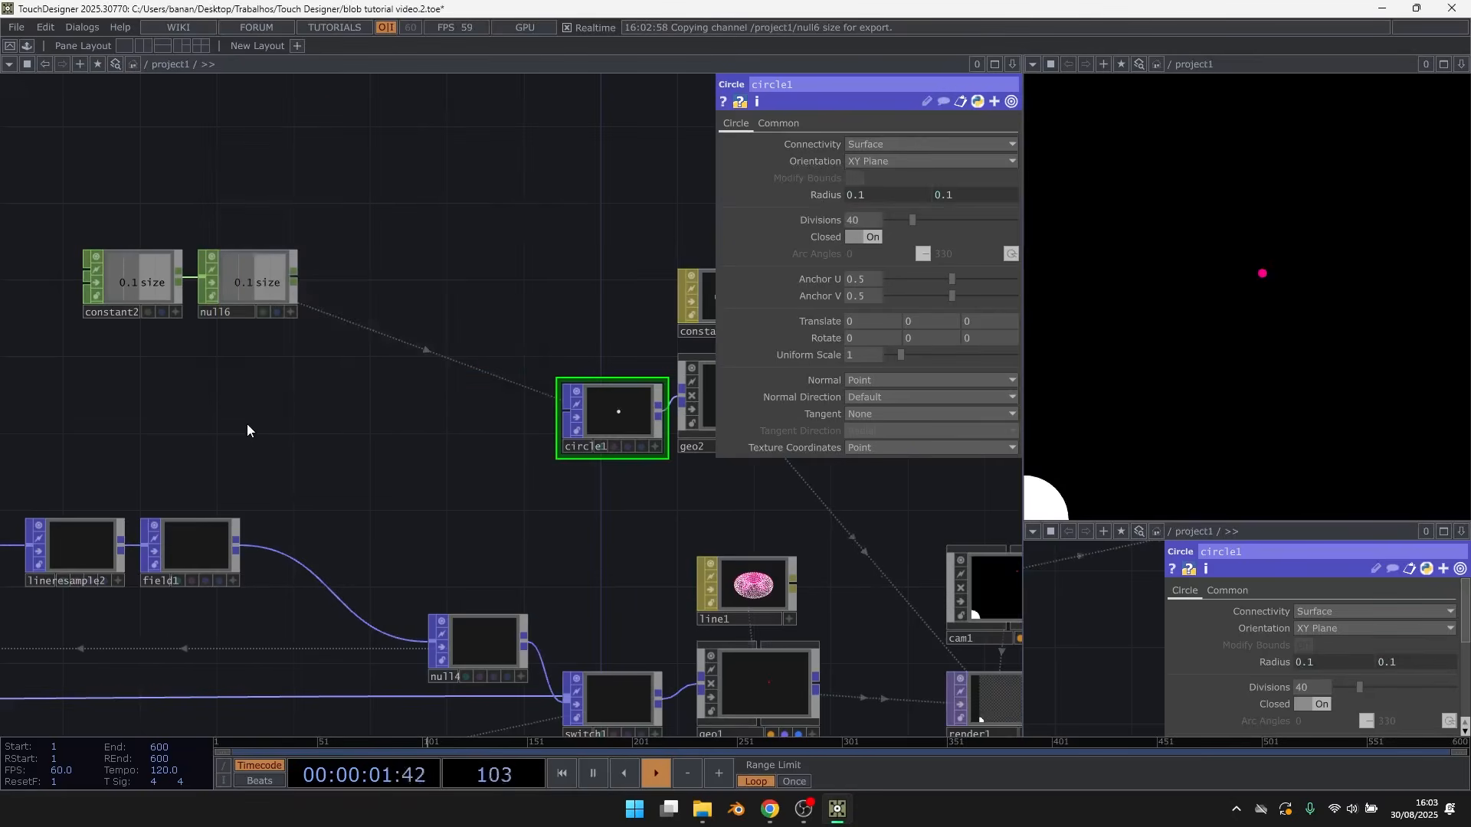
Append a Null POP to grid1's output
{"action": "left_click_drag", "start_coordinate": [246, 425], "coordinate": [548, 424]}
{"action": "right_click", "coordinate": [274, 380]}
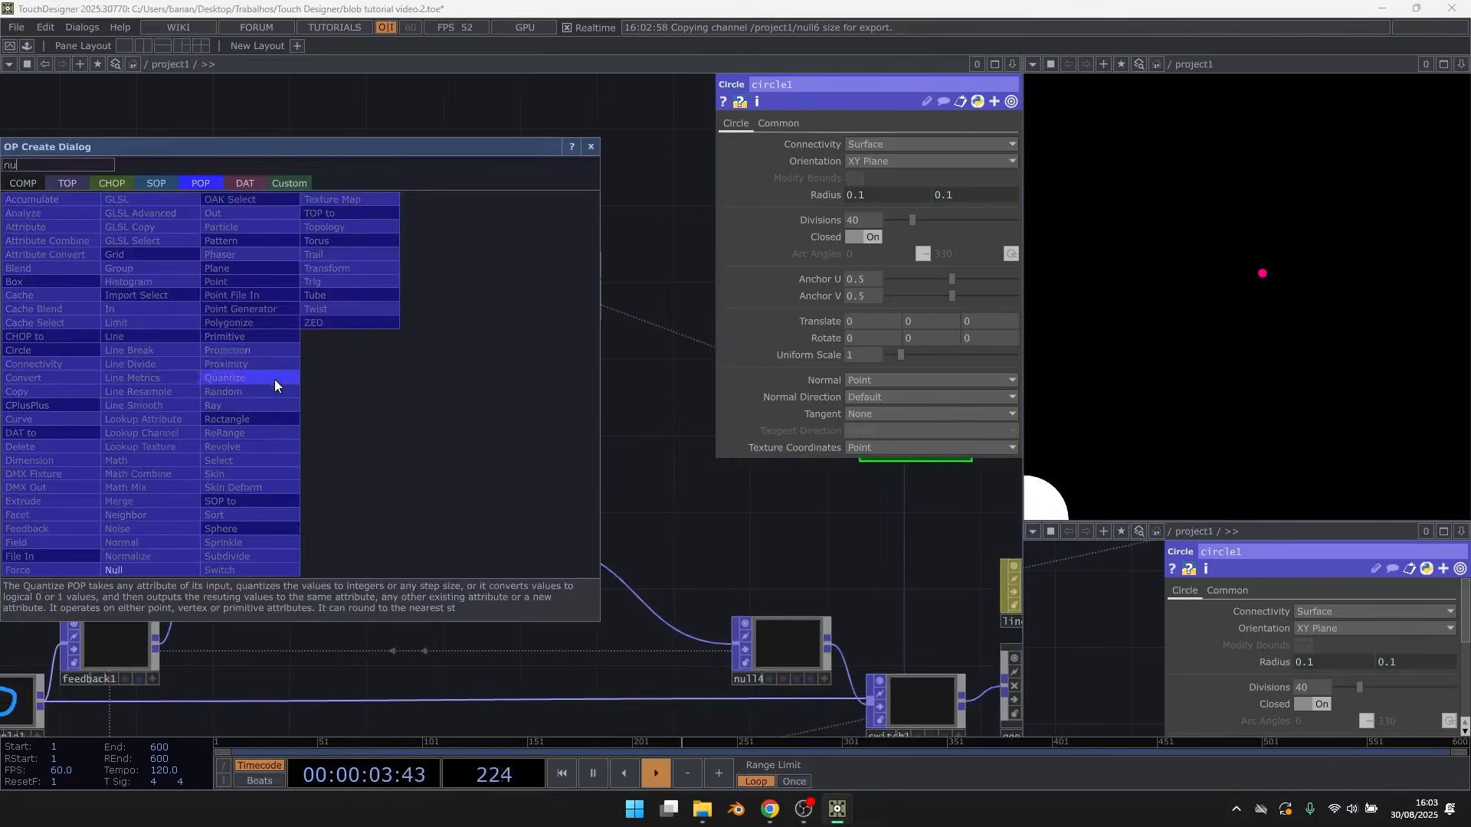
{"action": "left_click", "coordinate": [151, 570]}
{"action": "left_click", "coordinate": [406, 385]}
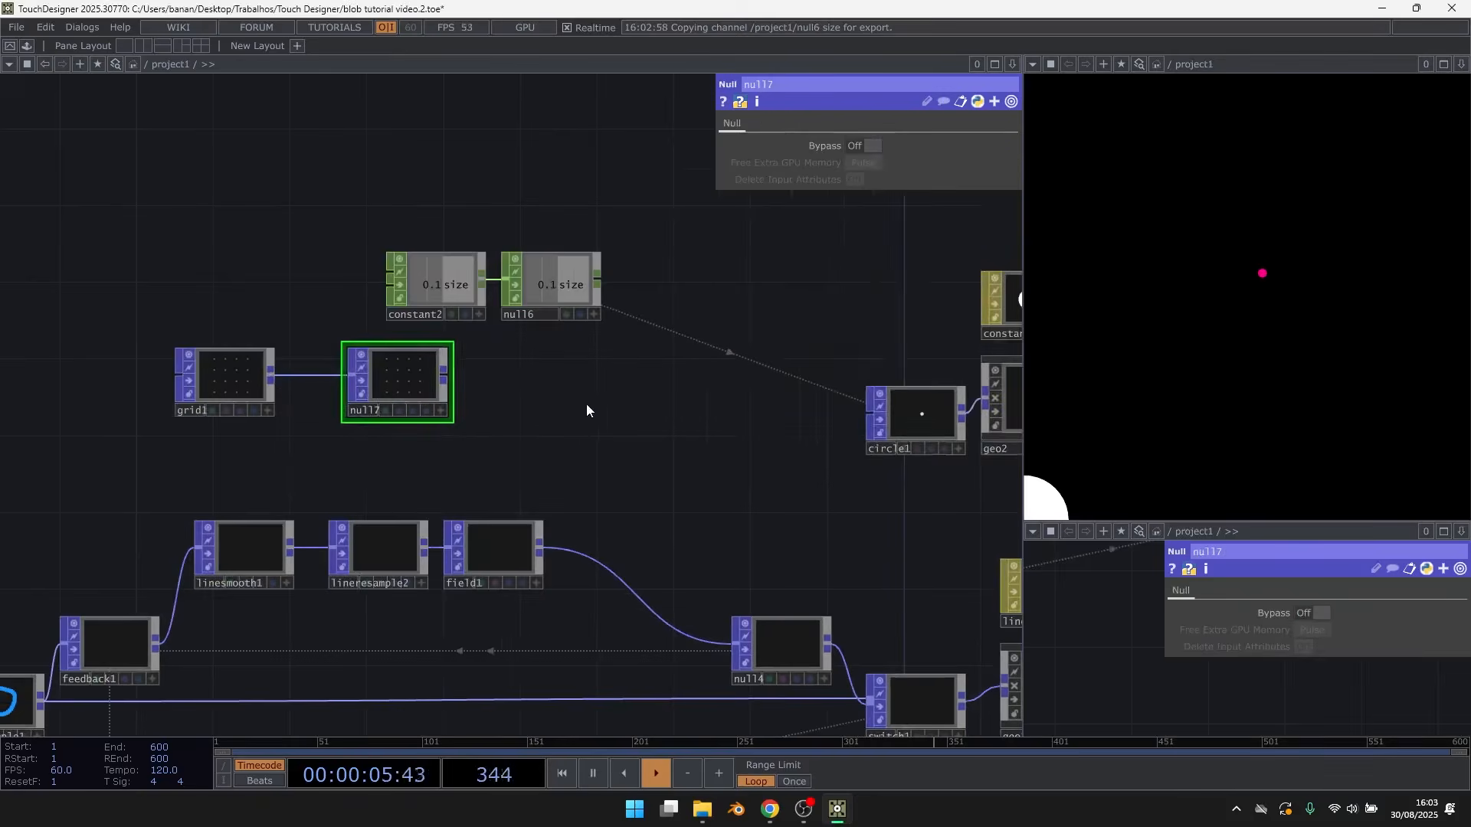
Turn on instancing for geo2 and assign null7 as its Default Instance OP
{"action": "left_click", "coordinate": [942, 449]}
{"action": "left_click_drag", "start_coordinate": [419, 419], "coordinate": [409, 421]}
{"action": "mouse_move", "coordinate": [267, 421]}
{"action": "left_mouse_down"}
{"action": "mouse_move", "coordinate": [759, 153]}
{"action": "mouse_move", "coordinate": [822, 157]}
{"action": "mouse_move", "coordinate": [285, 454]}
{"action": "mouse_move", "coordinate": [257, 414]}
{"action": "left_mouse_up"}
{"action": "left_click", "coordinate": [850, 145]}
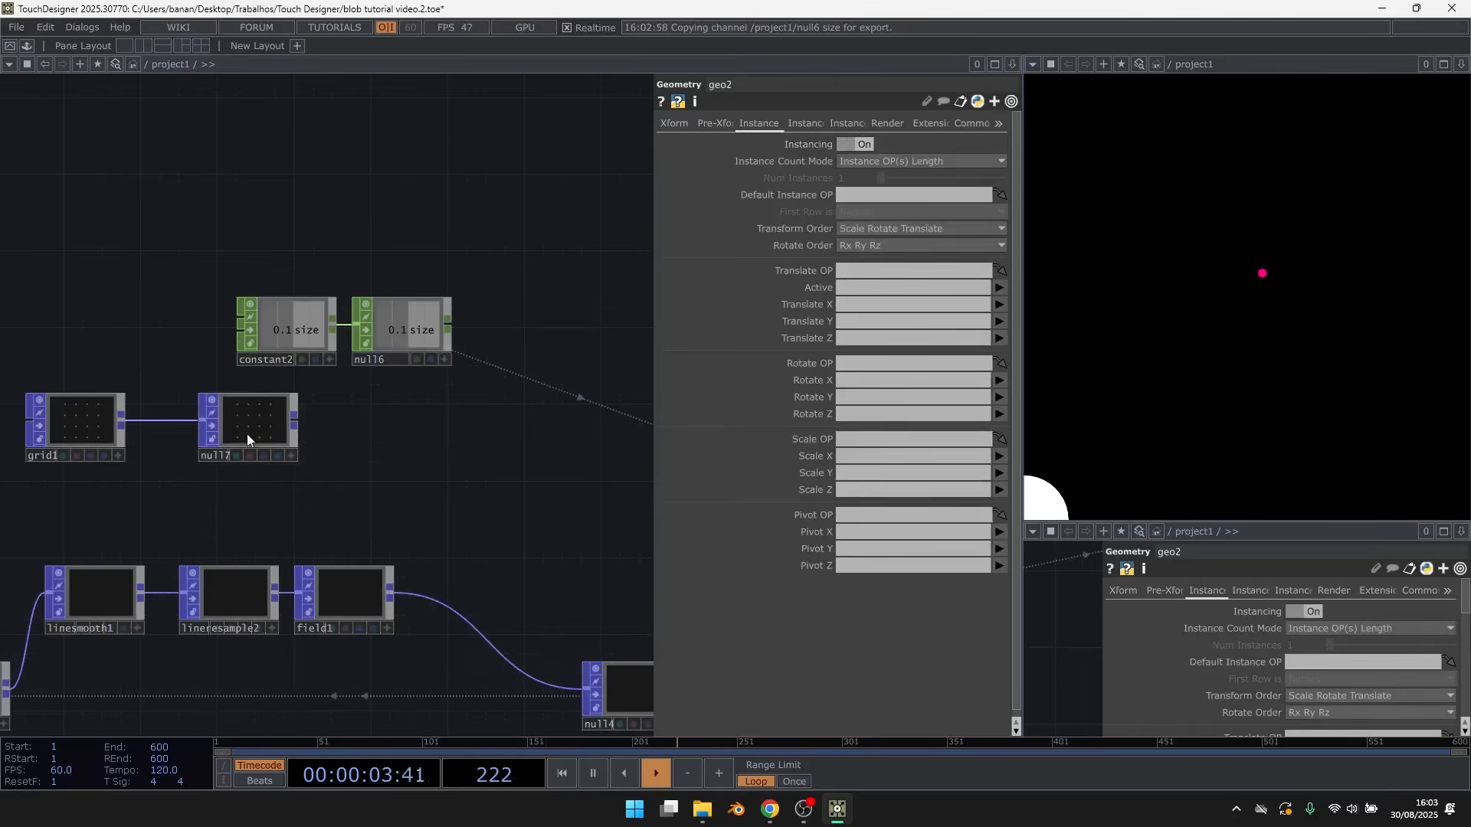
{"action": "left_click_drag", "start_coordinate": [811, 316], "coordinate": [875, 195]}
{"action": "left_click_drag", "start_coordinate": [641, 372], "coordinate": [498, 373]}
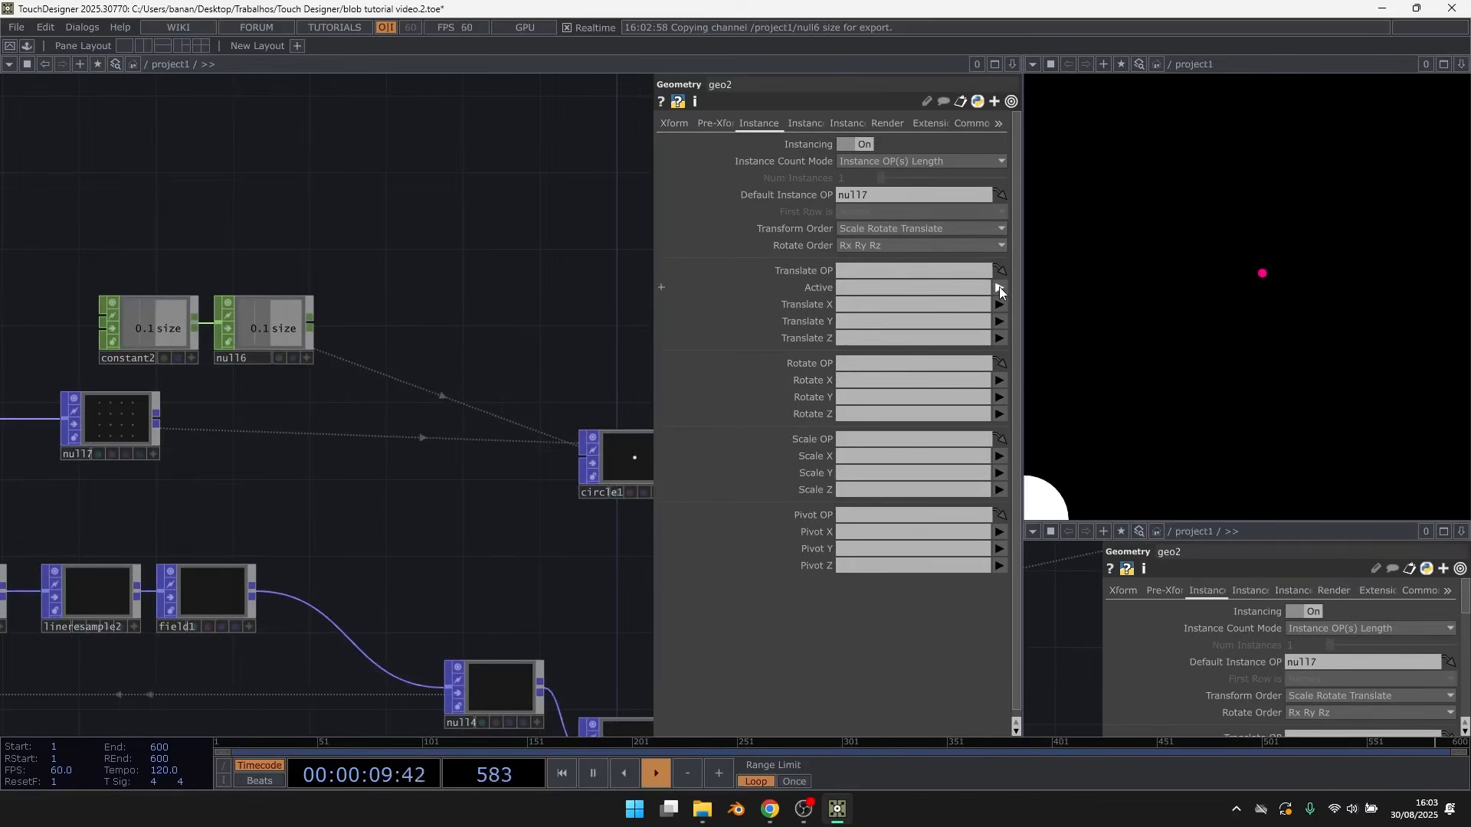
Map geo2's instance Translate X, Y and Z to P(0), P(1) and P(2), and save the project
{"action": "left_click", "coordinate": [1000, 304]}
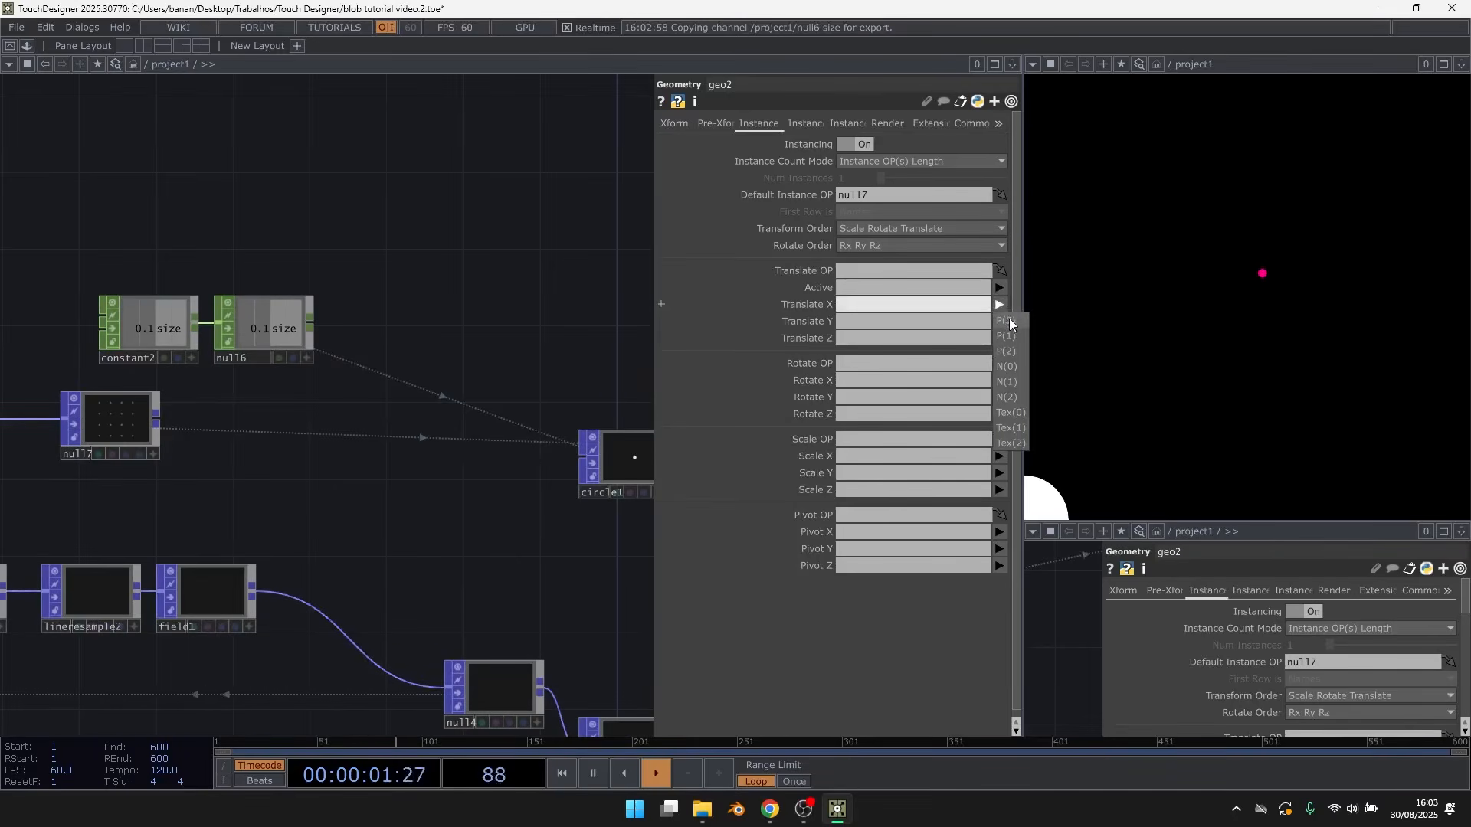
{"action": "left_click", "coordinate": [1006, 321]}
{"action": "left_click", "coordinate": [1001, 321]}
{"action": "left_click", "coordinate": [1008, 351]}
{"action": "left_click", "coordinate": [1001, 338]}
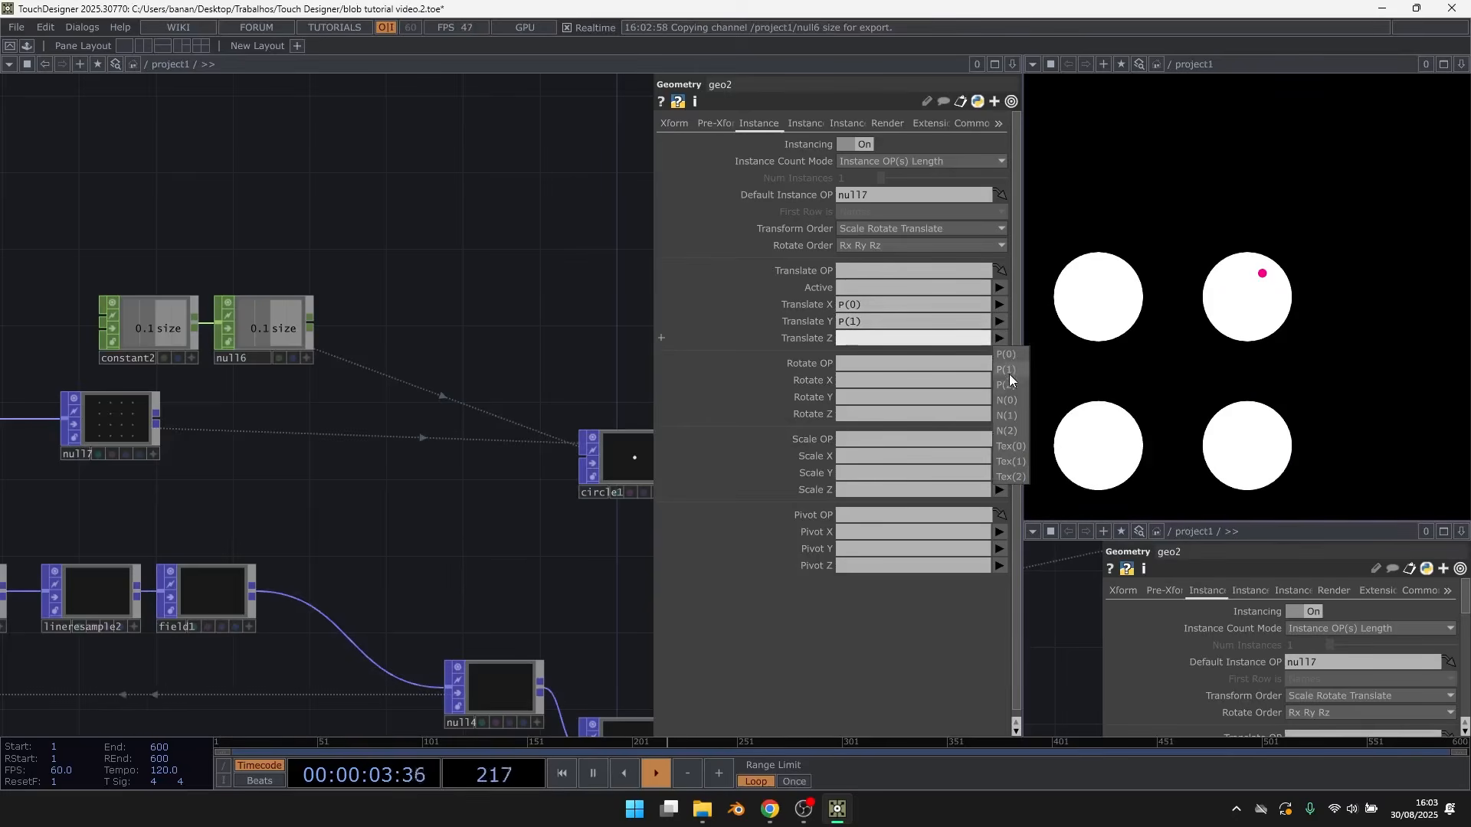
{"action": "key", "text": "ctrl+s"}
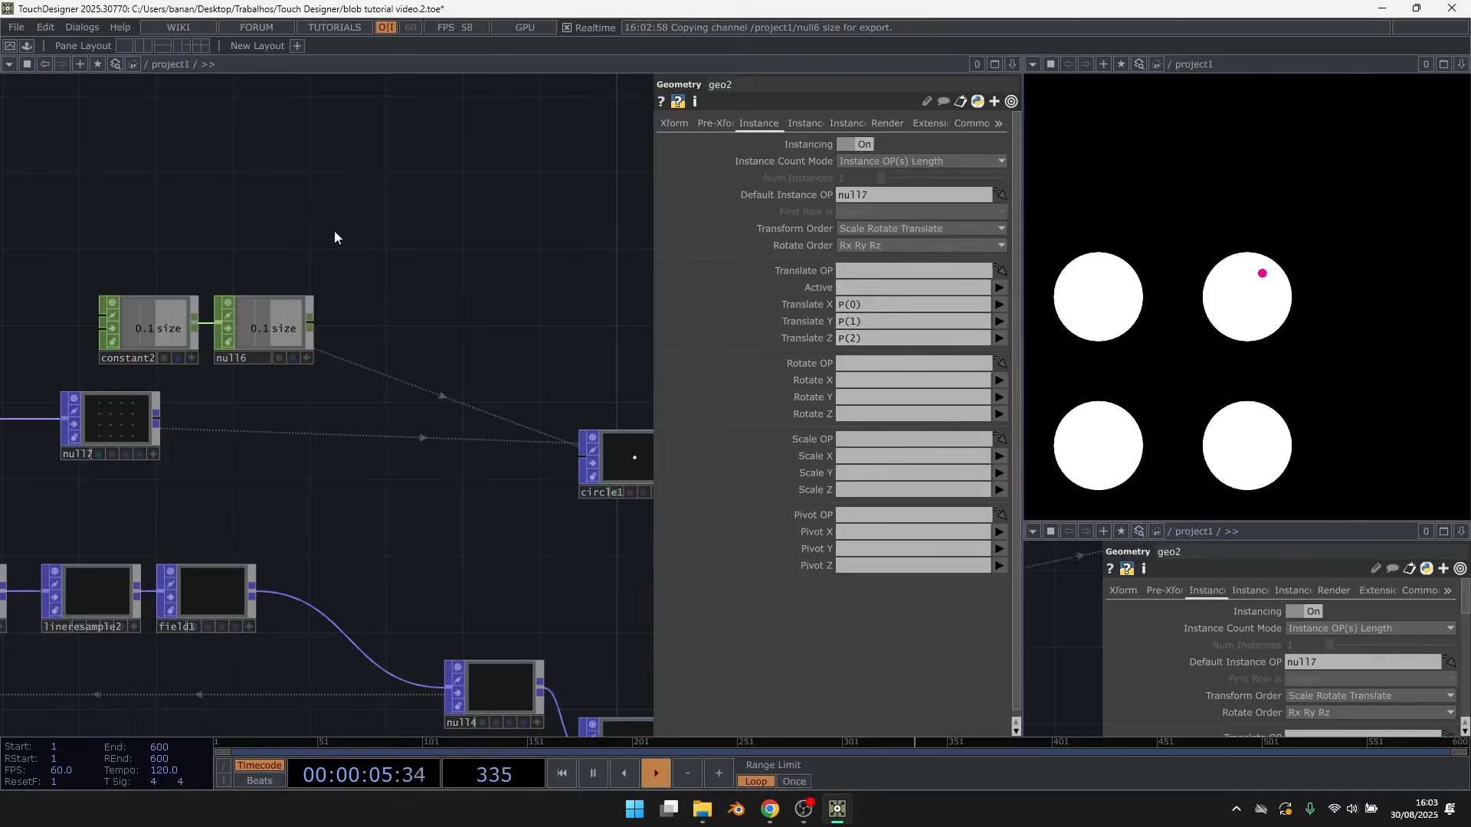
Set grid1's Translate X and Y to 0.5 and its Size to 0.7 on all three axes
{"action": "scroll", "coordinate": [108, 389], "scroll_direction": "up", "scroll_amount": 3}
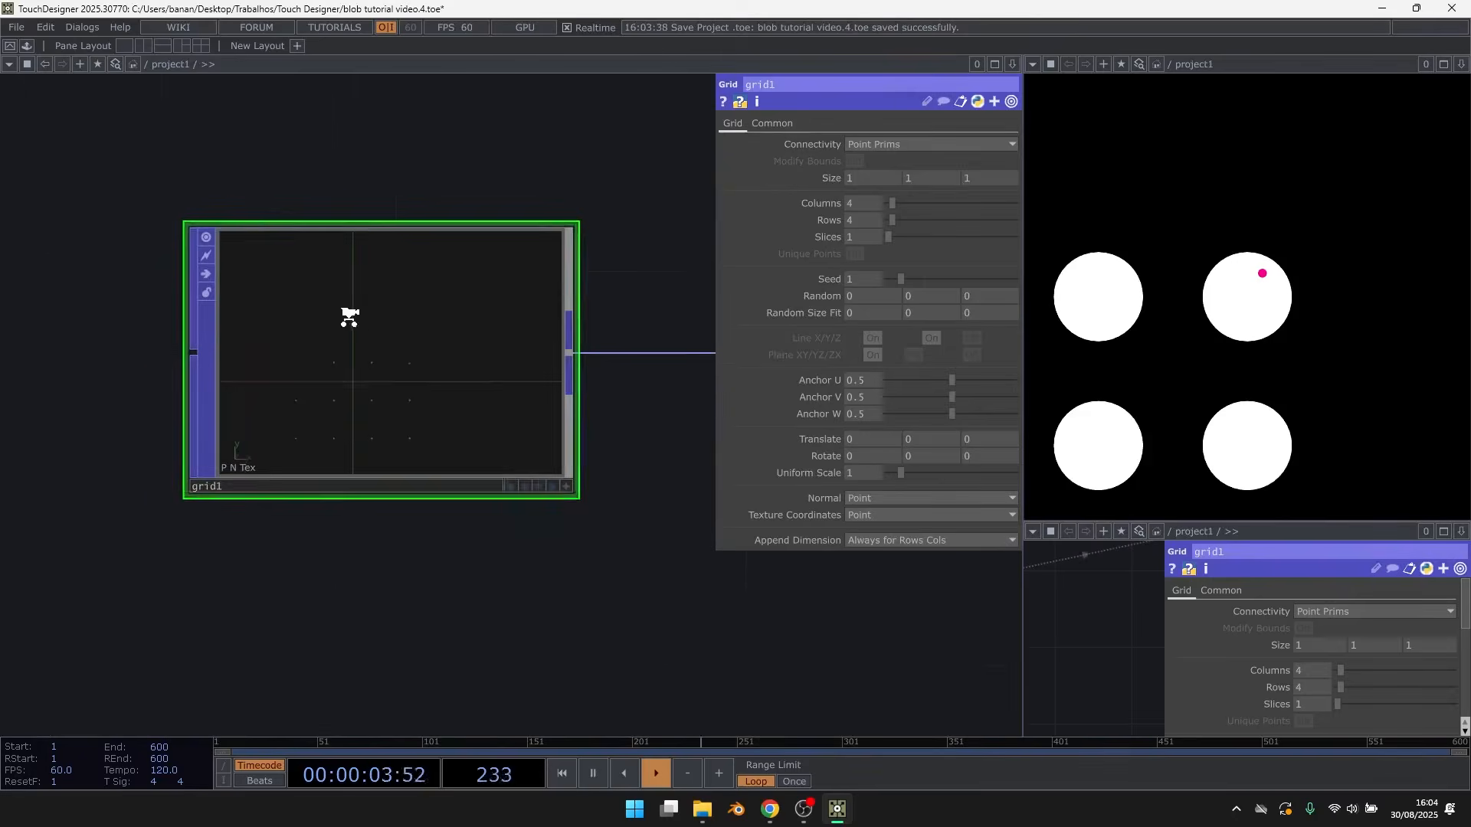
{"action": "scroll", "coordinate": [348, 319], "scroll_direction": "up", "scroll_amount": 2}
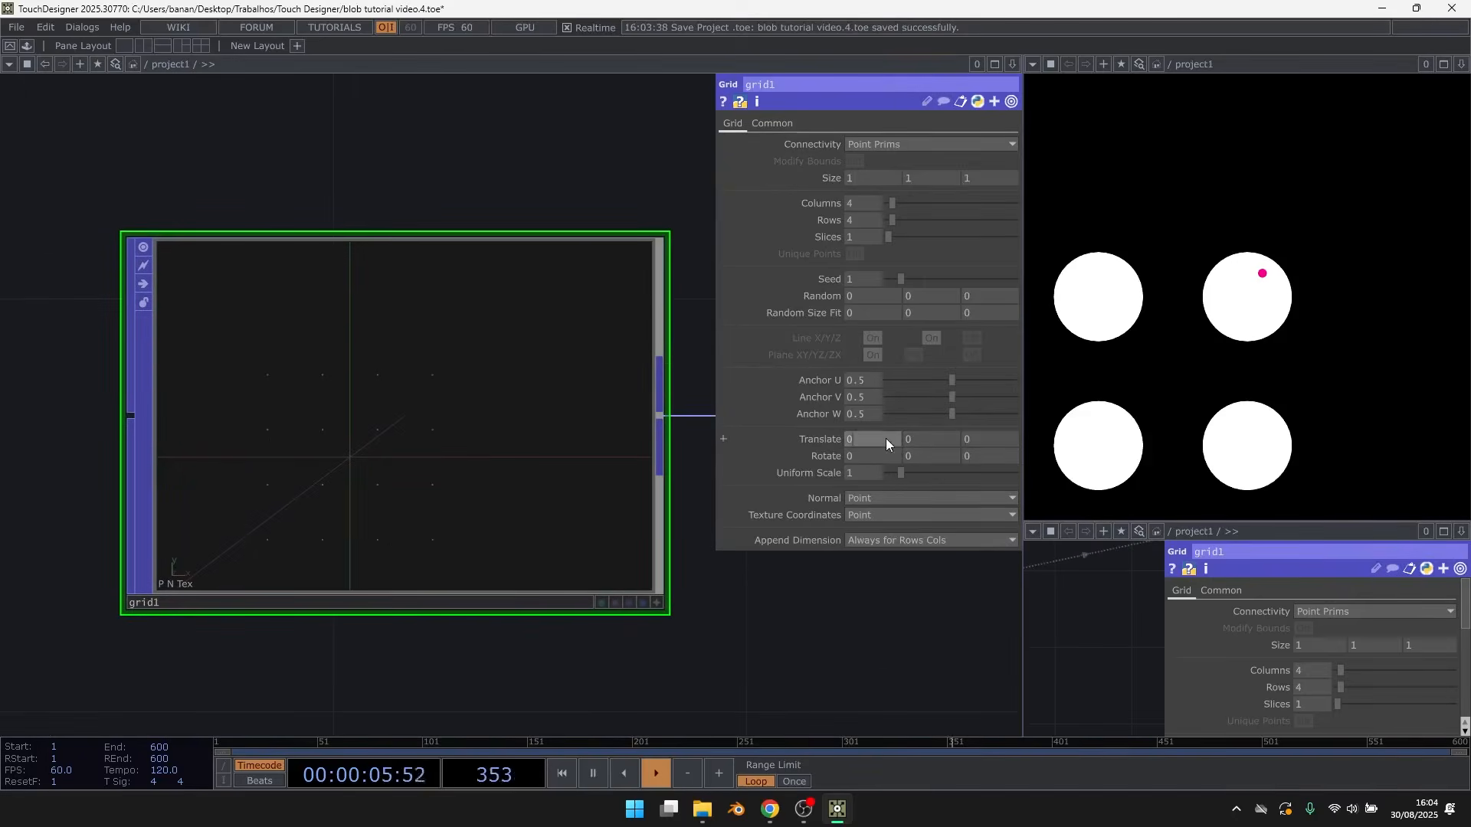
{"action": "type", "text": "0.5"}
{"action": "left_click", "coordinate": [920, 440]}
{"action": "type", "text": "0.5"}
{"action": "left_click", "coordinate": [515, 138]}
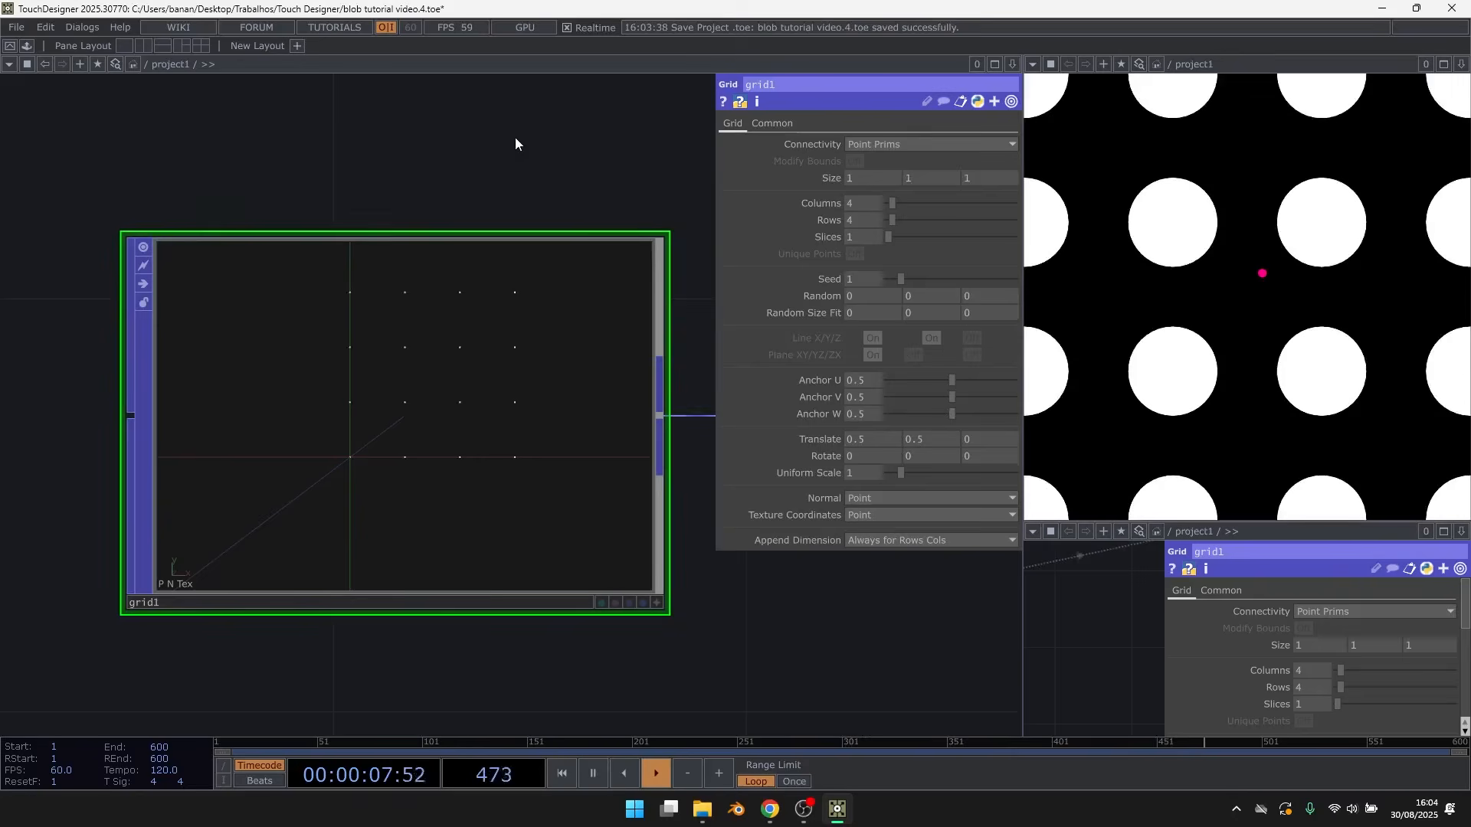
{"action": "left_click_drag", "start_coordinate": [839, 178], "coordinate": [809, 178]}
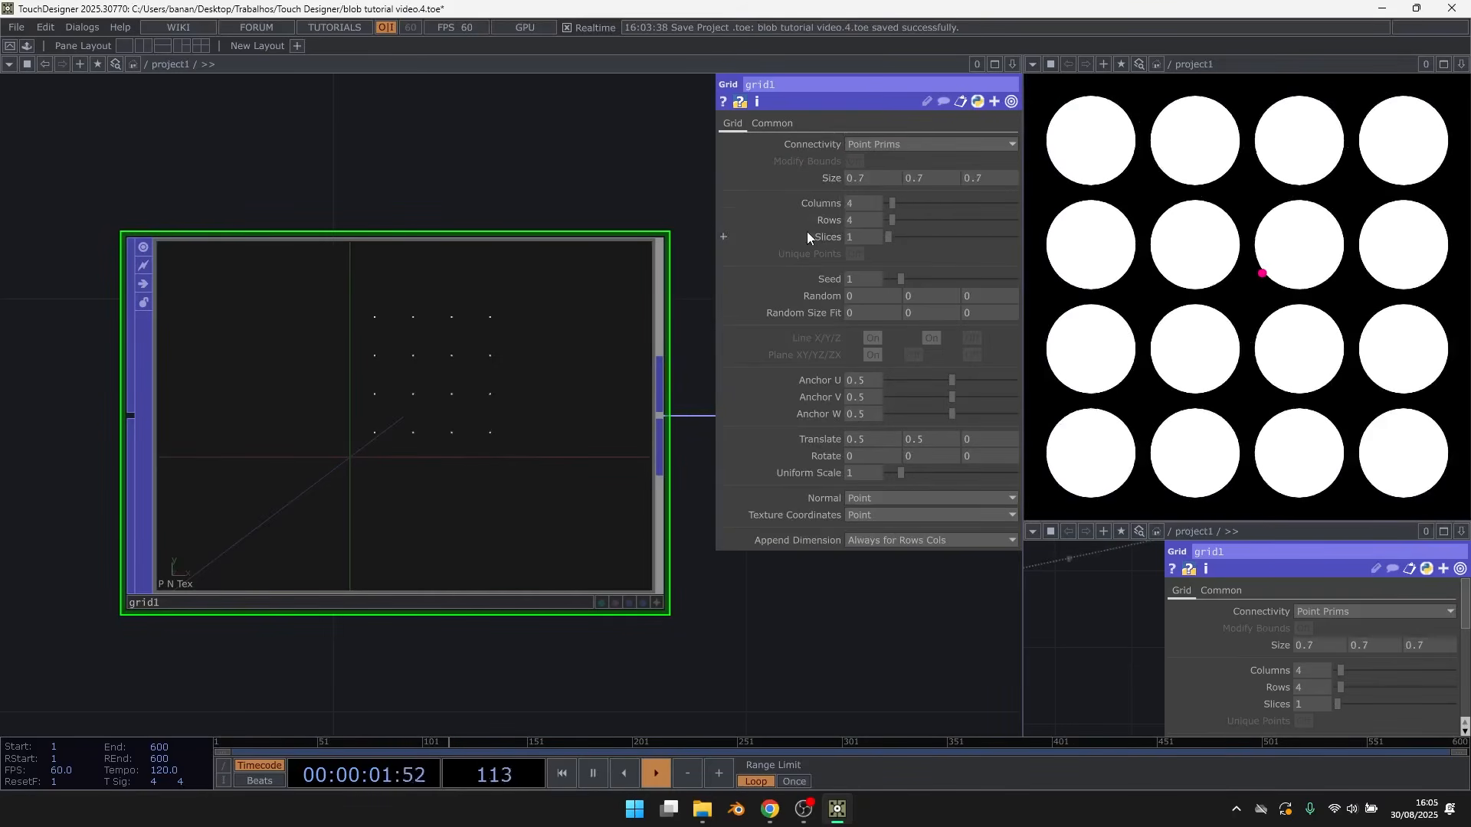
Try values of 0.05, 0.08 and 0.09 for constant2's size channel
{"action": "scroll", "coordinate": [46, 368], "scroll_direction": "down", "scroll_amount": 5}
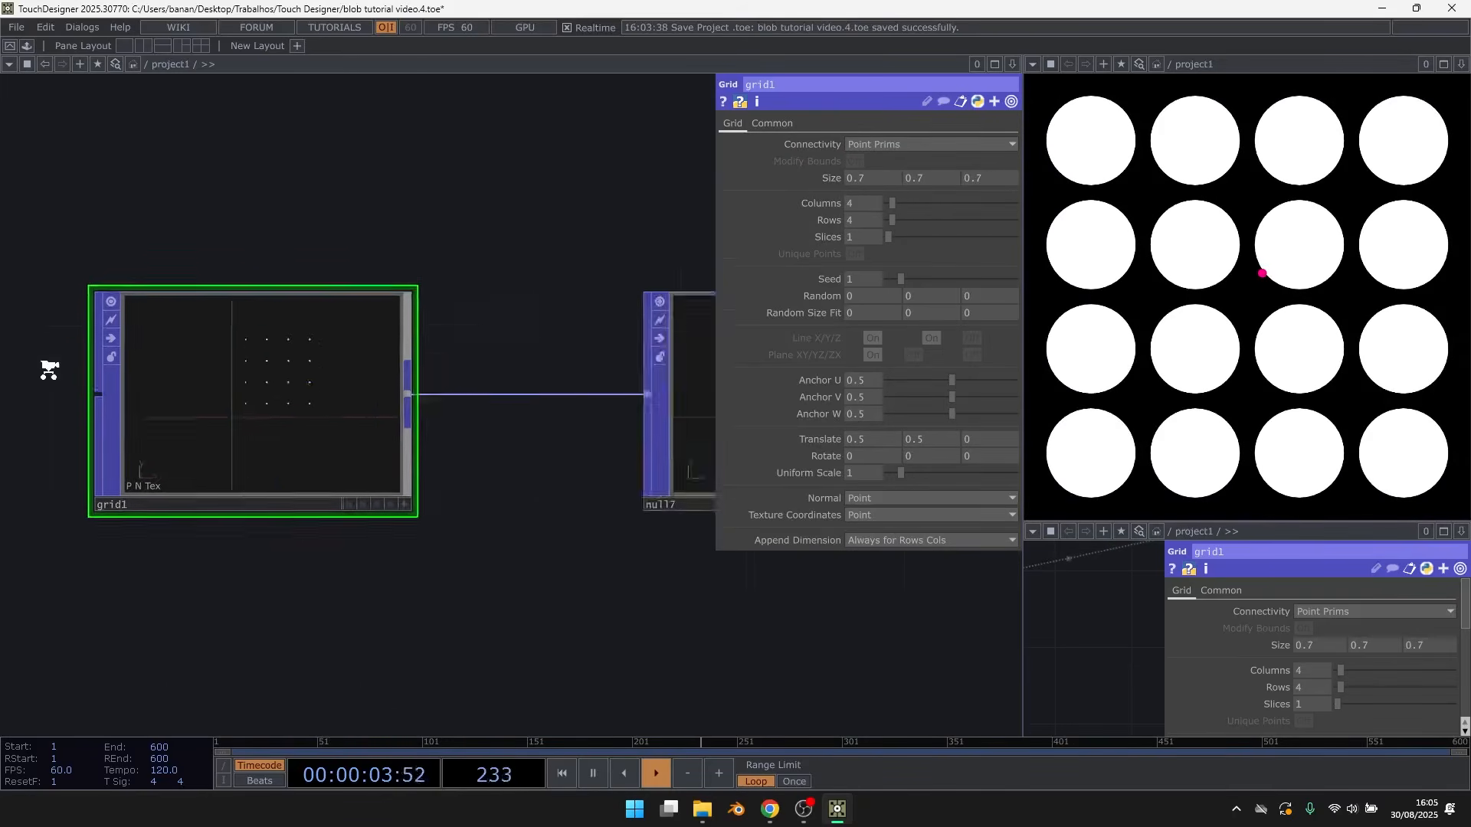
{"action": "left_click", "coordinate": [627, 208]}
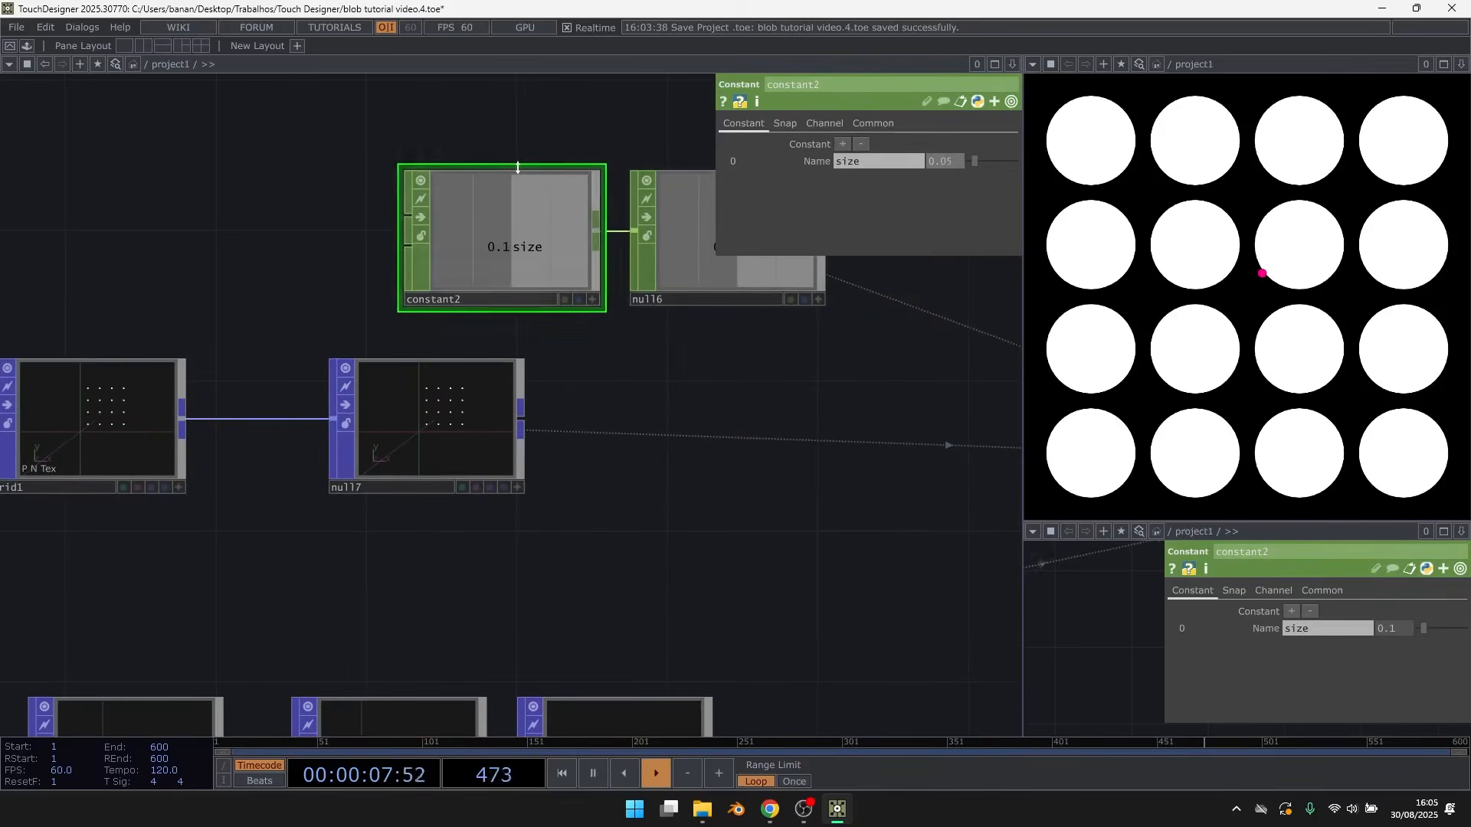
{"action": "key", "text": "ctrl+z"}
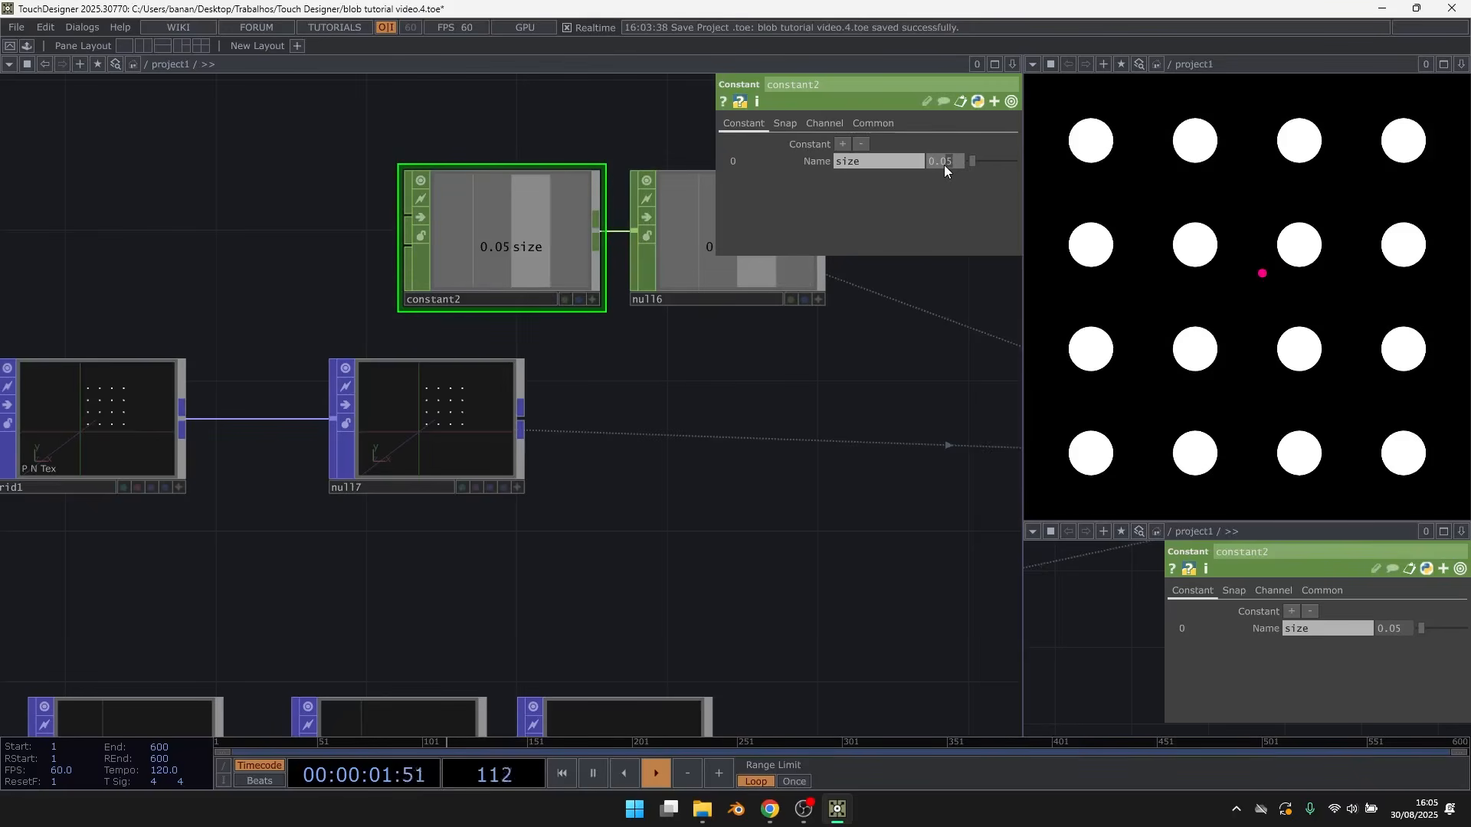
{"action": "type", "text": "8"}
{"action": "left_click", "coordinate": [666, 118]}
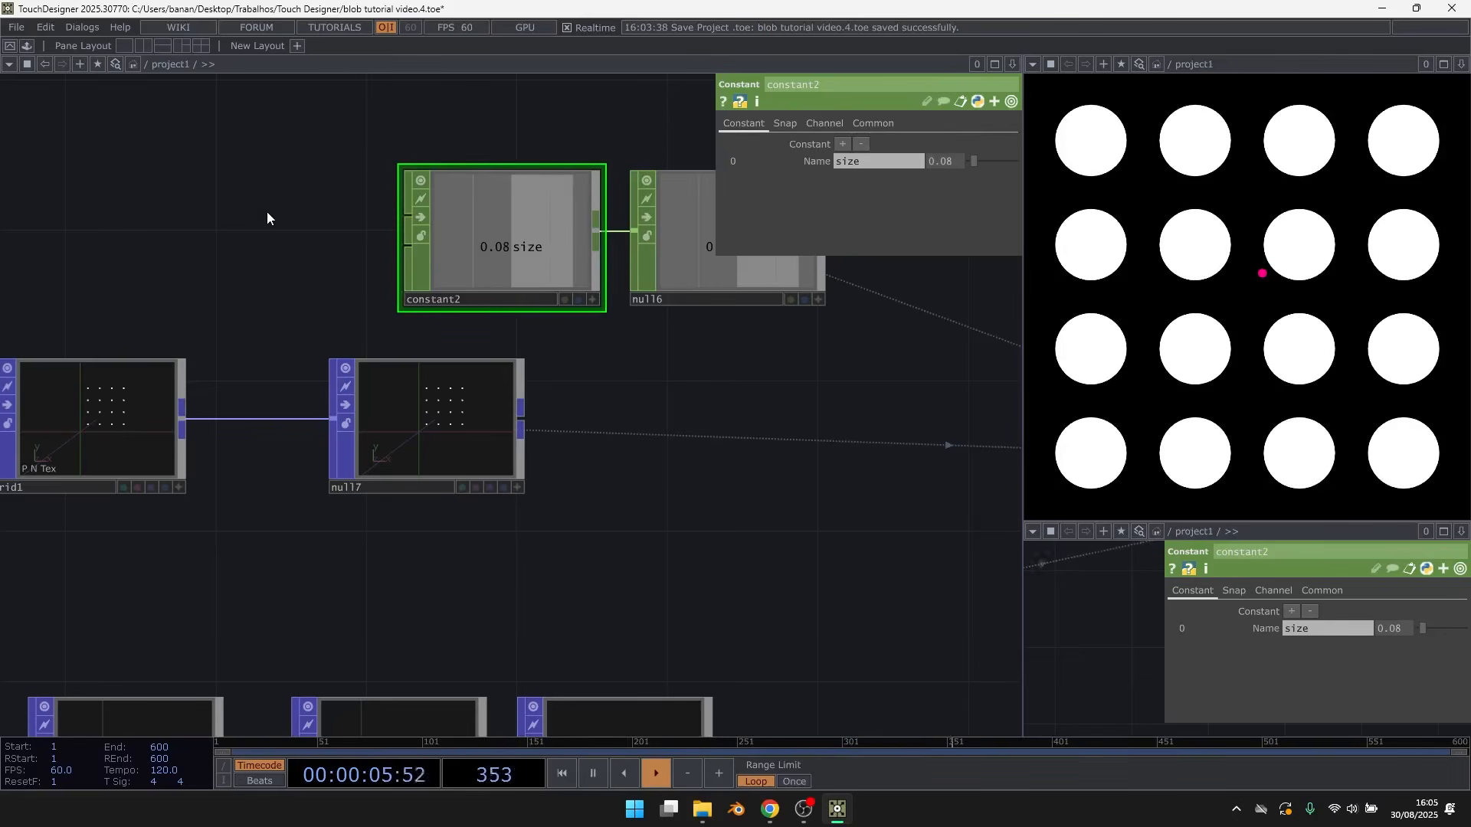
{"action": "left_click_drag", "start_coordinate": [267, 213], "coordinate": [376, 222]}
{"action": "left_click_drag", "start_coordinate": [955, 159], "coordinate": [948, 163]}
{"action": "type", "text": "9"}
{"action": "left_click", "coordinate": [636, 174]}
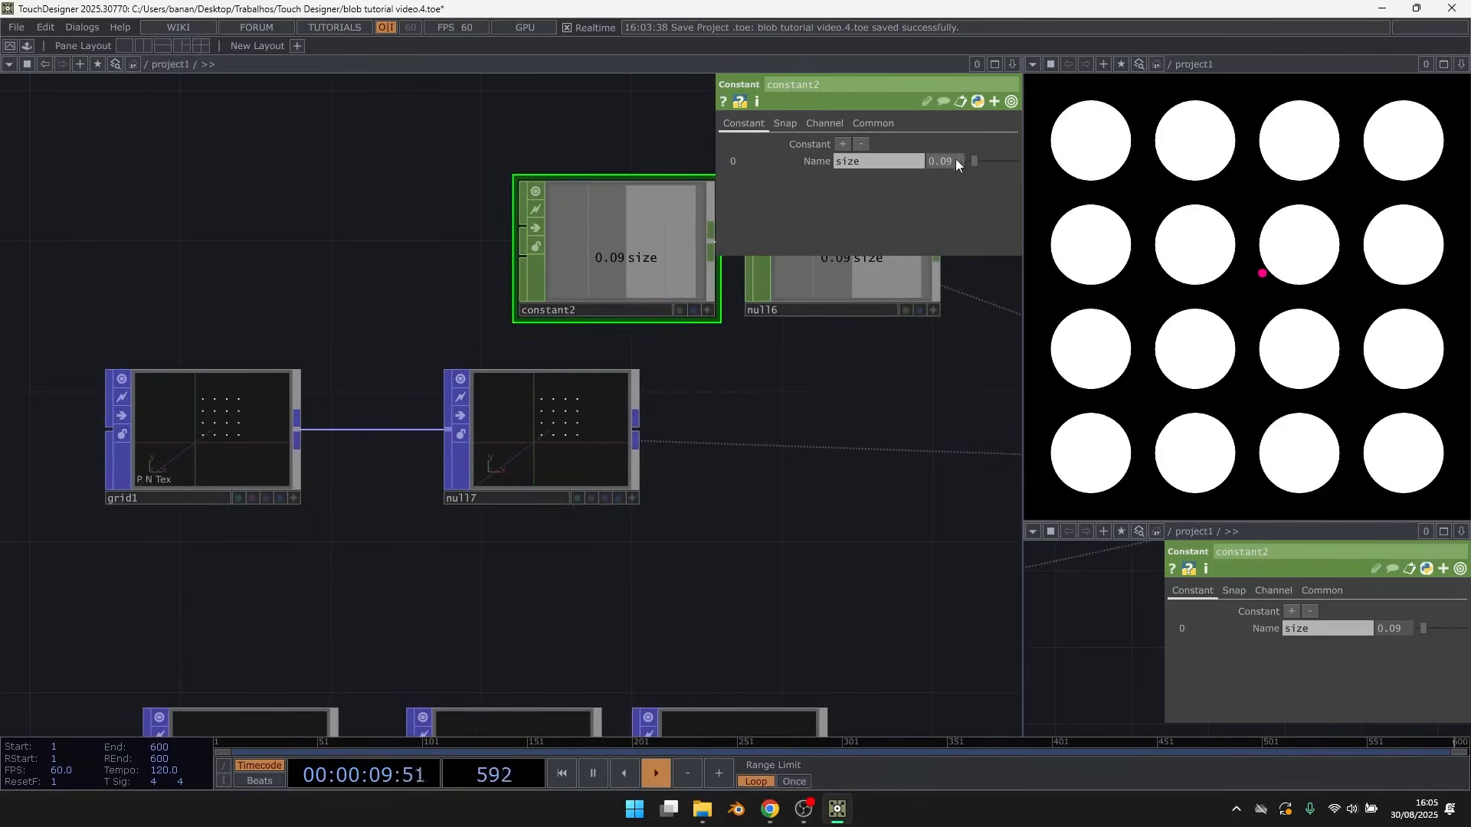
Set constant2's size channel to 0.085 and save the project
{"action": "type", "text": "85"}
{"action": "left_click", "coordinate": [383, 189]}
{"action": "key", "text": "ctrl+s"}
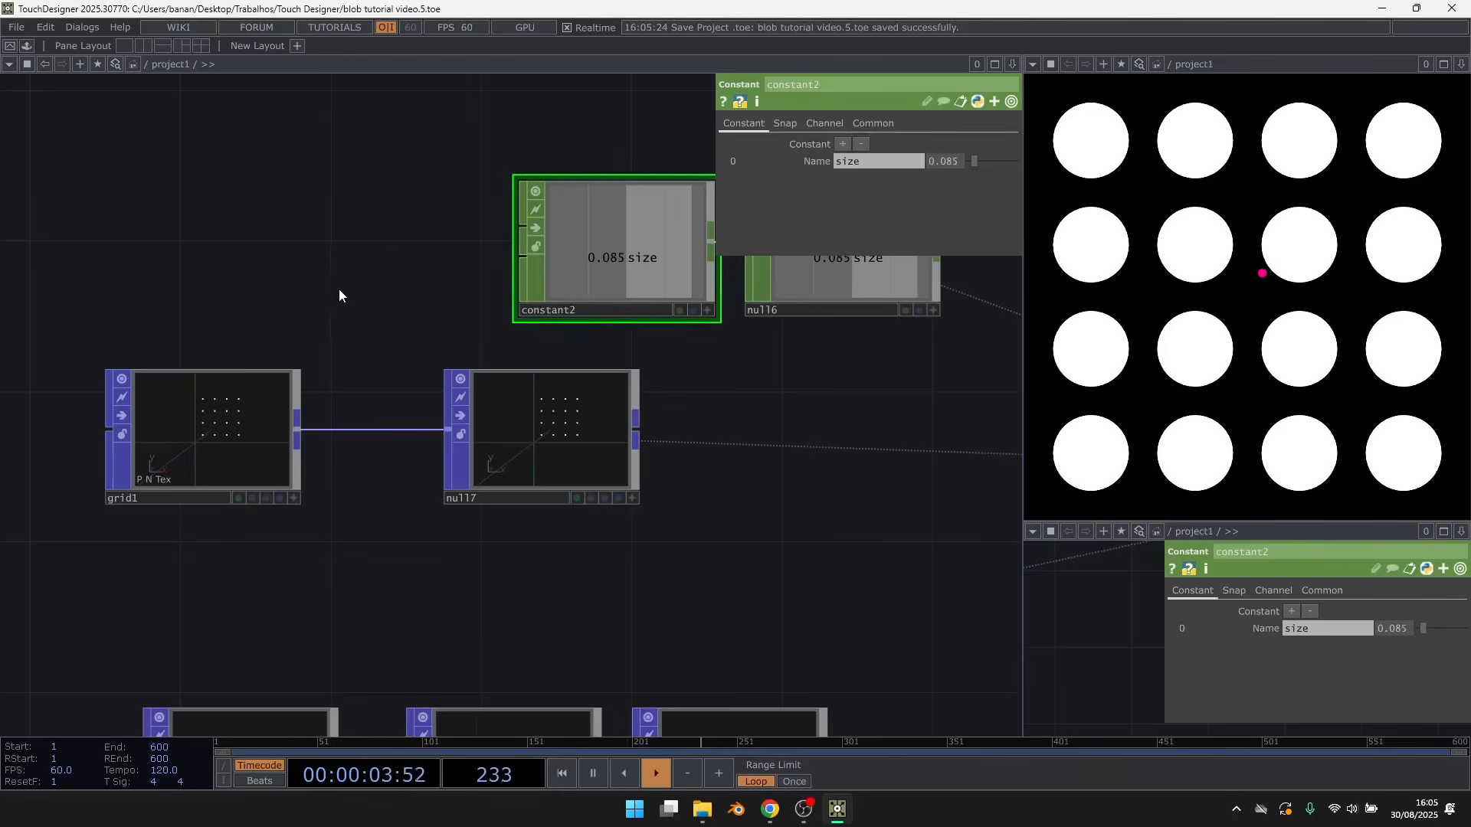
Assign null7 as the Spec POP of field1
{"action": "left_click_drag", "start_coordinate": [339, 295], "coordinate": [428, 282]}
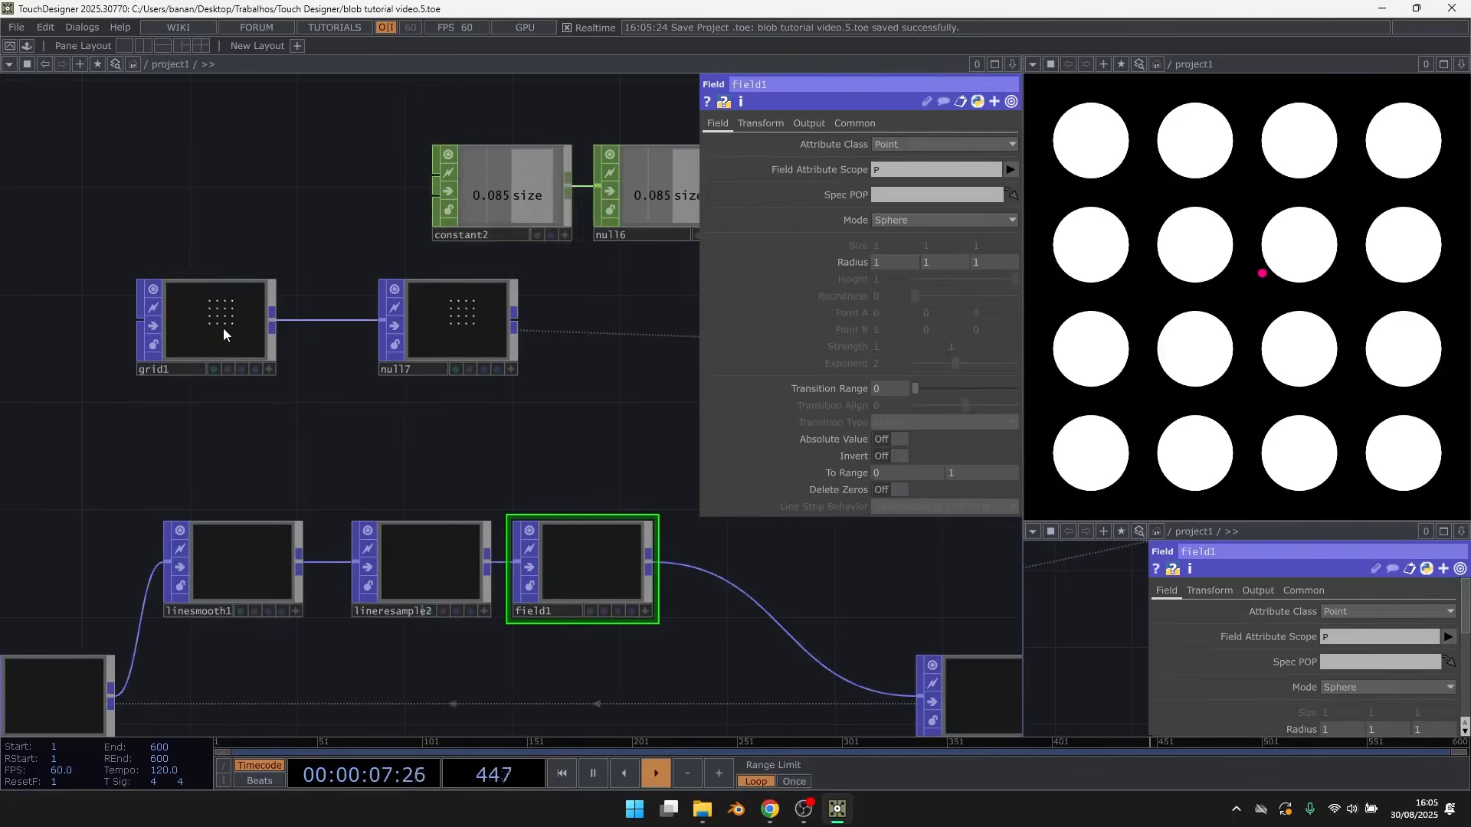
{"action": "scroll", "coordinate": [210, 330], "scroll_direction": "up", "scroll_amount": 2}
{"action": "left_click_drag", "start_coordinate": [566, 482], "coordinate": [468, 424]}
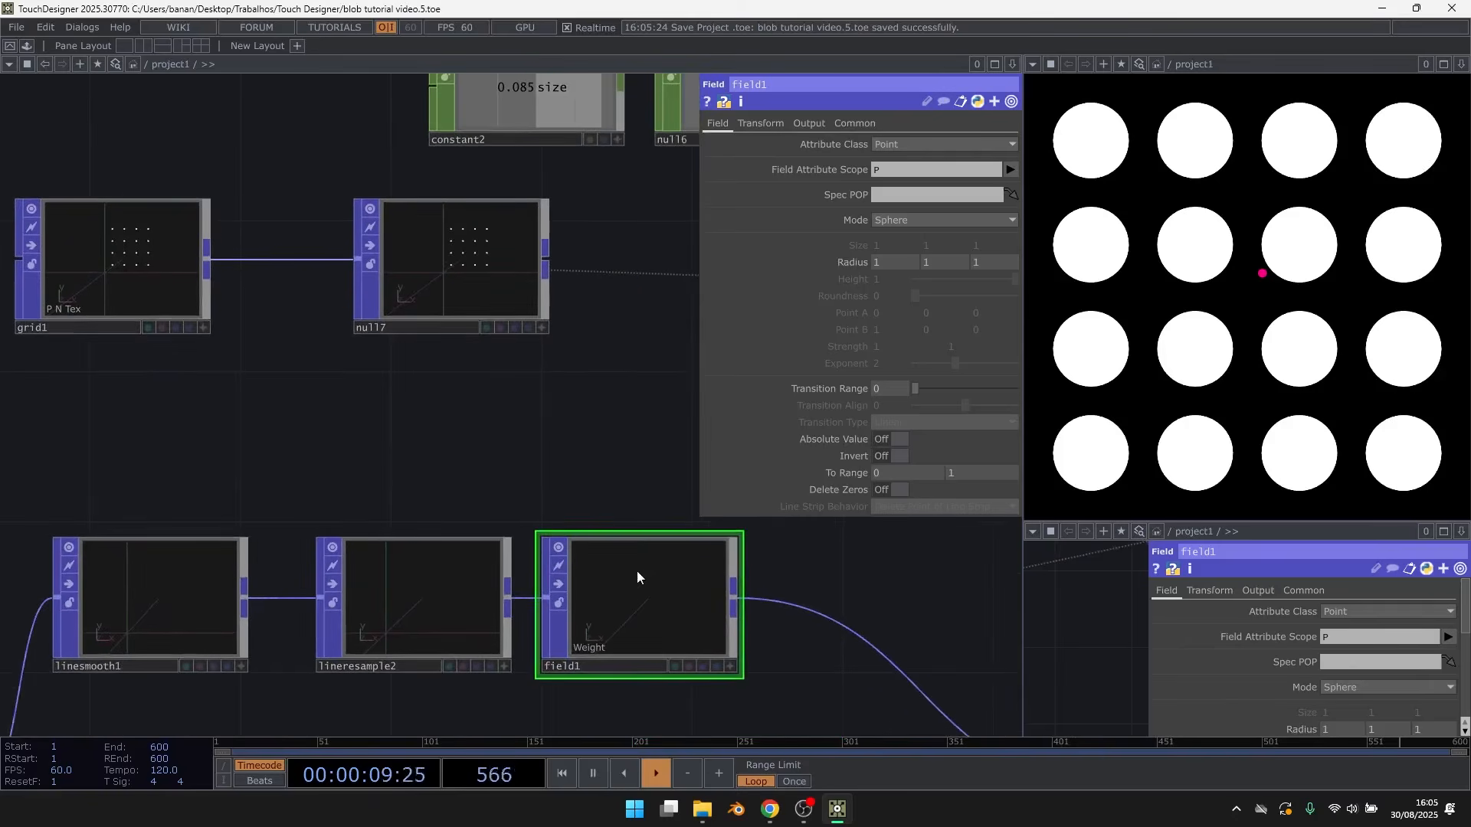
{"action": "left_click_drag", "start_coordinate": [485, 279], "coordinate": [890, 200]}
{"action": "left_click_drag", "start_coordinate": [426, 274], "coordinate": [579, 276]}
{"action": "left_click_drag", "start_coordinate": [538, 404], "coordinate": [351, 467]}
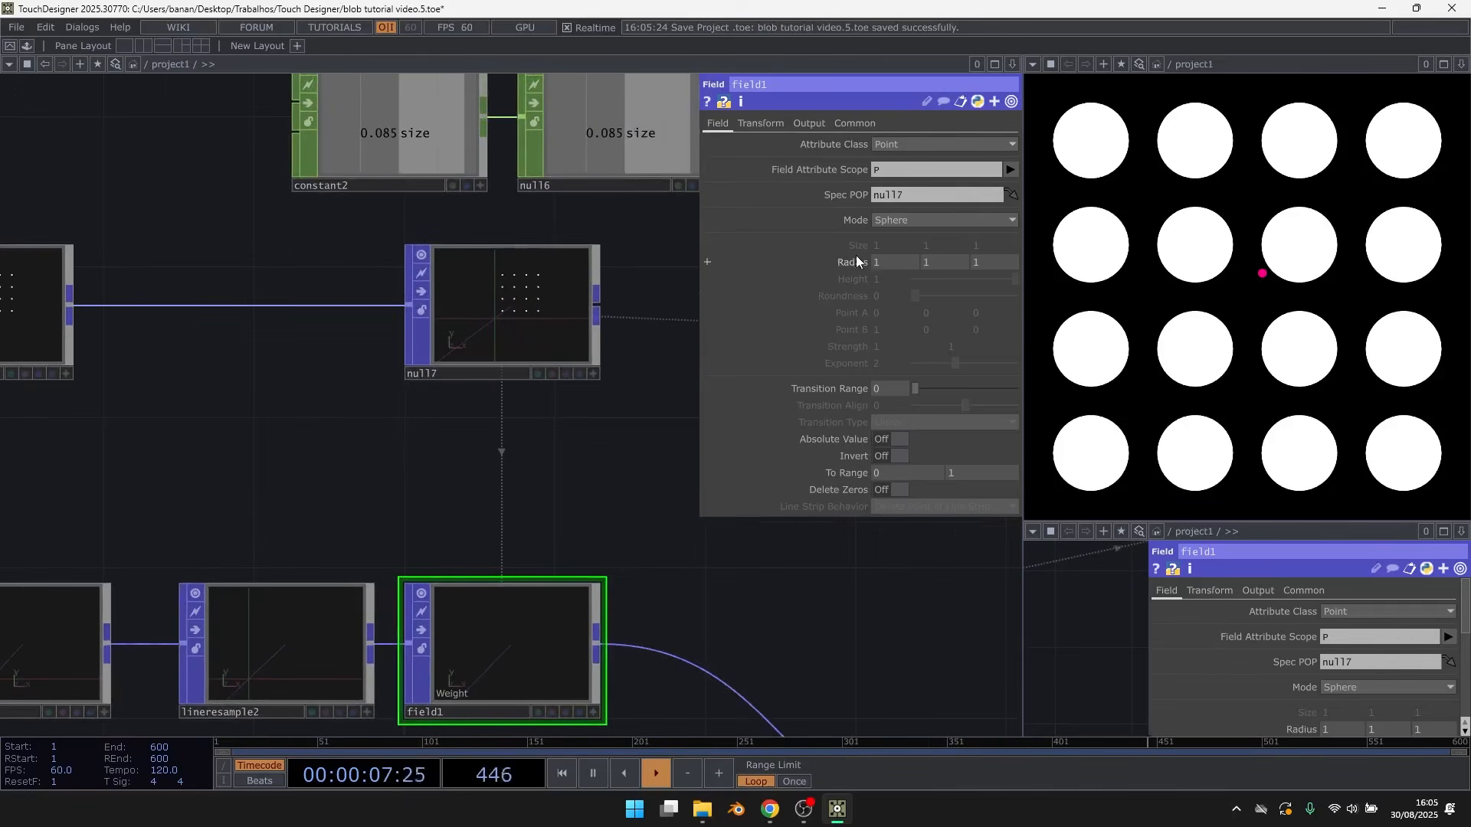
Link field1's Radius to null6's size channel as a CHOP reference
{"action": "left_click_drag", "start_coordinate": [635, 289], "coordinate": [546, 355]}
{"action": "right_click", "coordinate": [564, 195]}
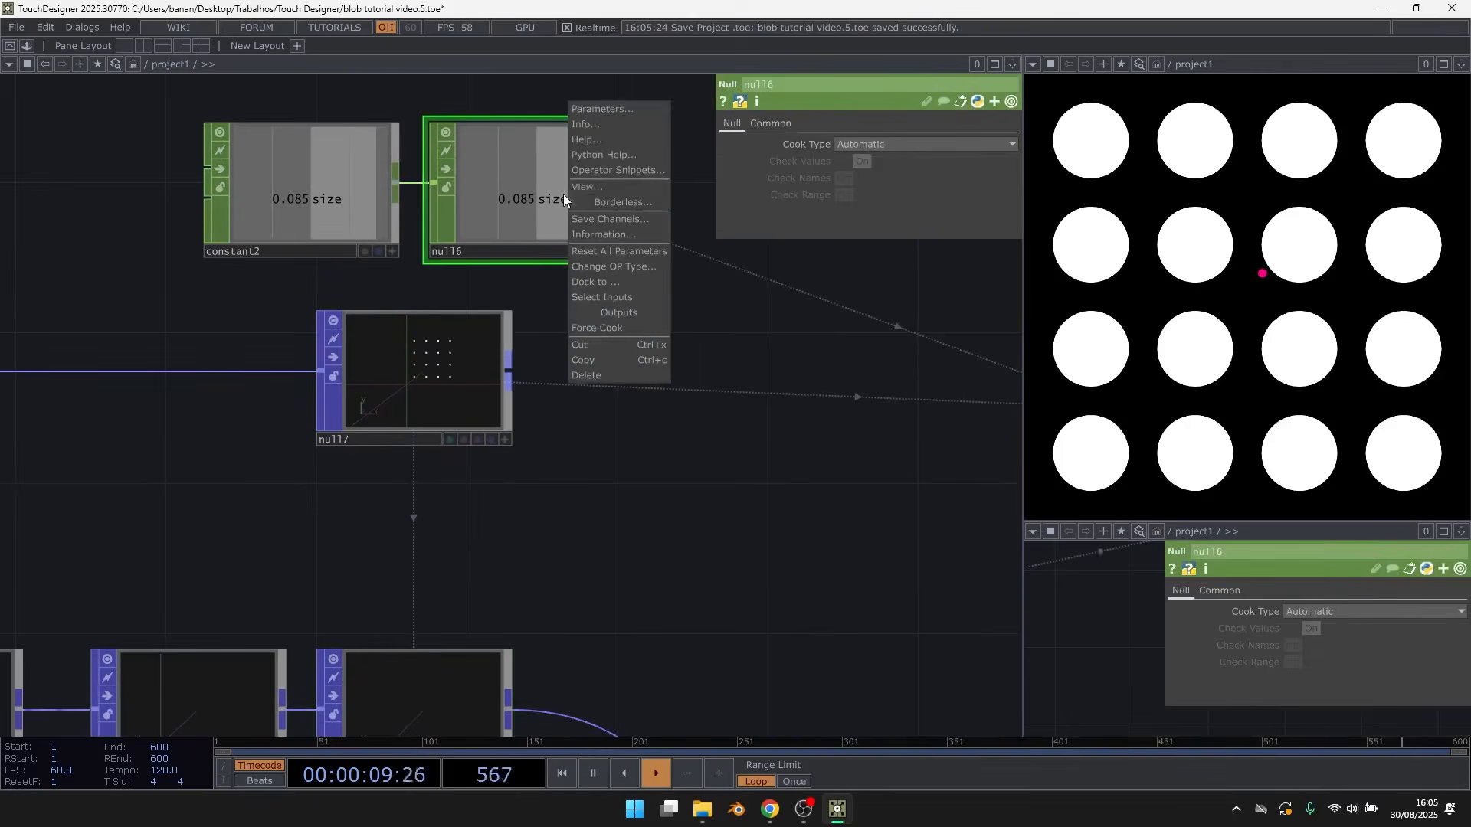
{"action": "left_click", "coordinate": [578, 189]}
{"action": "left_click", "coordinate": [400, 365]}
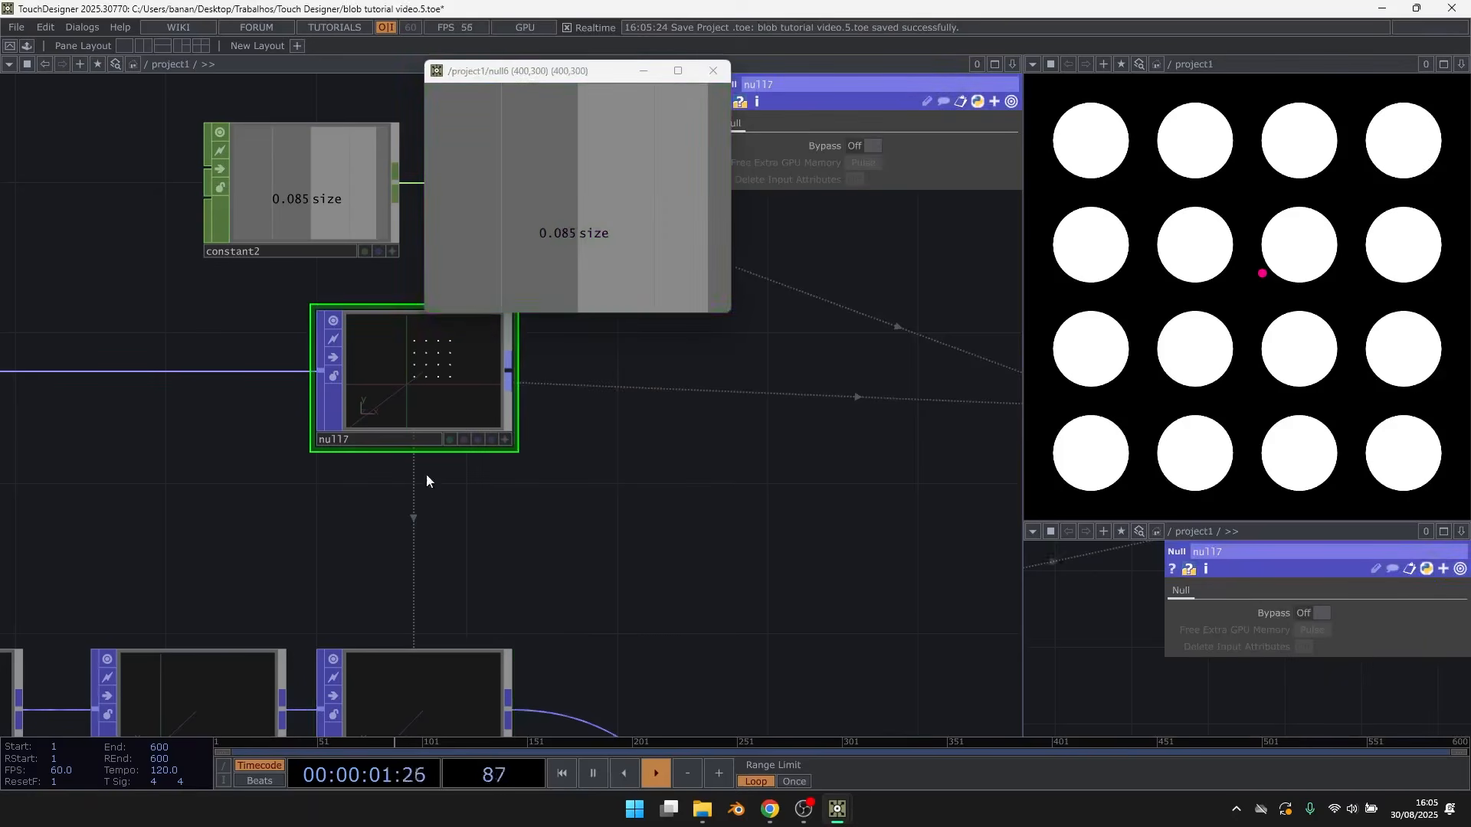
{"action": "left_click", "coordinate": [446, 681]}
{"action": "left_click_drag", "start_coordinate": [493, 582], "coordinate": [465, 518]}
{"action": "left_click_drag", "start_coordinate": [603, 203], "coordinate": [864, 257]}
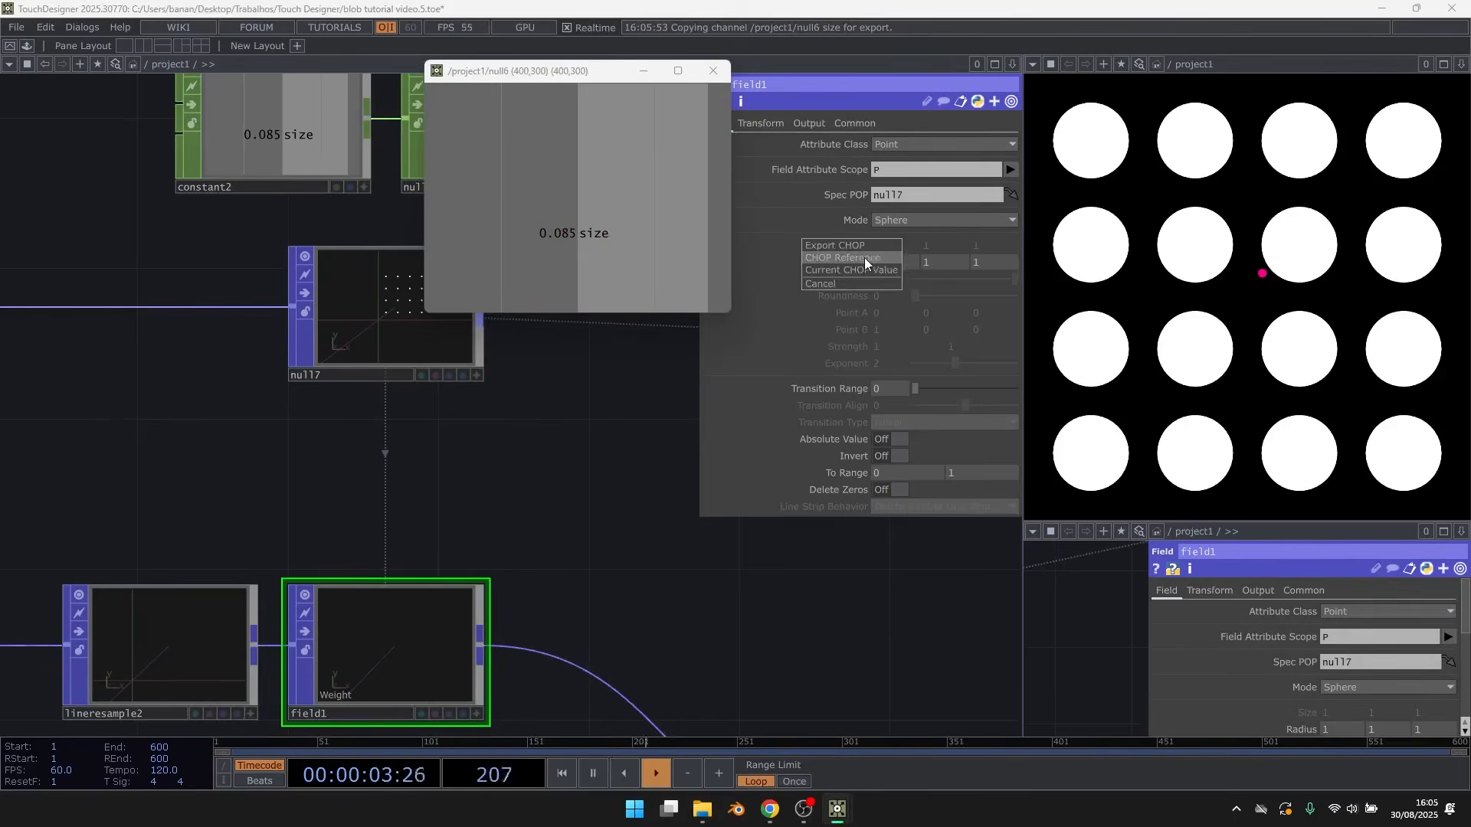
{"action": "left_click", "coordinate": [865, 259]}
{"action": "left_click", "coordinate": [713, 71]}
Examine field1's field and transform parameters alongside its null7 input, and expand Translate into its tx, ty and tz components
{"action": "left_click", "coordinate": [759, 125]}
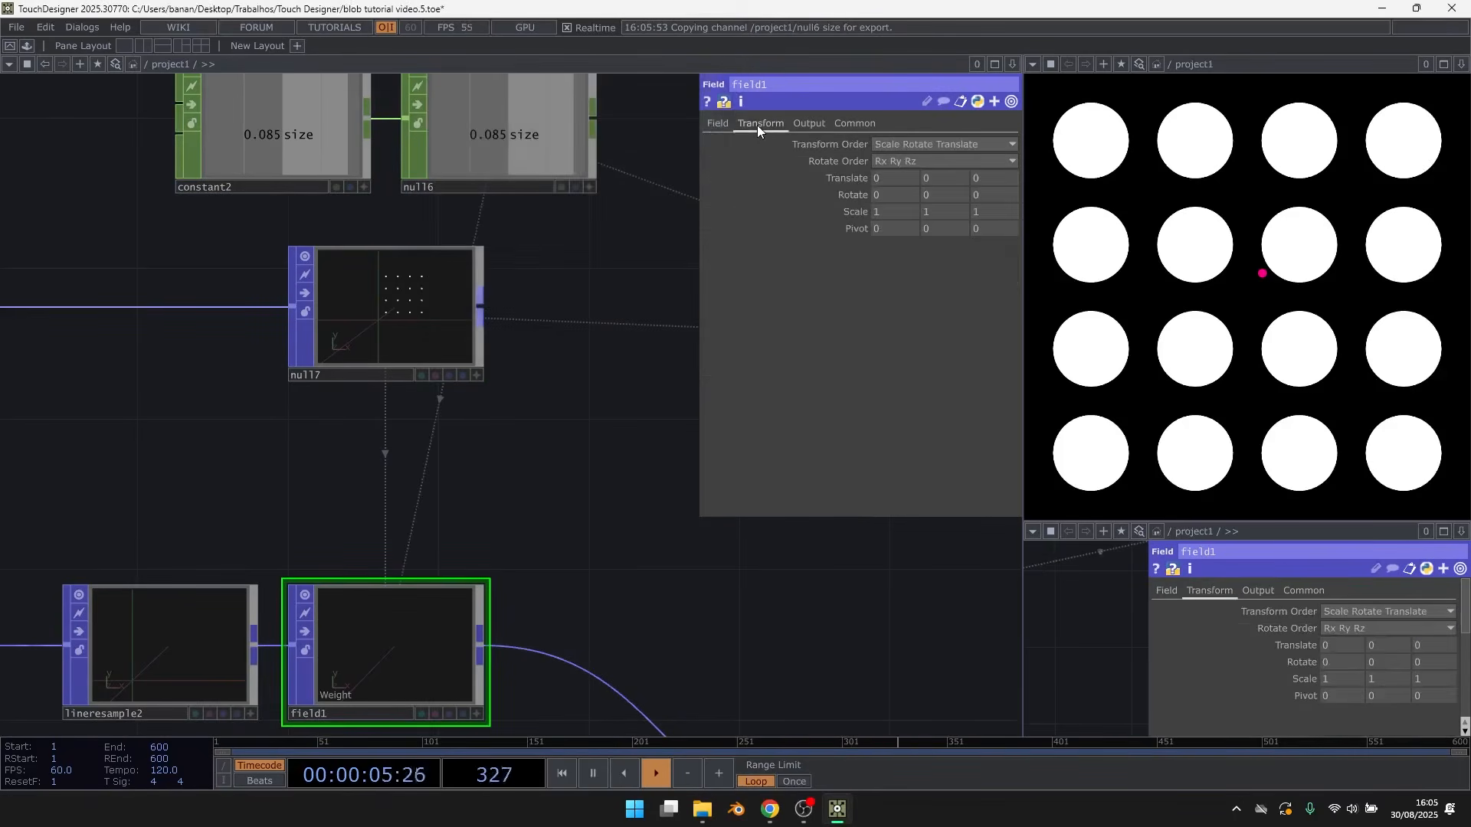
{"action": "left_click", "coordinate": [720, 124]}
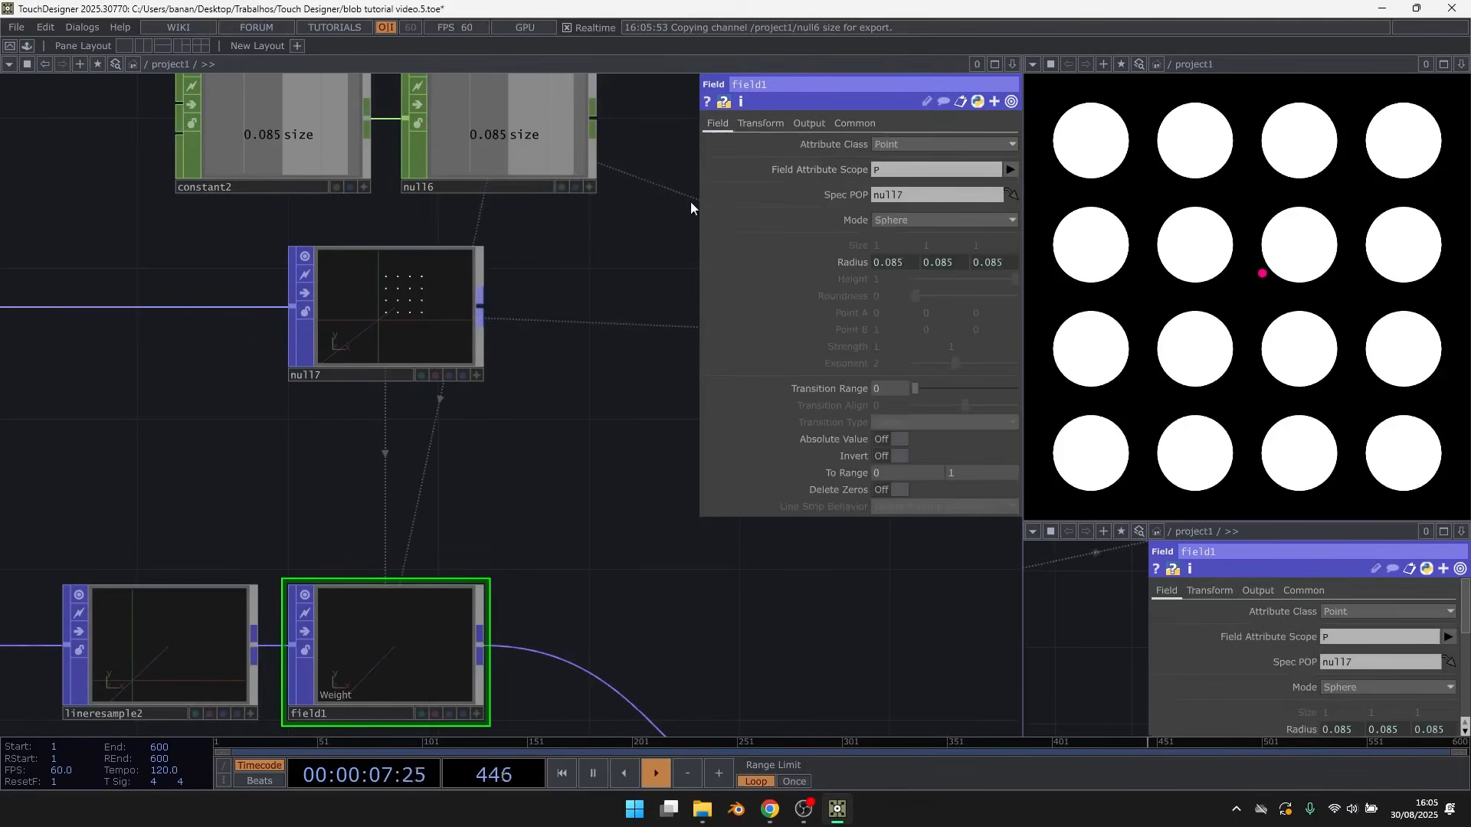
{"action": "left_click", "coordinate": [762, 125]}
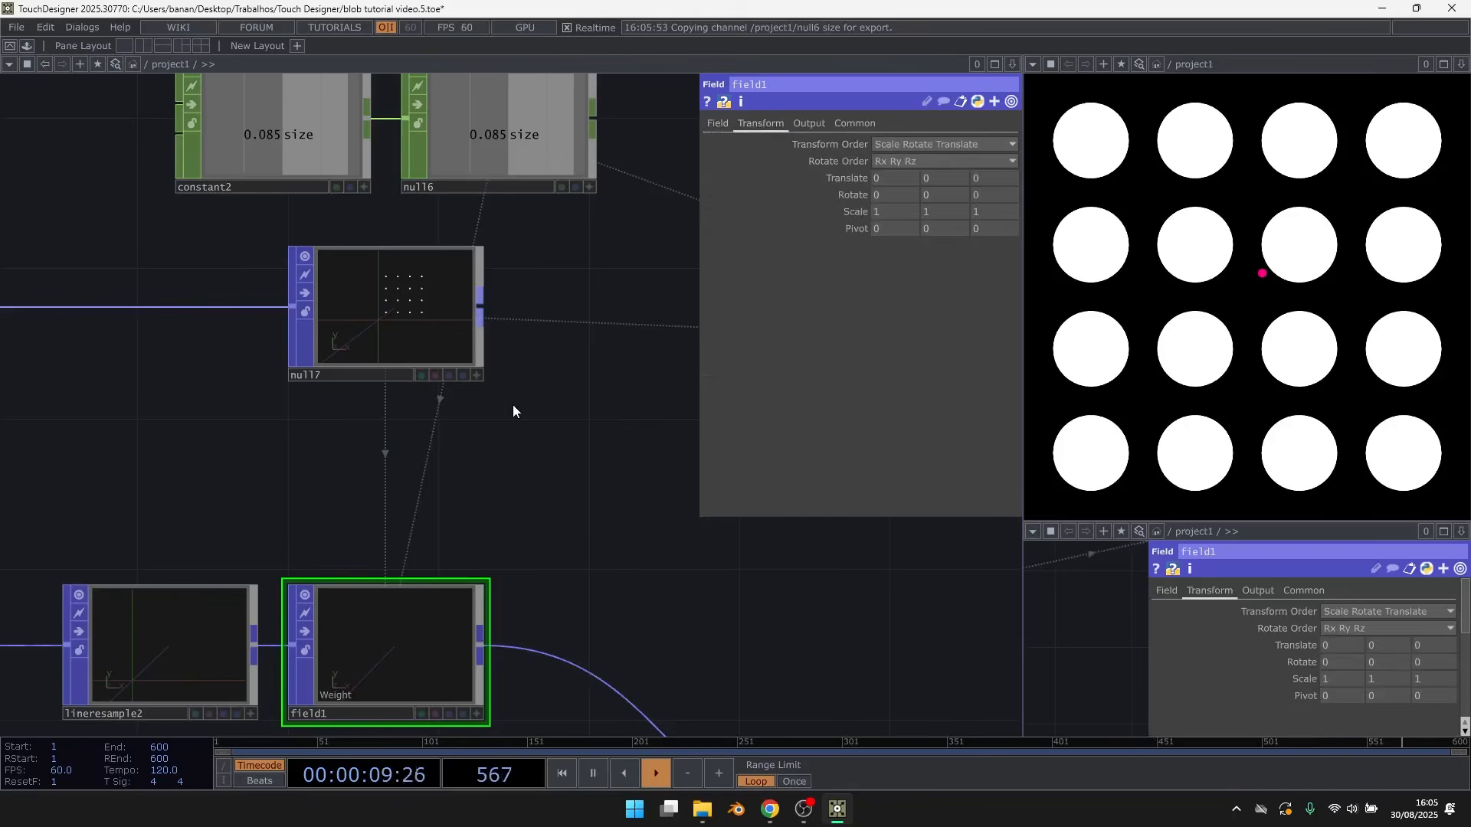
{"action": "scroll", "coordinate": [512, 403], "scroll_direction": "down", "scroll_amount": 3}
{"action": "left_click_drag", "start_coordinate": [312, 447], "coordinate": [415, 418]}
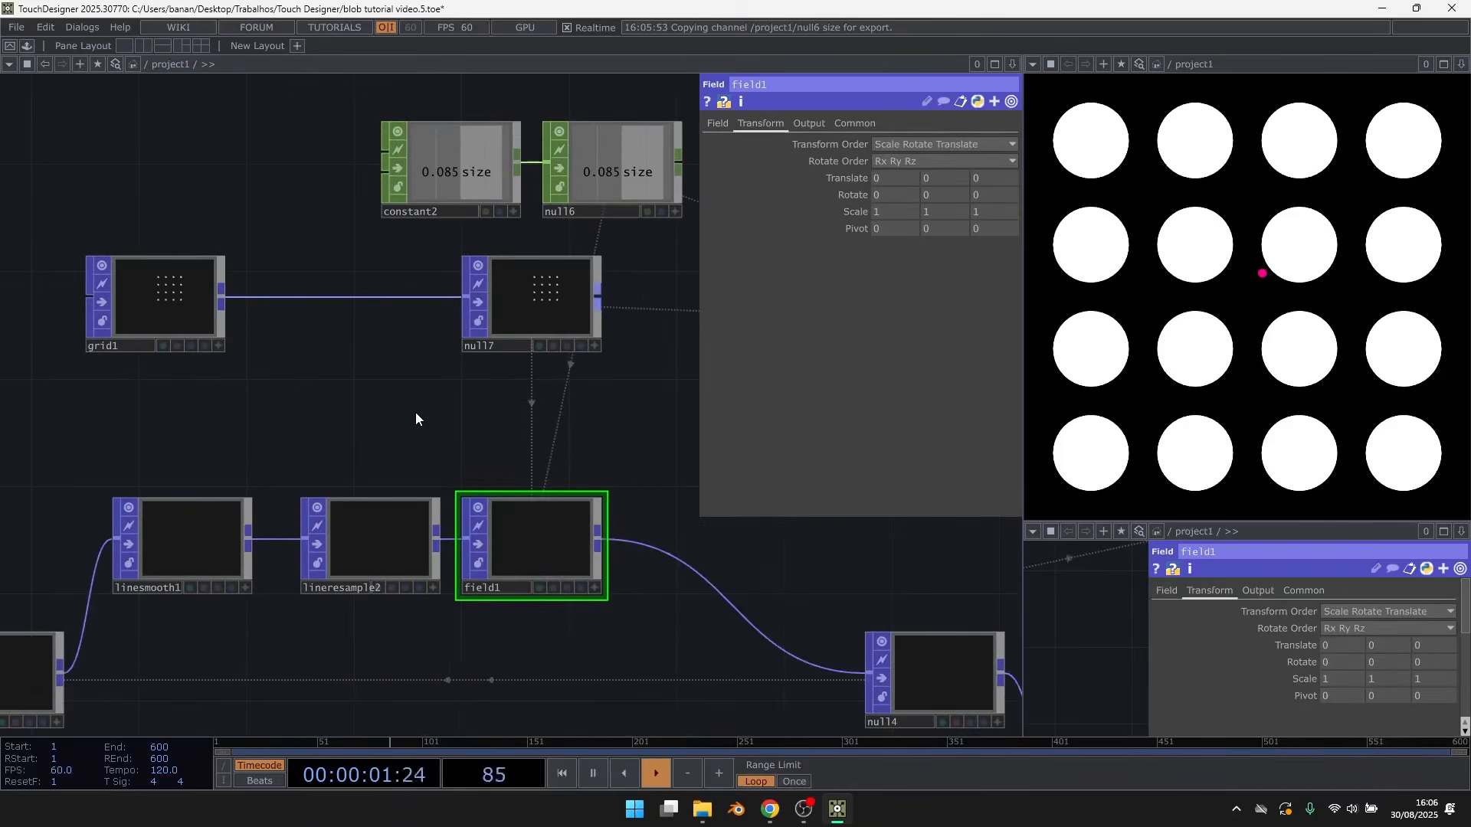
{"action": "scroll", "coordinate": [397, 427], "scroll_direction": "up", "scroll_amount": 2}
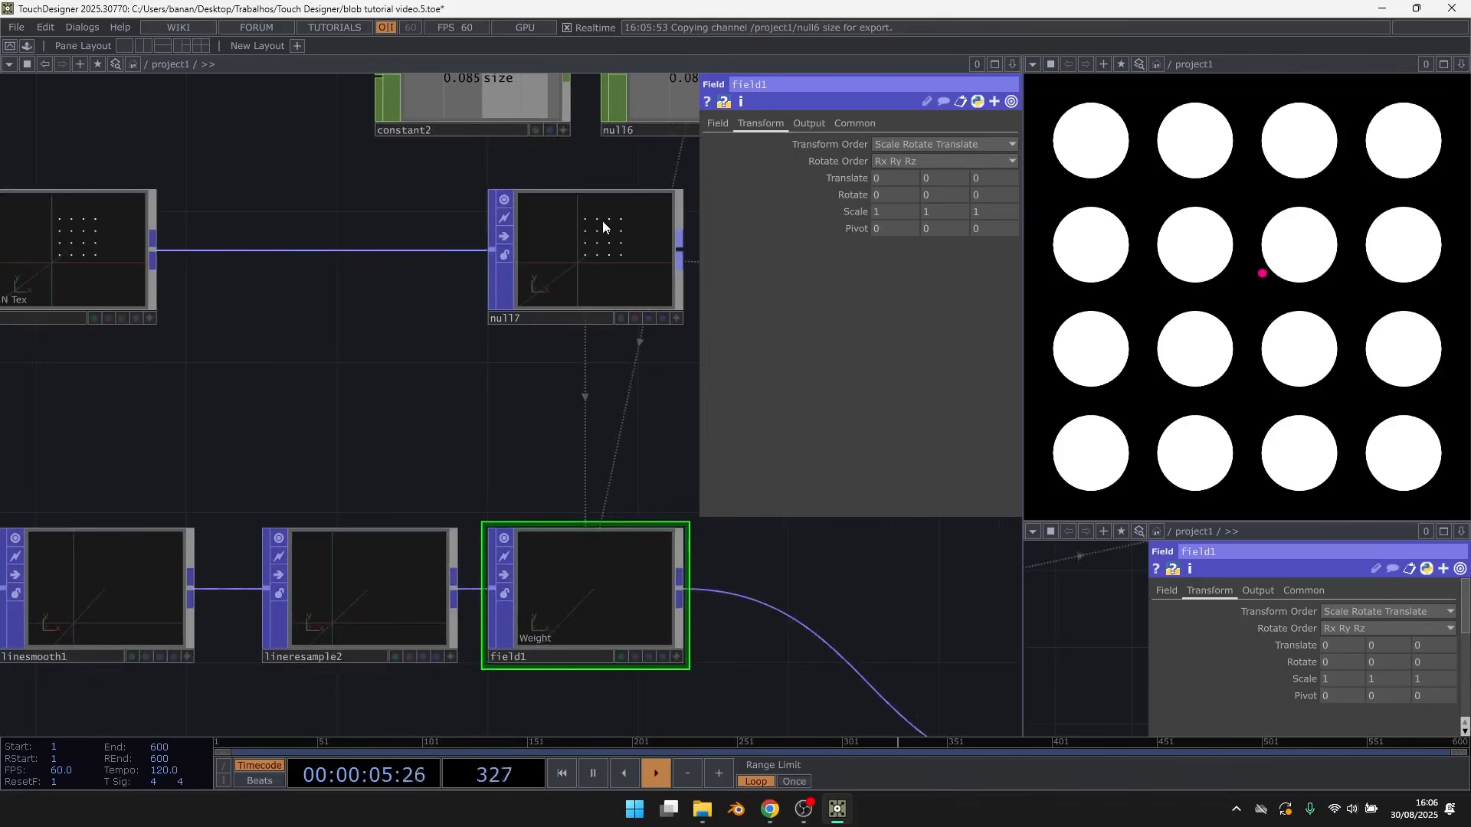
{"action": "left_click_drag", "start_coordinate": [435, 458], "coordinate": [652, 491]}
{"action": "left_click_drag", "start_coordinate": [572, 398], "coordinate": [447, 393]}
{"action": "left_click", "coordinate": [837, 173]}
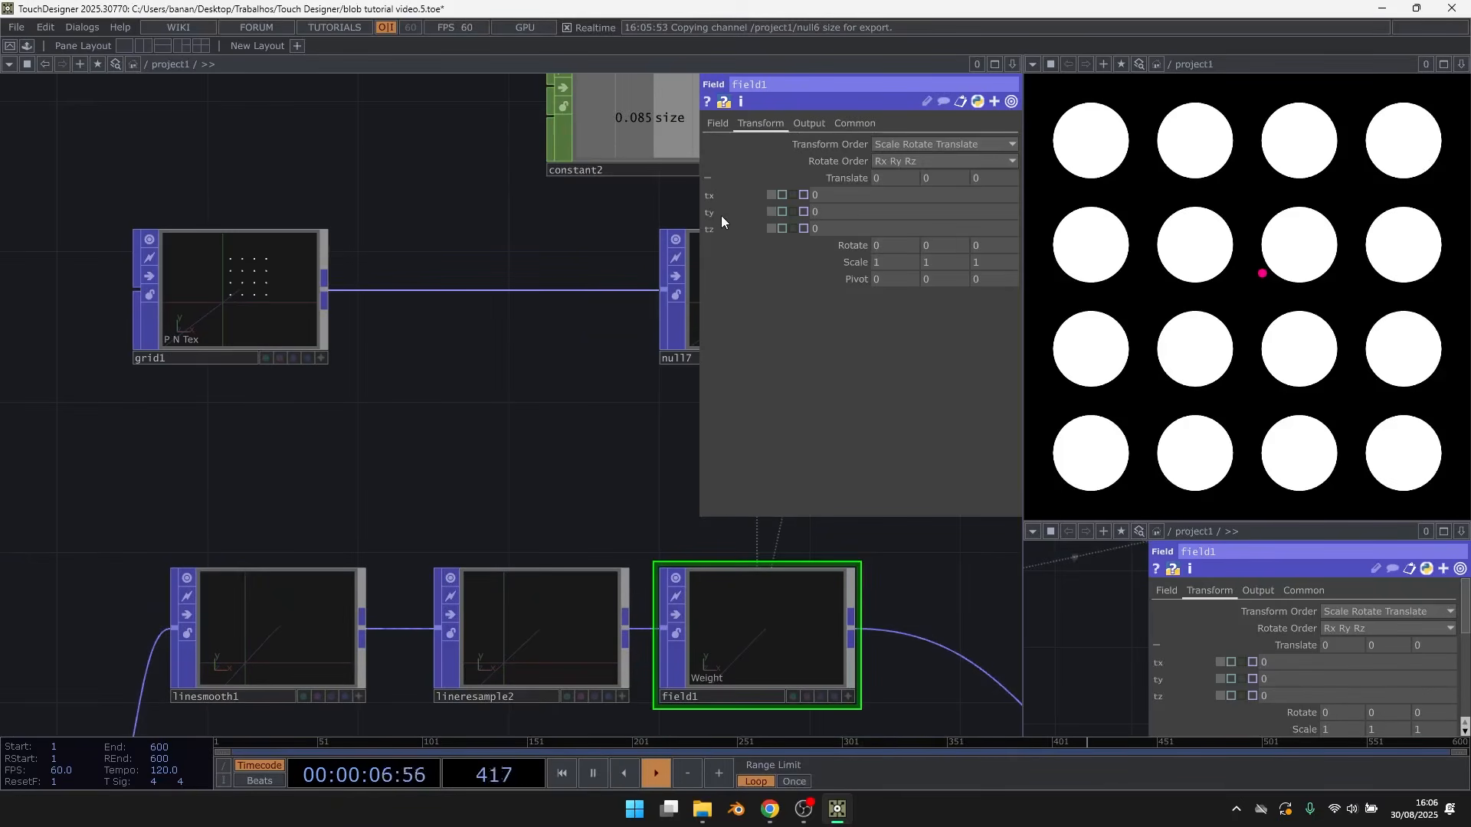
Inspect grid1's point attributes in a temporary POP to DAT and delete that DAT
{"action": "left_click_drag", "start_coordinate": [507, 538], "coordinate": [678, 613]}
{"action": "left_click_drag", "start_coordinate": [422, 401], "coordinate": [197, 400]}
{"action": "right_click", "coordinate": [272, 370]}
{"action": "left_click", "coordinate": [245, 174]}
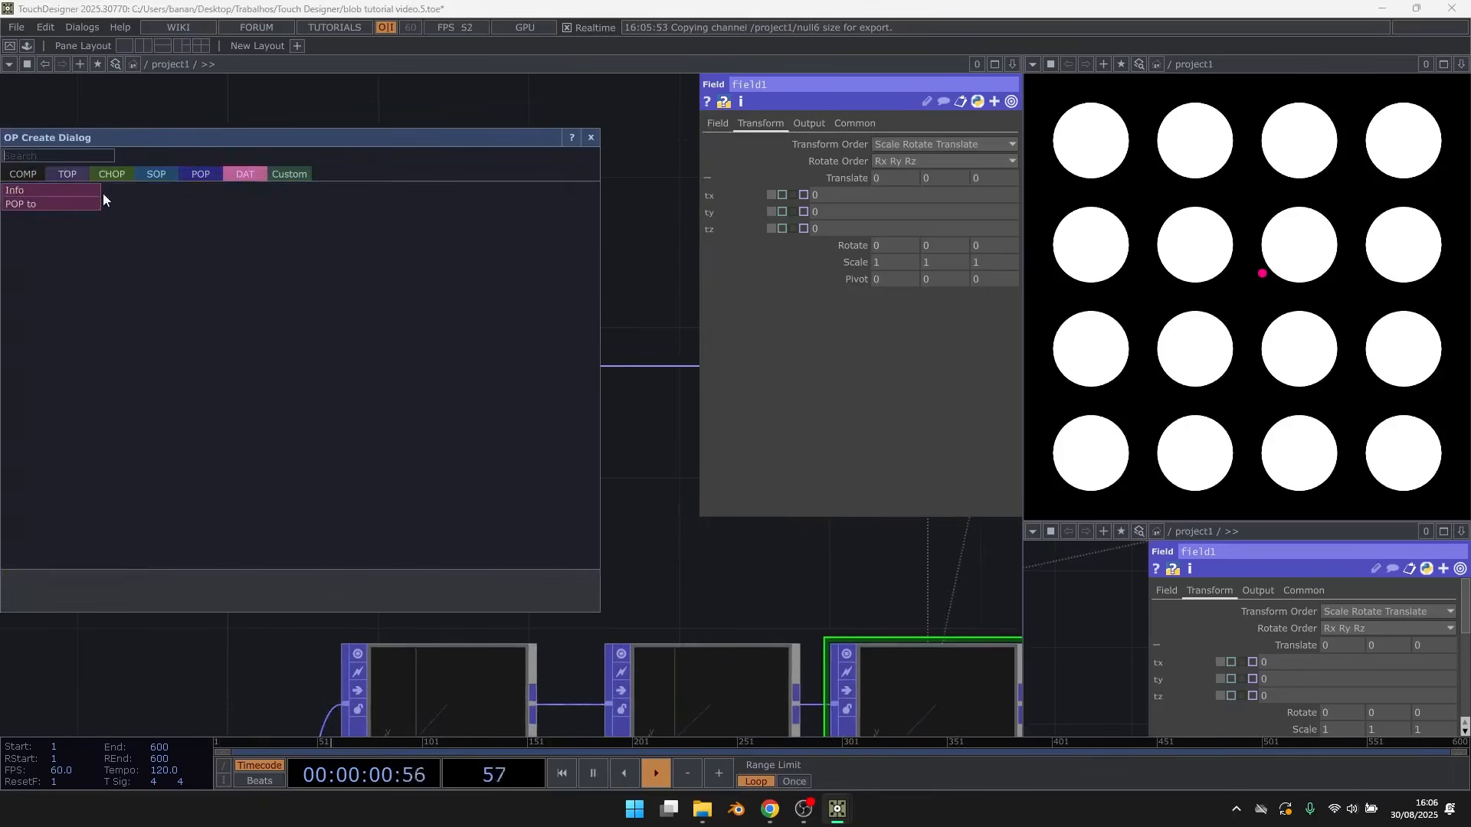
{"action": "left_click", "coordinate": [98, 192]}
{"action": "left_click", "coordinate": [176, 220]}
{"action": "left_click_drag", "start_coordinate": [64, 191], "coordinate": [280, 262]}
{"action": "scroll", "coordinate": [369, 245], "scroll_direction": "up", "scroll_amount": 7}
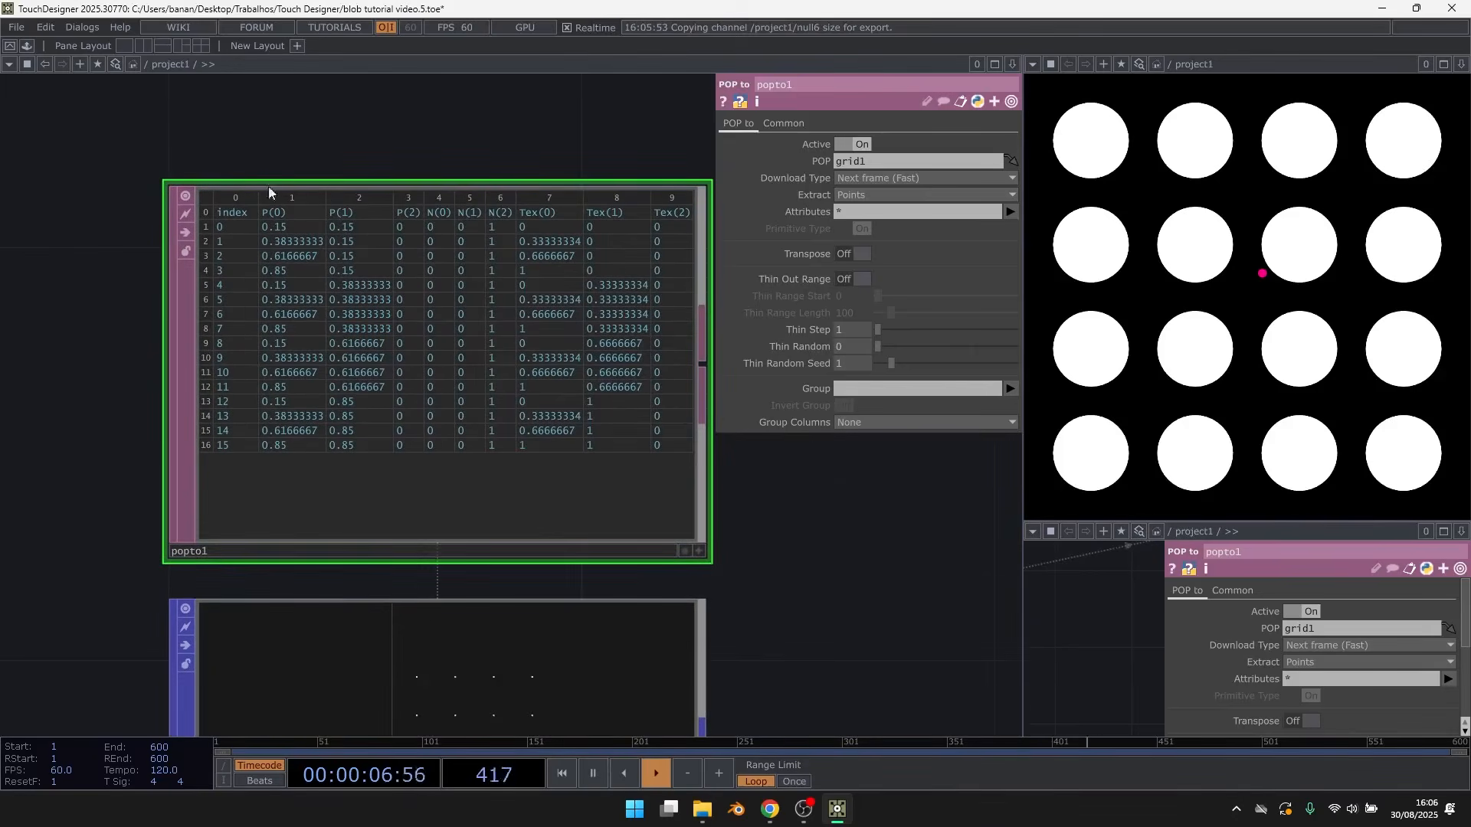
{"action": "scroll", "coordinate": [223, 173], "scroll_direction": "down", "scroll_amount": 3}
{"action": "scroll", "coordinate": [225, 176], "scroll_direction": "down", "scroll_amount": 3}
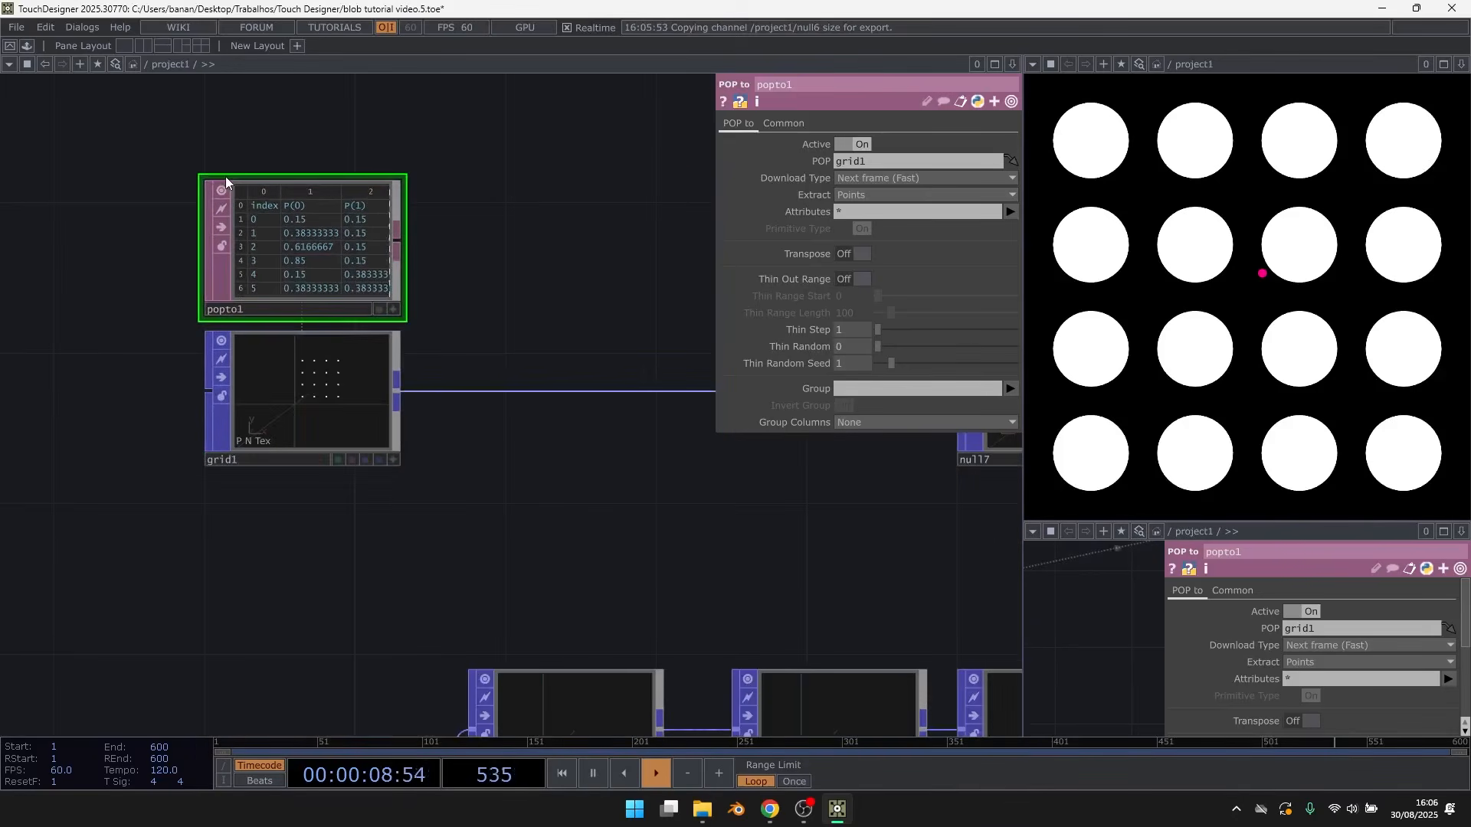
{"action": "key", "text": "Delete"}
Insert a Math Mix POP on the connection between grid1 and null7
{"action": "right_click", "coordinate": [491, 392]}
{"action": "left_click", "coordinate": [513, 378]}
{"action": "type", "text": "mat"}
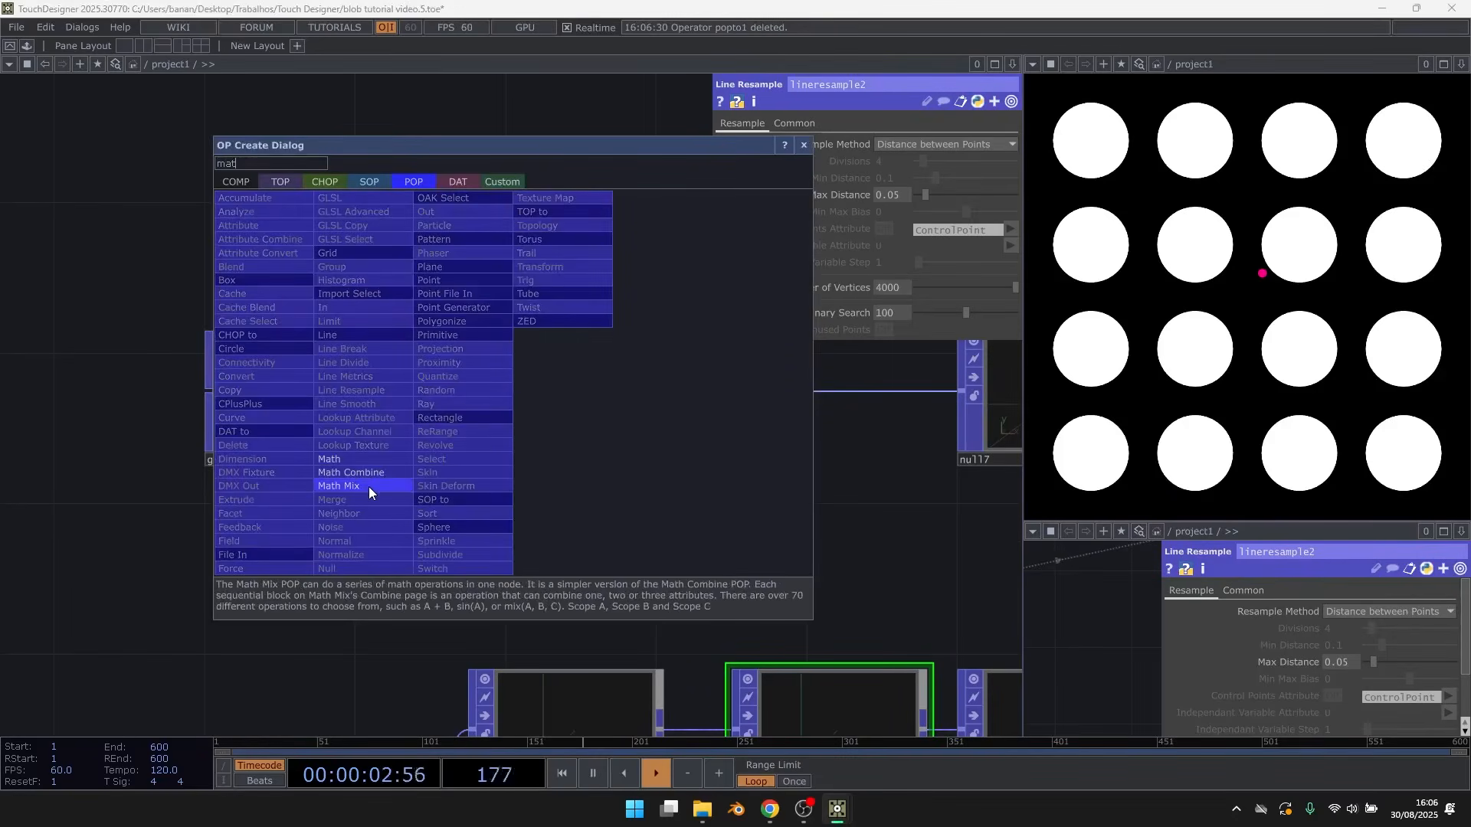
{"action": "left_click", "coordinate": [370, 486]}
{"action": "left_click", "coordinate": [535, 401]}
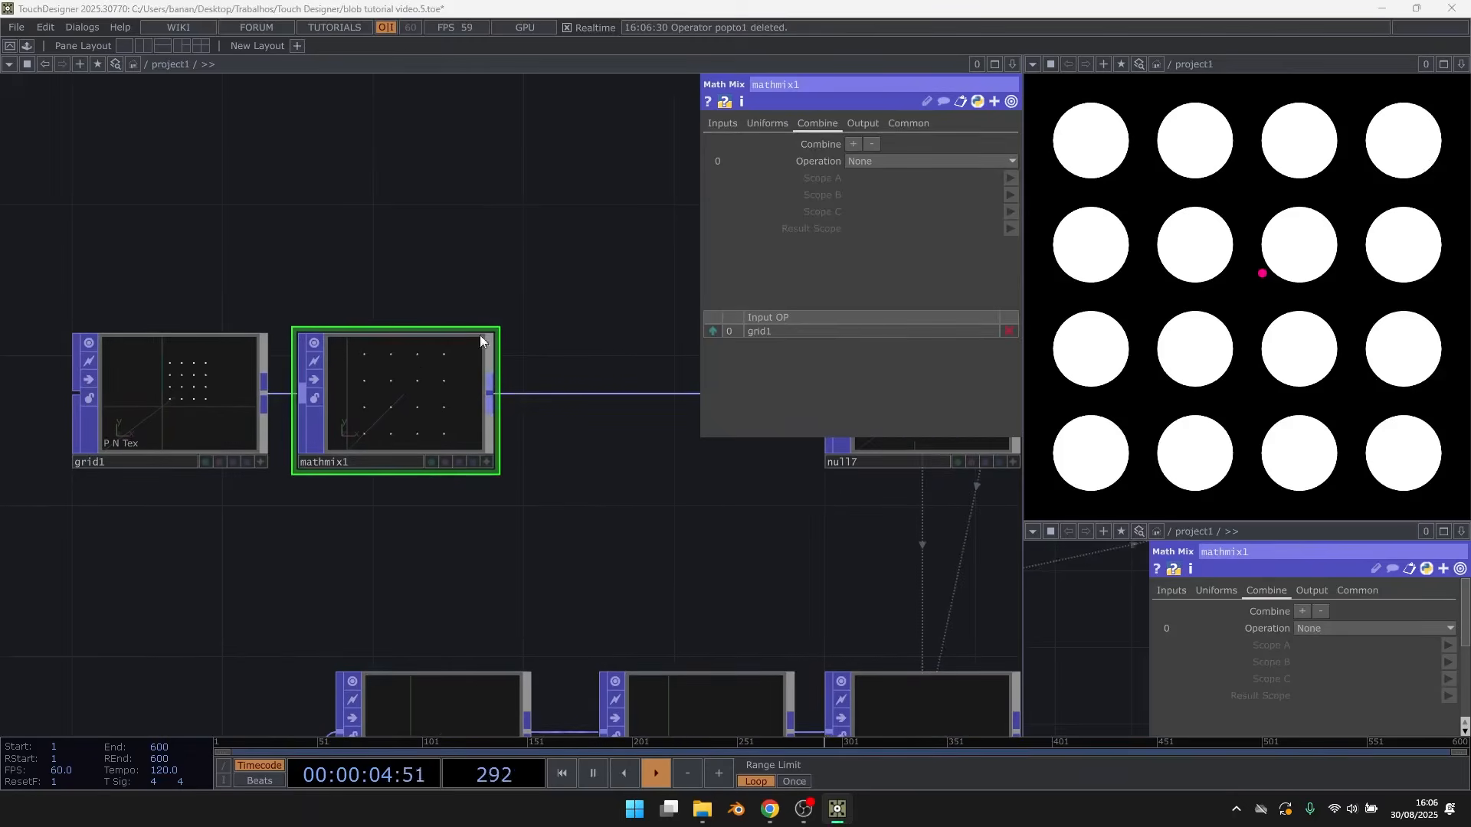
Attach a POP to DAT to mathmix1's output to list its point attributes in a table above it
{"action": "right_click", "coordinate": [492, 373]}
{"action": "left_click", "coordinate": [429, 201]}
{"action": "left_click", "coordinate": [272, 235]}
{"action": "left_click", "coordinate": [398, 236]}
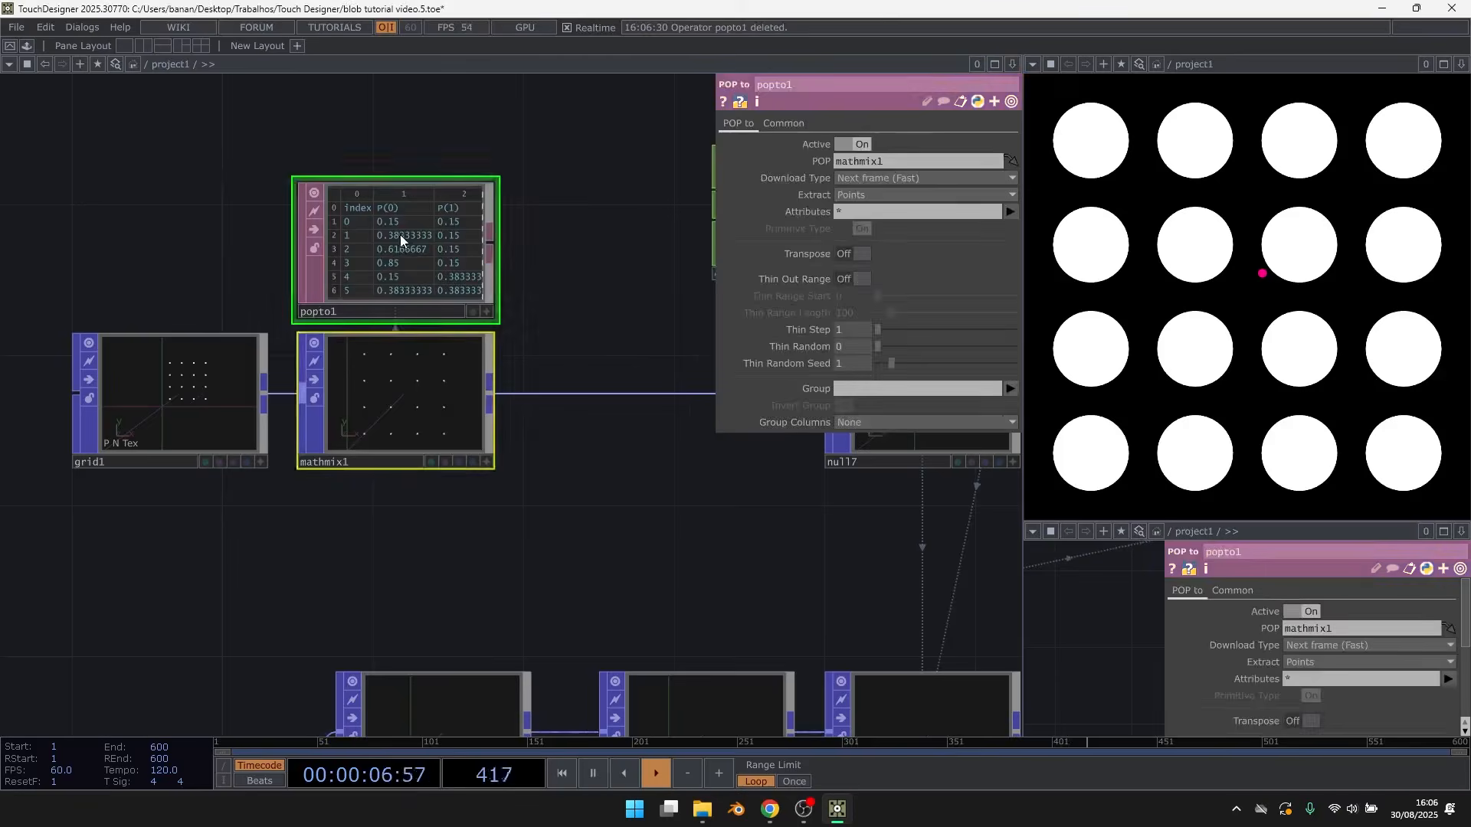
{"action": "scroll", "coordinate": [406, 233], "scroll_direction": "up", "scroll_amount": 4}
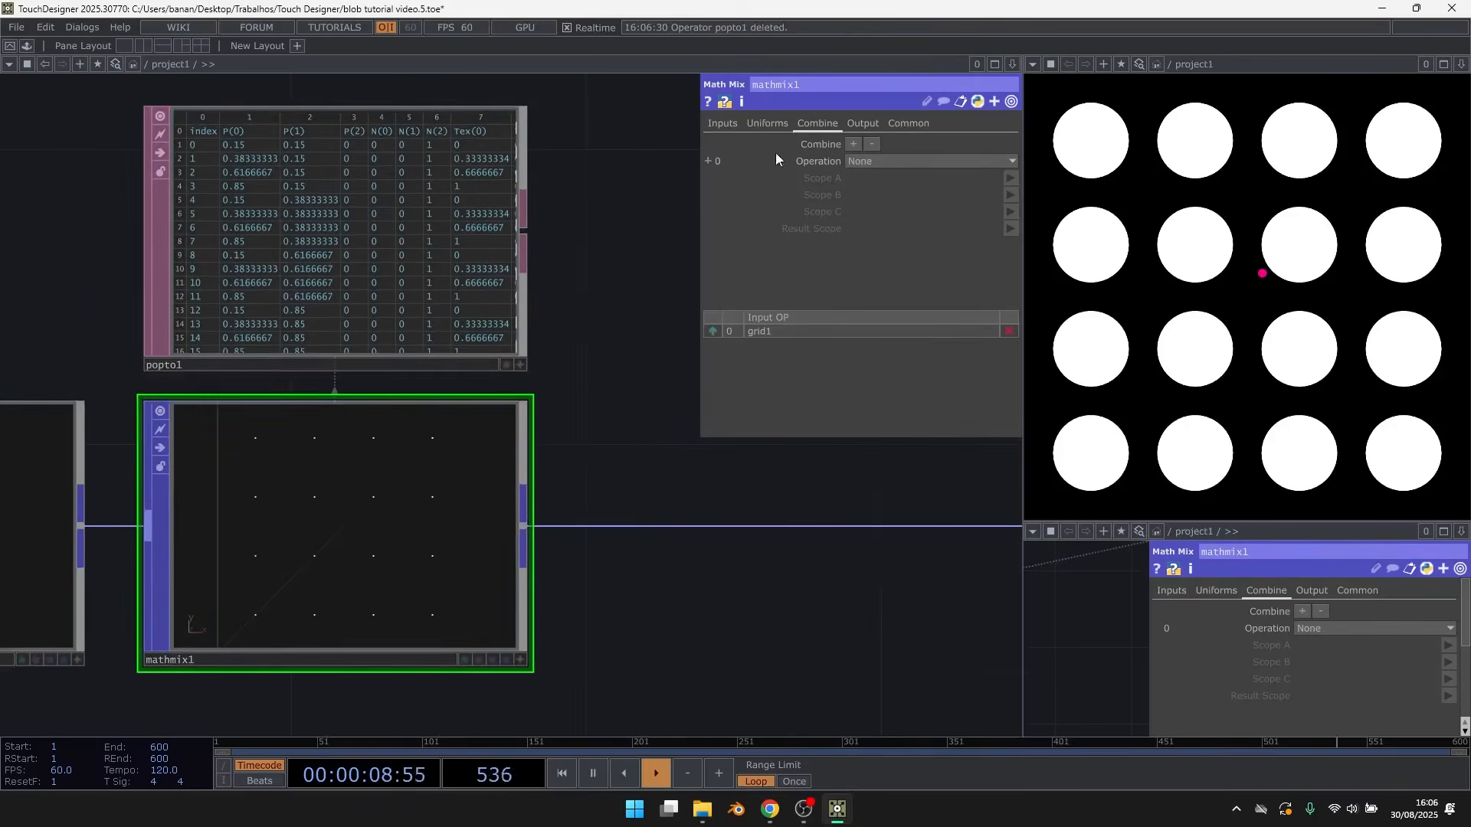
Set mathmix1's first combine block to operation A, with Scope A P(0) and Result Scope tx
{"action": "left_click", "coordinate": [860, 162]}
{"action": "left_click", "coordinate": [863, 191]}
{"action": "left_click", "coordinate": [871, 181]}
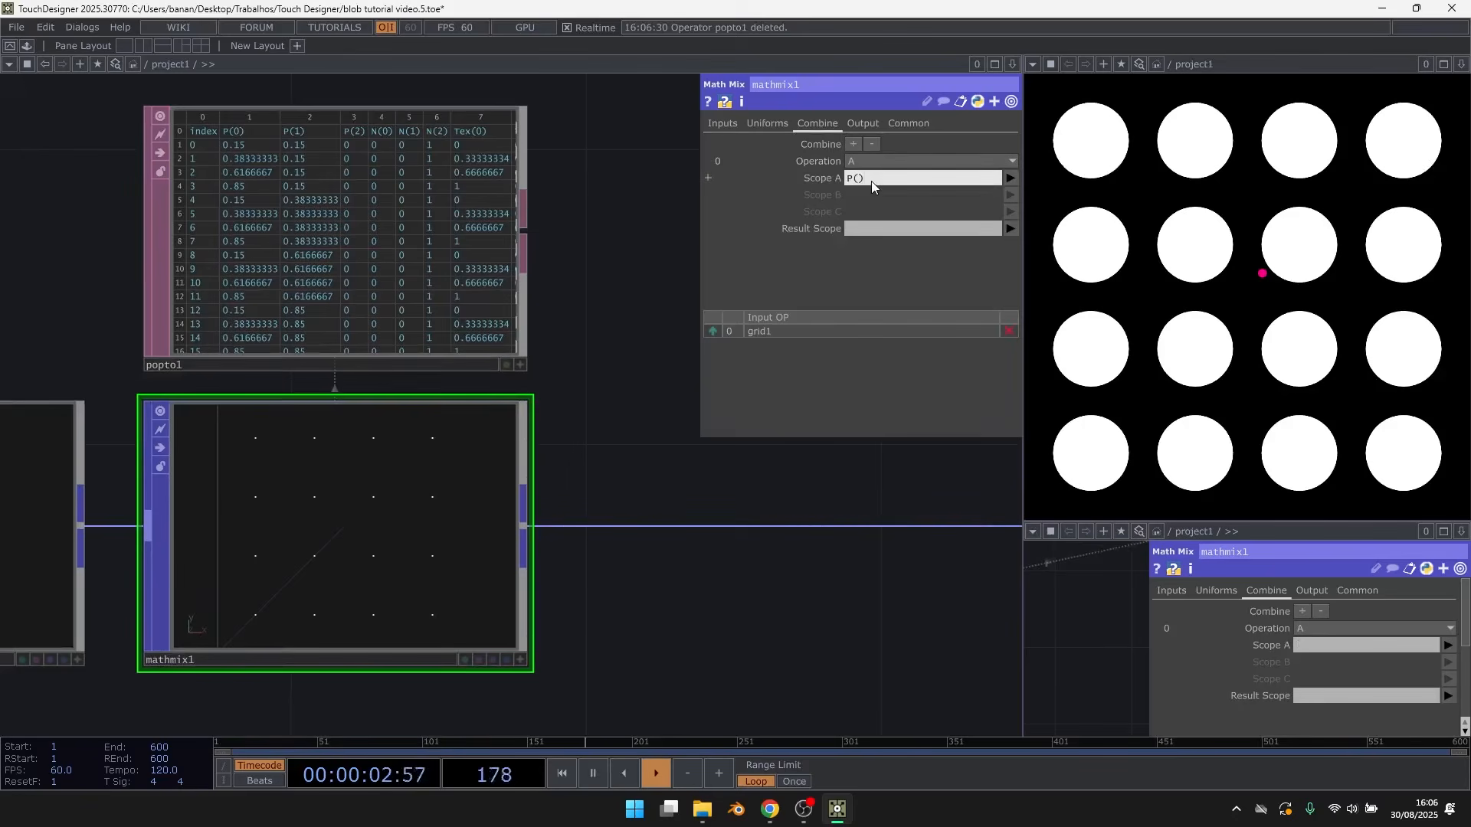
{"action": "left_click", "coordinate": [900, 230]}
{"action": "type", "text": "tx"}
{"action": "key", "text": "Return"}
{"action": "scroll", "coordinate": [377, 116], "scroll_direction": "up", "scroll_amount": 4}
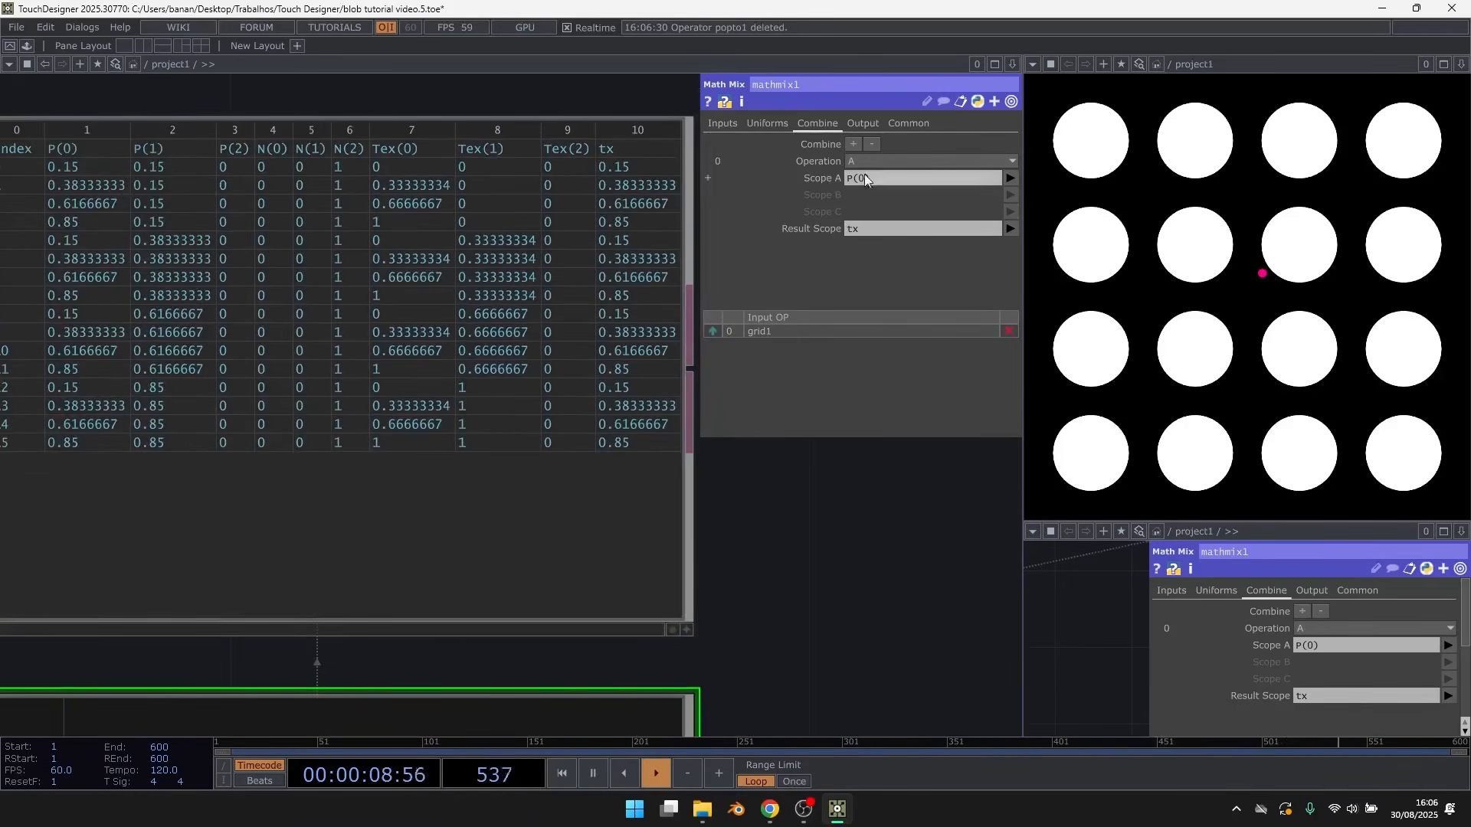
Add a second combine block to mathmix1 with operation A, Scope A P(1) and Result Scope ty
{"action": "left_click", "coordinate": [853, 144]}
{"action": "scroll", "coordinate": [656, 105], "scroll_direction": "up", "scroll_amount": 3}
{"action": "left_click", "coordinate": [873, 254]}
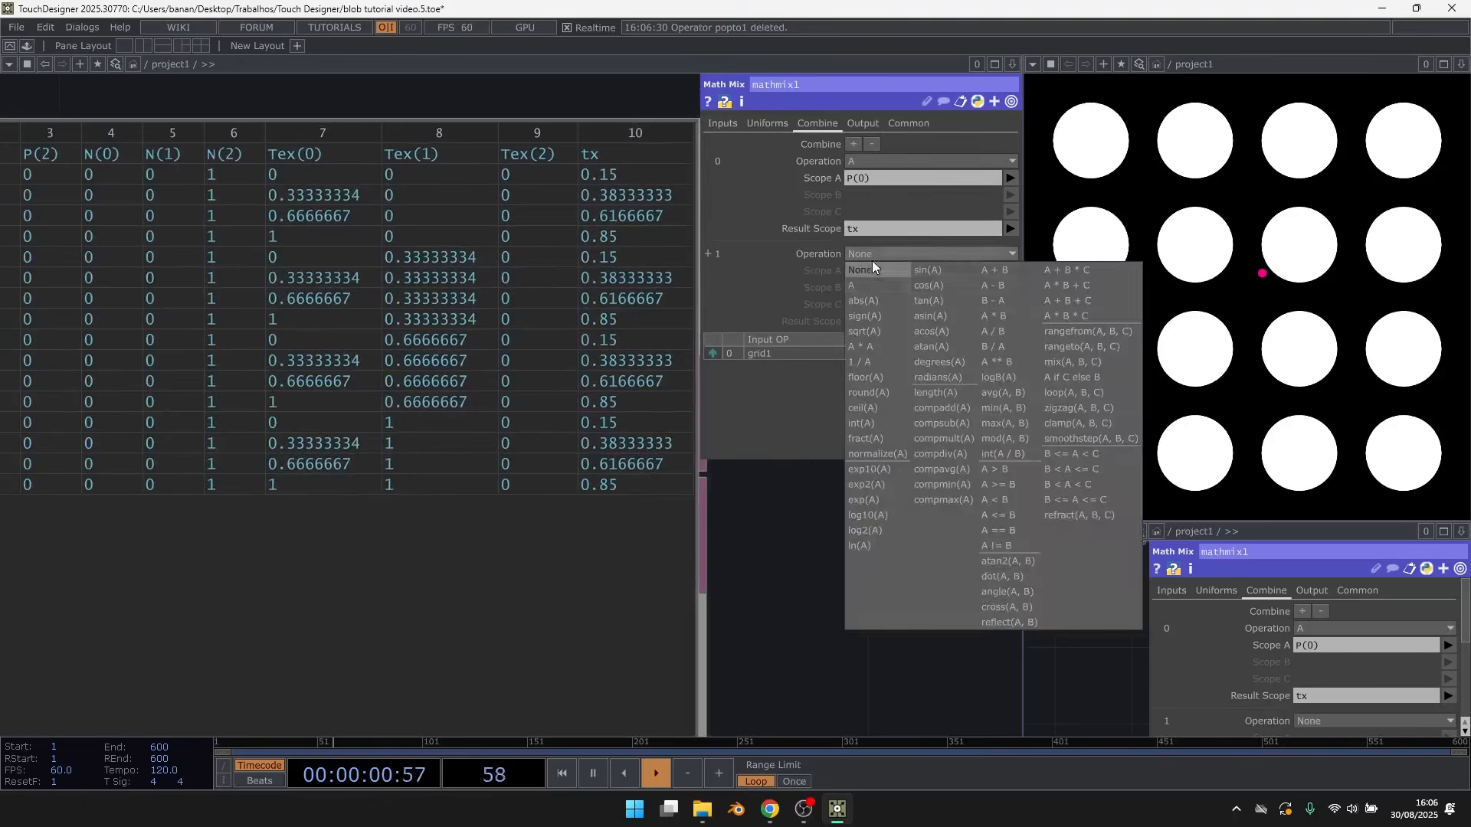
{"action": "left_click", "coordinate": [872, 279]}
{"action": "left_click", "coordinate": [879, 270]}
{"action": "type", "text": "P(1"}
{"action": "key", "text": "Tab"}
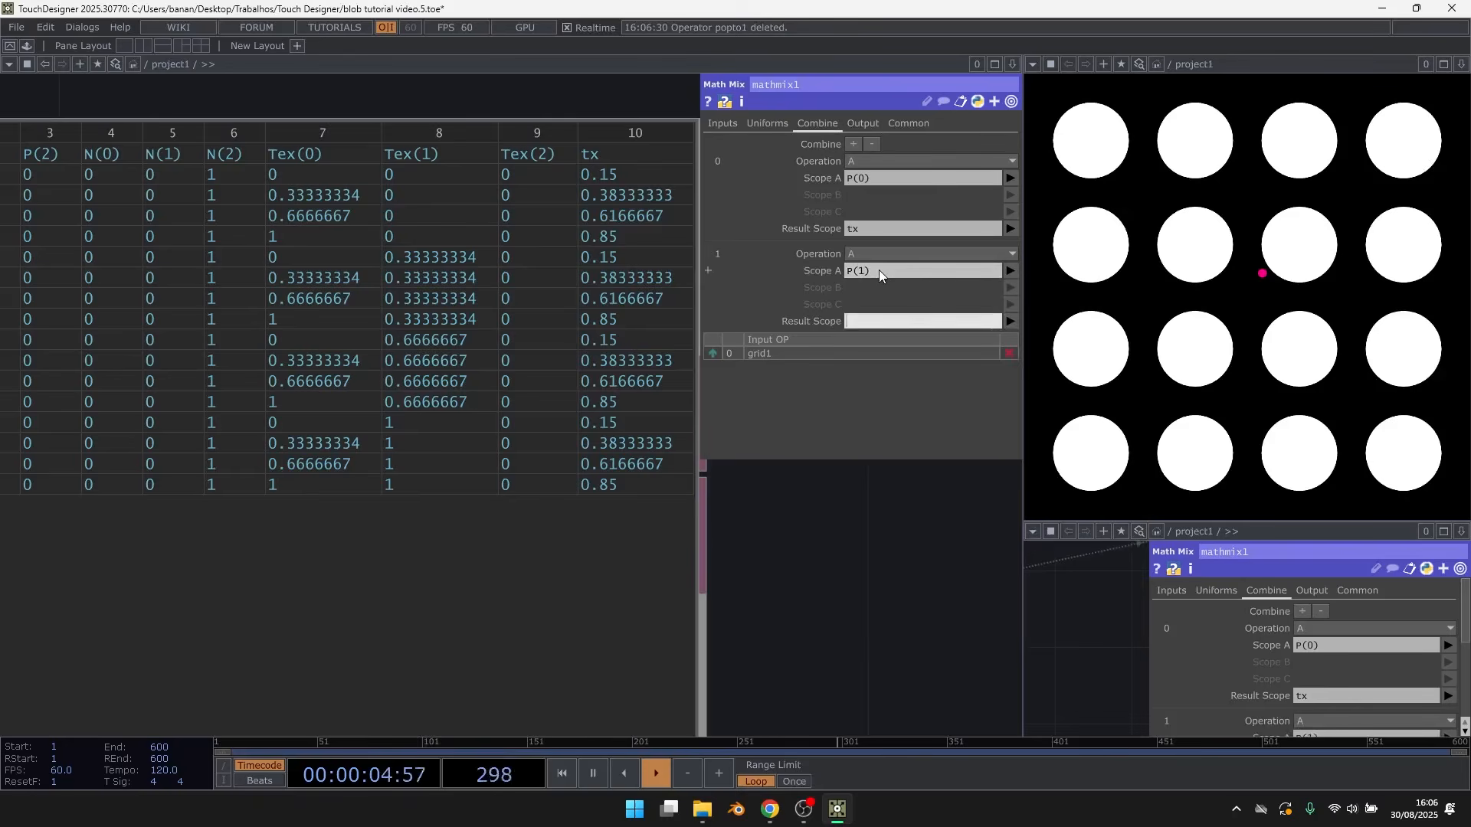
{"action": "type", "text": "ty"}
{"action": "key", "text": "Return"}
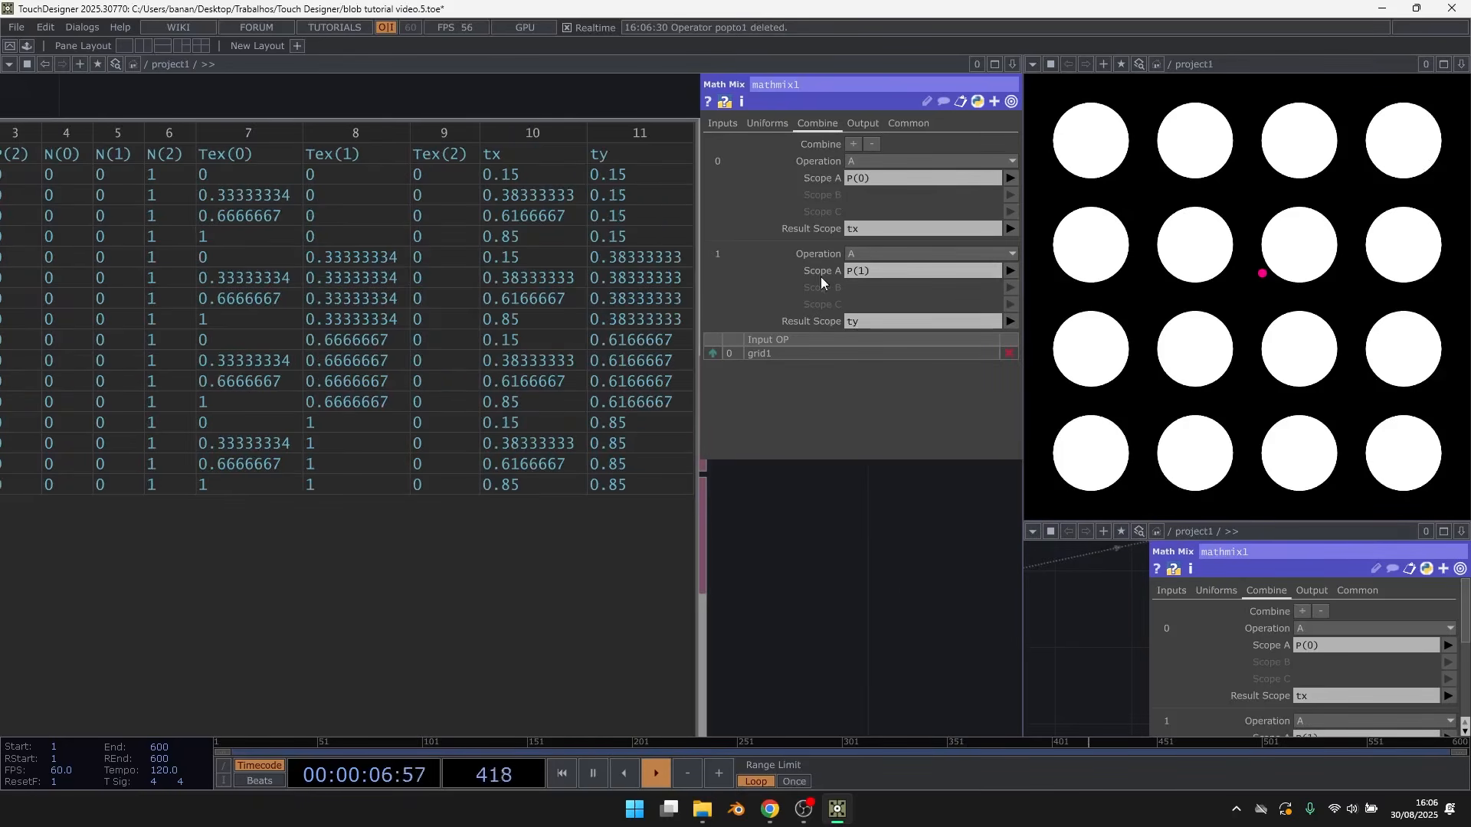
Add a third combine block to mathmix1 with operation A, Scope A P(2) and Result Scope tz, and save the project
{"action": "left_click", "coordinate": [853, 144]}
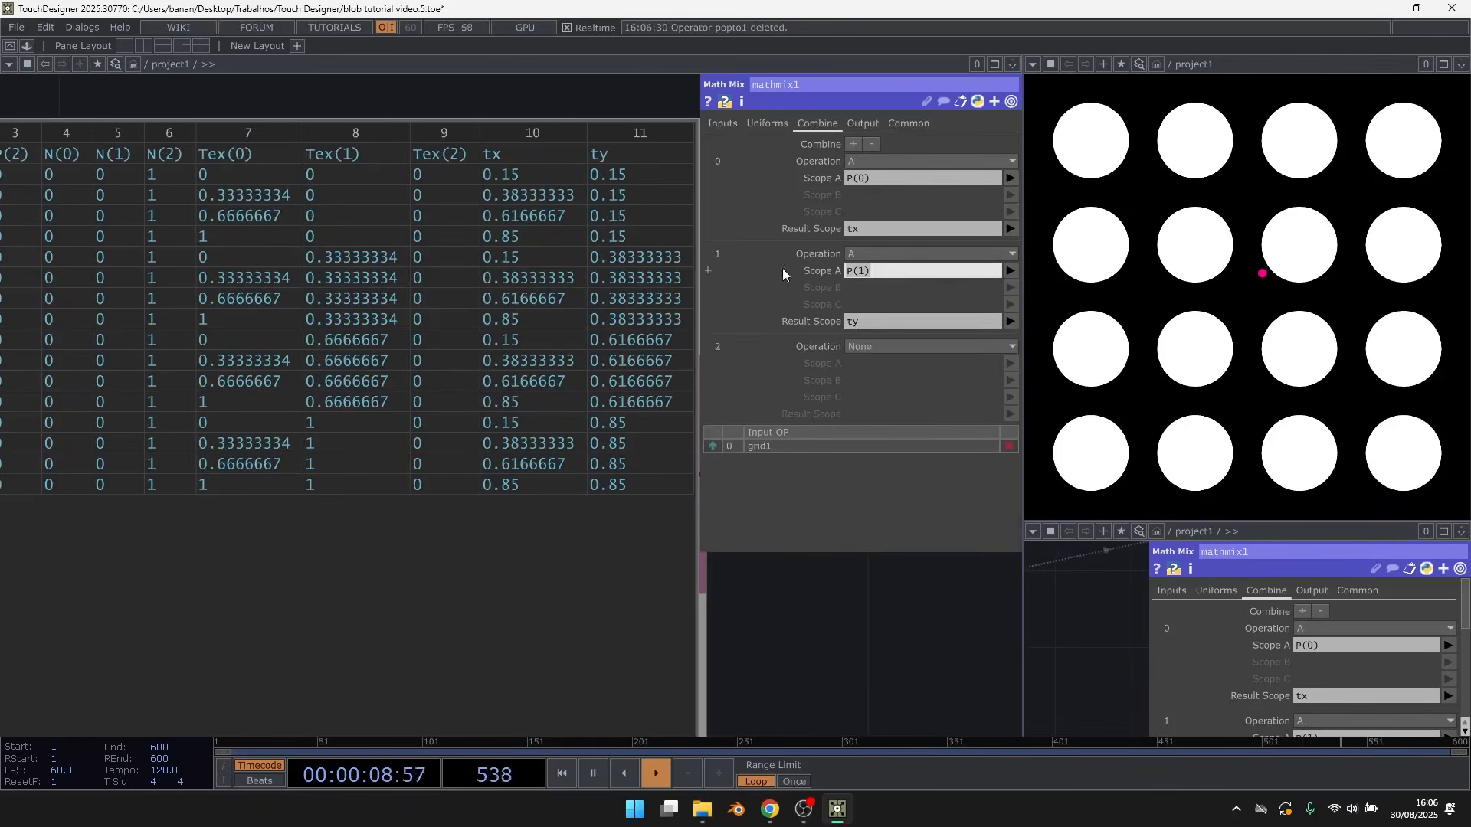
{"action": "left_click", "coordinate": [880, 347]}
{"action": "left_click", "coordinate": [881, 376]}
{"action": "left_click", "coordinate": [871, 364]}
{"action": "type", "text": "P(2)"}
{"action": "left_click", "coordinate": [879, 414]}
{"action": "type", "text": "tz"}
{"action": "key", "text": "Return"}
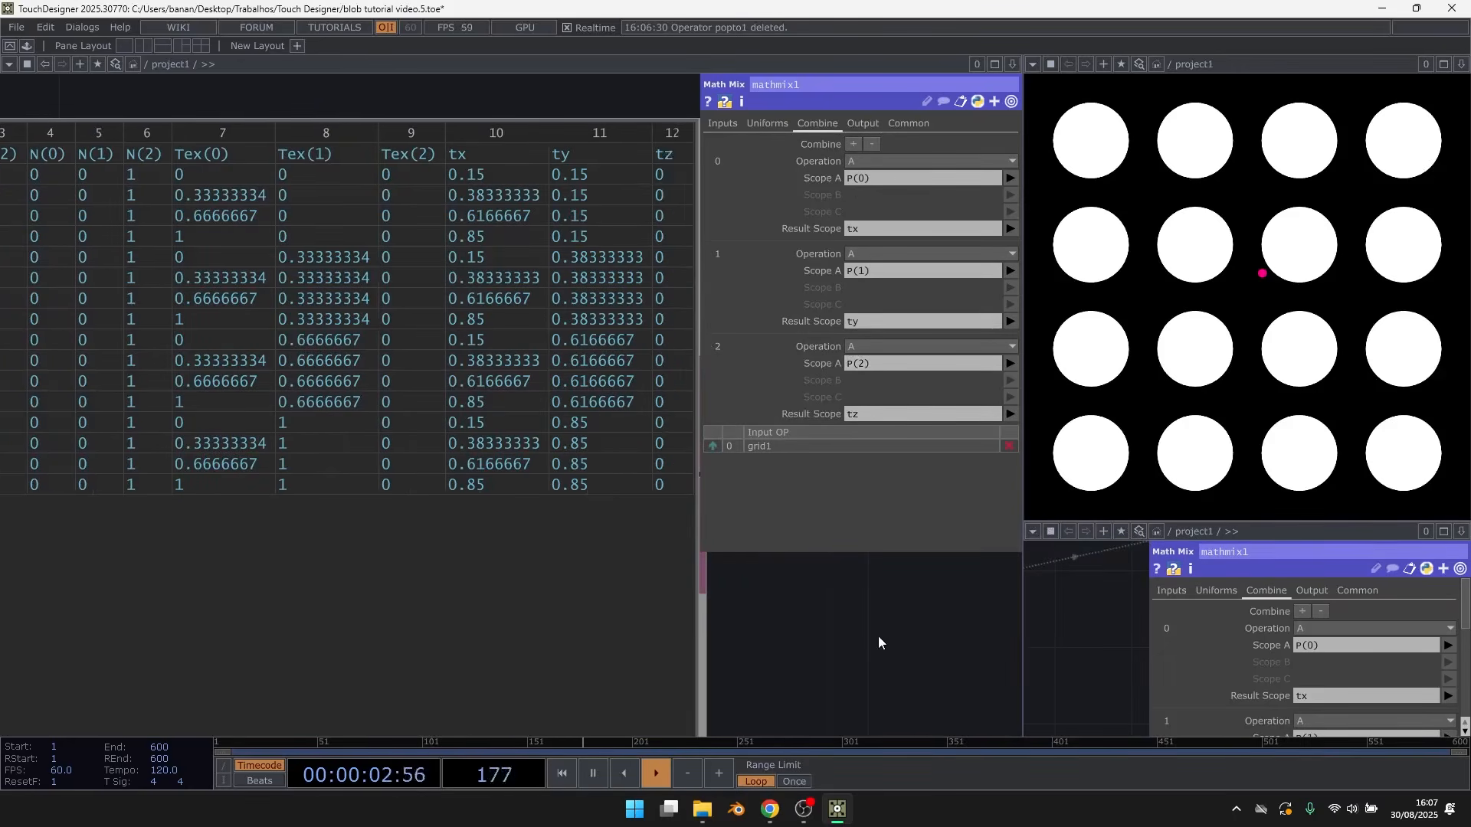
{"action": "scroll", "coordinate": [377, 306], "scroll_direction": "down", "scroll_amount": 10}
{"action": "key", "text": "ctrl+s"}
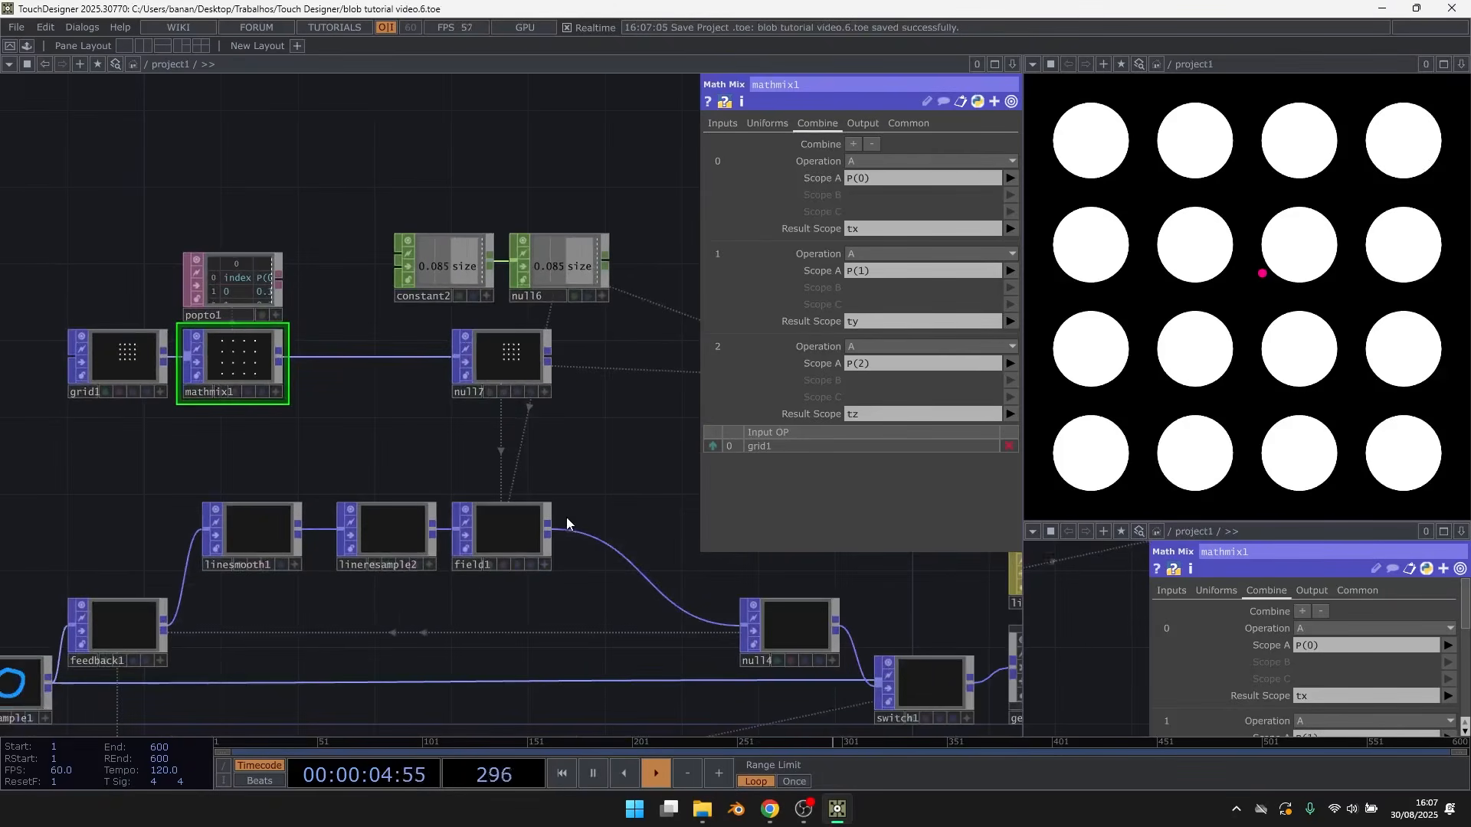
Open the Transform parameters of field1
{"action": "scroll", "coordinate": [492, 530], "scroll_direction": "up", "scroll_amount": 2}
{"action": "left_click", "coordinate": [496, 532]}
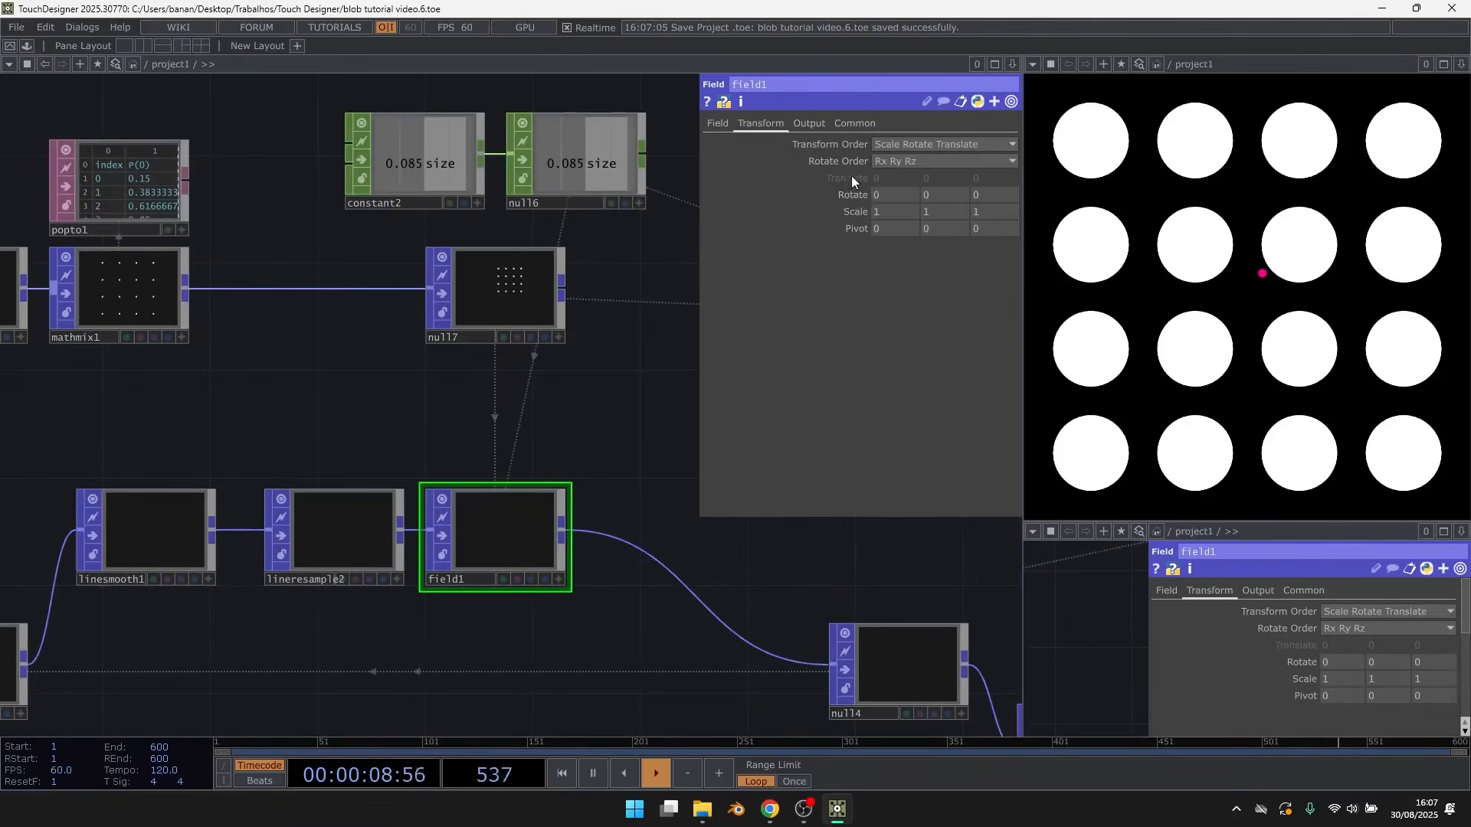
Review the Field and Output parameter pages of the field1 operator in the network
{"action": "scroll", "coordinate": [318, 197], "scroll_direction": "up", "scroll_amount": 10}
{"action": "scroll", "coordinate": [517, 191], "scroll_direction": "down", "scroll_amount": 10}
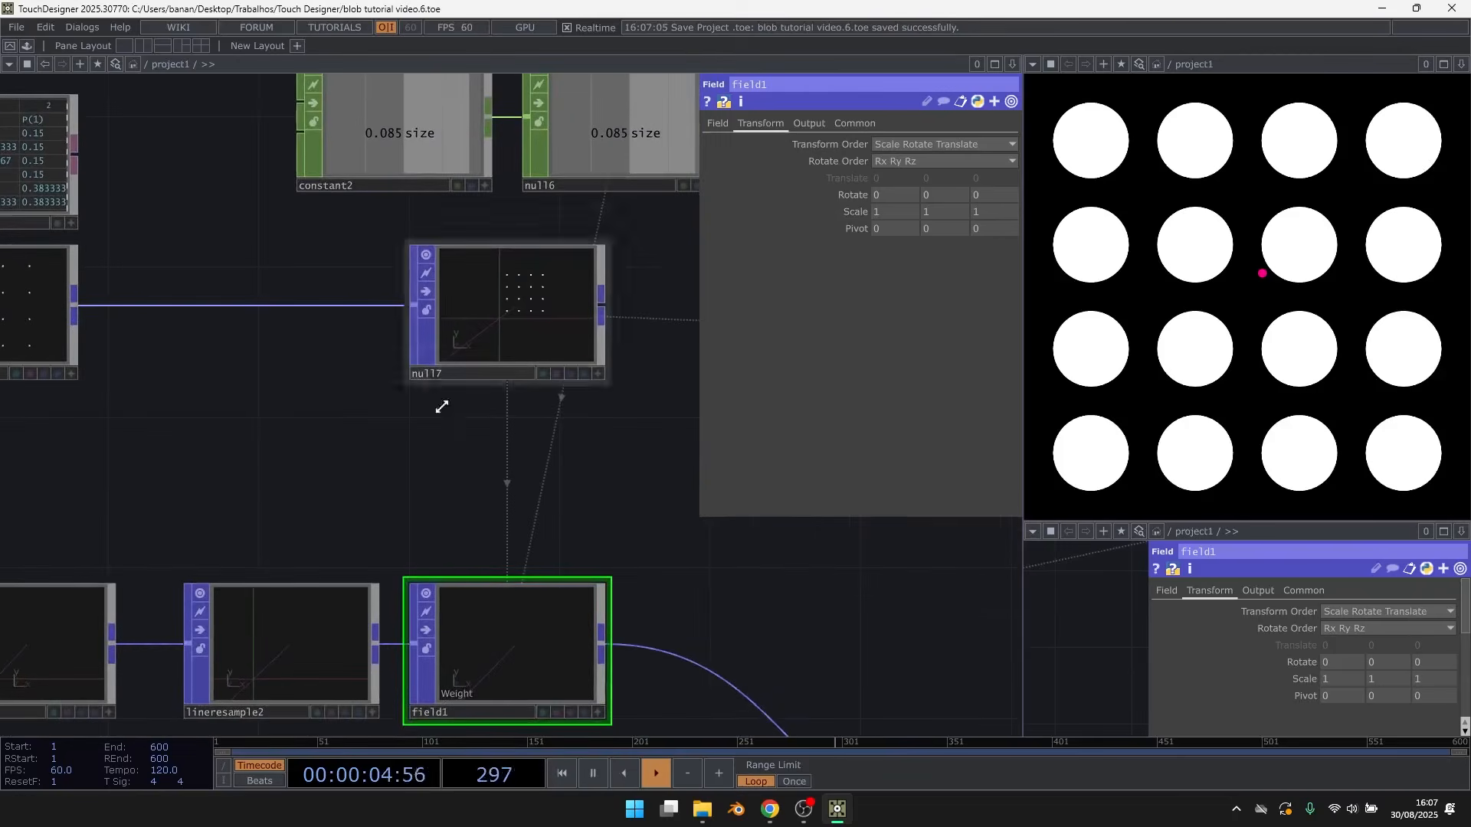
{"action": "left_click", "coordinate": [724, 123]}
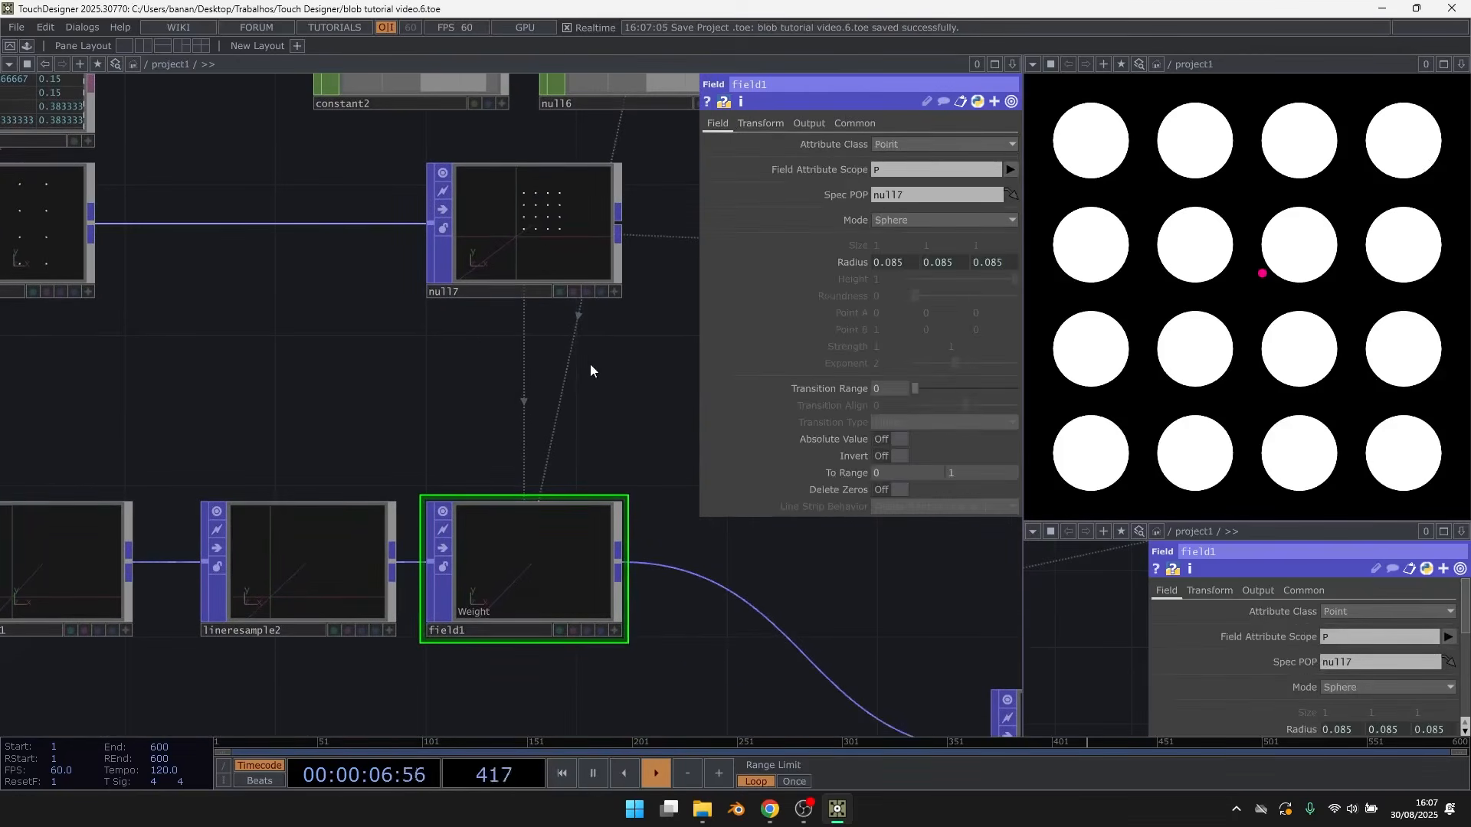
{"action": "left_click_drag", "start_coordinate": [593, 369], "coordinate": [493, 378]}
{"action": "left_click_drag", "start_coordinate": [581, 429], "coordinate": [547, 295]}
{"action": "left_click", "coordinate": [810, 122]}
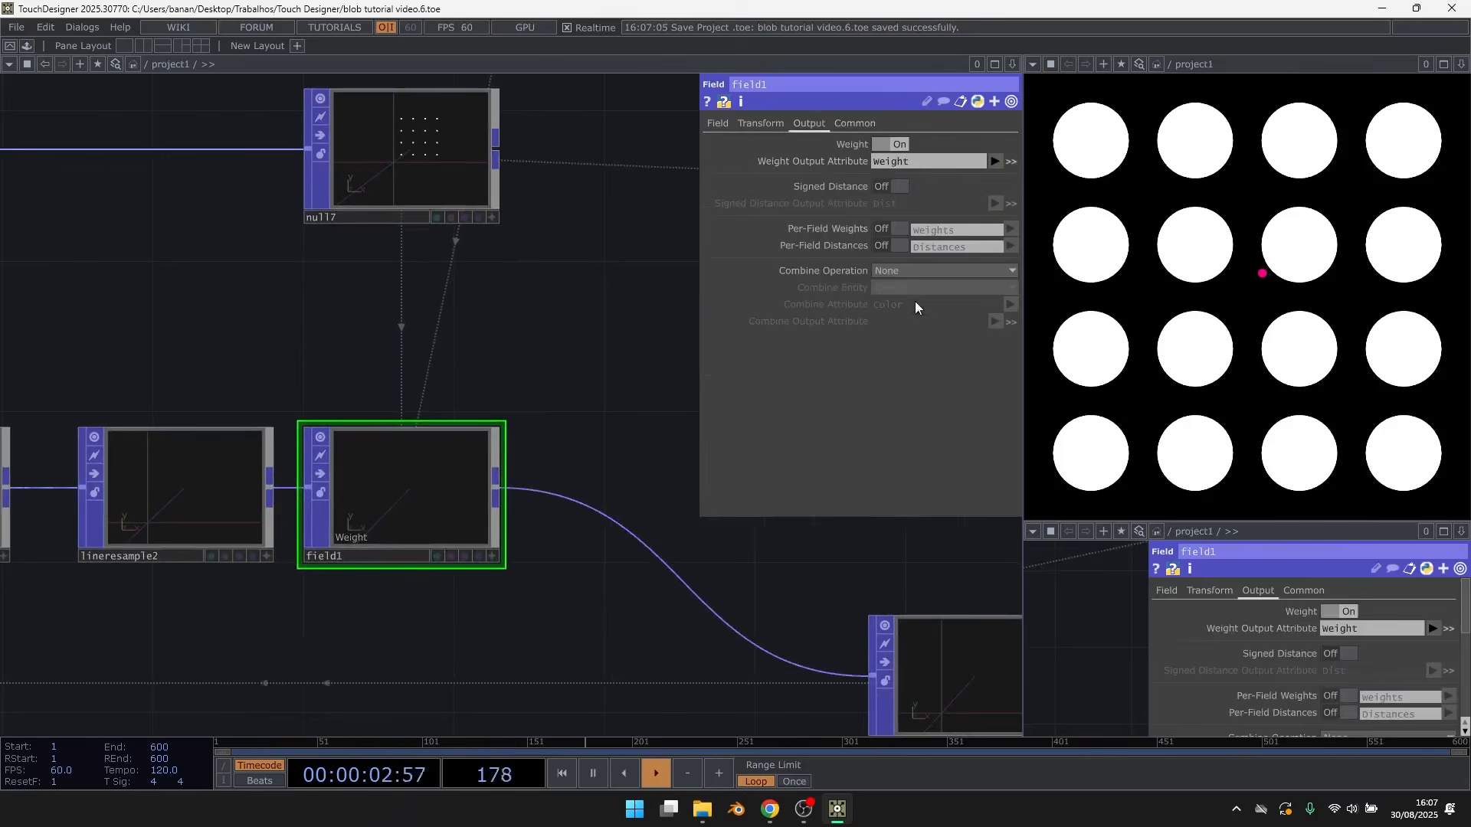
Branch a POP to DAT off field1's output and place it above the wire leading to null4
{"action": "left_click", "coordinate": [498, 492]}
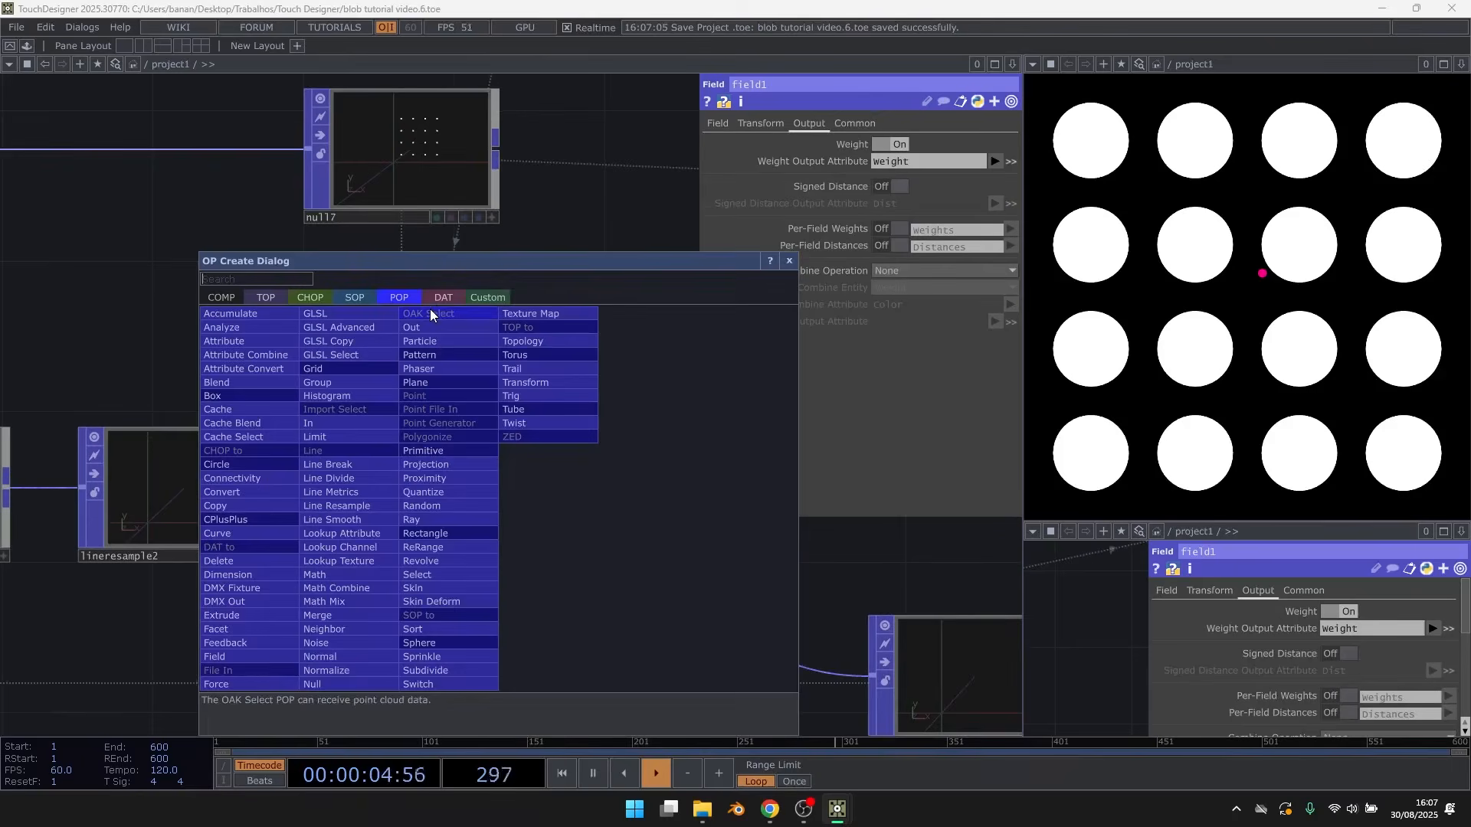
{"action": "left_click", "coordinate": [451, 302]}
{"action": "left_click", "coordinate": [224, 328]}
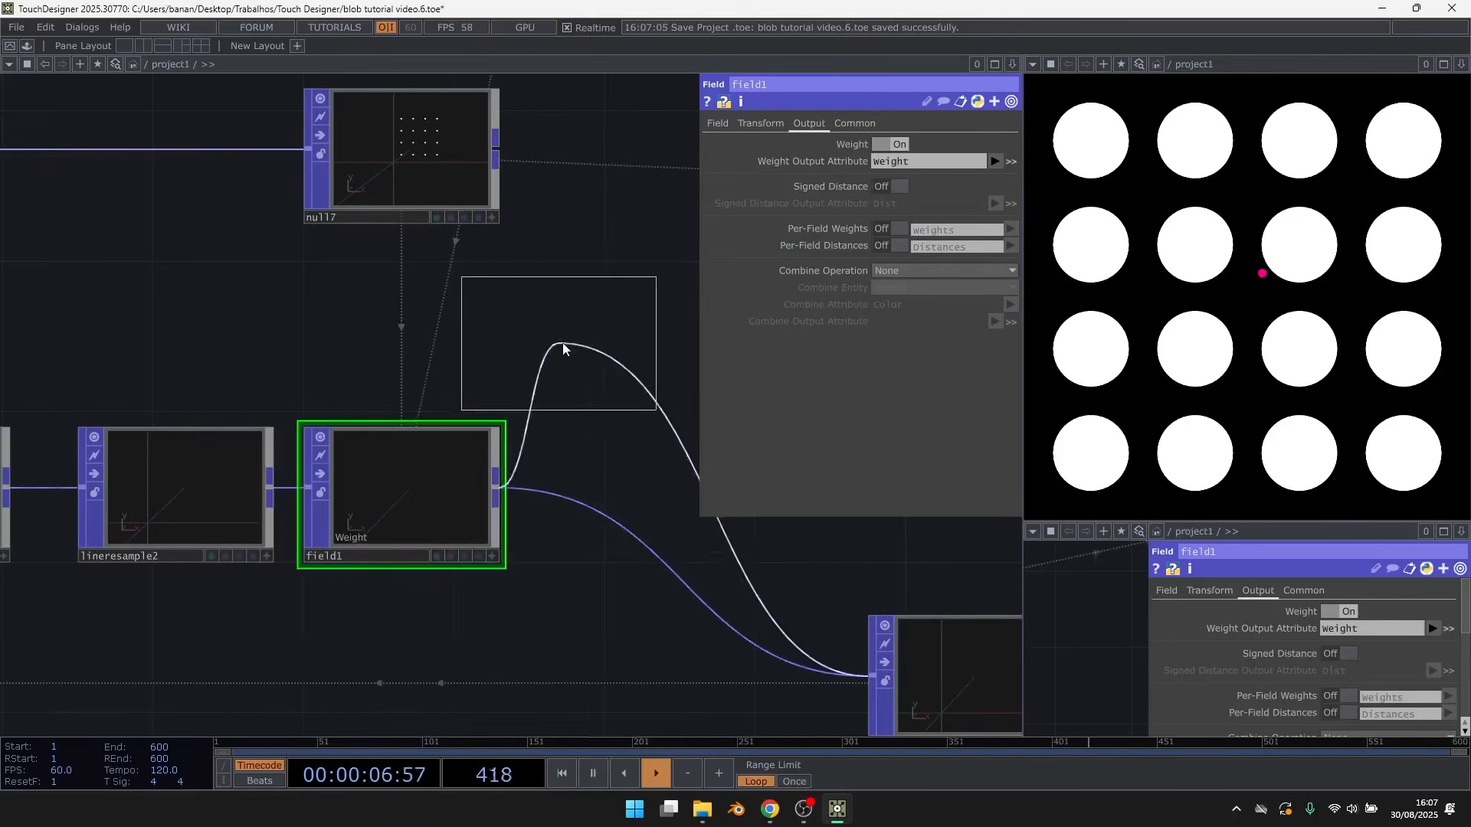
{"action": "left_click", "coordinate": [582, 307]}
{"action": "left_click_drag", "start_coordinate": [578, 250], "coordinate": [454, 264]}
Pause playback while the blob overlaps the circles and examine the Weight column of the popto2 table
{"action": "scroll", "coordinate": [536, 301], "scroll_direction": "up", "scroll_amount": 5}
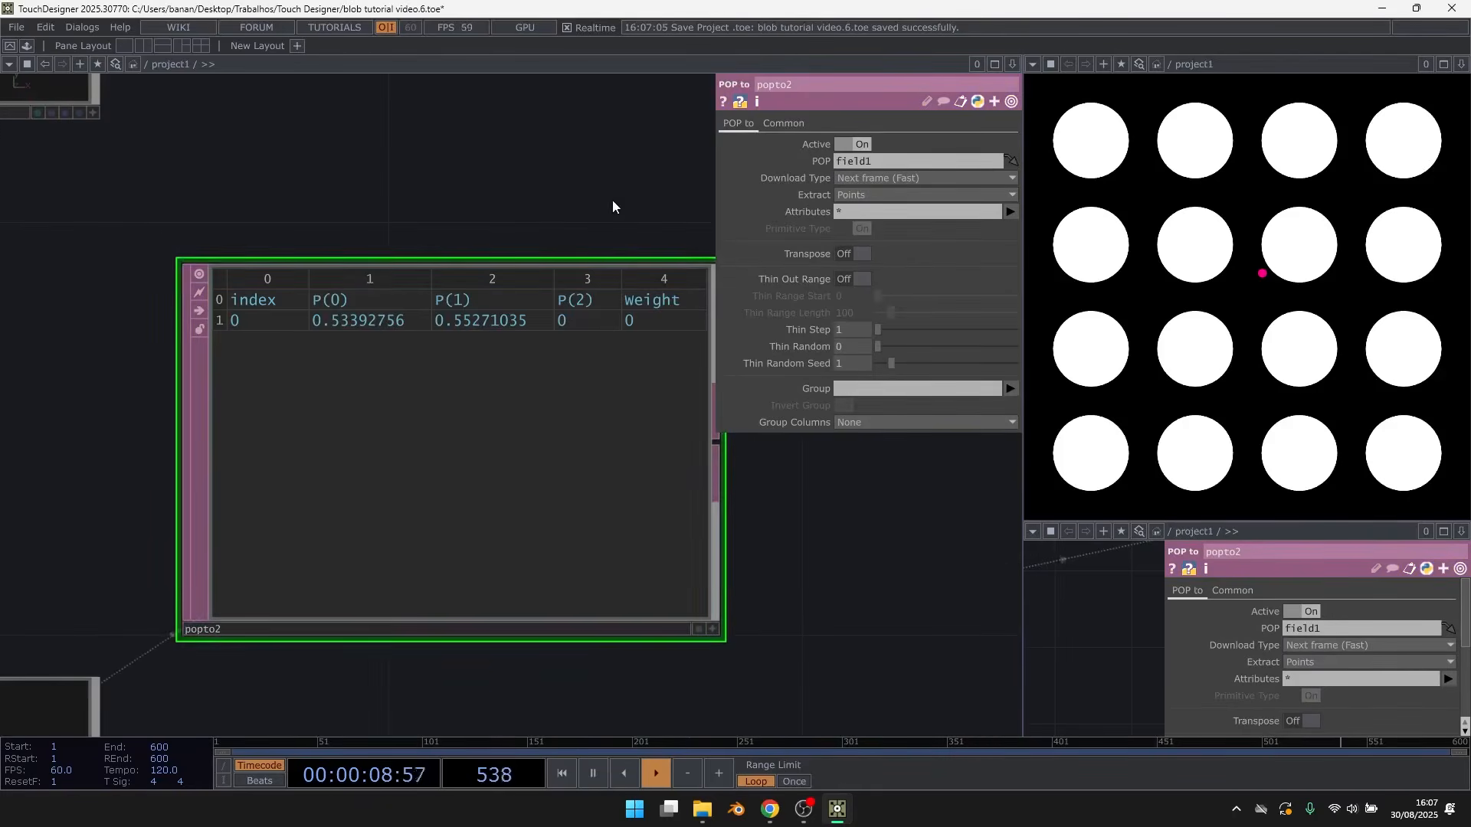
{"action": "scroll", "coordinate": [613, 207], "scroll_direction": "down", "scroll_amount": 5}
{"action": "left_click_drag", "start_coordinate": [395, 308], "coordinate": [502, 312]}
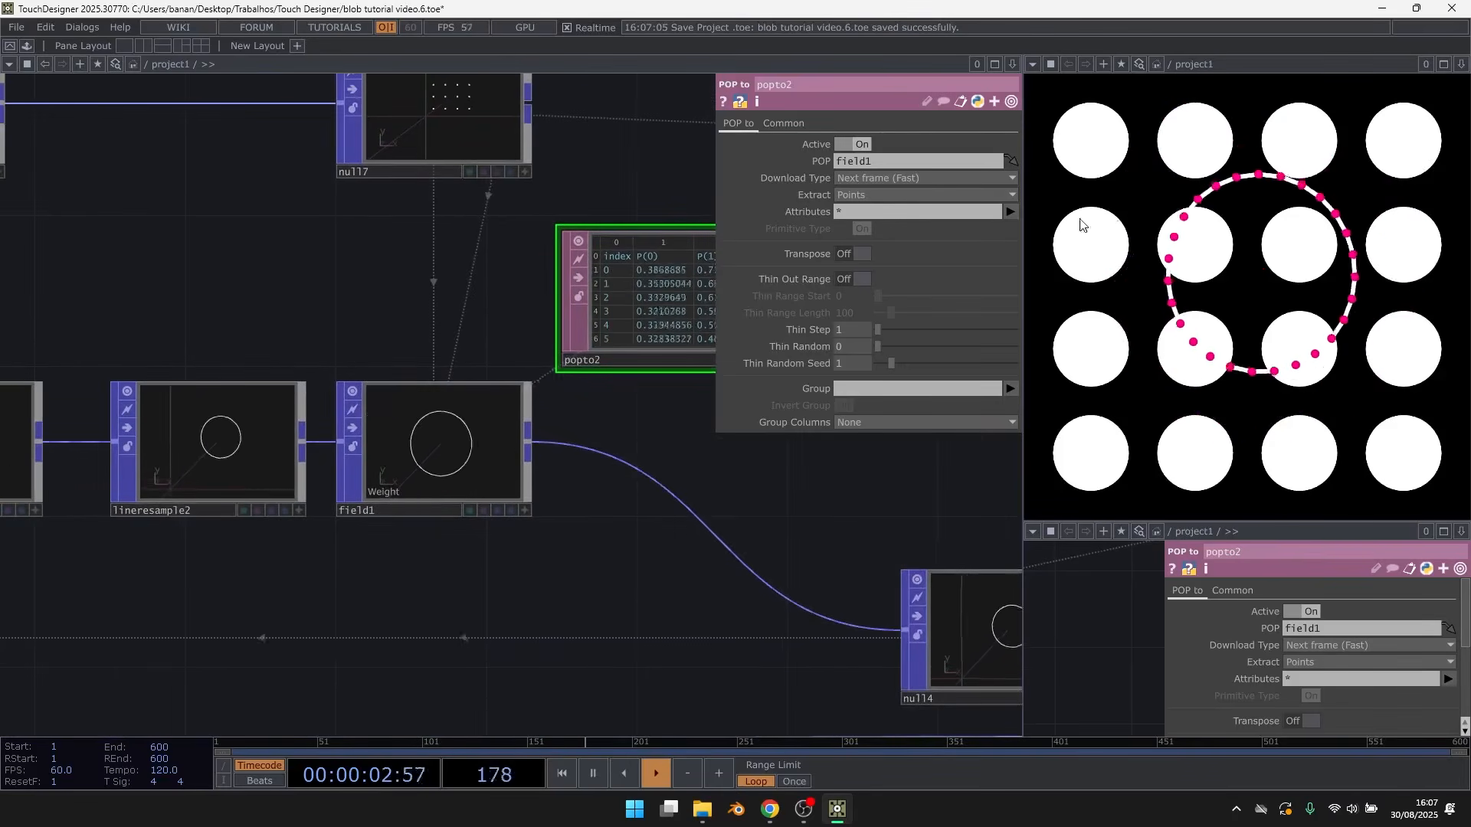
{"action": "key", "text": "space"}
{"action": "left_click_drag", "start_coordinate": [626, 187], "coordinate": [493, 216]}
{"action": "scroll", "coordinate": [595, 235], "scroll_direction": "up", "scroll_amount": 3}
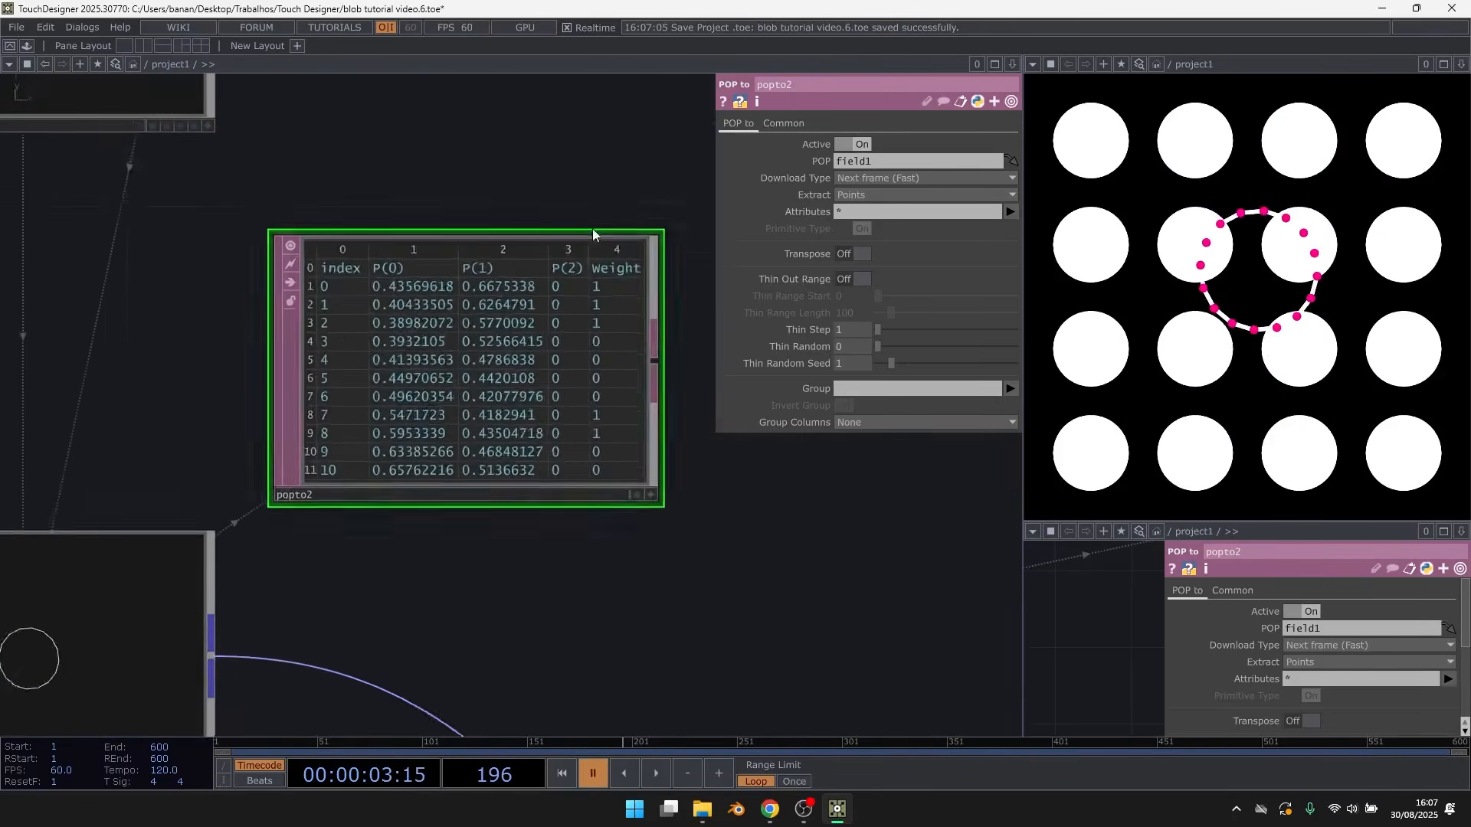
{"action": "scroll", "coordinate": [595, 234], "scroll_direction": "up", "scroll_amount": 4}
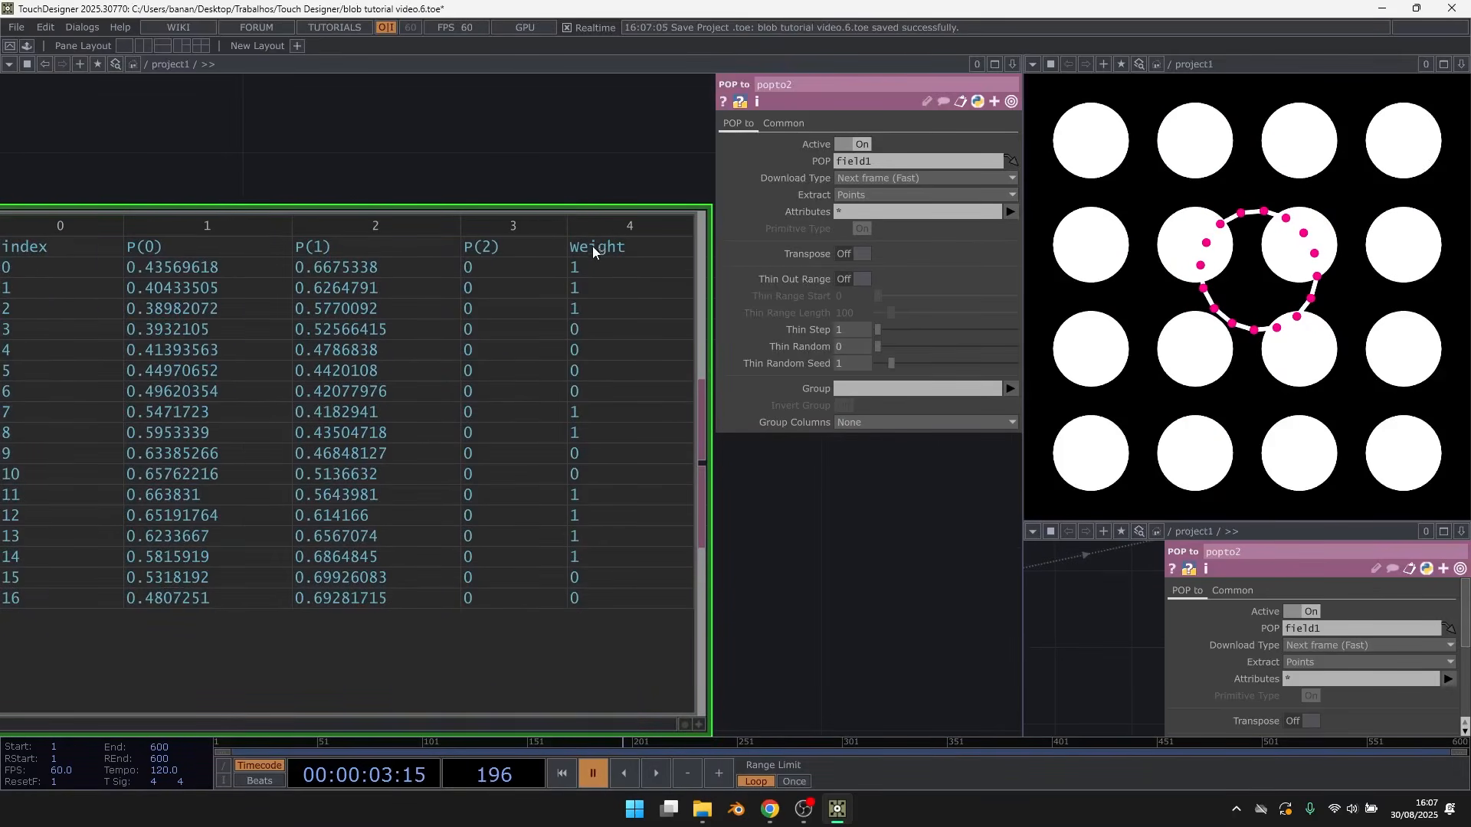
{"action": "scroll", "coordinate": [629, 225], "scroll_direction": "down", "scroll_amount": 6}
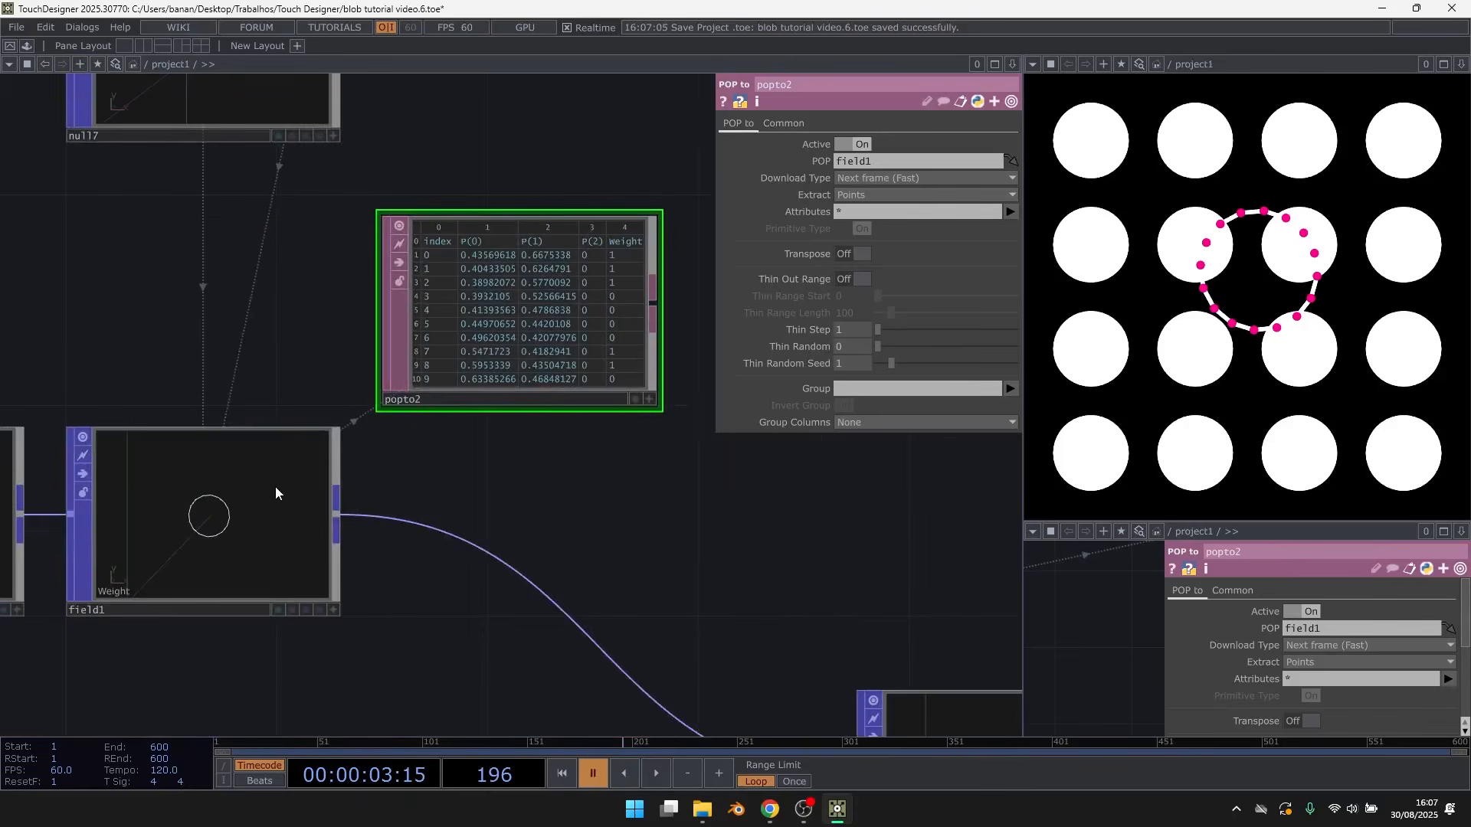
{"action": "left_click_drag", "start_coordinate": [335, 262], "coordinate": [355, 345]}
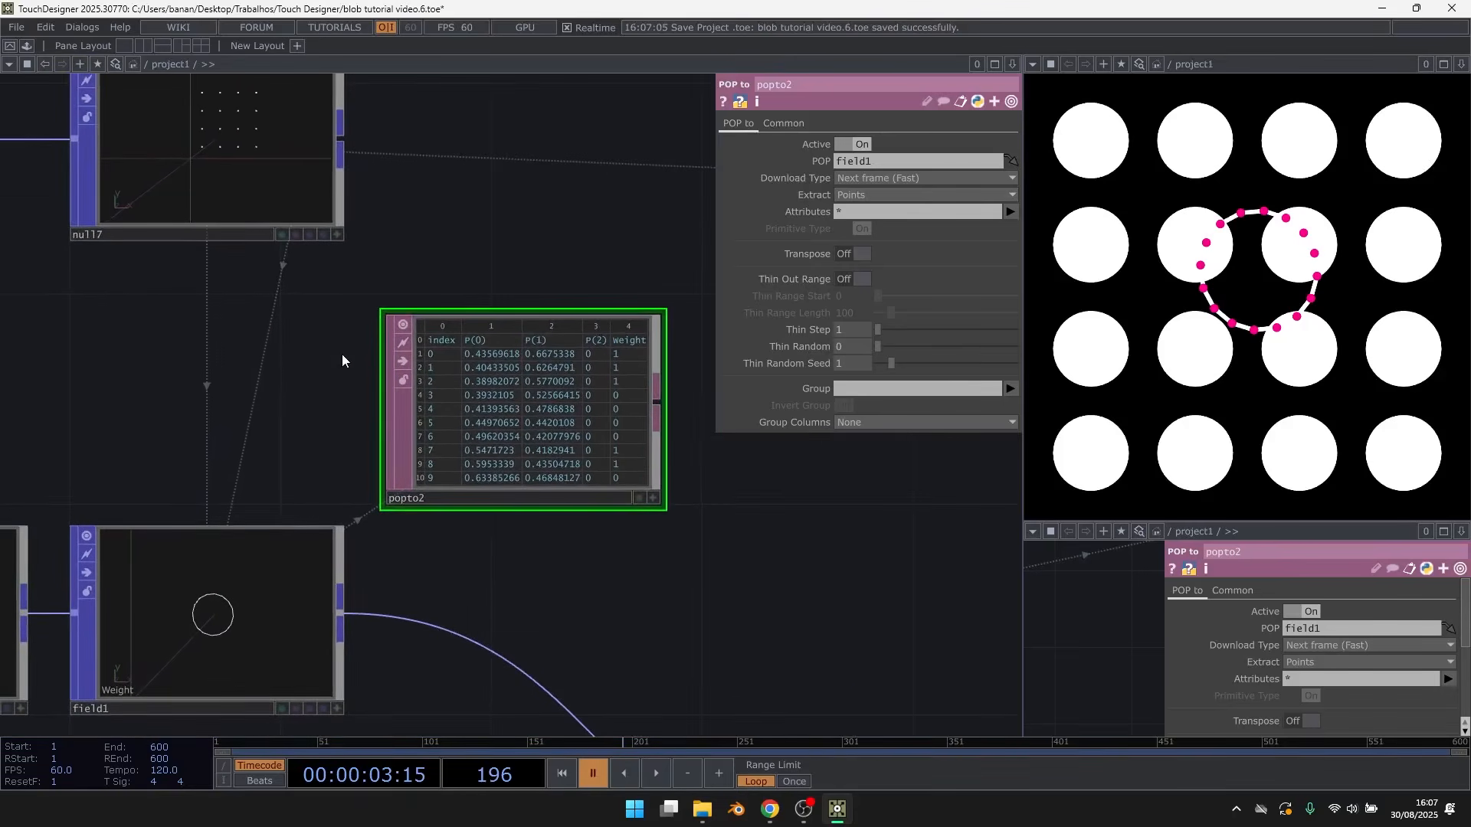
{"action": "scroll", "coordinate": [343, 360], "scroll_direction": "up", "scroll_amount": 3}
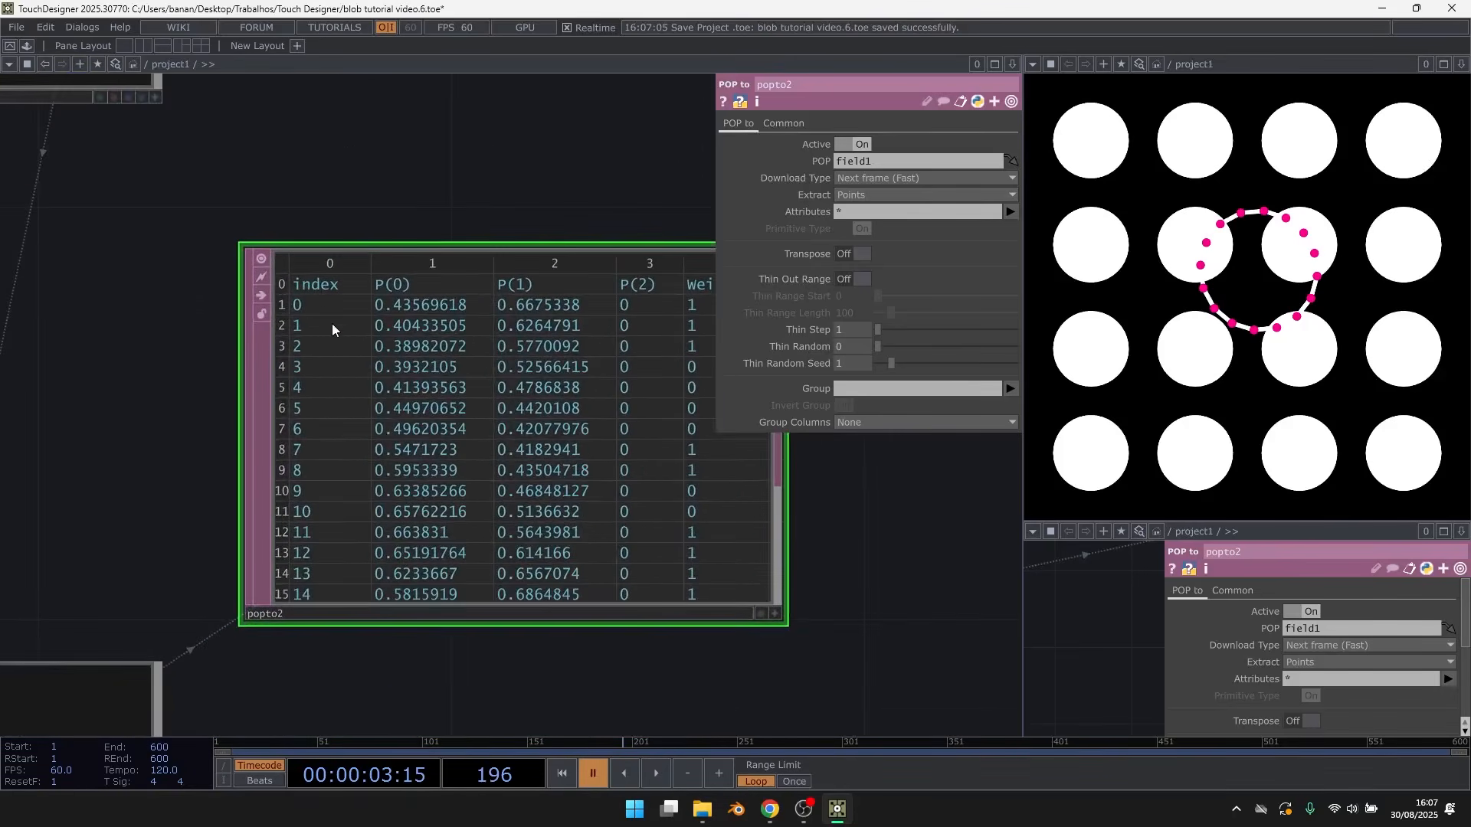
{"action": "scroll", "coordinate": [332, 329], "scroll_direction": "up", "scroll_amount": 2}
{"action": "scroll", "coordinate": [513, 208], "scroll_direction": "down", "scroll_amount": 3}
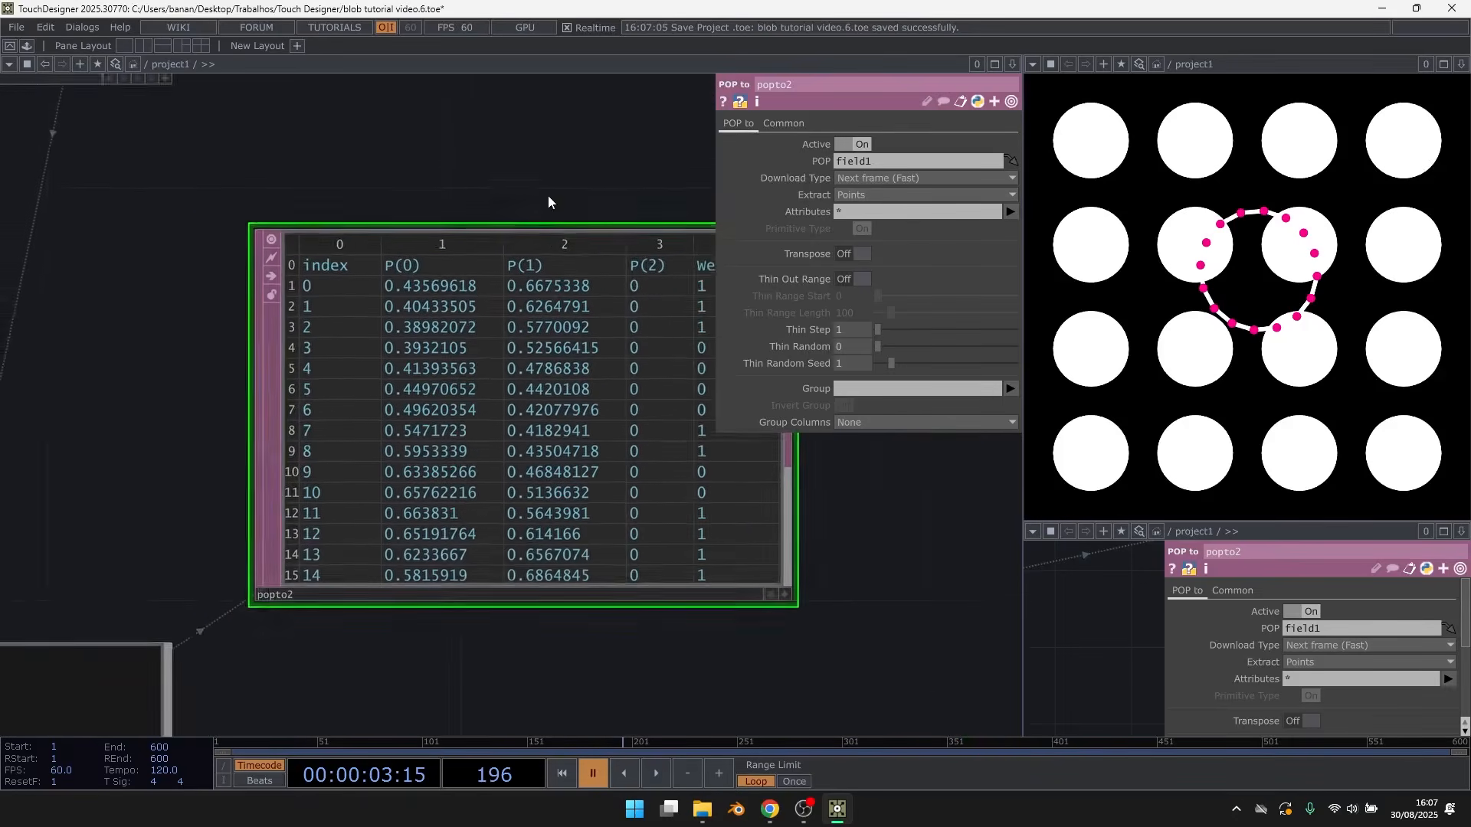
{"action": "scroll", "coordinate": [540, 190], "scroll_direction": "down", "scroll_amount": 5}
Turn on Per-Field Weights in field1's output settings, keeping the attribute name Weights
{"action": "left_click", "coordinate": [302, 375]}
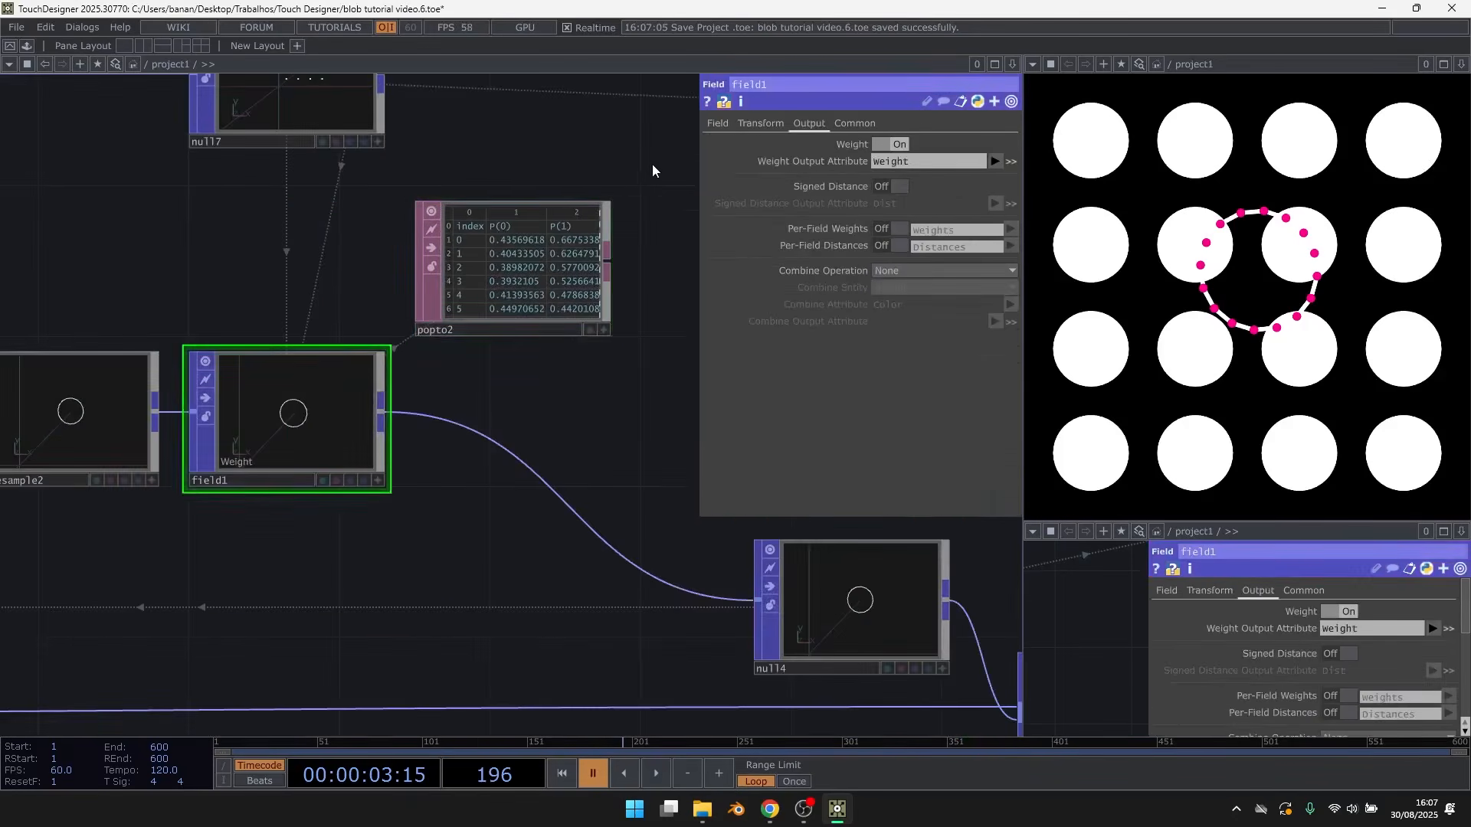
{"action": "scroll", "coordinate": [632, 161], "scroll_direction": "up", "scroll_amount": 3}
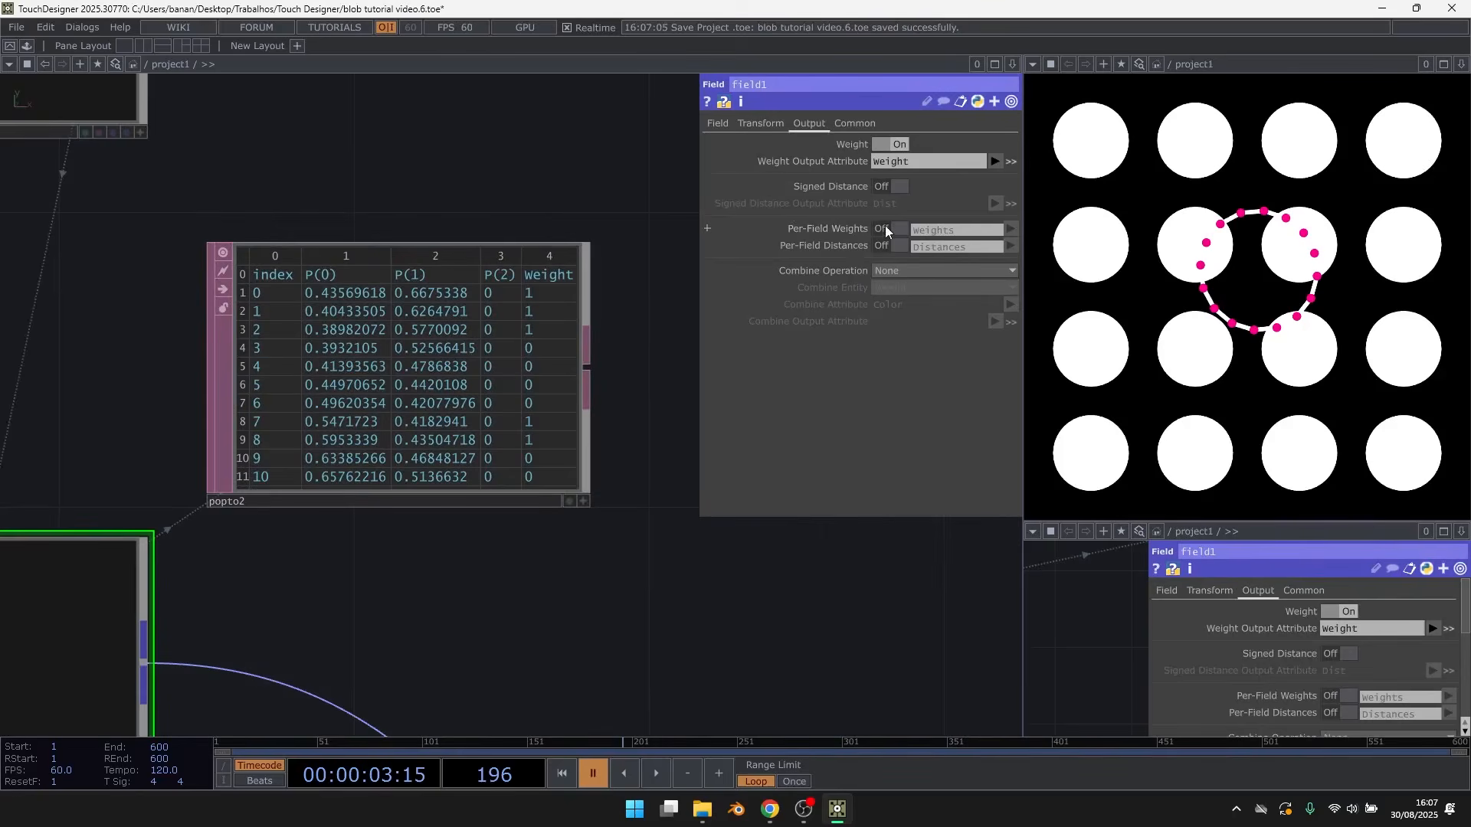
{"action": "left_click", "coordinate": [885, 230]}
{"action": "scroll", "coordinate": [394, 279], "scroll_direction": "up", "scroll_amount": 4}
{"action": "key", "text": "space"}
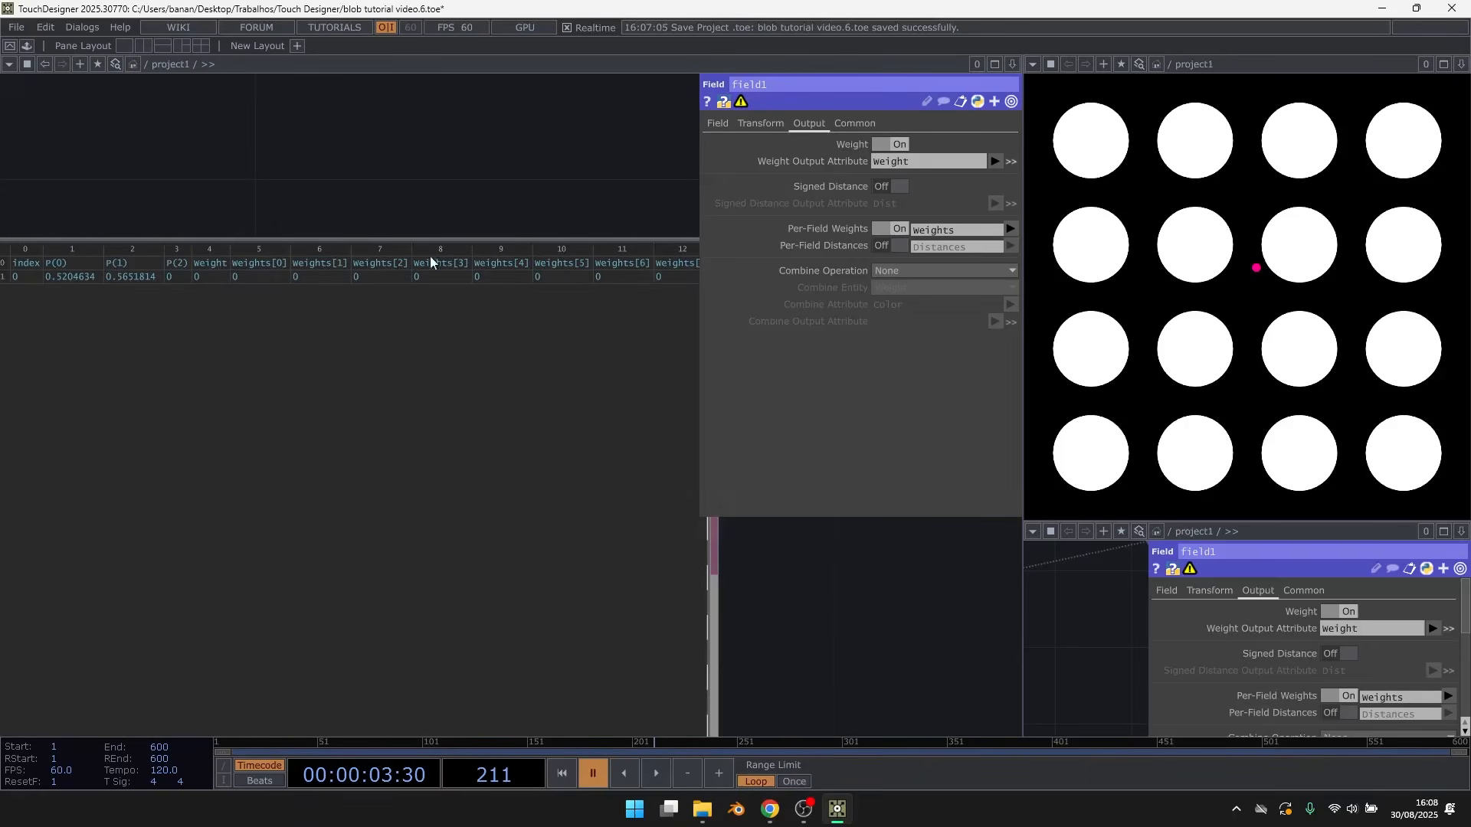
Play until the blob overlaps several circles, pause, and examine the per-field weight columns in the popto2 table
{"action": "scroll", "coordinate": [570, 204], "scroll_direction": "down", "scroll_amount": 5}
{"action": "key", "text": "space"}
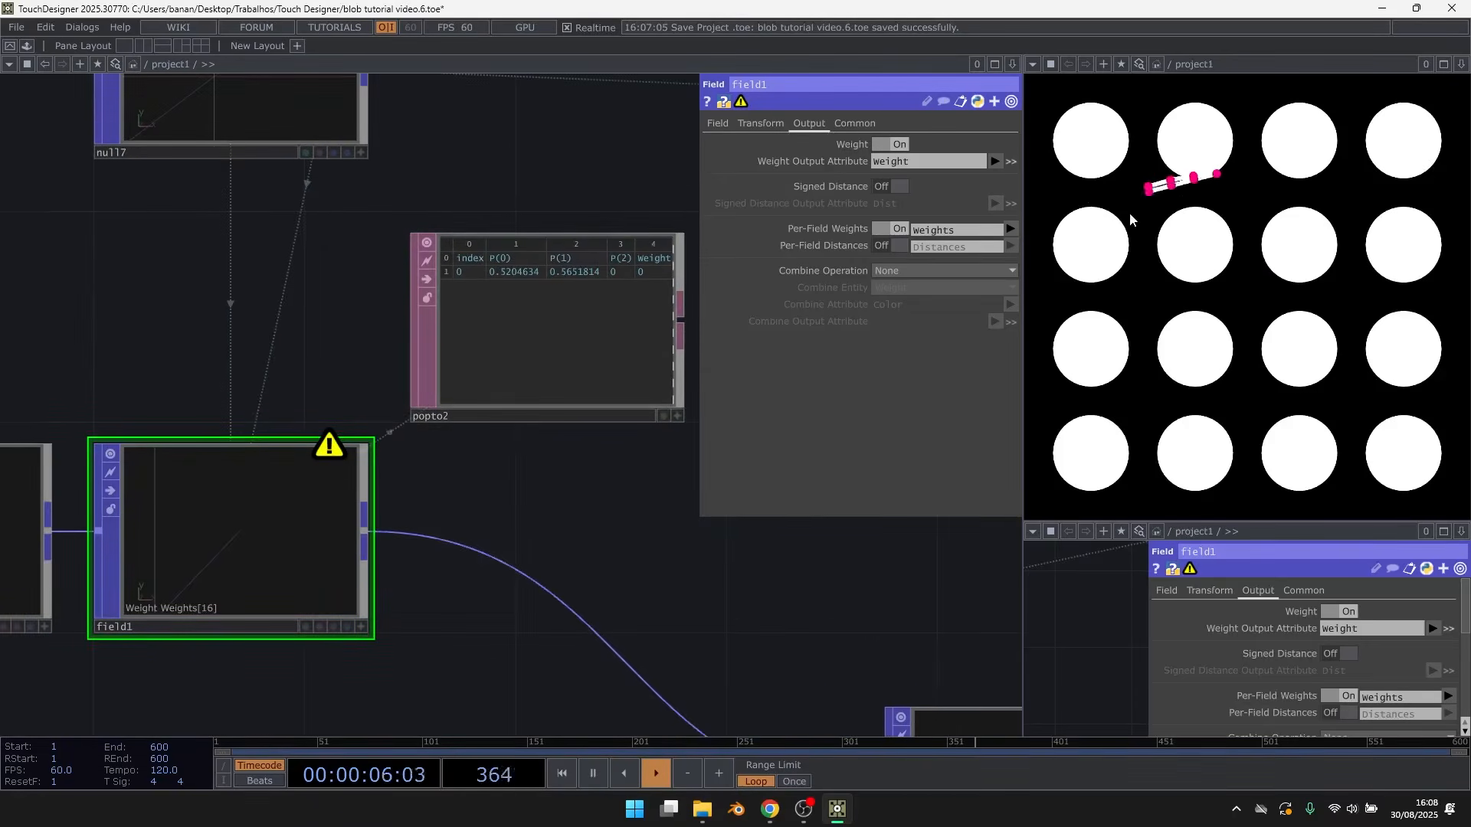
{"action": "key", "text": "space"}
{"action": "scroll", "coordinate": [509, 190], "scroll_direction": "up", "scroll_amount": 5}
{"action": "scroll", "coordinate": [558, 238], "scroll_direction": "up", "scroll_amount": 1}
{"action": "scroll", "coordinate": [641, 190], "scroll_direction": "down", "scroll_amount": 2}
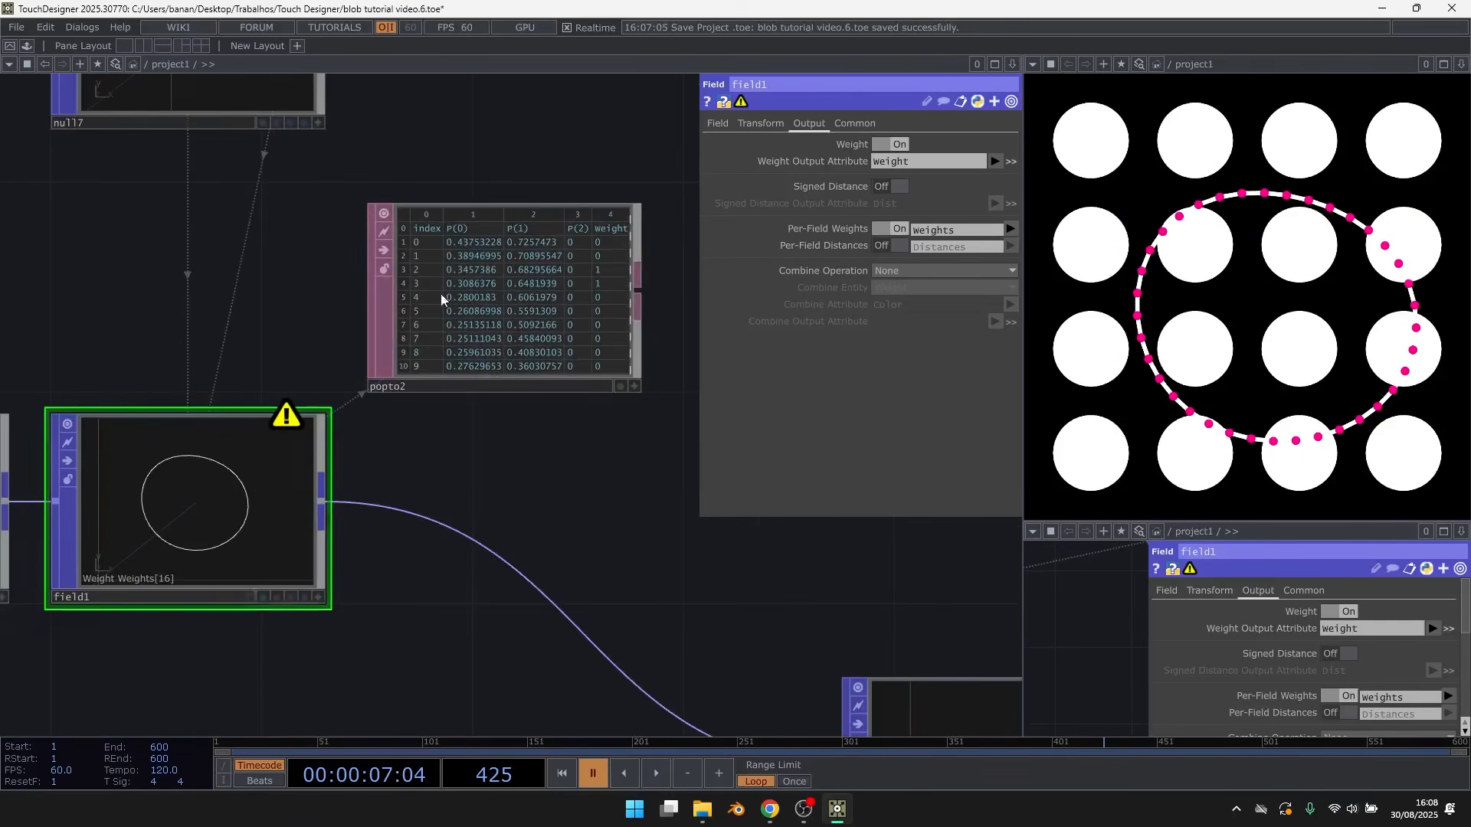
Set field1's Transition Range to 0.15, Transition Align to -0.172 and Transition Type to Ease In Ease Out
{"action": "left_click", "coordinate": [756, 122]}
{"action": "left_click", "coordinate": [727, 122]}
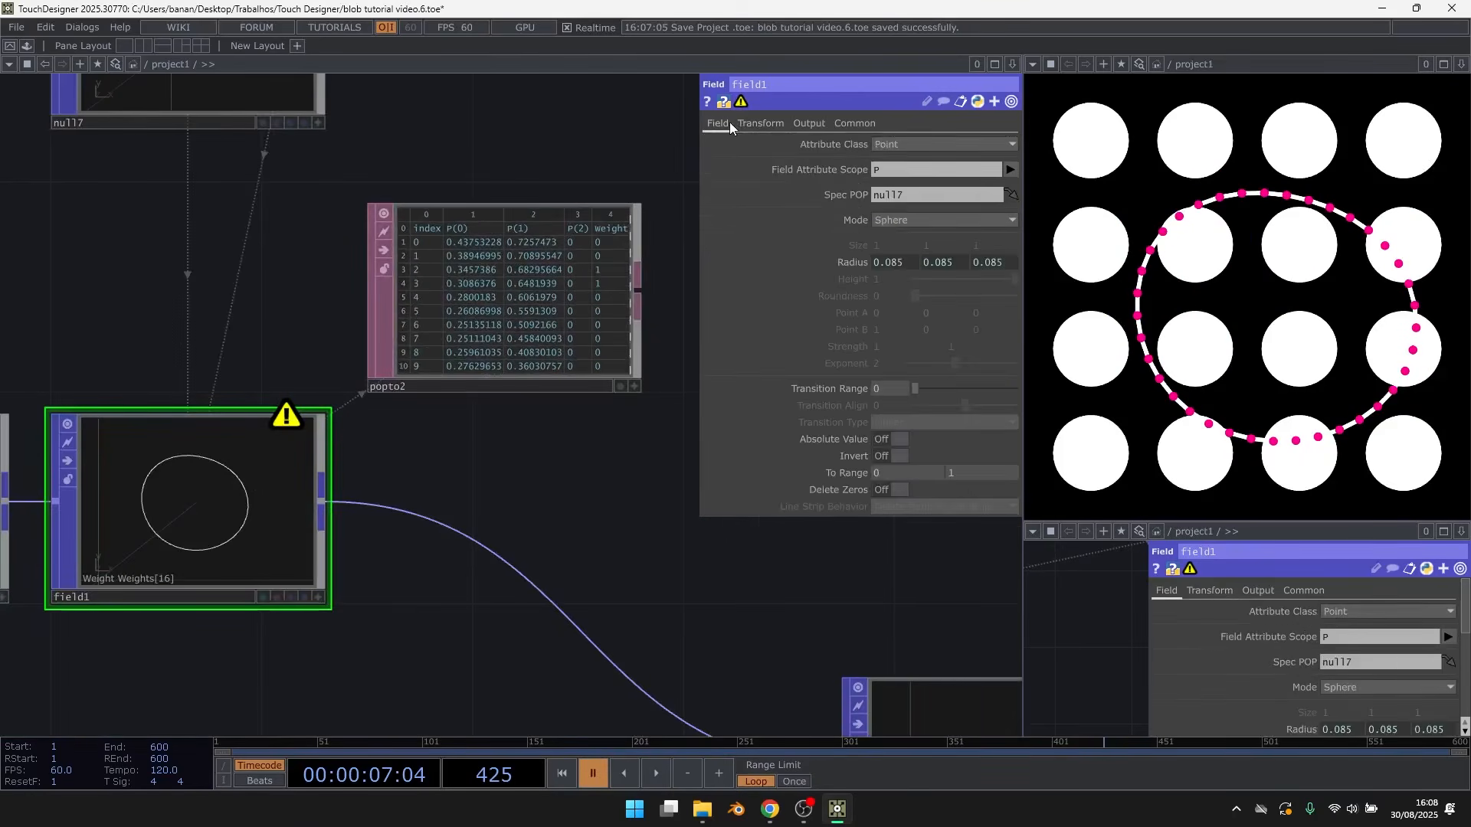
{"action": "scroll", "coordinate": [565, 230], "scroll_direction": "up", "scroll_amount": 3}
{"action": "scroll", "coordinate": [565, 230], "scroll_direction": "up", "scroll_amount": 2}
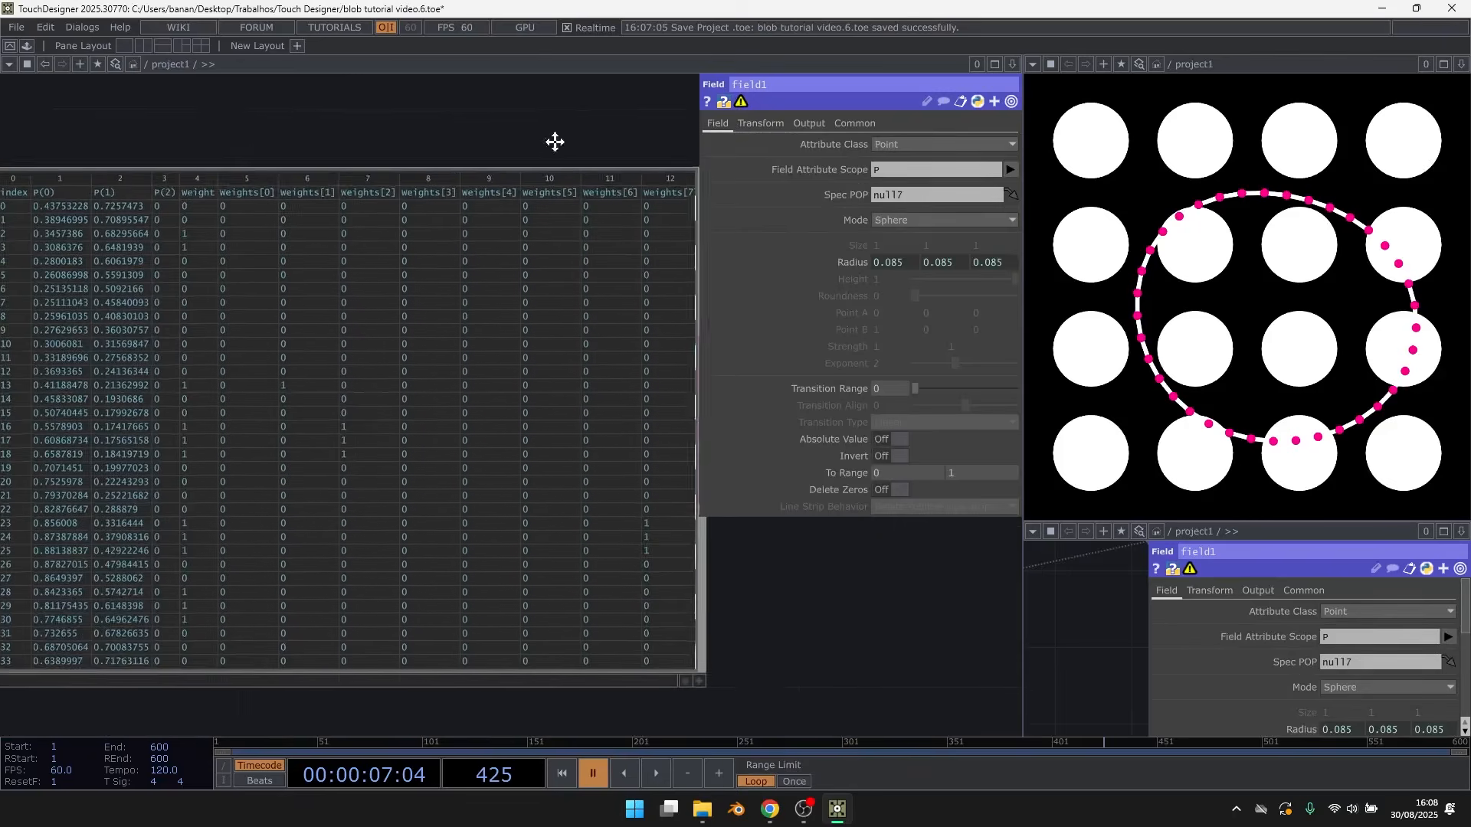
{"action": "left_click_drag", "start_coordinate": [919, 388], "coordinate": [936, 390]}
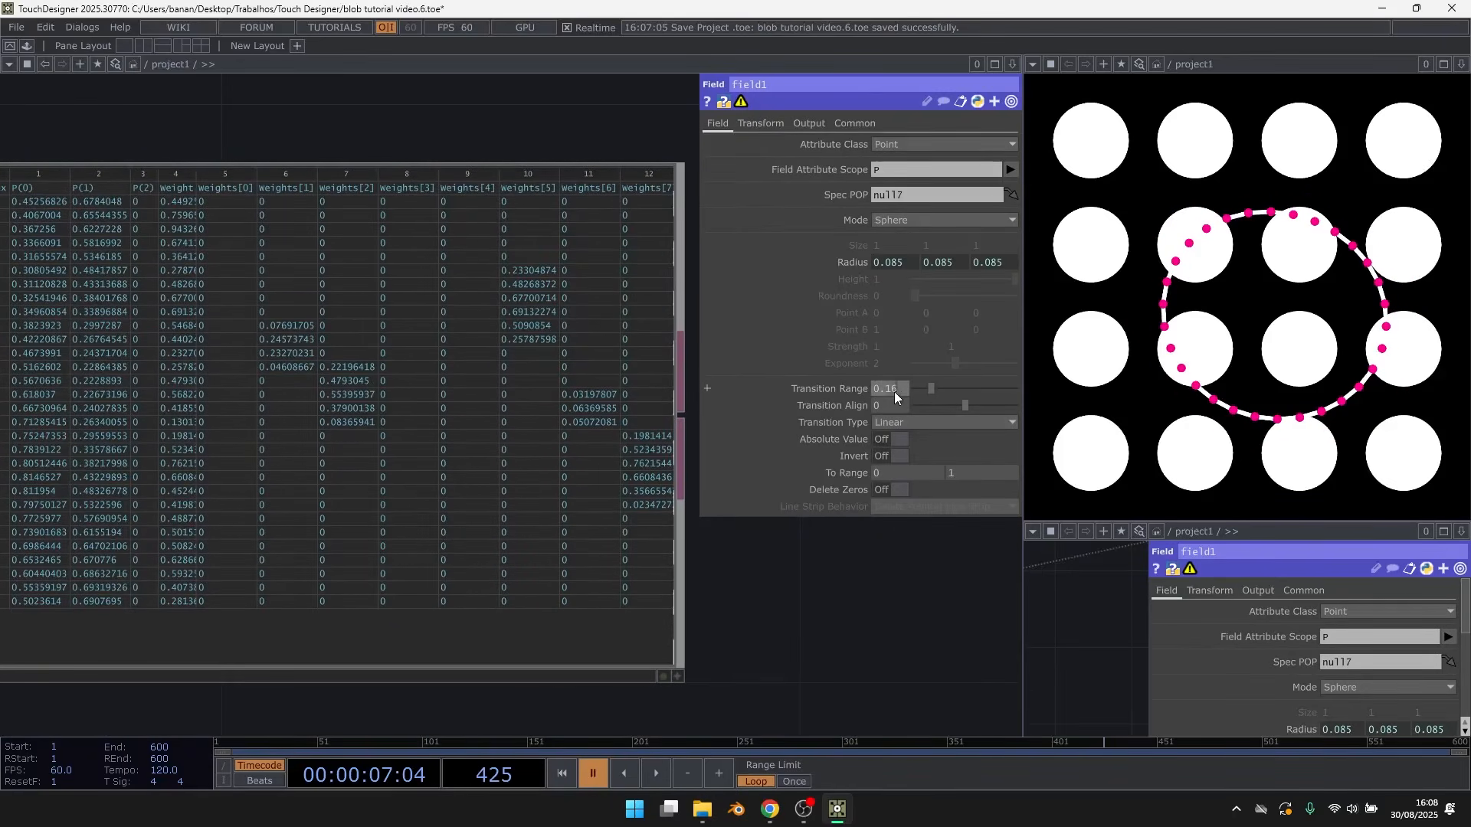
{"action": "left_click_drag", "start_coordinate": [957, 411], "coordinate": [947, 408]}
{"action": "left_click", "coordinate": [940, 422]}
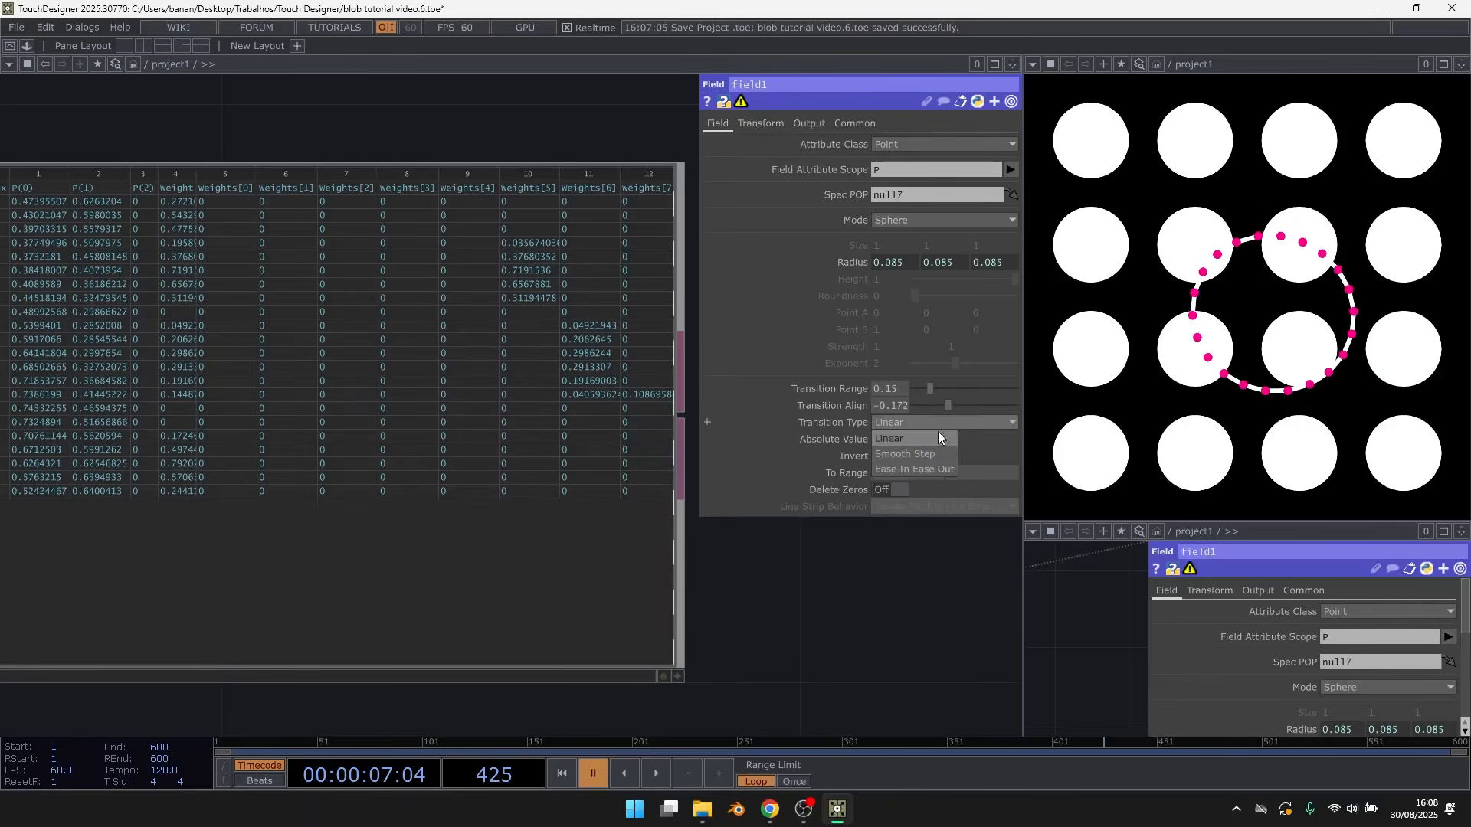
{"action": "left_click", "coordinate": [930, 470]}
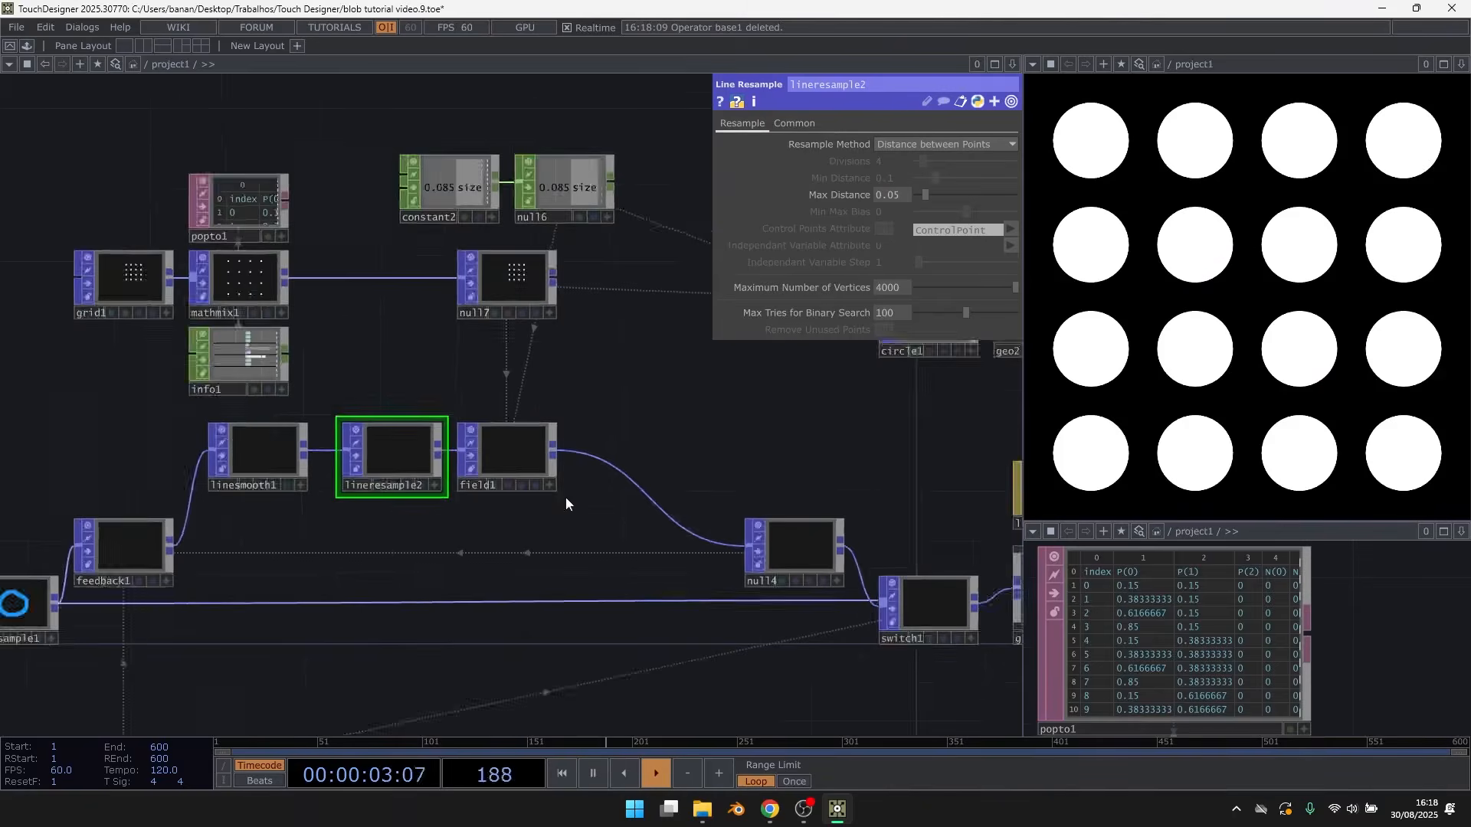
Insert a Base COMP on the connection between field1 and null4
{"action": "scroll", "coordinate": [565, 498], "scroll_direction": "up", "scroll_amount": 5}
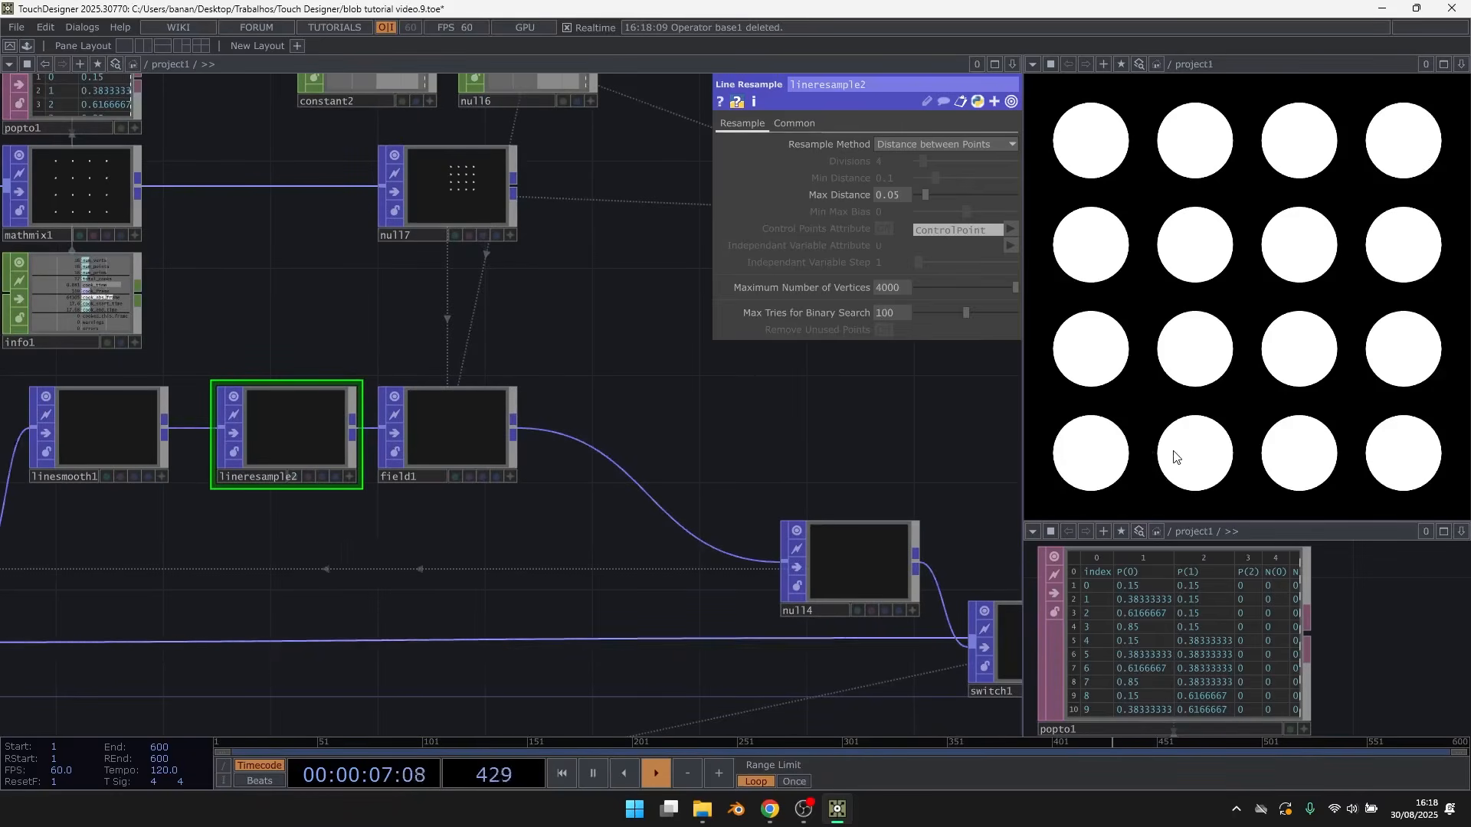
{"action": "right_click", "coordinate": [608, 461]}
{"action": "left_click", "coordinate": [618, 444]}
{"action": "type", "text": "bas"}
{"action": "left_click", "coordinate": [360, 251]}
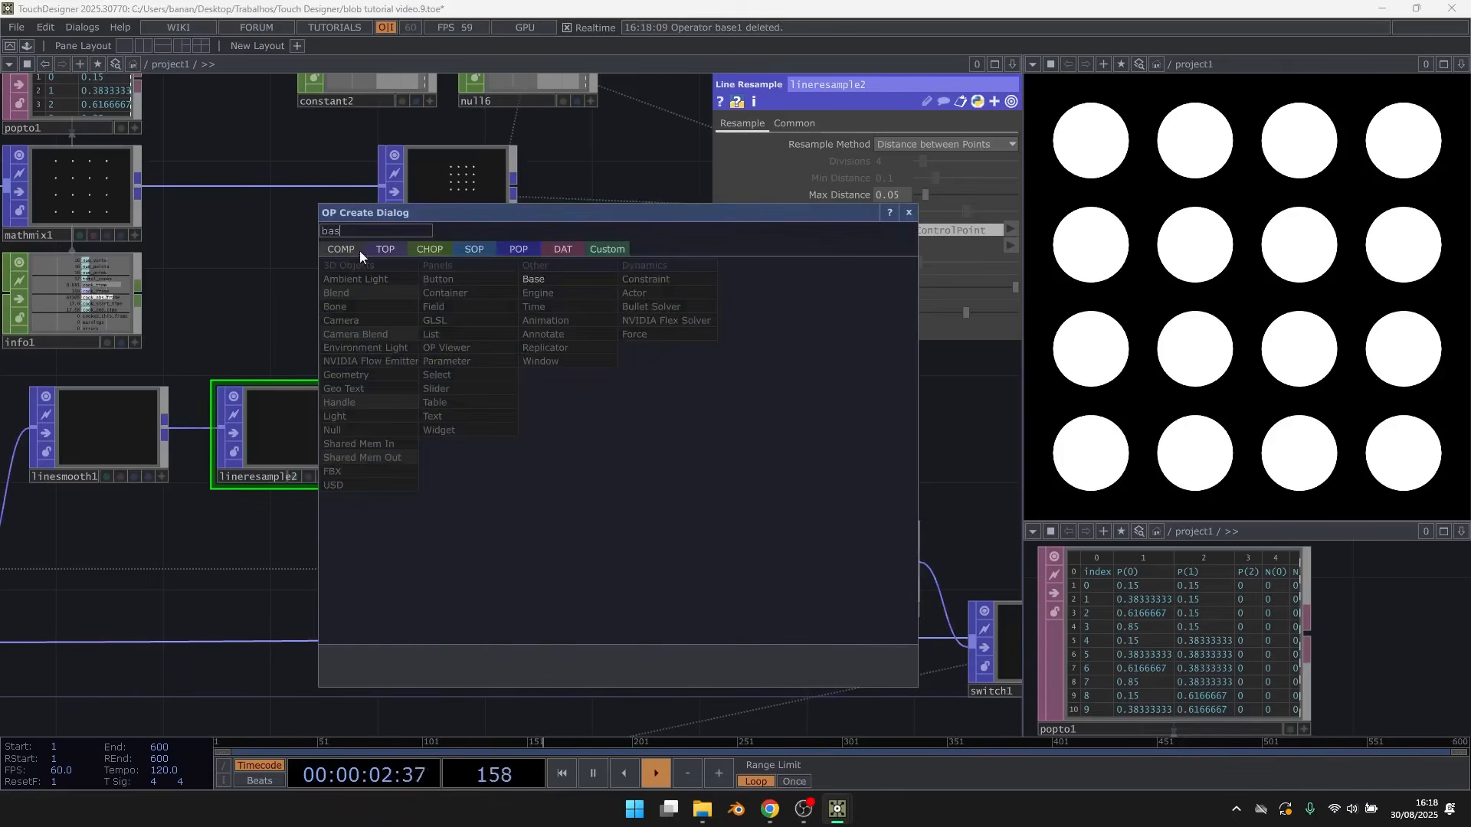
{"action": "left_click", "coordinate": [563, 282]}
{"action": "left_click", "coordinate": [650, 428]}
Enter the new Base COMP and spread its in1 and out1 operators apart
{"action": "left_click_drag", "start_coordinate": [617, 342], "coordinate": [578, 326]}
{"action": "left_click_drag", "start_coordinate": [479, 412], "coordinate": [530, 426]}
{"action": "key", "text": "i"}
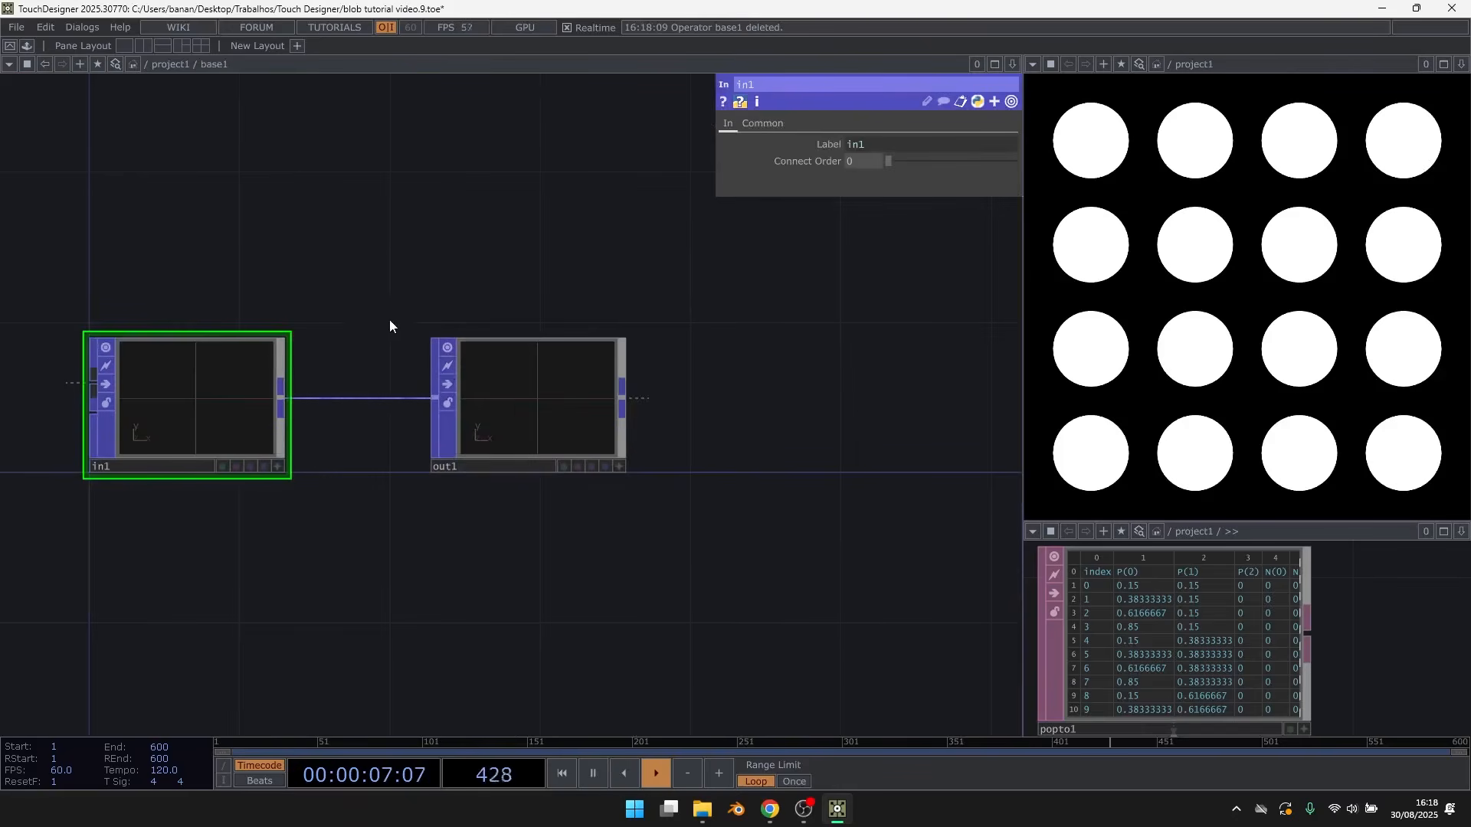
{"action": "scroll", "coordinate": [512, 433], "scroll_direction": "down", "scroll_amount": 4}
{"action": "left_click_drag", "start_coordinate": [523, 437], "coordinate": [866, 438]}
{"action": "left_click_drag", "start_coordinate": [314, 414], "coordinate": [217, 413]}
Insert a Math Mix POP on the connection between in1 and out1
{"action": "right_click", "coordinate": [444, 414]}
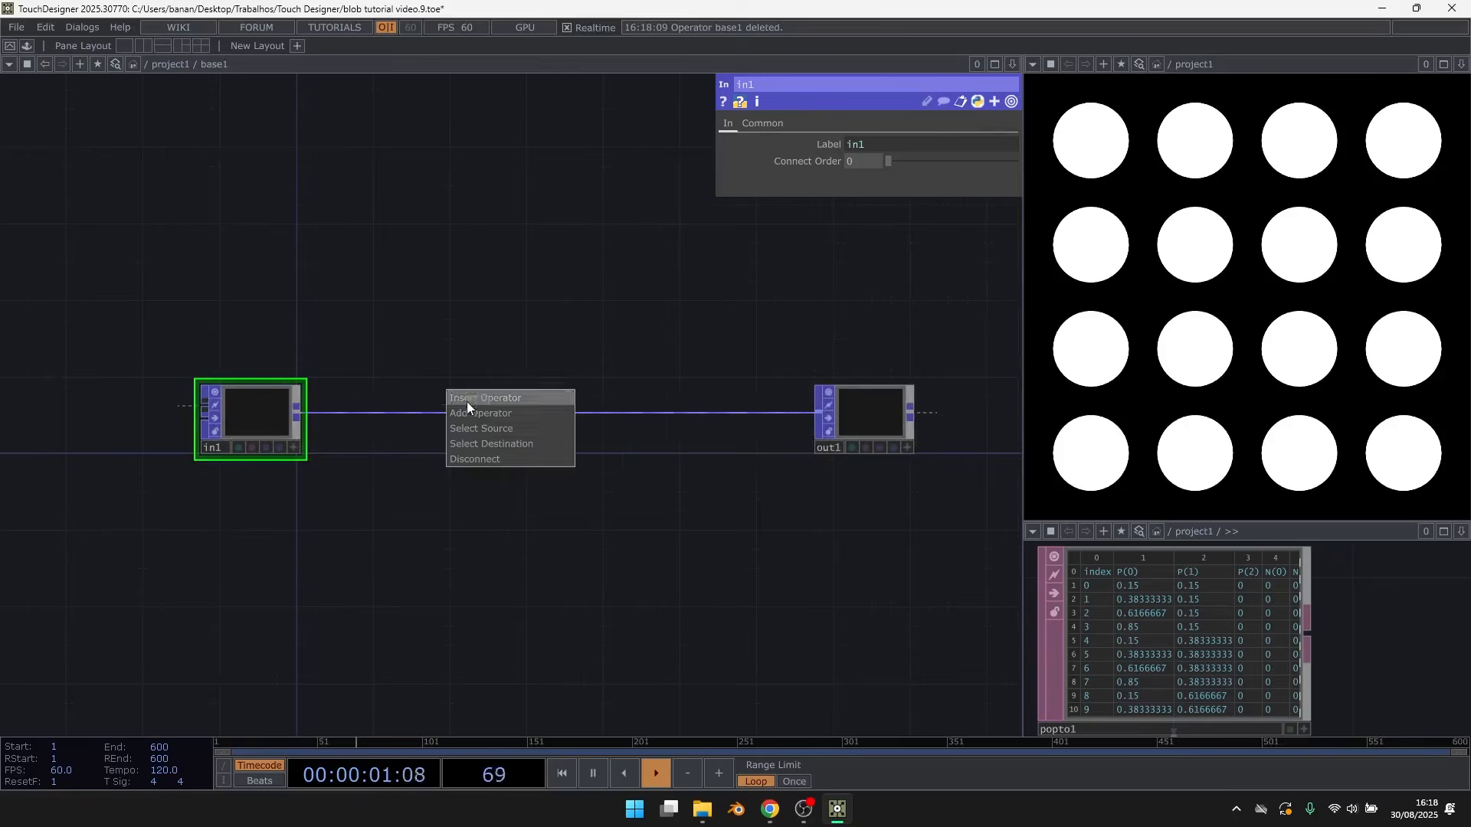
{"action": "left_click", "coordinate": [480, 328]}
{"action": "right_click", "coordinate": [494, 414]}
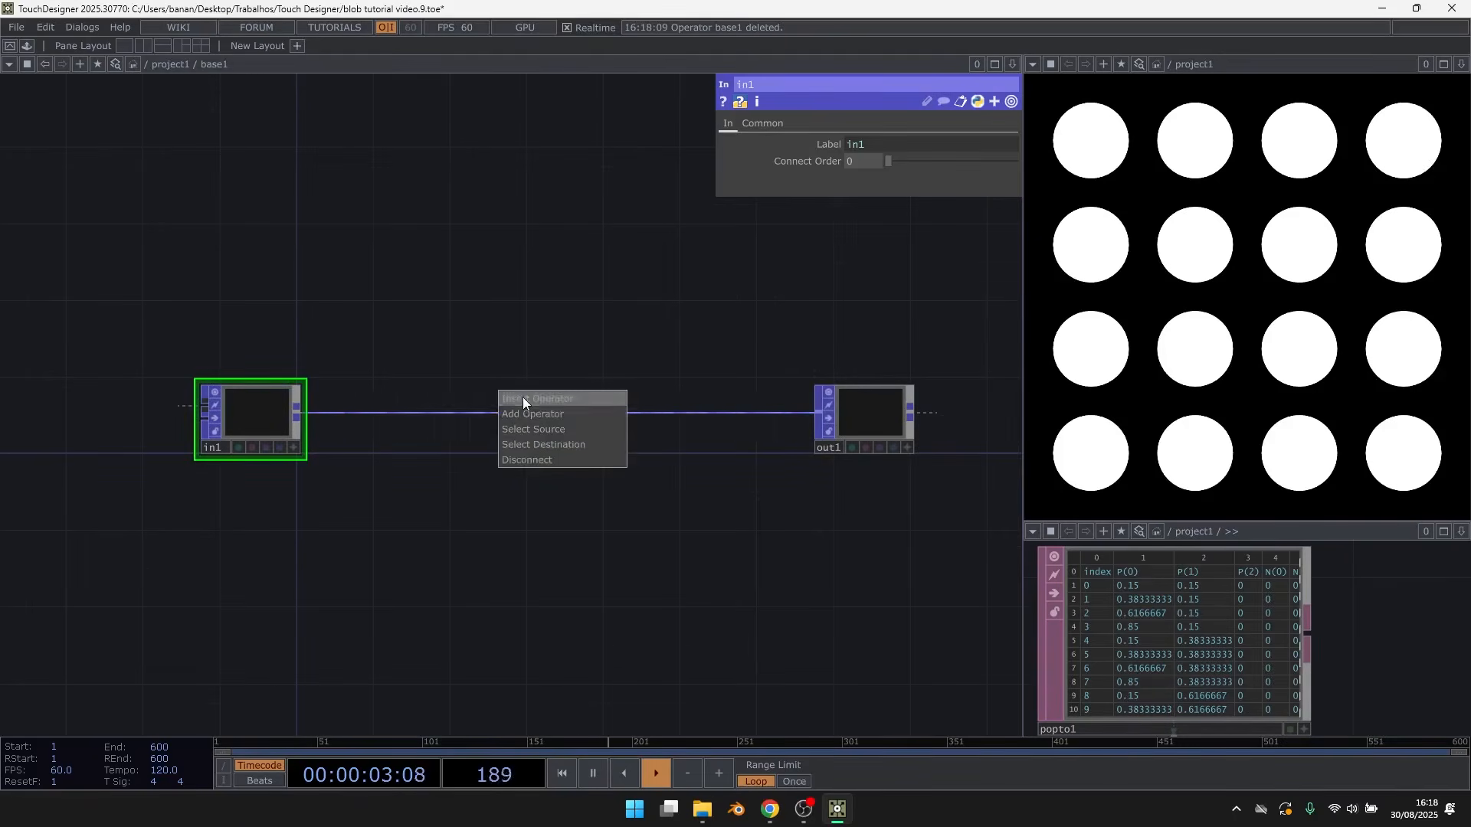
{"action": "left_click", "coordinate": [522, 398]}
{"action": "type", "text": "m"}
{"action": "left_click", "coordinate": [365, 508]}
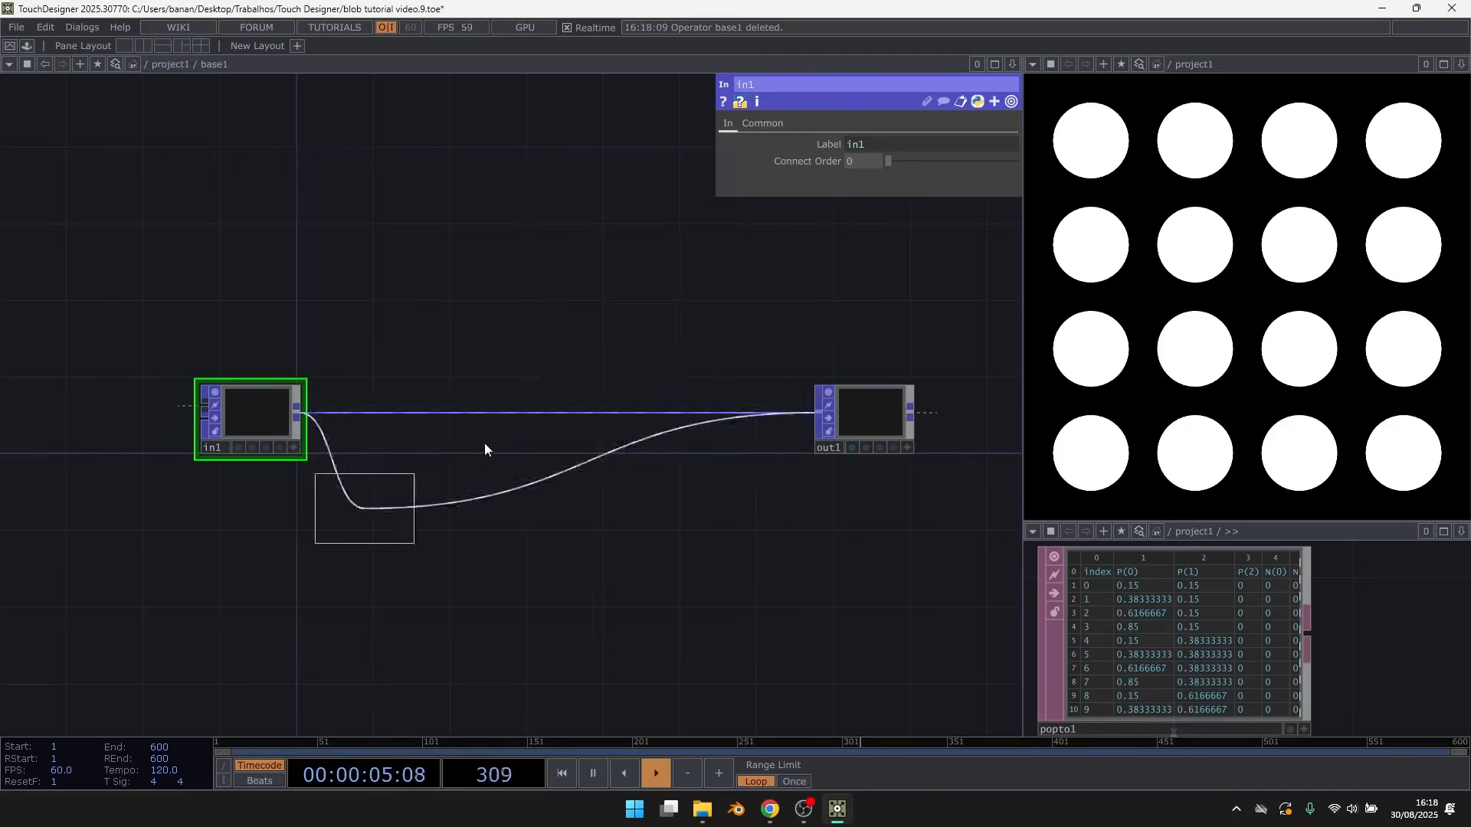
{"action": "left_click", "coordinate": [615, 419]}
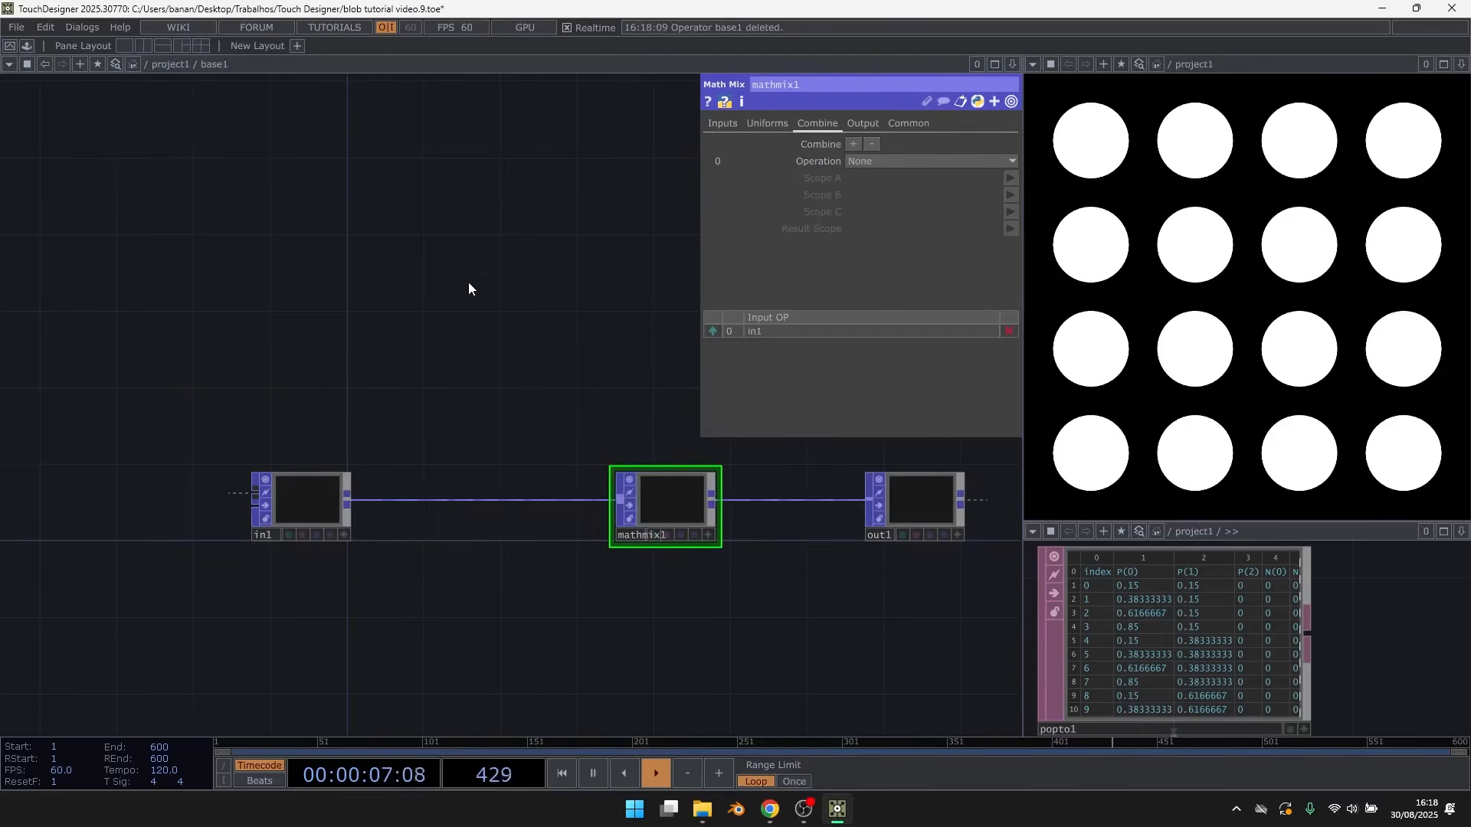
Add a Replicator COMP above the in1 to out1 chain inside the base
{"action": "key", "text": "Tab"}
{"action": "type", "text": "repl"}
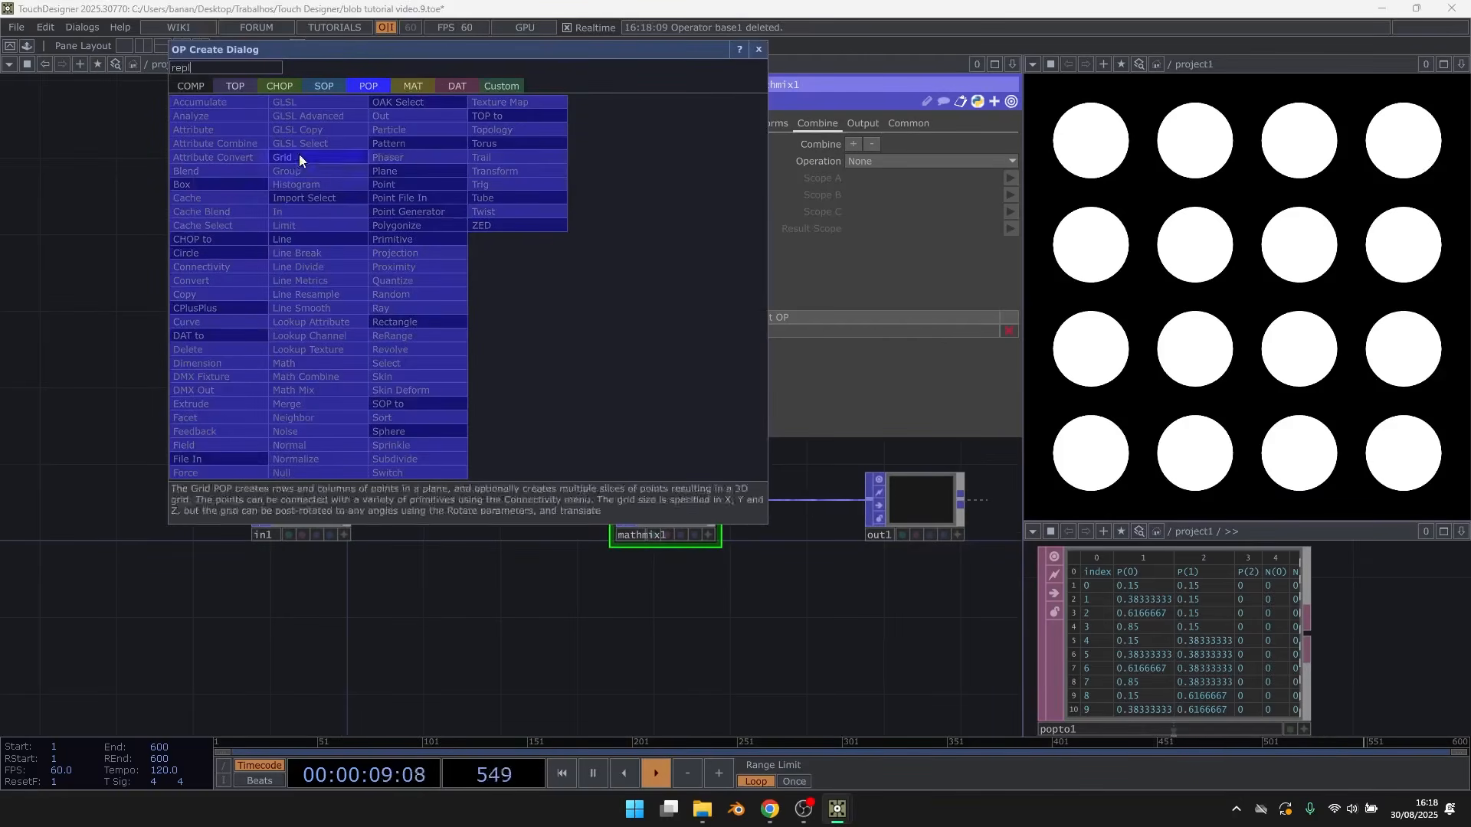
{"action": "left_click", "coordinate": [190, 86]}
{"action": "left_click", "coordinate": [398, 184]}
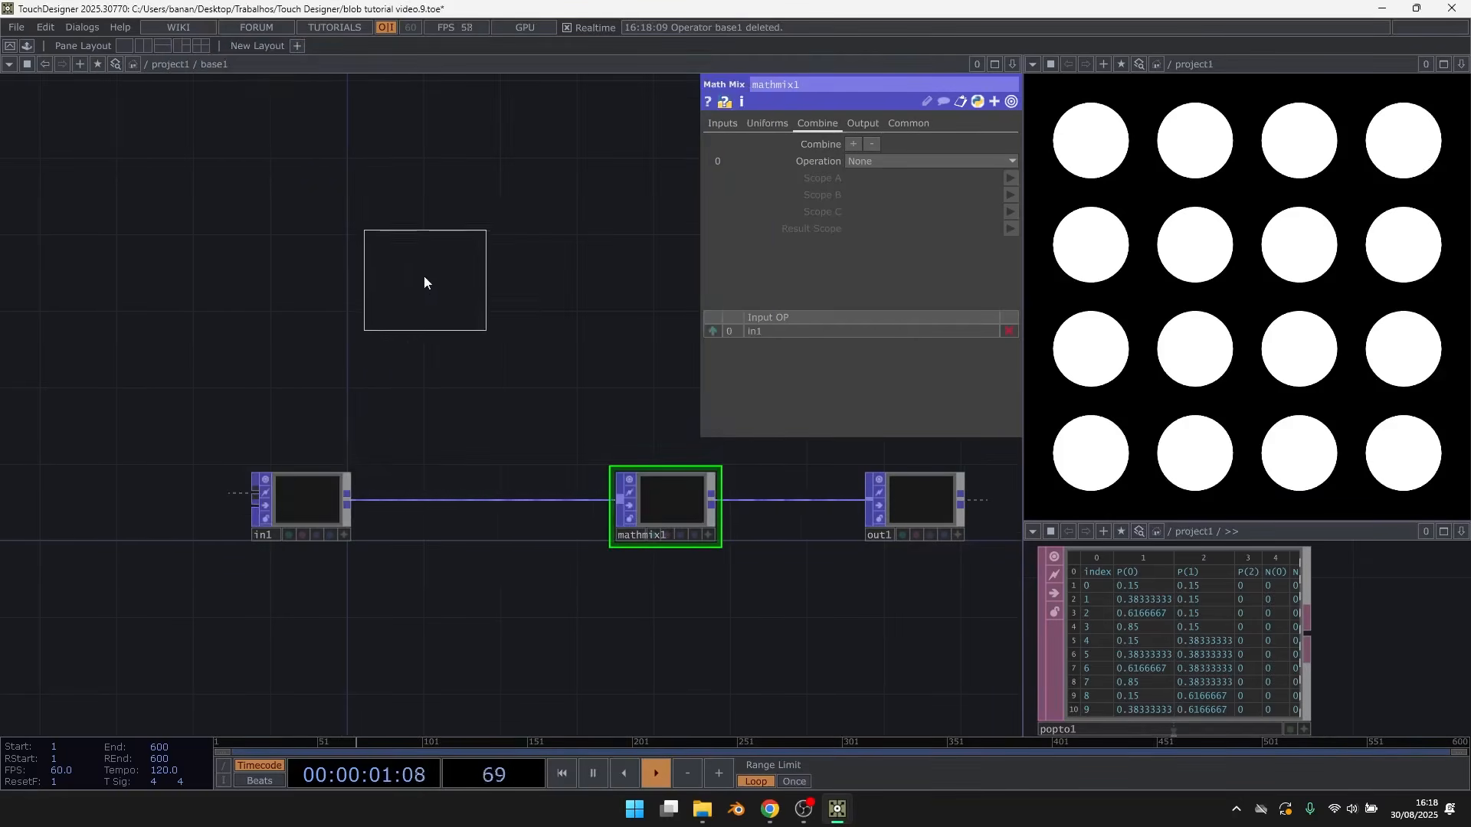
{"action": "left_click", "coordinate": [455, 218]}
{"action": "left_click", "coordinate": [502, 281]}
{"action": "left_click_drag", "start_coordinate": [552, 301], "coordinate": [446, 295]}
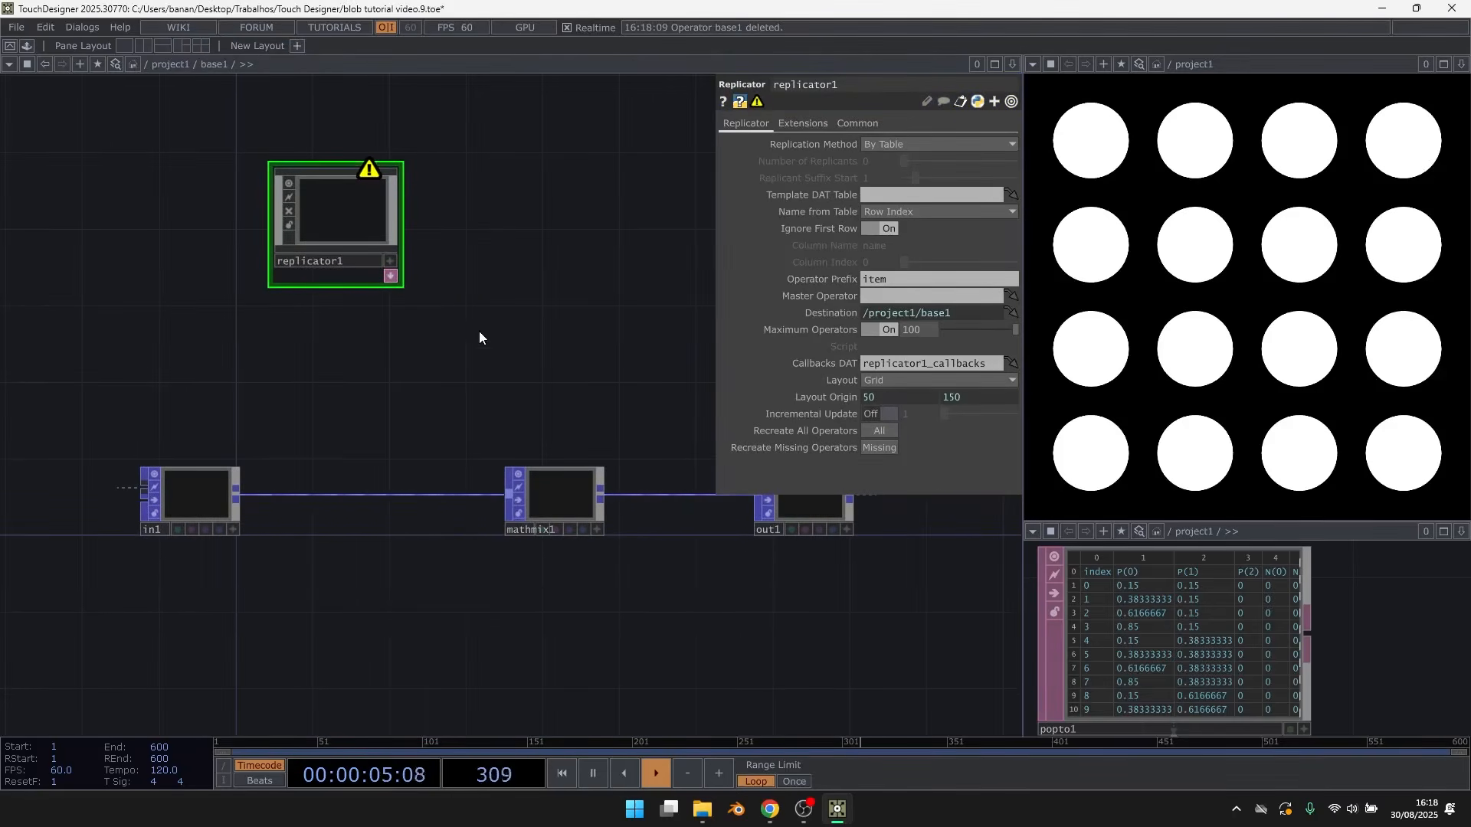
Collapse the mathmix1 operator into its own Base COMP and place it beside the replicator
{"action": "left_click", "coordinate": [586, 500]}
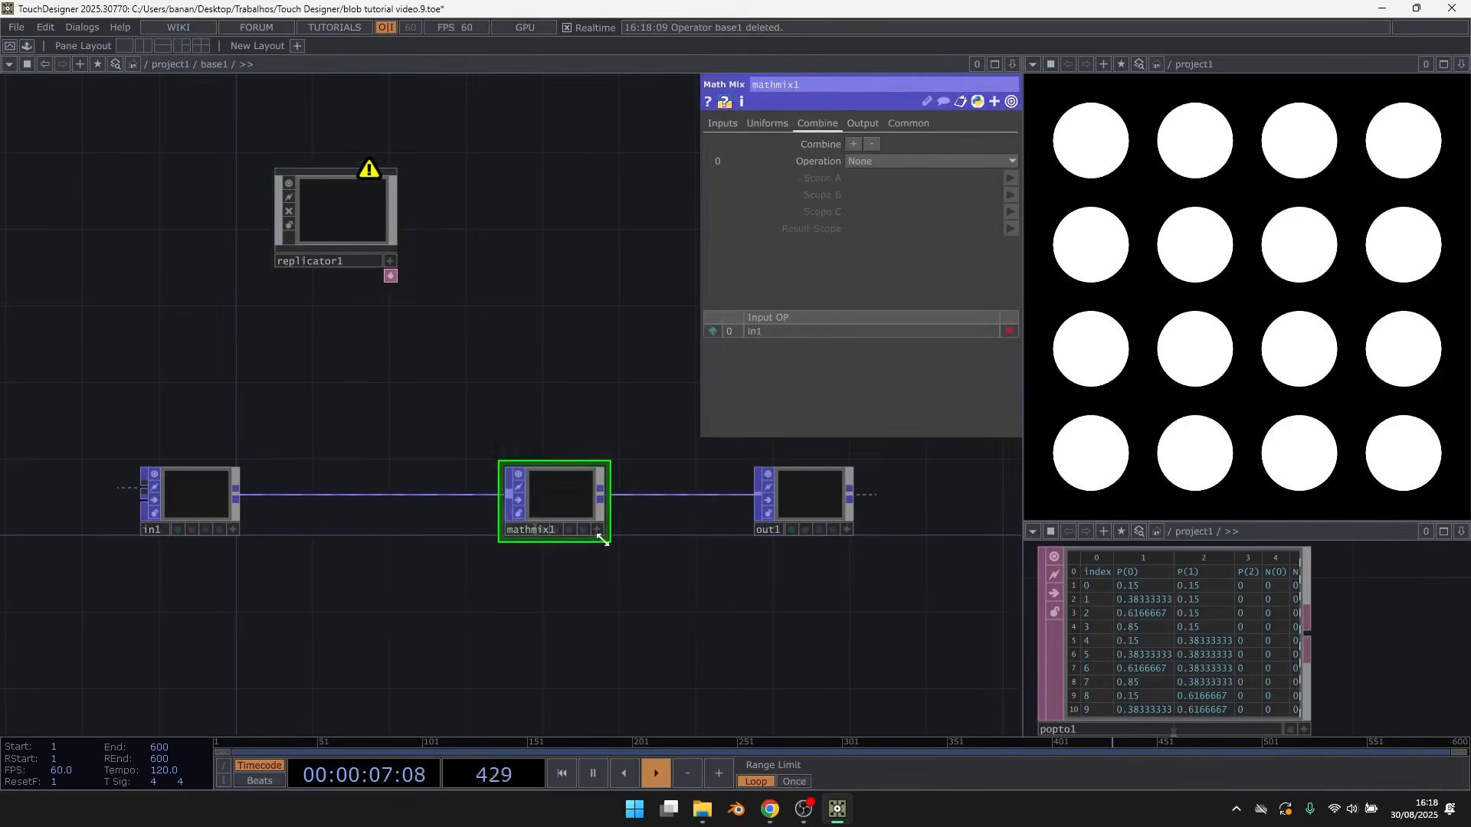
{"action": "right_click", "coordinate": [640, 450]}
{"action": "left_click", "coordinate": [701, 670]}
{"action": "left_click_drag", "start_coordinate": [568, 475], "coordinate": [530, 208]}
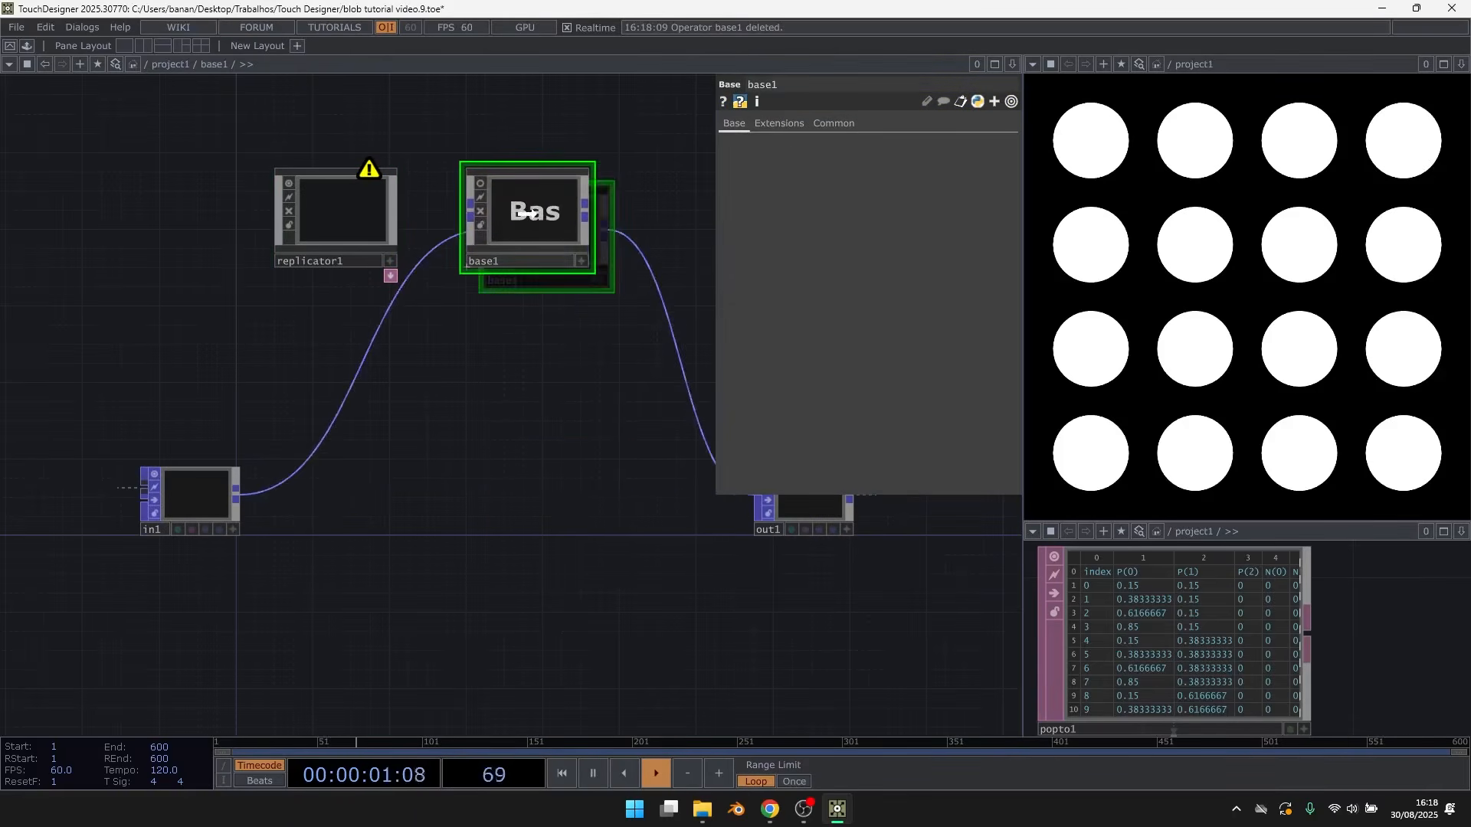
{"action": "left_click", "coordinate": [501, 261]}
{"action": "type", "text": "math1"}
{"action": "key", "text": "Return"}
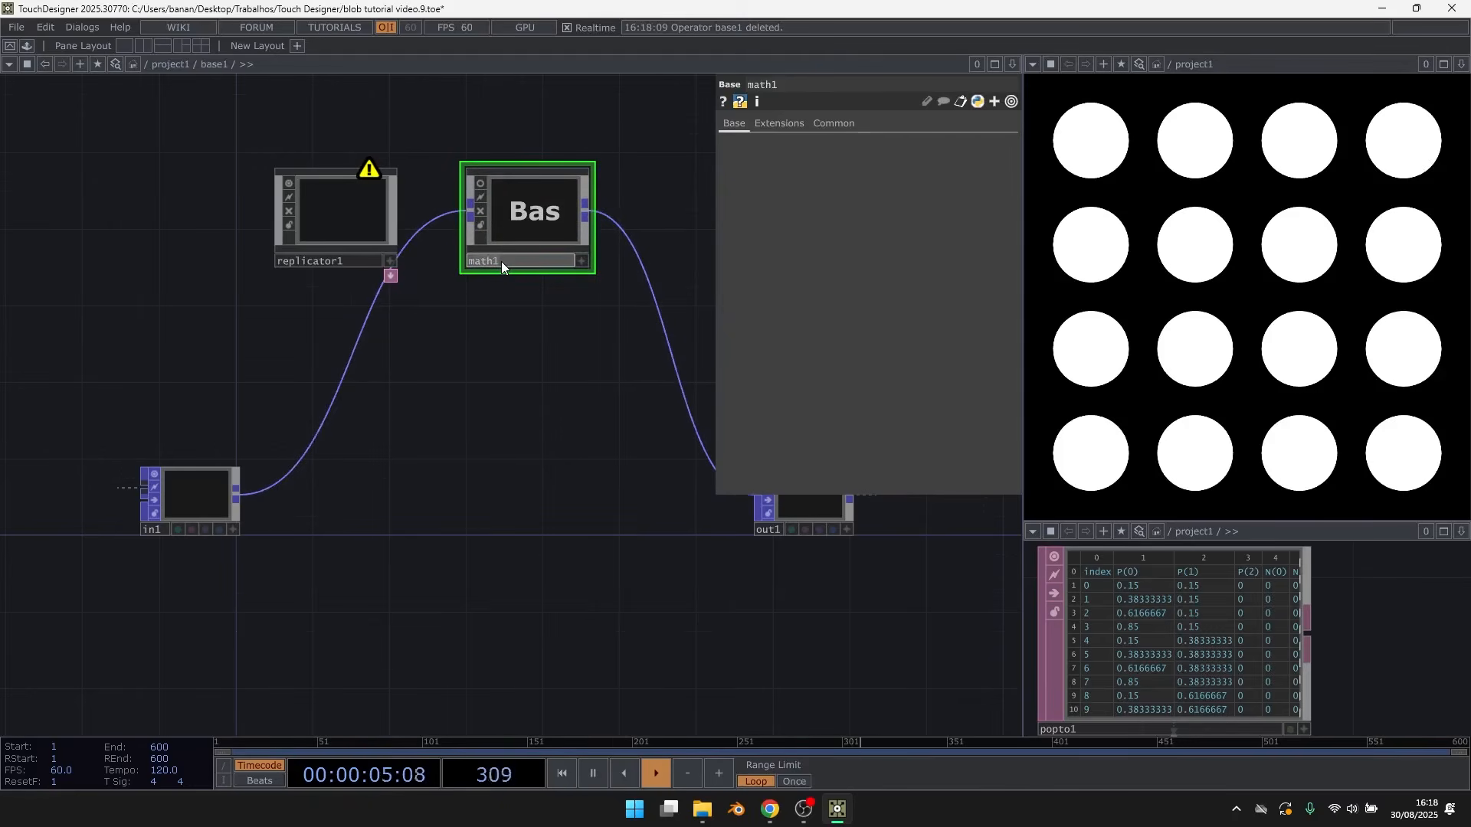
Rename the Base COMP beside the replicator to field1
{"action": "left_click", "coordinate": [501, 261]}
{"action": "type", "text": "field1"}
{"action": "key", "text": "Return"}
Set the replicator's Master Operator to field1 and its Operator Prefix to field
{"action": "left_click", "coordinate": [361, 217]}
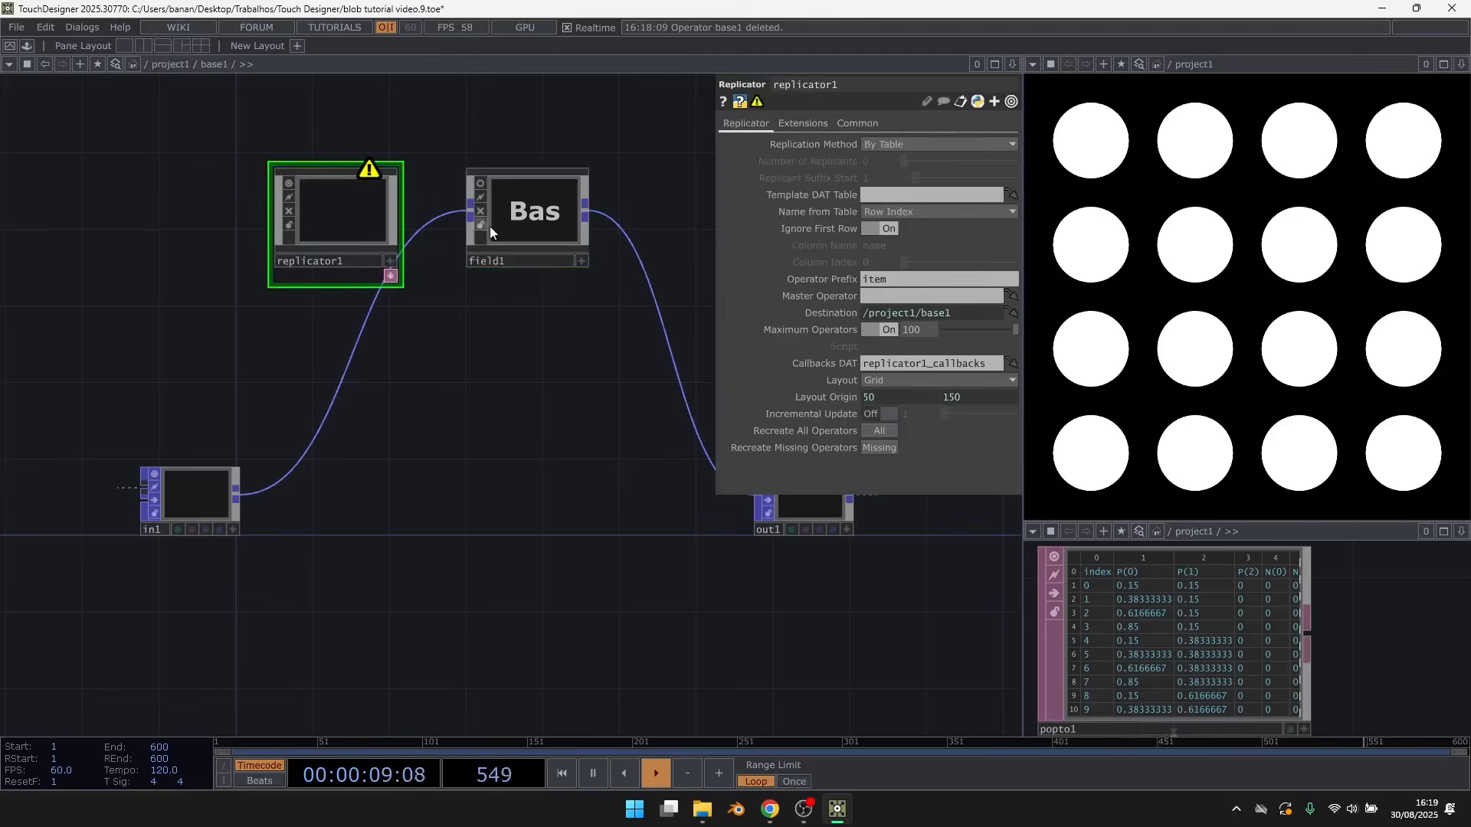
{"action": "left_click_drag", "start_coordinate": [542, 233], "coordinate": [918, 299]}
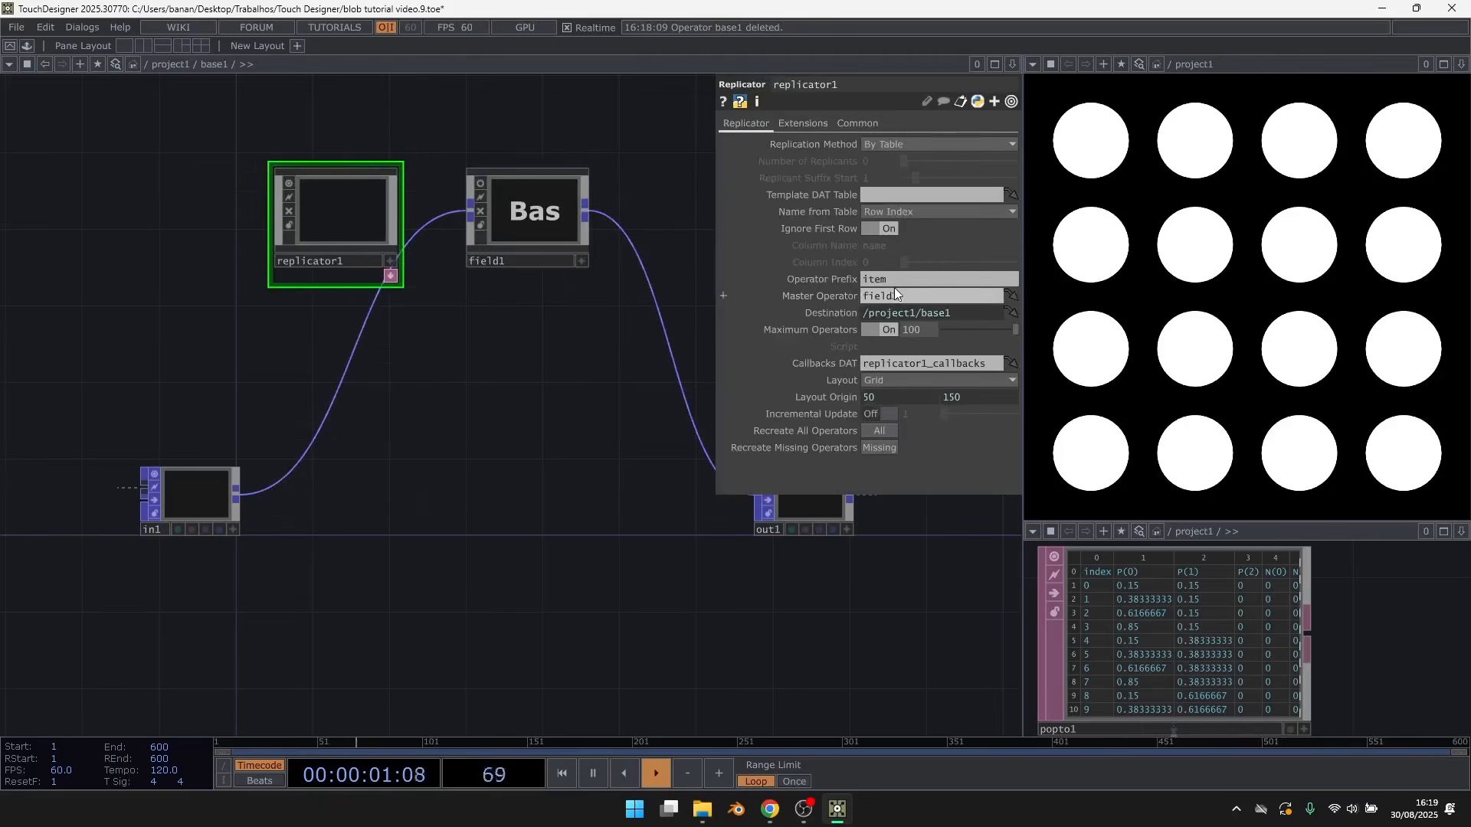
{"action": "left_click", "coordinate": [891, 283]}
{"action": "type", "text": "field"}
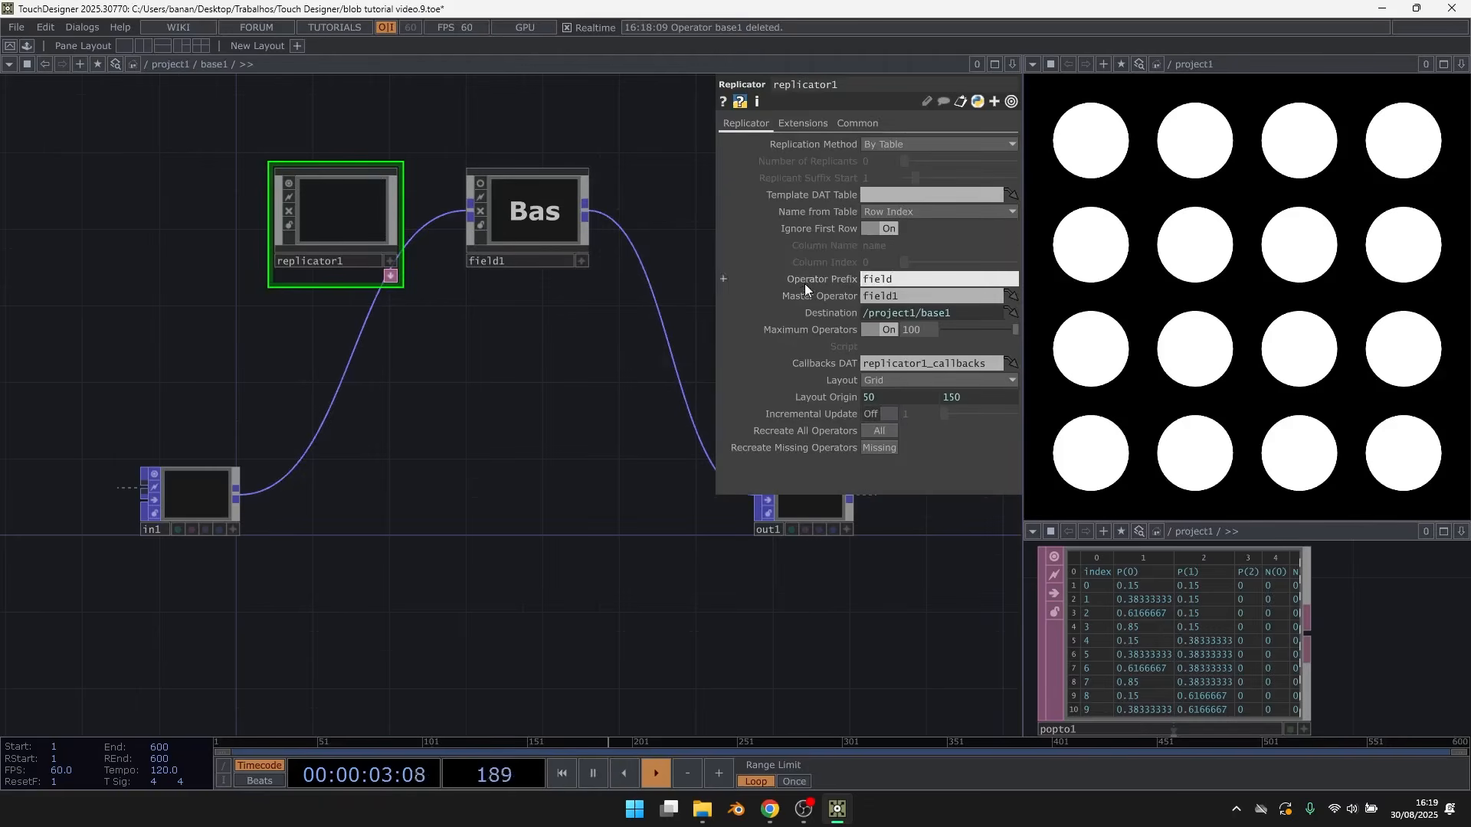
Set the replicator's Replication Method to By Number
{"action": "scroll", "coordinate": [1270, 649], "scroll_direction": "down", "scroll_amount": 5}
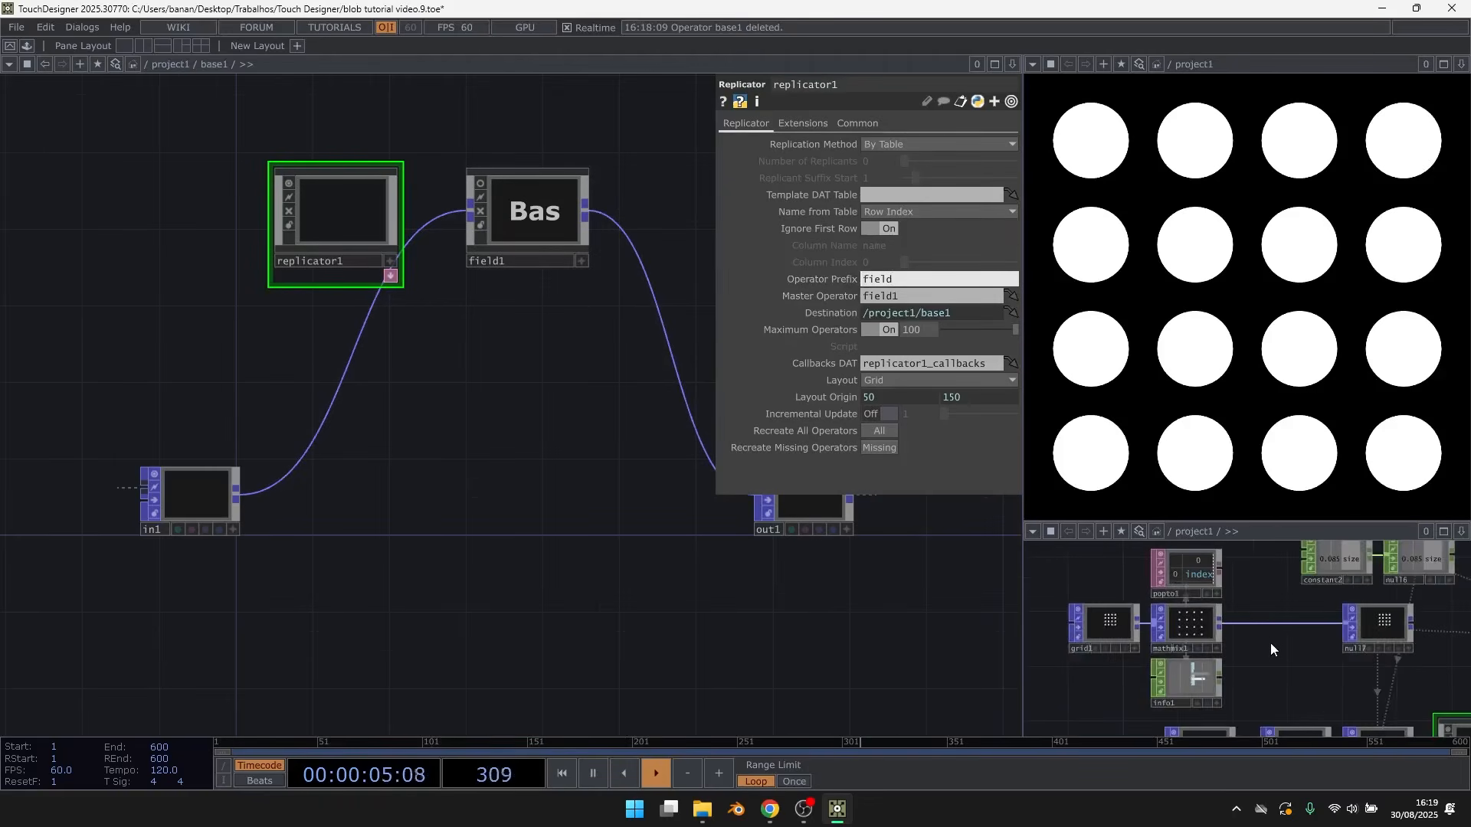
{"action": "left_click_drag", "start_coordinate": [1272, 667], "coordinate": [1252, 641]}
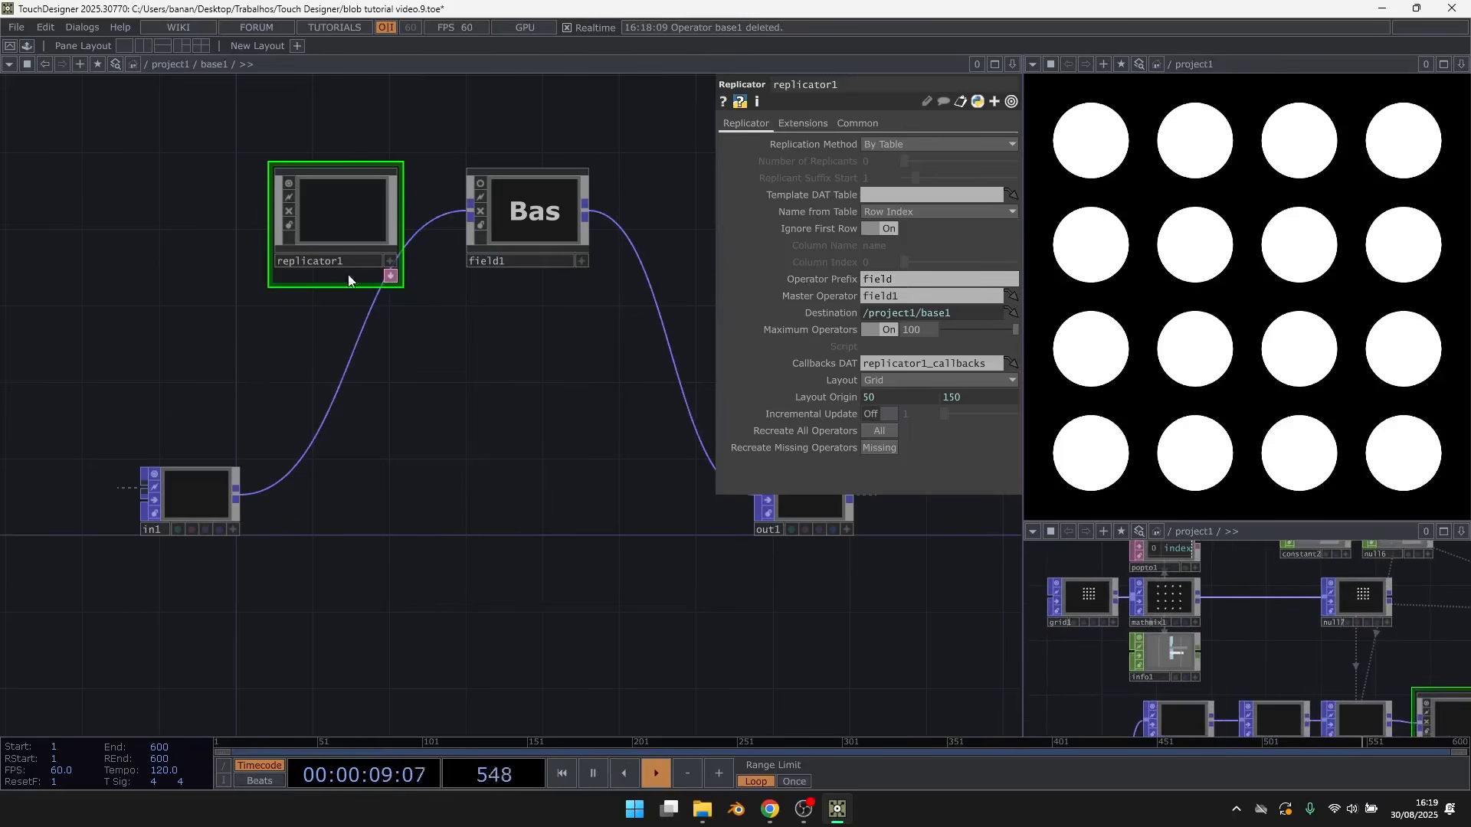
{"action": "left_click", "coordinate": [921, 143]}
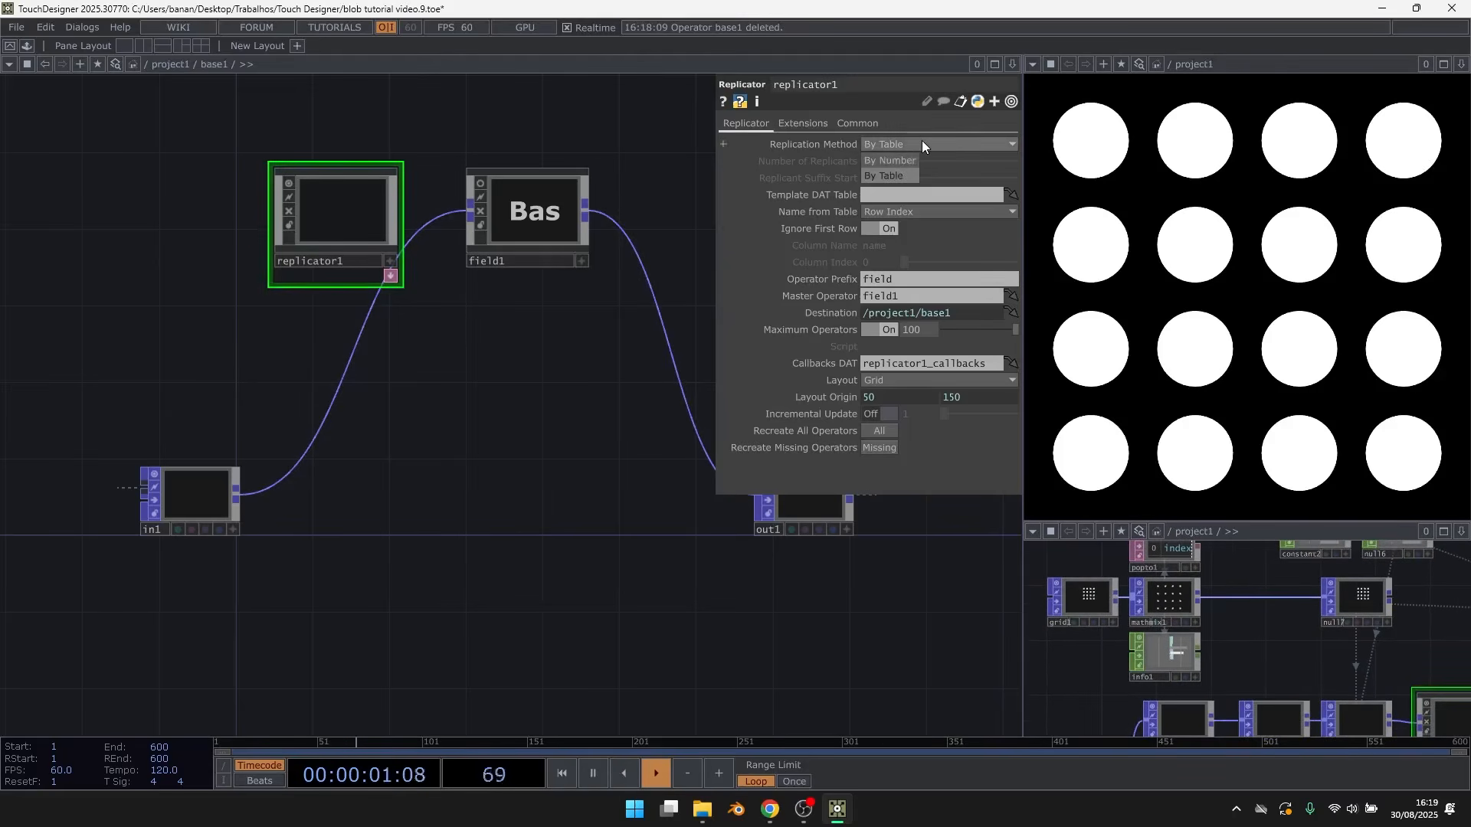
{"action": "left_click", "coordinate": [904, 161]}
Delete the info1 CHOP below the grid's mathmix1 in project1 and place a new Info CHOP there
{"action": "left_click", "coordinate": [1169, 648]}
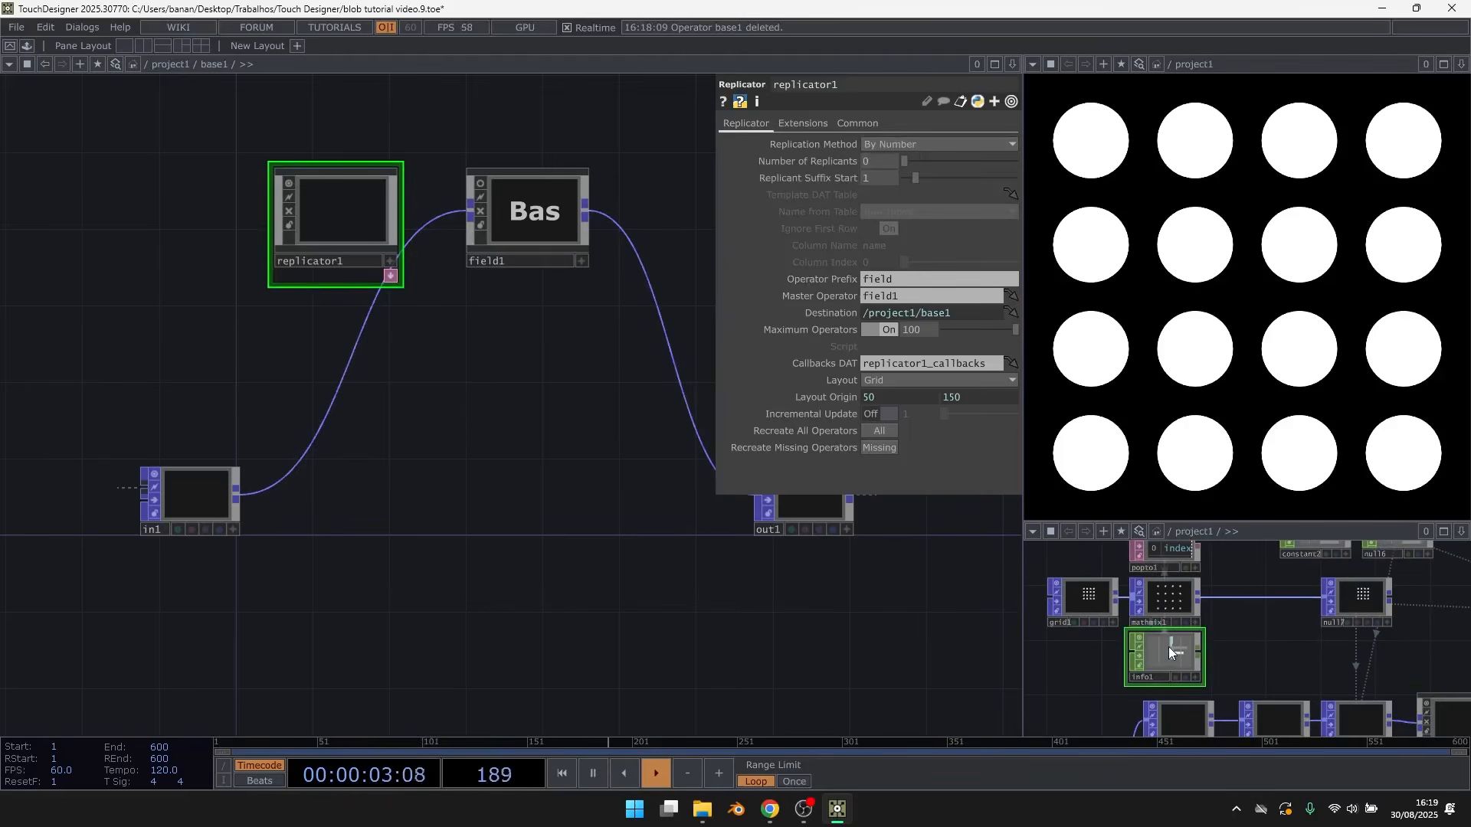
{"action": "key", "text": "Delete"}
{"action": "right_click", "coordinate": [1198, 595]}
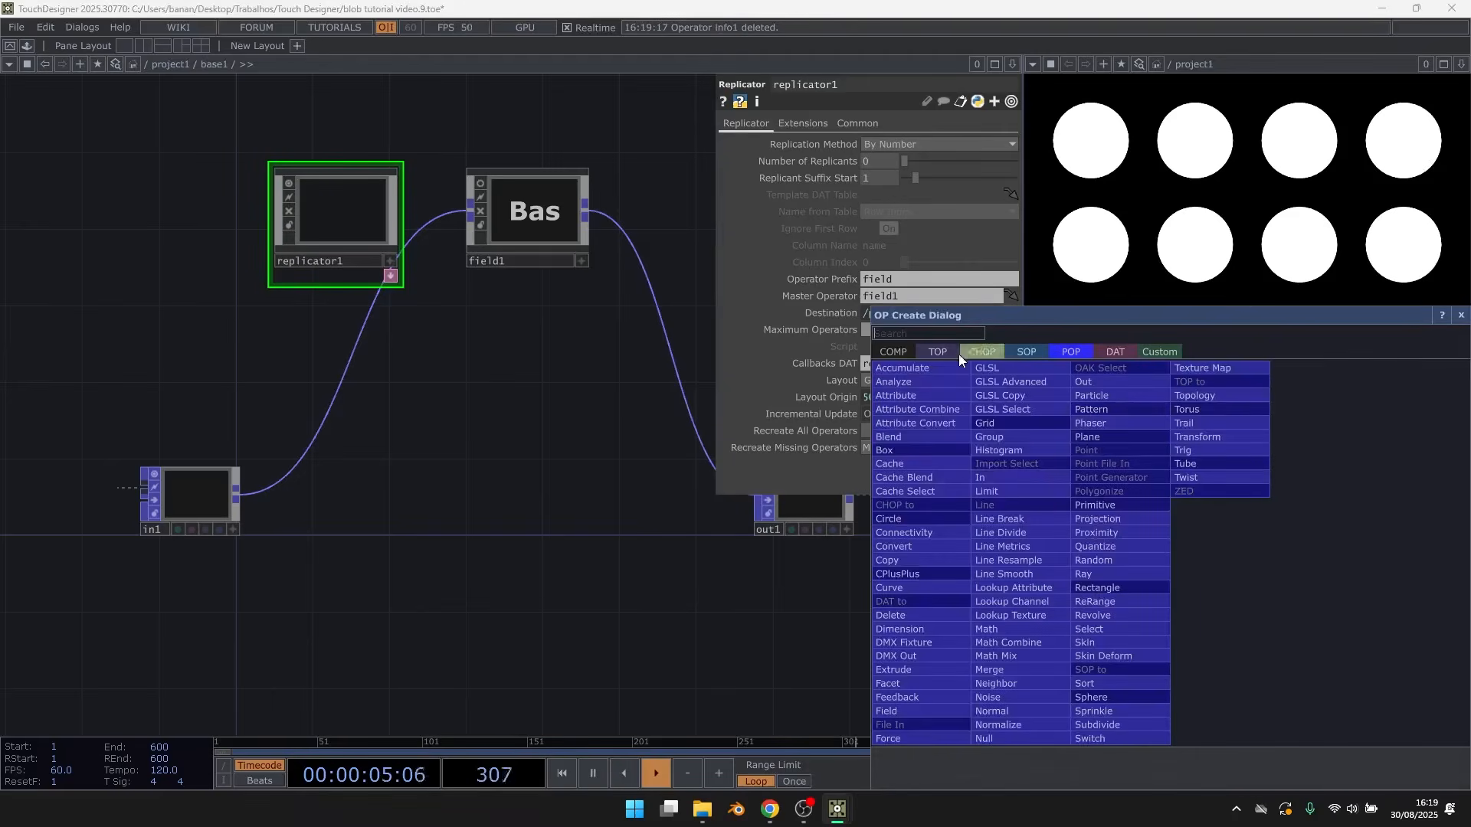
{"action": "left_click", "coordinate": [983, 353]}
{"action": "left_click", "coordinate": [919, 368]}
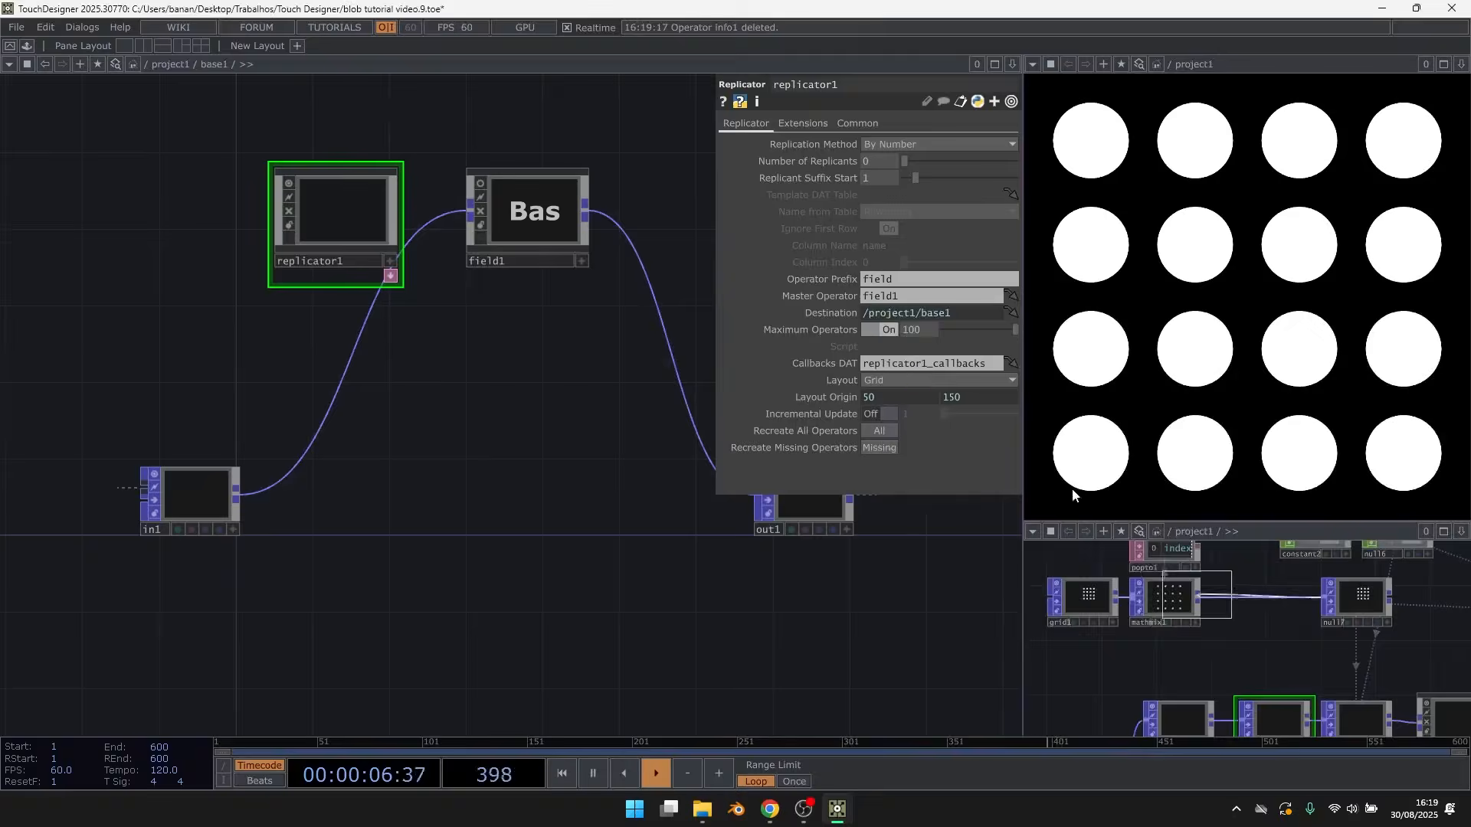
{"action": "left_click", "coordinate": [1173, 655]}
Link the replicator's Number of Replicants to the num_points channel of info1
{"action": "scroll", "coordinate": [1229, 633], "scroll_direction": "up", "scroll_amount": 5}
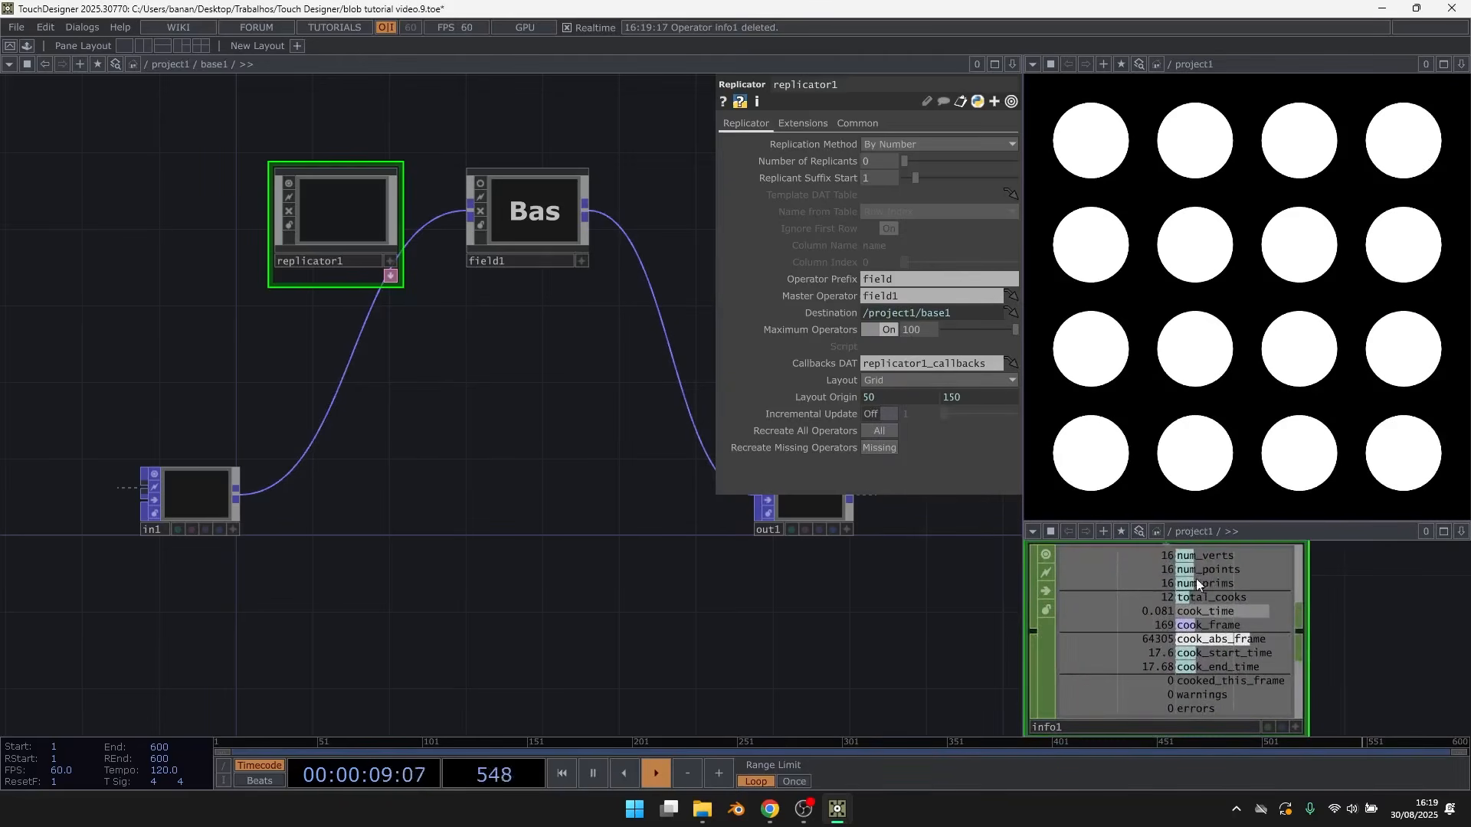
{"action": "right_click", "coordinate": [1194, 573]}
{"action": "left_click", "coordinate": [1218, 568]}
{"action": "left_click_drag", "start_coordinate": [1229, 490], "coordinate": [881, 163]}
{"action": "left_click", "coordinate": [886, 169]}
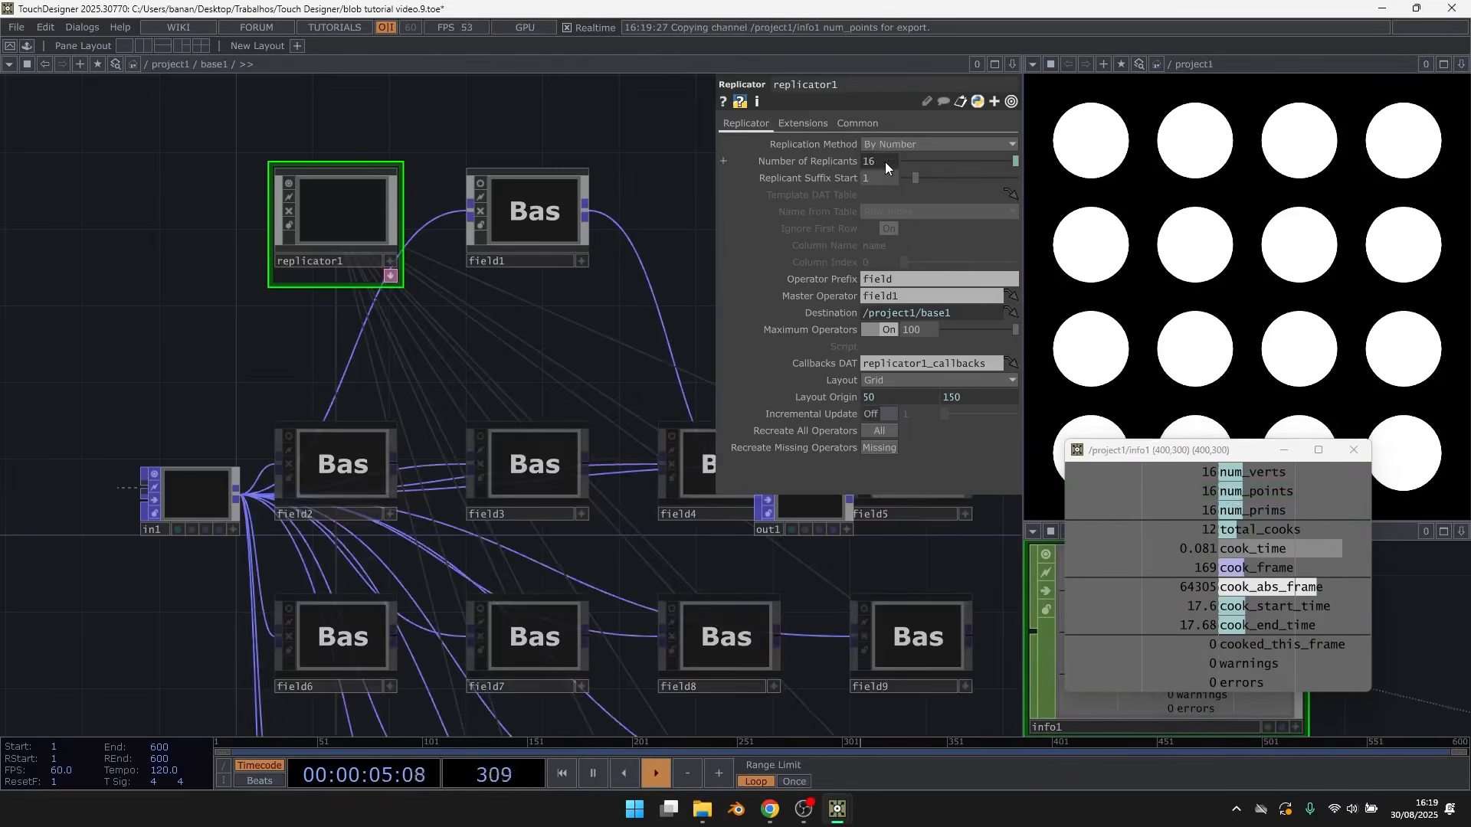
{"action": "left_click", "coordinate": [1354, 450]}
Enter the field1 Base COMP, the master of the replicated components
{"action": "left_click_drag", "start_coordinate": [567, 342], "coordinate": [391, 327]}
{"action": "scroll", "coordinate": [338, 459], "scroll_direction": "down", "scroll_amount": 4}
{"action": "scroll", "coordinate": [337, 459], "scroll_direction": "down", "scroll_amount": 2}
{"action": "left_click_drag", "start_coordinate": [485, 483], "coordinate": [649, 484]}
{"action": "scroll", "coordinate": [315, 404], "scroll_direction": "up", "scroll_amount": 5}
{"action": "left_click_drag", "start_coordinate": [371, 409], "coordinate": [381, 368]}
{"action": "left_click", "coordinate": [463, 274]}
{"action": "double_click", "coordinate": [463, 275]}
{"action": "left_click_drag", "start_coordinate": [325, 269], "coordinate": [520, 284]}
{"action": "scroll", "coordinate": [420, 278], "scroll_direction": "up", "scroll_amount": 3}
Add a vector uniform named Fpos with type float3 to mathmix1 inside field1
{"action": "left_click", "coordinate": [775, 117]}
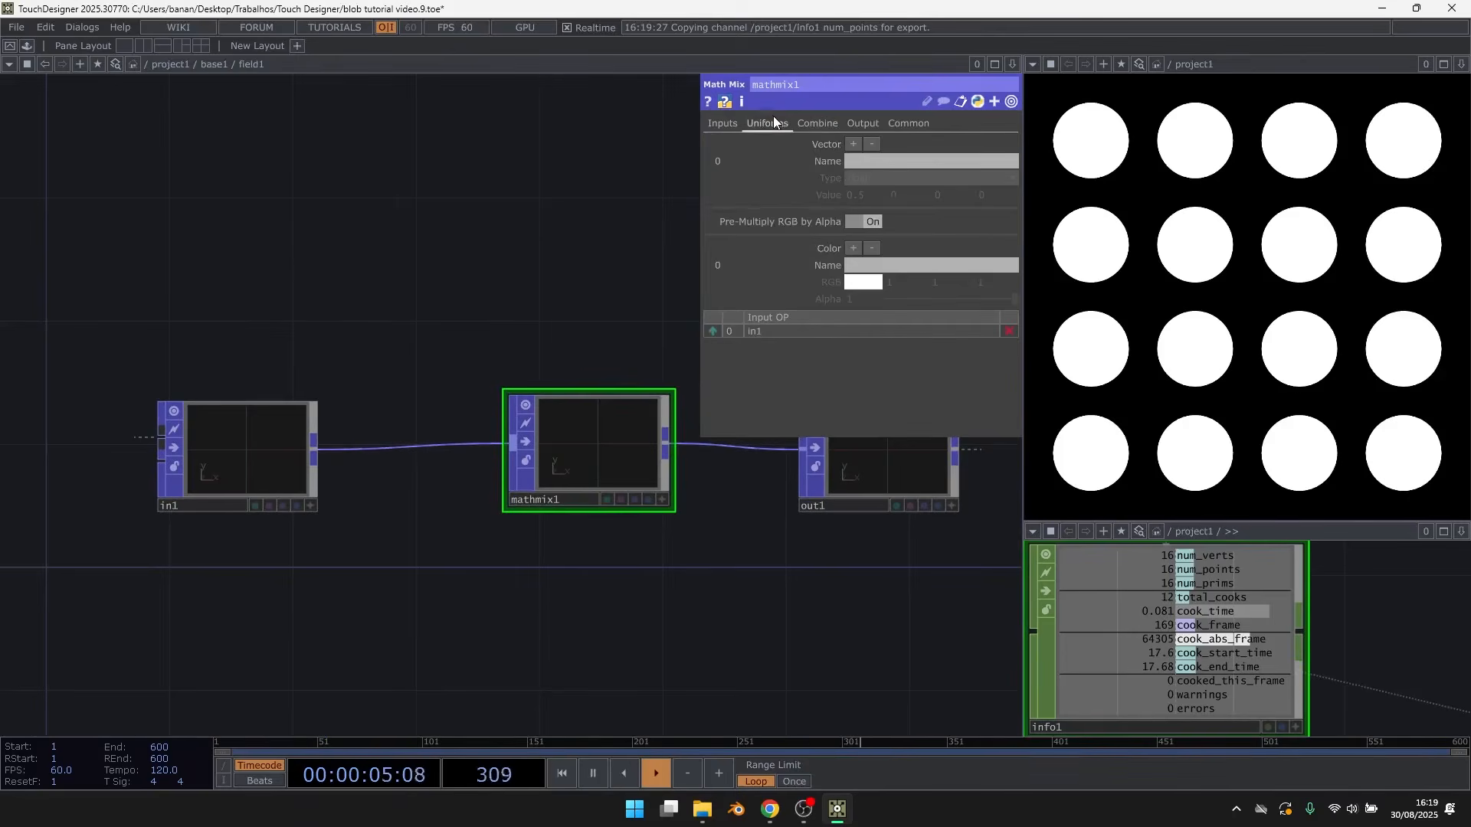
{"action": "left_click", "coordinate": [863, 158]}
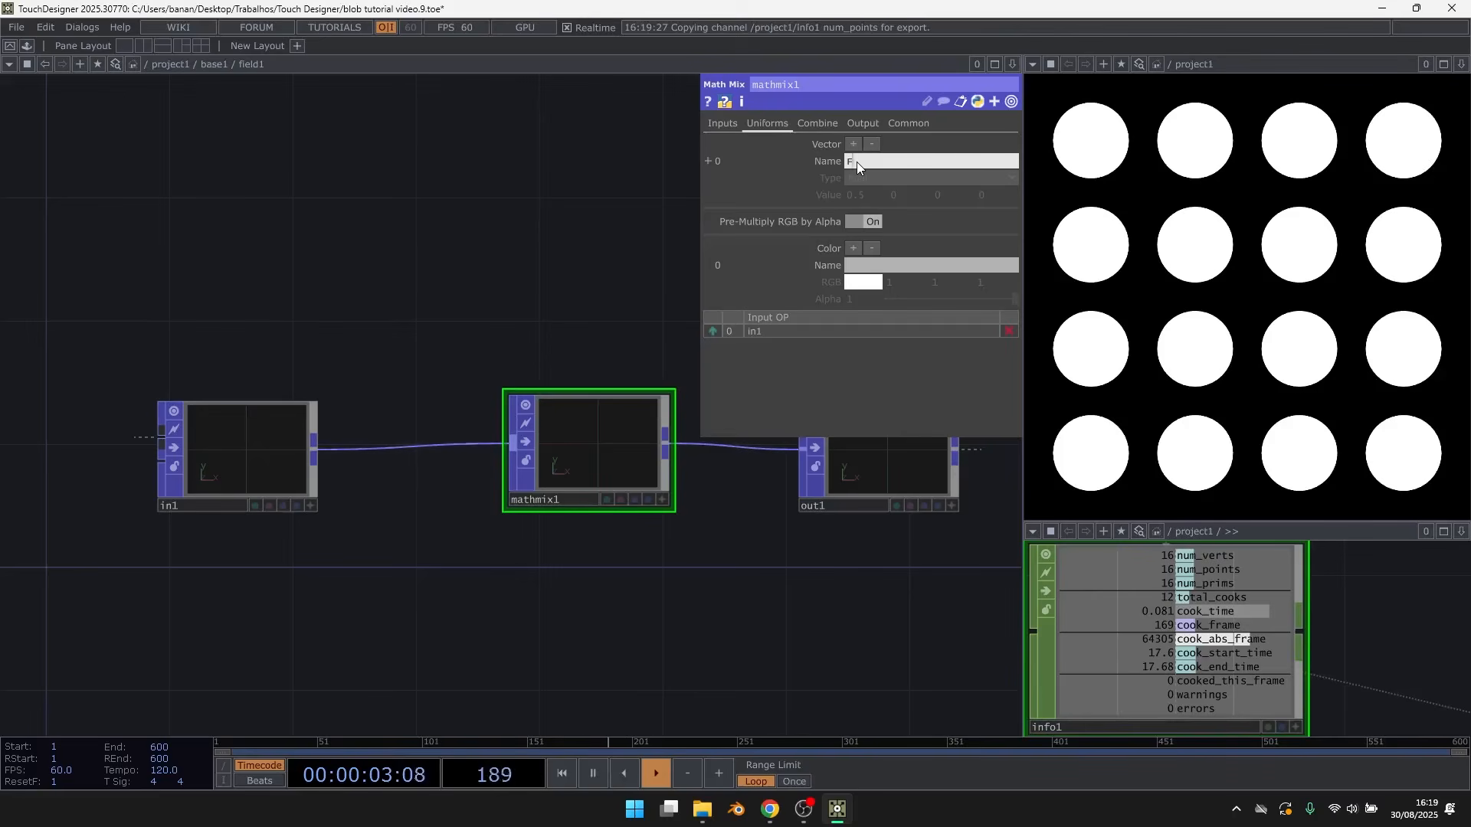
{"action": "key", "text": "Return"}
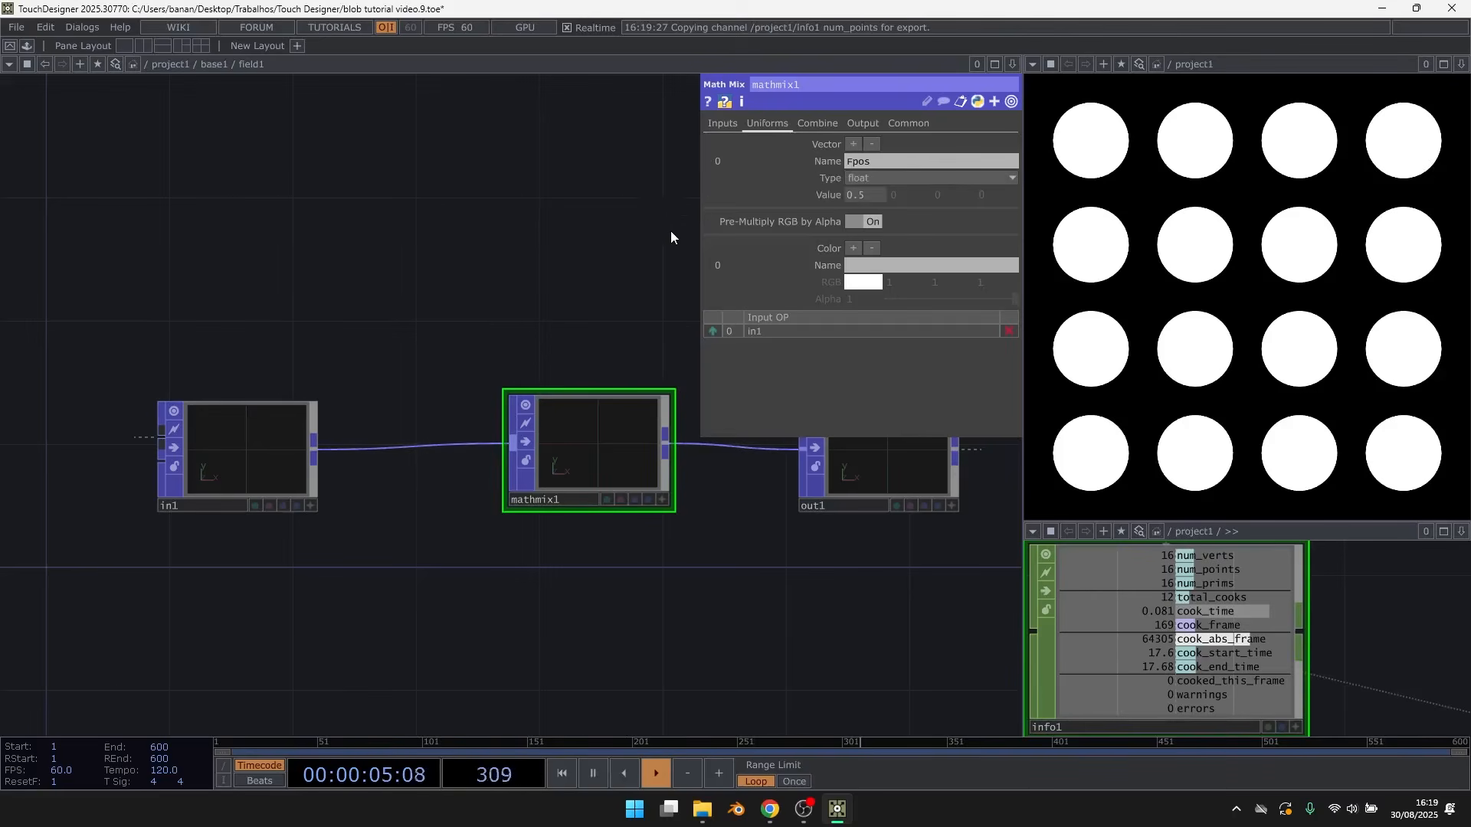
{"action": "left_click", "coordinate": [916, 178]}
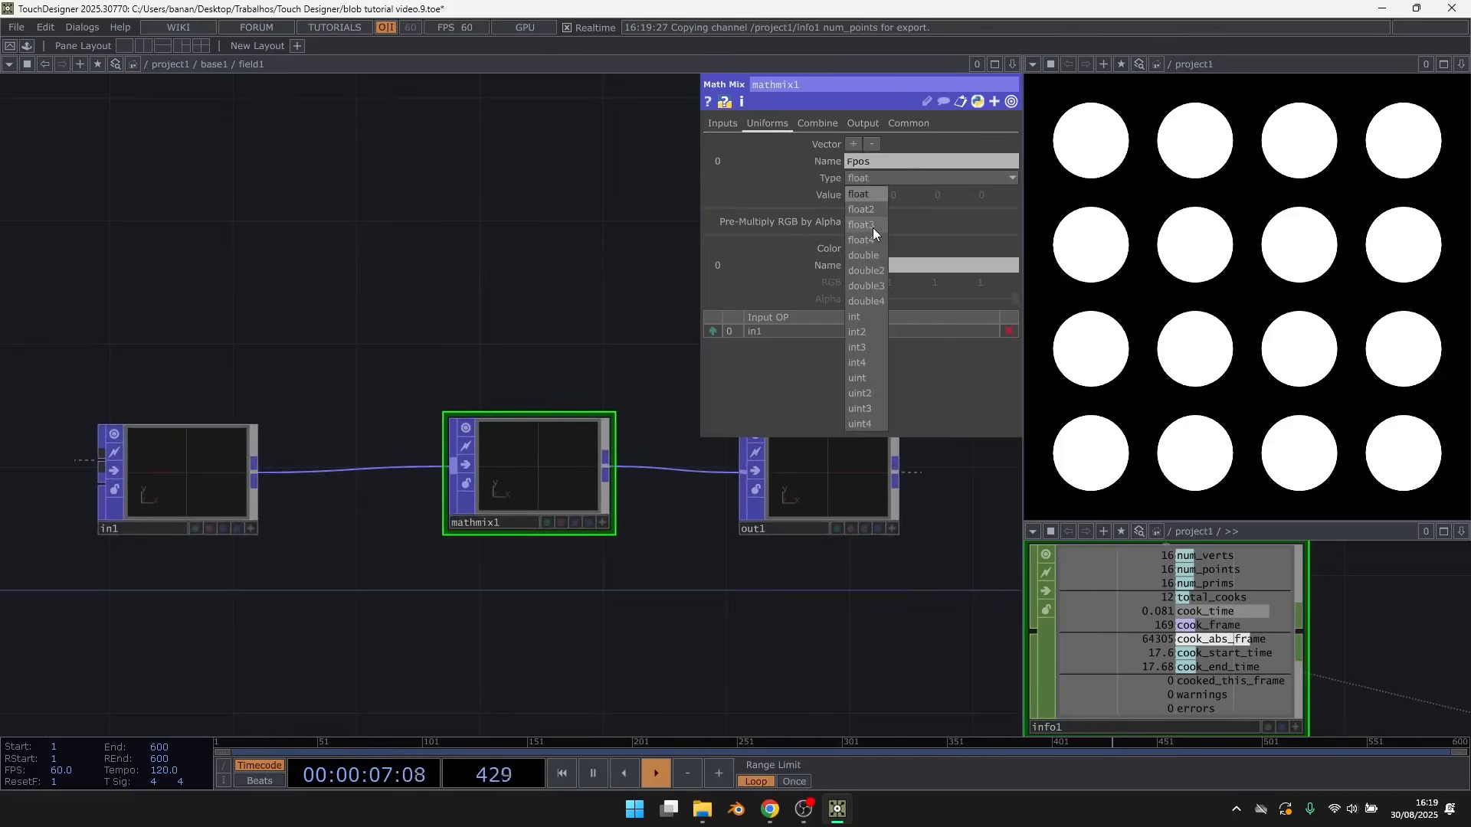
{"action": "left_click", "coordinate": [872, 228]}
Examine the popto1 point table and the numbered field replicants in base1, and return inside field1
{"action": "scroll", "coordinate": [1331, 612], "scroll_direction": "down", "scroll_amount": 5}
{"action": "left_click_drag", "start_coordinate": [1334, 612], "coordinate": [1327, 664]}
{"action": "scroll", "coordinate": [1226, 608], "scroll_direction": "up", "scroll_amount": 6}
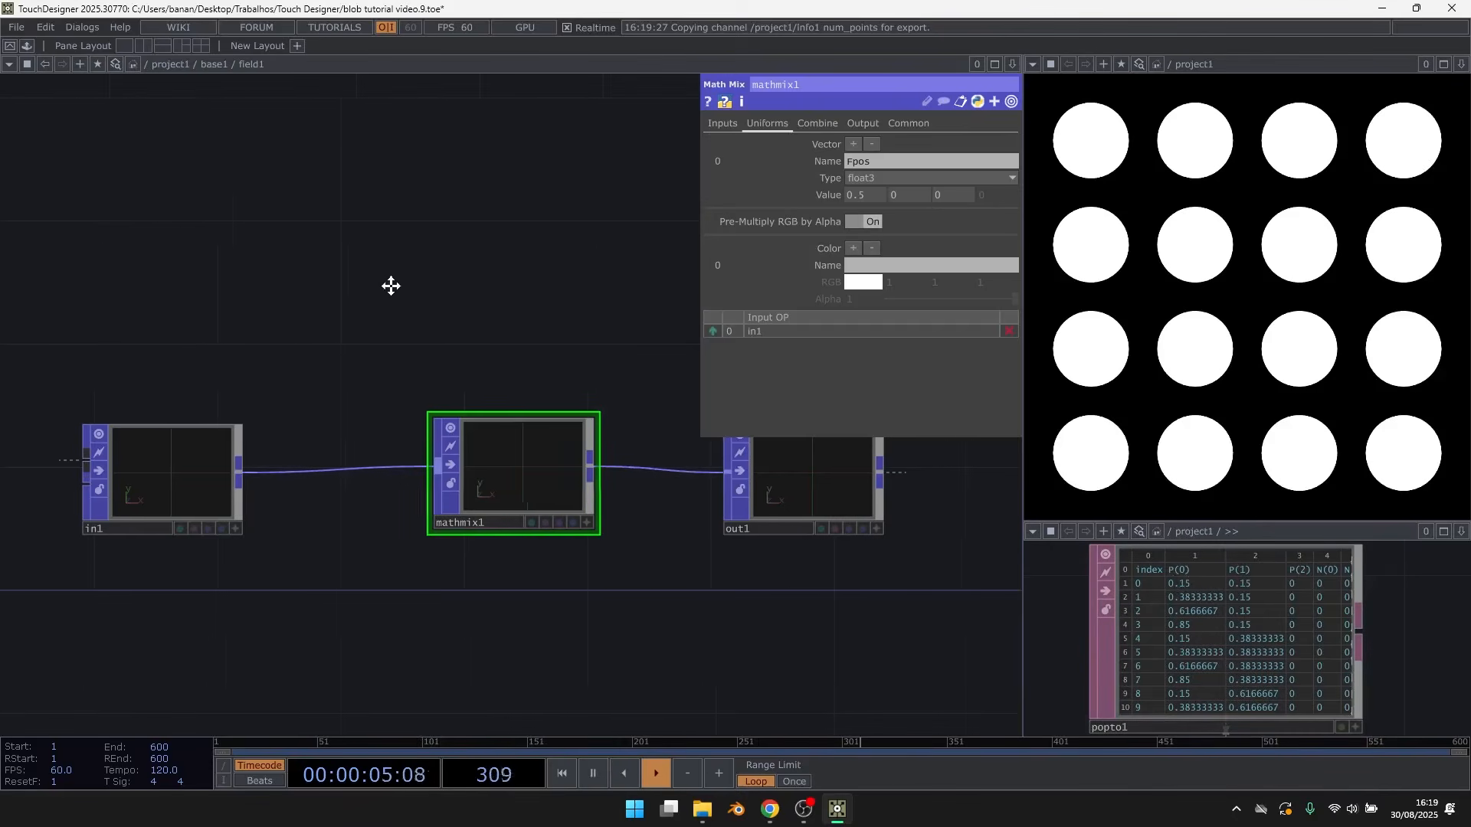
{"action": "key", "text": "u"}
{"action": "left_click_drag", "start_coordinate": [522, 435], "coordinate": [486, 308]}
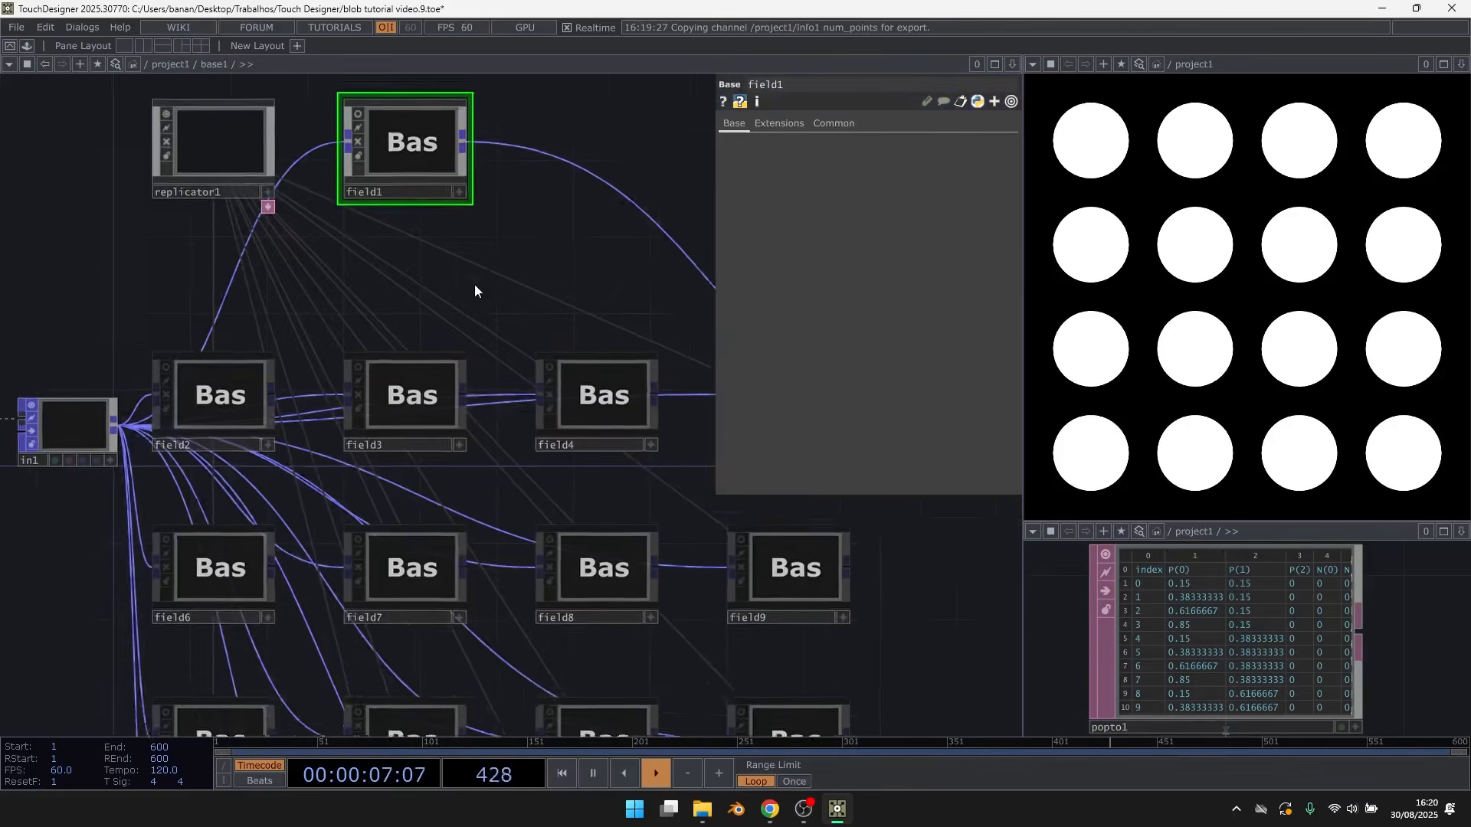
{"action": "scroll", "coordinate": [429, 179], "scroll_direction": "down", "scroll_amount": 3}
{"action": "scroll", "coordinate": [412, 180], "scroll_direction": "up", "scroll_amount": 3}
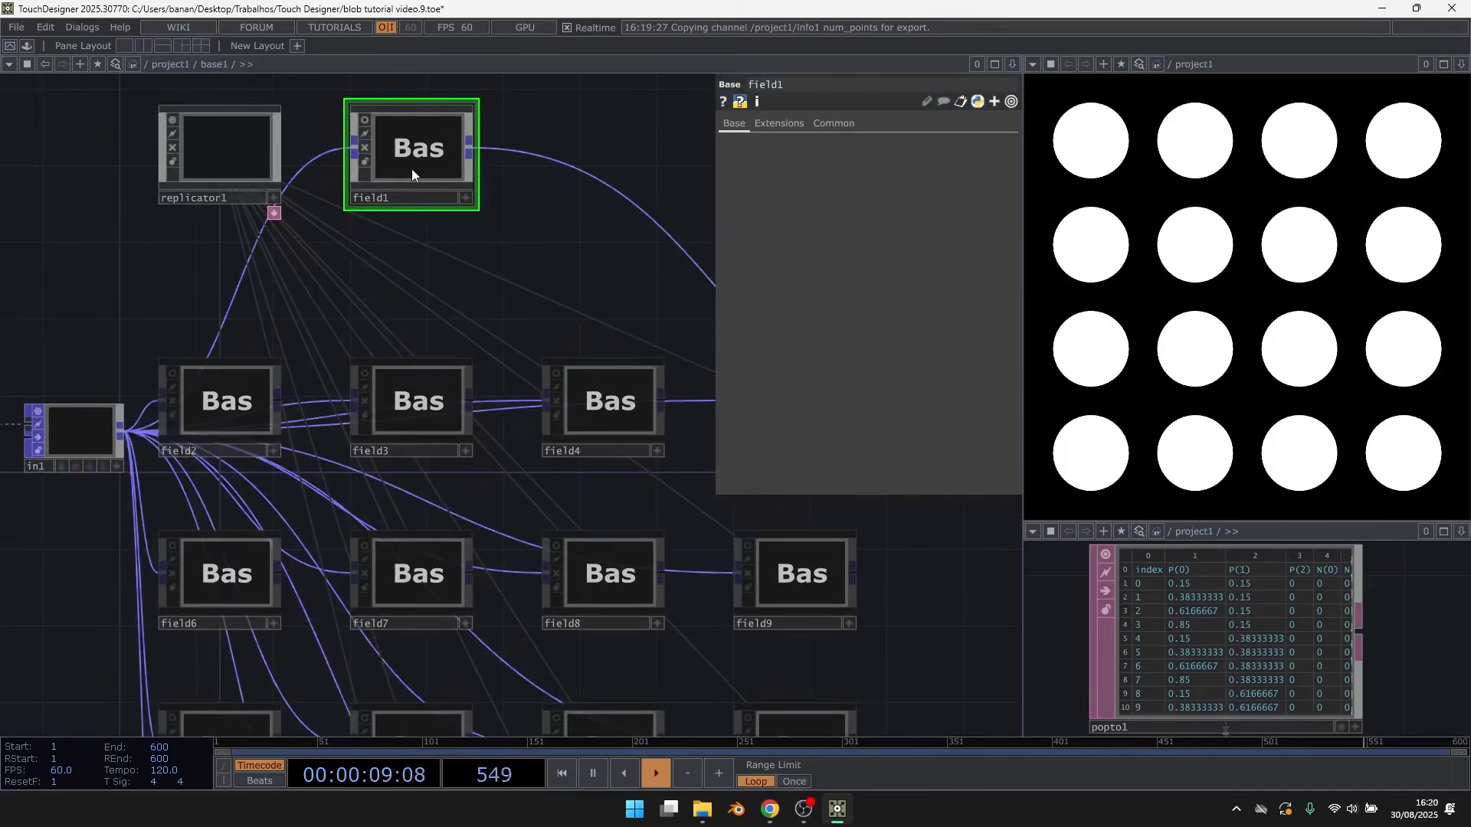
{"action": "left_click_drag", "start_coordinate": [438, 328], "coordinate": [440, 299]}
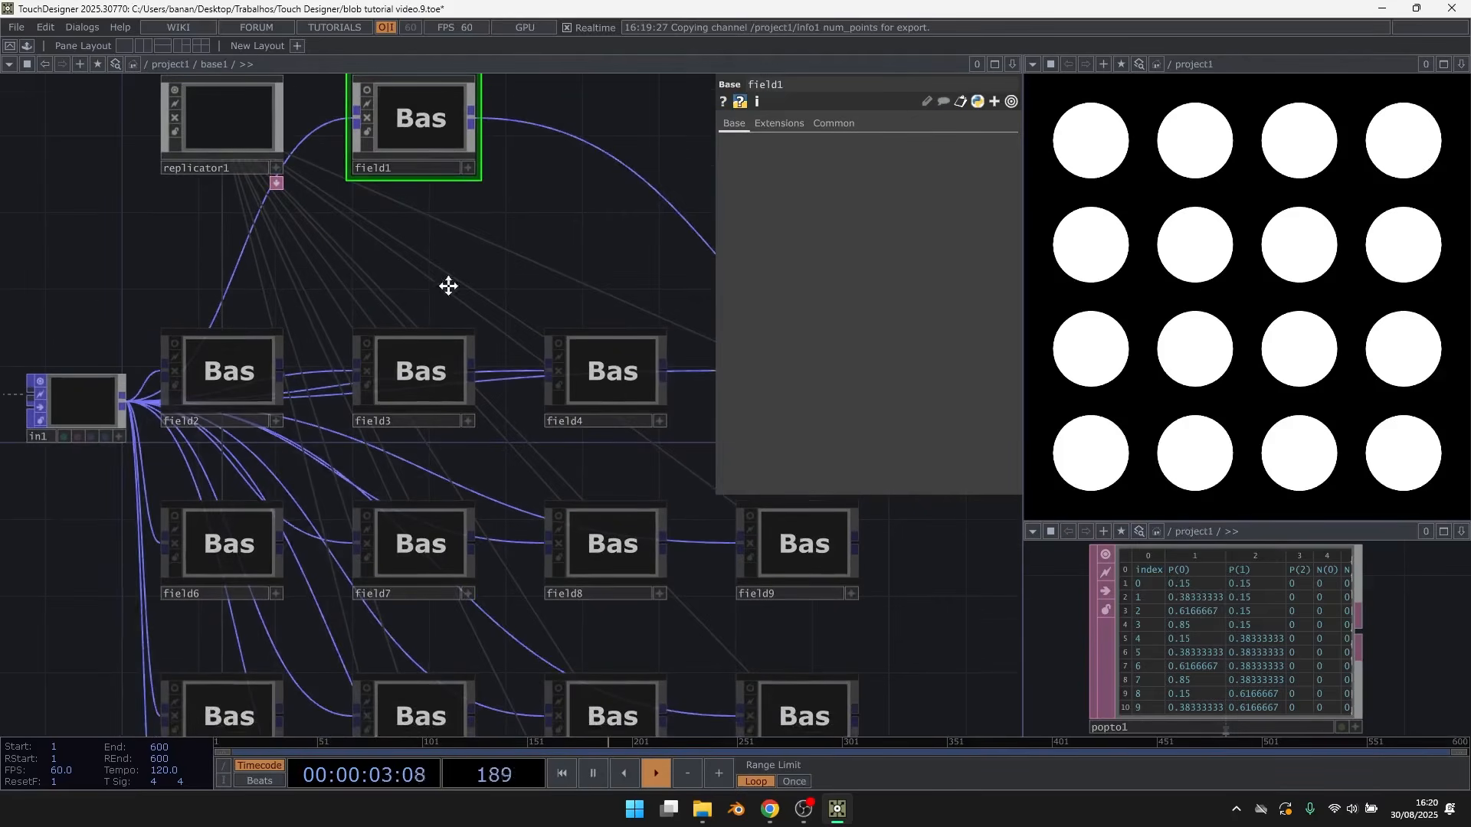
{"action": "left_click_drag", "start_coordinate": [430, 248], "coordinate": [490, 358]}
{"action": "scroll", "coordinate": [484, 230], "scroll_direction": "up", "scroll_amount": 5}
Reference the popto1 table in the first Fpos value as parent(3).op('popto1')
{"action": "left_click_drag", "start_coordinate": [1175, 586], "coordinate": [869, 195]}
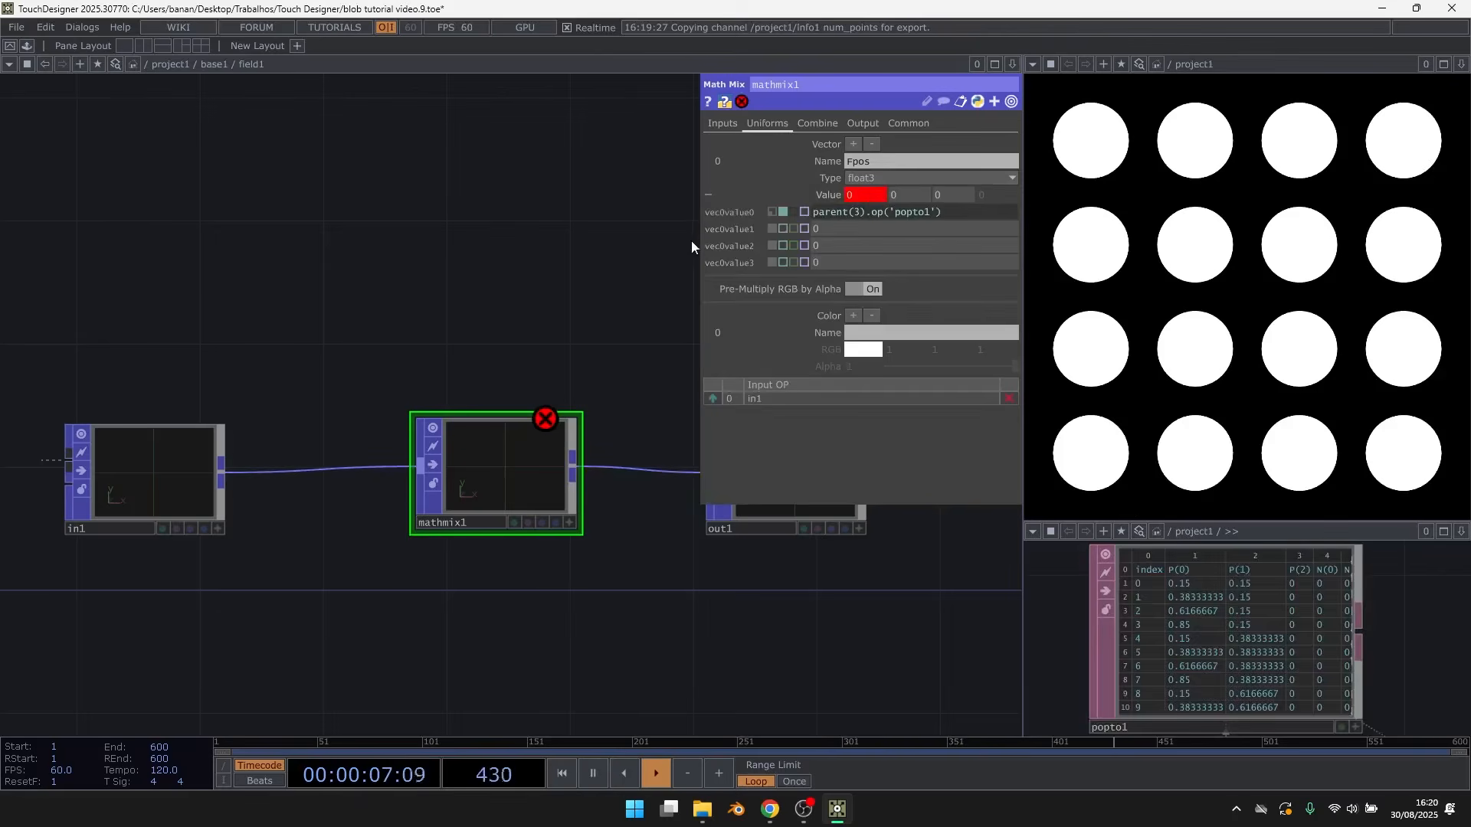
{"action": "left_click_drag", "start_coordinate": [696, 249], "coordinate": [552, 272]}
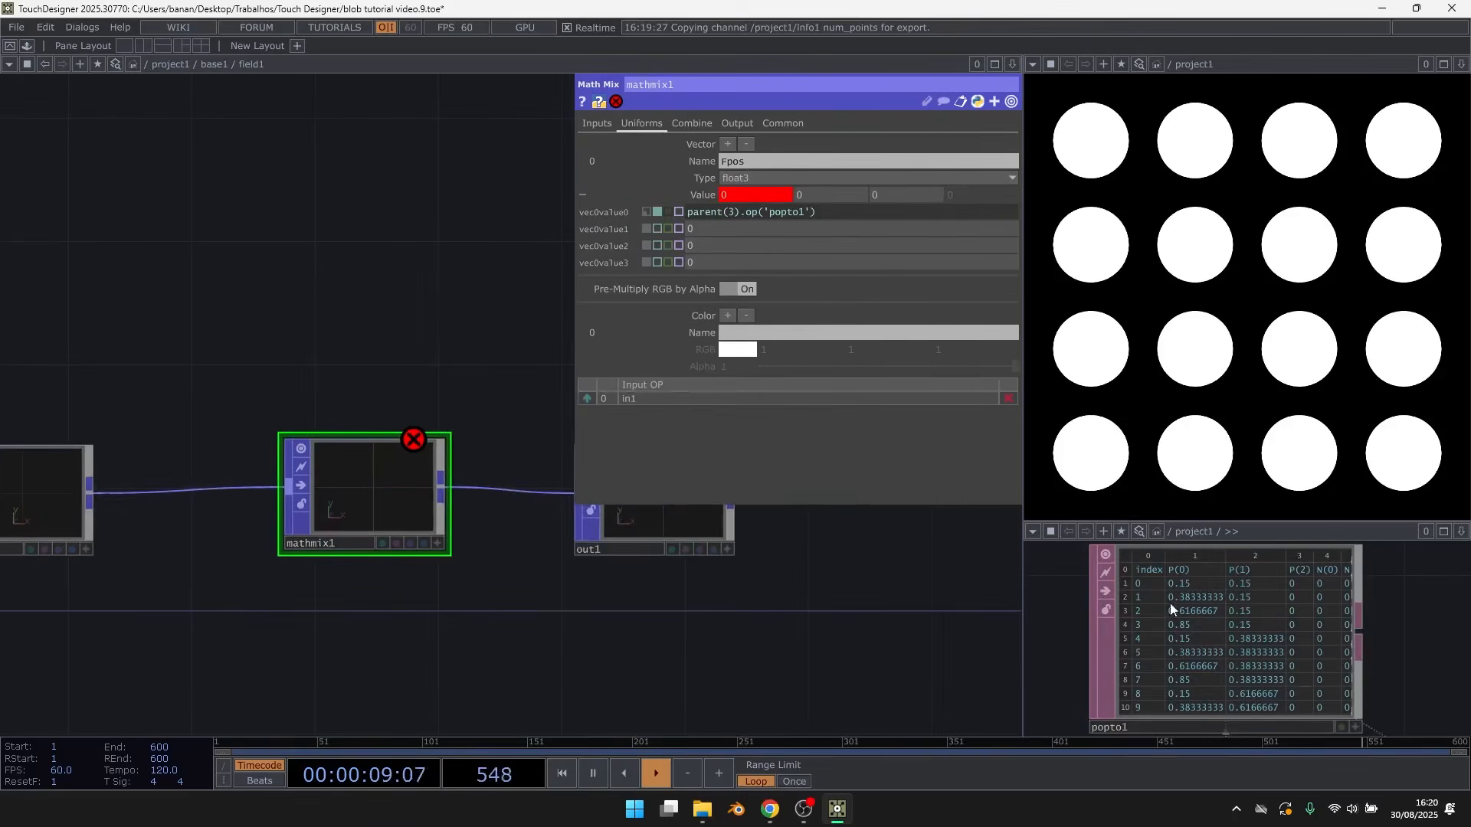
{"action": "scroll", "coordinate": [1184, 579], "scroll_direction": "up", "scroll_amount": 3}
{"action": "scroll", "coordinate": [1155, 591], "scroll_direction": "down", "scroll_amount": 3}
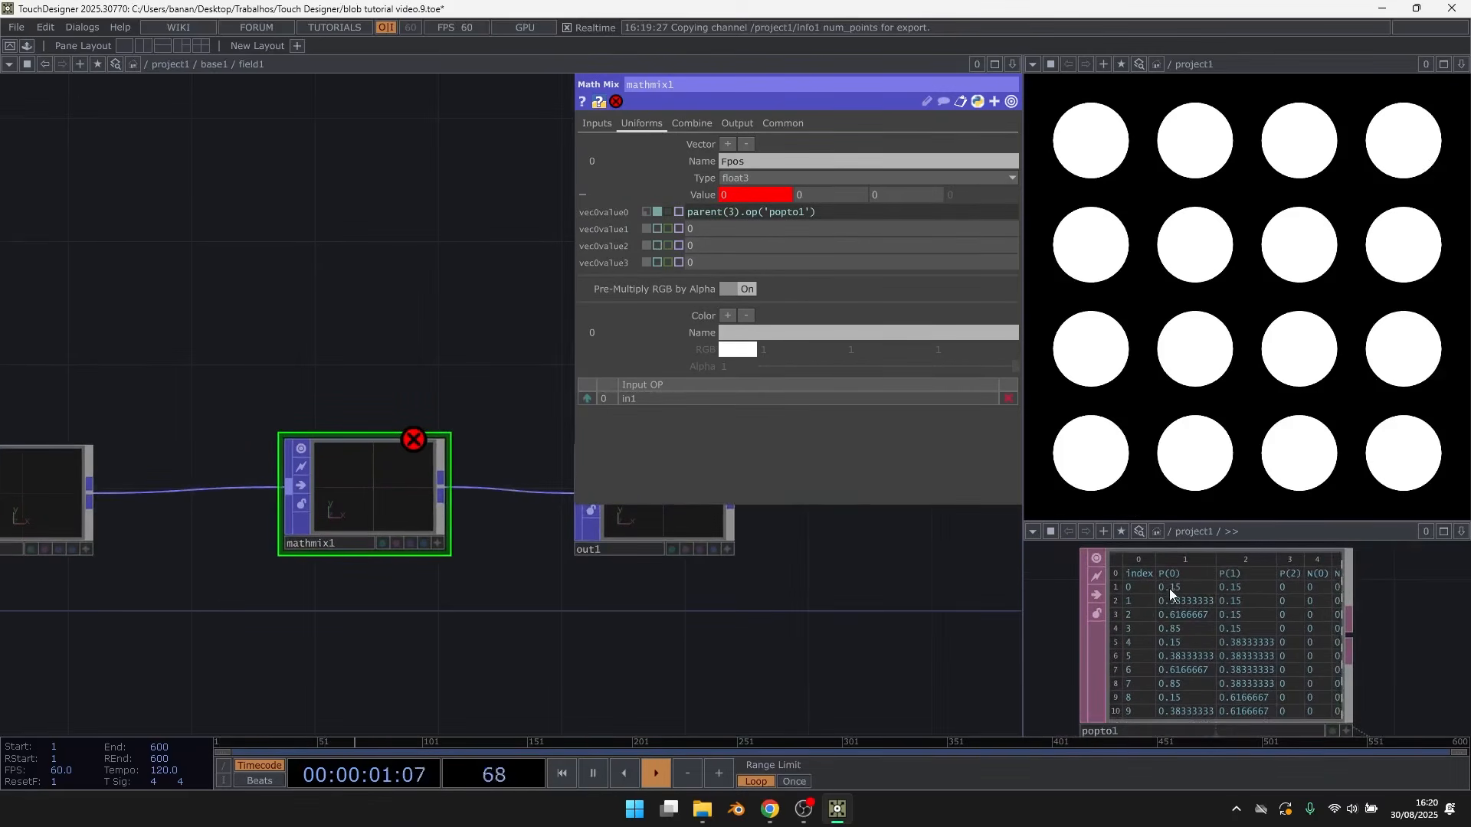
Index the popto1 reference in the first Fpos value with str(parent().digits)
{"action": "left_click", "coordinate": [859, 212]}
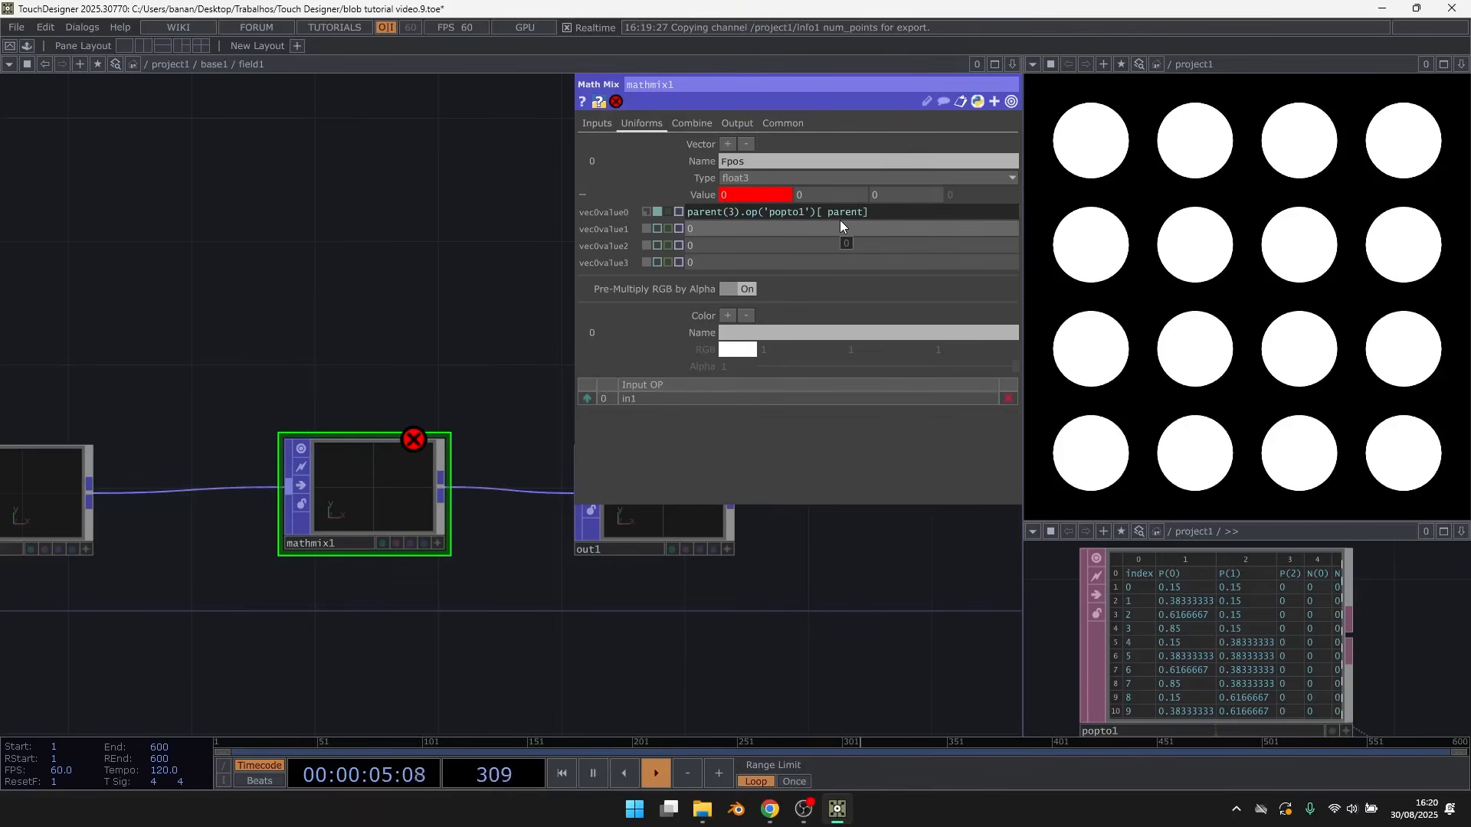
{"action": "type", "text": ".digits)"}
{"action": "left_click", "coordinate": [827, 212]}
{"action": "type", "text": "(str"}
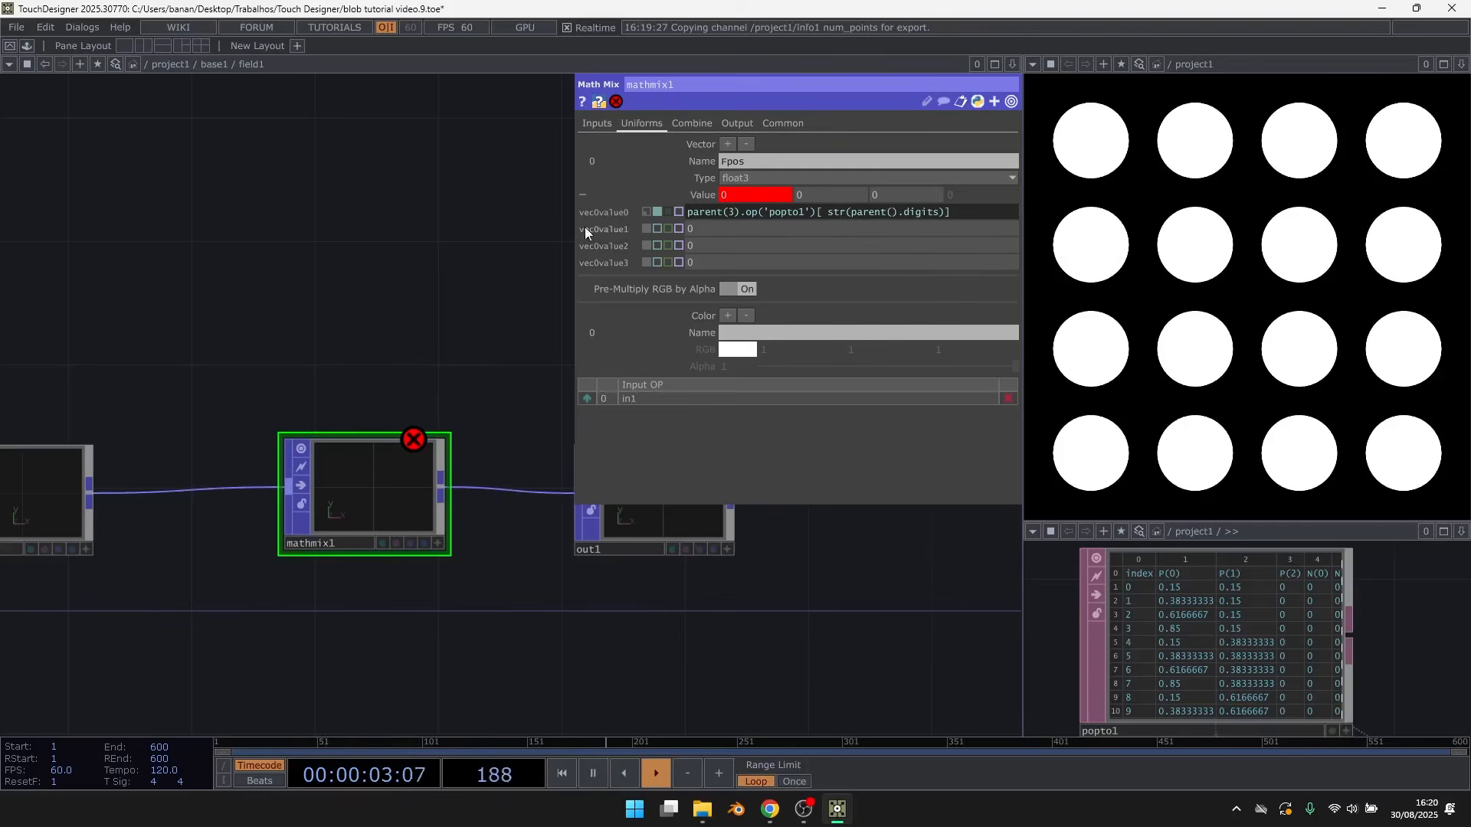
Rewrite the index of the first Fpos expression as string concatenation: [" + str(parent().digits) + ",1]"
{"action": "left_click_drag", "start_coordinate": [581, 227], "coordinate": [473, 317]}
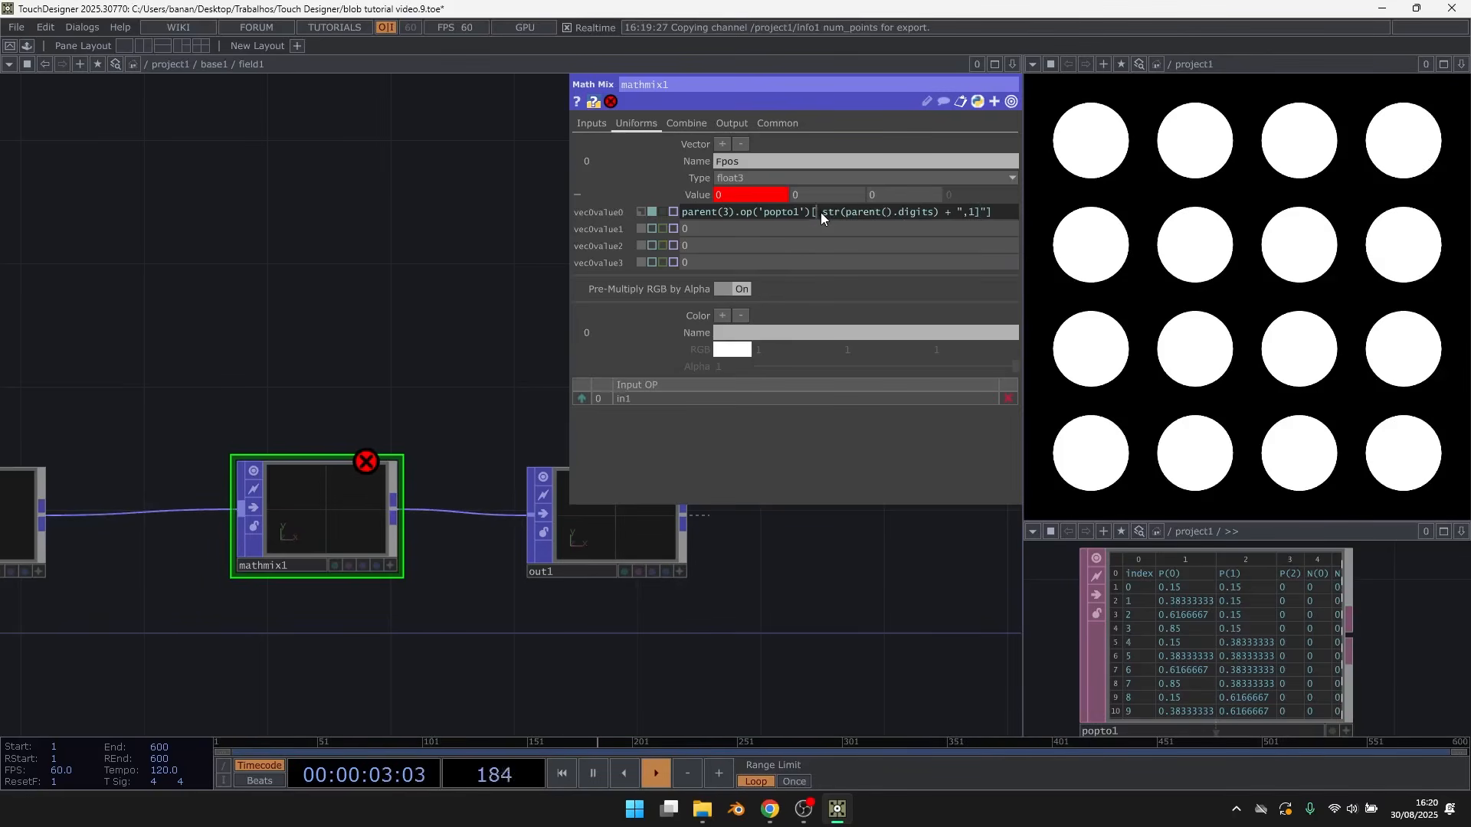
{"action": "type", "text": "\" p+"}
{"action": "key", "text": "BackSpace"}
{"action": "key", "text": "BackSpace"}
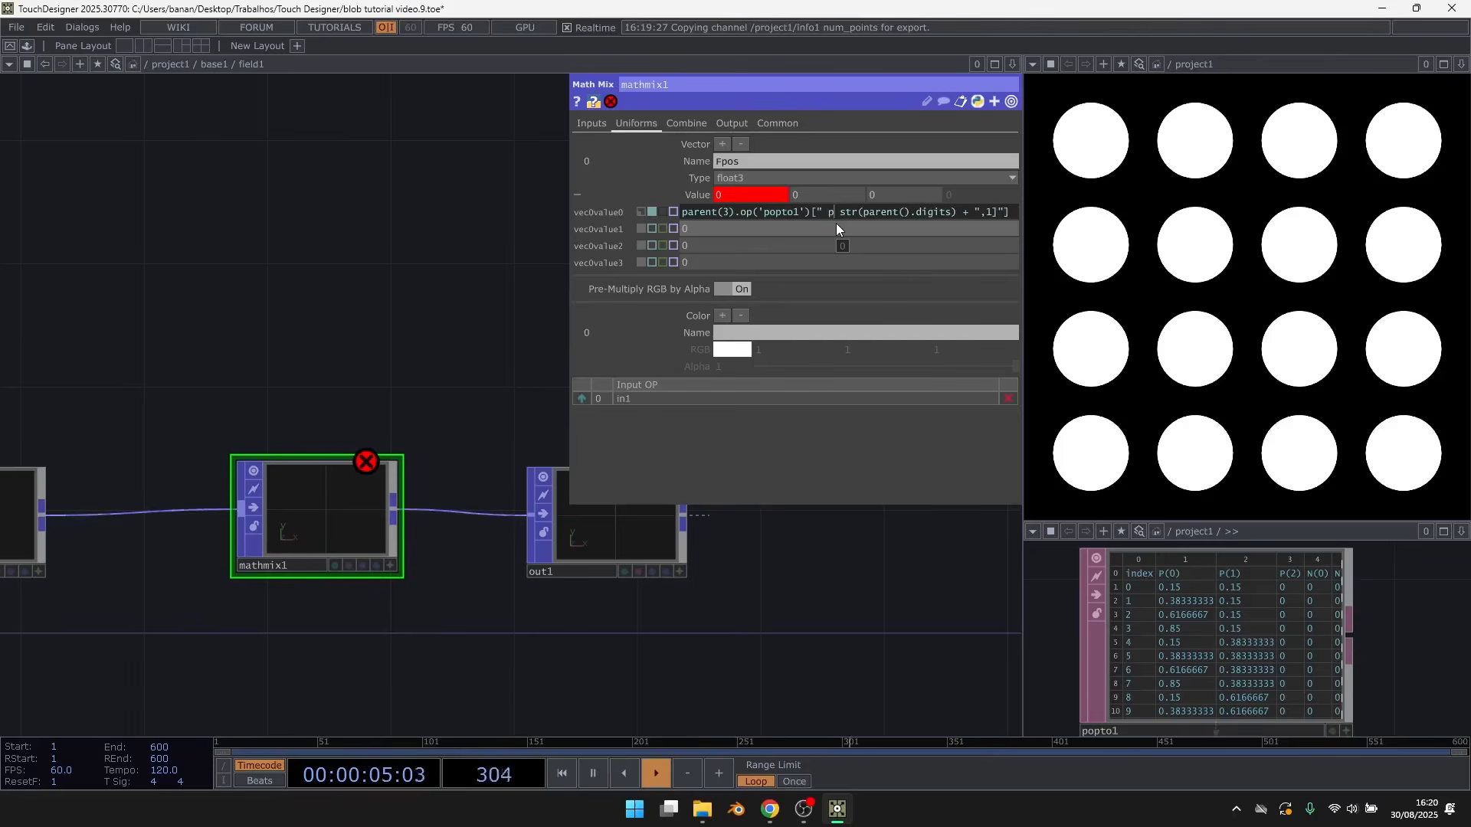
{"action": "type", "text": "`+"}
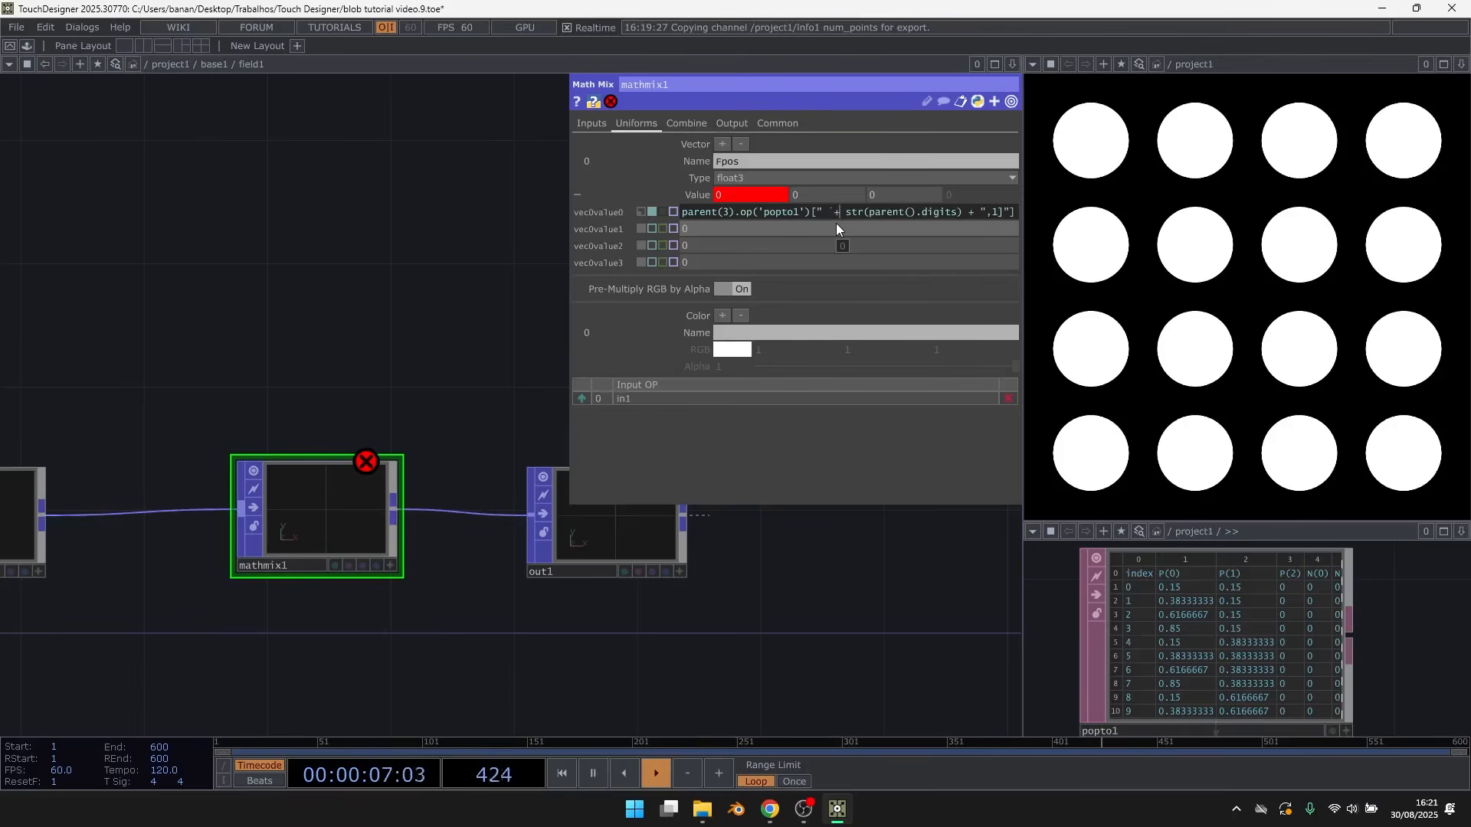
{"action": "key", "text": "BackSpace"}
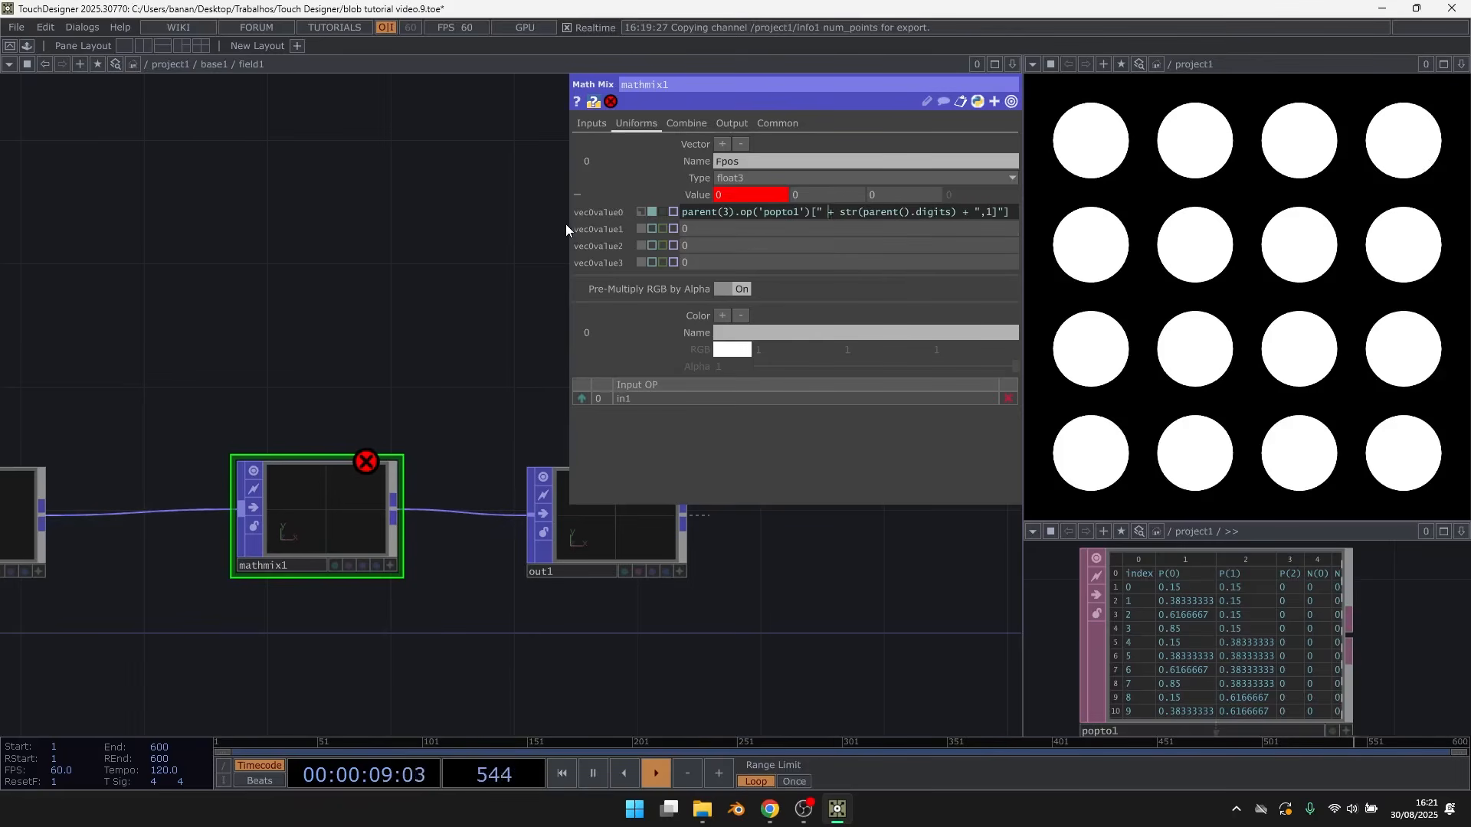
{"action": "left_click_drag", "start_coordinate": [568, 224], "coordinate": [398, 255]}
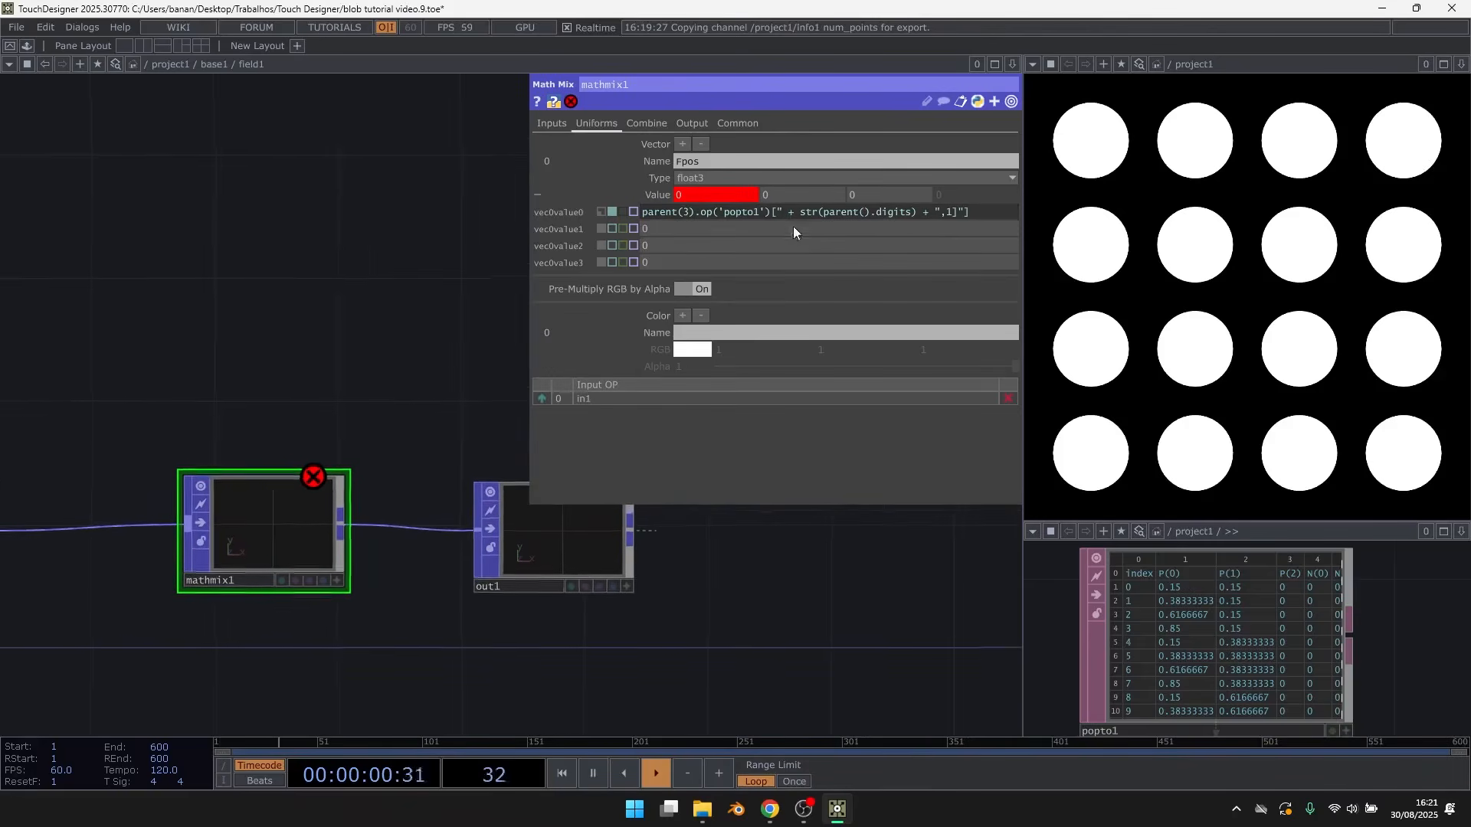
Complete the first Fpos expression as eval("parent(3).op('popto1')[" + str(parent().digits) + ",1]")
{"action": "left_click", "coordinate": [994, 214]}
{"action": "type", "text": ")"}
{"action": "left_click", "coordinate": [644, 213]}
{"action": "type", "text": "(eval"}
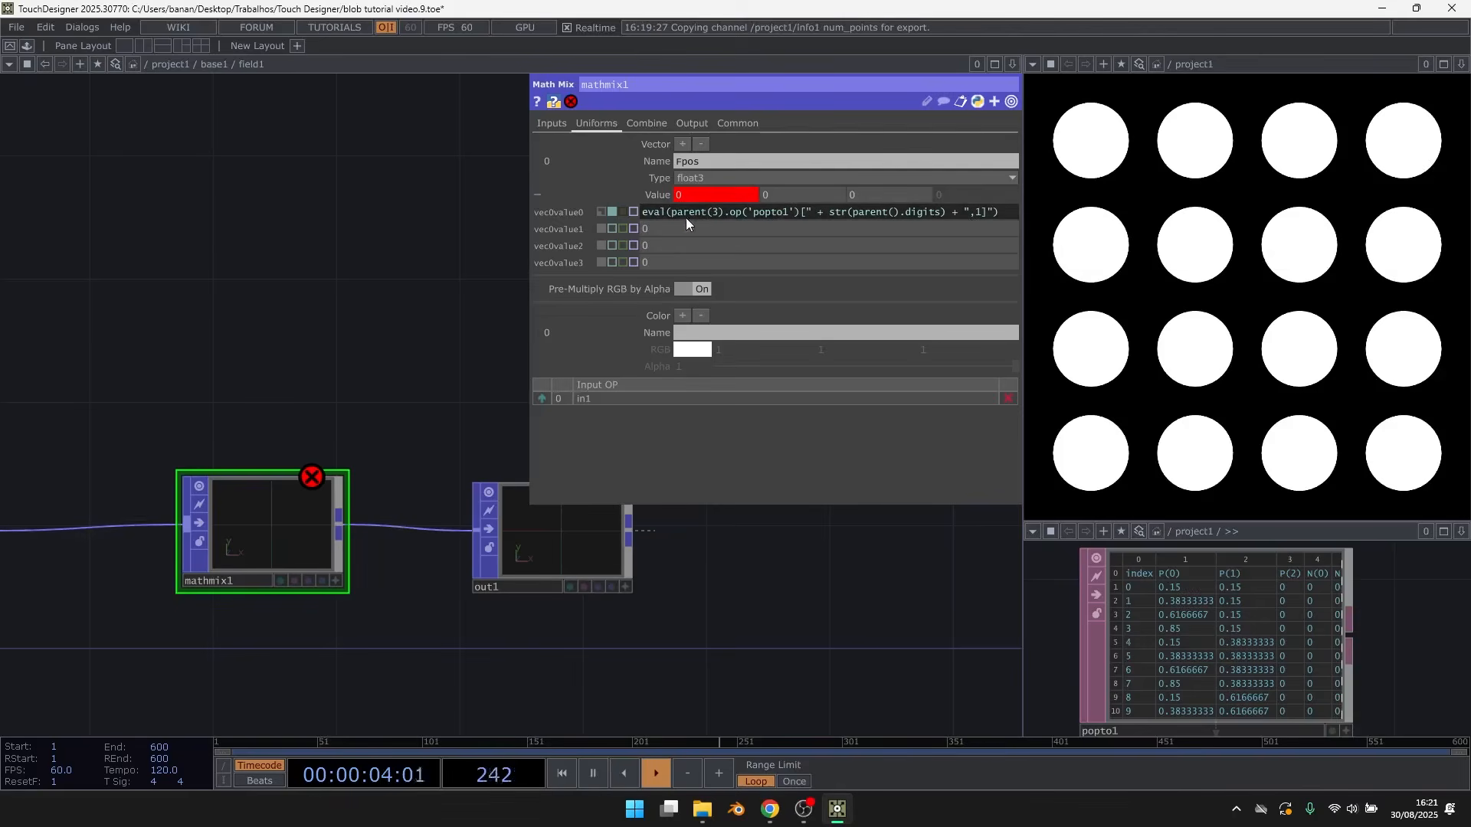
{"action": "left_click", "coordinate": [672, 213]}
{"action": "type", "text": "\""}
{"action": "key", "text": "Return"}
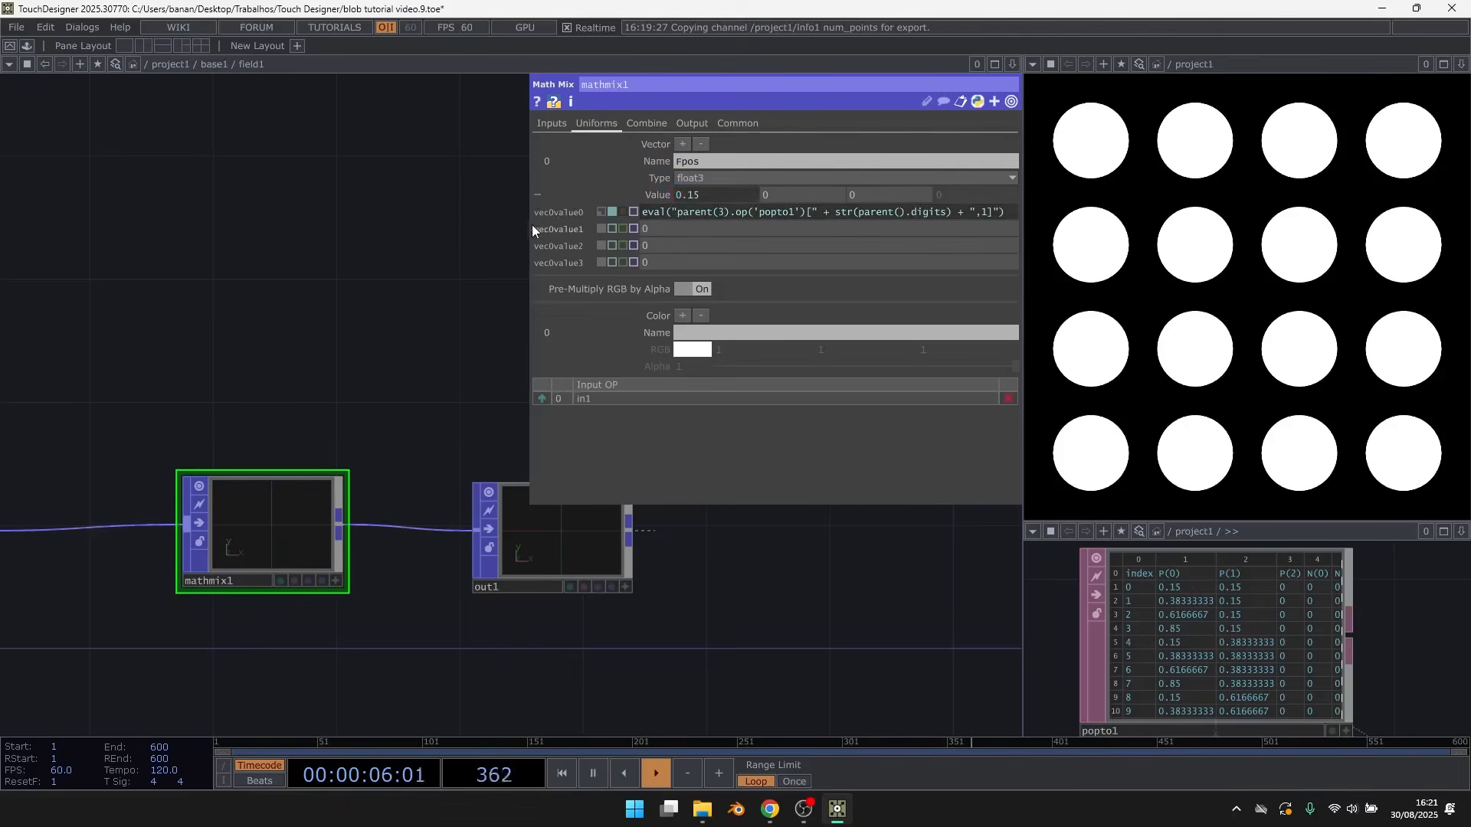
Copy the first Fpos expression into the second value and change its column index to 2
{"action": "left_click_drag", "start_coordinate": [532, 224], "coordinate": [458, 224]}
{"action": "left_click", "coordinate": [815, 214]}
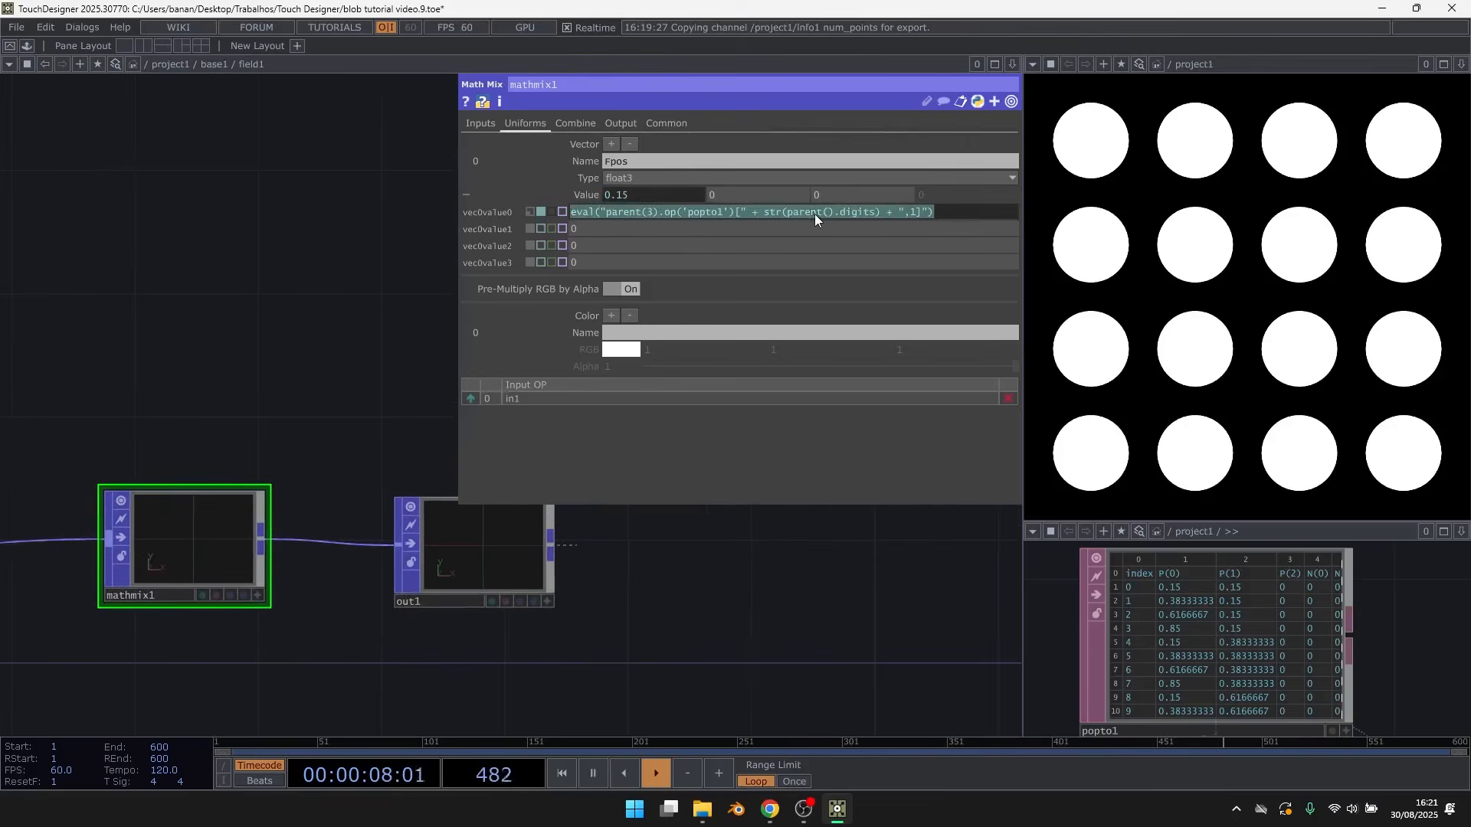
{"action": "key", "text": "ctrl+c"}
{"action": "left_click", "coordinate": [806, 229]}
{"action": "key", "text": "ctrl+v"}
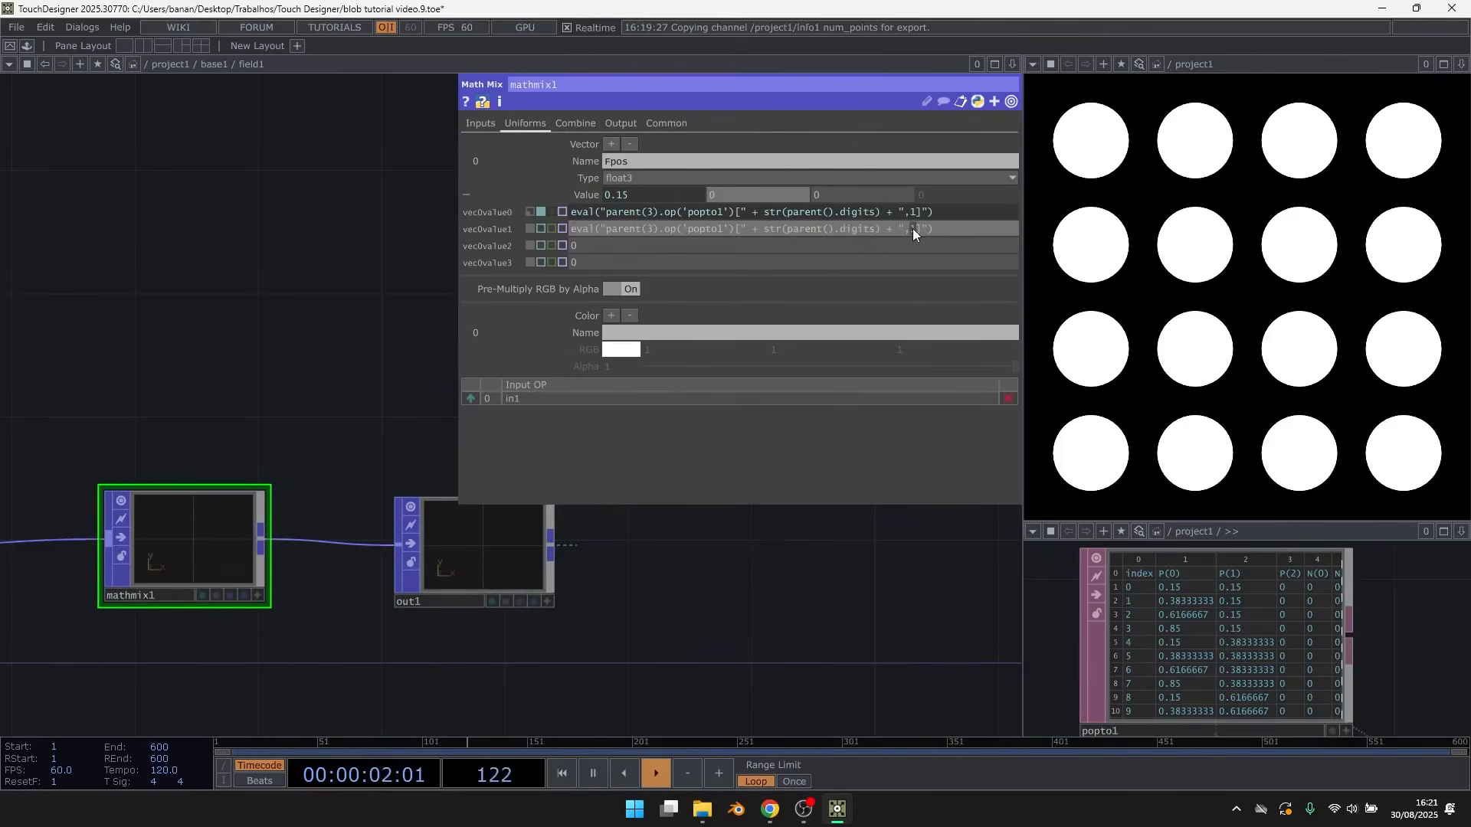
{"action": "type", "text": "2"}
{"action": "key", "text": "Return"}
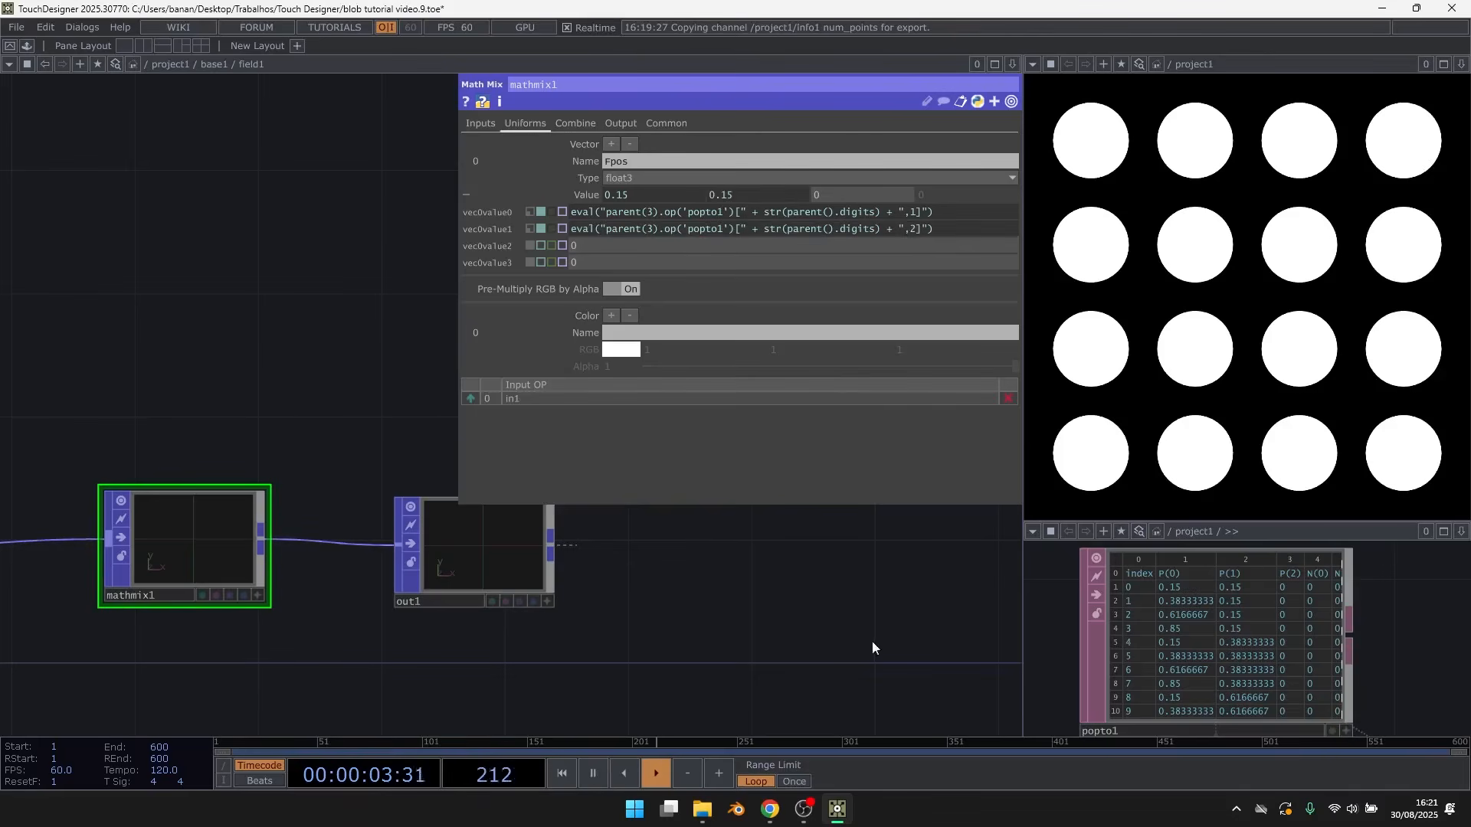
Copy the Fpos expression into the third value and change its column index to 3
{"action": "left_click", "coordinate": [741, 243]}
{"action": "key", "text": "ctrl+v"}
{"action": "type", "text": "3"}
{"action": "key", "text": "Return"}
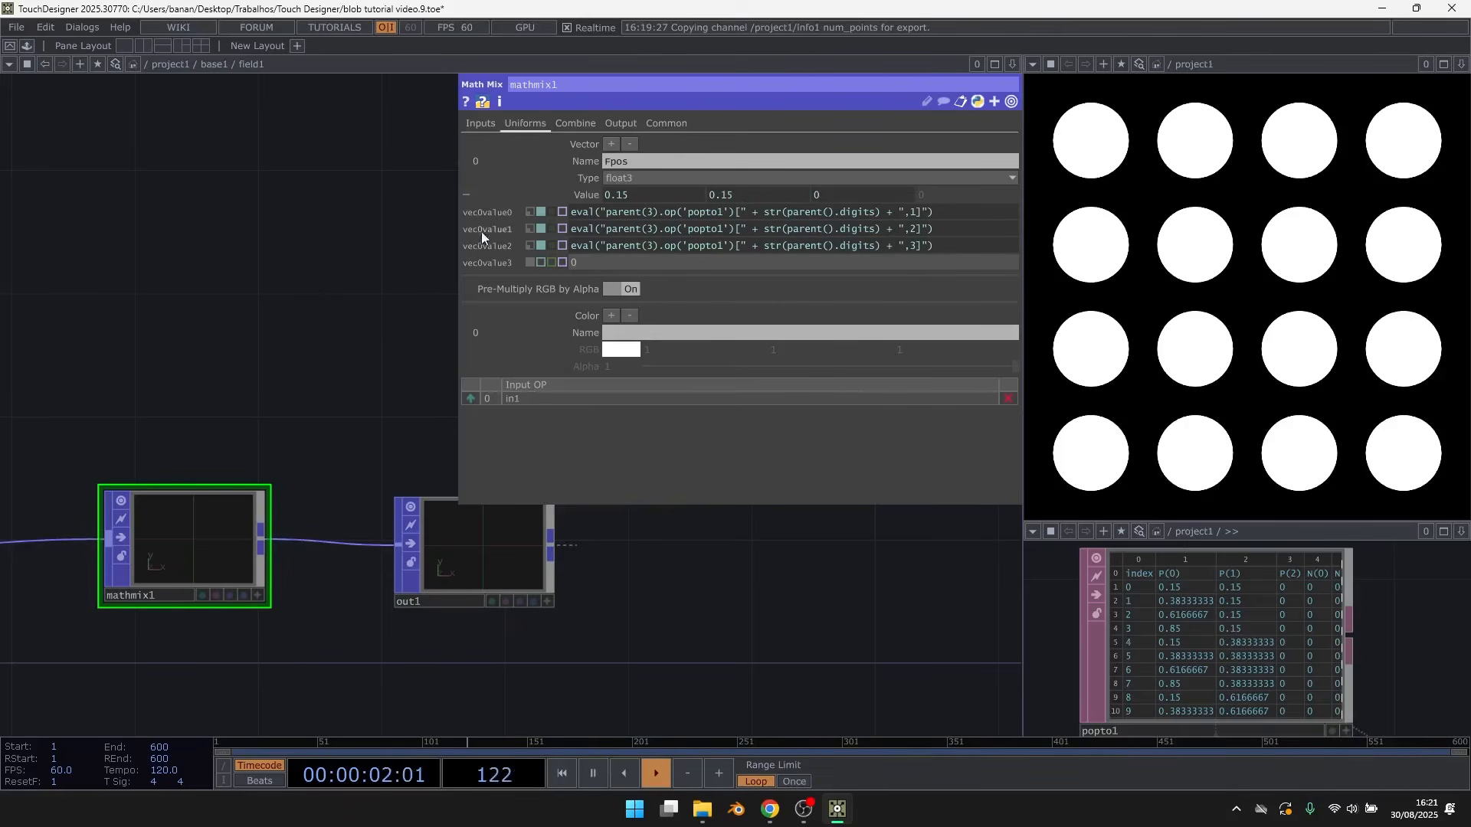
Recreate all replicated field components and check the Fpos values inside field2 and field3
{"action": "key", "text": "u"}
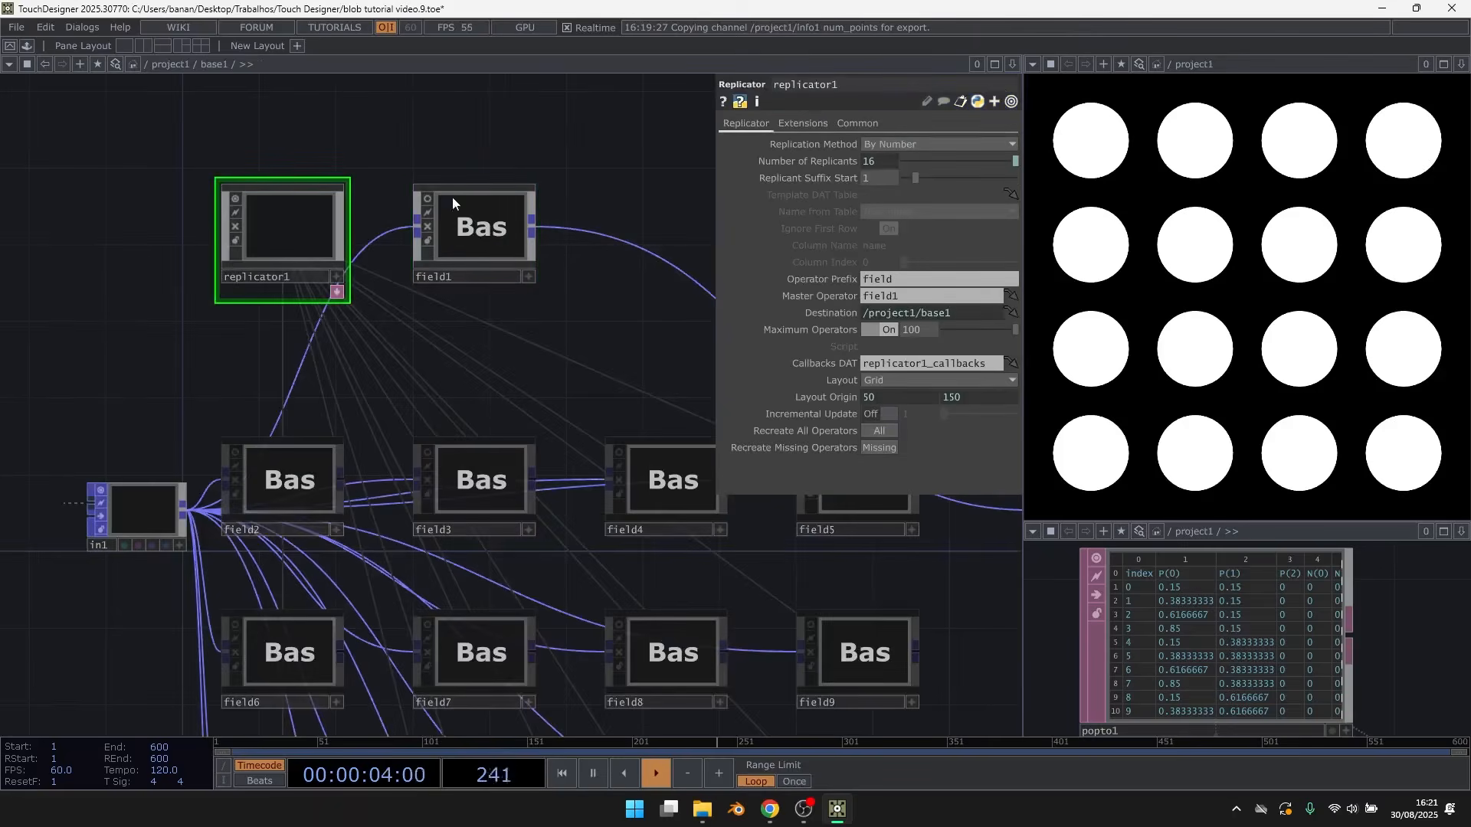
{"action": "left_click", "coordinate": [887, 432]}
{"action": "left_click_drag", "start_coordinate": [406, 364], "coordinate": [448, 281]}
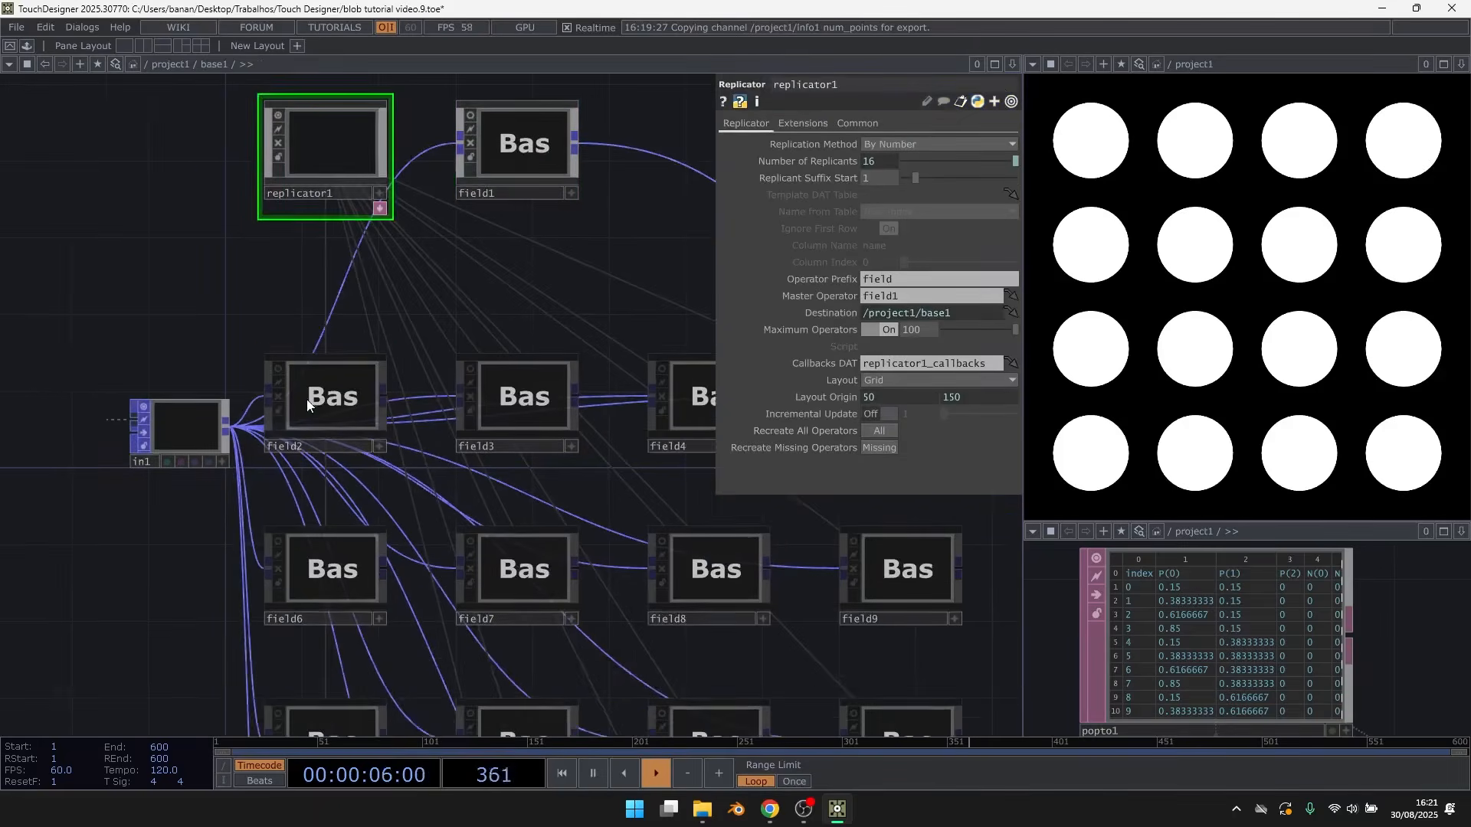
{"action": "key", "text": "i"}
{"action": "scroll", "coordinate": [393, 376], "scroll_direction": "up", "scroll_amount": 2}
{"action": "scroll", "coordinate": [393, 376], "scroll_direction": "up", "scroll_amount": 1}
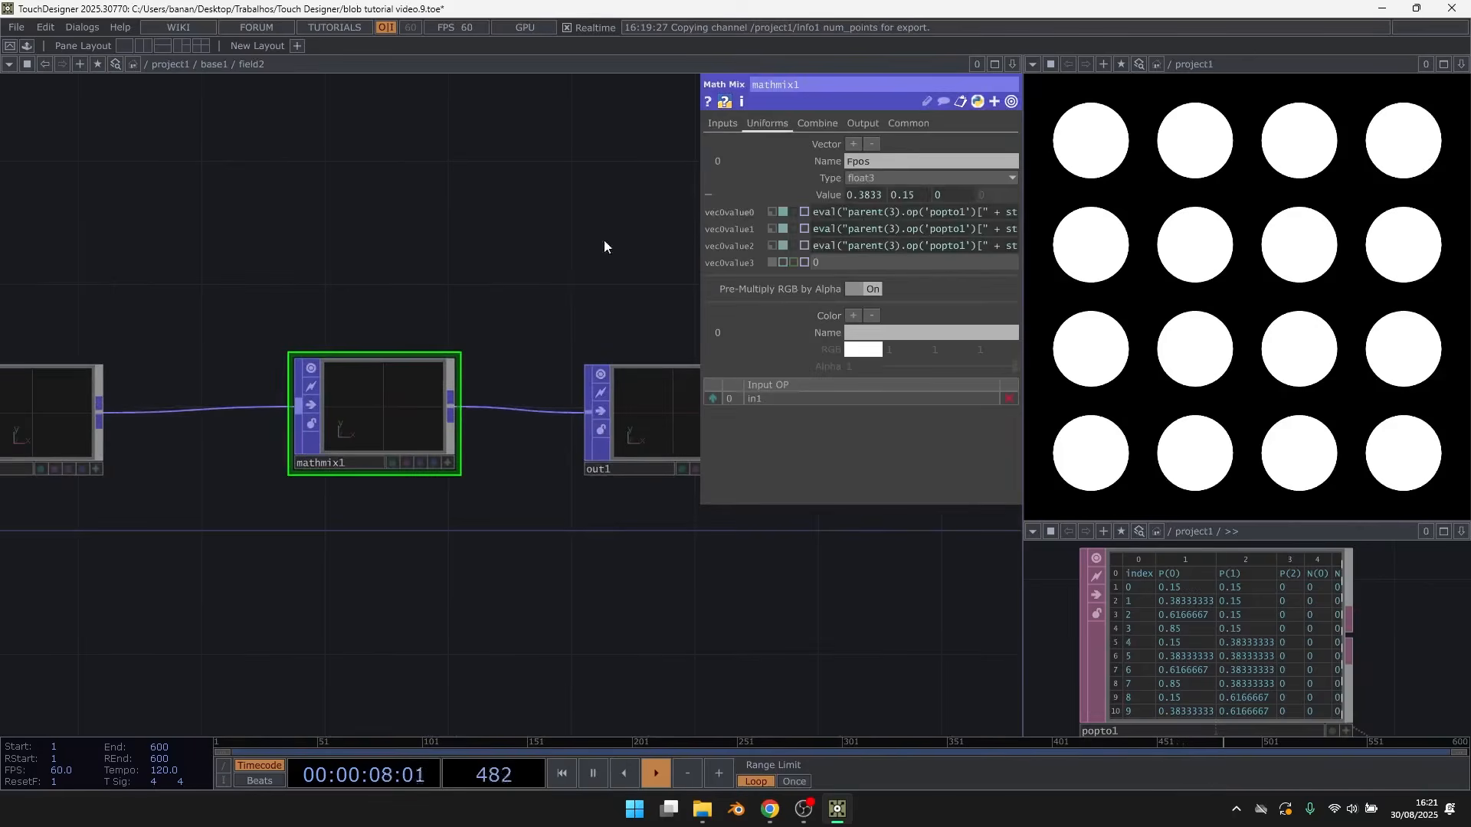
{"action": "key", "text": "u"}
{"action": "key", "text": "i"}
{"action": "key", "text": "u"}
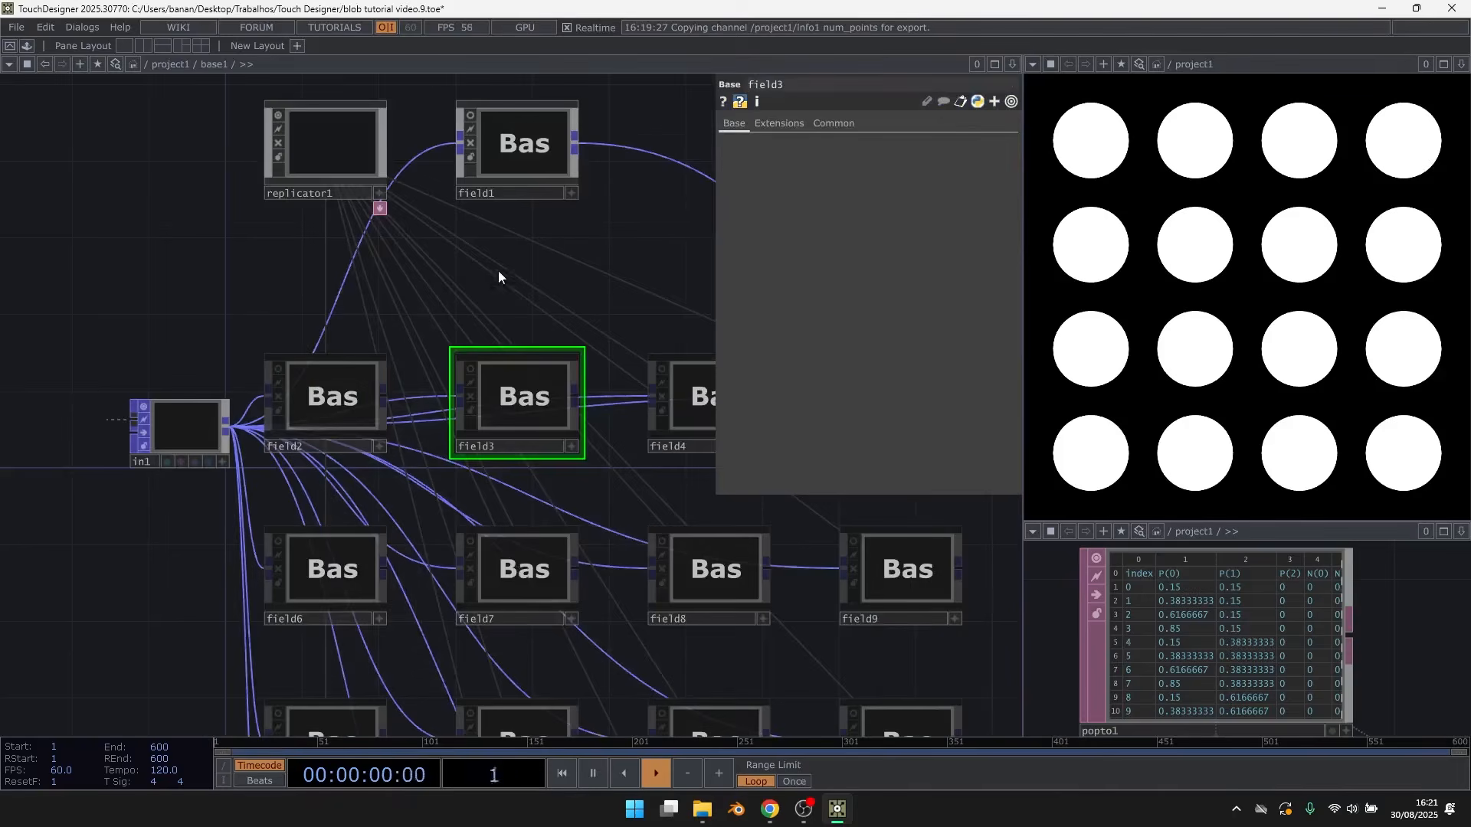
In field1's mathmix1, set the first combine operation to B - A with Scope A Fpos and Scope B P
{"action": "key", "text": "i"}
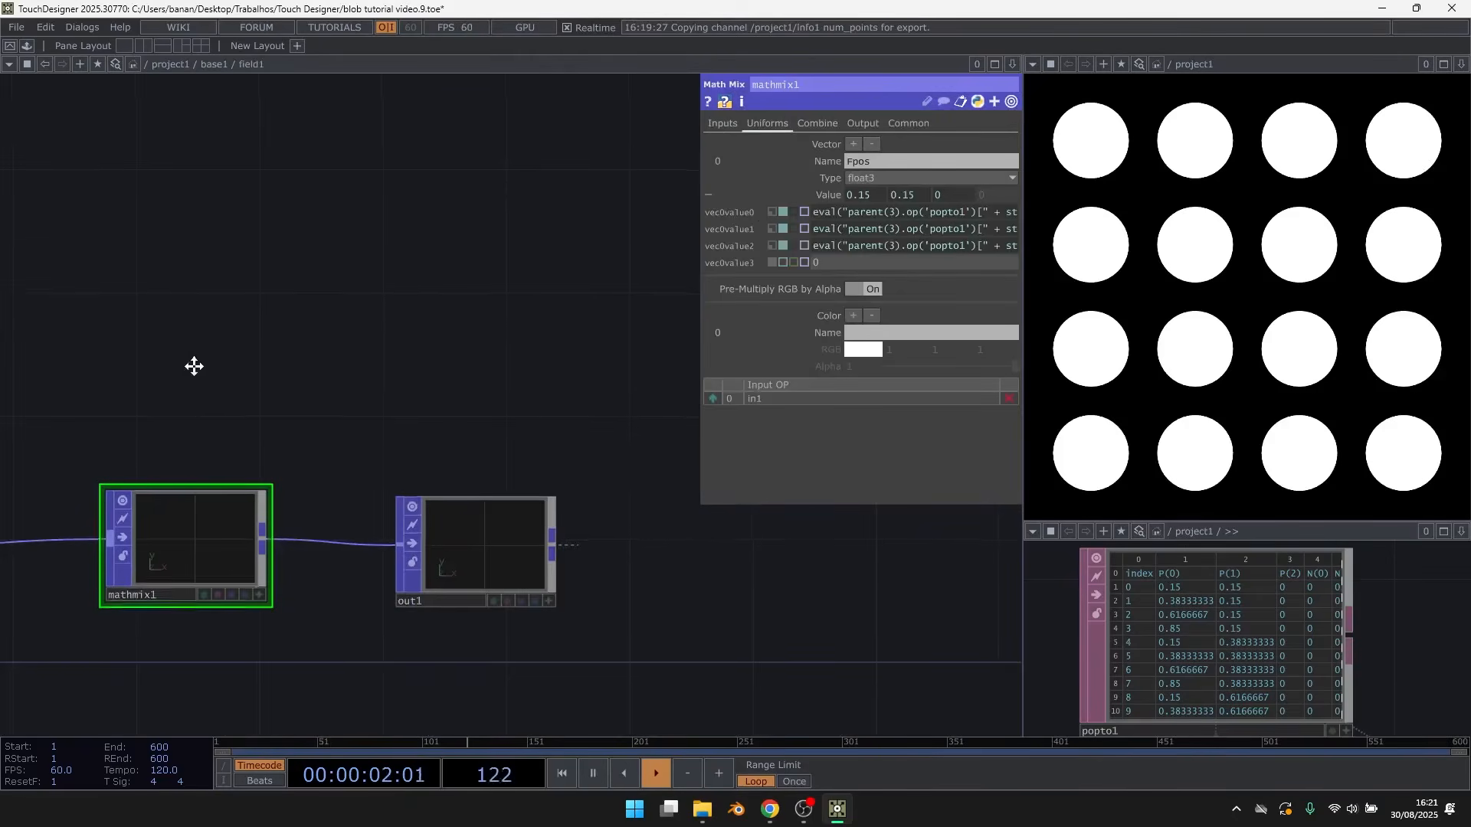
{"action": "left_click_drag", "start_coordinate": [184, 371], "coordinate": [252, 340]}
{"action": "left_click", "coordinate": [820, 194]}
{"action": "left_click_drag", "start_coordinate": [288, 272], "coordinate": [416, 234]}
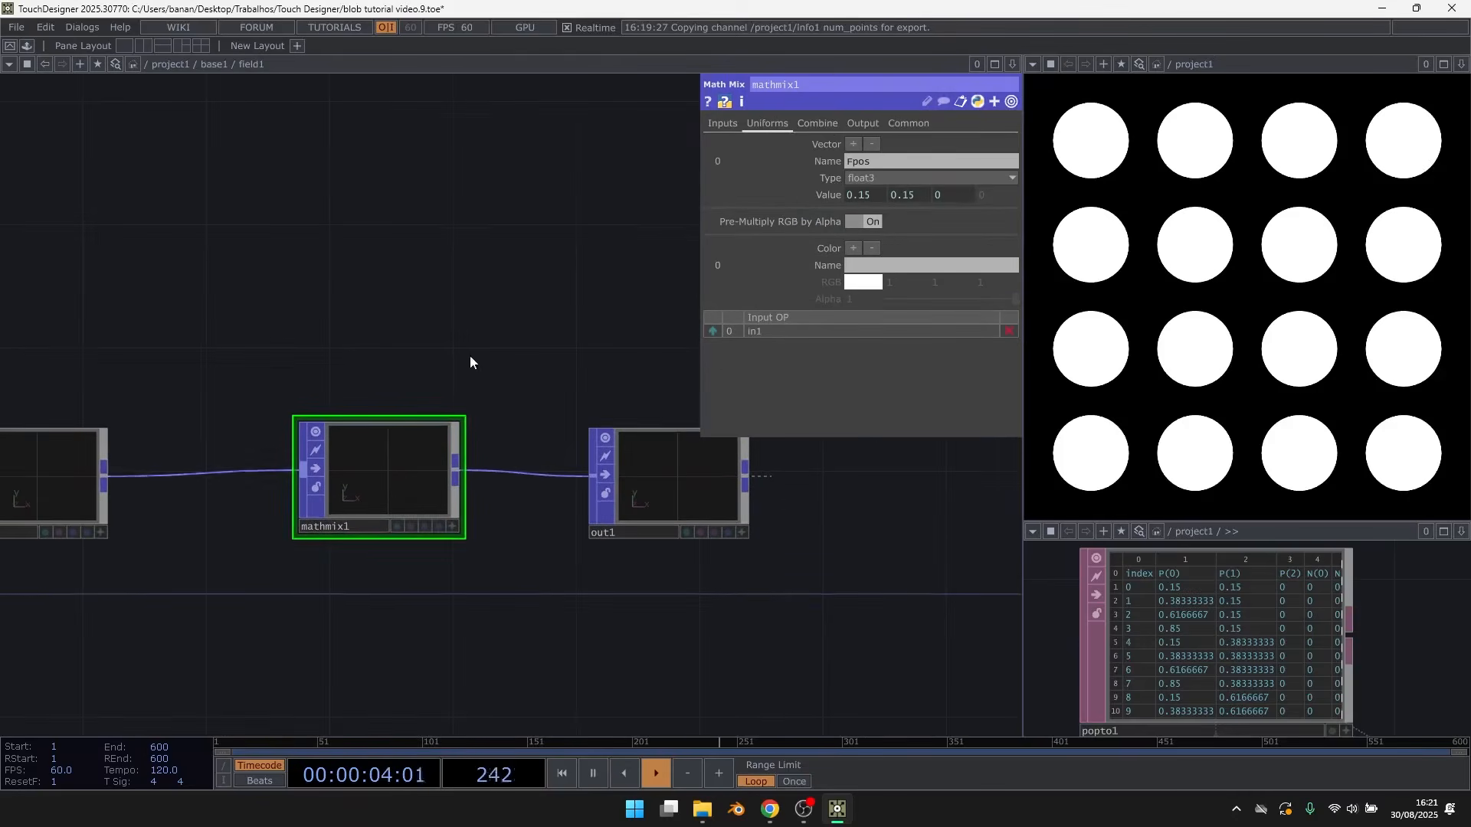
{"action": "left_click", "coordinate": [818, 125]}
{"action": "left_click", "coordinate": [880, 163]}
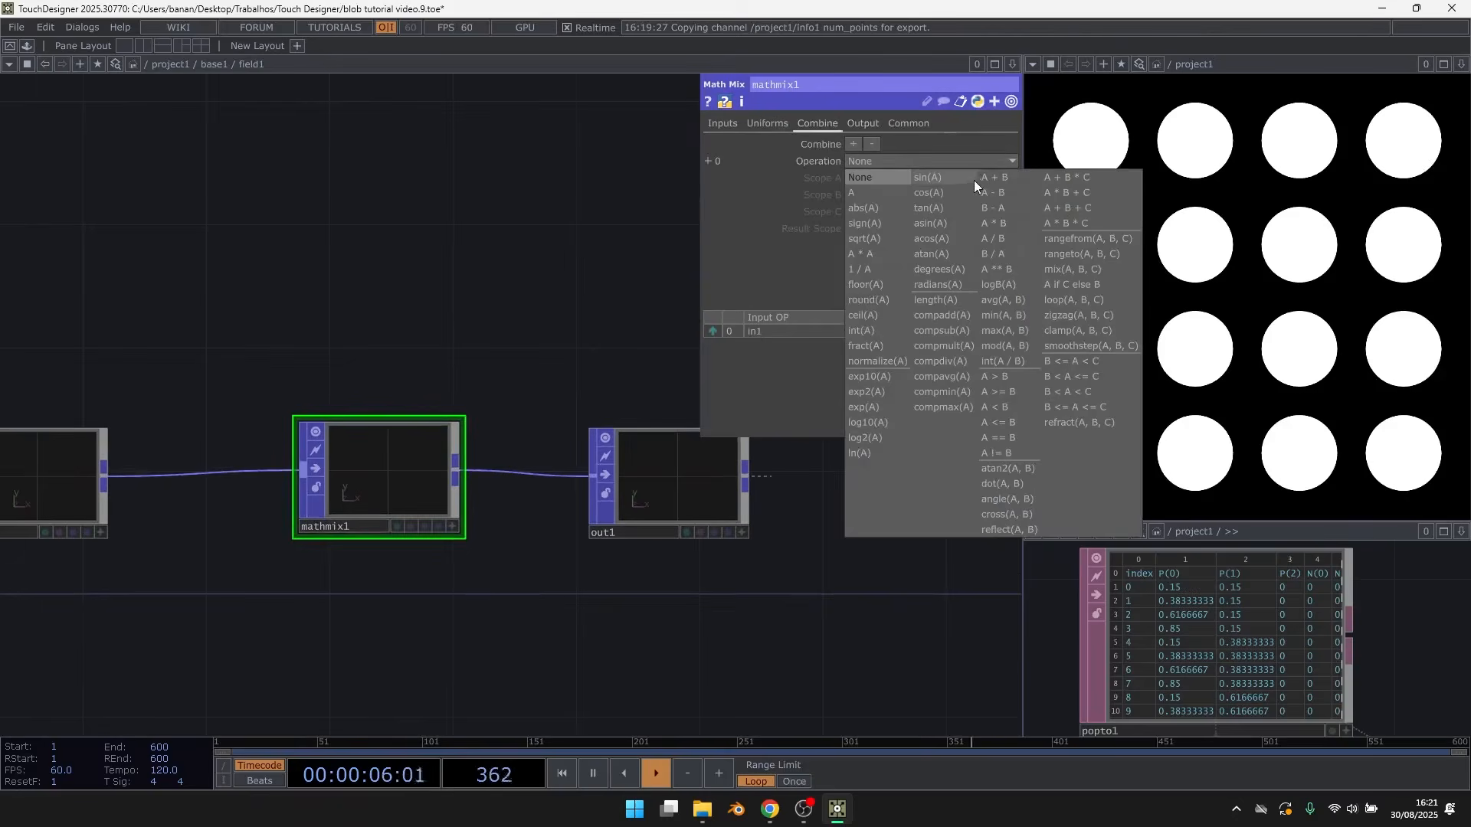
{"action": "left_click", "coordinate": [995, 208]}
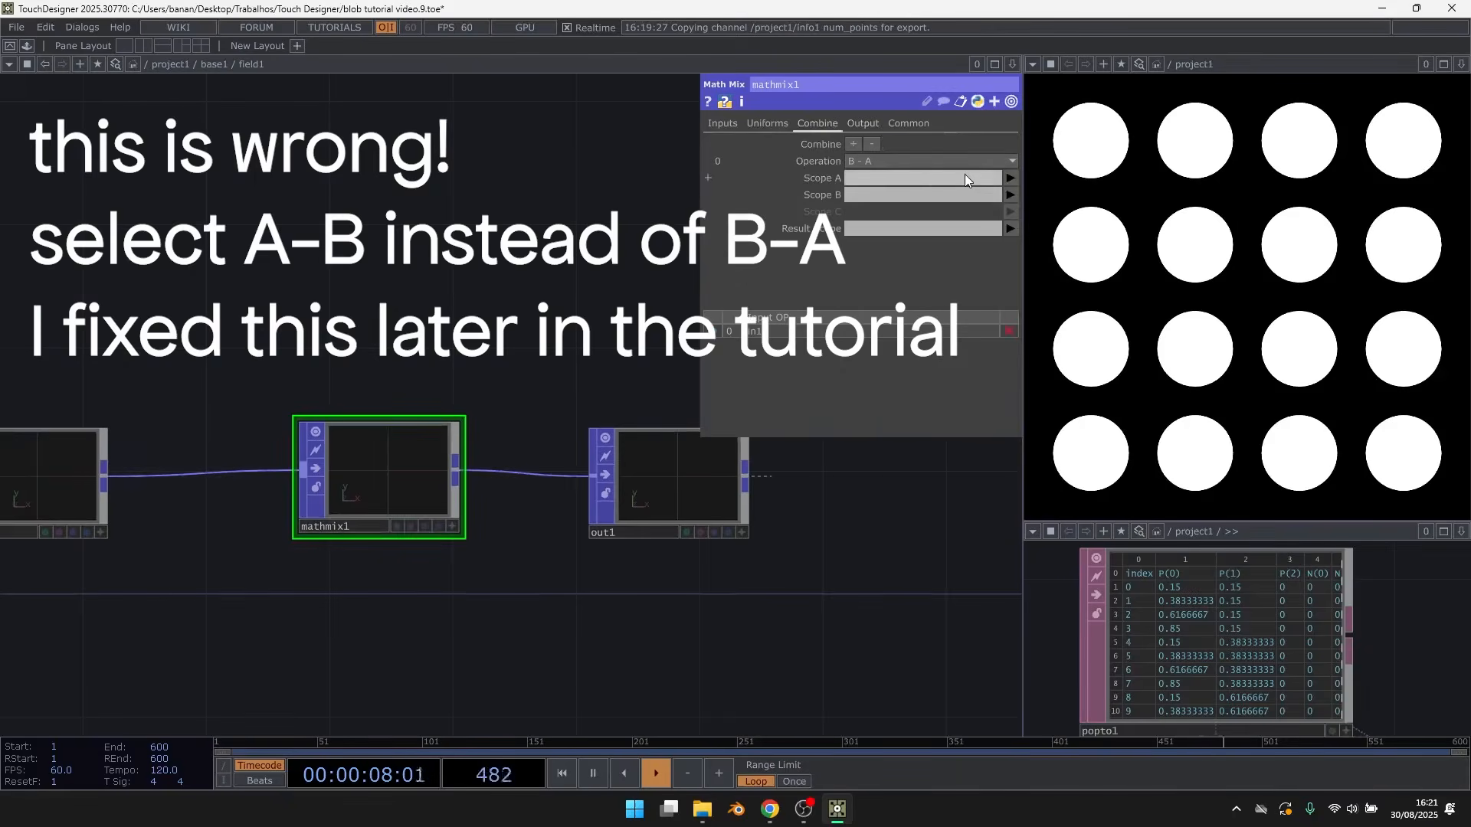
{"action": "type", "text": "Fpos"}
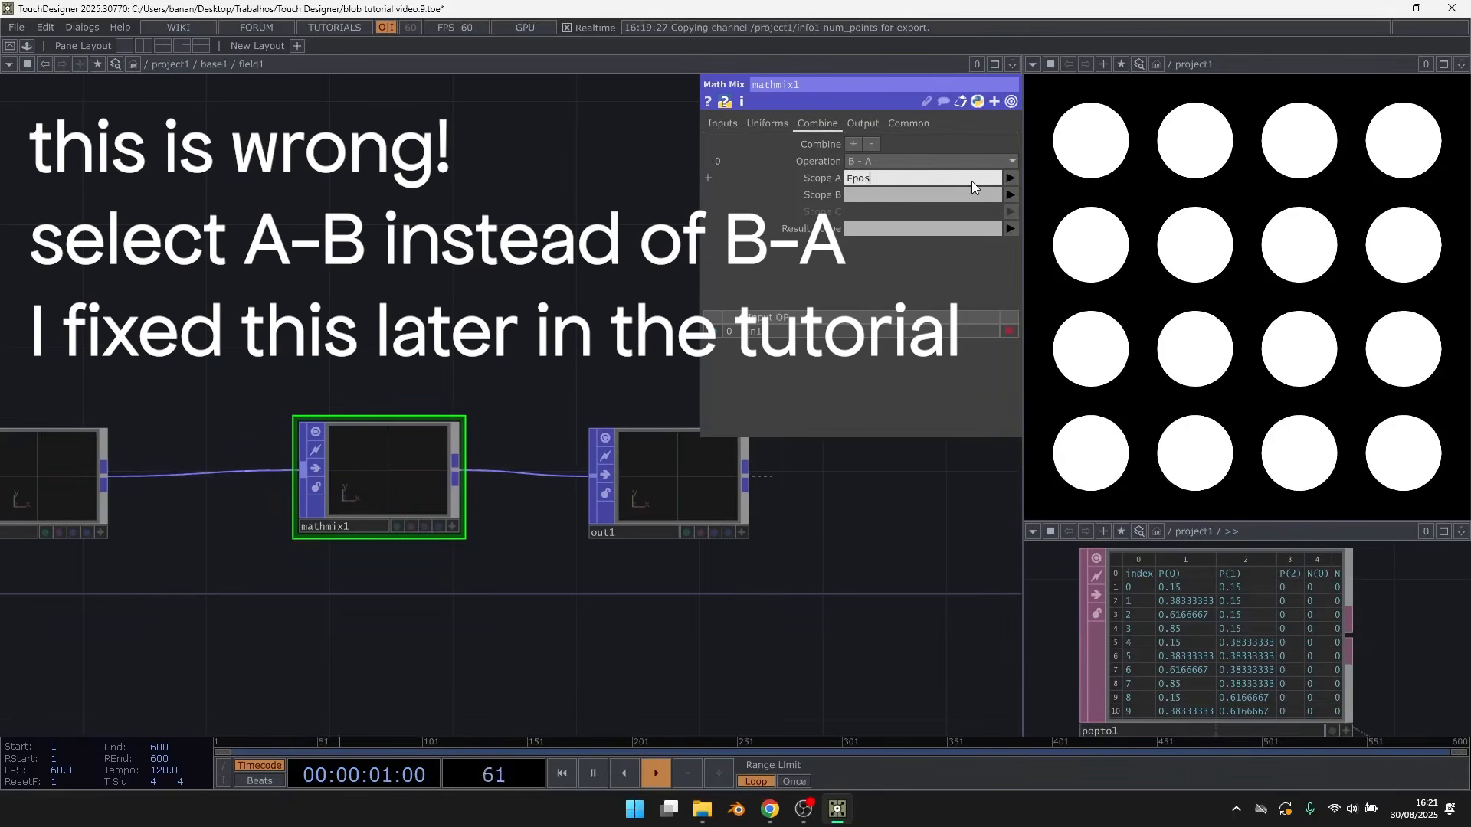
{"action": "key", "text": "Tab"}
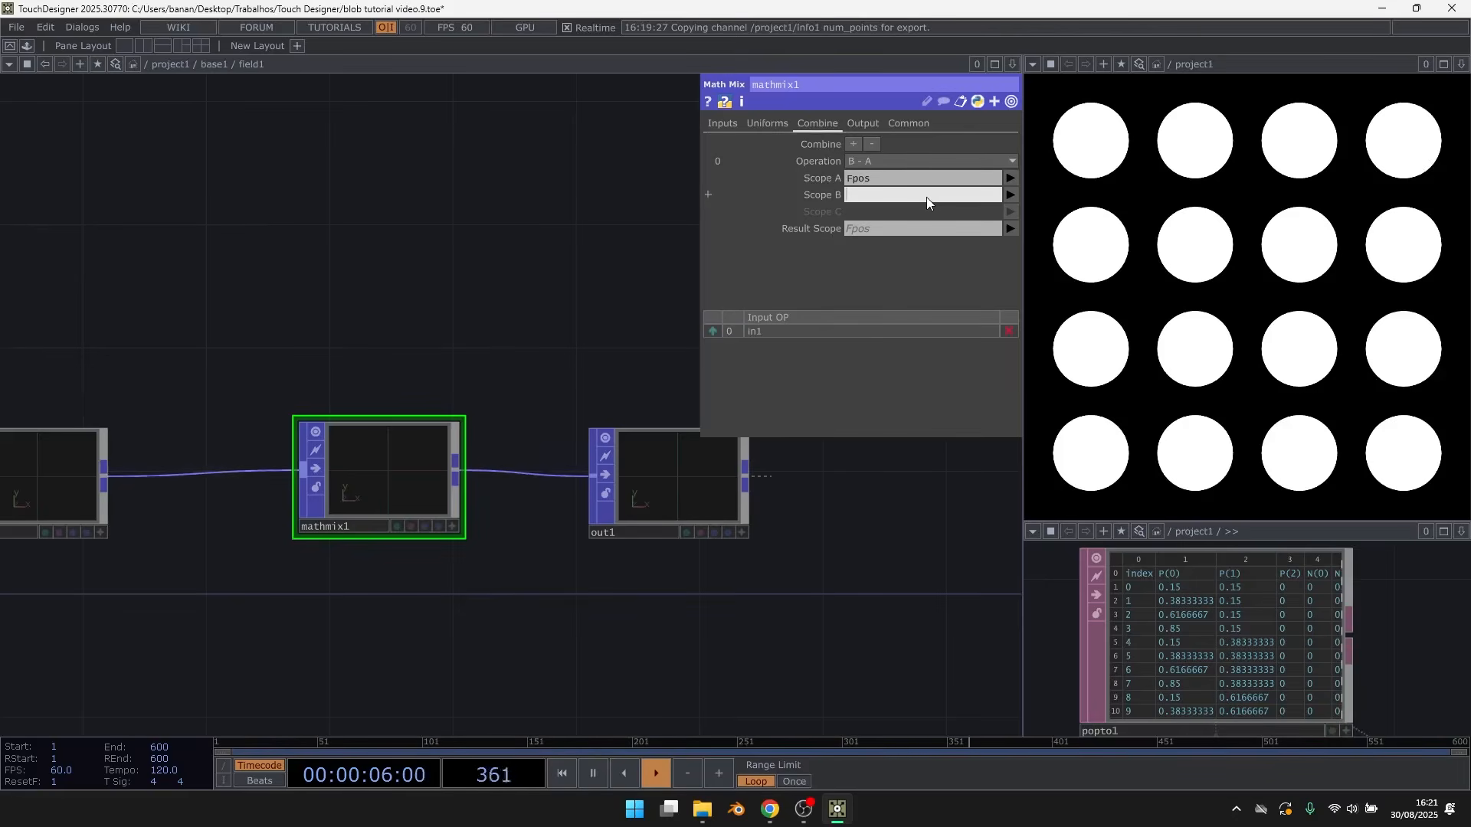
{"action": "type", "text": "P"}
{"action": "key", "text": "Return"}
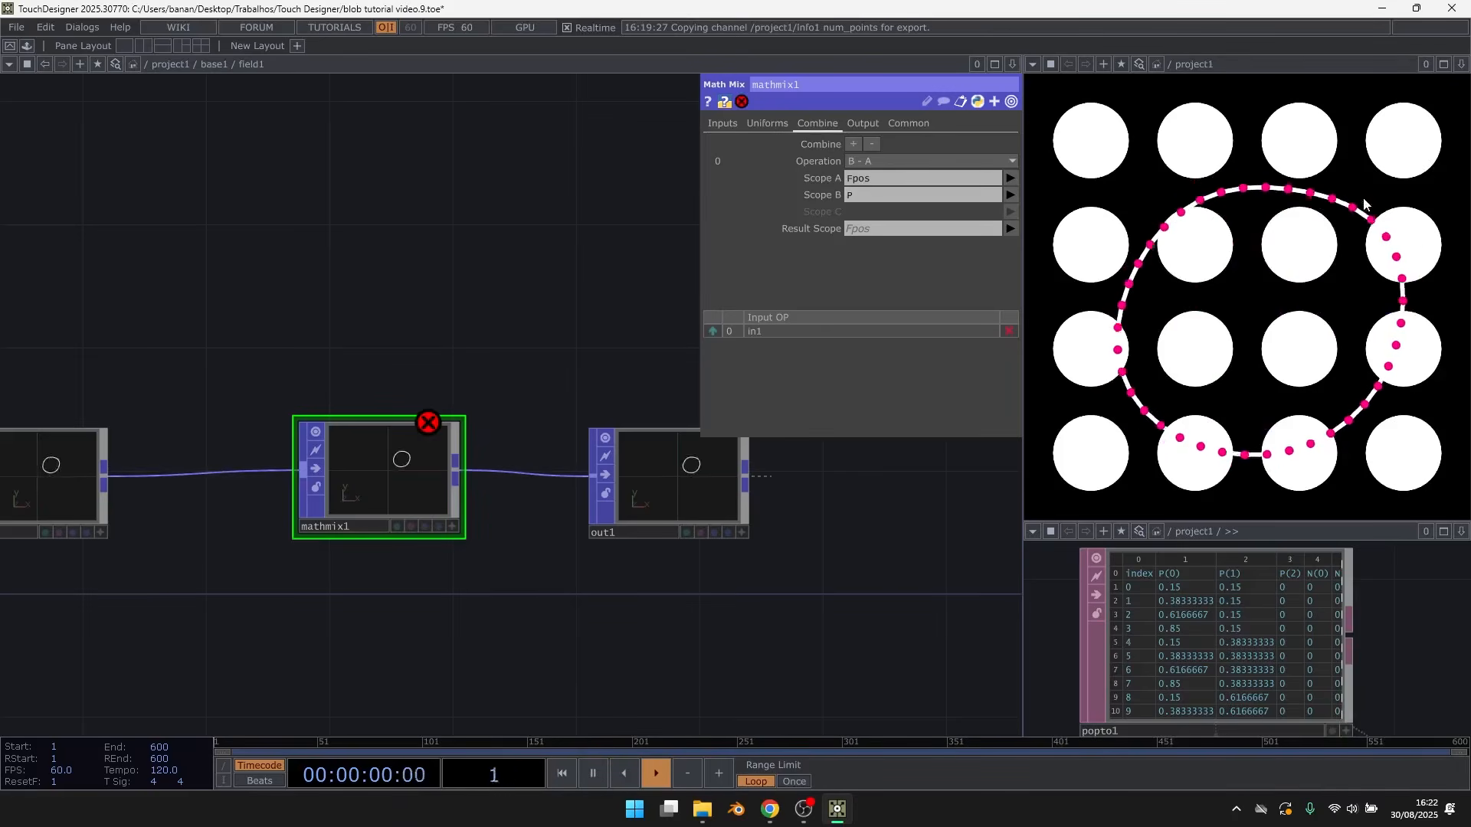
Add a second combine operation to mathmix1 and set it to normalize(A)
{"action": "left_click_drag", "start_coordinate": [504, 296], "coordinate": [480, 304]}
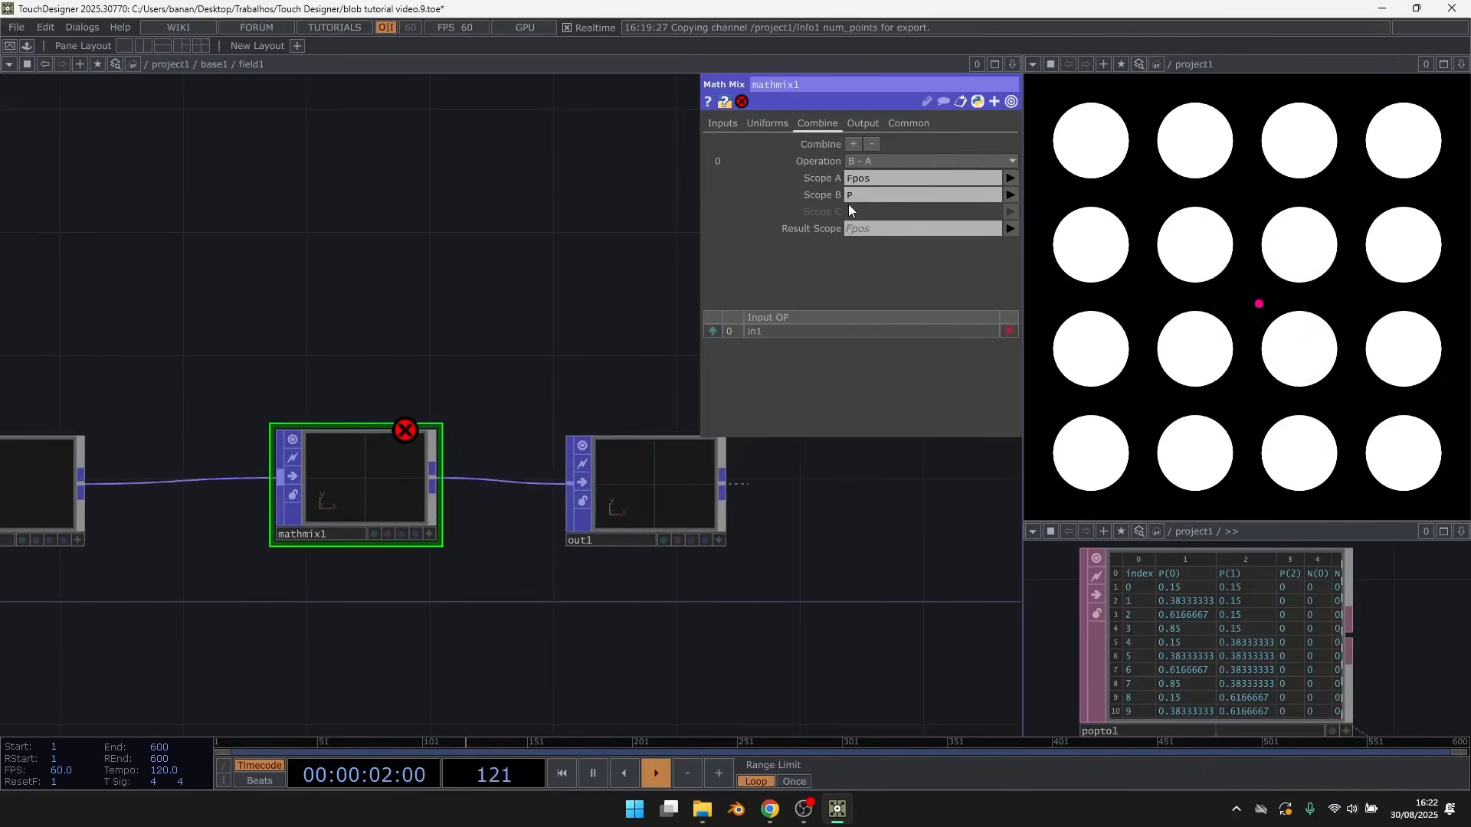
{"action": "left_click", "coordinate": [854, 144]}
{"action": "left_click", "coordinate": [891, 254]}
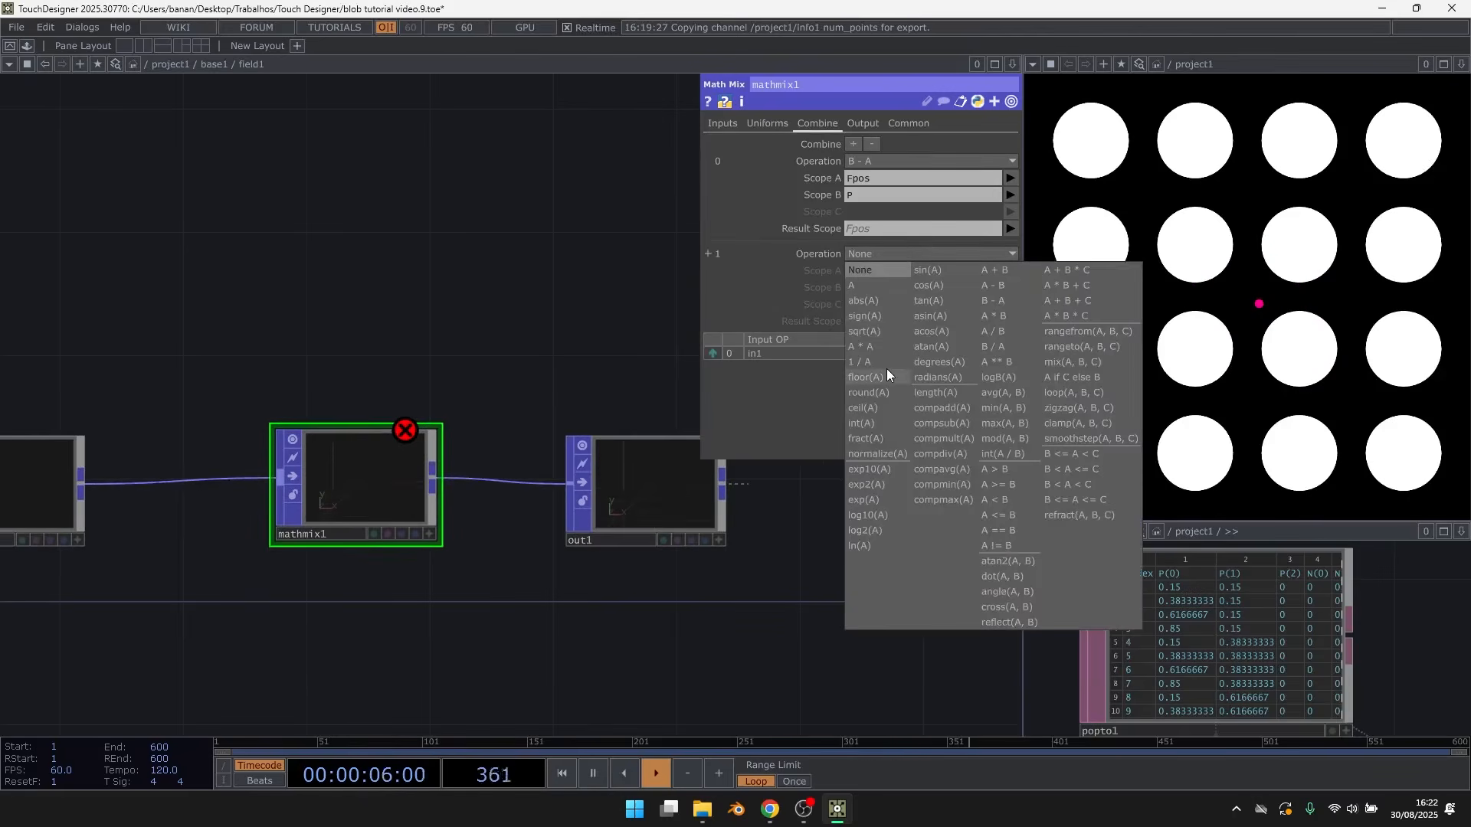
{"action": "left_click", "coordinate": [878, 454]}
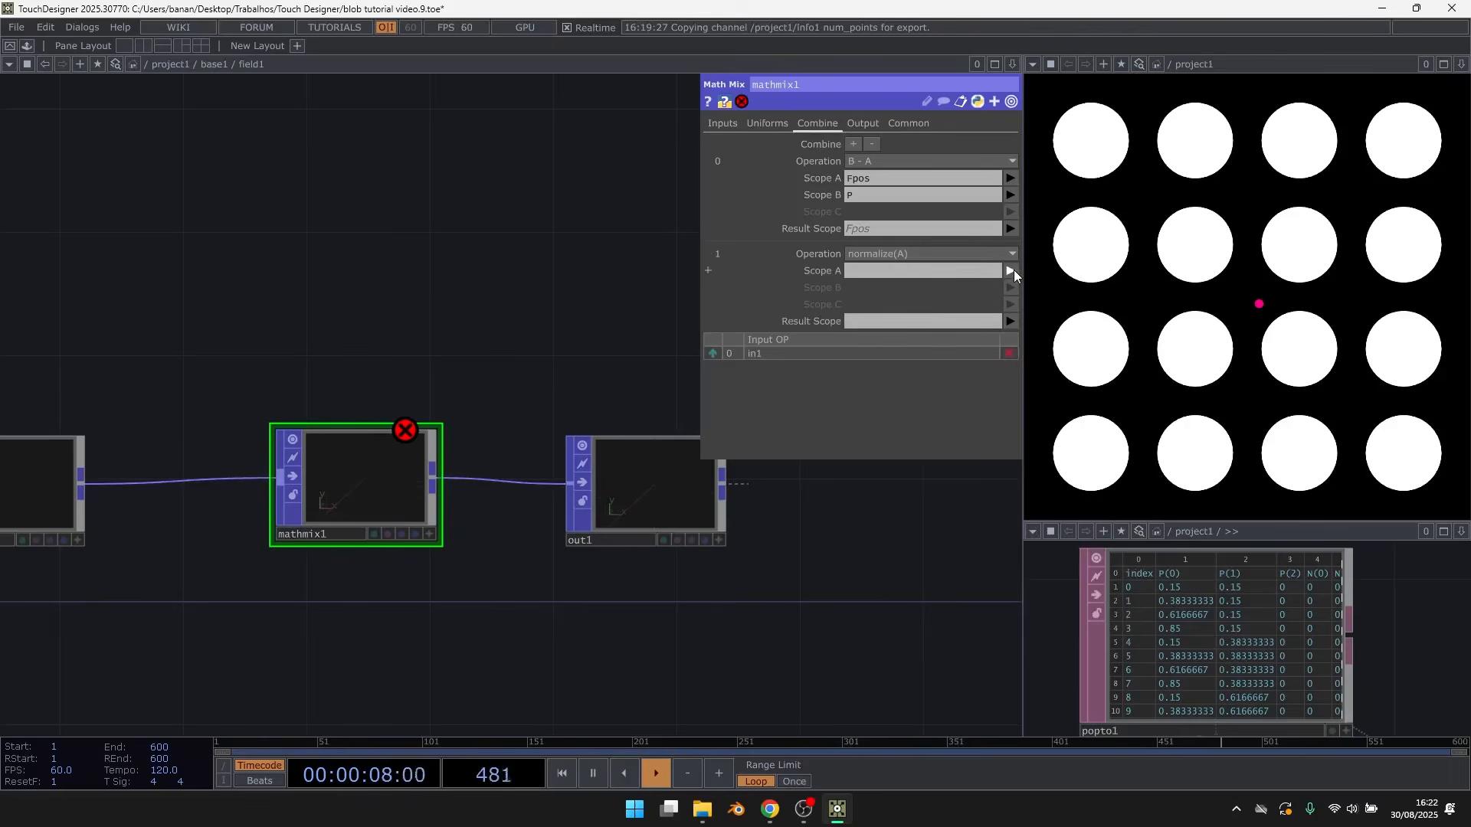
Name the B - A result FP and normalize FP into a result scope named dir
{"action": "left_click", "coordinate": [869, 229]}
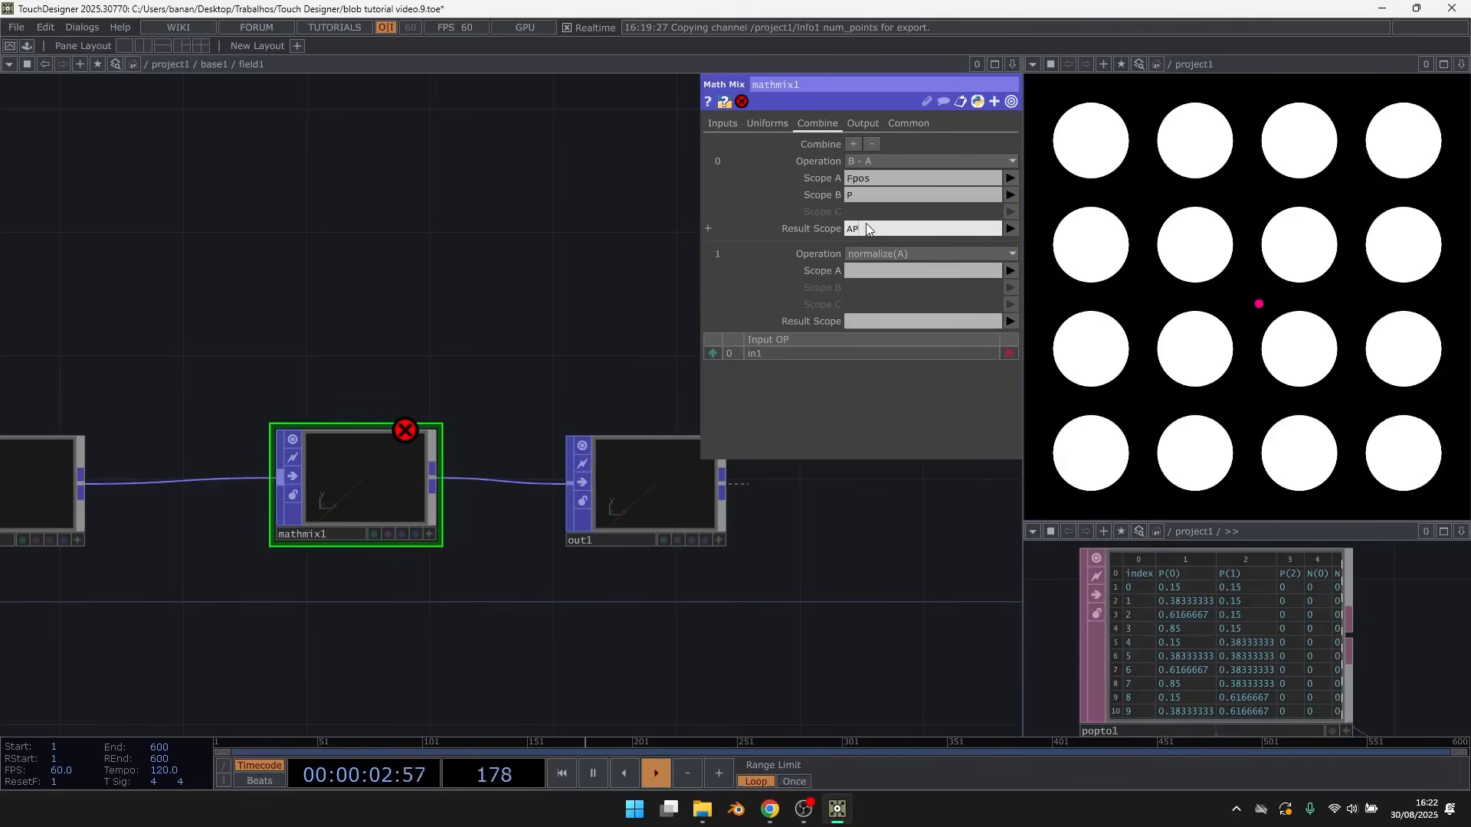
{"action": "type", "text": "FO"}
{"action": "left_click", "coordinate": [885, 275]}
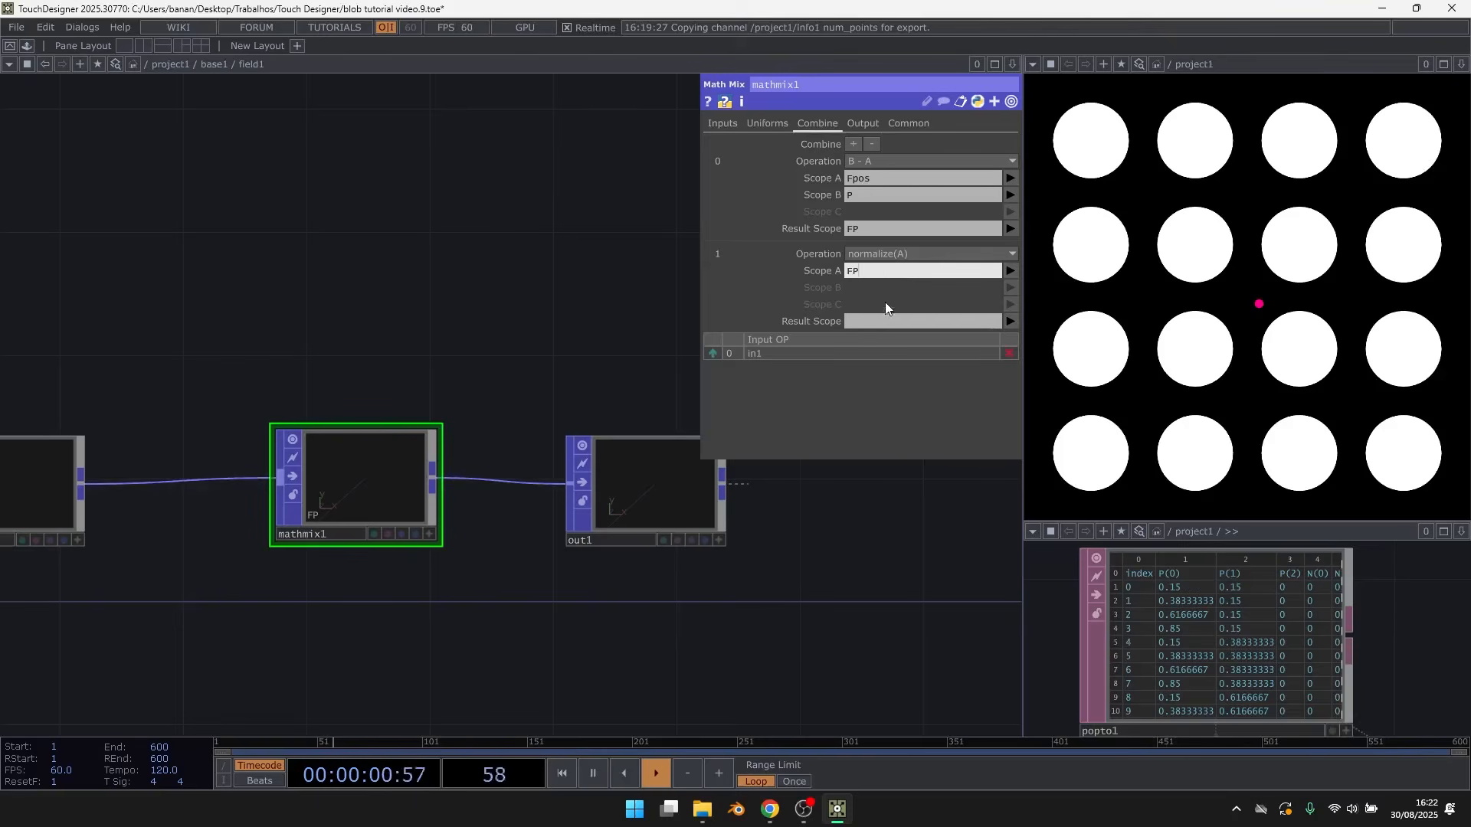
{"action": "left_click", "coordinate": [881, 325]}
{"action": "type", "text": "dir"}
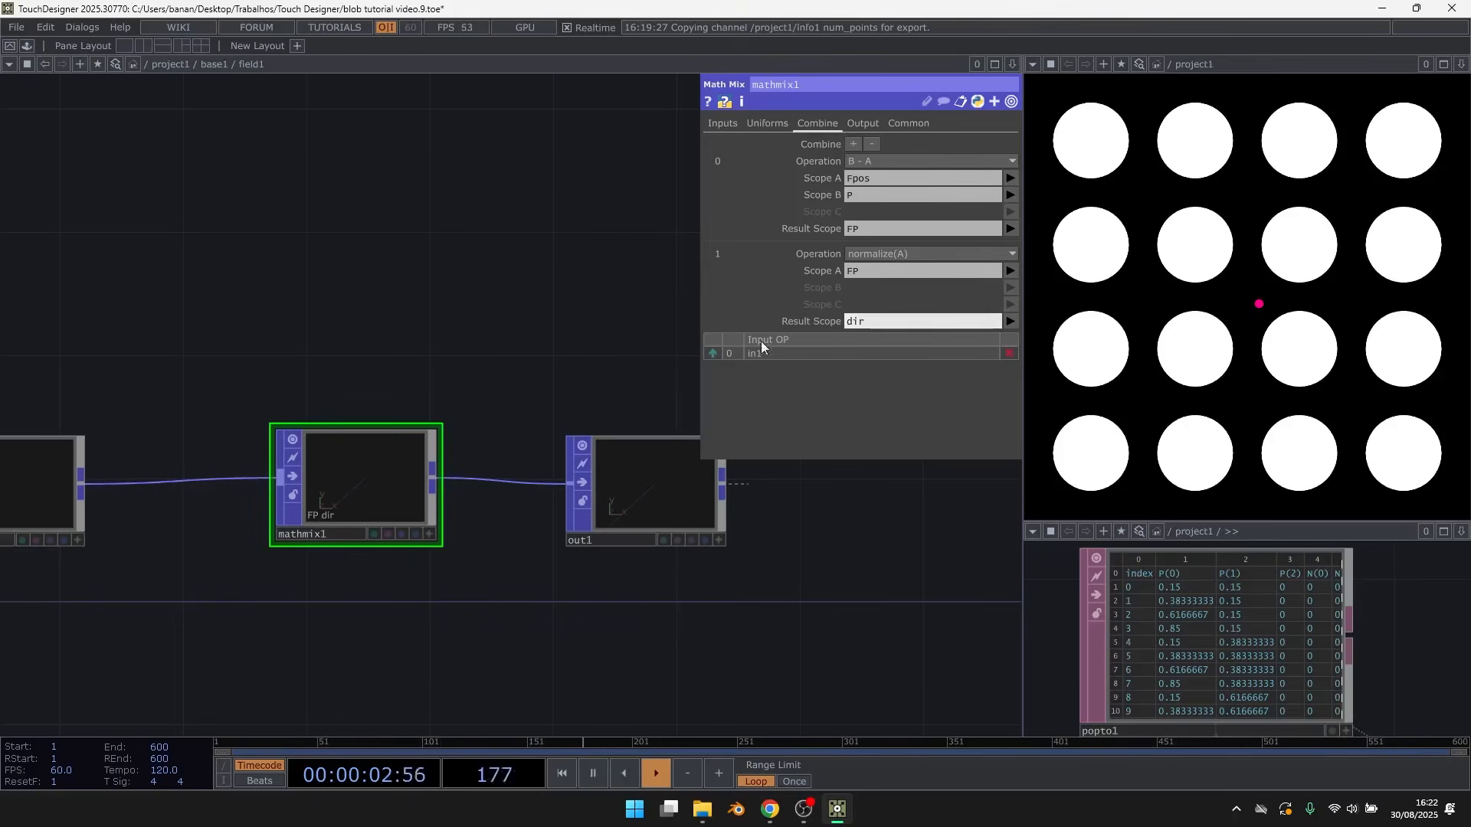
{"action": "key", "text": "Return"}
Add a third combine operation, save the project, and set the new operation to A * B
{"action": "left_click", "coordinate": [853, 145]}
{"action": "left_click_drag", "start_coordinate": [505, 228], "coordinate": [518, 275]}
{"action": "key", "text": "ctrl+s"}
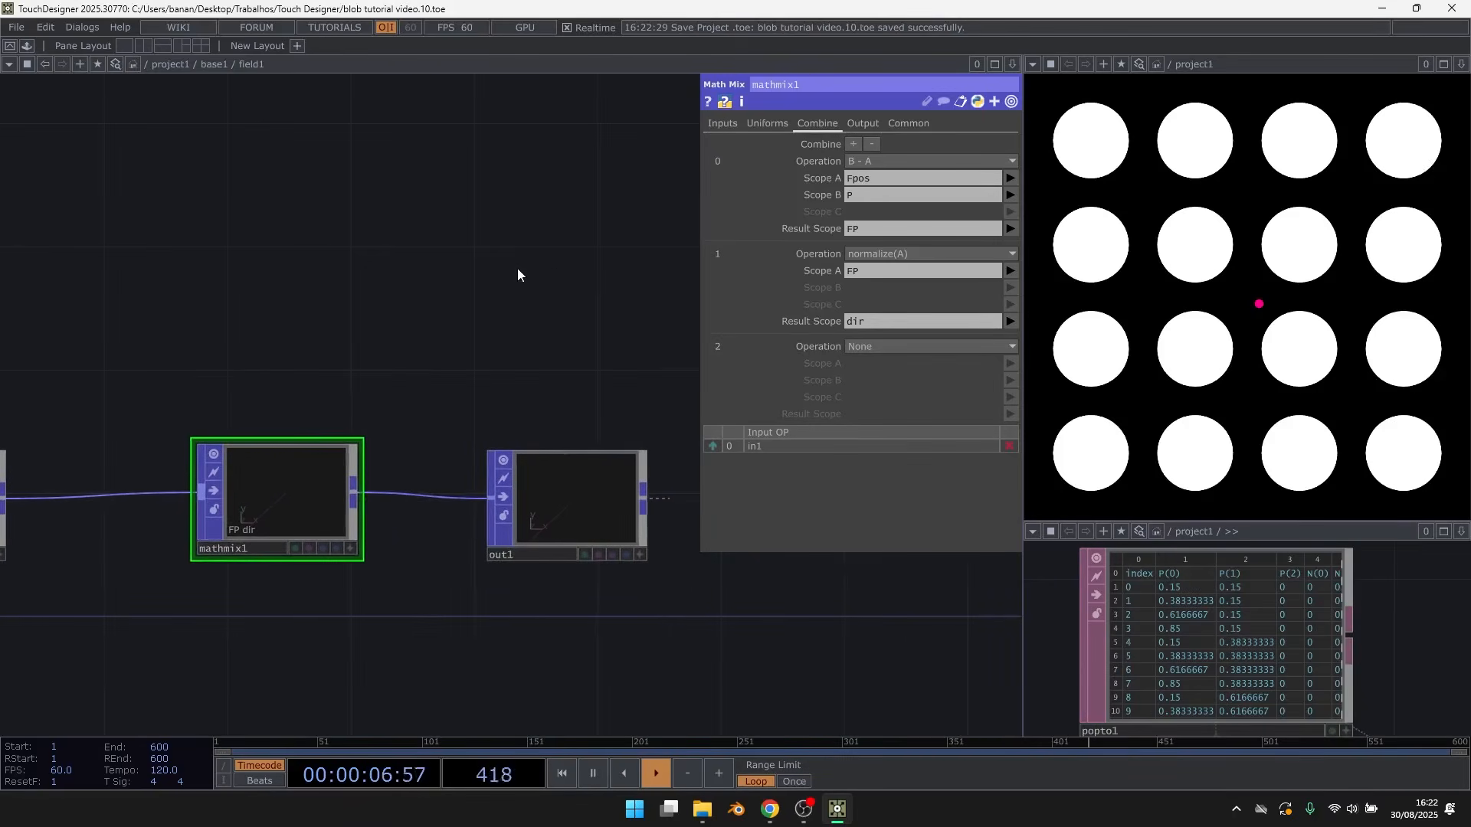
{"action": "left_click", "coordinate": [867, 341]}
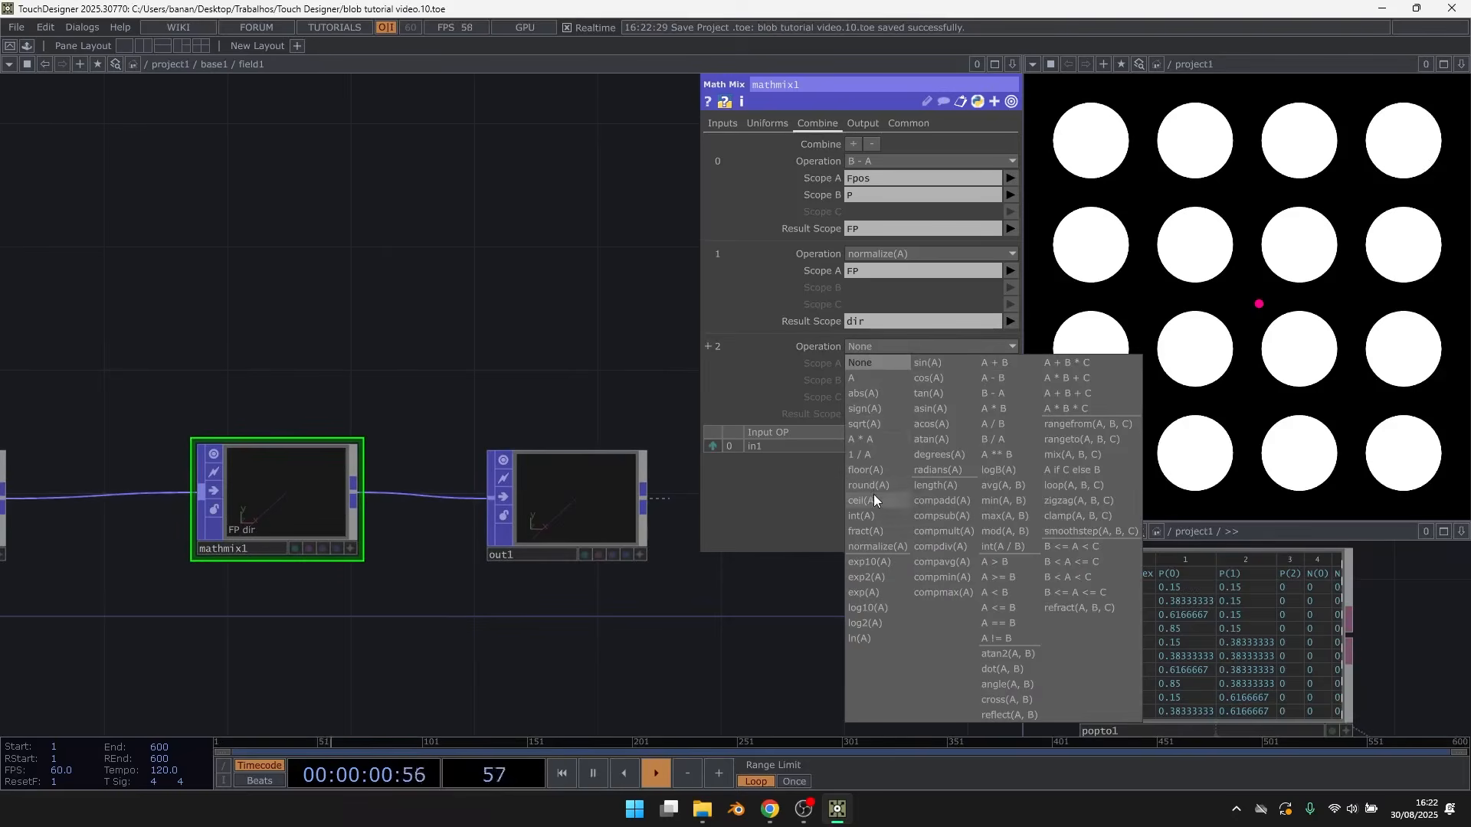
{"action": "left_click", "coordinate": [1019, 410]}
Set the A * B operation's Scope A to dir and its Scope B to Weights[0]
{"action": "left_click", "coordinate": [1010, 364]}
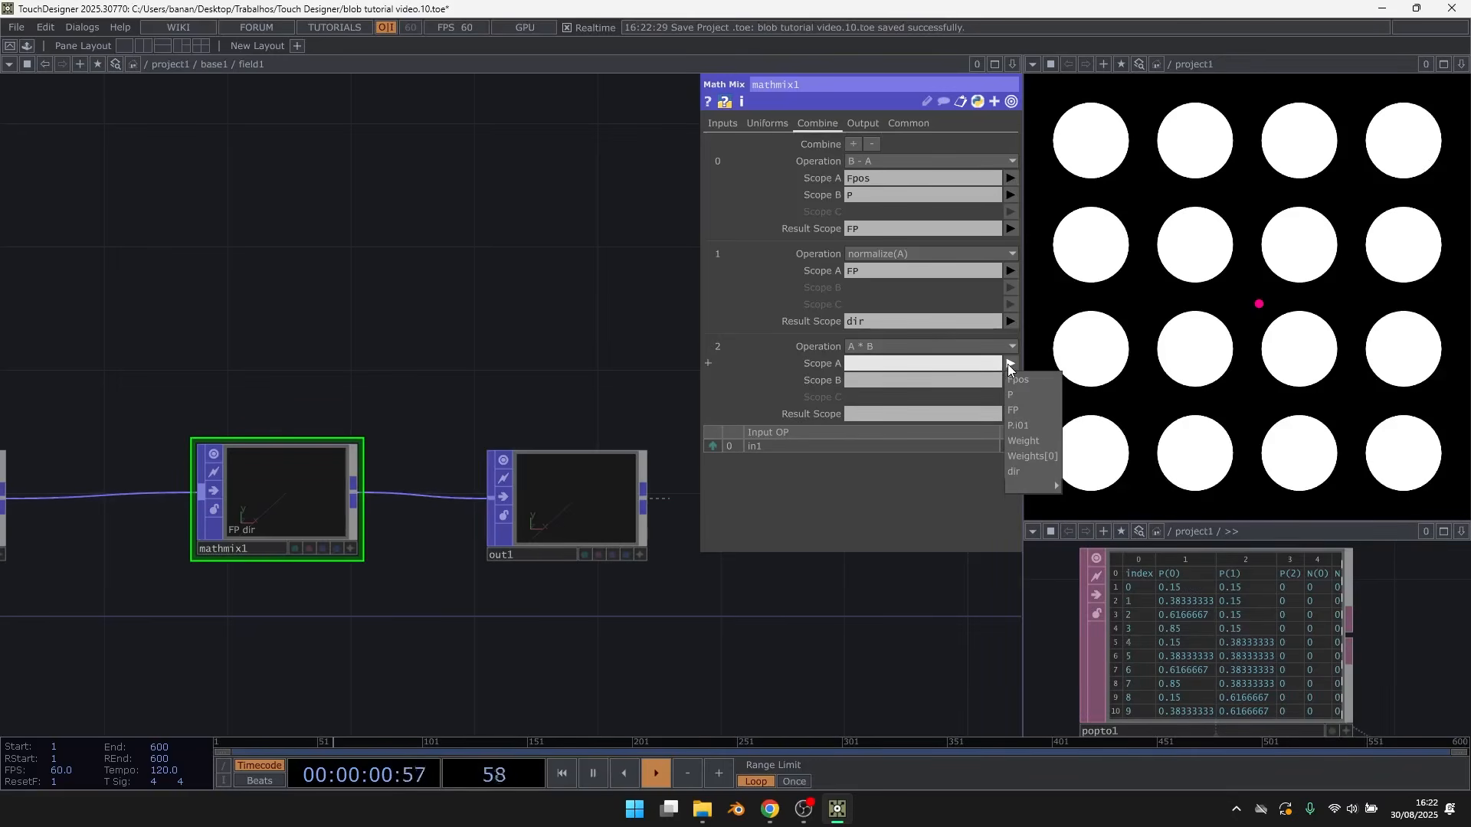
{"action": "left_click", "coordinate": [914, 325]}
{"action": "left_click_drag", "start_coordinate": [912, 325], "coordinate": [835, 328]}
{"action": "key", "text": "ctrl+c"}
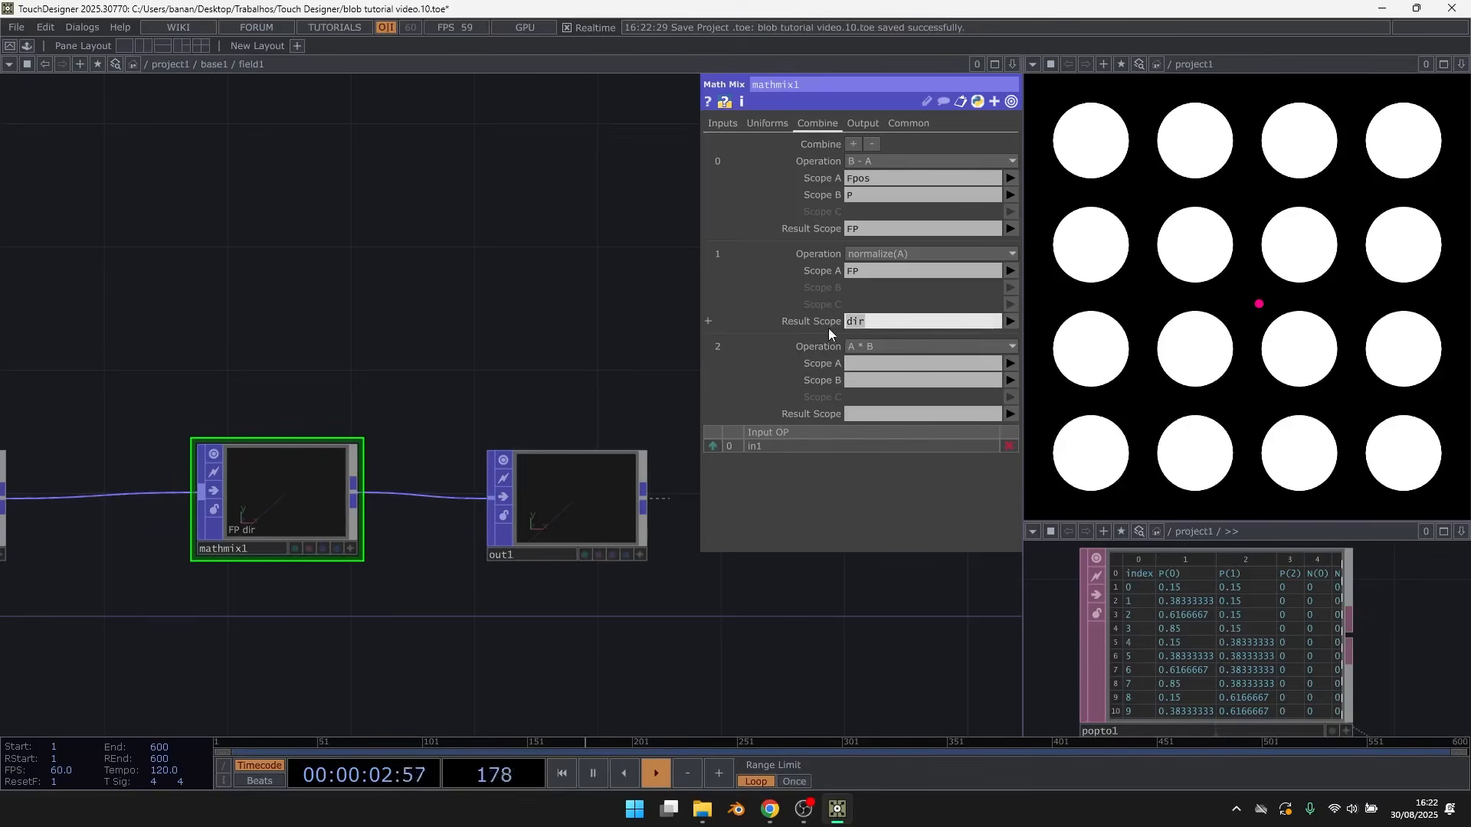
{"action": "left_click", "coordinate": [909, 361]}
{"action": "key", "text": "ctrl+v"}
{"action": "left_click", "coordinate": [430, 294]}
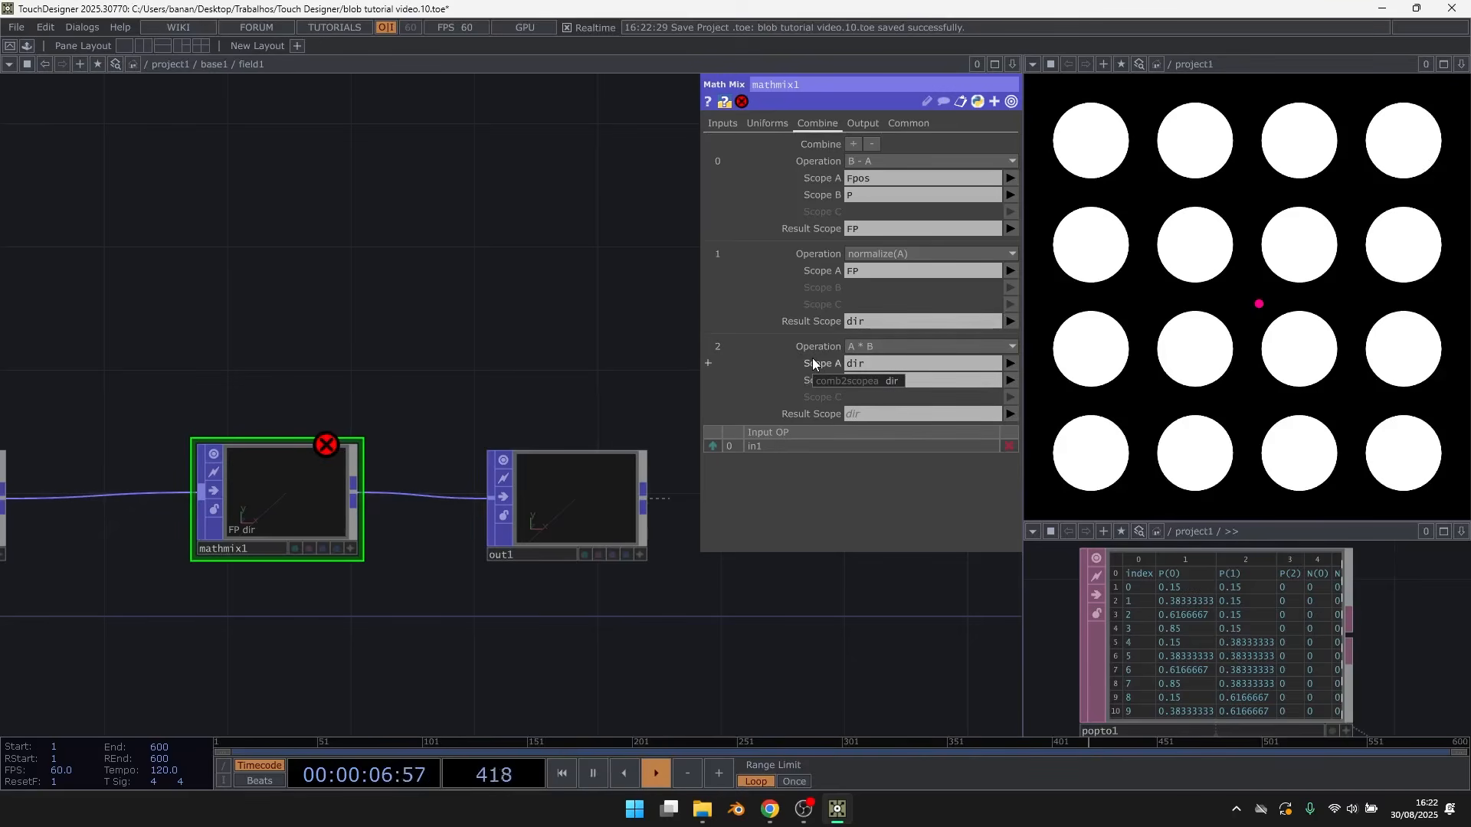
{"action": "left_click", "coordinate": [1010, 382]}
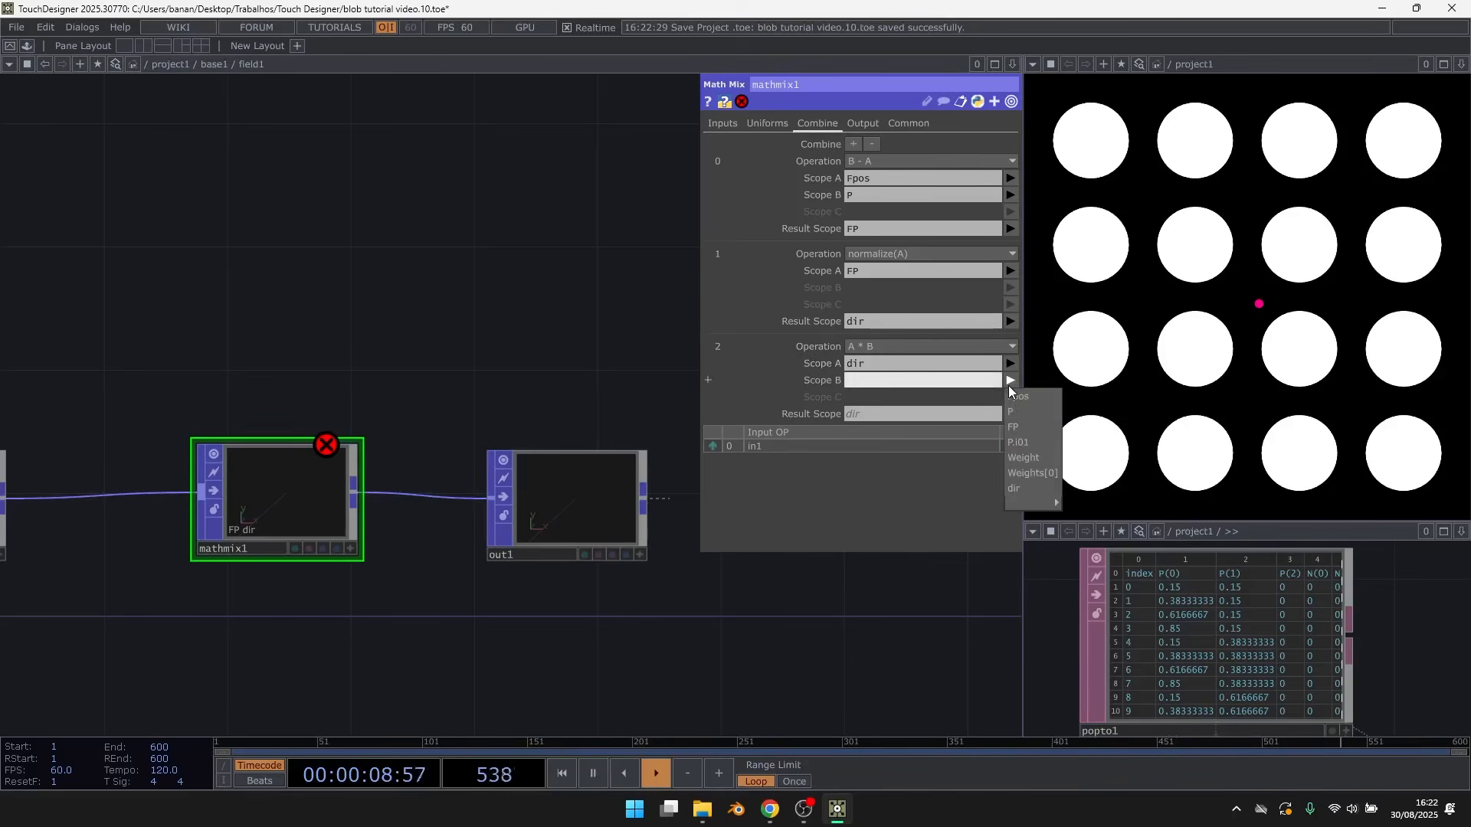
{"action": "left_click", "coordinate": [1038, 475]}
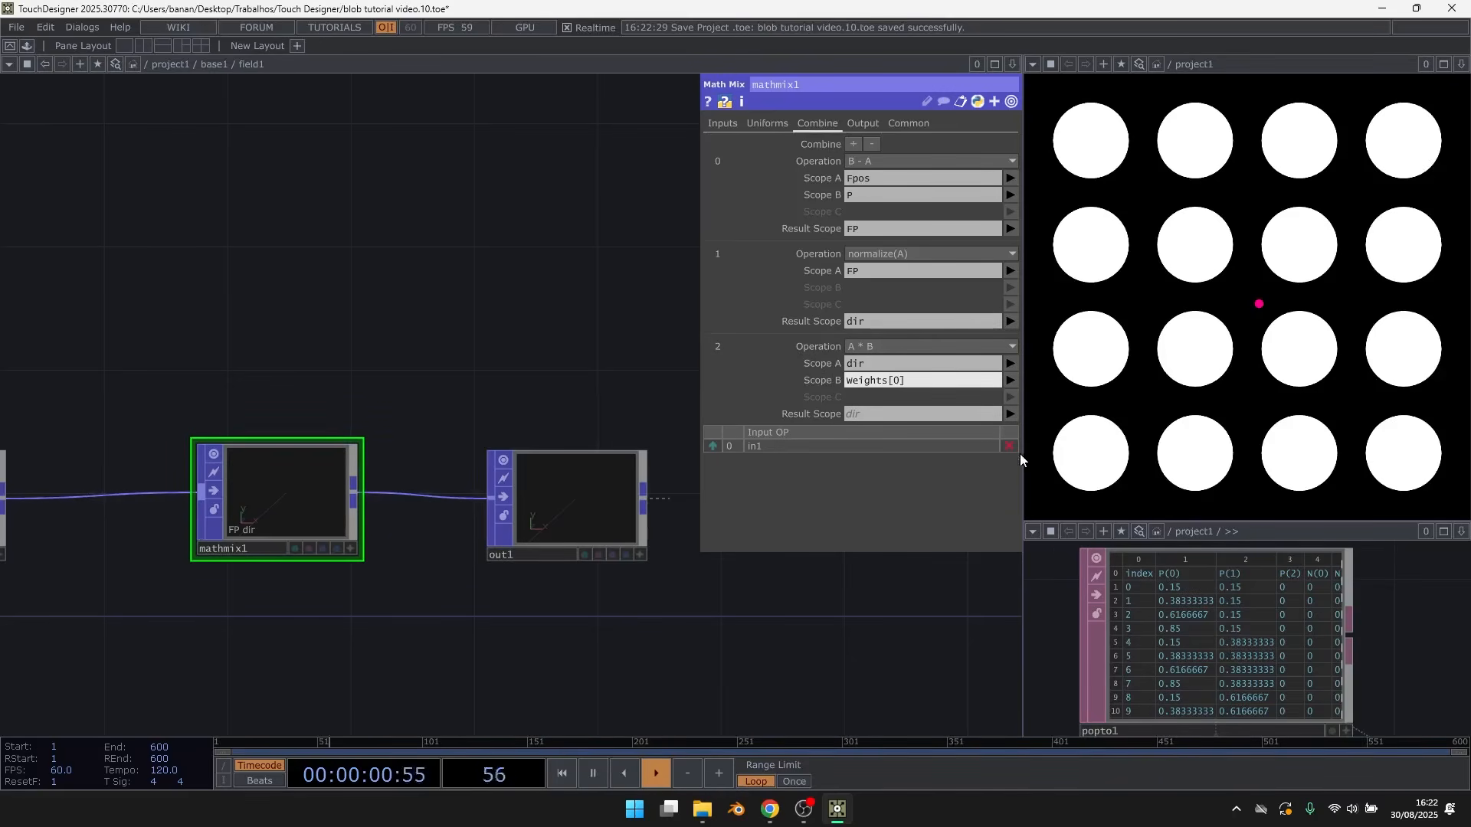
Create a POP to DAT from mathmix1's output and place it above that node
{"action": "left_click_drag", "start_coordinate": [300, 370], "coordinate": [483, 349]}
{"action": "right_click", "coordinate": [544, 469]}
{"action": "left_click", "coordinate": [489, 272]}
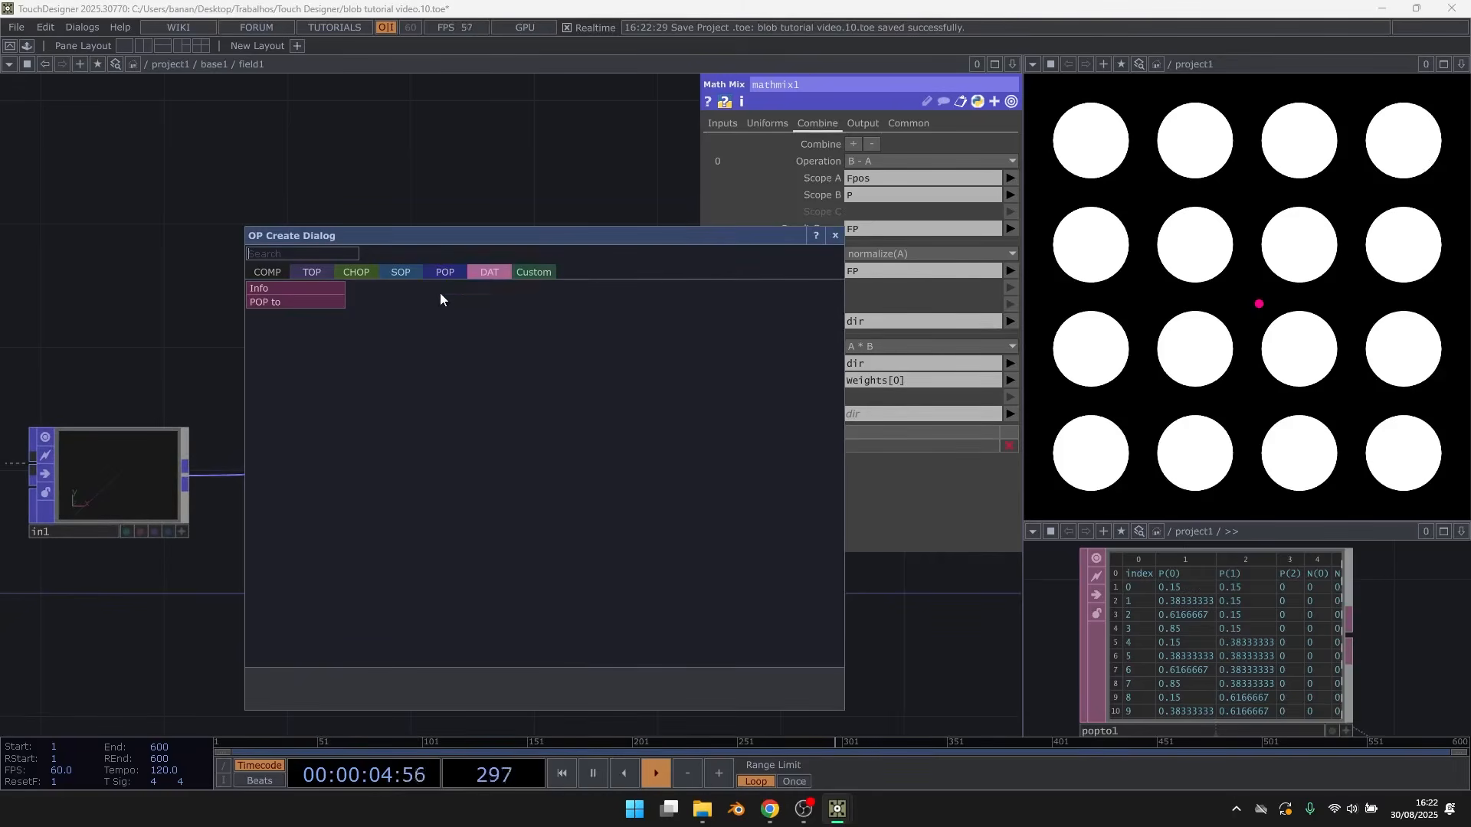
{"action": "left_click", "coordinate": [272, 289]}
{"action": "left_click", "coordinate": [481, 285]}
{"action": "left_click_drag", "start_coordinate": [500, 315], "coordinate": [469, 315]}
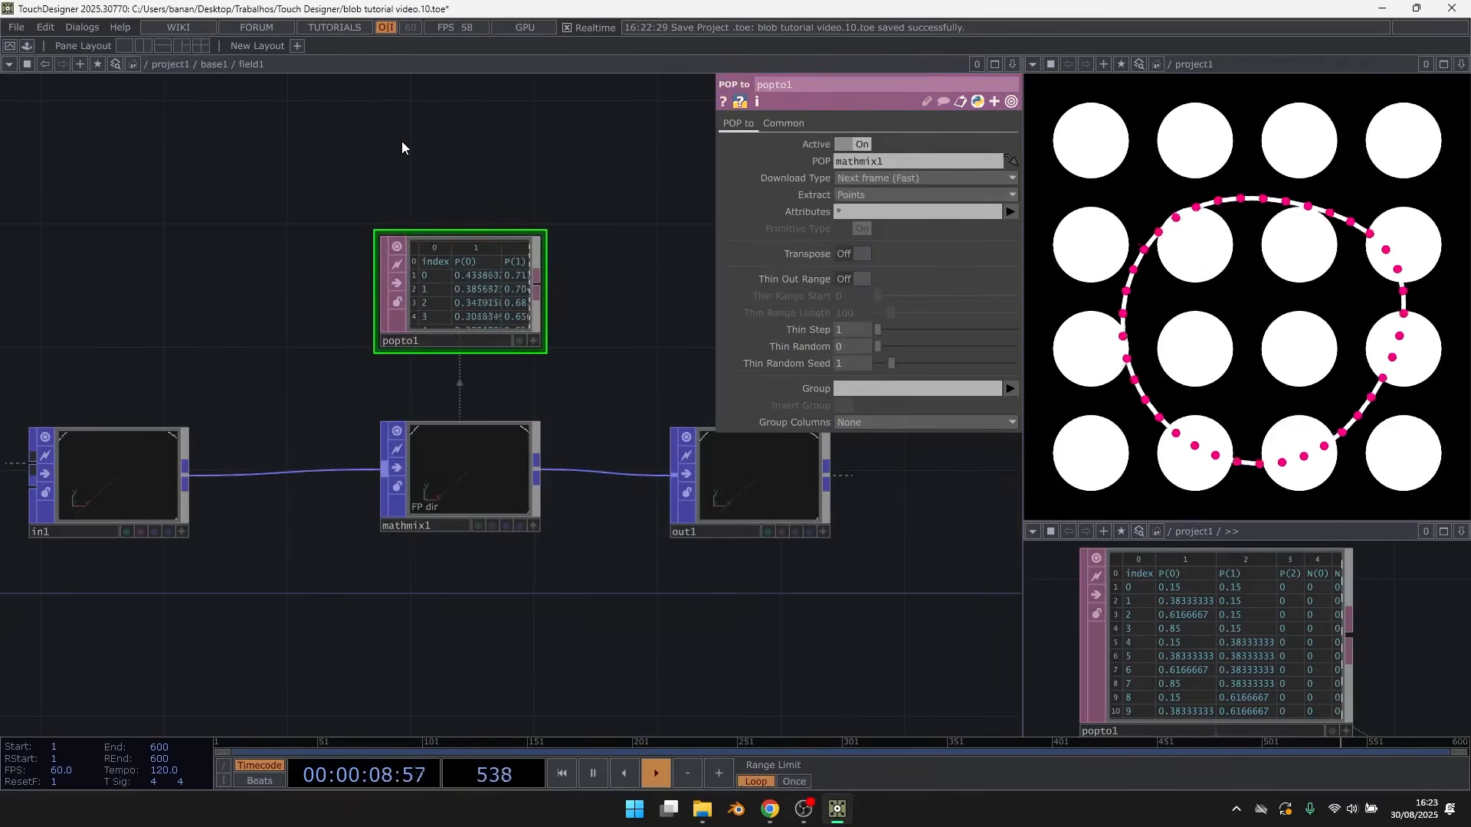
Pause playback and examine the Weights columns in field1's new popto1 table
{"action": "key", "text": "space"}
{"action": "scroll", "coordinate": [486, 197], "scroll_direction": "up", "scroll_amount": 5}
{"action": "scroll", "coordinate": [480, 332], "scroll_direction": "up", "scroll_amount": 3}
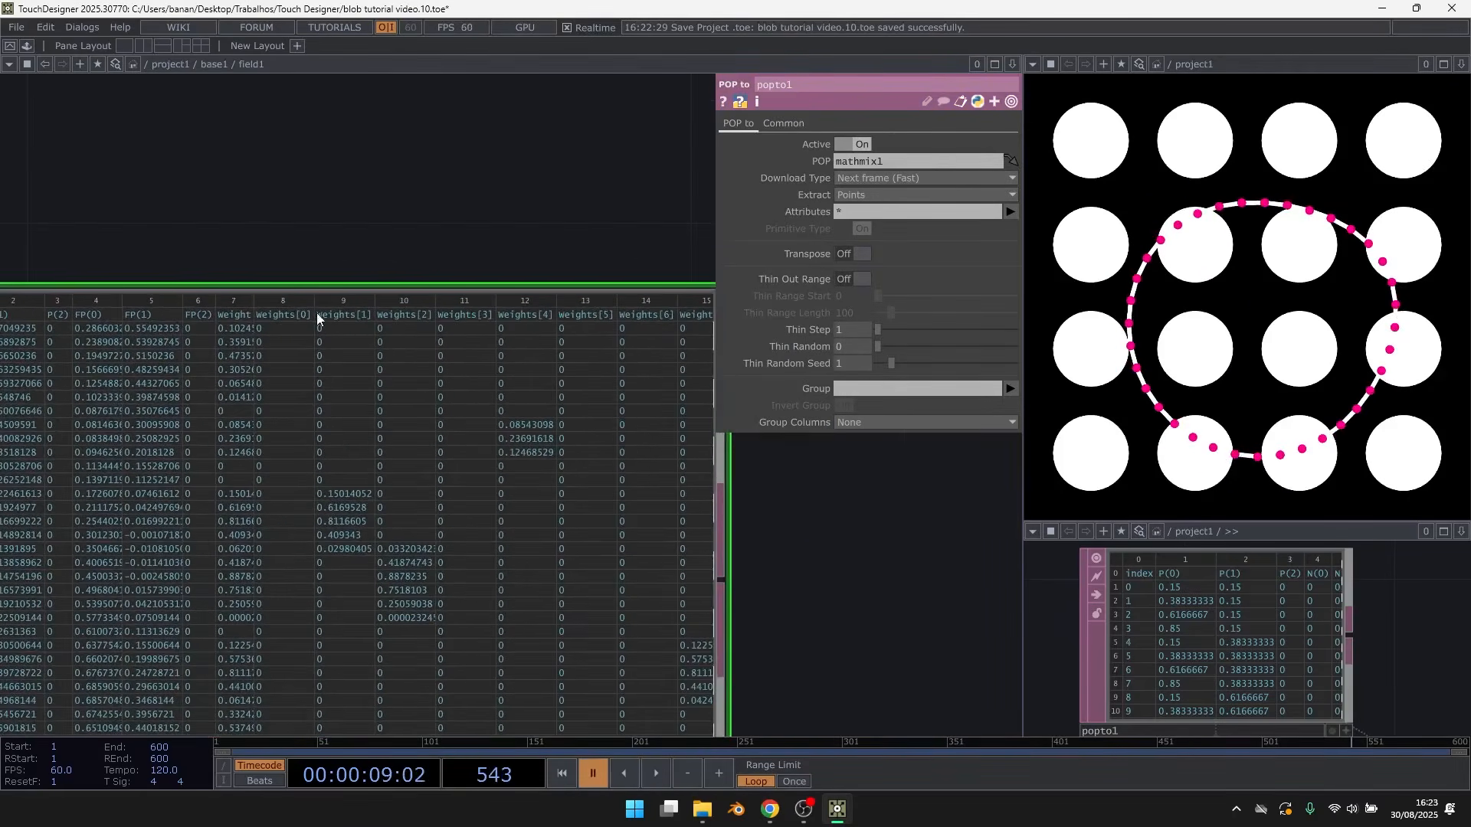
{"action": "scroll", "coordinate": [558, 230], "scroll_direction": "down", "scroll_amount": 4}
{"action": "left_click_drag", "start_coordinate": [610, 537], "coordinate": [624, 393]}
{"action": "key", "text": "u"}
{"action": "double_click", "coordinate": [520, 150]}
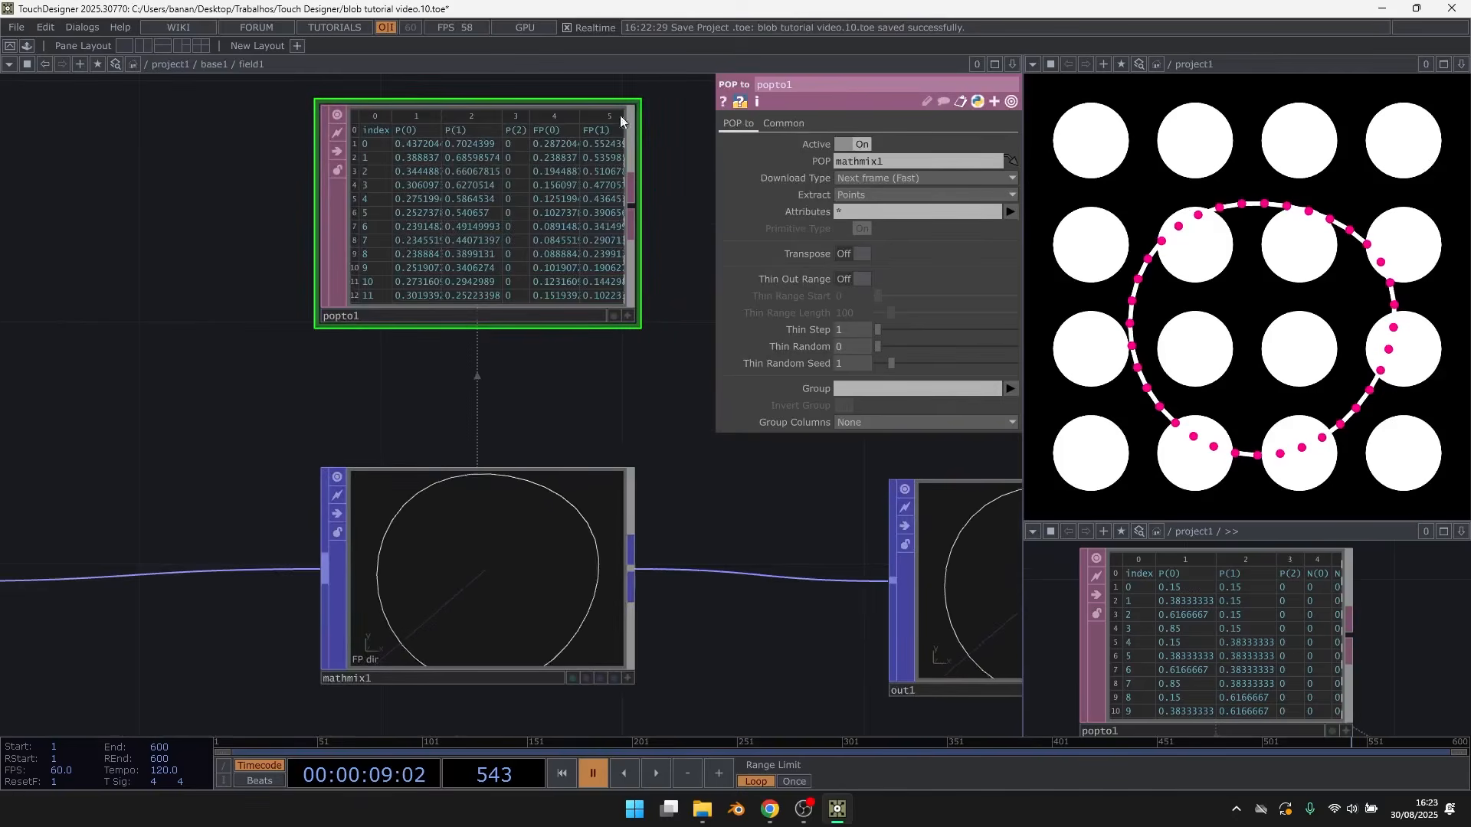
{"action": "scroll", "coordinate": [618, 118], "scroll_direction": "up", "scroll_amount": 3}
{"action": "scroll", "coordinate": [588, 179], "scroll_direction": "up", "scroll_amount": 2}
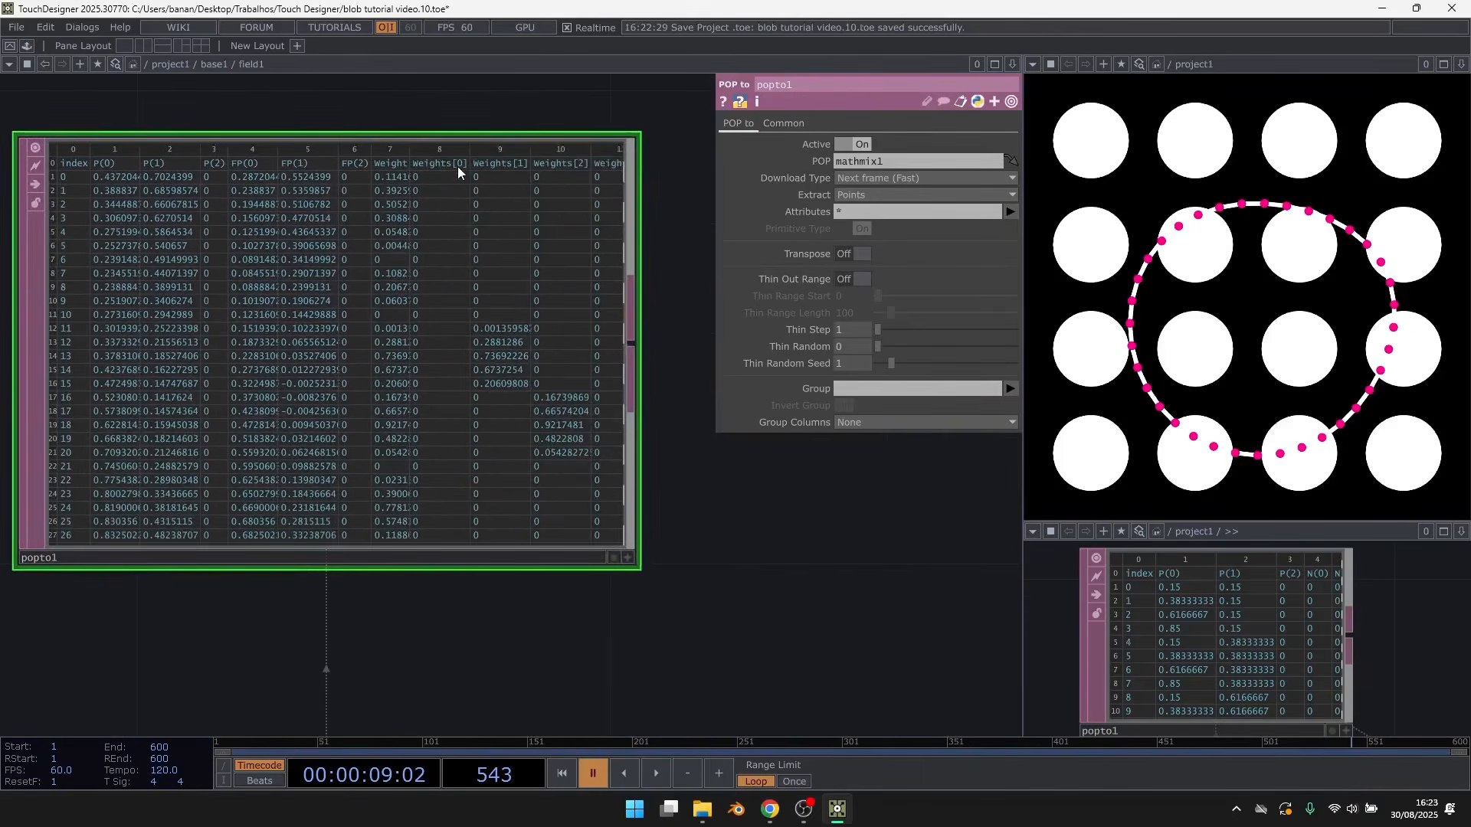
{"action": "scroll", "coordinate": [458, 173], "scroll_direction": "down", "scroll_amount": 5}
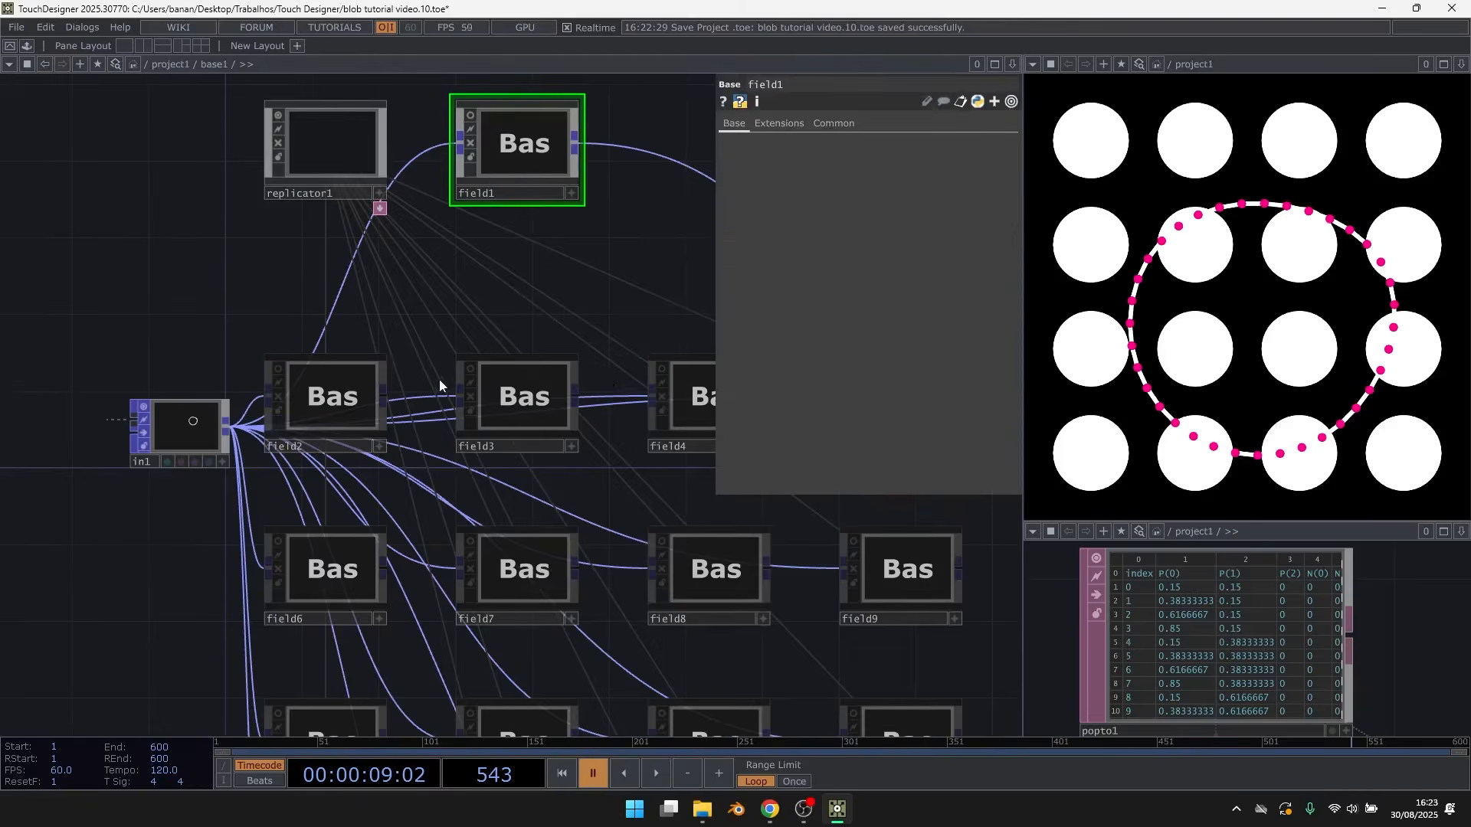
Inside field1, switch mathmix1's third-operation Scope B to an expression starting with the quoted text "Weights["
{"action": "double_click", "coordinate": [534, 140]}
{"action": "left_click", "coordinate": [511, 591]}
{"action": "left_click", "coordinate": [708, 379]}
{"action": "left_click_drag", "start_coordinate": [700, 354], "coordinate": [481, 399]}
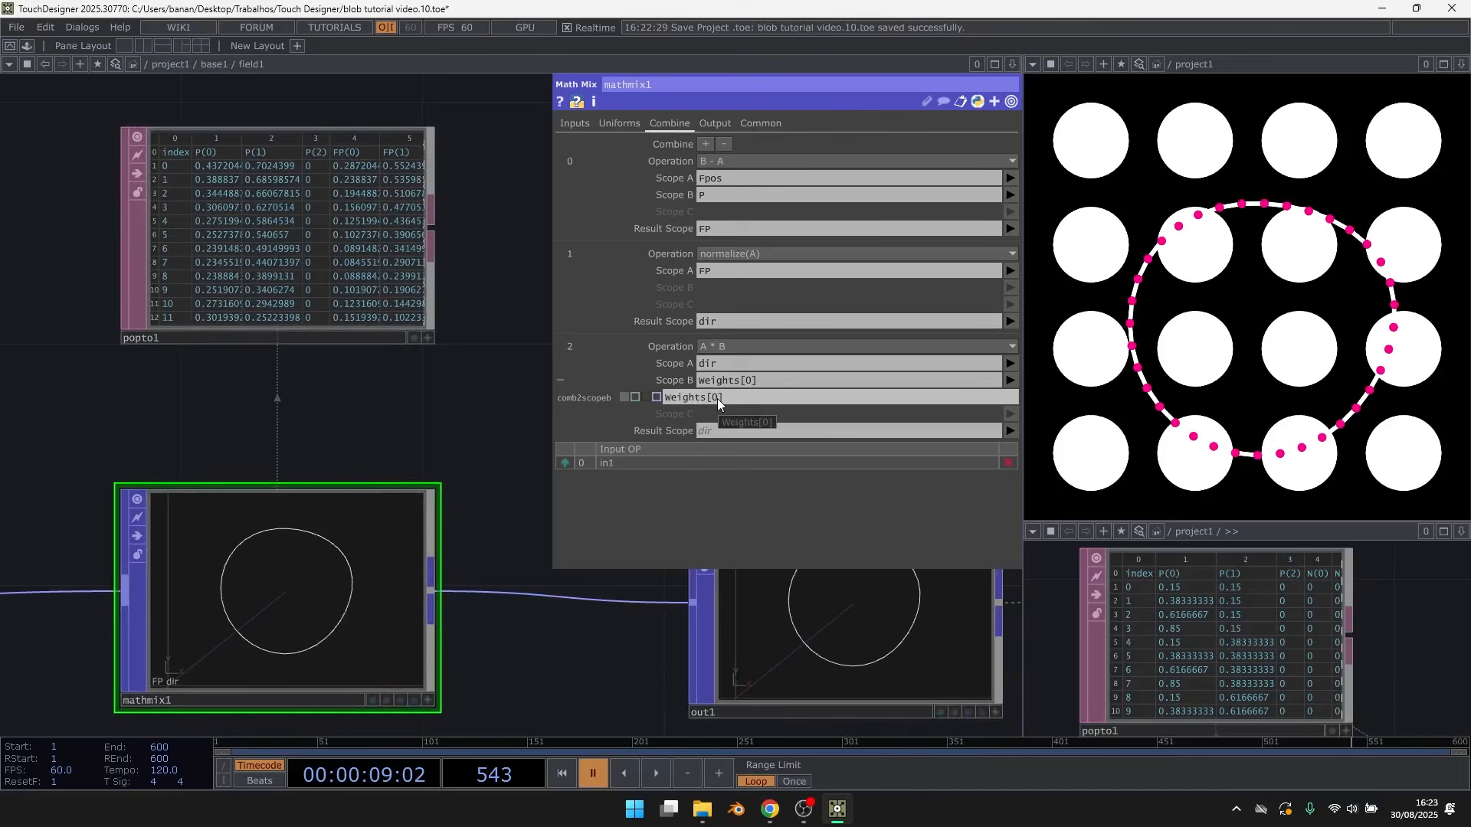
{"action": "double_click", "coordinate": [714, 399]}
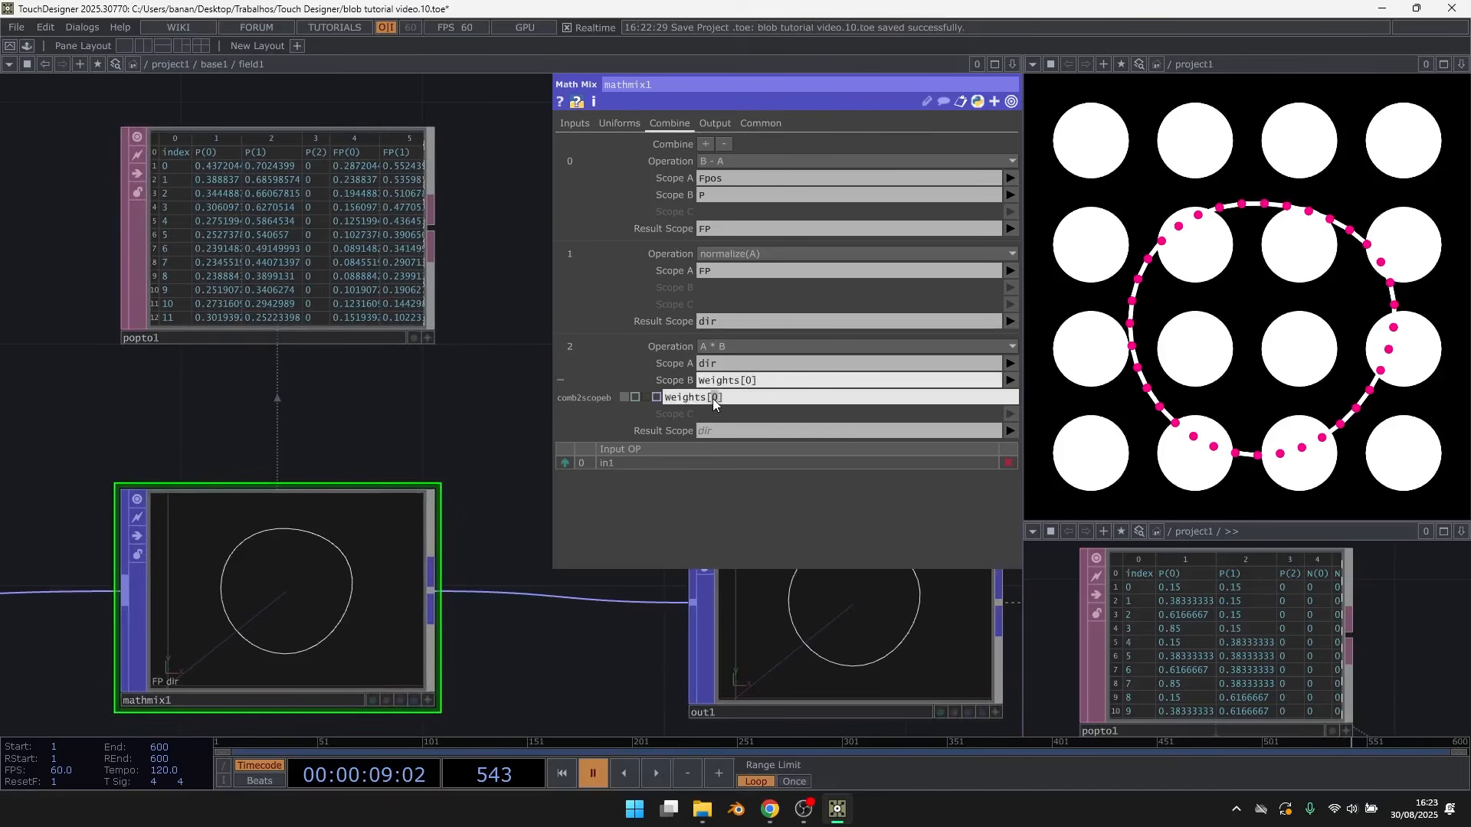
{"action": "type", "text": "\""}
{"action": "left_click", "coordinate": [664, 397]}
{"action": "type", "text": "\""}
{"action": "key", "text": "ctrl+a"}
{"action": "key", "text": "BackSpace"}
{"action": "left_click", "coordinate": [637, 398]}
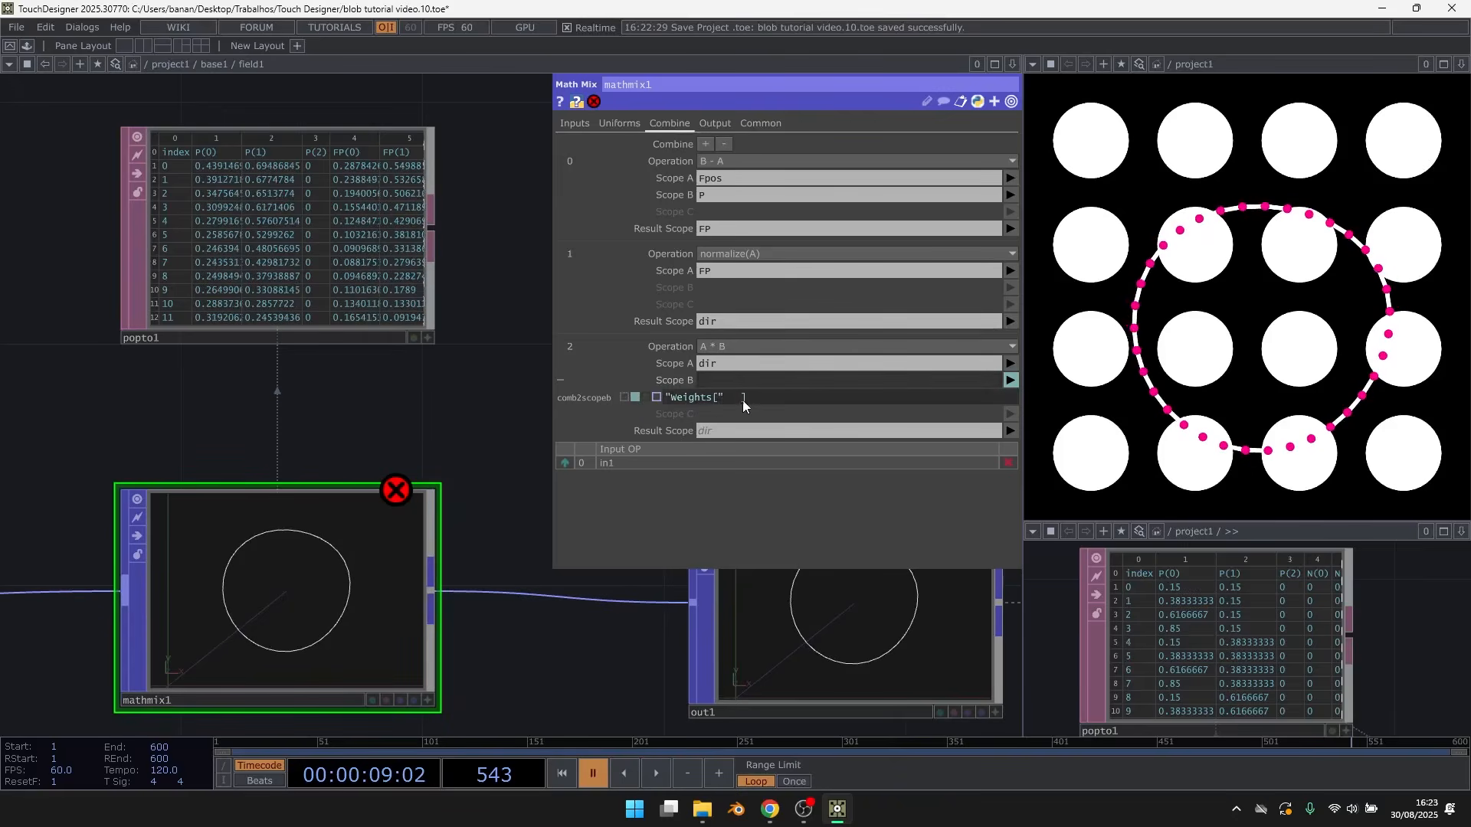
Insert (parent().digits) between the quoted Weights[ text and the closing bracket of the Scope B expression
{"action": "left_click_drag", "start_coordinate": [724, 399], "coordinate": [740, 400]}
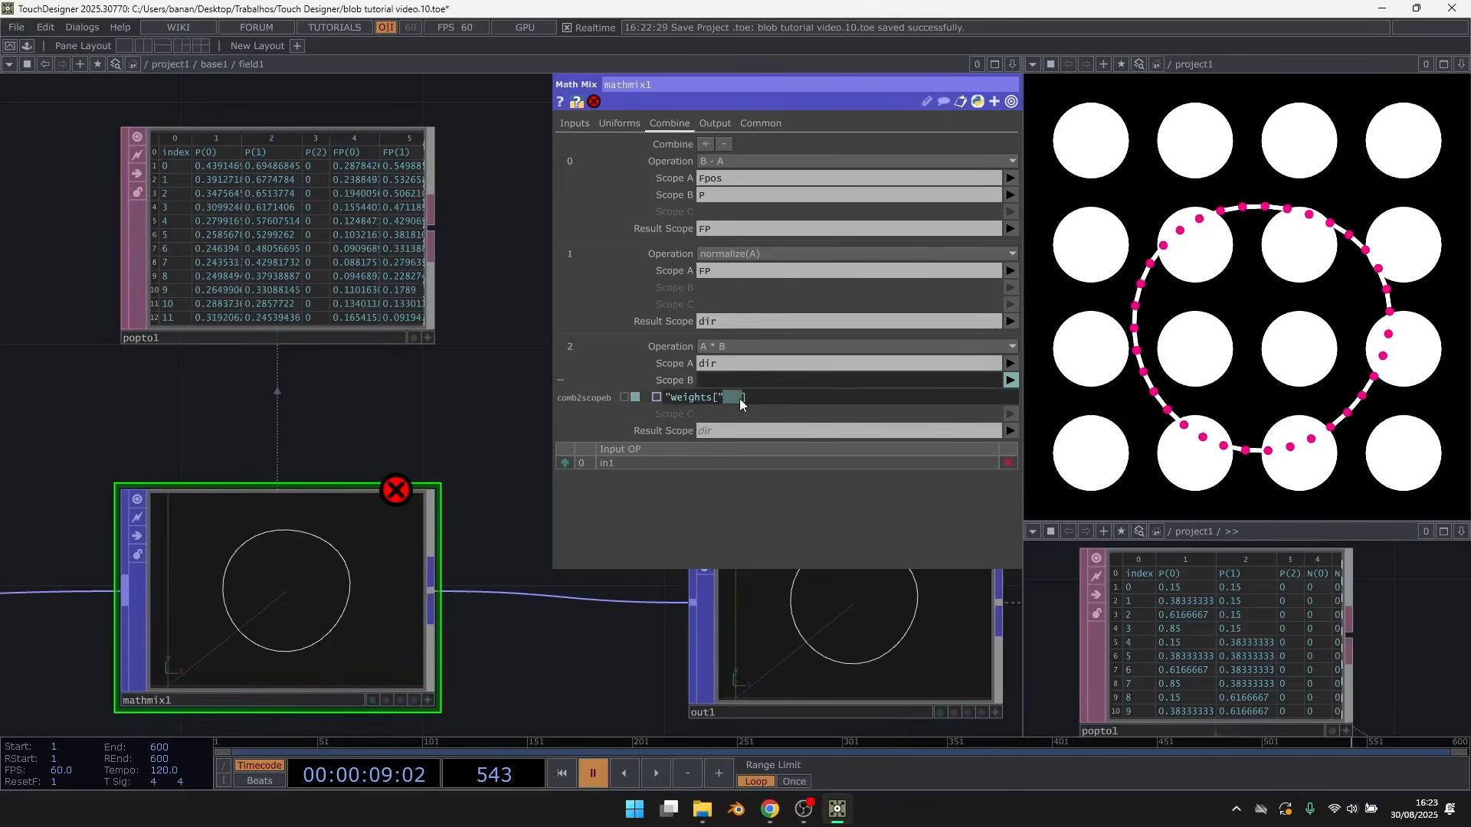
{"action": "type", "text": "(parent().digits)"}
{"action": "left_click", "coordinate": [732, 404]}
{"action": "type", "text": "("}
{"action": "left_click_drag", "start_coordinate": [550, 394], "coordinate": [512, 399]}
{"action": "left_click_drag", "start_coordinate": [446, 426], "coordinate": [375, 435]}
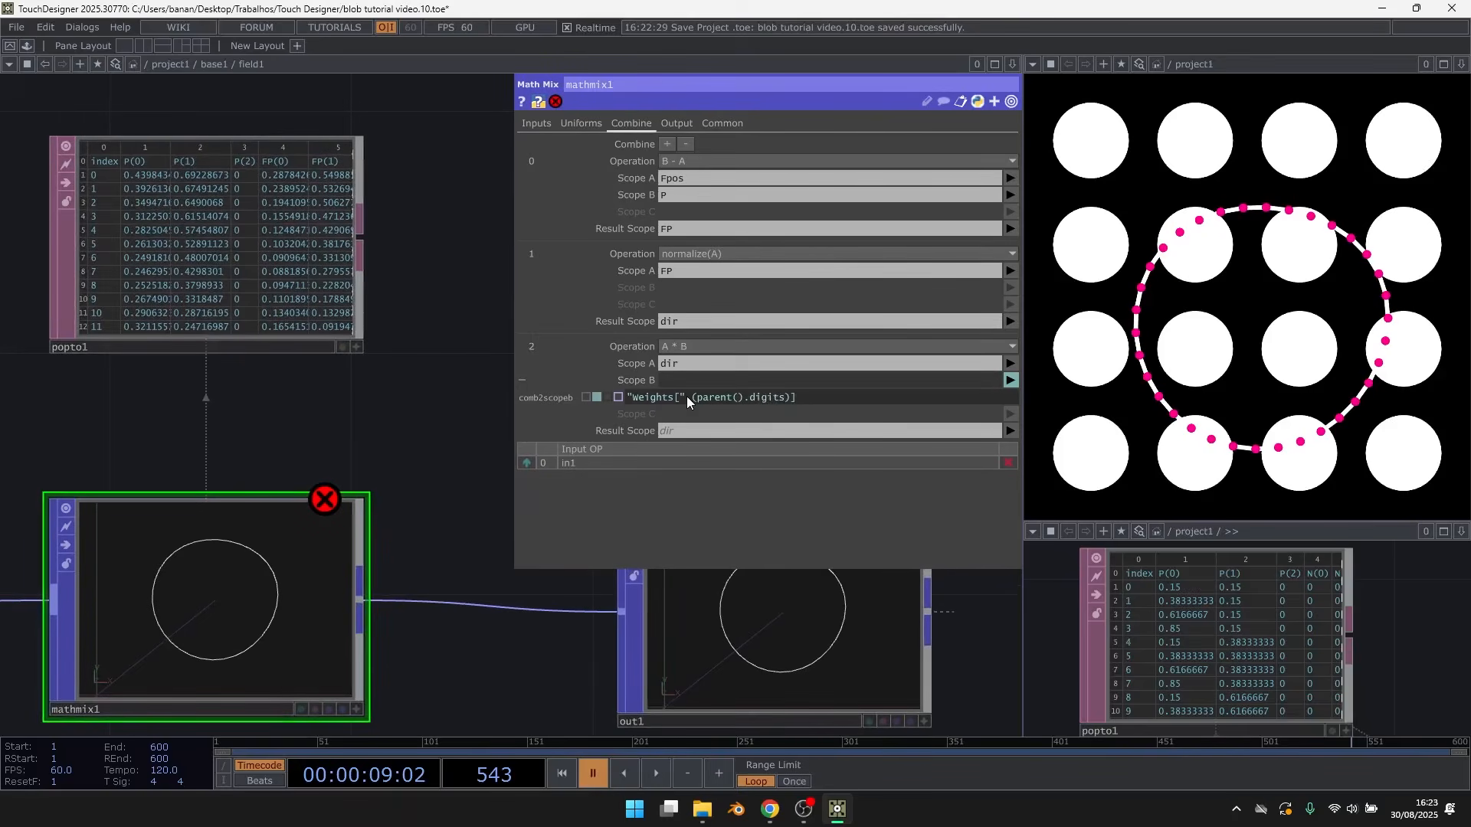
Put the closing bracket in quotes and join all three parts with plus signs: "Weights[" + (parent().digits) + "]"
{"action": "mouse_move", "coordinate": [686, 404]}
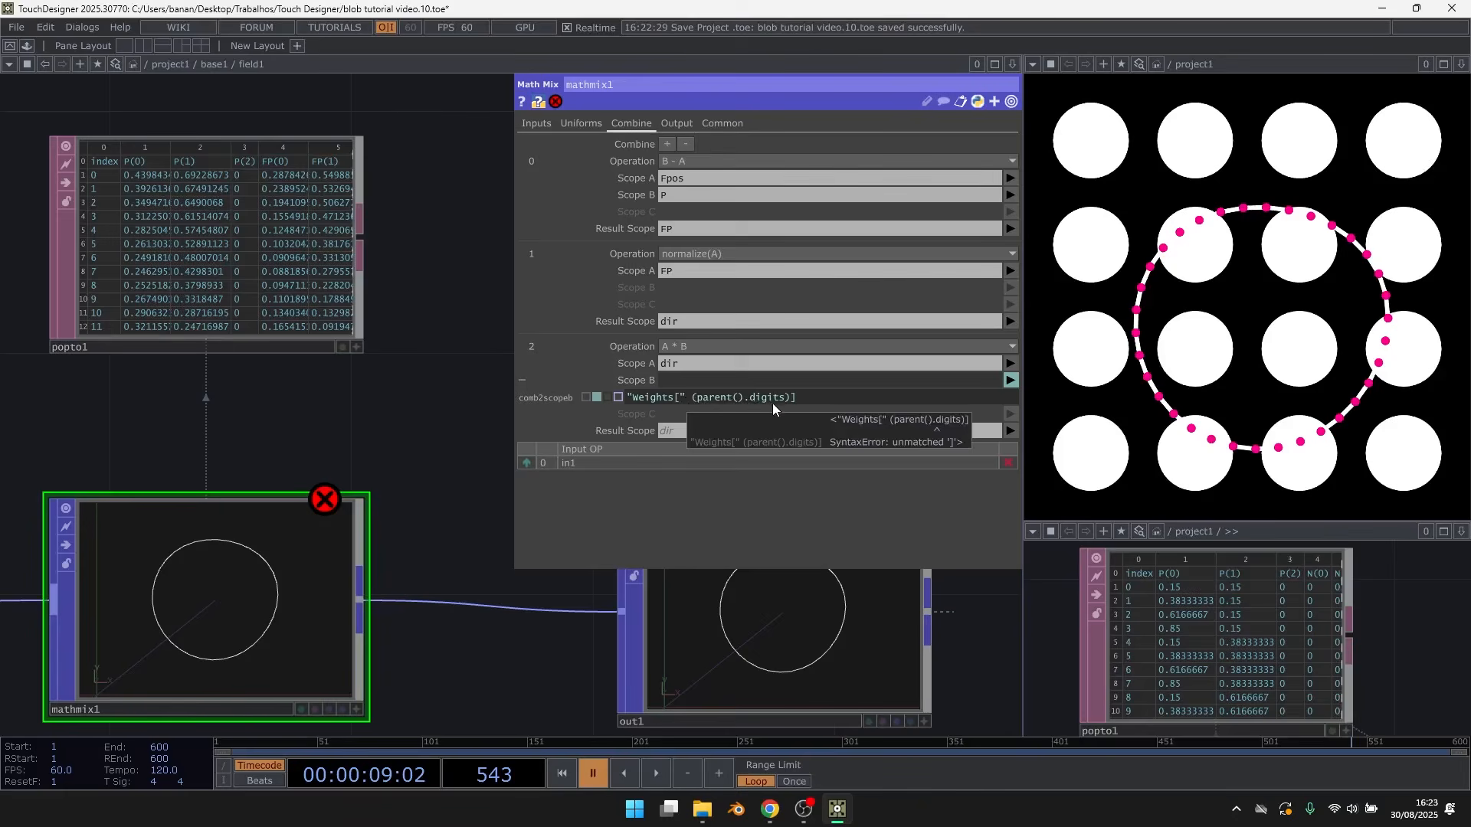
{"action": "left_click", "coordinate": [792, 406]}
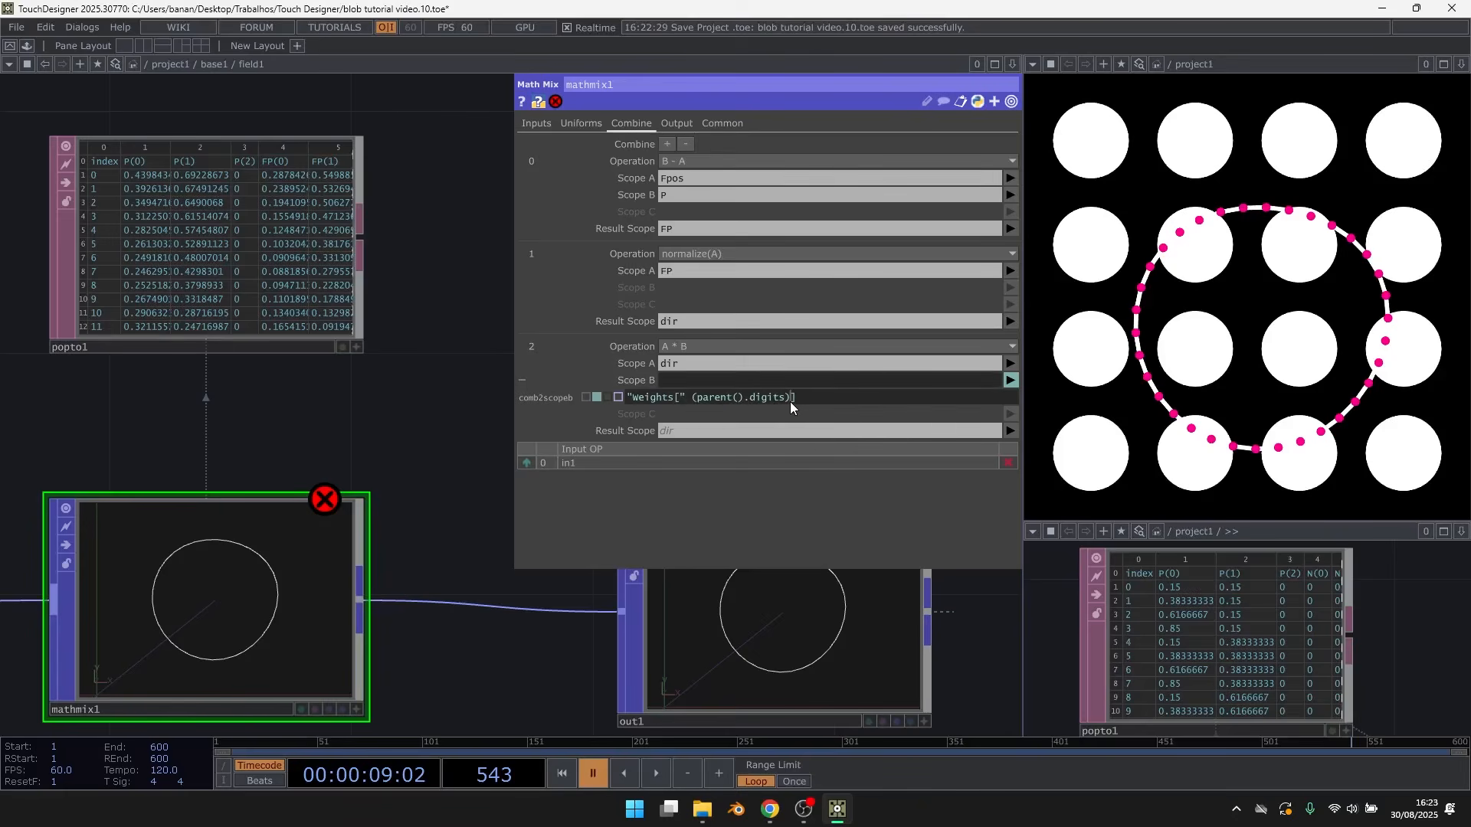
{"action": "type", "text": "+ \"]\""}
{"action": "left_click", "coordinate": [689, 398]}
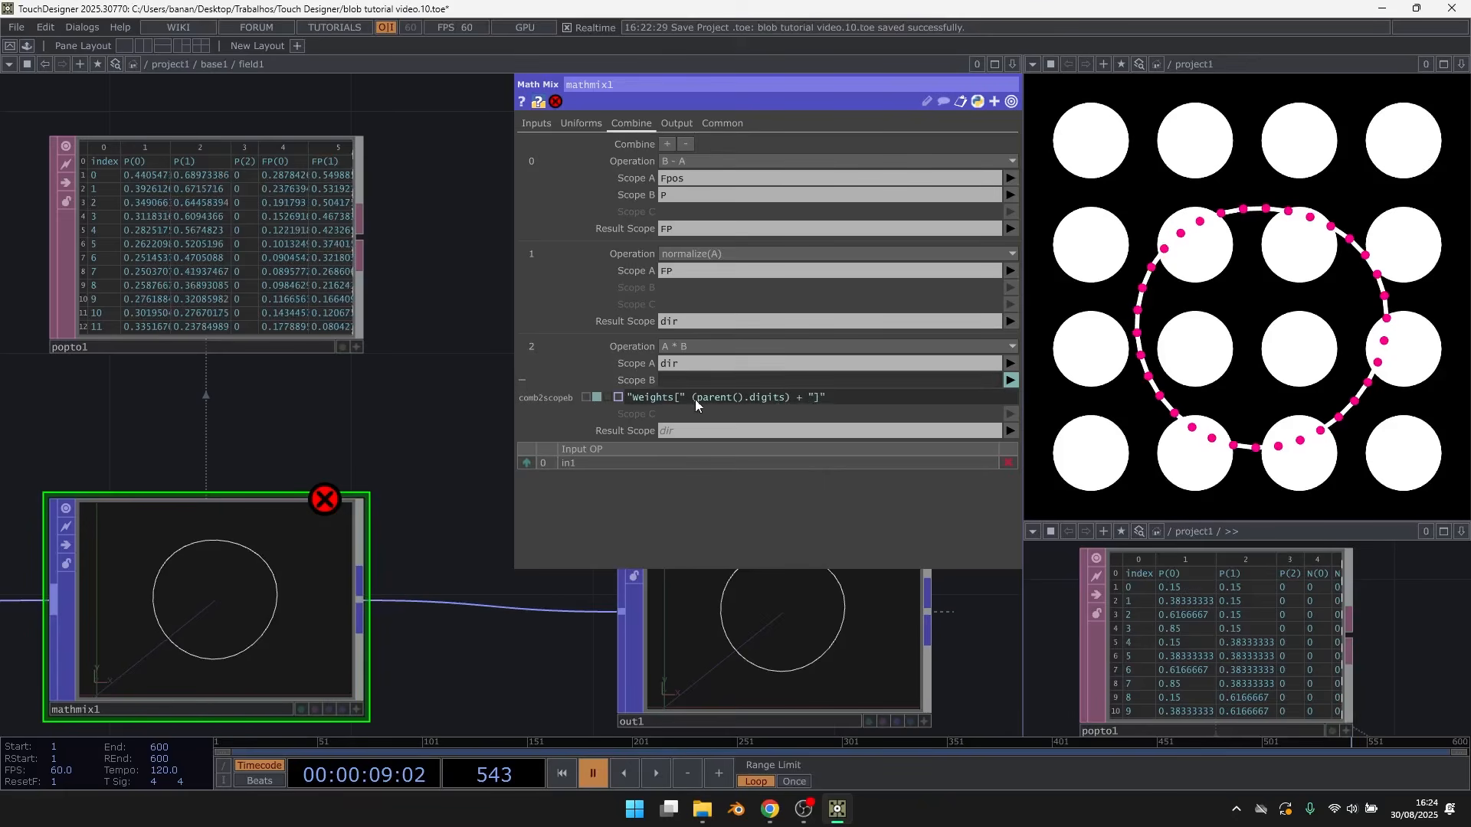
{"action": "type", "text": "+"}
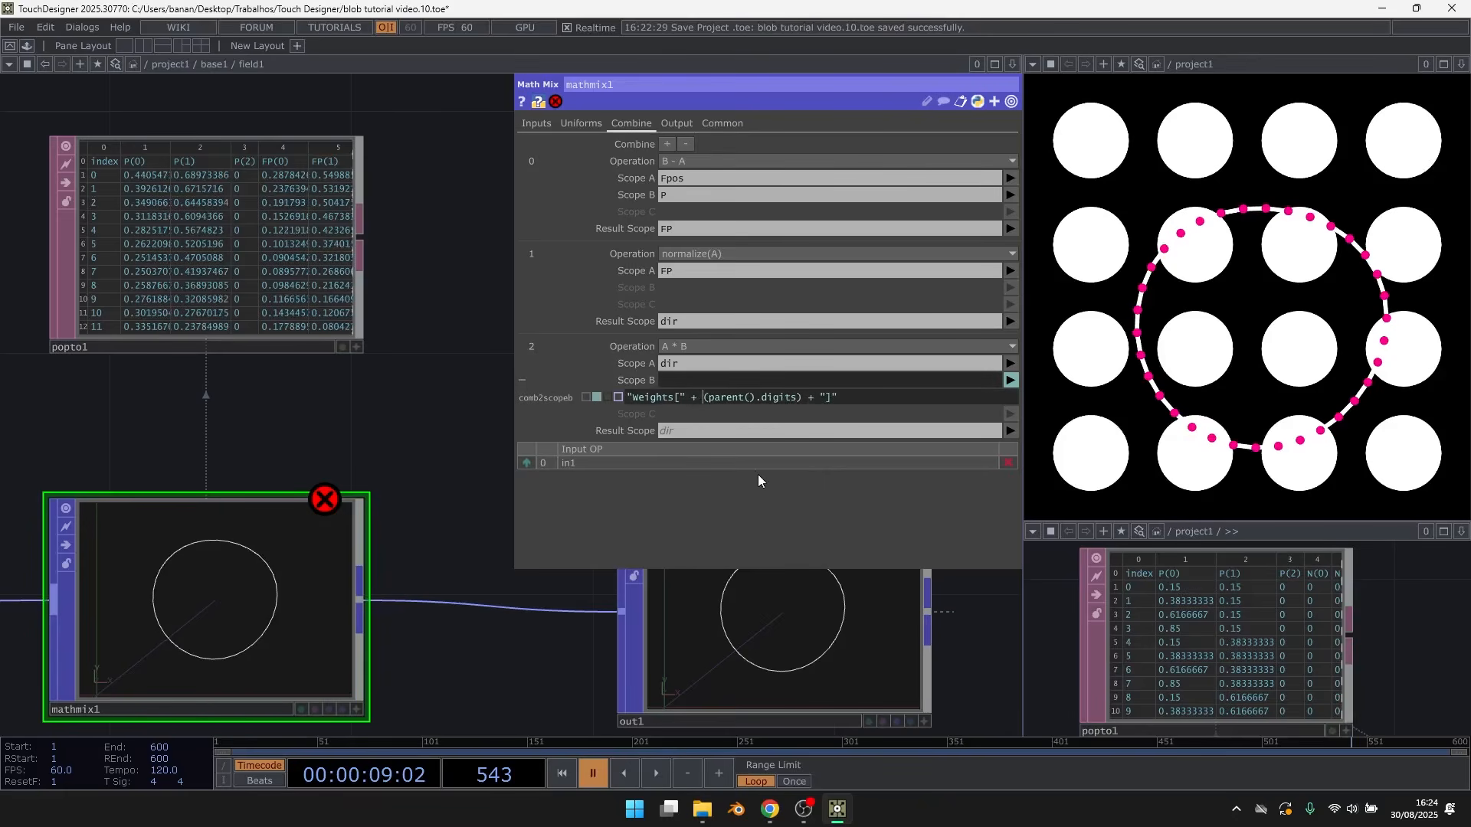
Wrap the index part of the Scope B expression as str(eval("parent().digits")) and apply it
{"action": "left_click", "coordinate": [798, 397]}
{"action": "type", "text": "\""}
{"action": "left_click", "coordinate": [709, 398]}
{"action": "type", "text": "\""}
{"action": "left_click", "coordinate": [707, 398]}
{"action": "type", "text": "eval"}
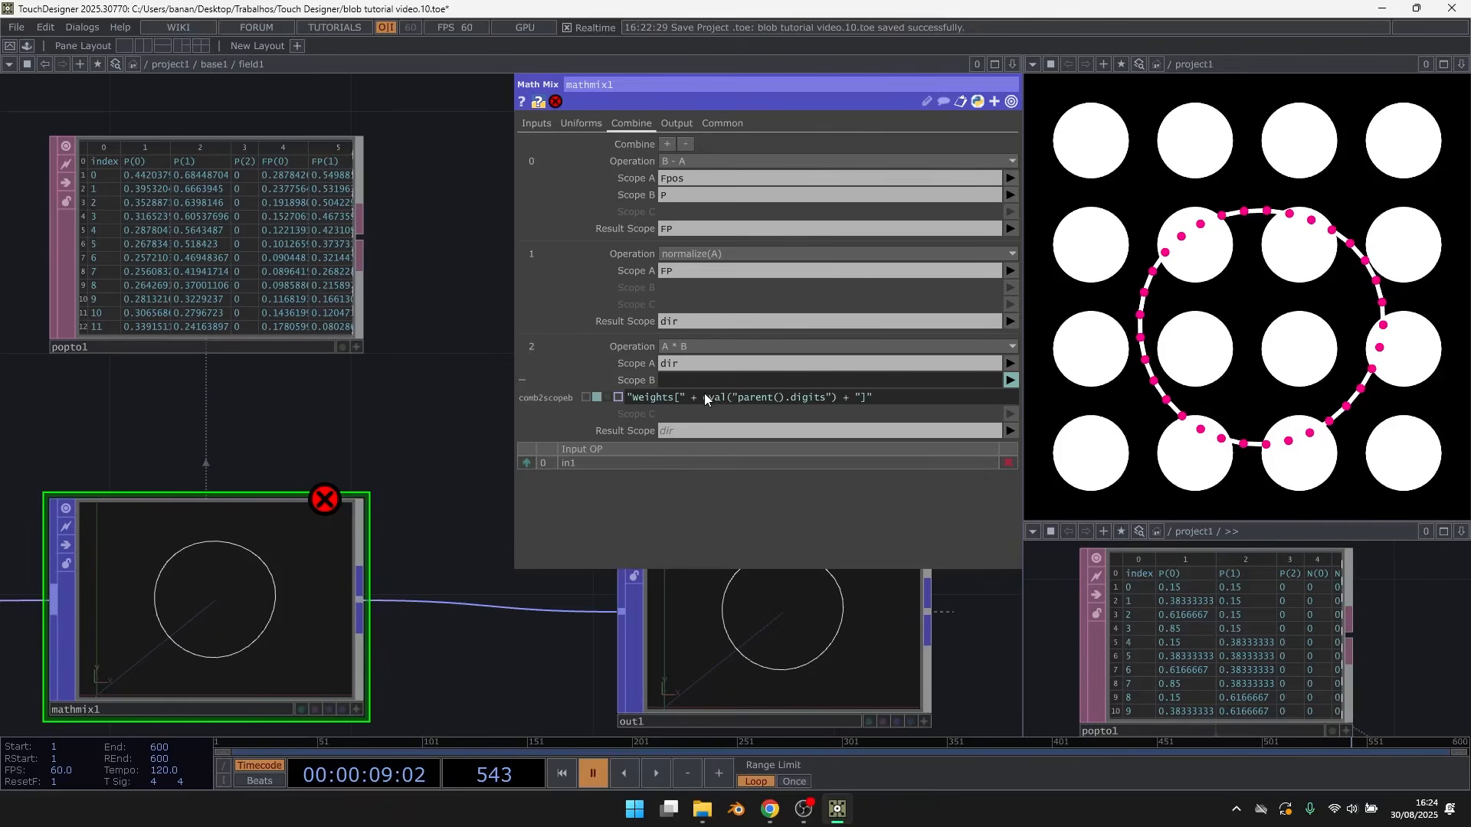
{"action": "type", "text": "("}
{"action": "left_click", "coordinate": [843, 397]}
{"action": "type", "text": ")"}
{"action": "left_click", "coordinate": [704, 398]}
{"action": "type", "text": "str"}
{"action": "key", "text": "Return"}
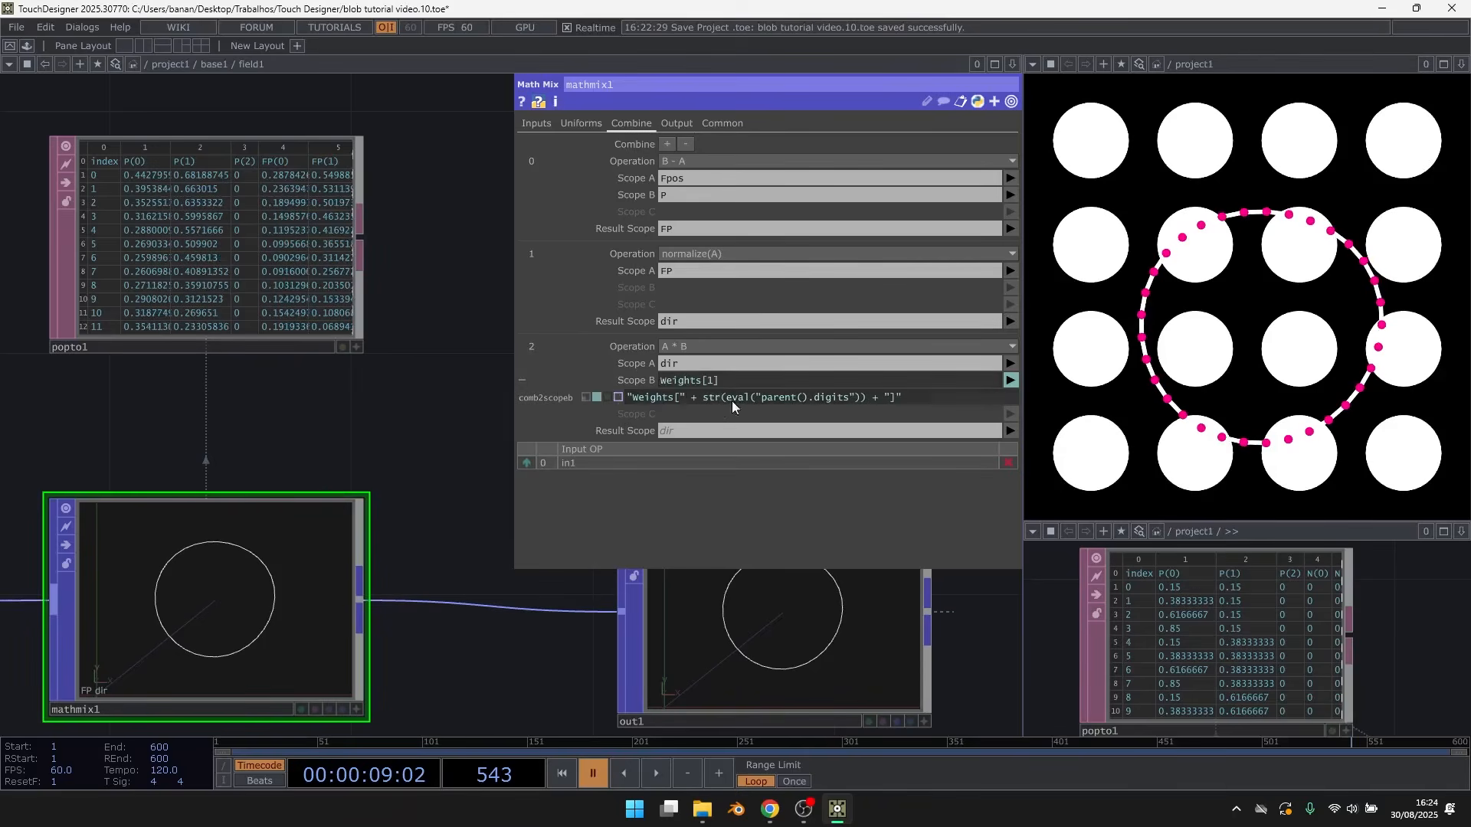
Subtract 1 from parent().digits in the Scope B expression and check the Weights columns in popto1
{"action": "left_click", "coordinate": [851, 398]}
{"action": "type", "text": "-1"}
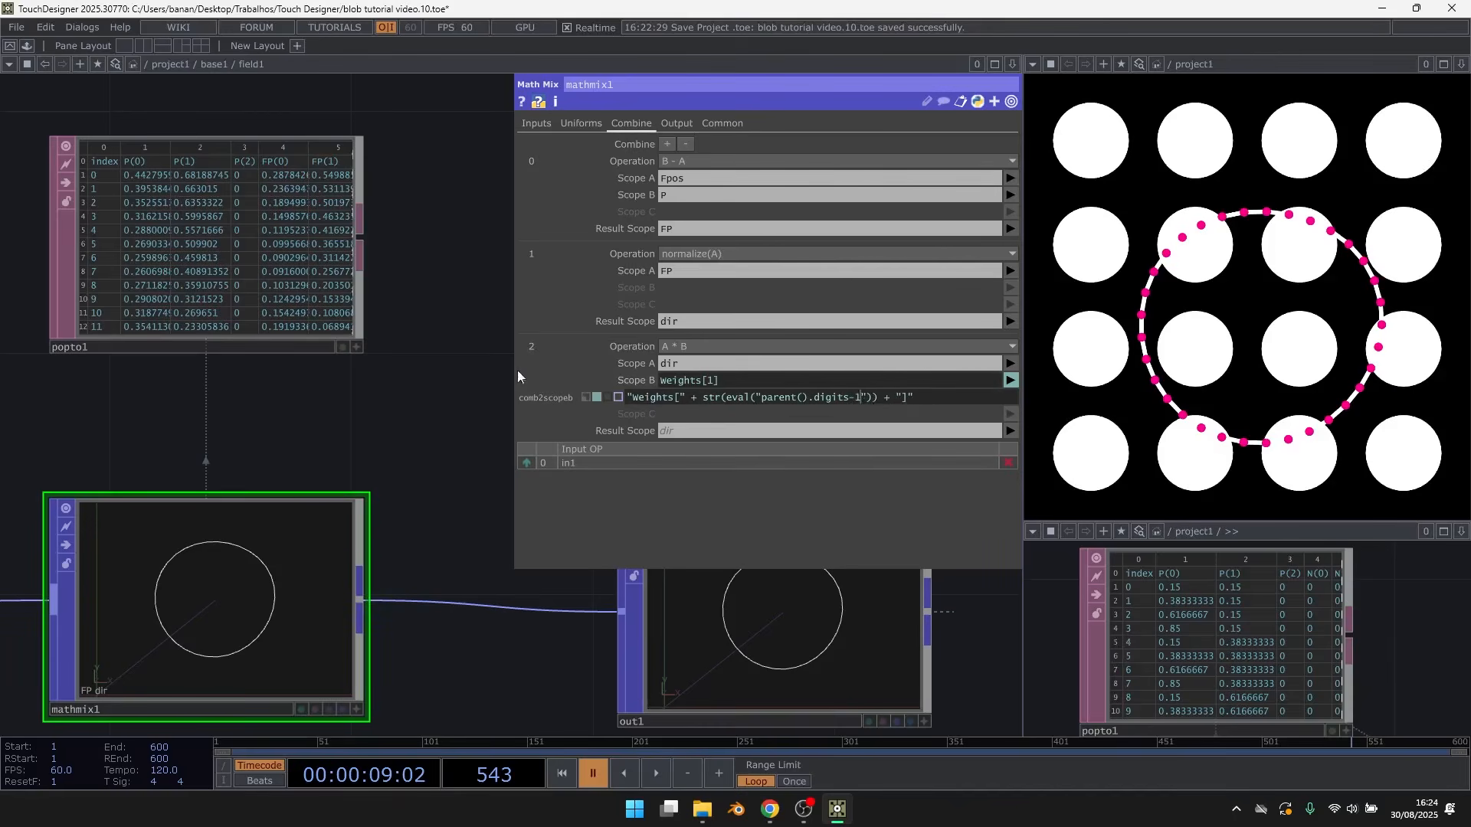
{"action": "scroll", "coordinate": [277, 149], "scroll_direction": "up", "scroll_amount": 4}
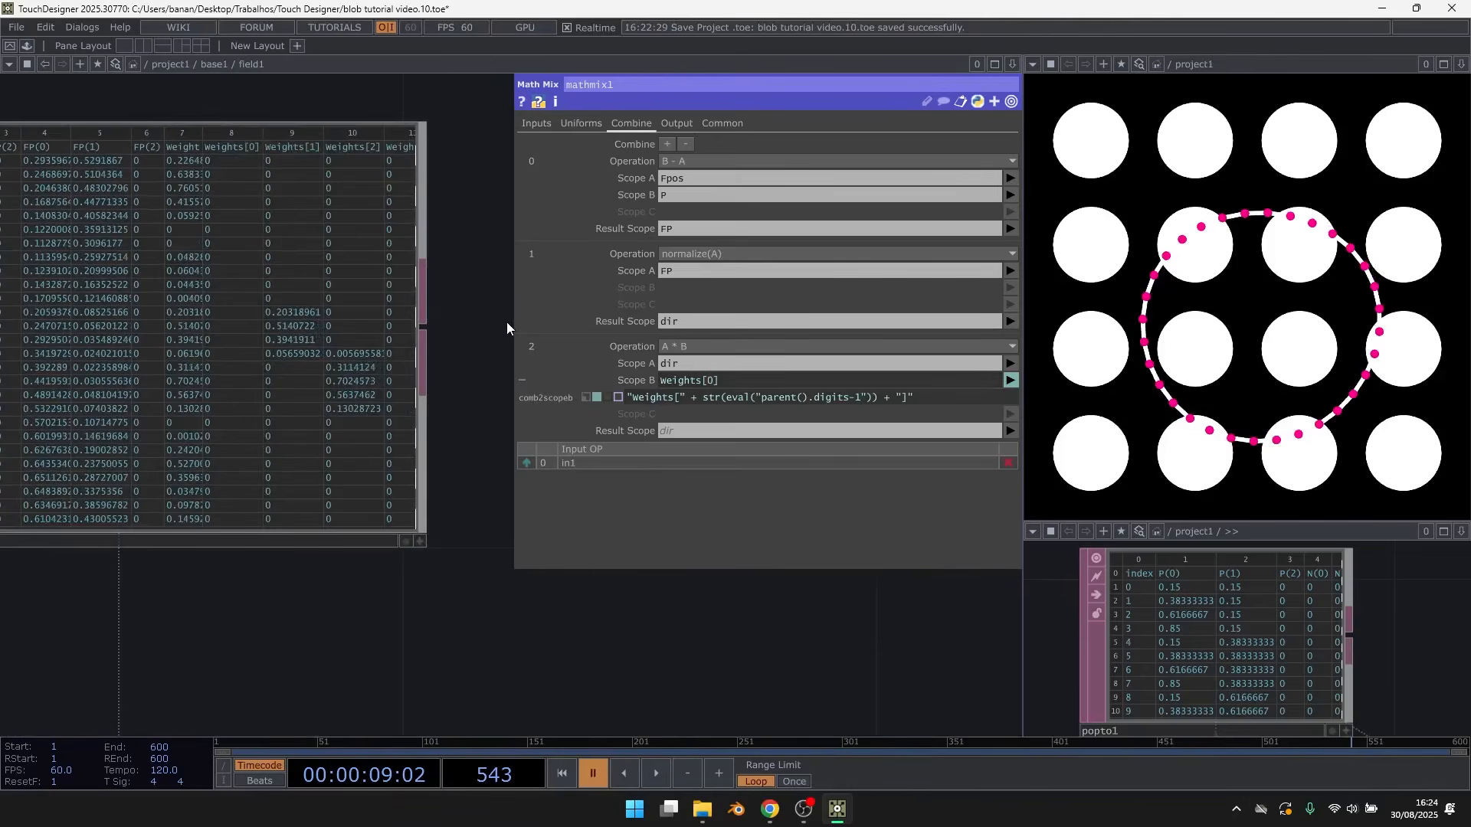
{"action": "scroll", "coordinate": [506, 322], "scroll_direction": "down", "scroll_amount": 4}
Recreate all of replicator1's field components and check mathmix1's Scope B index inside field2 and its neighbouring replicants
{"action": "left_click", "coordinate": [322, 153]}
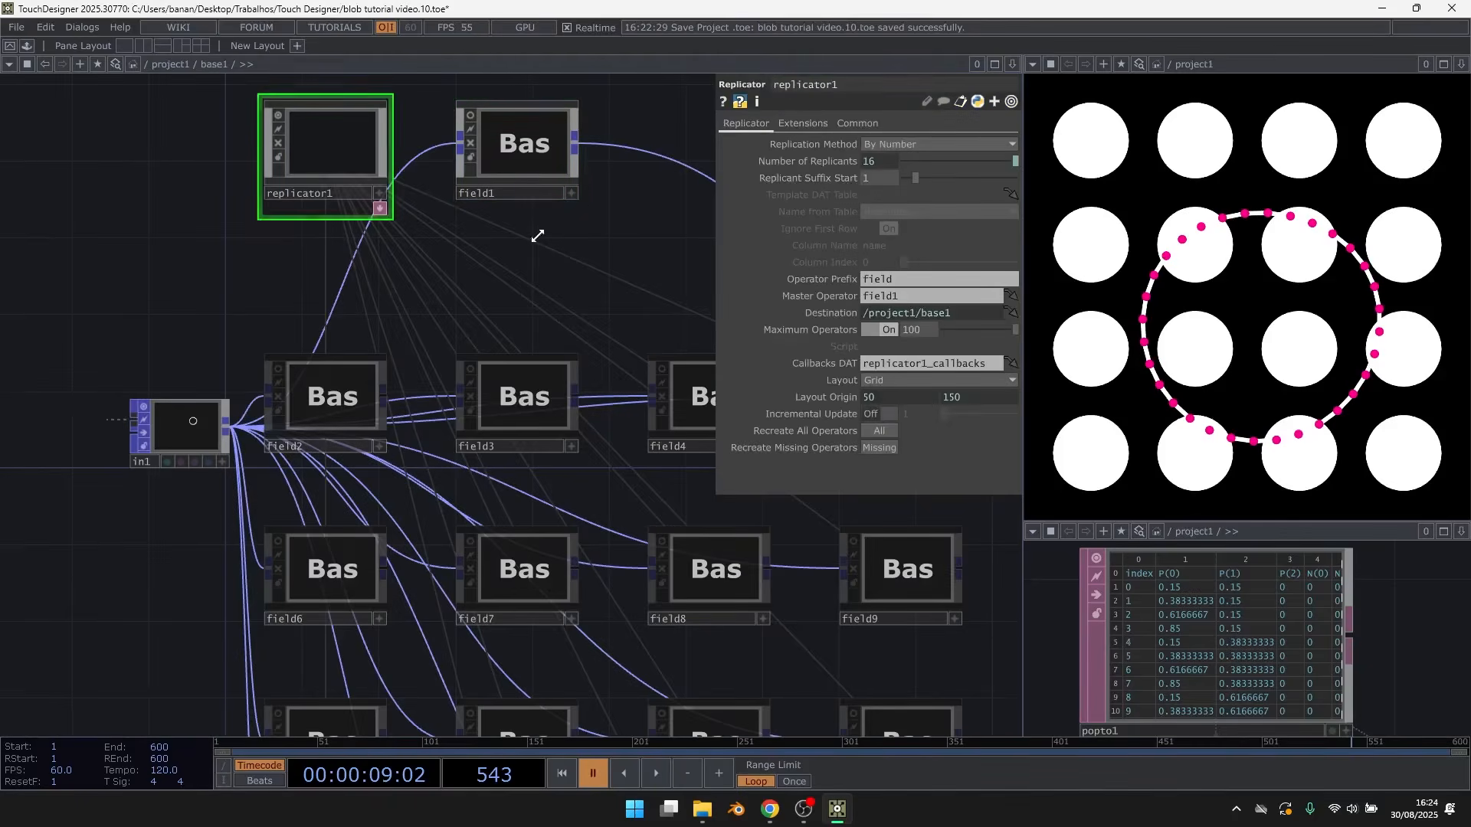
{"action": "double_click", "coordinate": [356, 401]}
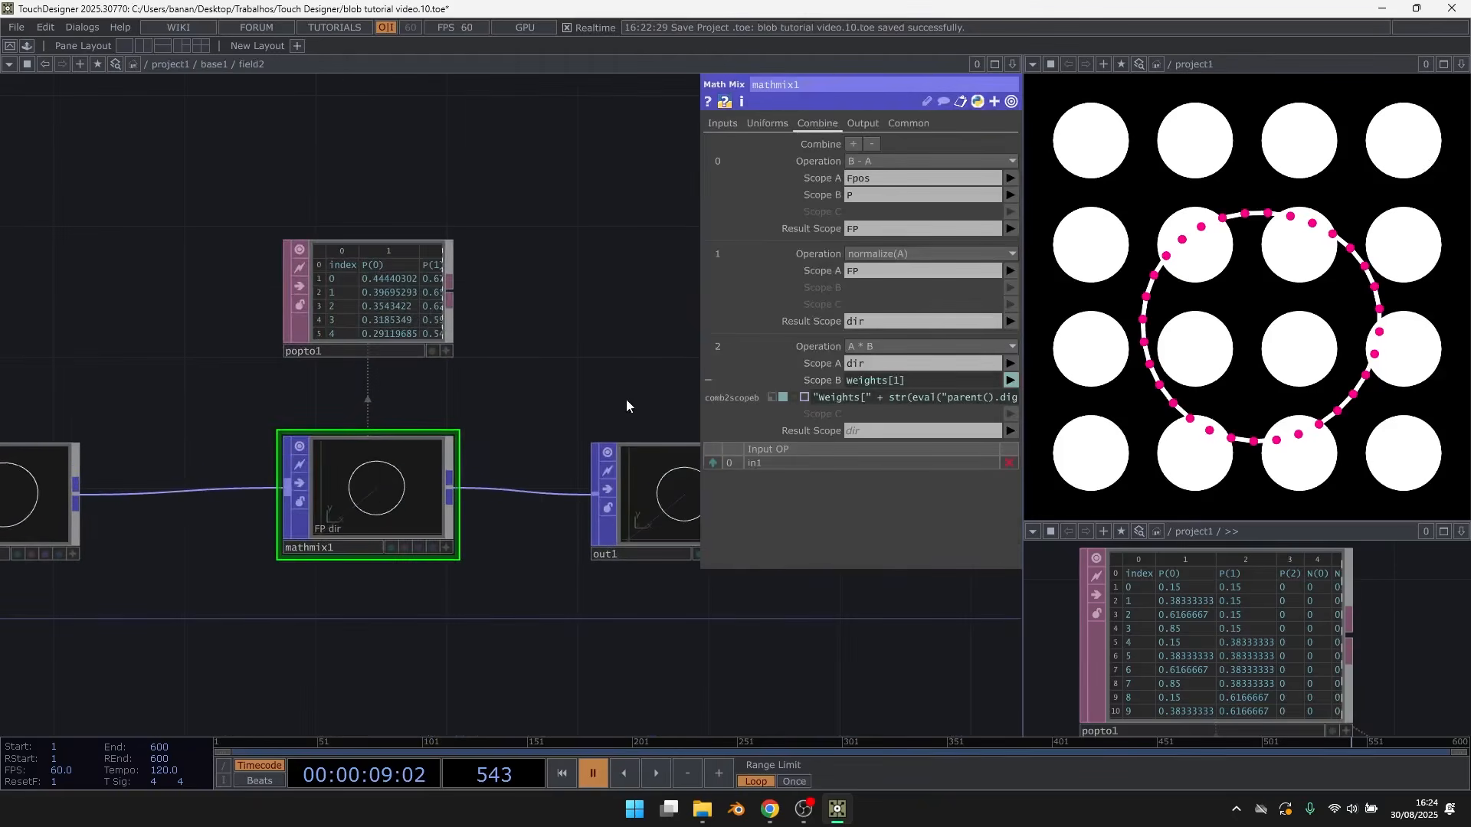
{"action": "scroll", "coordinate": [582, 400], "scroll_direction": "down", "scroll_amount": 4}
{"action": "double_click", "coordinate": [549, 402]}
{"action": "key", "text": "u"}
{"action": "left_click", "coordinate": [682, 417]}
{"action": "key", "text": "i"}
{"action": "key", "text": "u"}
In field1's mathmix1, add a fourth combine operation and set the third operation's Result Scope to scaleDir
{"action": "double_click", "coordinate": [527, 136]}
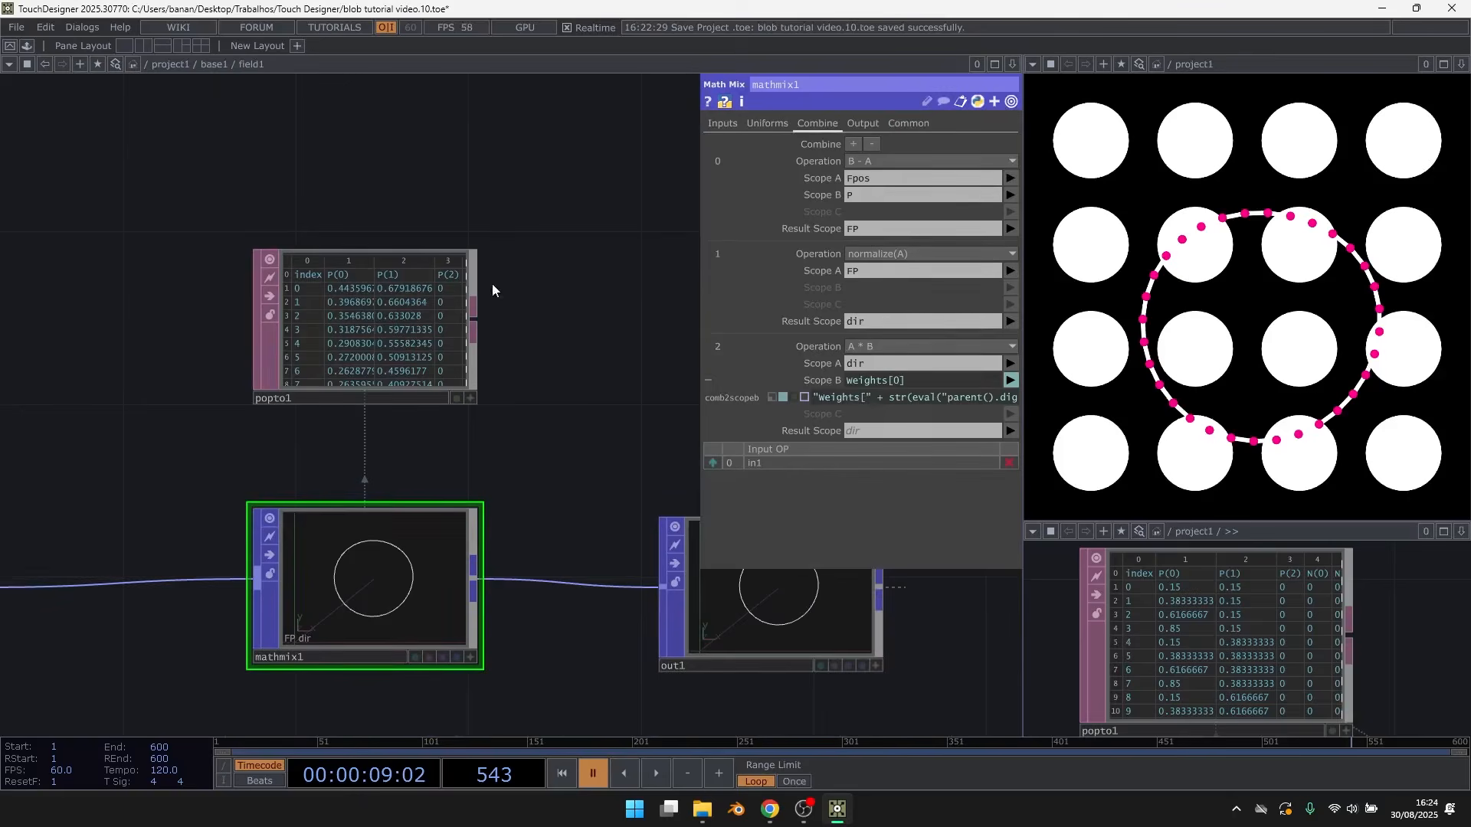
{"action": "left_click", "coordinate": [854, 144]}
{"action": "left_click", "coordinate": [815, 380]}
{"action": "left_click_drag", "start_coordinate": [623, 338], "coordinate": [549, 334]}
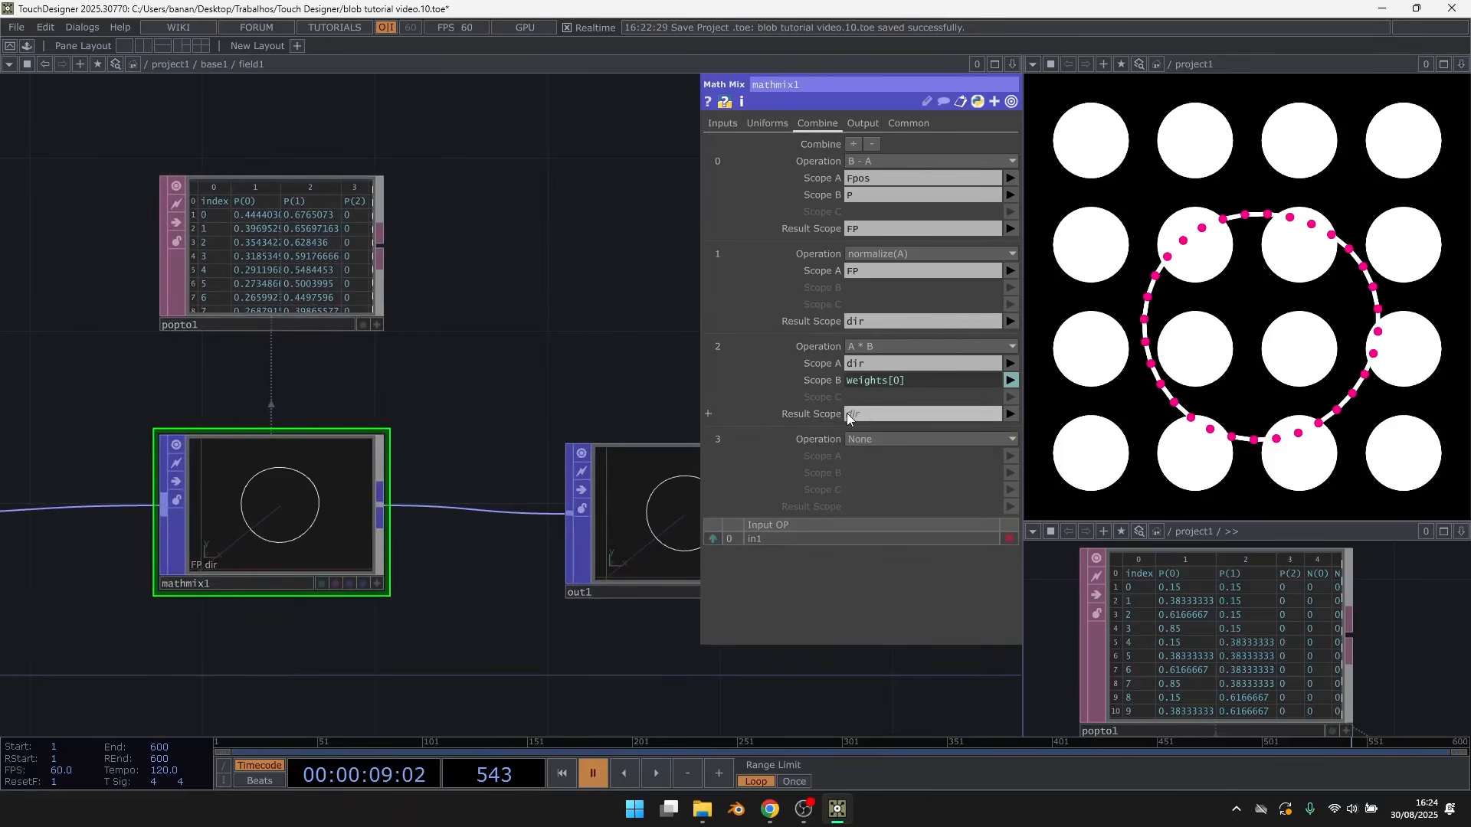
{"action": "left_click", "coordinate": [875, 416]}
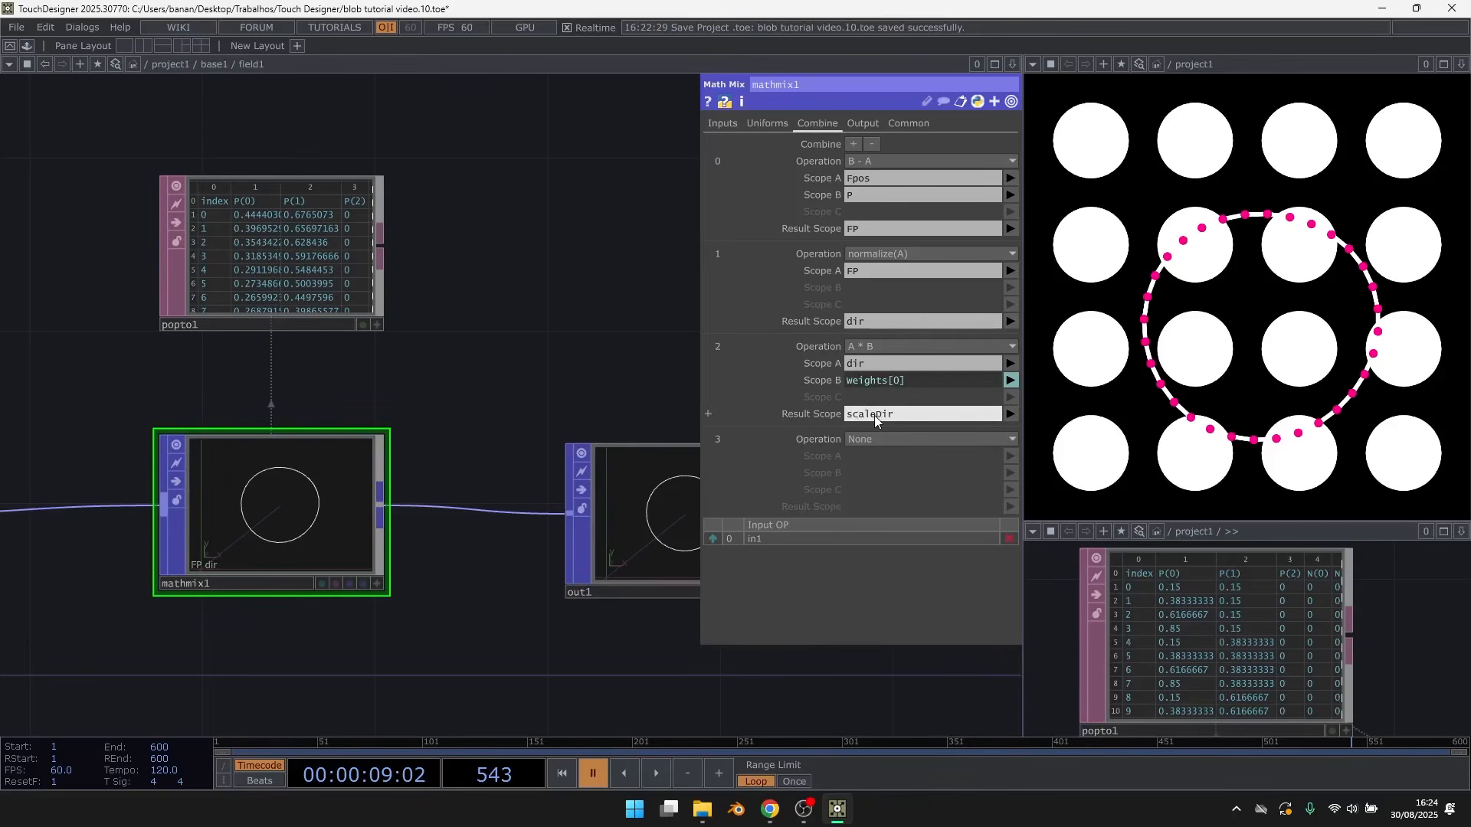
{"action": "key", "text": "Return"}
{"action": "left_click_drag", "start_coordinate": [558, 297], "coordinate": [528, 307]}
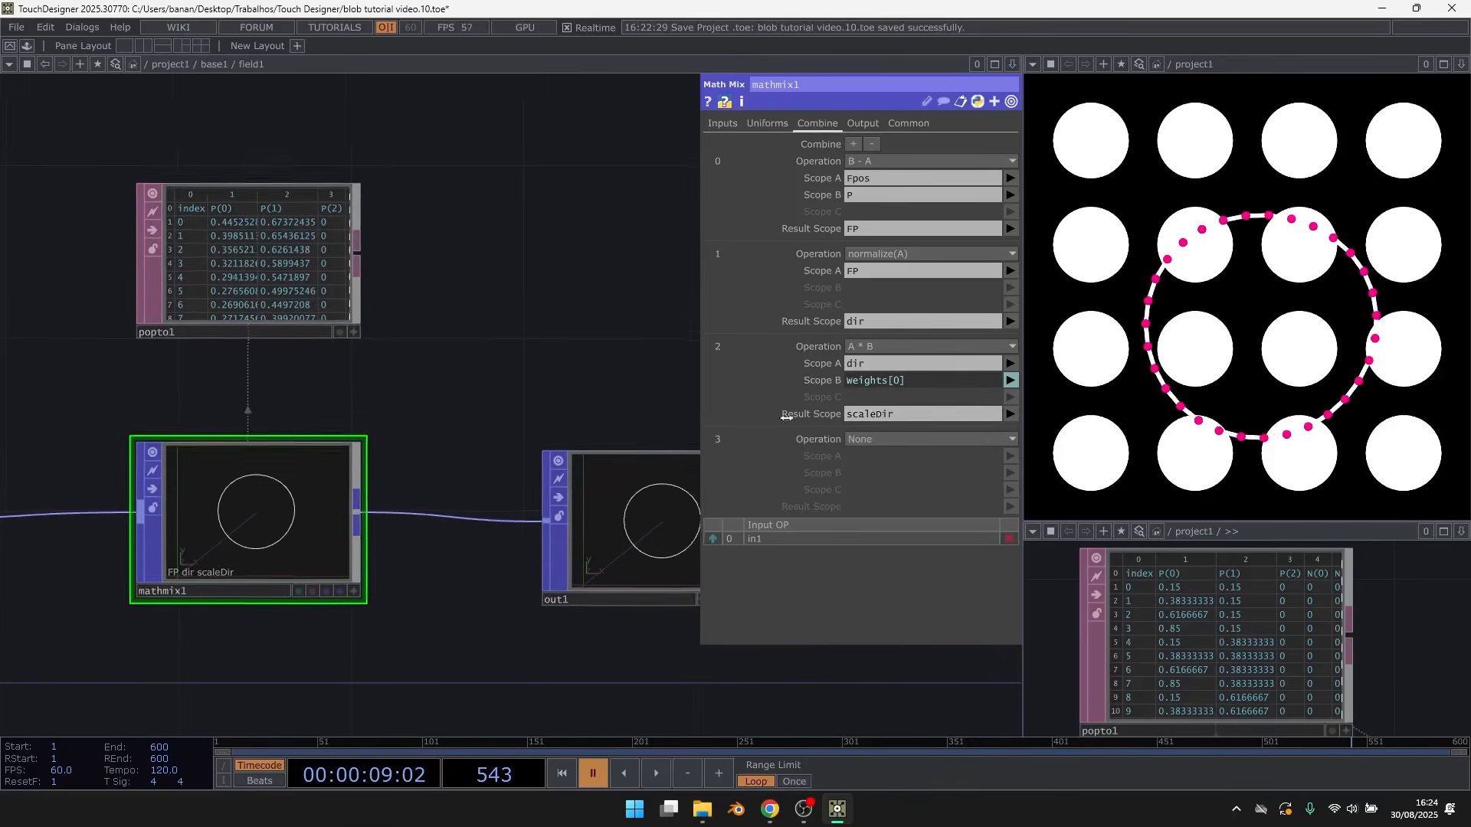
Set the fourth combine operation to A * B with scaleDir as Scope A and strength as Scope B
{"action": "left_click", "coordinate": [881, 439]}
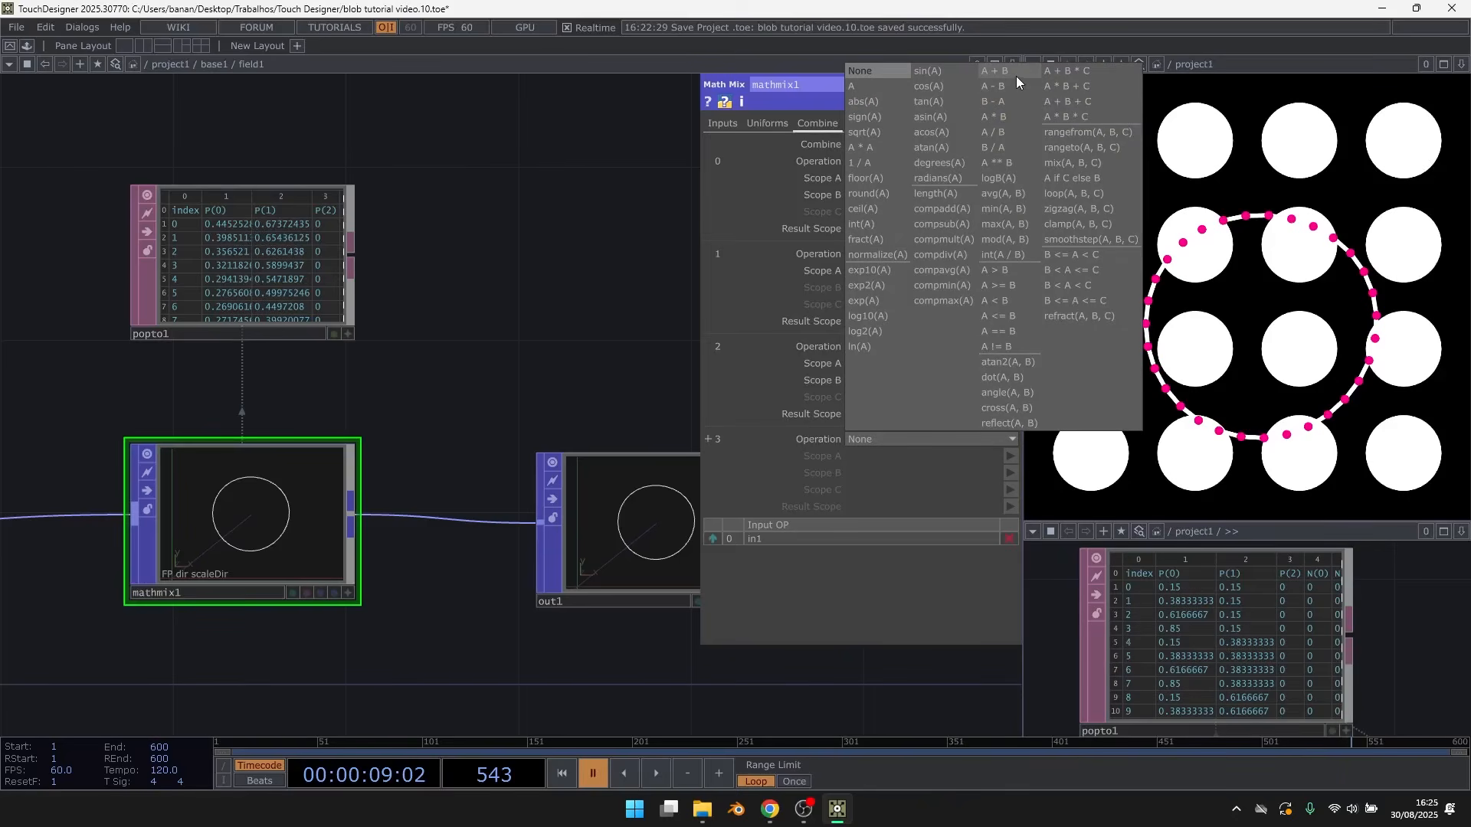
{"action": "left_click", "coordinate": [1005, 114]}
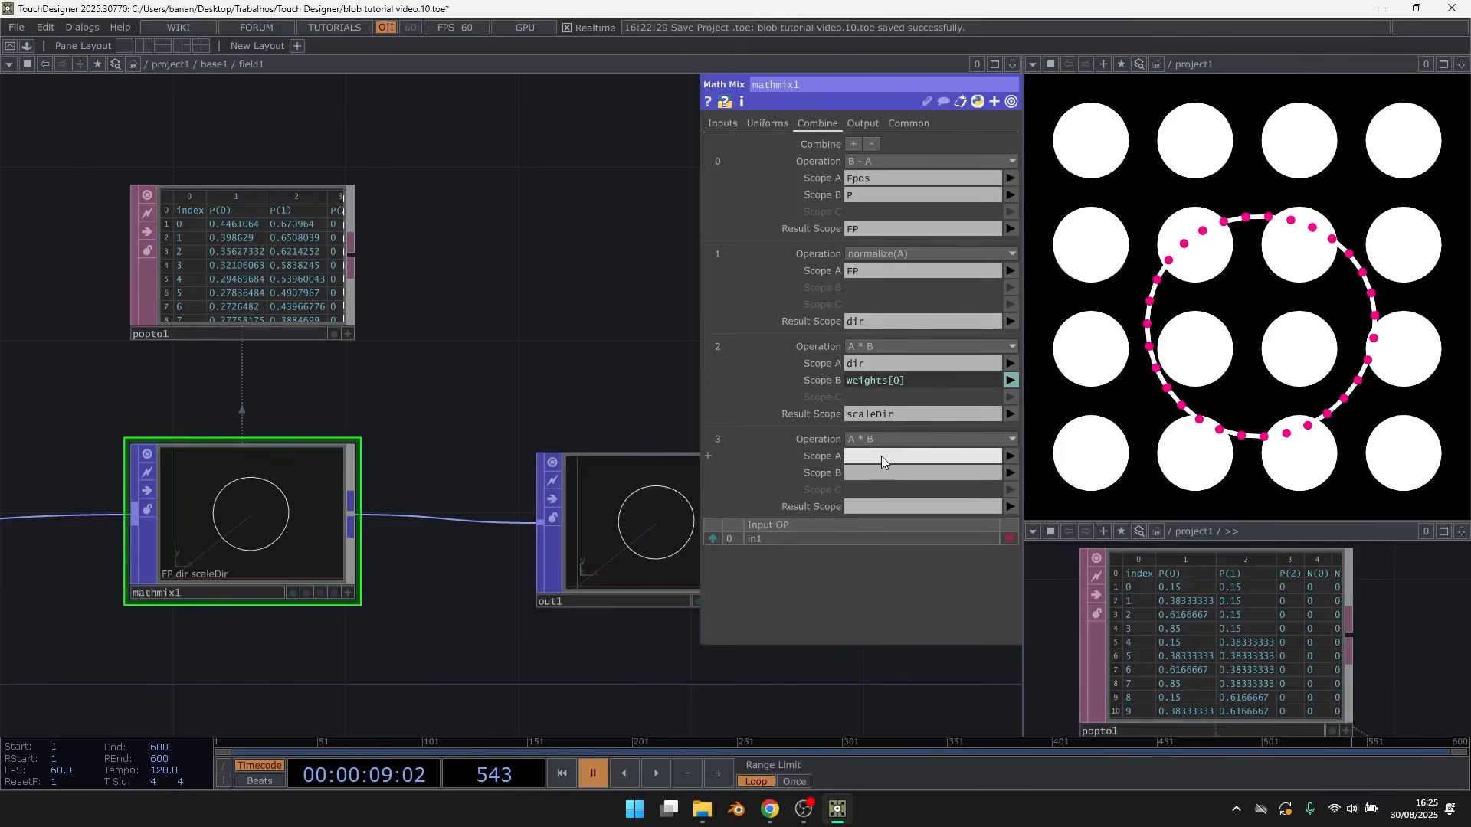
{"action": "double_click", "coordinate": [904, 418]}
{"action": "key", "text": "ctrl+c"}
{"action": "left_click", "coordinate": [883, 457]}
{"action": "key", "text": "ctrl+v"}
{"action": "left_click", "coordinate": [578, 366]}
{"action": "left_click_drag", "start_coordinate": [578, 366], "coordinate": [557, 378]}
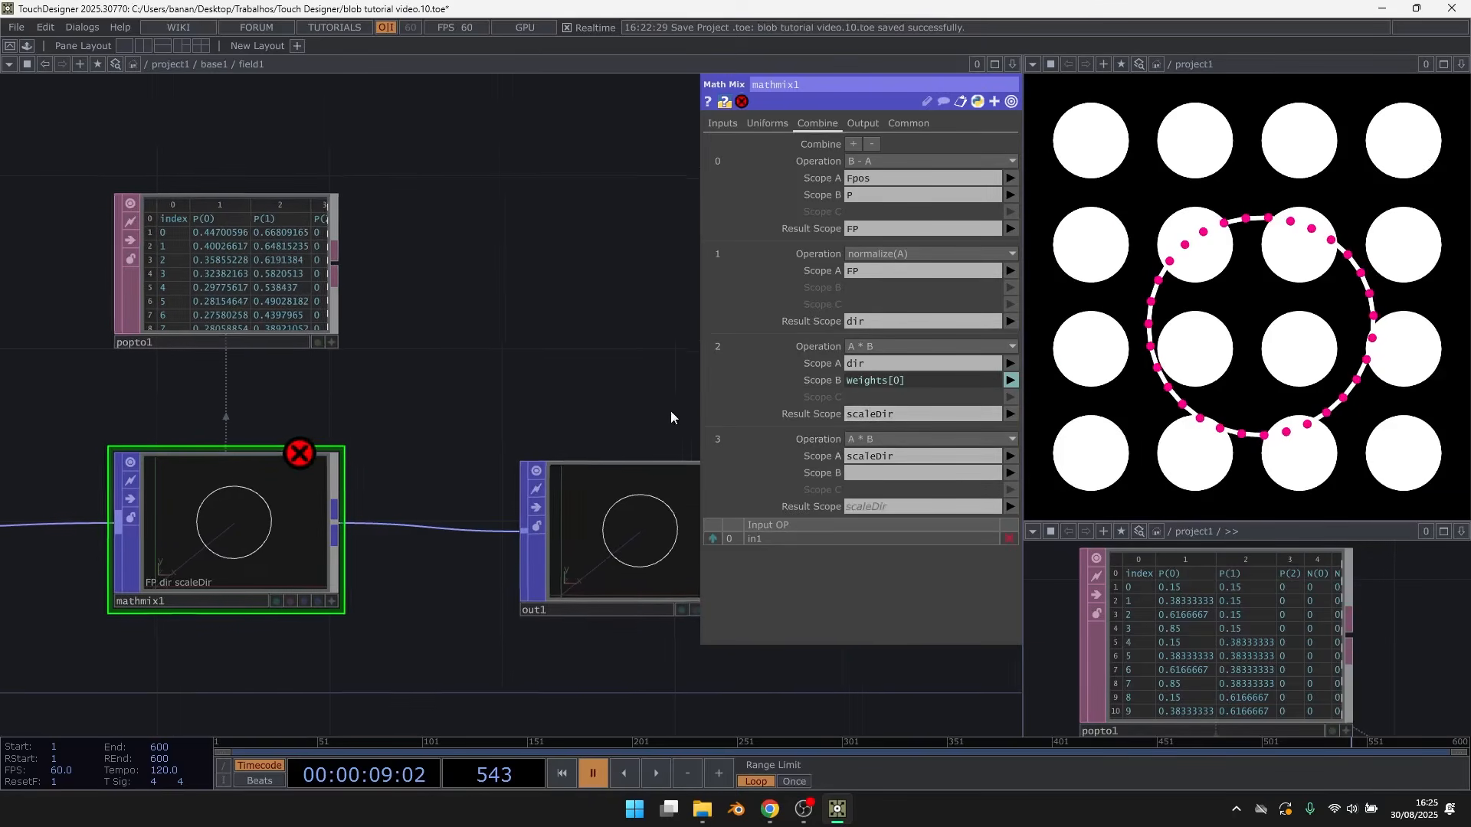
{"action": "left_click", "coordinate": [864, 471]}
{"action": "type", "text": "strength"}
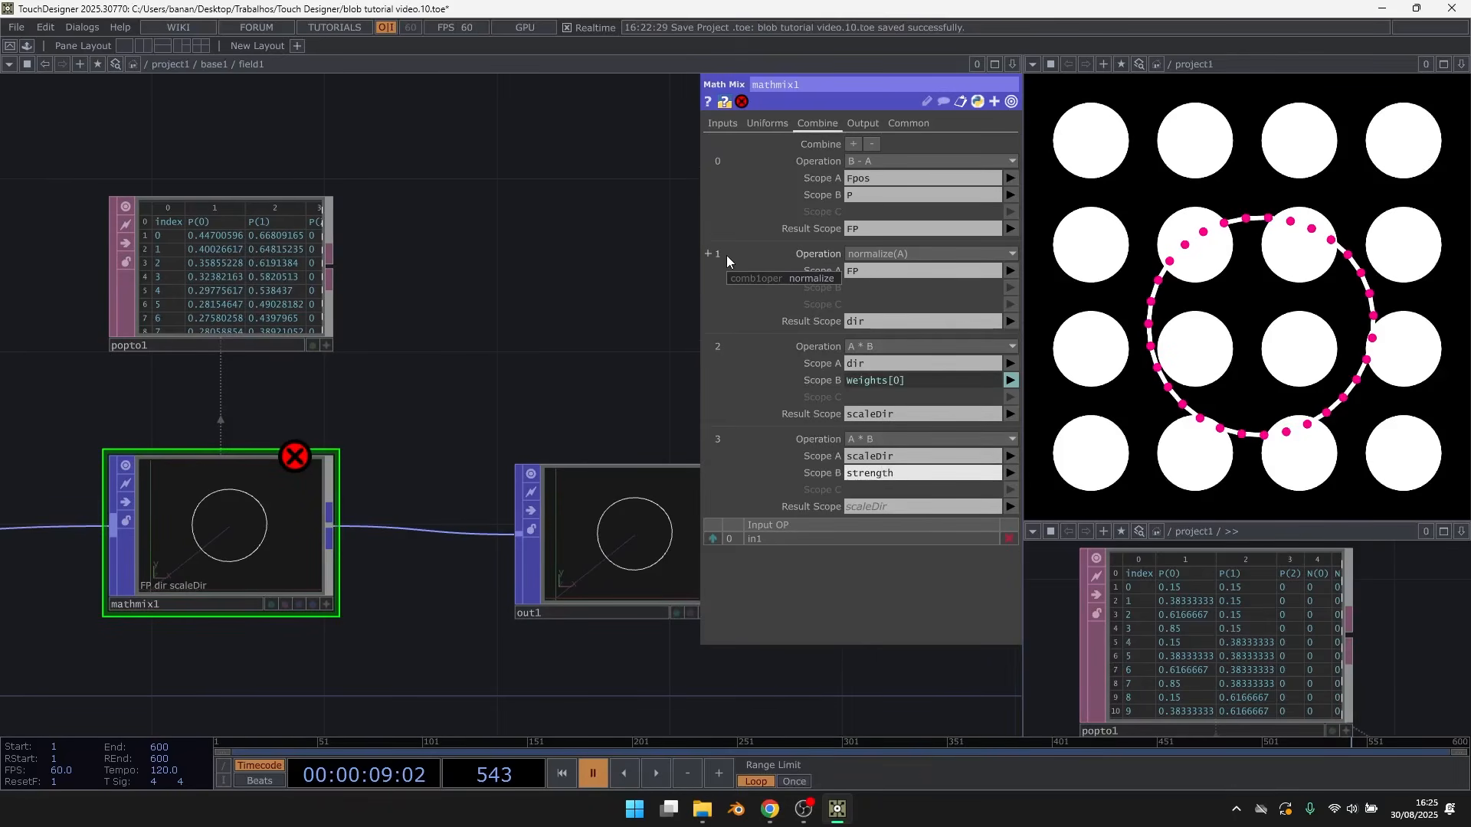
{"action": "left_click_drag", "start_coordinate": [534, 342], "coordinate": [540, 350]}
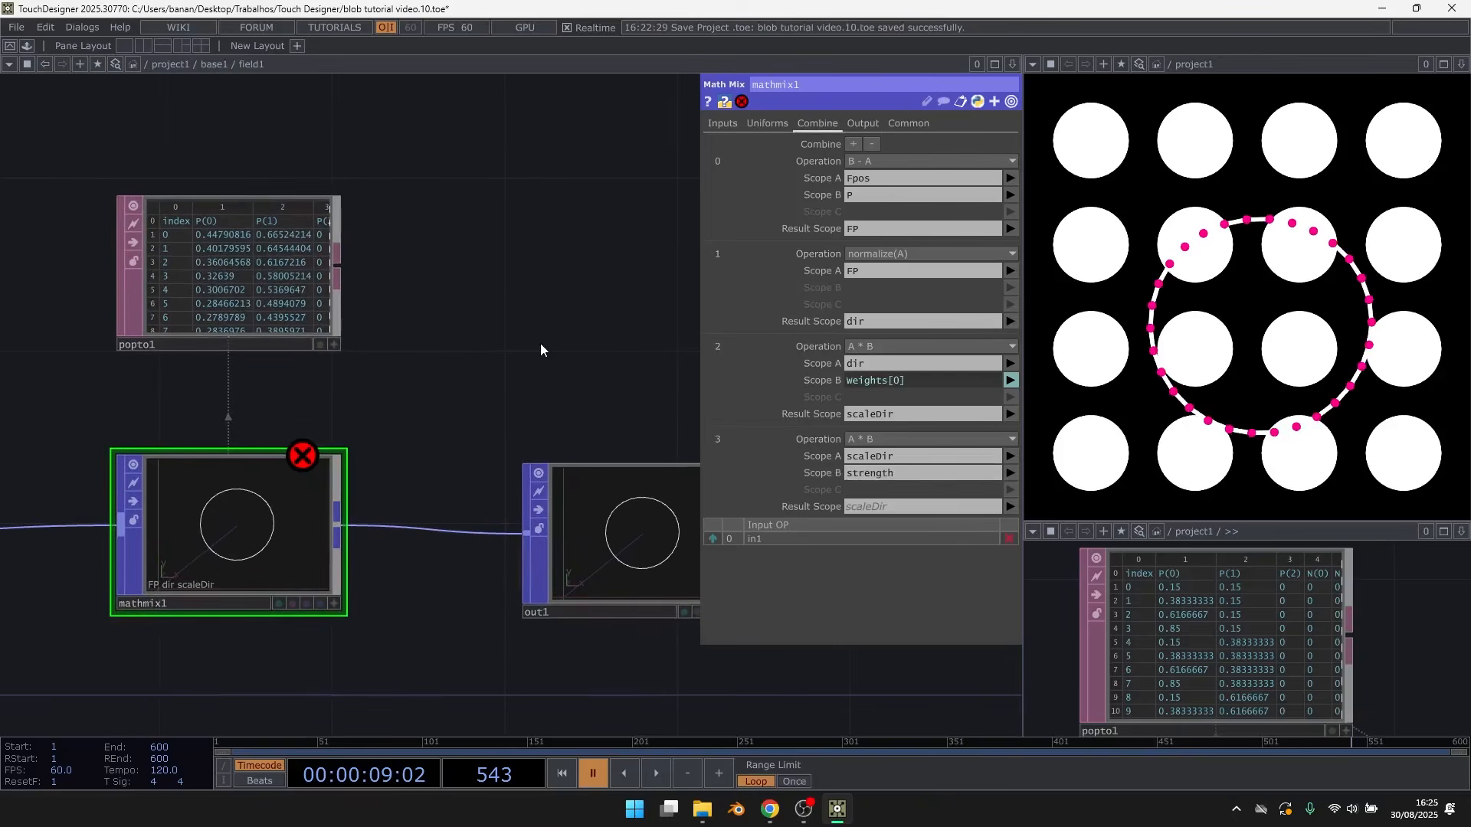
In project1, add a second channel named strength to constant2 and set its value to -0.15
{"action": "key", "text": "u"}
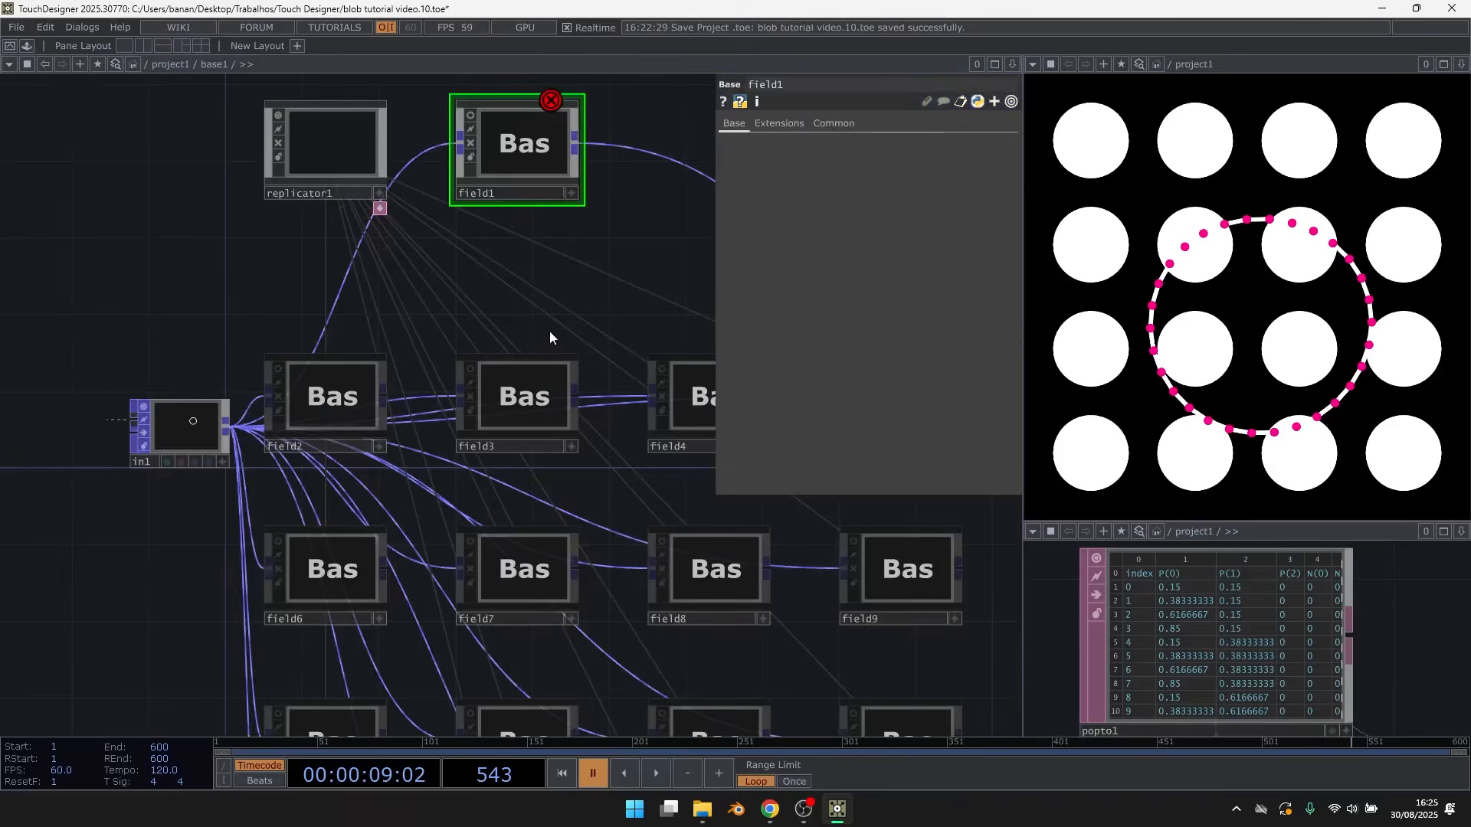
{"action": "key", "text": "u"}
{"action": "left_click", "coordinate": [613, 429]}
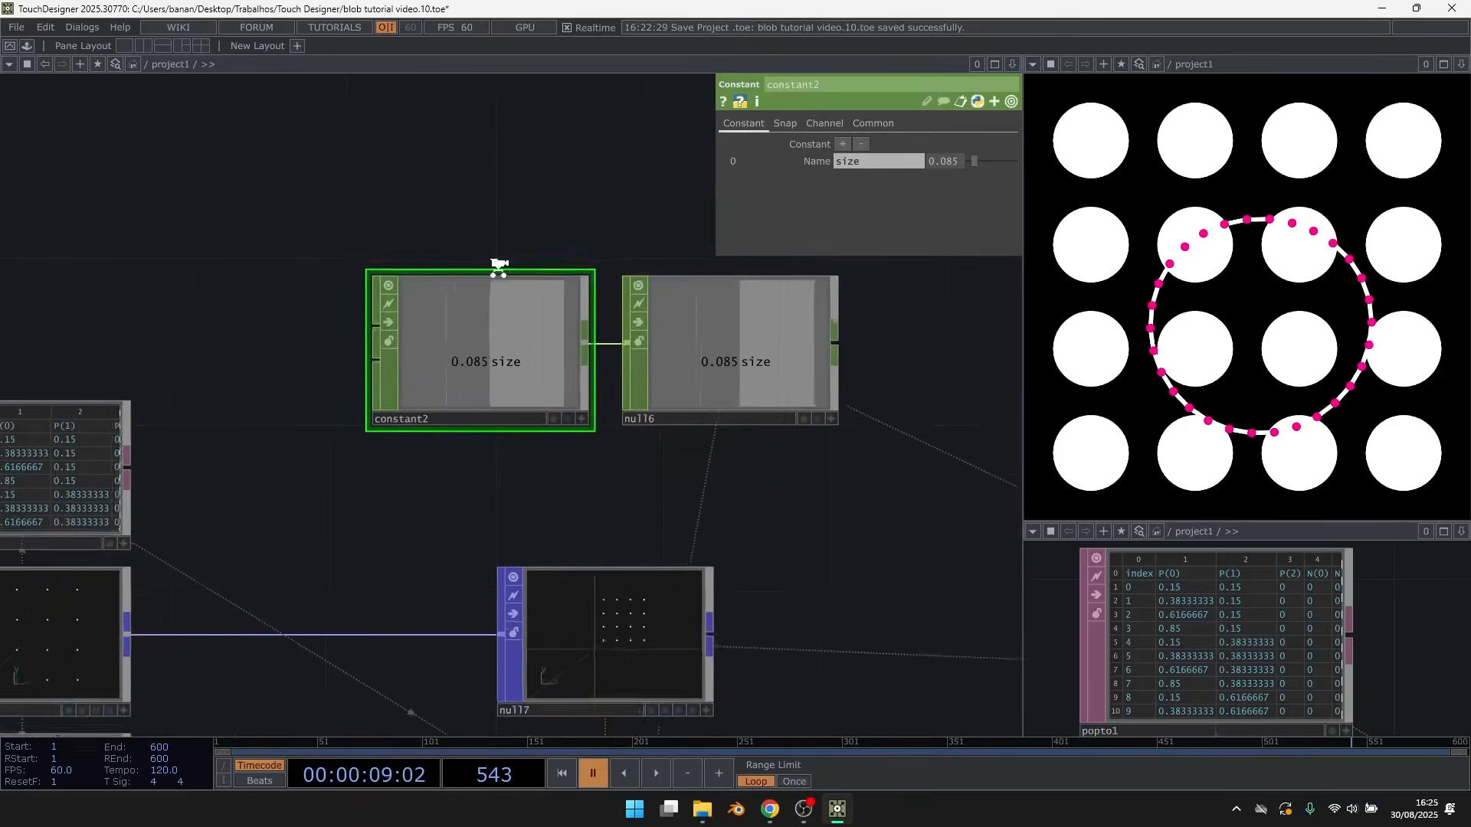
{"action": "scroll", "coordinate": [498, 264], "scroll_direction": "up", "scroll_amount": 3}
{"action": "left_click", "coordinate": [843, 144]}
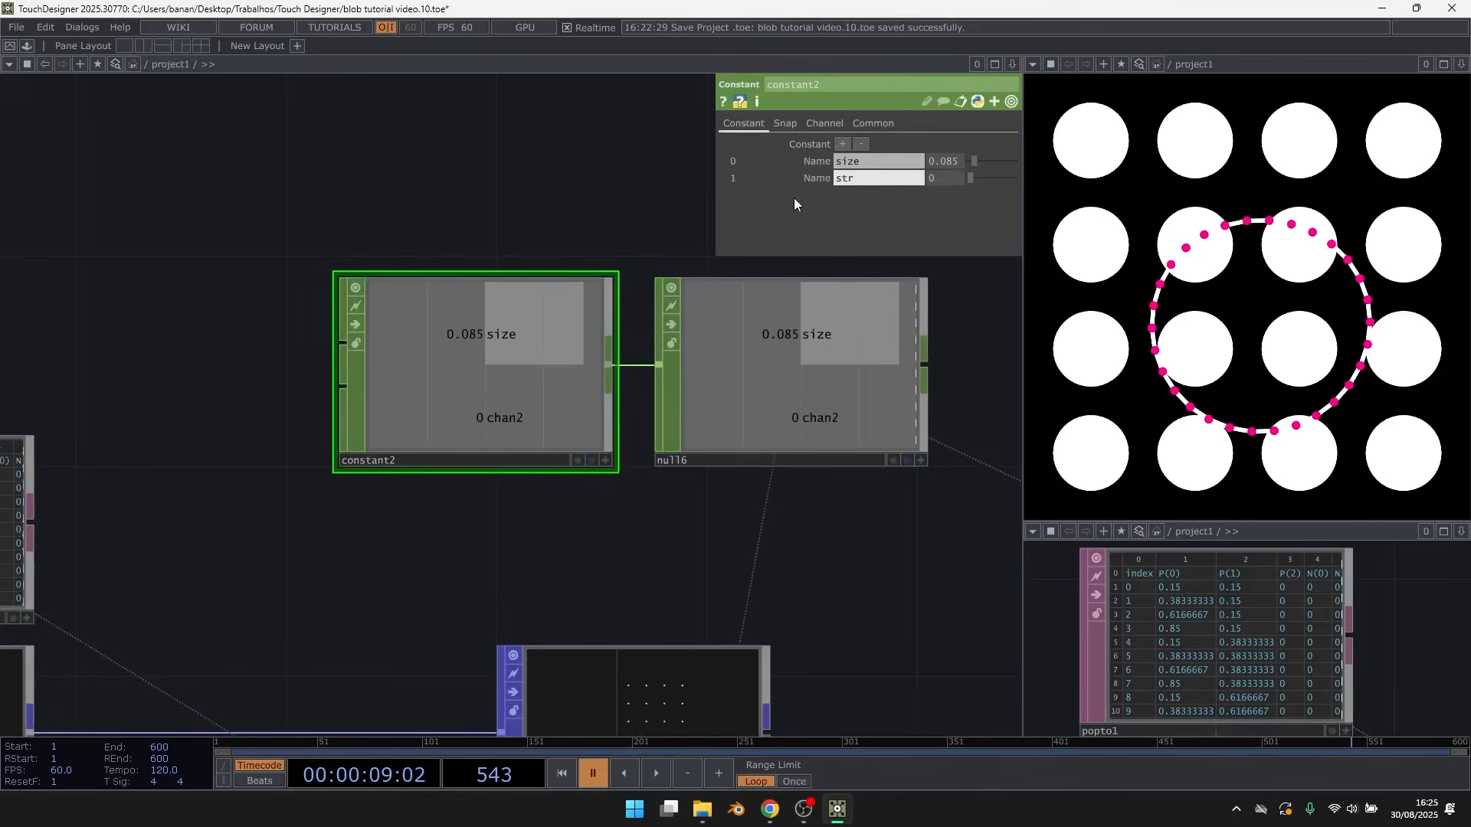
{"action": "type", "text": "strength"}
{"action": "key", "text": "Return"}
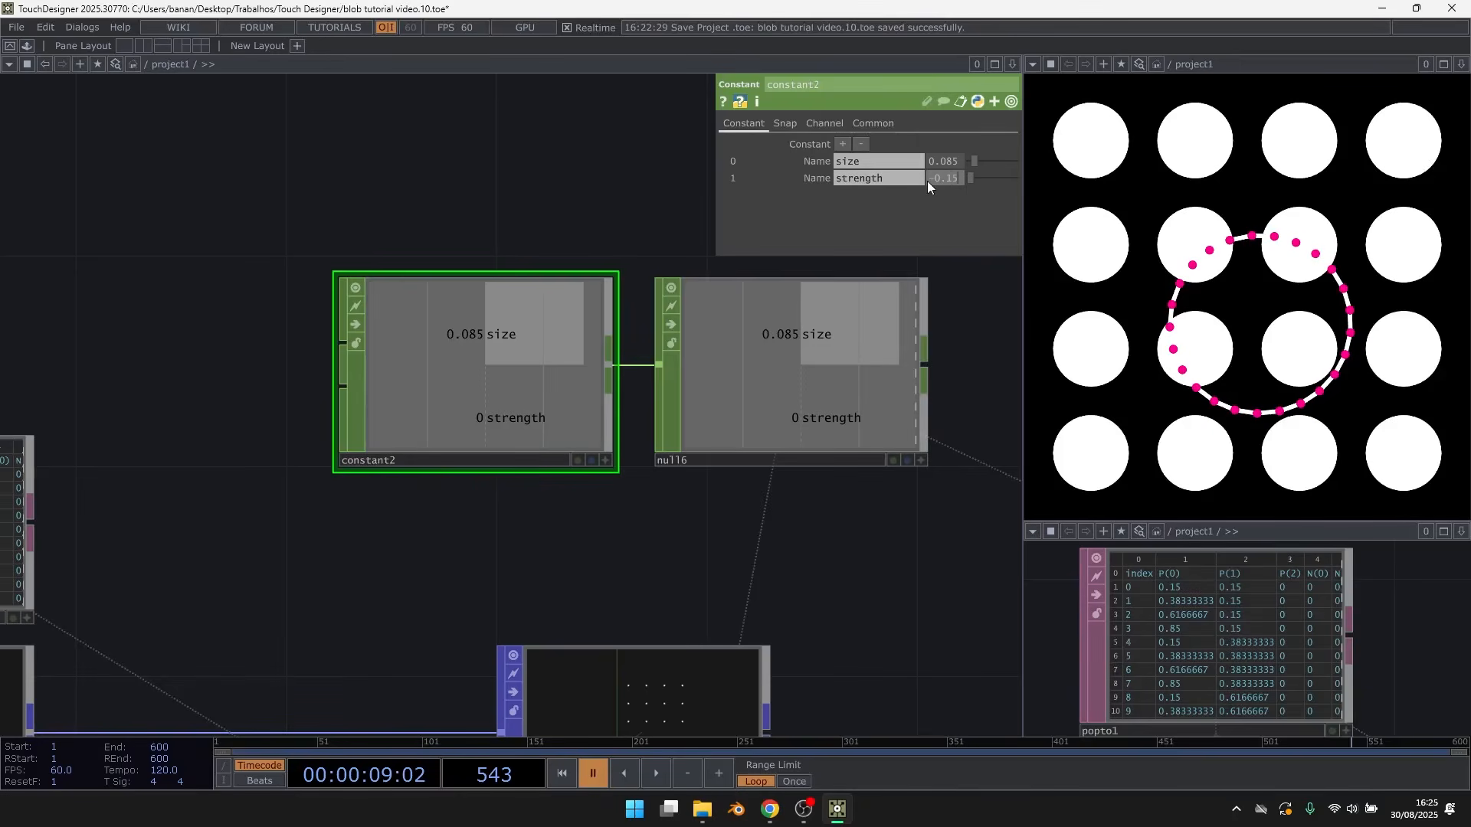
{"action": "left_click", "coordinate": [605, 171]}
Inspect the parameter details of constant2's strength channel and save the project
{"action": "right_click", "coordinate": [933, 181]}
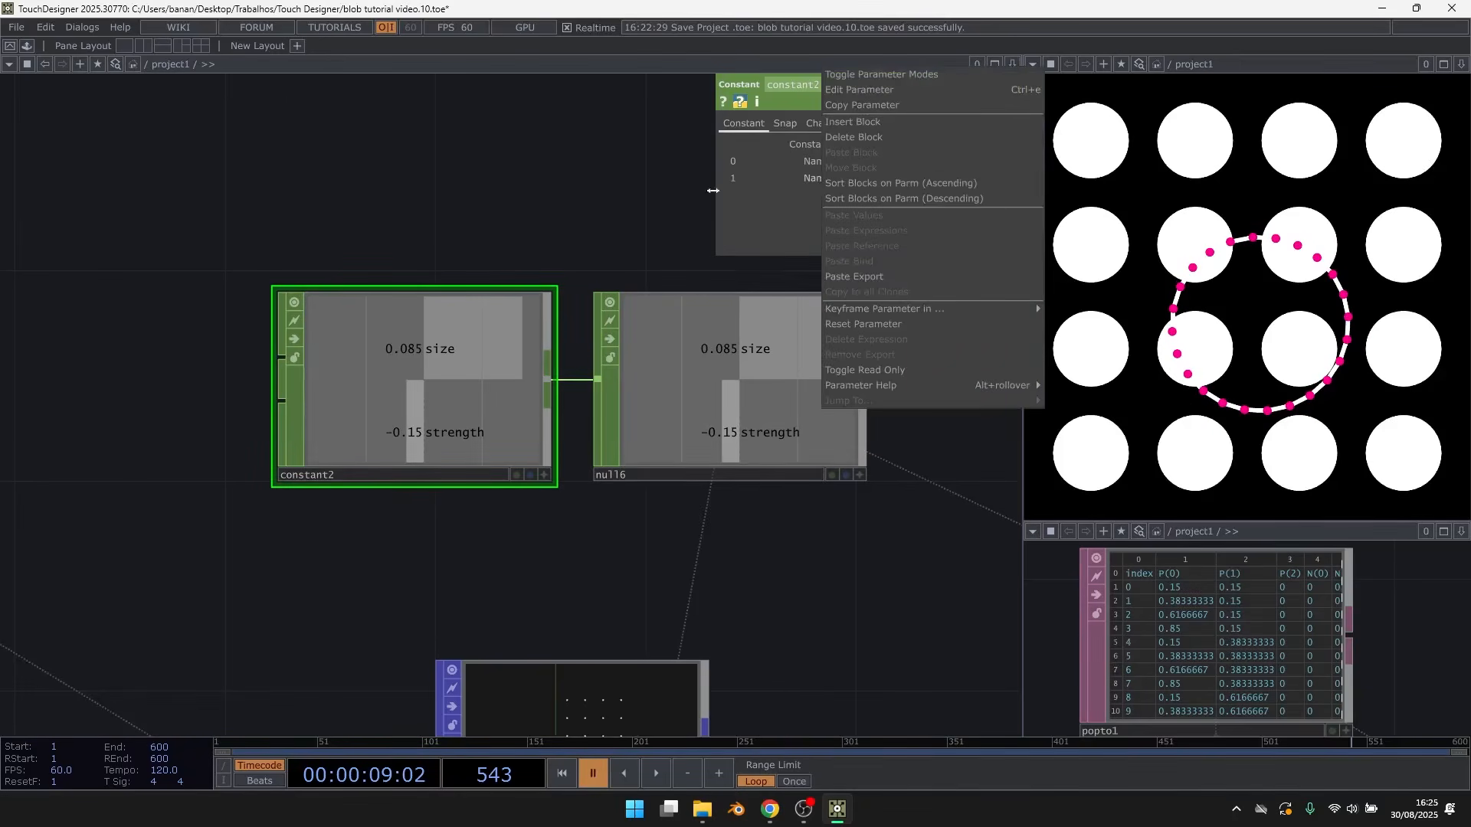
{"action": "left_click", "coordinate": [802, 182]}
{"action": "left_click", "coordinate": [806, 180]}
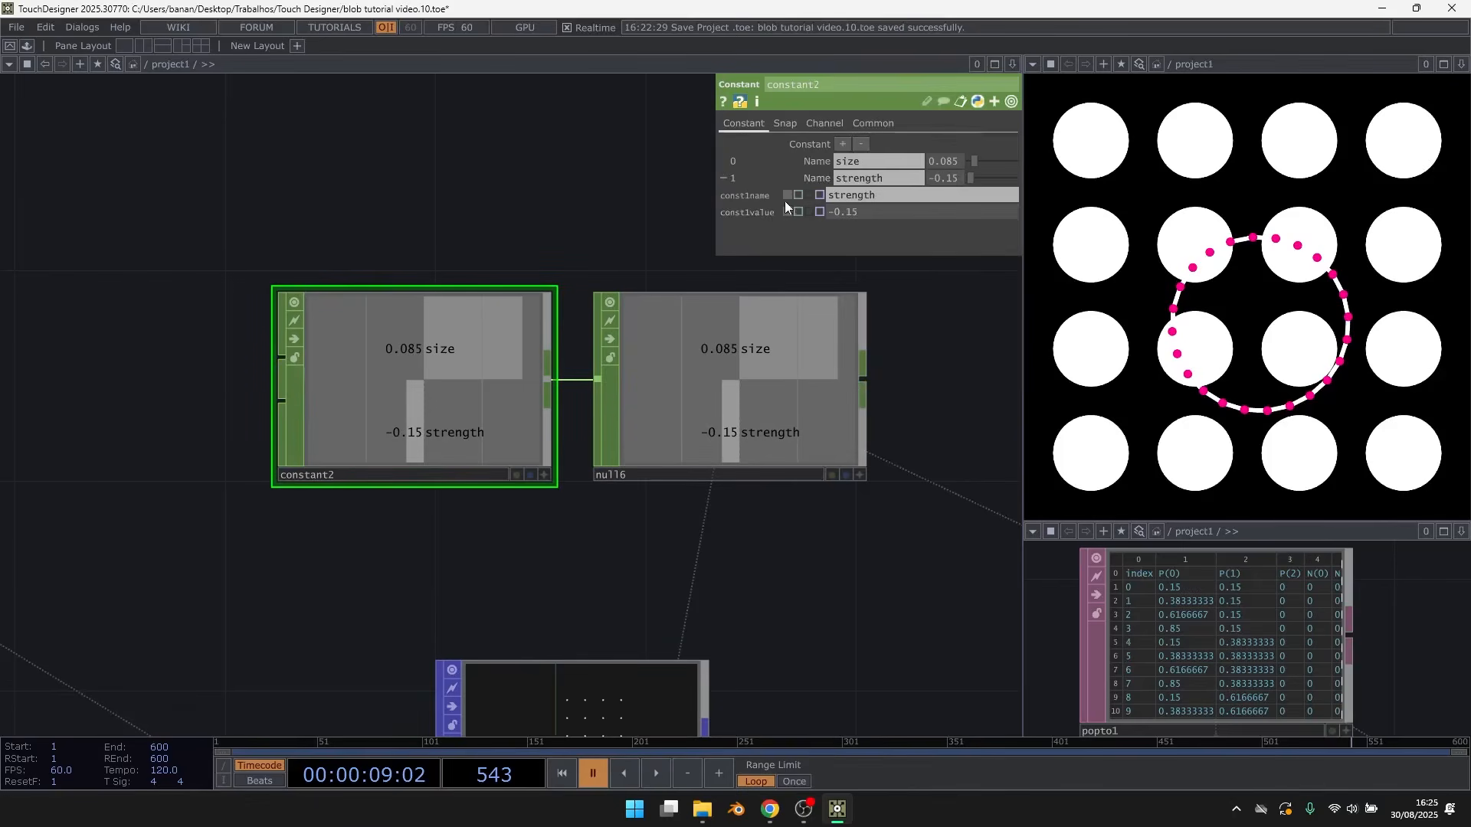
{"action": "left_click", "coordinate": [807, 178]}
{"action": "scroll", "coordinate": [479, 212], "scroll_direction": "down", "scroll_amount": 5}
{"action": "key", "text": "ctrl+s"}
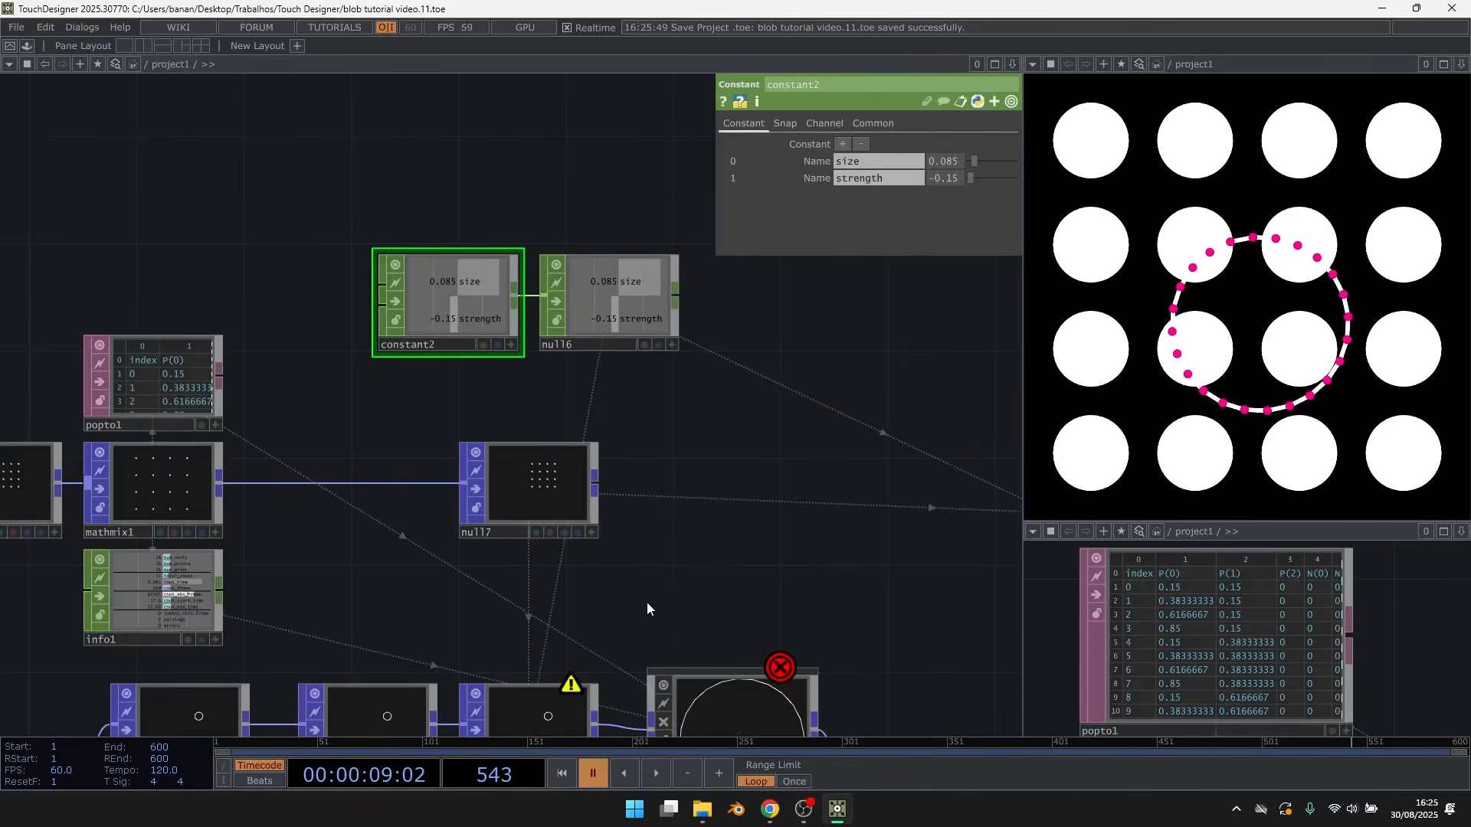
With constant2 and null6 in view in the second network editor, add a vector uniform named strength to field1's mathmix1
{"action": "left_click_drag", "start_coordinate": [650, 611], "coordinate": [583, 383]}
{"action": "left_click", "coordinate": [674, 487]}
{"action": "key", "text": "i"}
{"action": "scroll", "coordinate": [1207, 623], "scroll_direction": "down", "scroll_amount": 8}
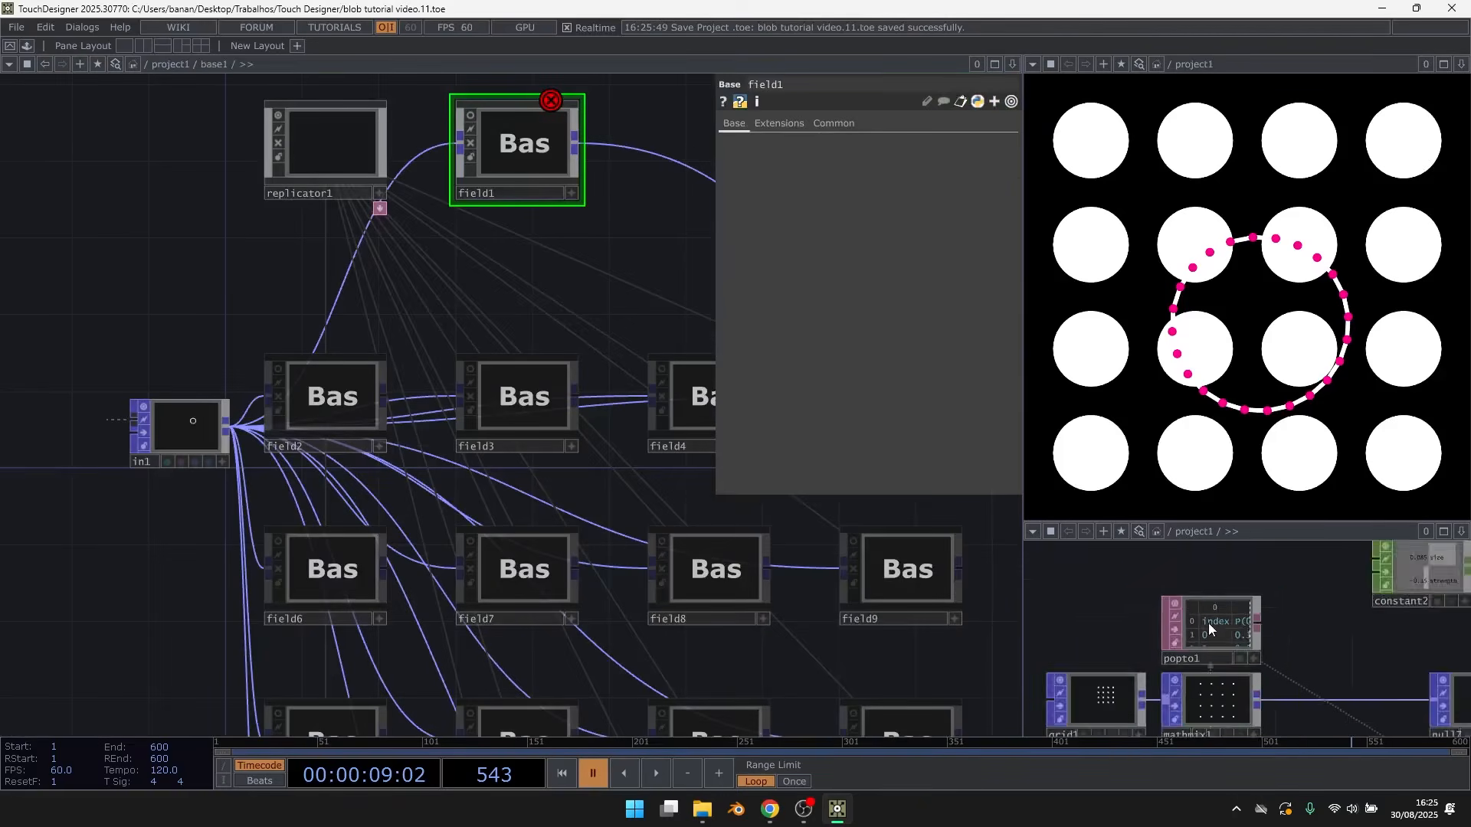
{"action": "left_click_drag", "start_coordinate": [1338, 625], "coordinate": [1195, 613]}
{"action": "scroll", "coordinate": [1134, 590], "scroll_direction": "up", "scroll_amount": 7}
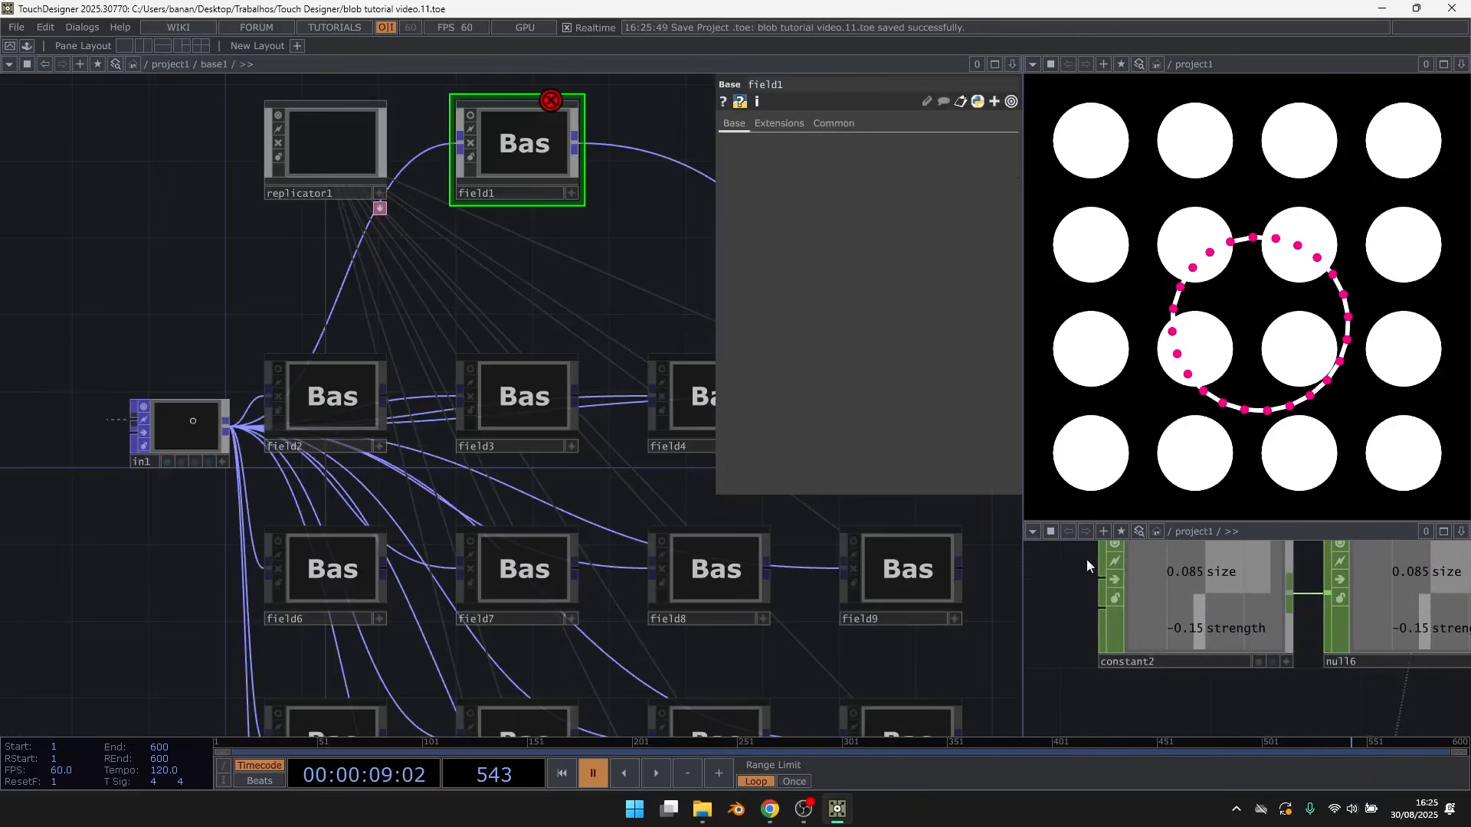
{"action": "double_click", "coordinate": [531, 140]}
{"action": "left_click", "coordinate": [759, 129]}
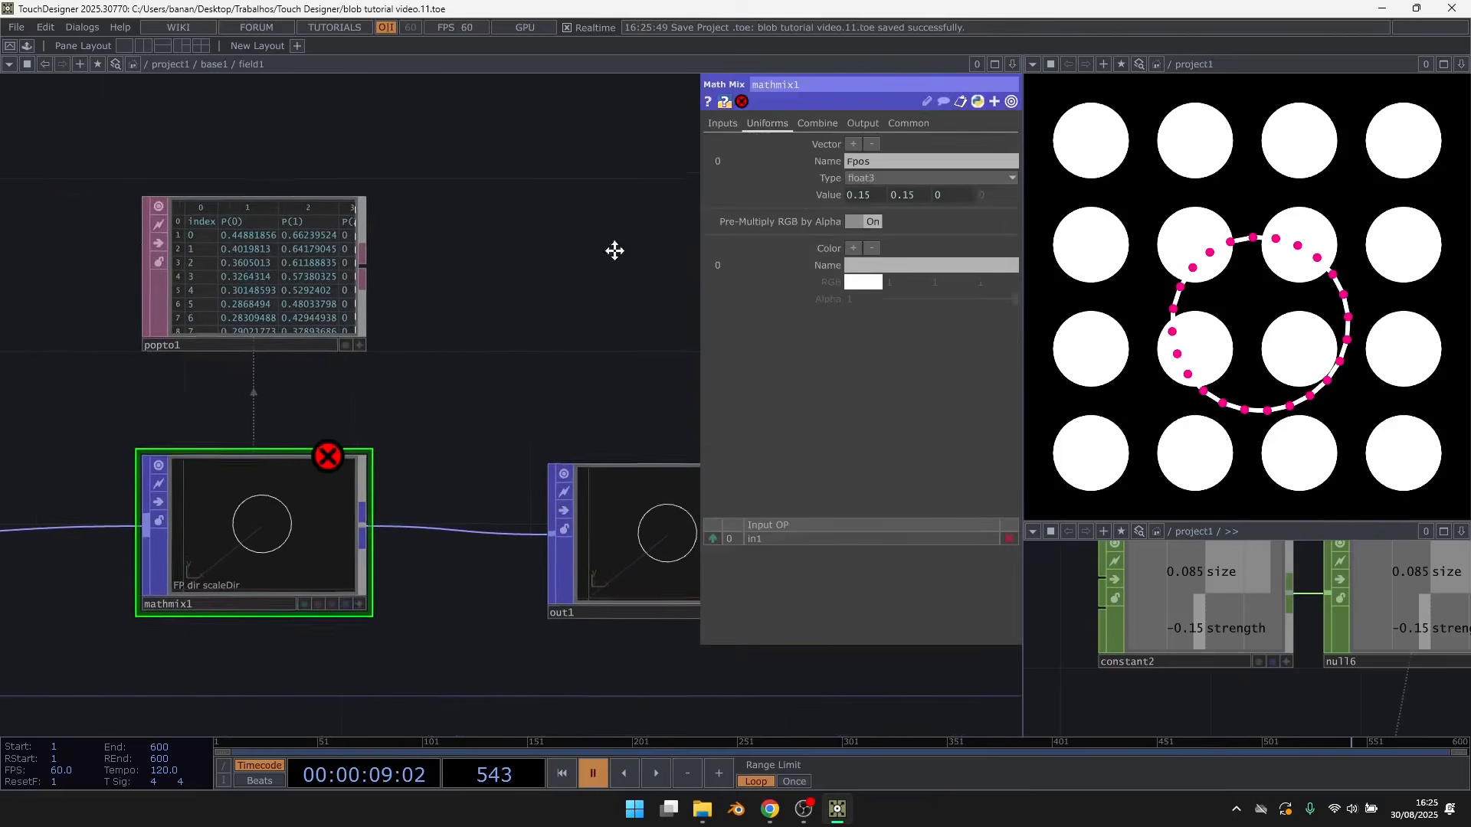
{"action": "left_click", "coordinate": [853, 144]}
{"action": "left_click", "coordinate": [870, 220]}
{"action": "type", "text": "strength"}
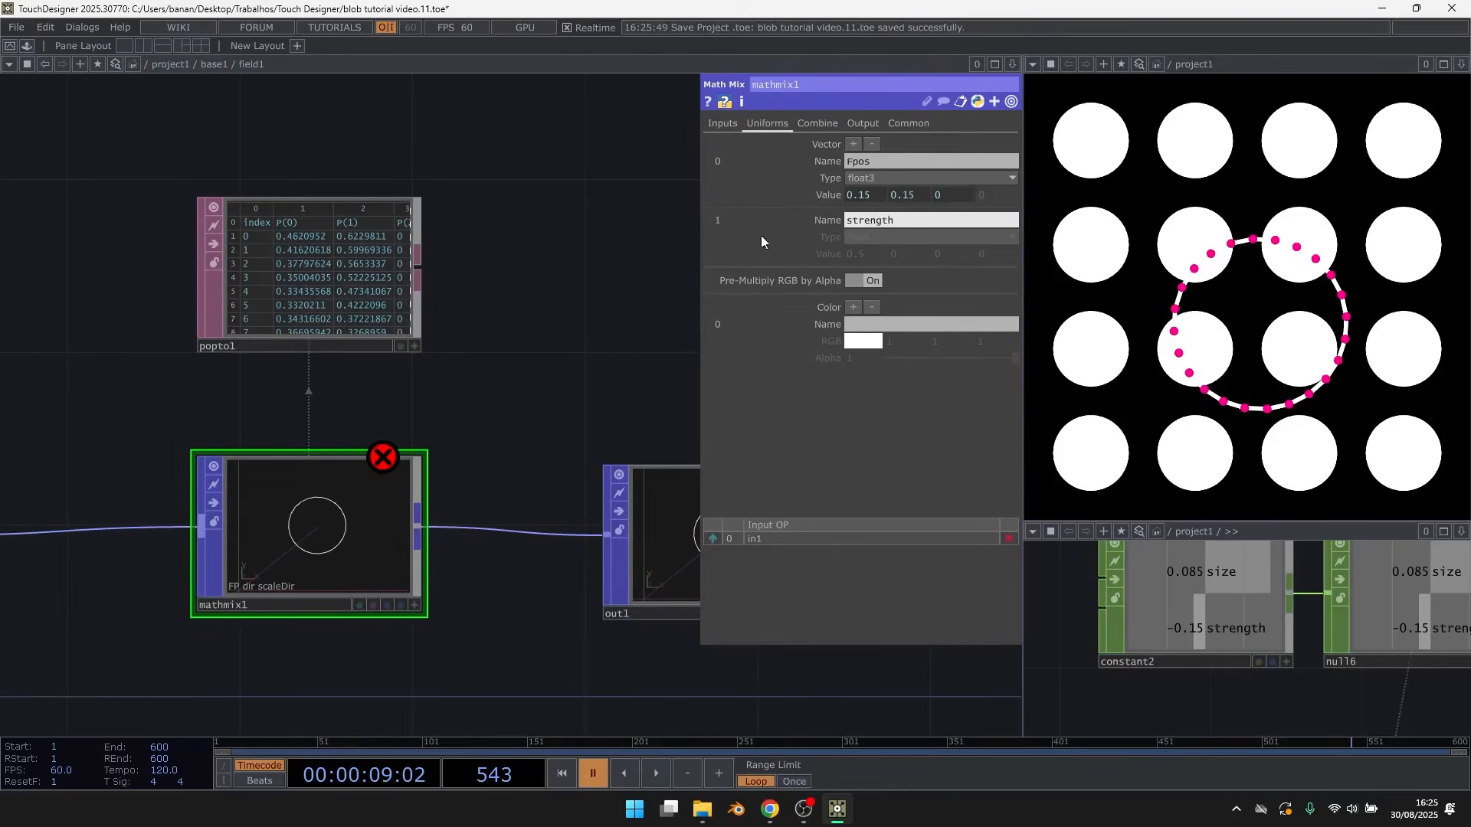
Drive the value of mathmix1's strength uniform with the strength channel of null6
{"action": "key", "text": "Return"}
{"action": "right_click", "coordinate": [1330, 642]}
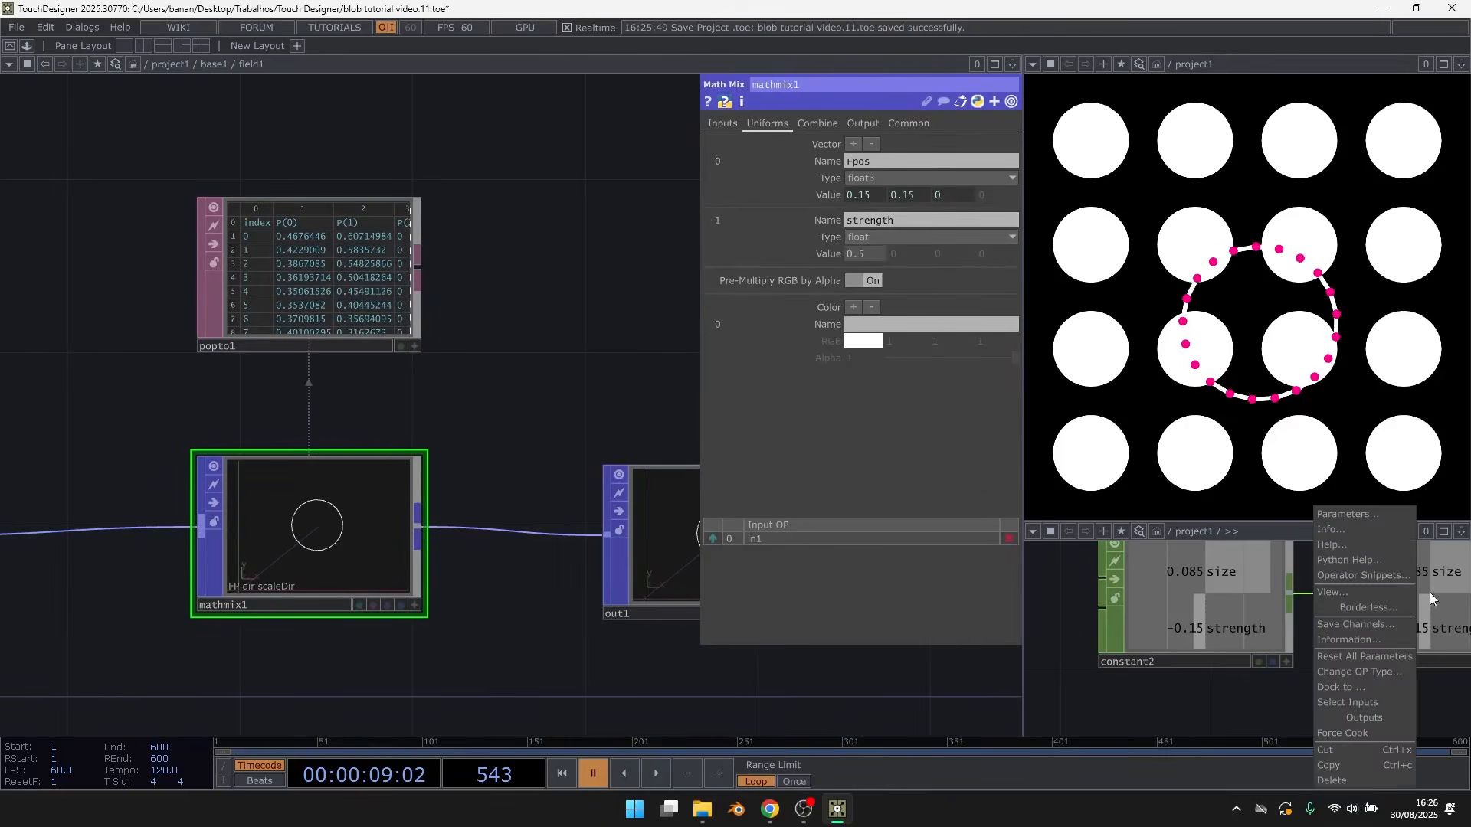
{"action": "left_click", "coordinate": [1371, 590]}
{"action": "left_click_drag", "start_coordinate": [1348, 617], "coordinate": [872, 251]}
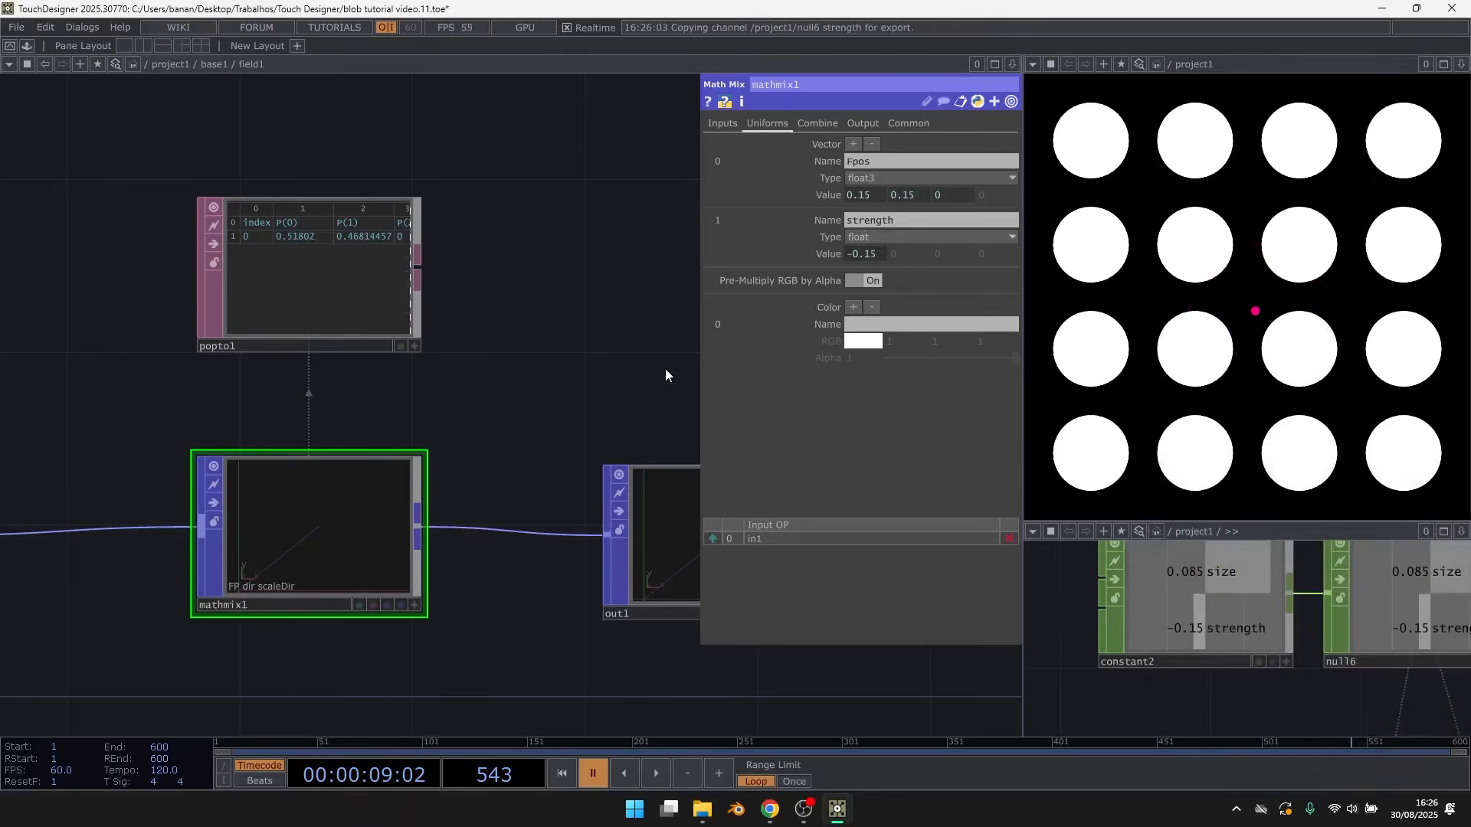
From base1, play the timeline briefly to check the line in the output view, and pause it again
{"action": "key", "text": "u"}
{"action": "left_click", "coordinate": [345, 157]}
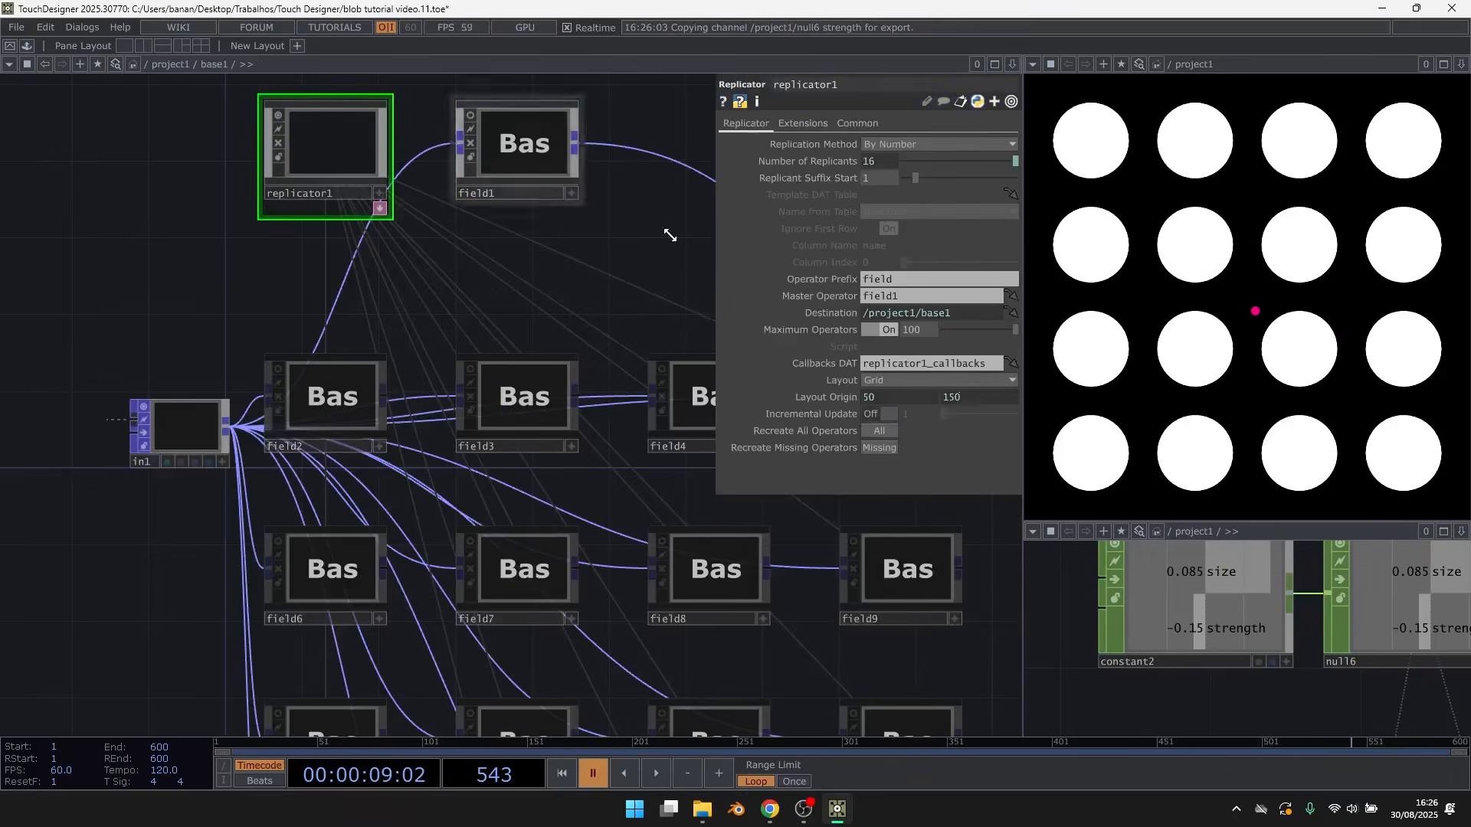
{"action": "left_click_drag", "start_coordinate": [542, 202], "coordinate": [504, 260]}
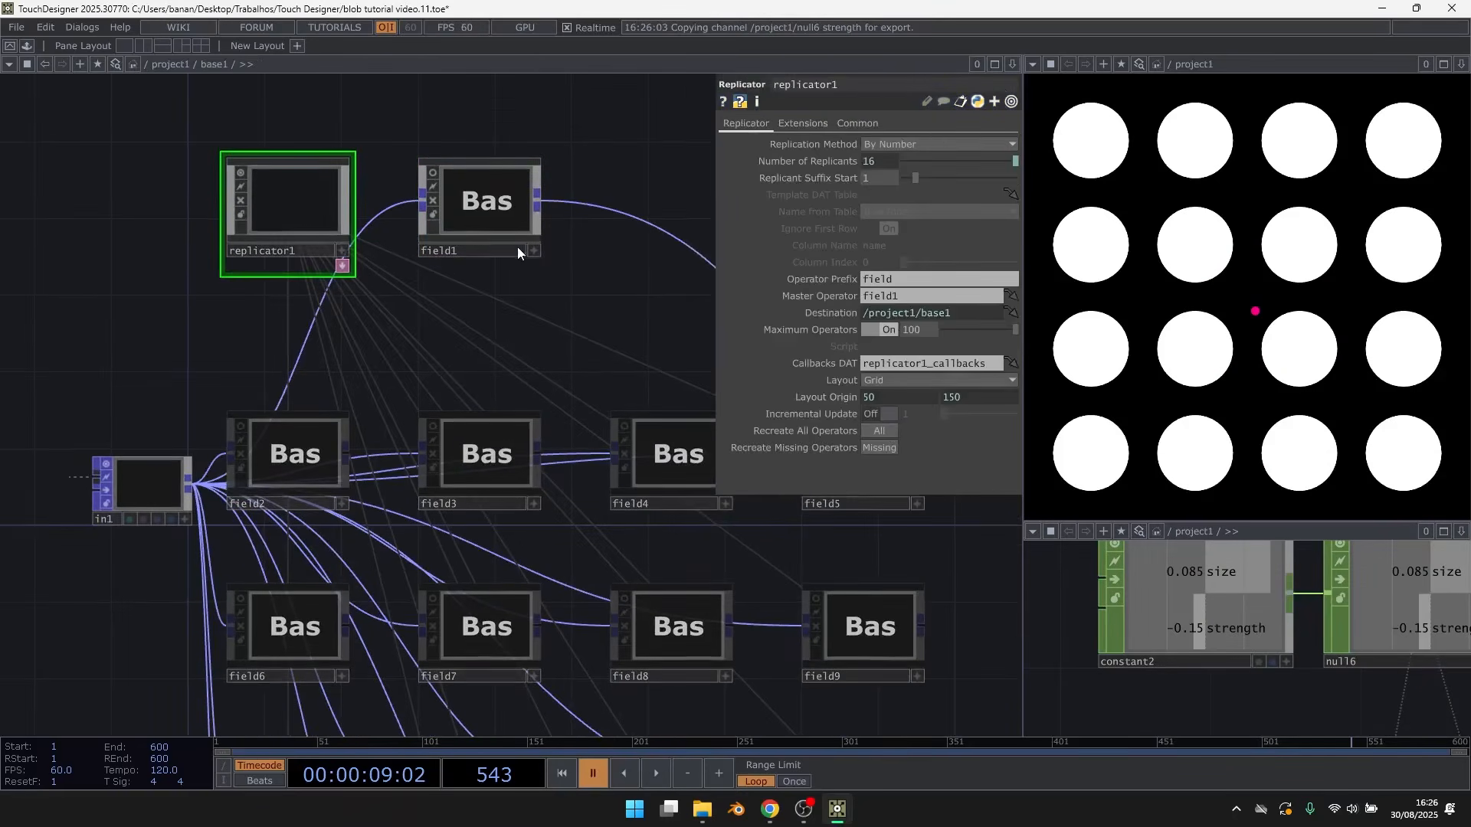
{"action": "key", "text": "space"}
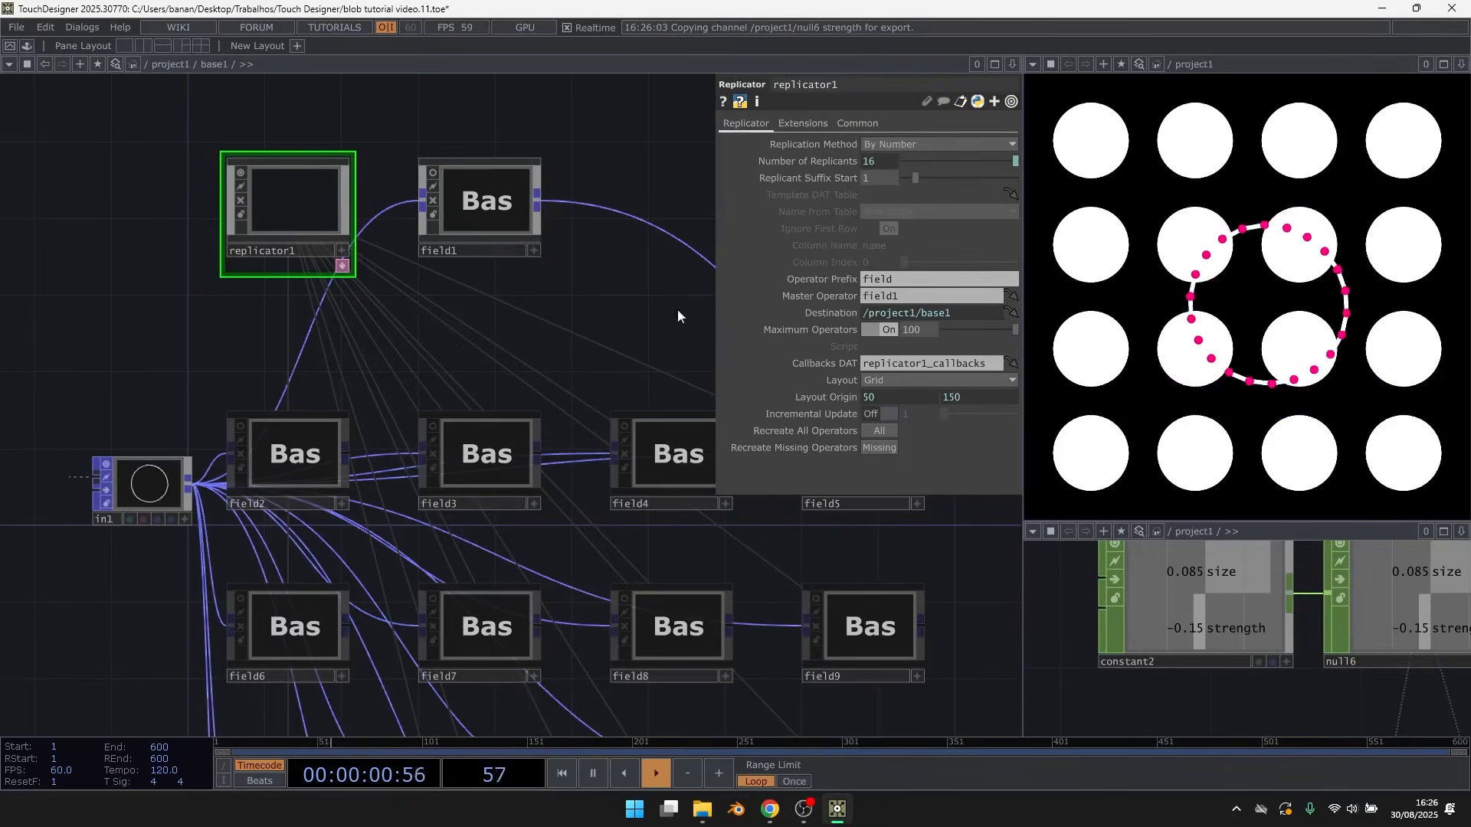
{"action": "key", "text": "space"}
In field1's mathmix1, set the result scope of the fourth combine operation to force
{"action": "double_click", "coordinate": [494, 196]}
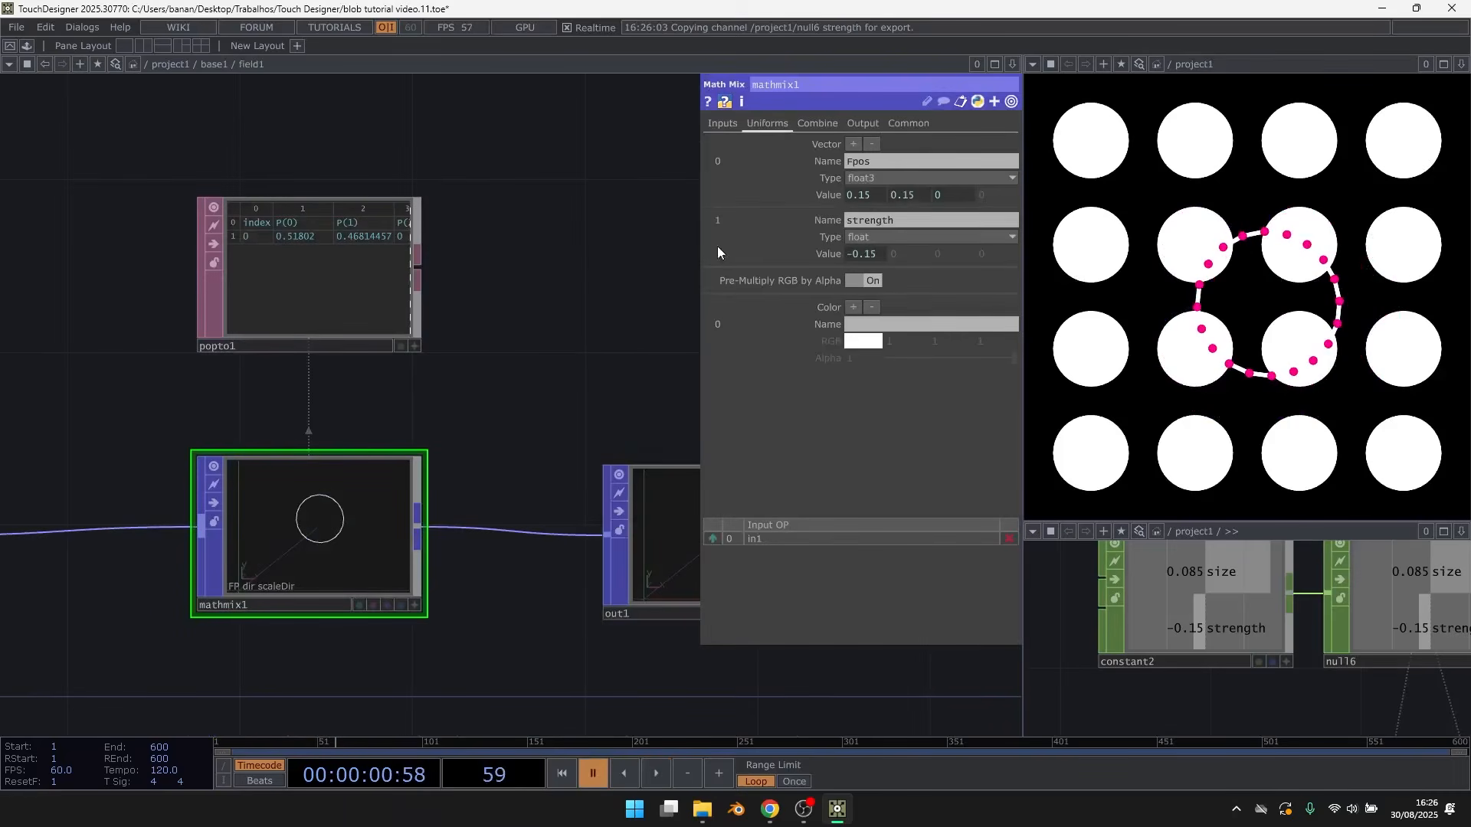
{"action": "left_click", "coordinate": [818, 127]}
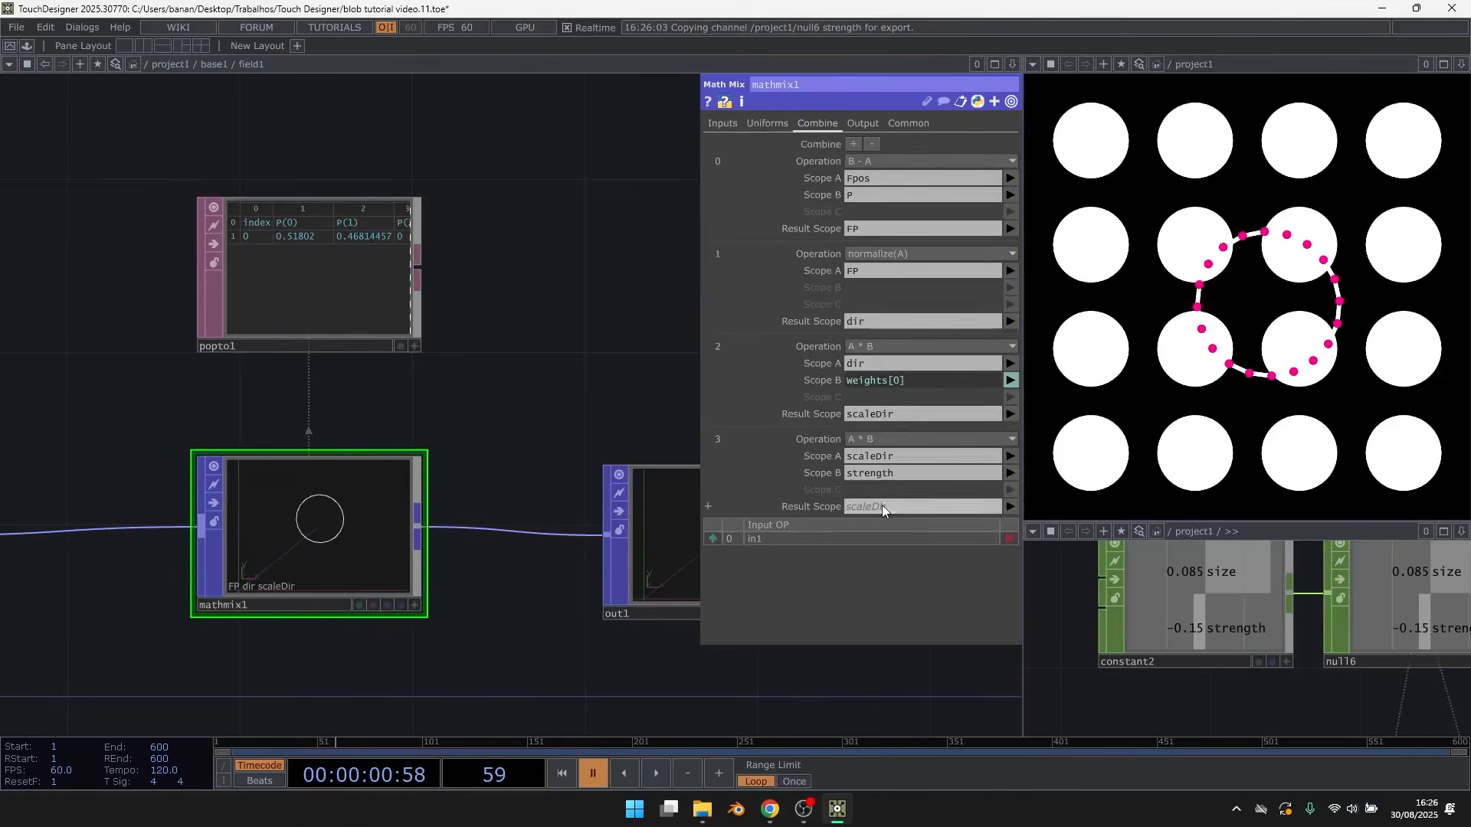
{"action": "left_click", "coordinate": [881, 506]}
{"action": "type", "text": "force"}
{"action": "key", "text": "Return"}
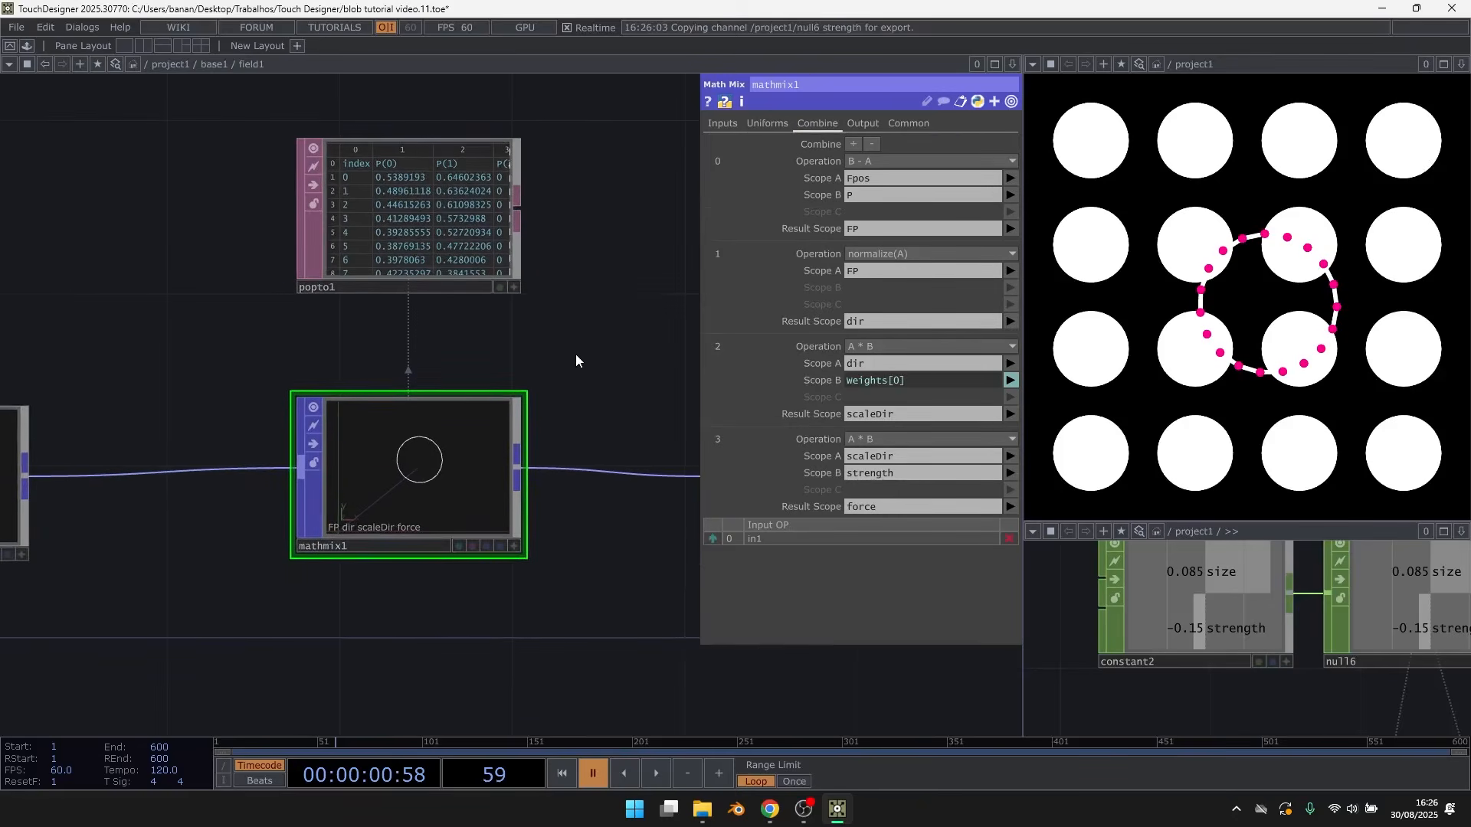
Recreate all field replicants from replicator1 in base1 and move out1 slightly up and away from the grid
{"action": "key", "text": "u"}
{"action": "left_click", "coordinate": [252, 170]}
{"action": "left_click", "coordinate": [879, 432]}
{"action": "left_click_drag", "start_coordinate": [610, 350], "coordinate": [324, 321]}
{"action": "scroll", "coordinate": [557, 343], "scroll_direction": "down", "scroll_amount": 3}
{"action": "left_click_drag", "start_coordinate": [619, 455], "coordinate": [693, 371]}
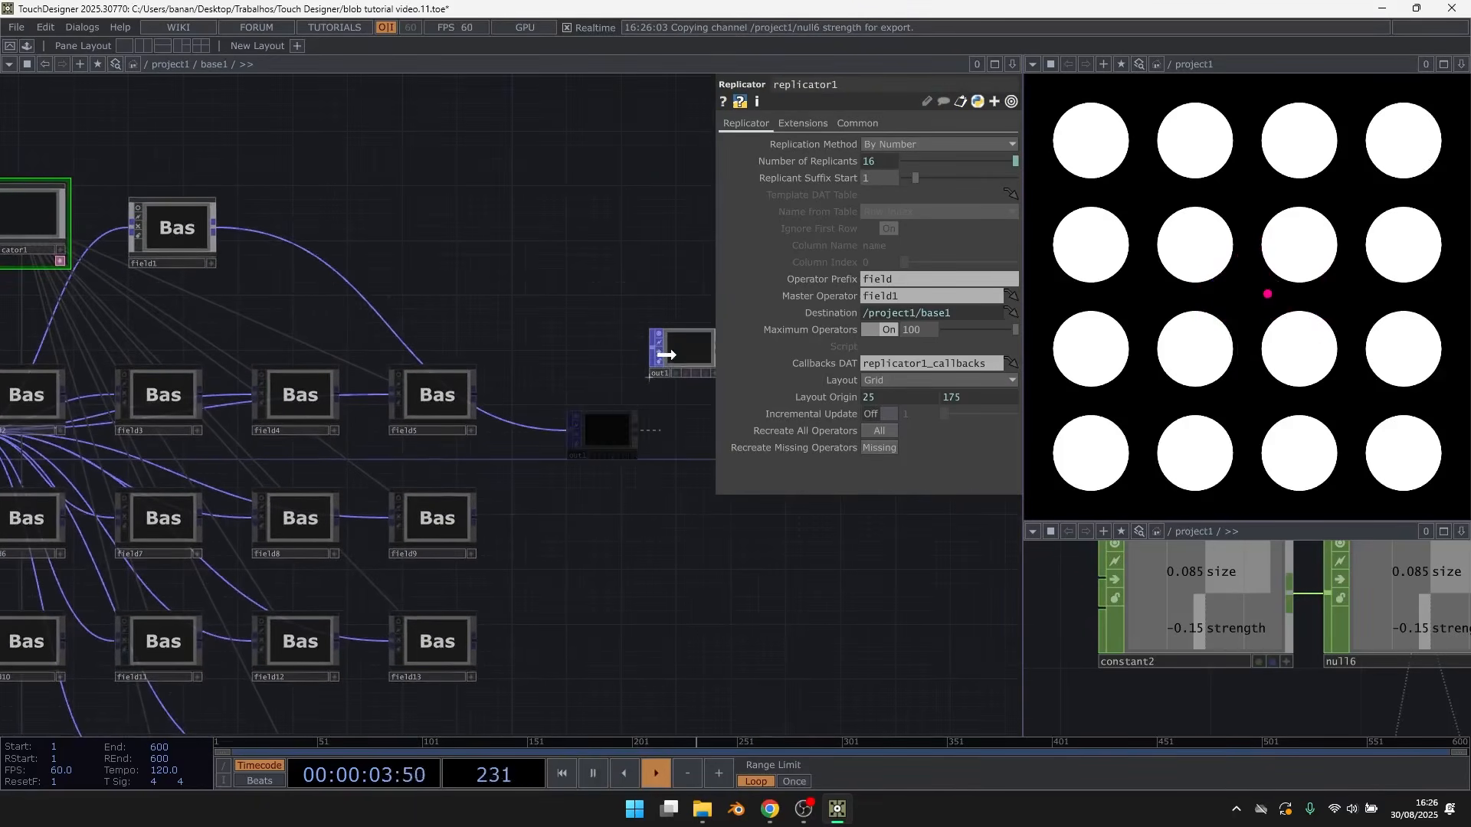
{"action": "left_click_drag", "start_coordinate": [365, 294], "coordinate": [538, 324]}
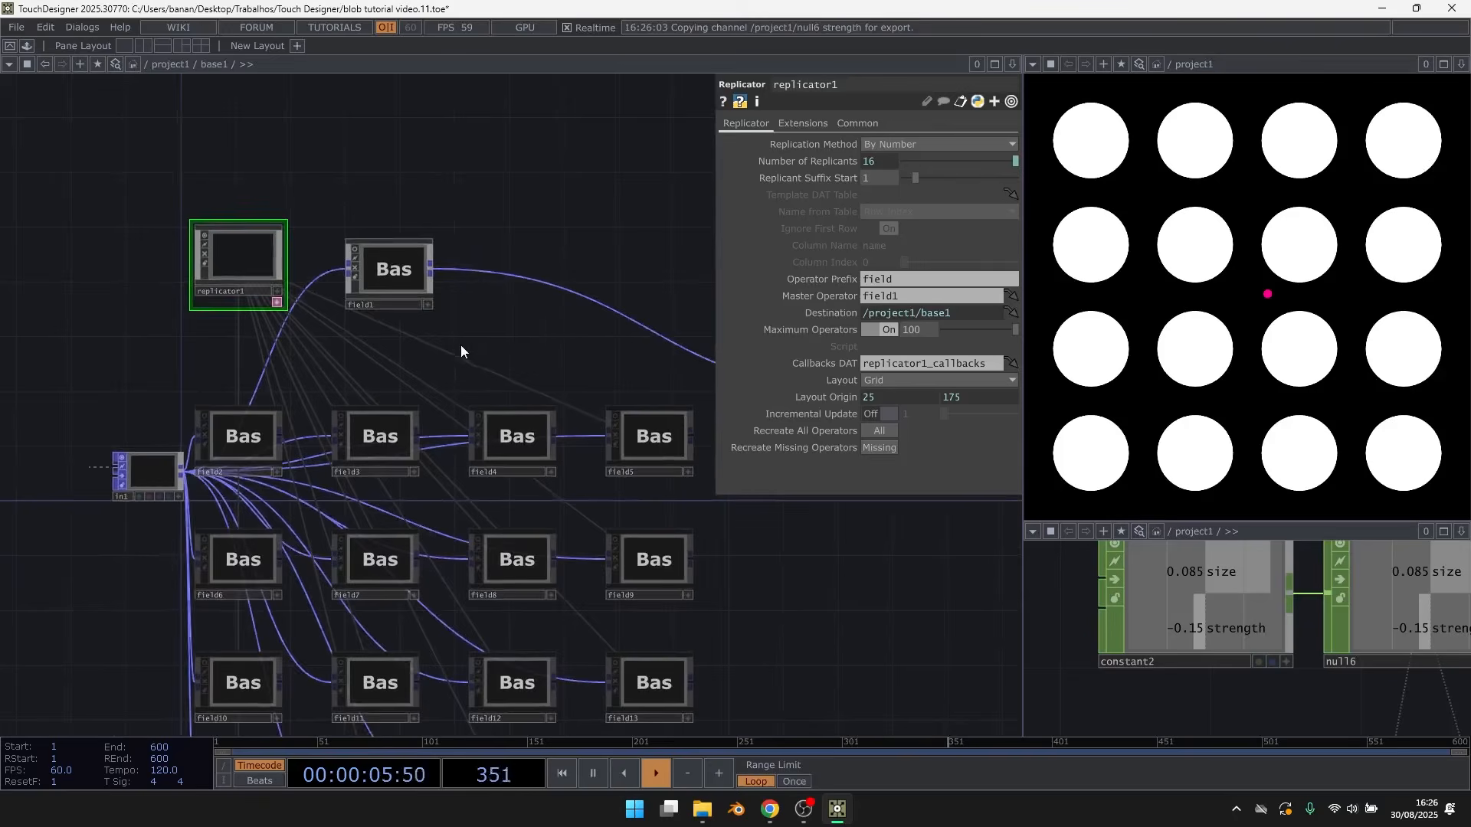
{"action": "scroll", "coordinate": [461, 345], "scroll_direction": "up", "scroll_amount": 2}
Inside field1, delete the popto1 table and the out1 node, and save the project
{"action": "left_click", "coordinate": [363, 244]}
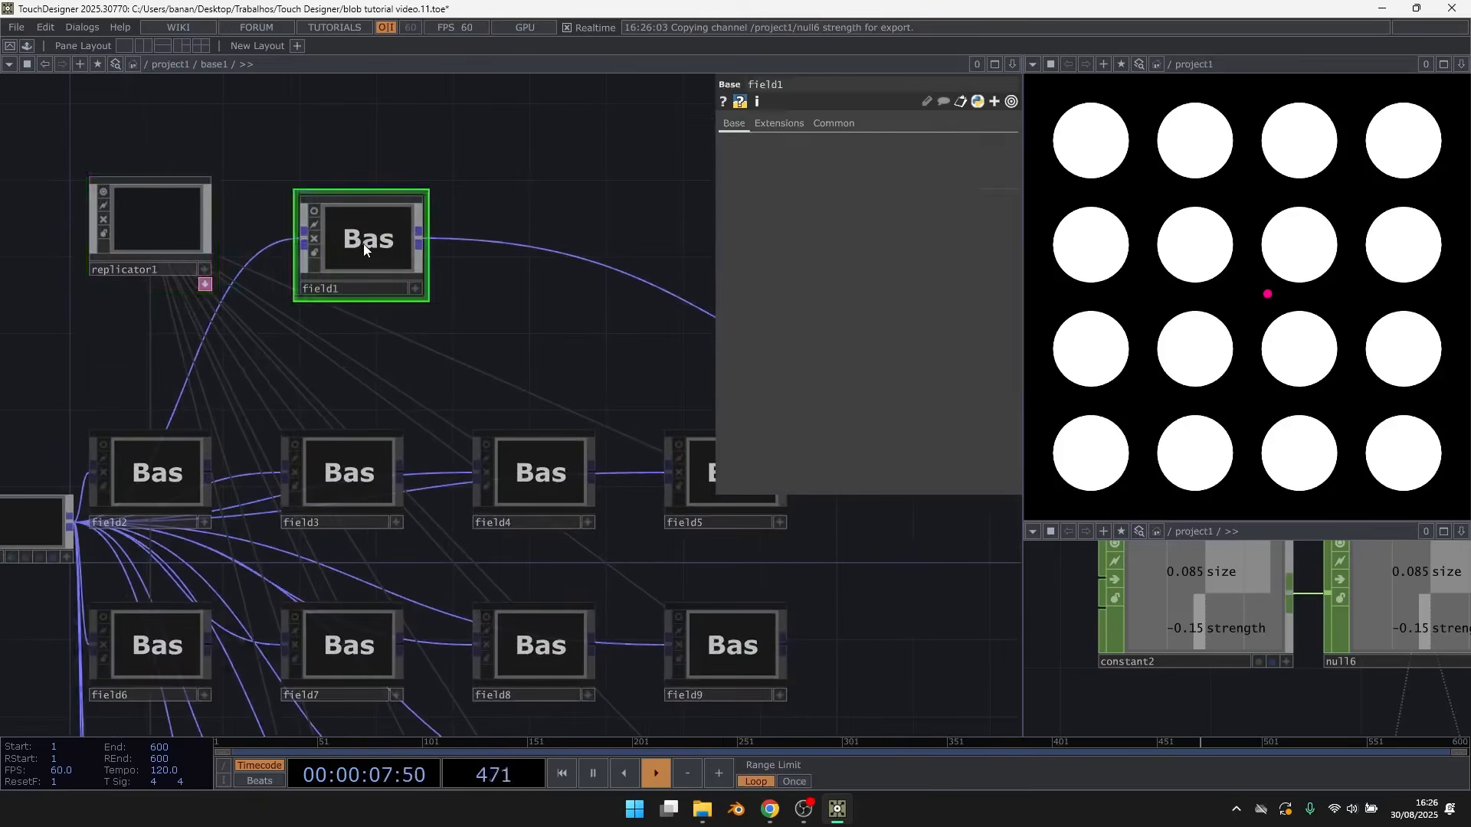
{"action": "key", "text": "i"}
{"action": "left_click", "coordinate": [411, 220]}
{"action": "scroll", "coordinate": [310, 356], "scroll_direction": "down", "scroll_amount": 2}
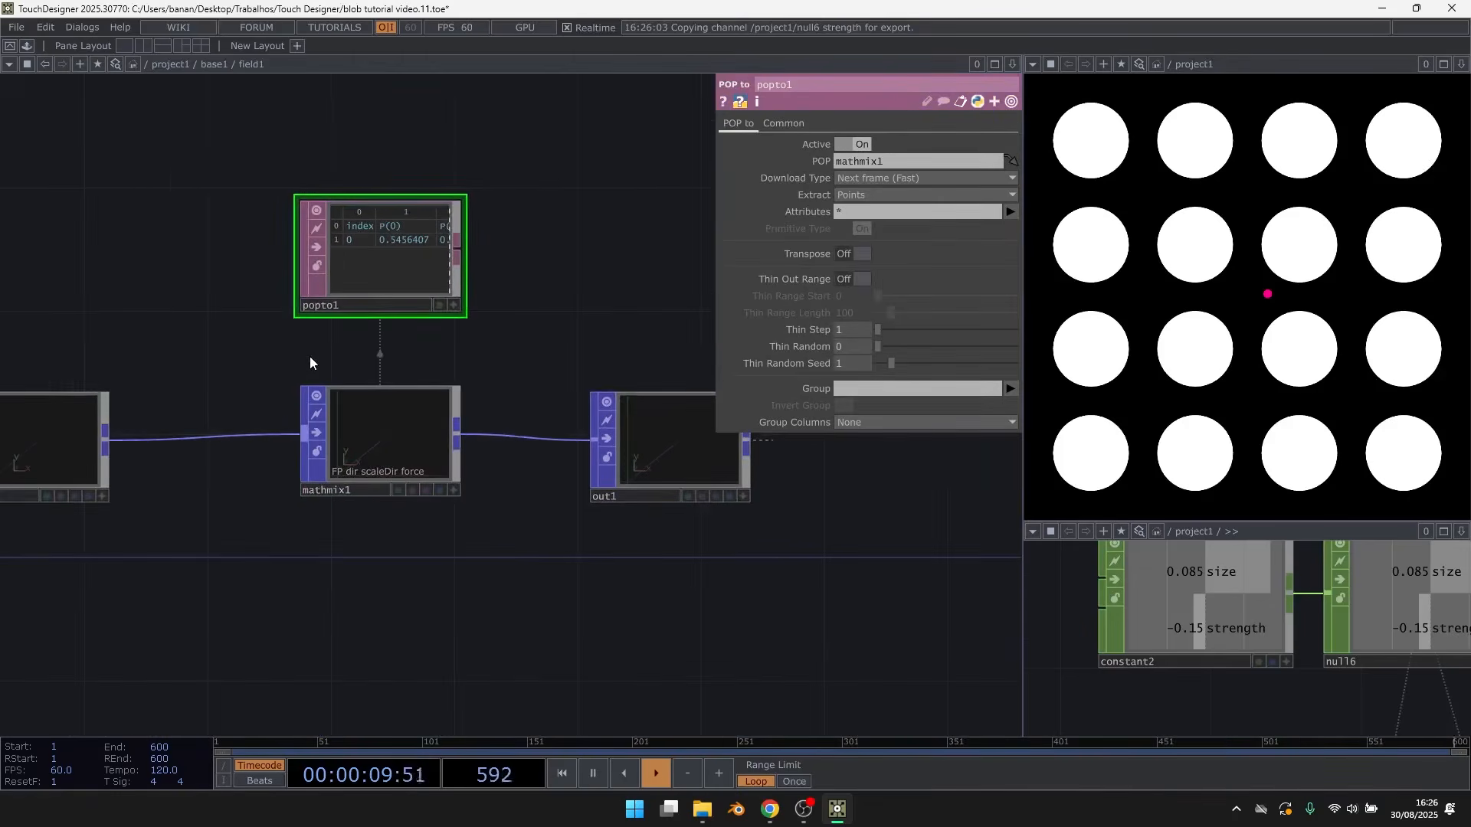
{"action": "key", "text": "Delete"}
{"action": "left_click_drag", "start_coordinate": [434, 302], "coordinate": [476, 334]}
{"action": "key", "text": "ctrl+s"}
{"action": "left_click_drag", "start_coordinate": [536, 427], "coordinate": [387, 358]}
{"action": "left_click", "coordinate": [563, 407]}
{"action": "key", "text": "Delete"}
{"action": "left_click_drag", "start_coordinate": [494, 351], "coordinate": [607, 368]}
{"action": "key", "text": "ctrl+s"}
Create a POP to CHOP from mathmix1's output and place it above mathmix1 in field1
{"action": "left_click_drag", "start_coordinate": [555, 442], "coordinate": [605, 451]}
{"action": "right_click", "coordinate": [542, 449]}
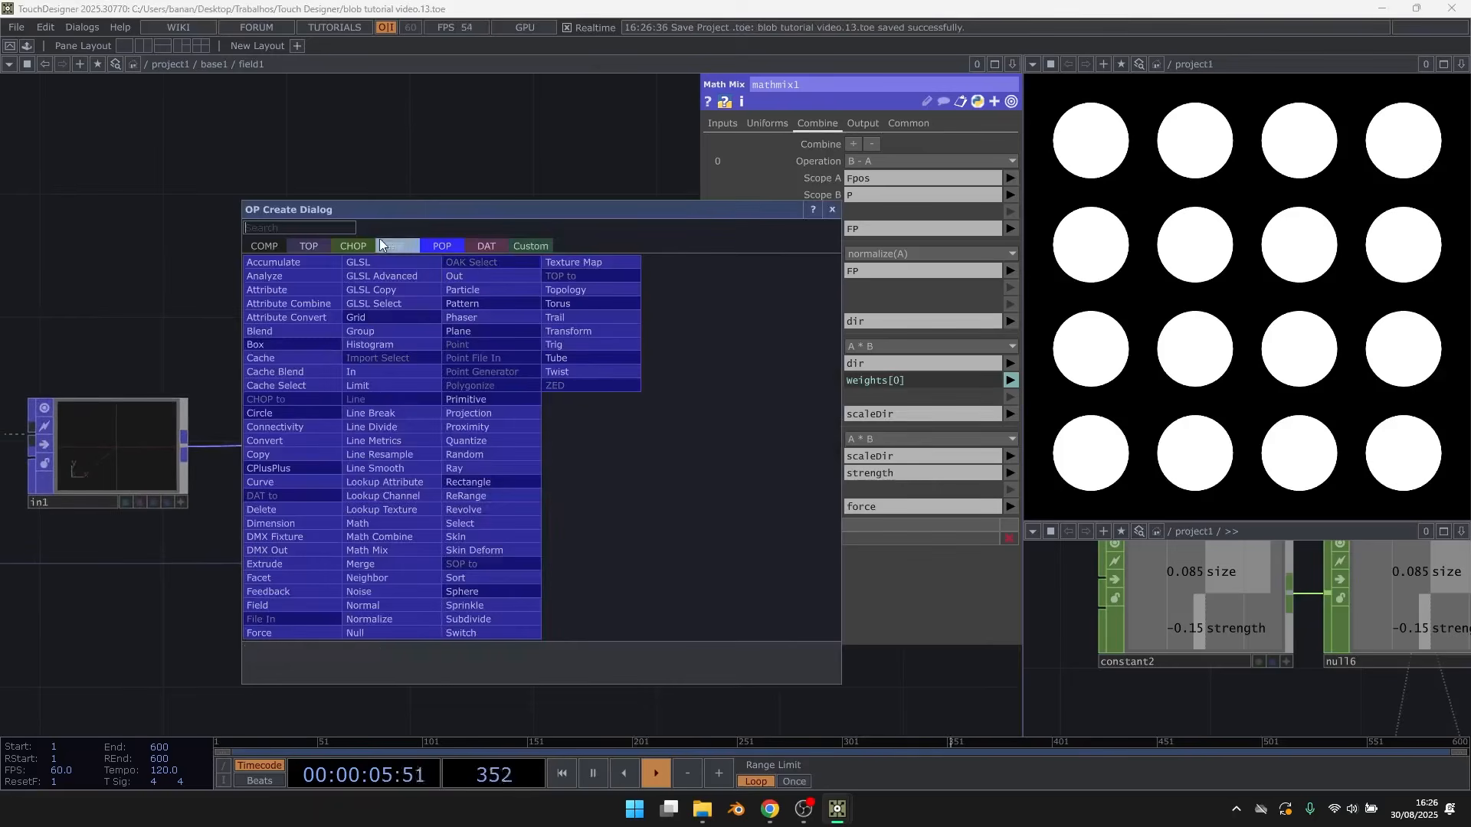
{"action": "left_click", "coordinate": [352, 246]}
{"action": "left_click", "coordinate": [308, 278]}
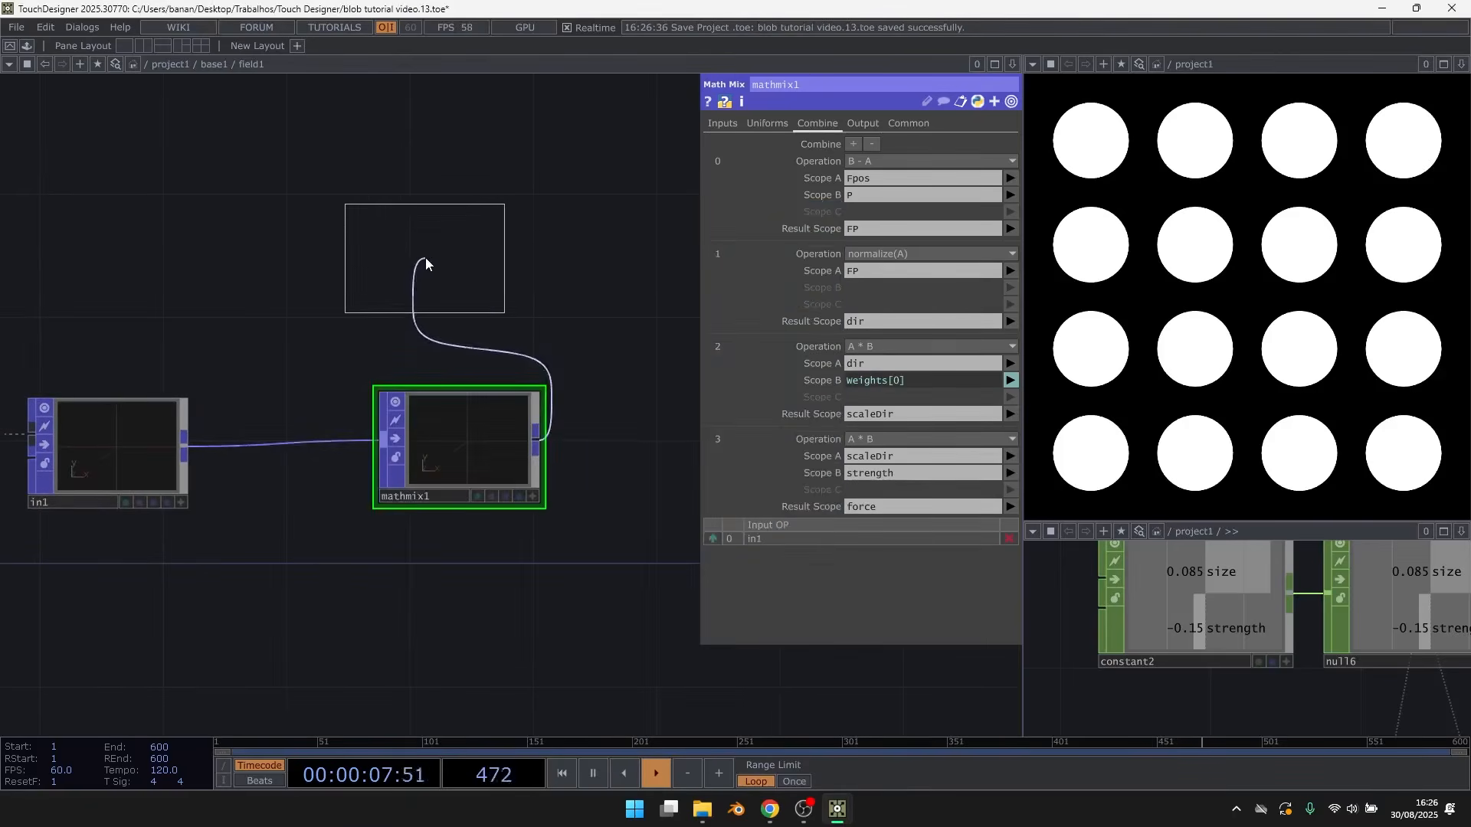
{"action": "left_click", "coordinate": [460, 230]}
{"action": "scroll", "coordinate": [388, 387], "scroll_direction": "up", "scroll_amount": 2}
{"action": "left_click_drag", "start_coordinate": [460, 368], "coordinate": [459, 495]}
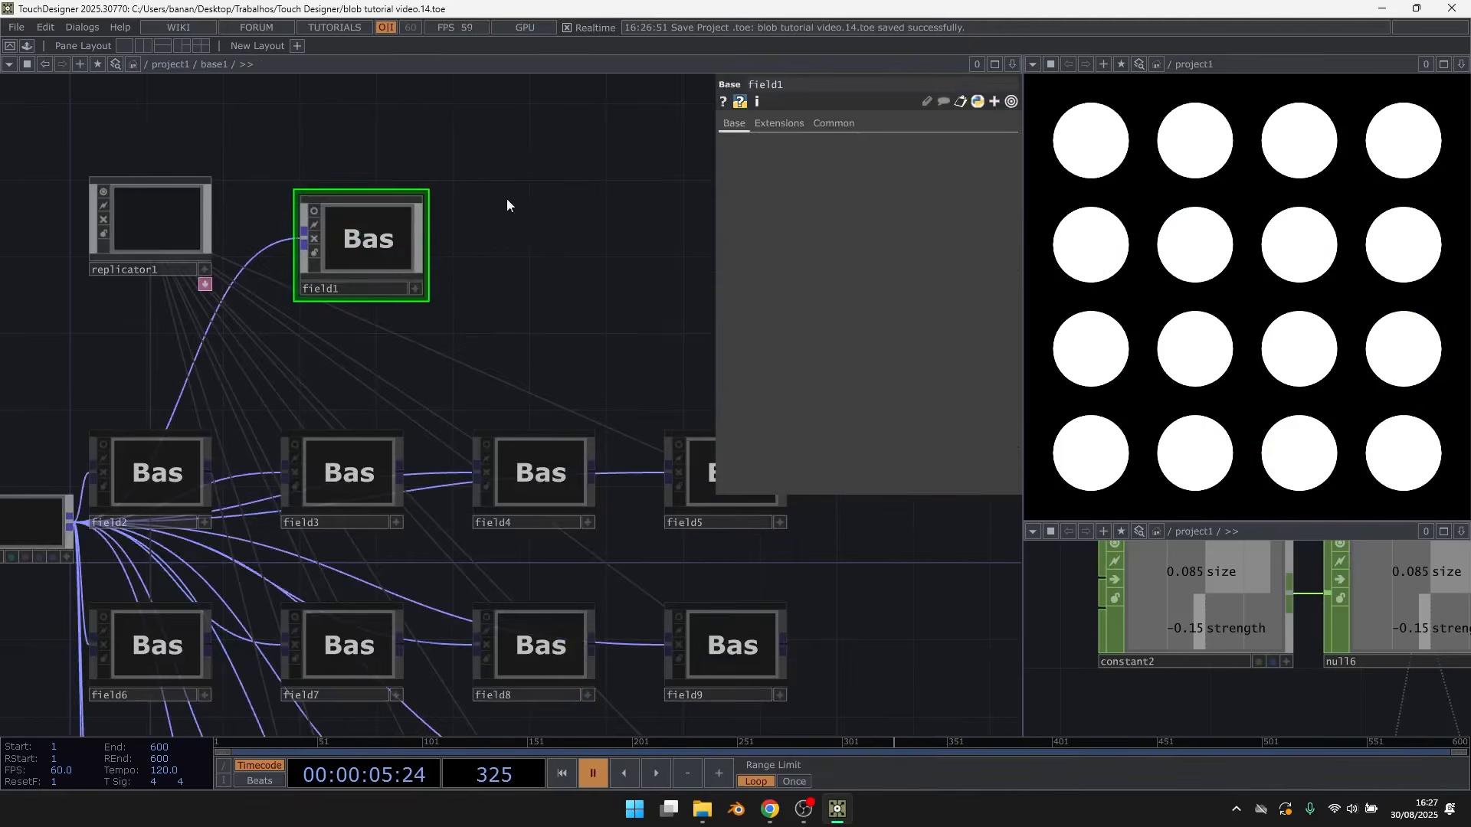
Add a Select CHOP near field1 in base1, with the timeline playing
{"action": "left_click", "coordinate": [205, 216]}
{"action": "key", "text": "space"}
{"action": "left_click_drag", "start_coordinate": [530, 257], "coordinate": [460, 322]}
{"action": "key", "text": "Tab"}
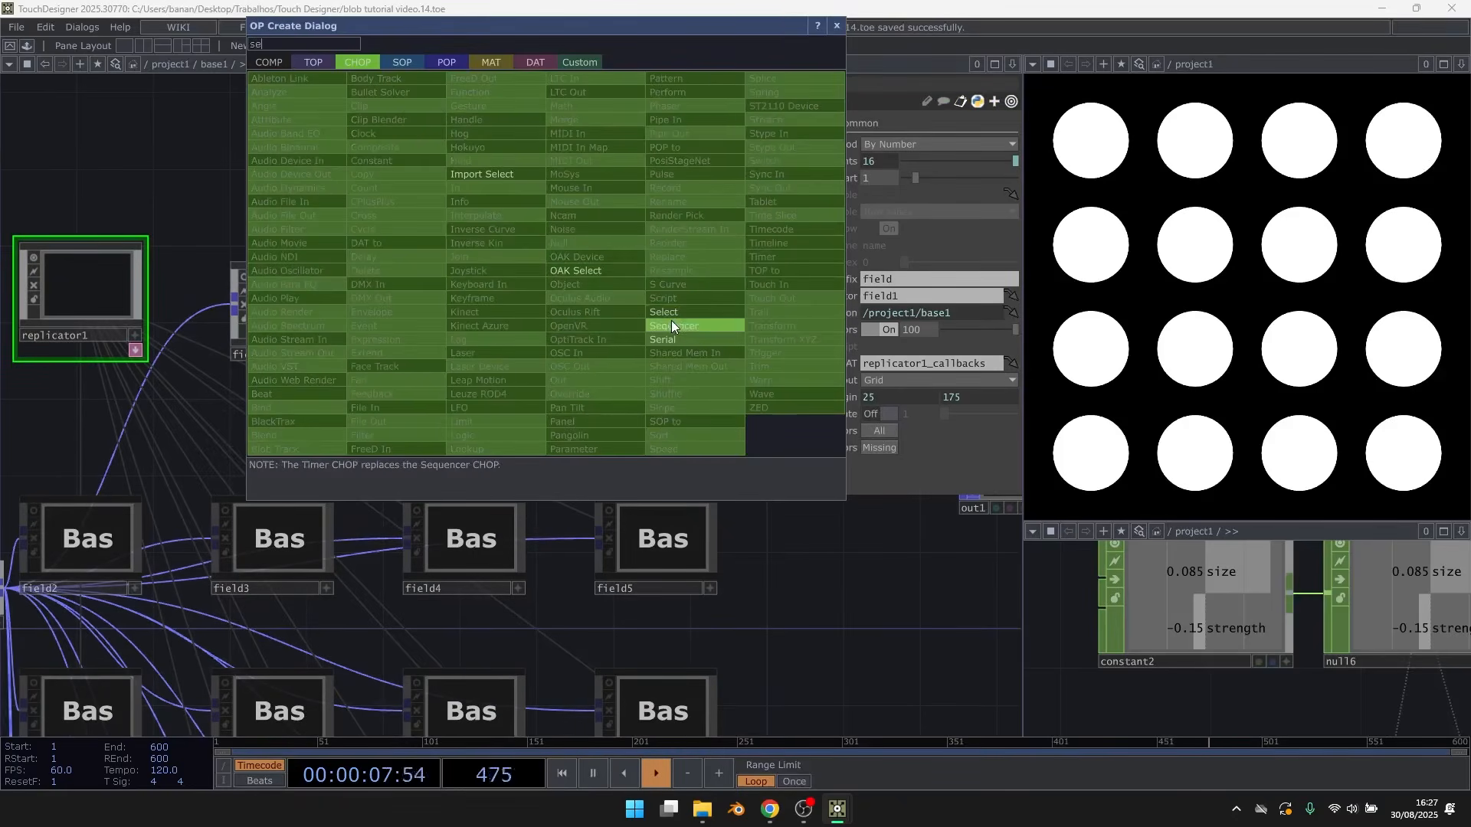
{"action": "left_click", "coordinate": [668, 312]}
{"action": "left_click", "coordinate": [565, 230]}
Show field1's network in the second network editor and assign its popto1 as select1's source CHOP
{"action": "scroll", "coordinate": [421, 219], "scroll_direction": "up", "scroll_amount": 3}
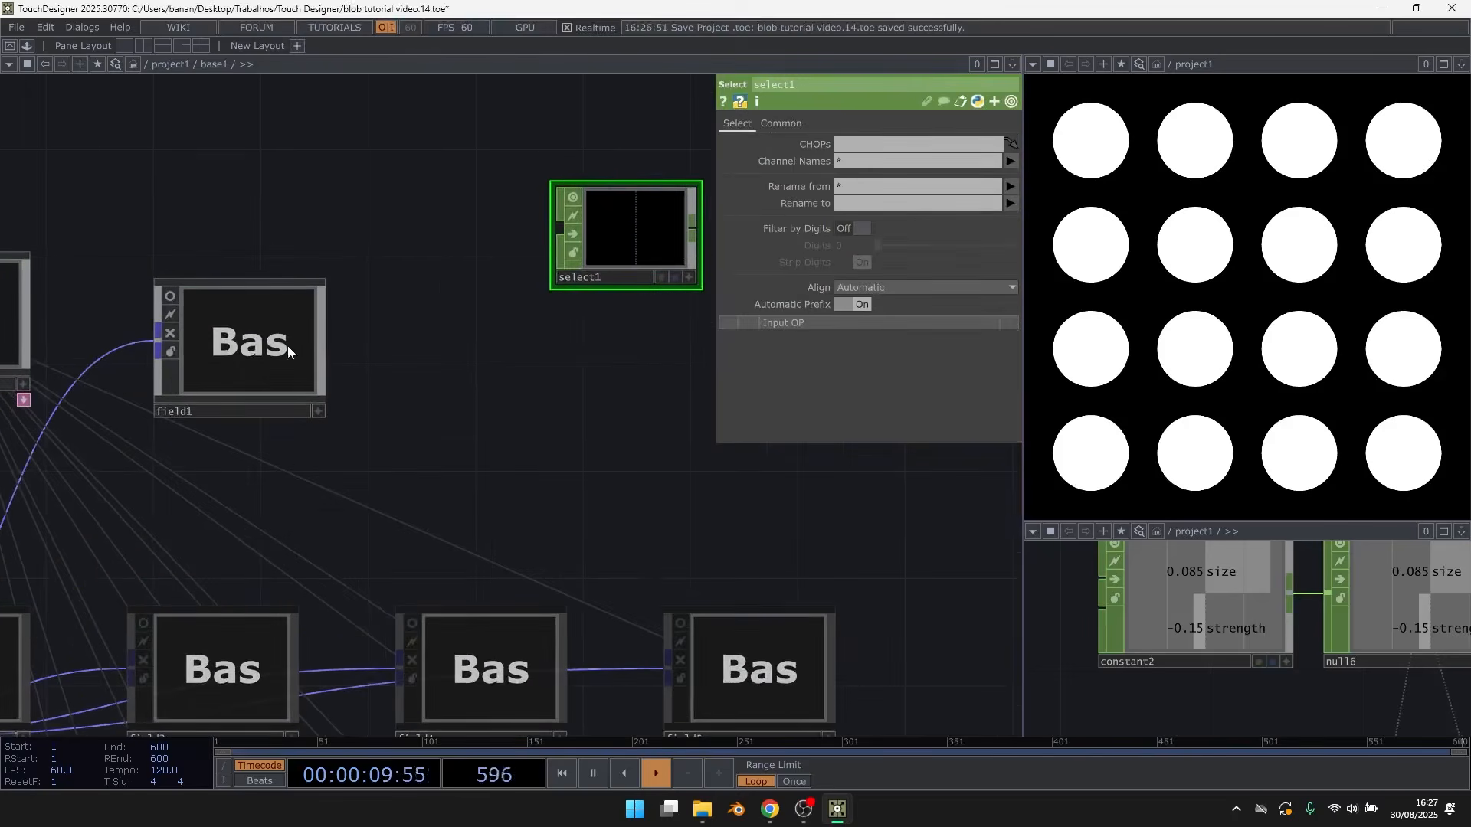
{"action": "scroll", "coordinate": [1233, 632], "scroll_direction": "down", "scroll_amount": 5}
{"action": "scroll", "coordinate": [1223, 693], "scroll_direction": "up", "scroll_amount": 5}
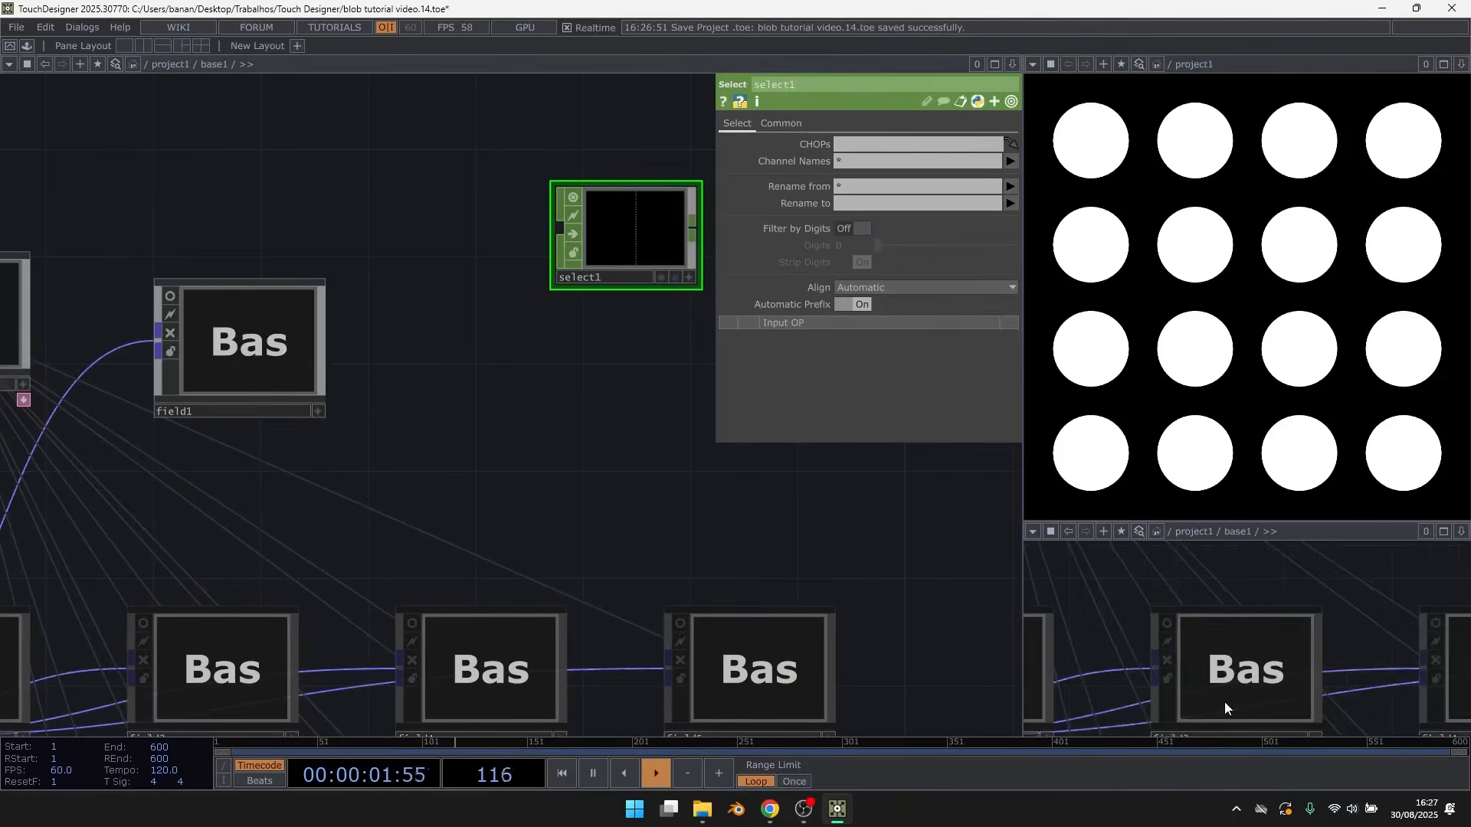
{"action": "scroll", "coordinate": [1246, 582], "scroll_direction": "up", "scroll_amount": 5}
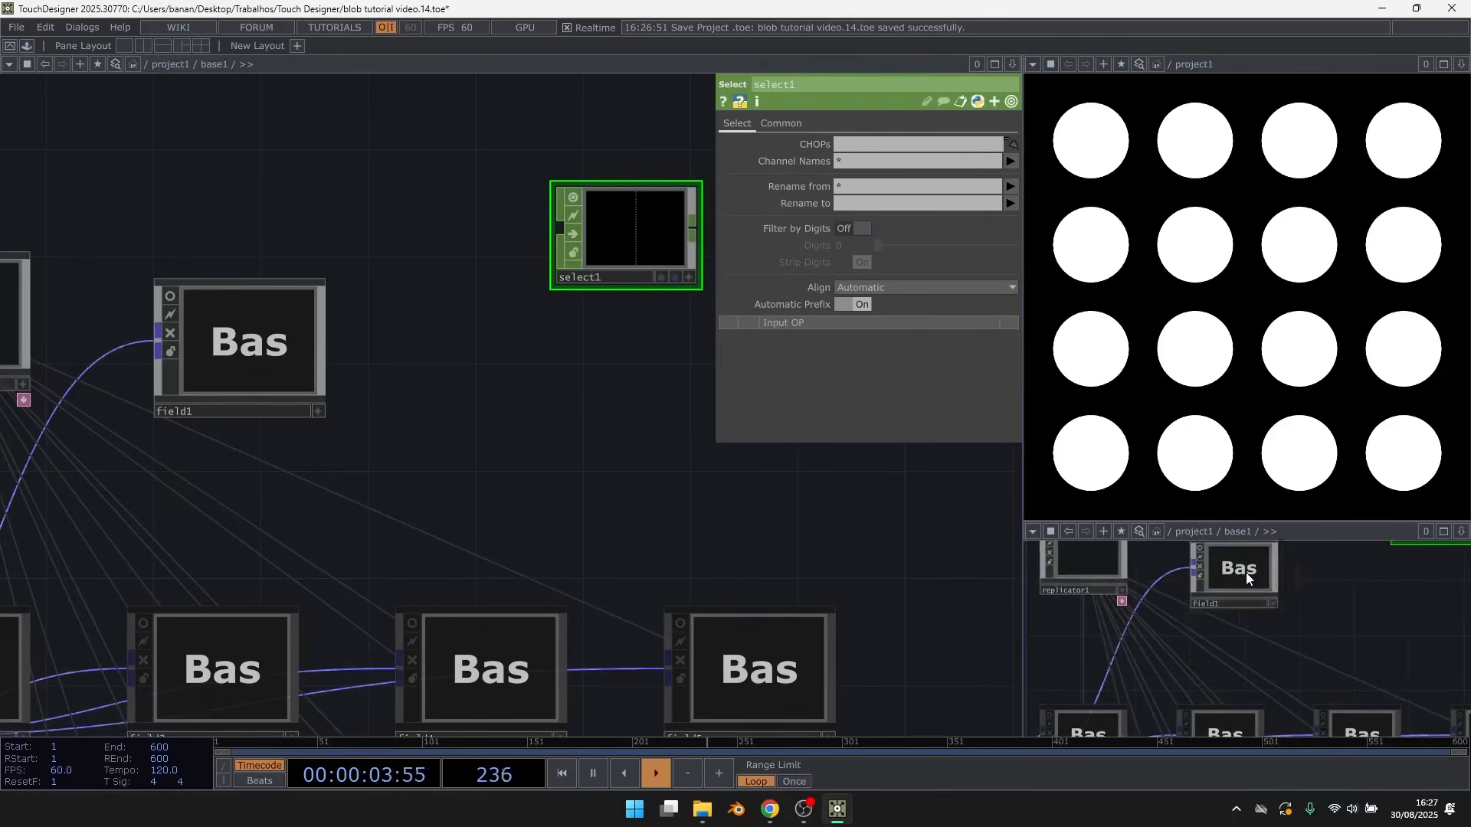
{"action": "left_click_drag", "start_coordinate": [1224, 590], "coordinate": [1164, 694]}
{"action": "scroll", "coordinate": [1305, 583], "scroll_direction": "up", "scroll_amount": 3}
{"action": "left_click_drag", "start_coordinate": [1225, 656], "coordinate": [641, 211]}
{"action": "left_click", "coordinate": [605, 247]}
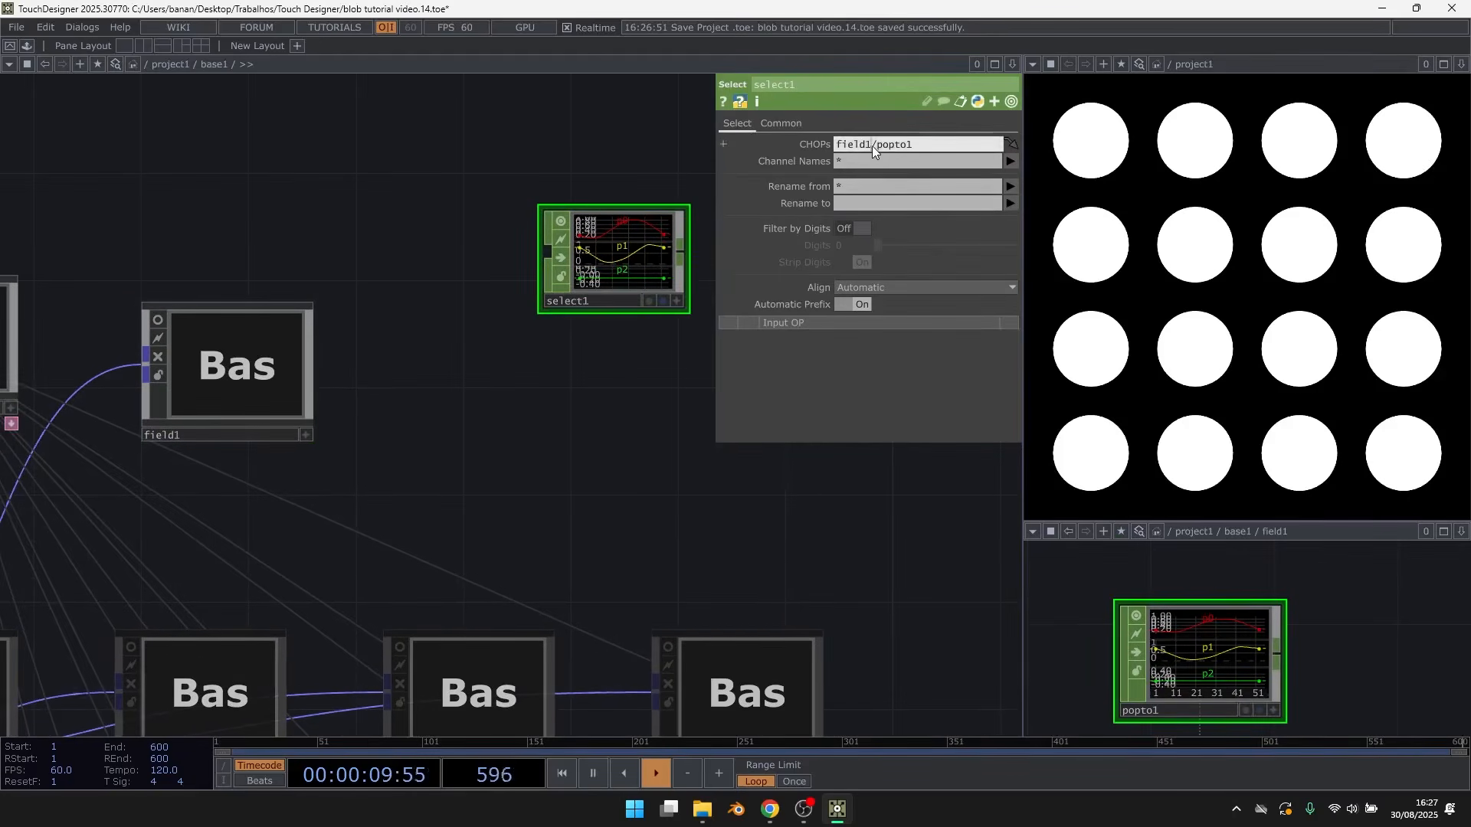
Set select1's CHOPs to field*/popto1 and limit its channel names to p0
{"action": "type", "text": "*"}
{"action": "key", "text": "Return"}
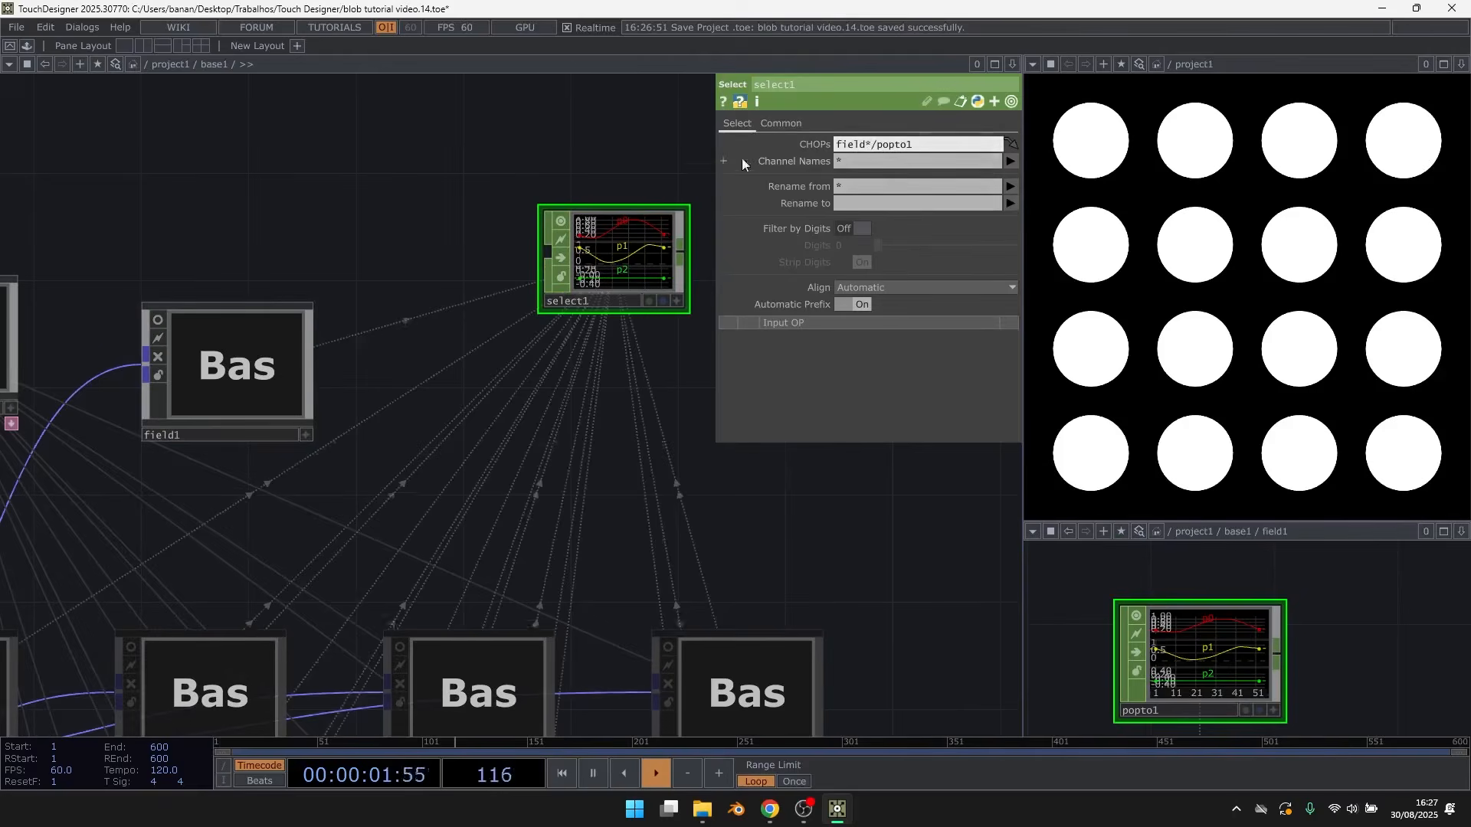
{"action": "left_click", "coordinate": [1010, 160]}
{"action": "left_click", "coordinate": [1013, 193]}
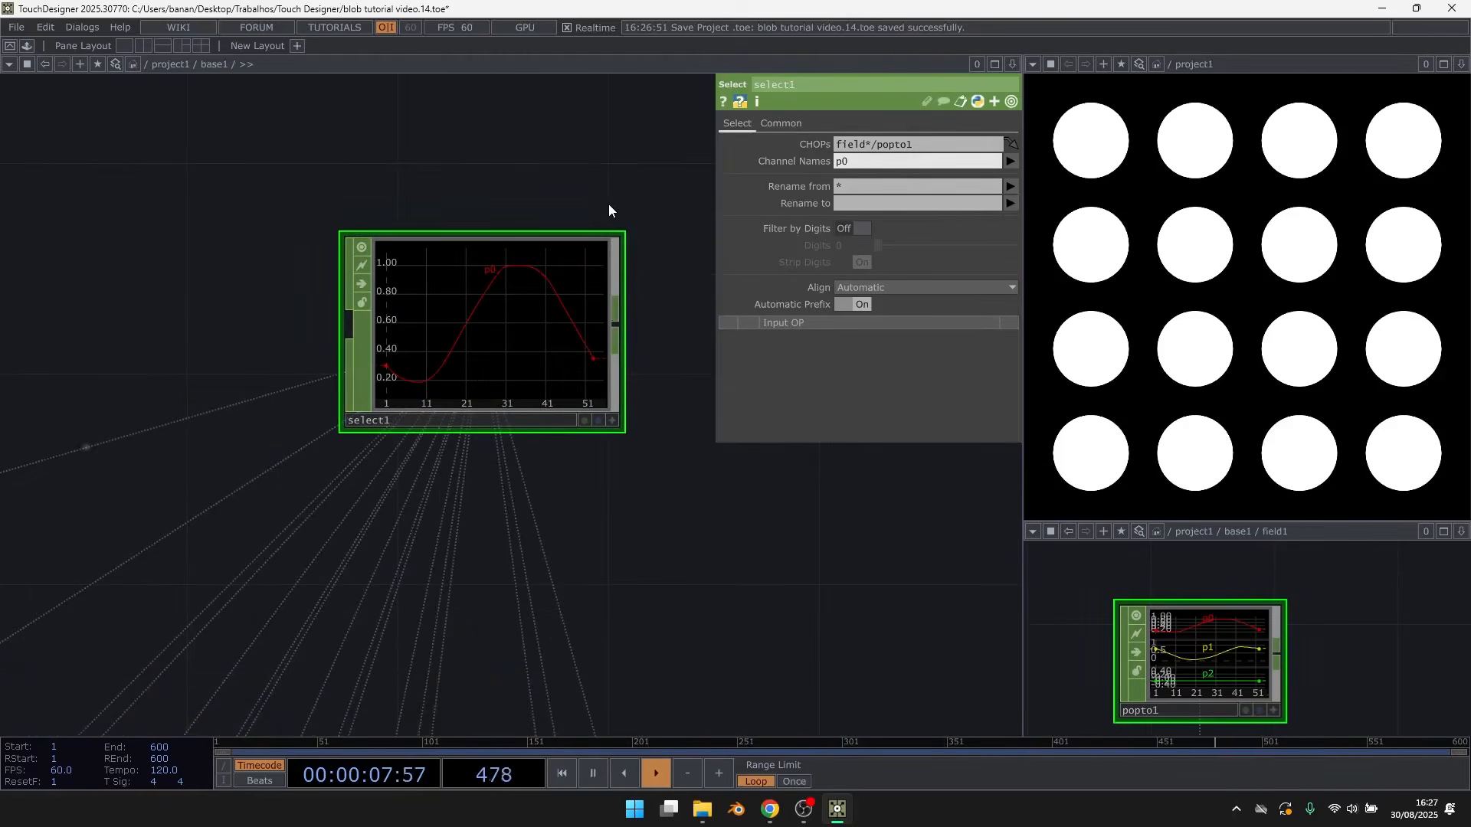
{"action": "scroll", "coordinate": [640, 216], "scroll_direction": "down", "scroll_amount": 1}
{"action": "scroll", "coordinate": [644, 219], "scroll_direction": "down", "scroll_amount": 2}
Review the settings of replicator1 and select1 in base1
{"action": "left_click_drag", "start_coordinate": [358, 226], "coordinate": [591, 215]}
{"action": "left_click", "coordinate": [123, 345]}
{"action": "left_click_drag", "start_coordinate": [333, 192], "coordinate": [97, 233]}
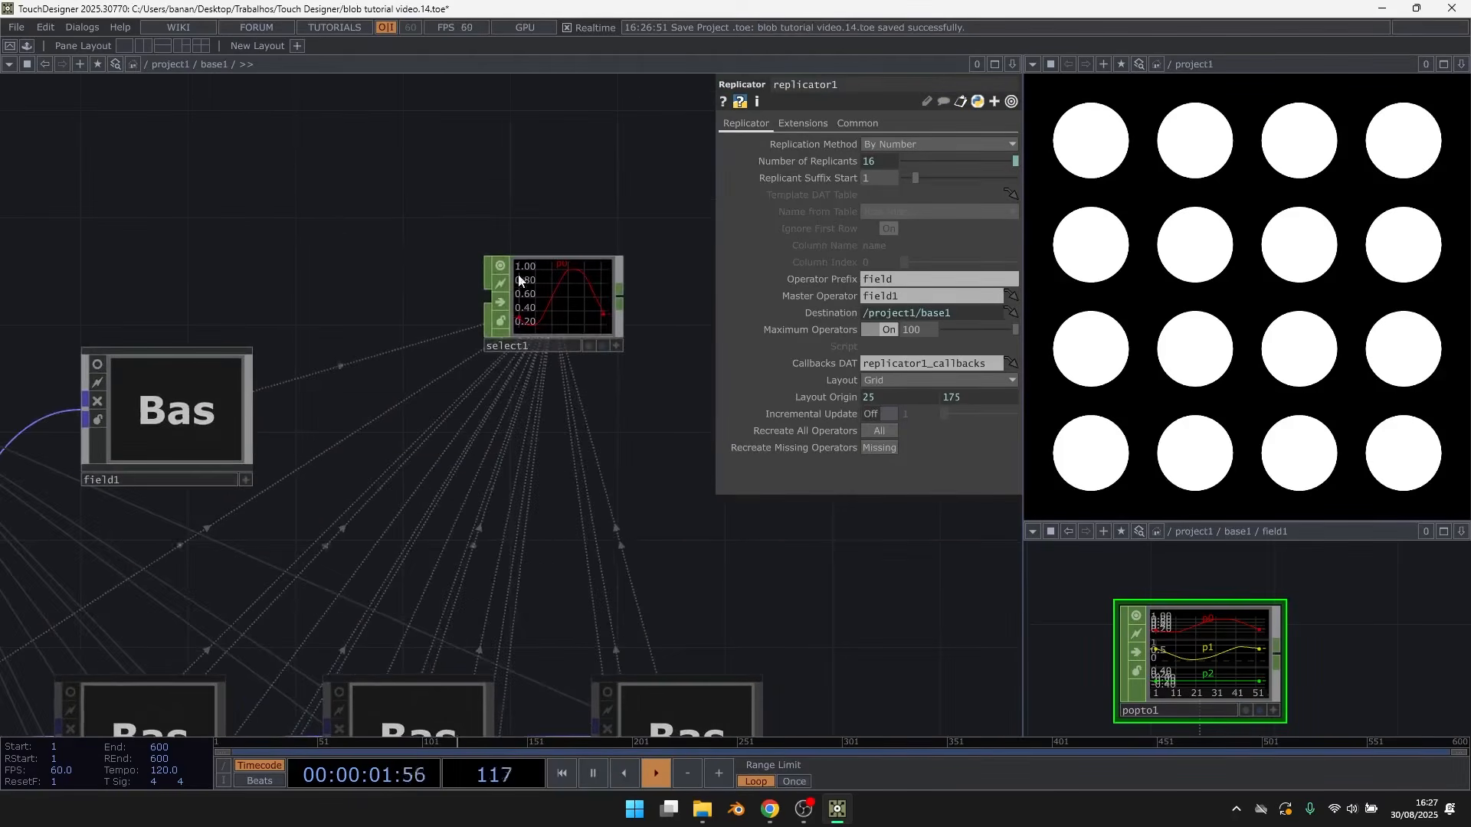
{"action": "left_click", "coordinate": [579, 290]}
{"action": "scroll", "coordinate": [615, 261], "scroll_direction": "up", "scroll_amount": 2}
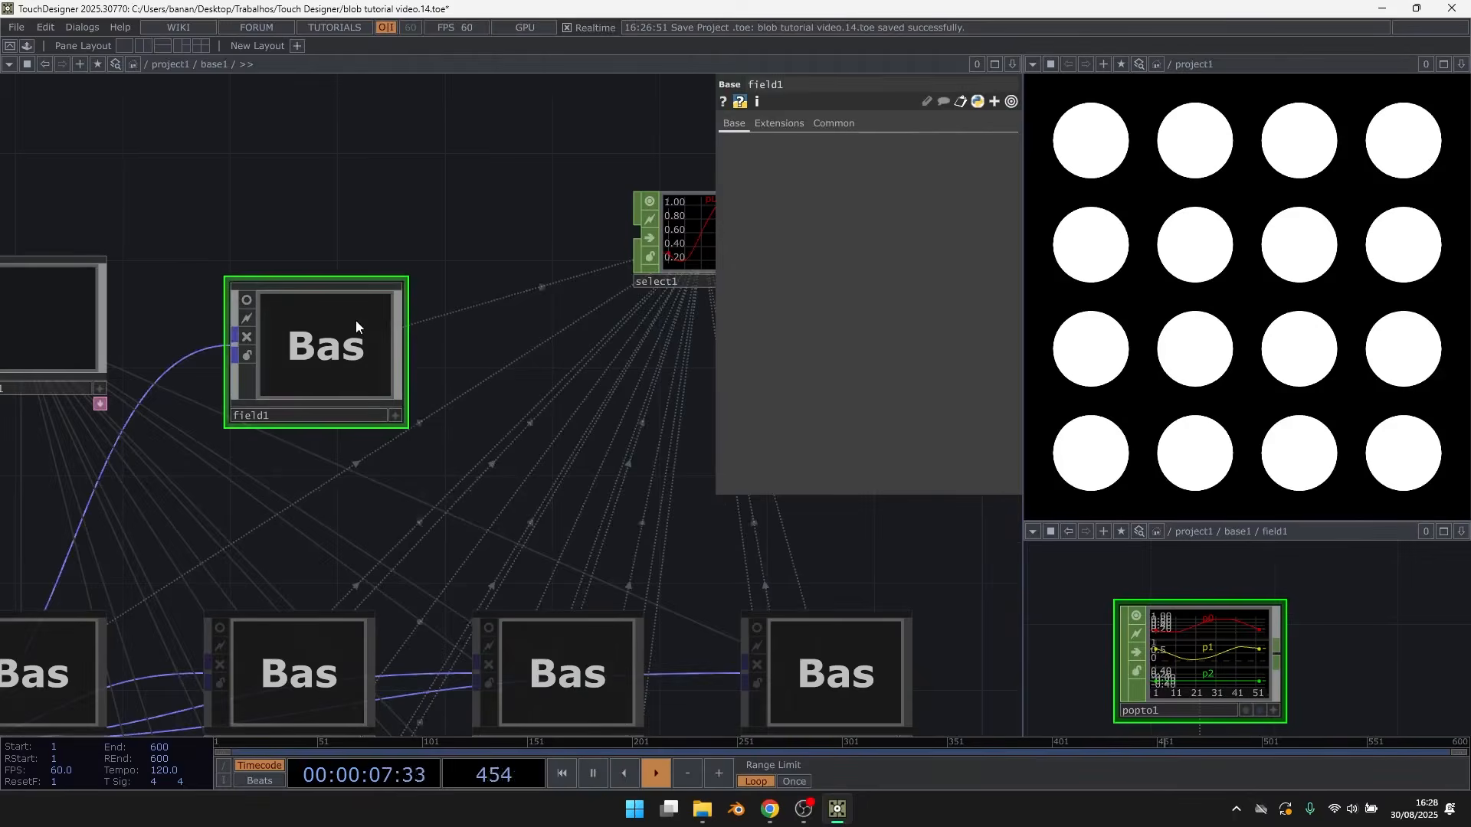
In field1, set popto1's attributes scope to force and save the project
{"action": "scroll", "coordinate": [355, 321], "scroll_direction": "up", "scroll_amount": 3}
{"action": "left_click_drag", "start_coordinate": [557, 445], "coordinate": [698, 221]}
{"action": "left_click", "coordinate": [509, 420]}
{"action": "left_click_drag", "start_coordinate": [590, 329], "coordinate": [526, 363]}
{"action": "scroll", "coordinate": [500, 312], "scroll_direction": "up", "scroll_amount": 1}
{"action": "scroll", "coordinate": [500, 313], "scroll_direction": "up", "scroll_amount": 1}
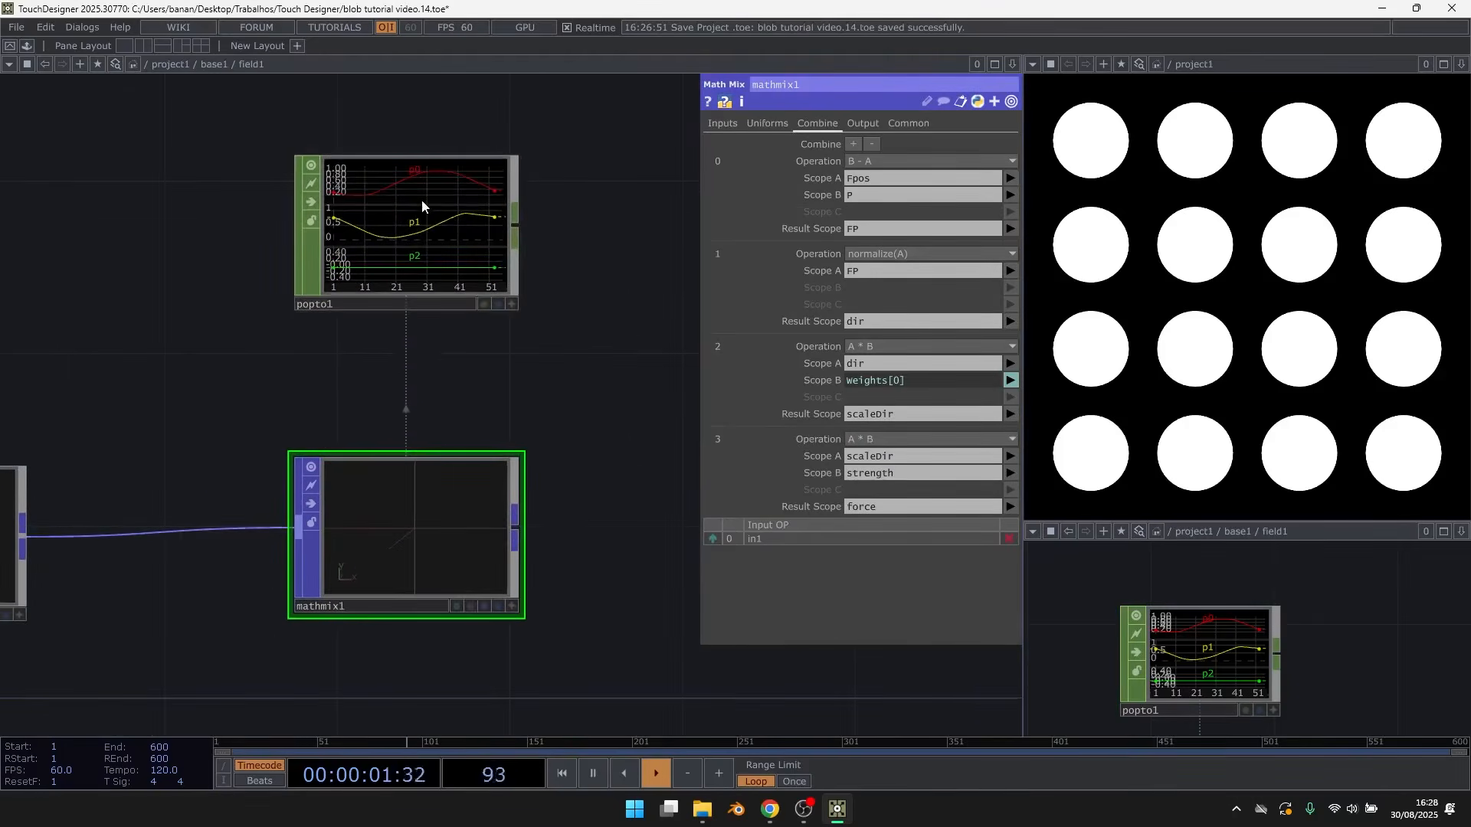
{"action": "left_click", "coordinate": [421, 200]}
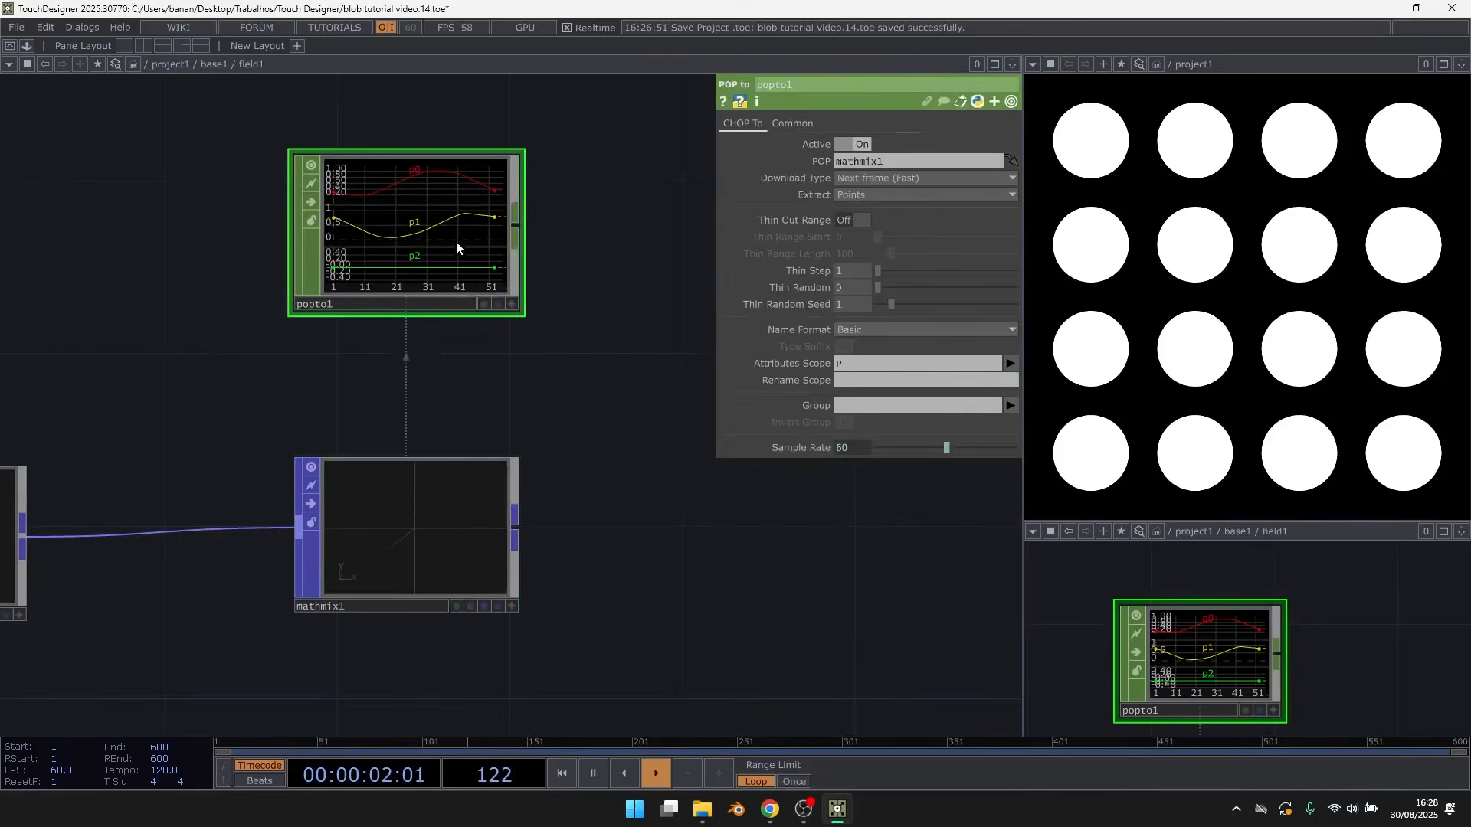
{"action": "left_click", "coordinate": [1009, 363]}
{"action": "key", "text": "BackSpace"}
{"action": "type", "text": "force"}
{"action": "key", "text": "Return"}
{"action": "key", "text": "ctrl+s"}
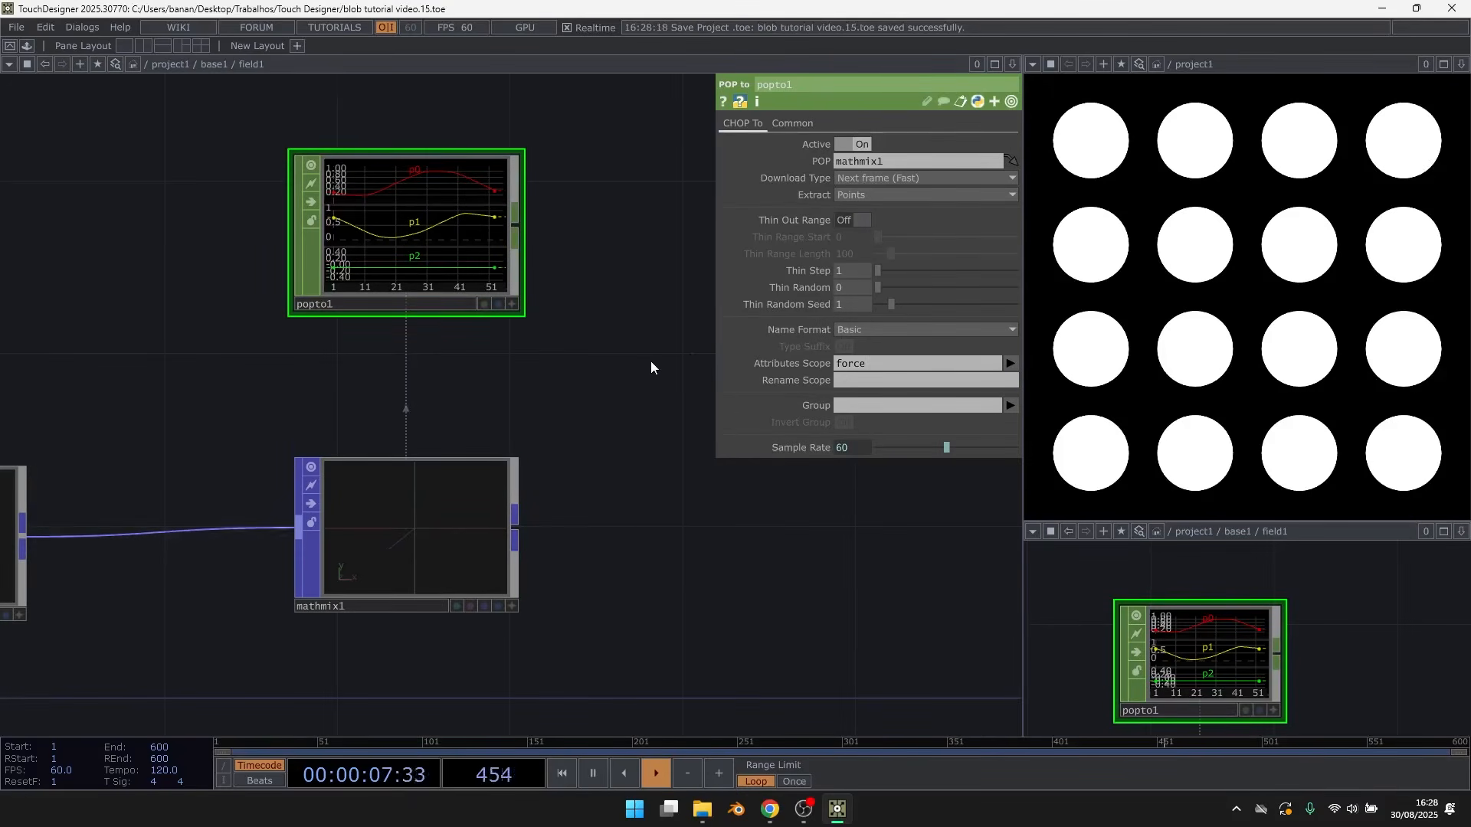
Check the result scope of mathmix1's fourth combine operation and review the replicants in base1
{"action": "left_click", "coordinate": [435, 503]}
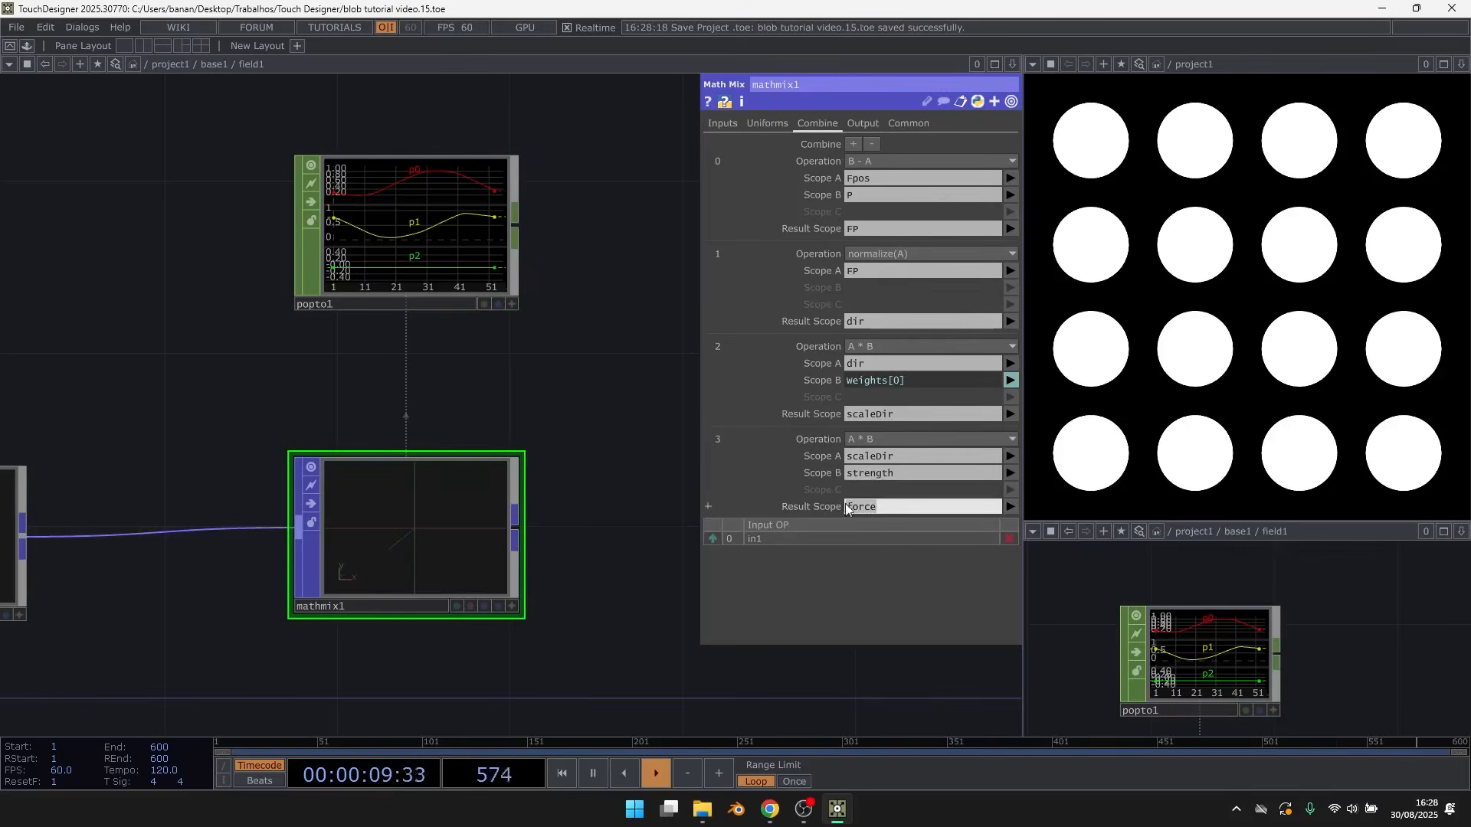
{"action": "left_click", "coordinate": [483, 303]}
{"action": "key", "text": "u"}
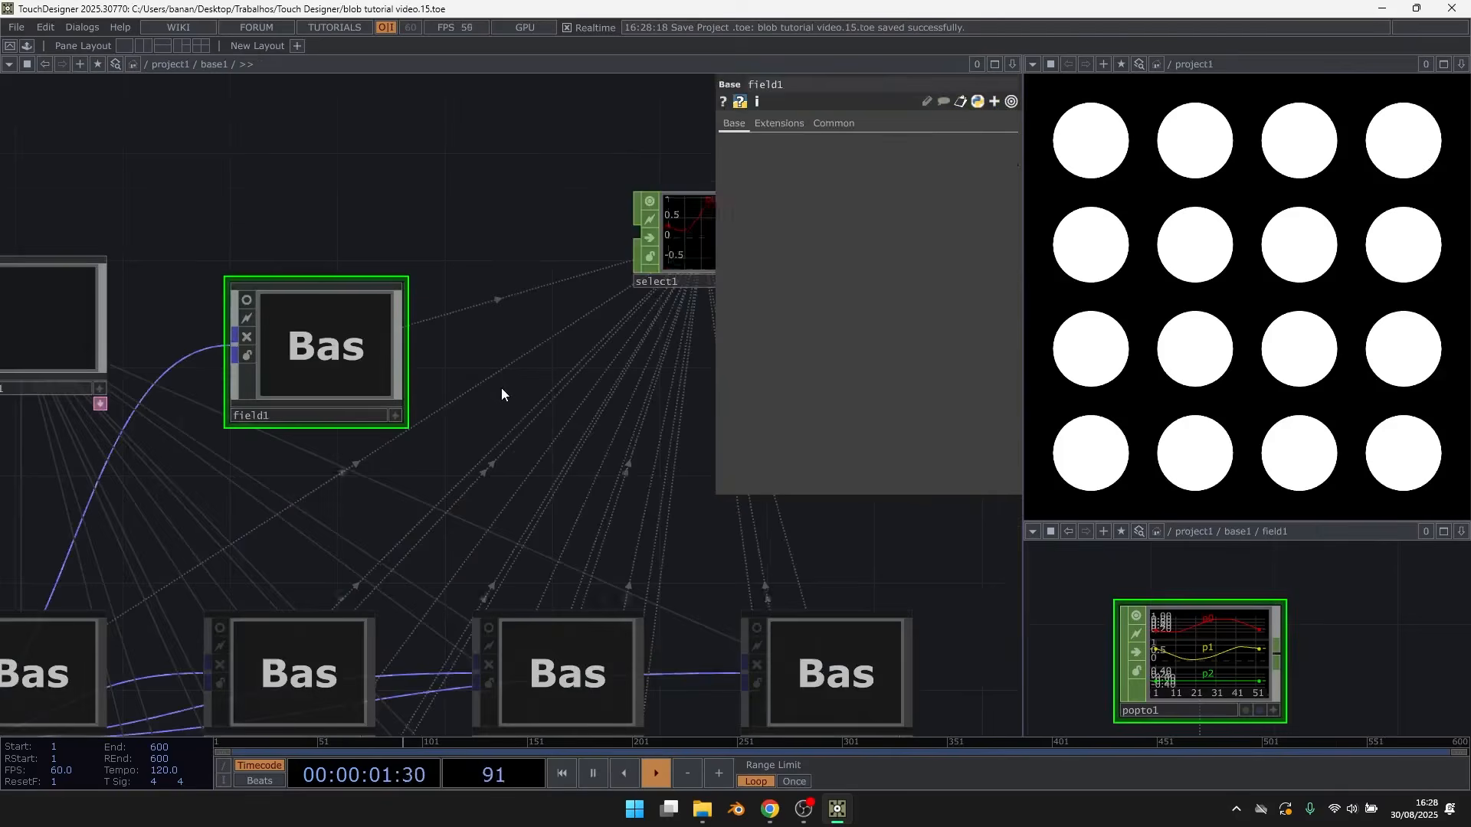
{"action": "scroll", "coordinate": [514, 421], "scroll_direction": "down", "scroll_amount": 4}
{"action": "left_click_drag", "start_coordinate": [550, 434], "coordinate": [370, 426]}
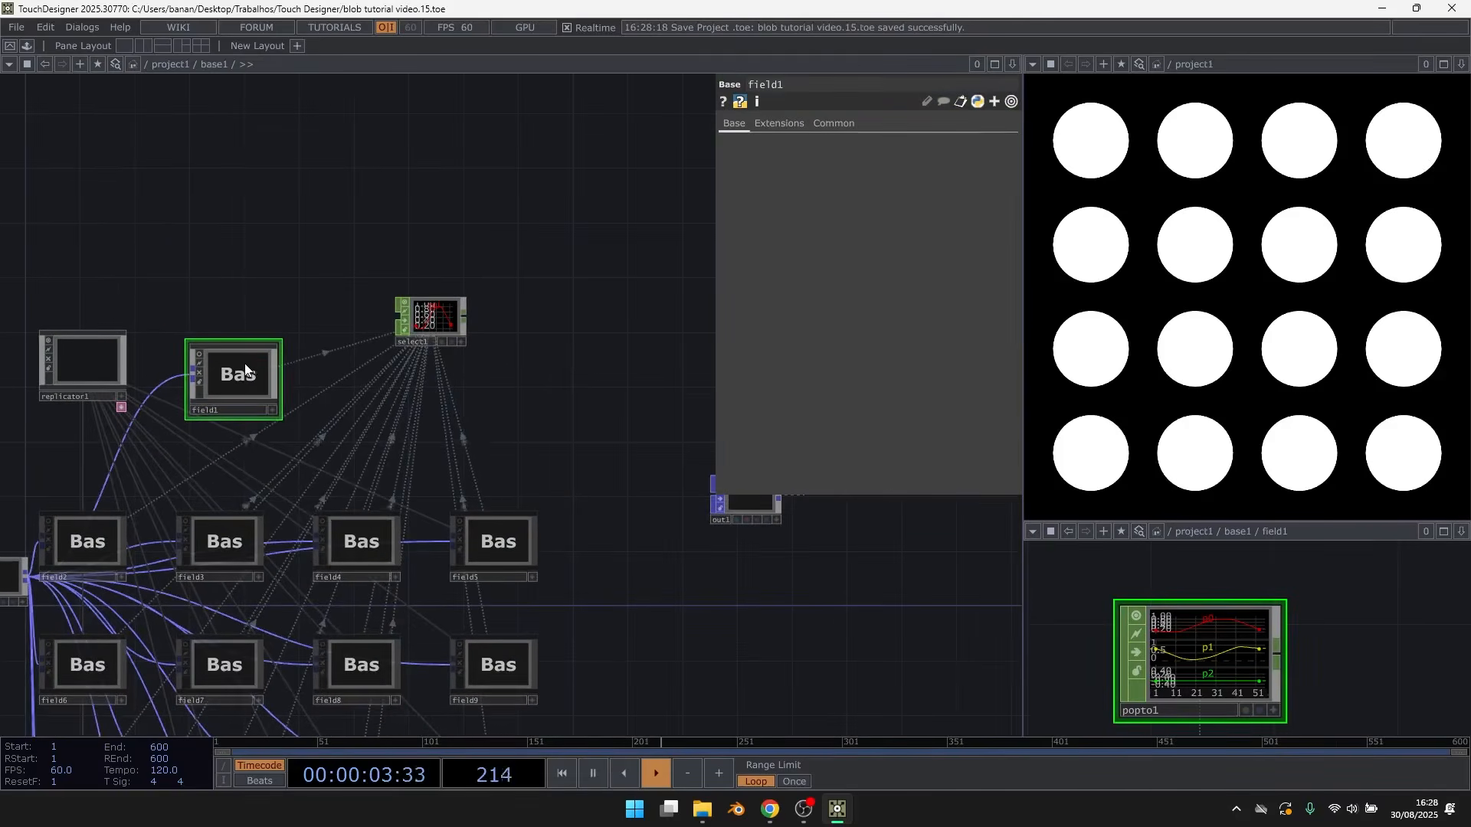
{"action": "double_click", "coordinate": [246, 366]}
{"action": "scroll", "coordinate": [363, 406], "scroll_direction": "down", "scroll_amount": 2}
{"action": "key", "text": "Tab"}
{"action": "type", "text": "ou"}
{"action": "key", "text": "Escape"}
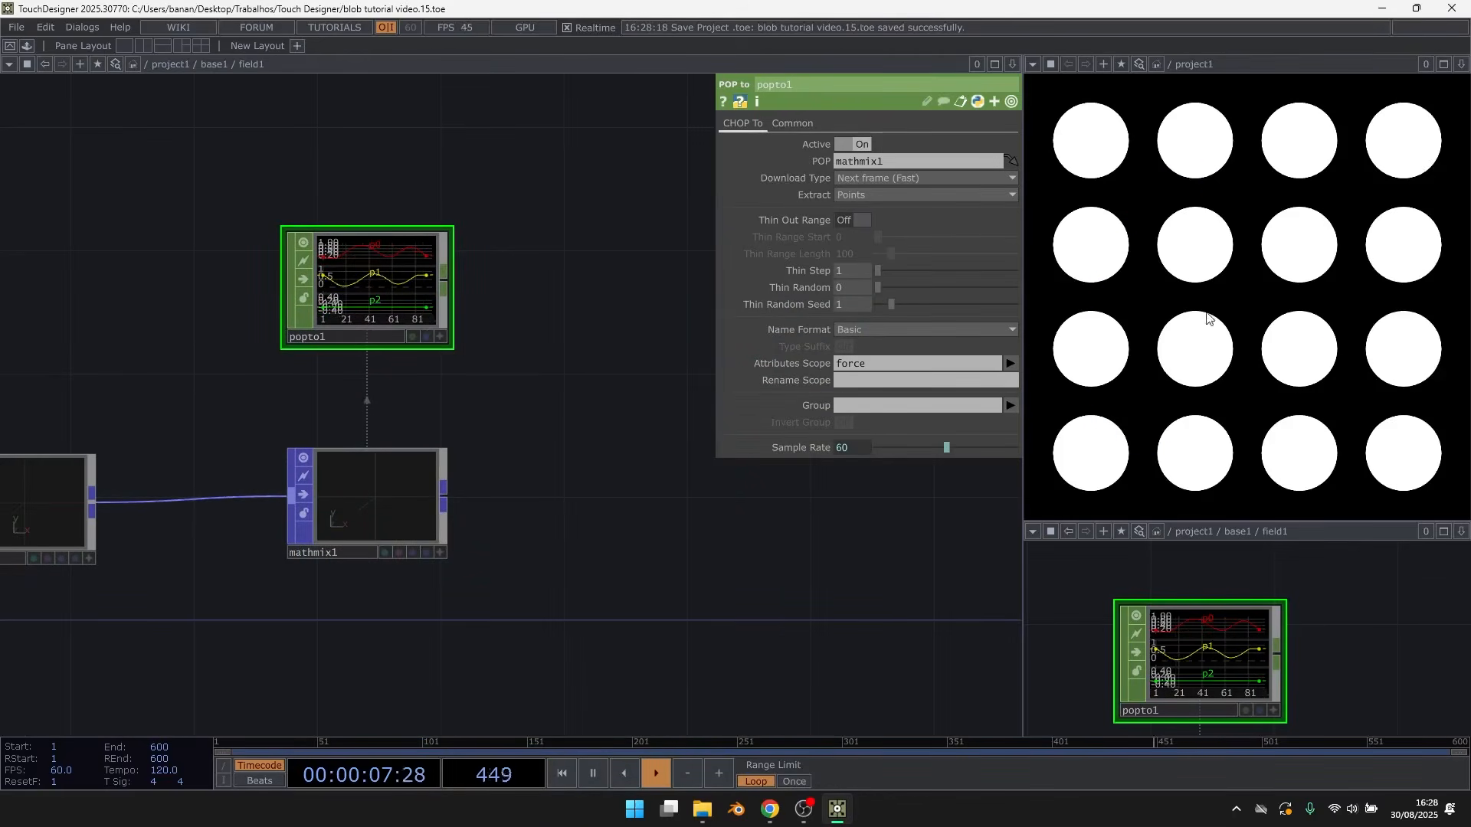
Pause the timeline and recreate all field replicants from replicator1 in base1
{"action": "key", "text": "space"}
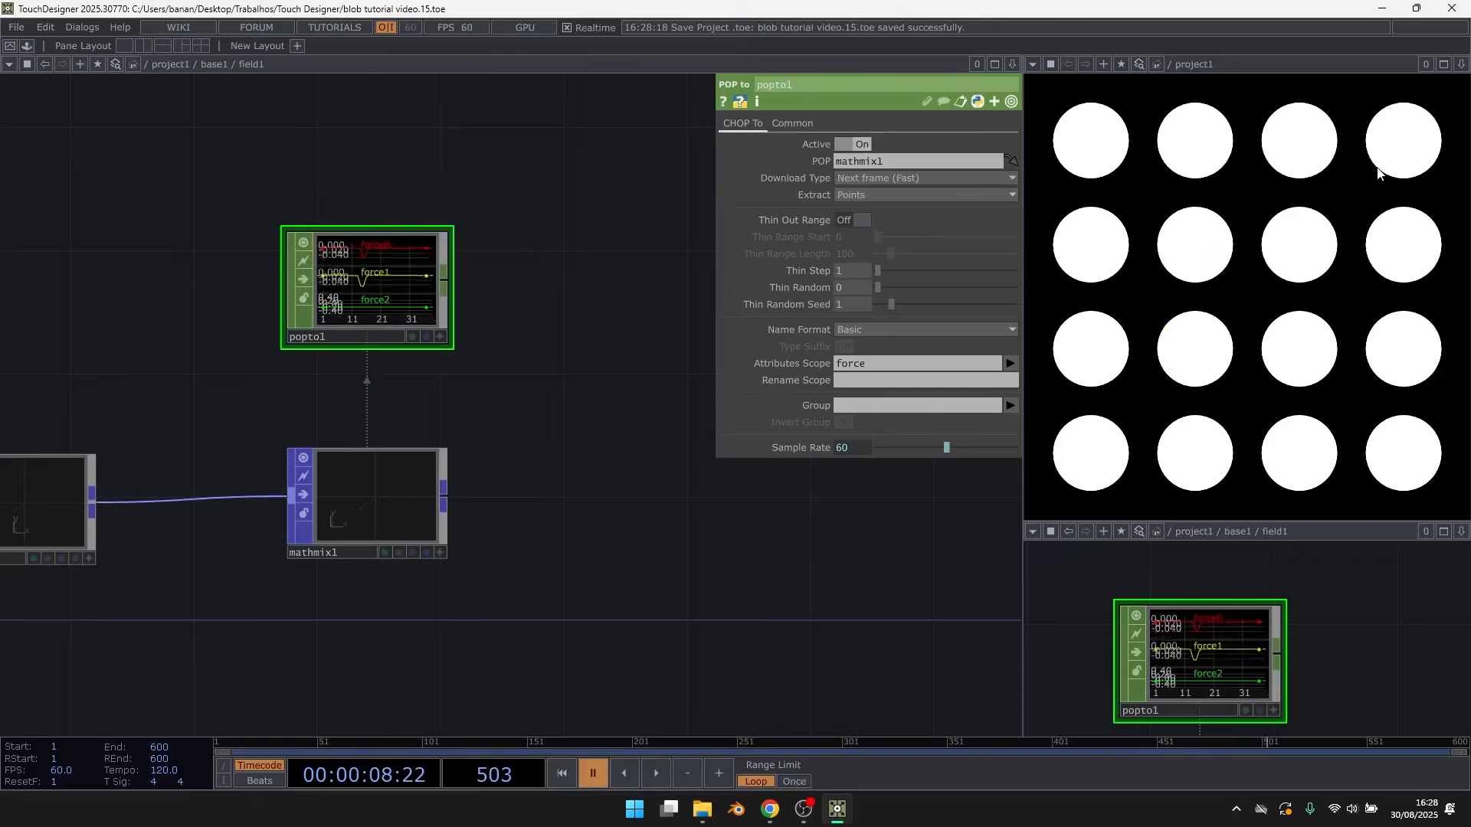
{"action": "key", "text": "u"}
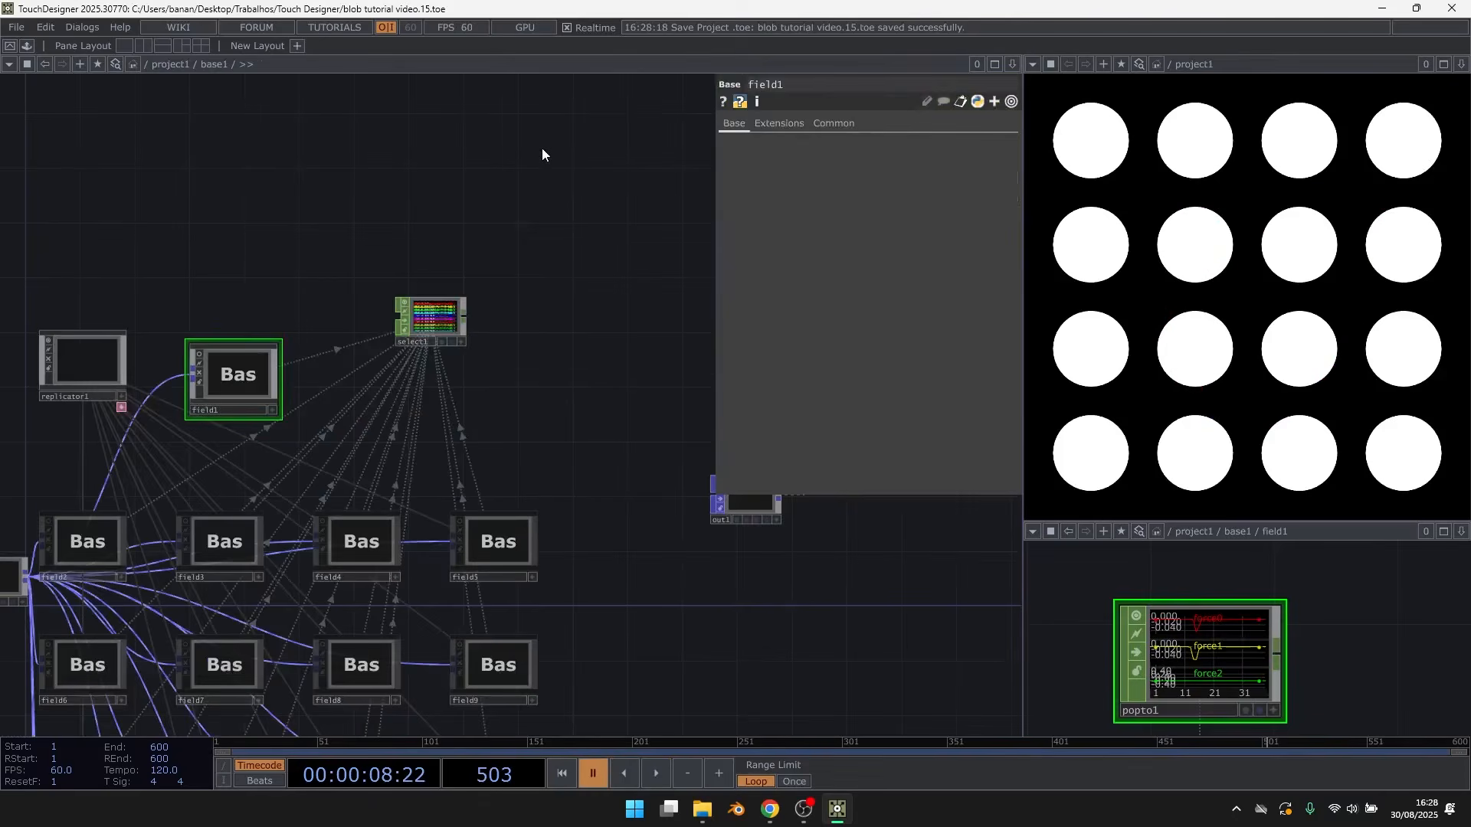
{"action": "left_click", "coordinate": [91, 351]}
{"action": "scroll", "coordinate": [90, 351], "scroll_direction": "up", "scroll_amount": 2}
{"action": "left_click", "coordinate": [873, 430]}
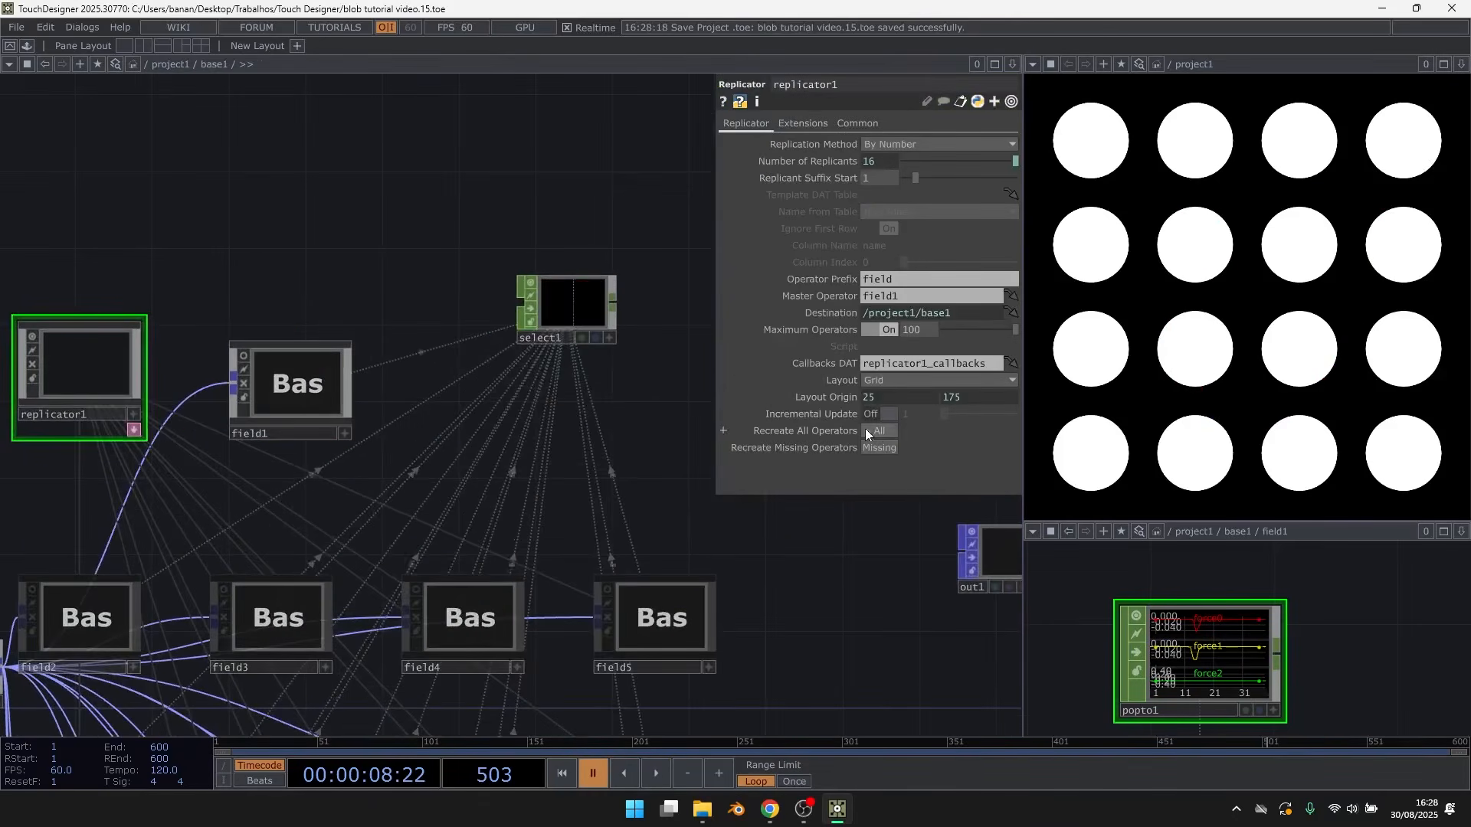
{"action": "left_click", "coordinate": [294, 384]}
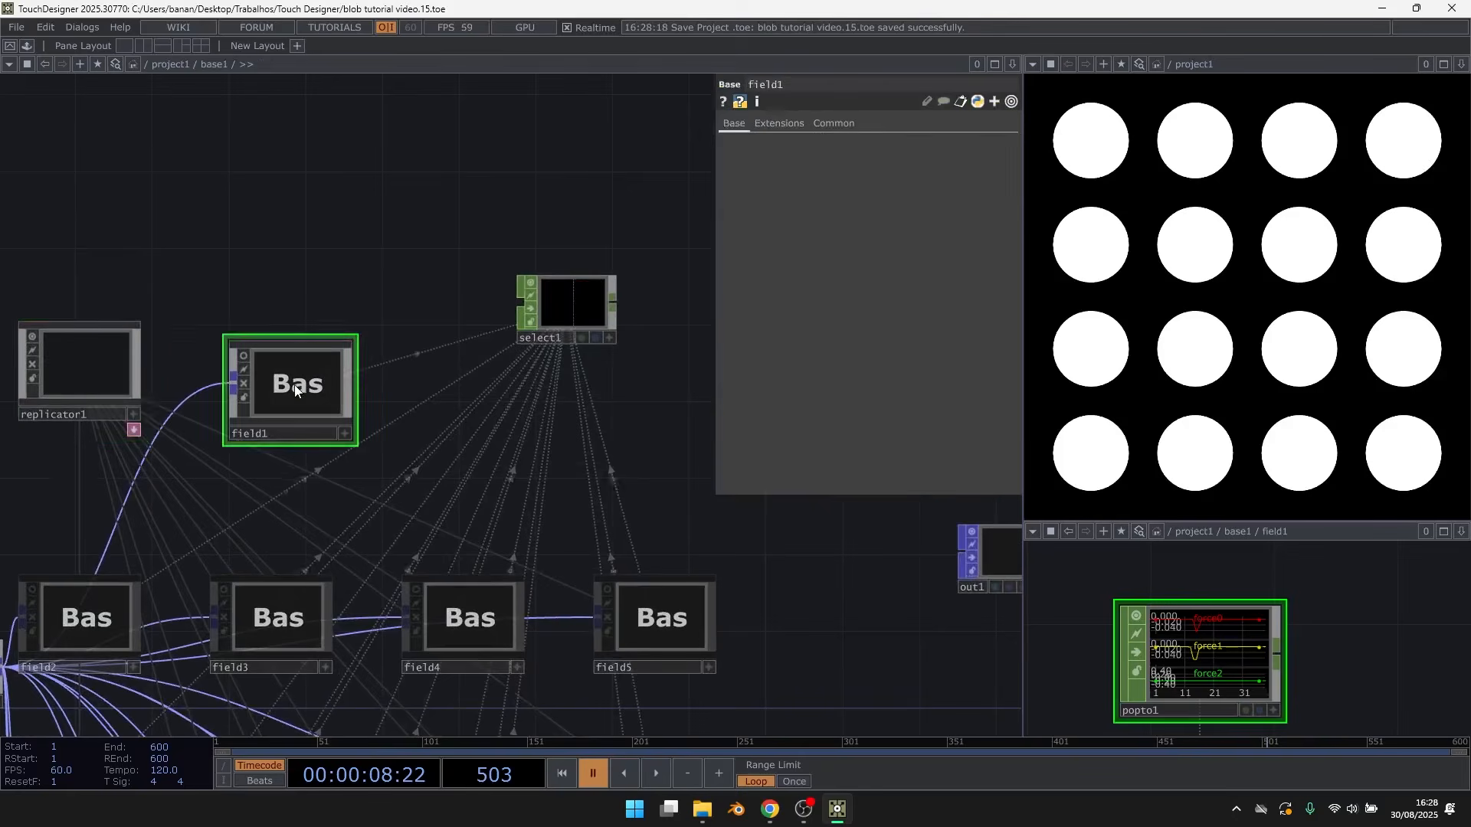
Set select1's channel names to force0 so it gathers only that channel from every field
{"action": "key", "text": "i"}
{"action": "key", "text": "u"}
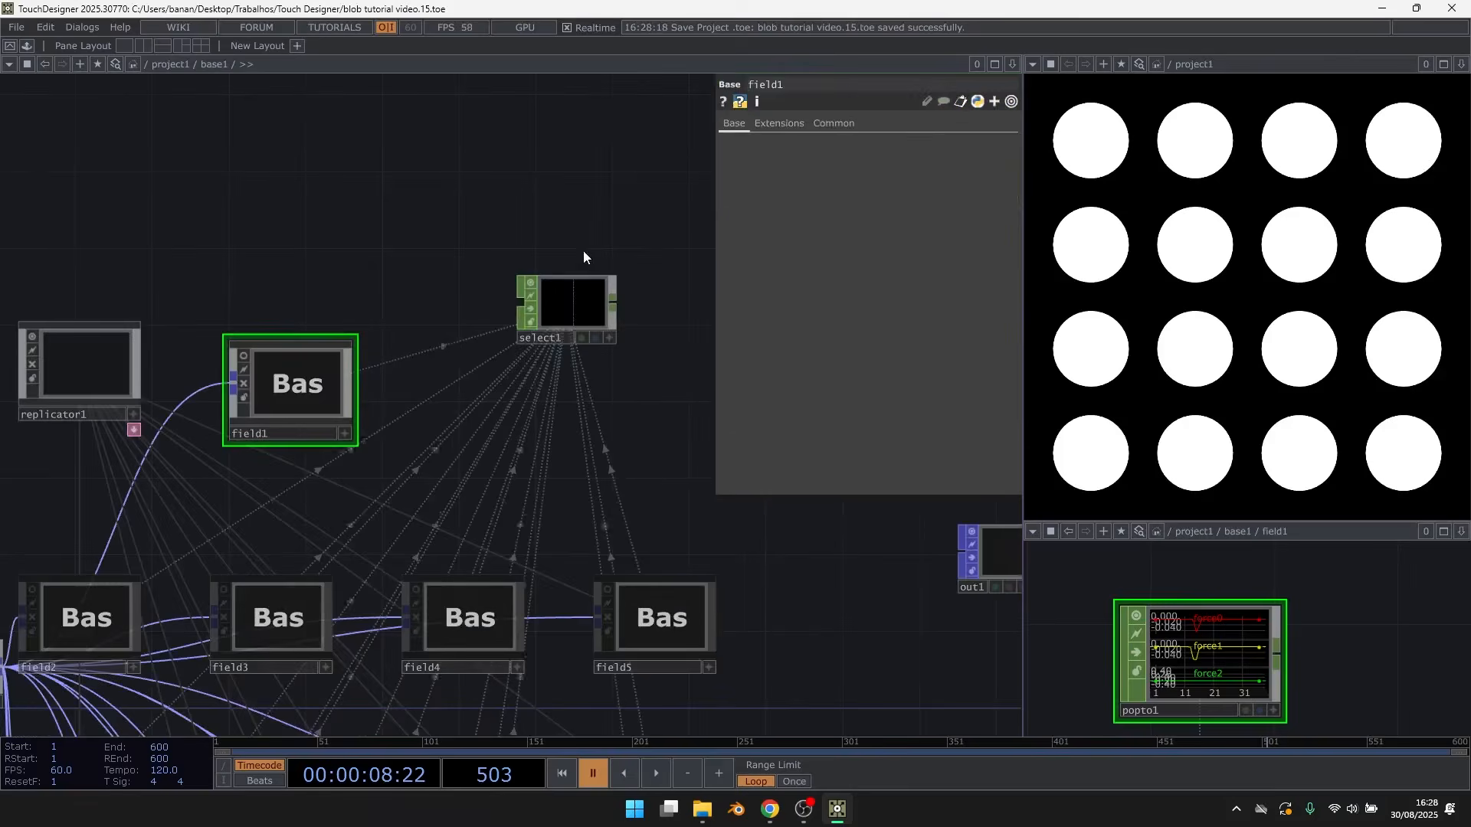
{"action": "left_click", "coordinate": [621, 282]}
{"action": "scroll", "coordinate": [627, 273], "scroll_direction": "up", "scroll_amount": 2}
{"action": "type", "text": "force0"}
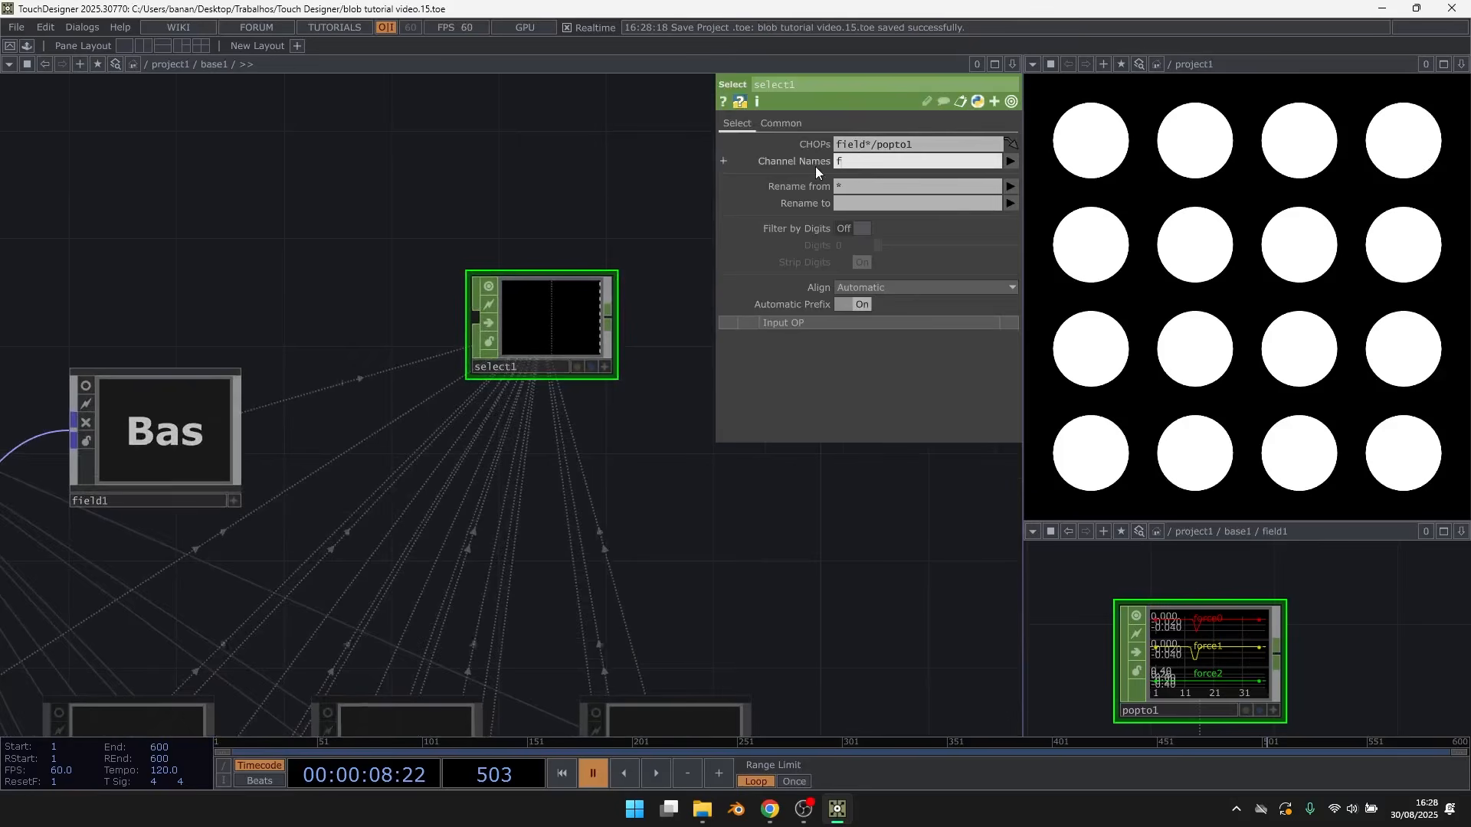
{"action": "key", "text": "Return"}
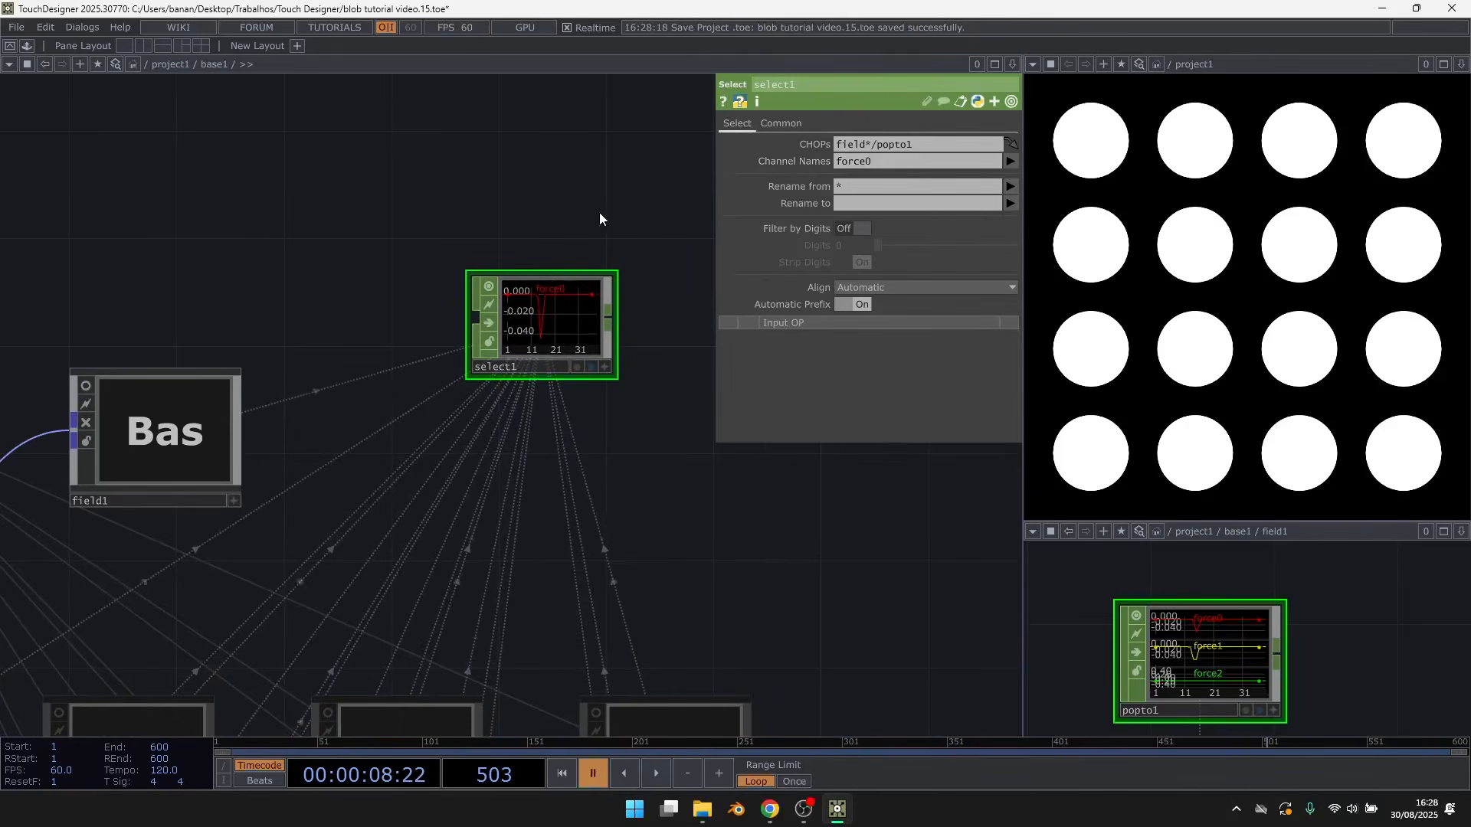
{"action": "left_click_drag", "start_coordinate": [413, 251], "coordinate": [535, 187]}
{"action": "scroll", "coordinate": [511, 230], "scroll_direction": "down", "scroll_amount": 1}
{"action": "middle_click_drag", "start_coordinate": [511, 230], "coordinate": [494, 286]}
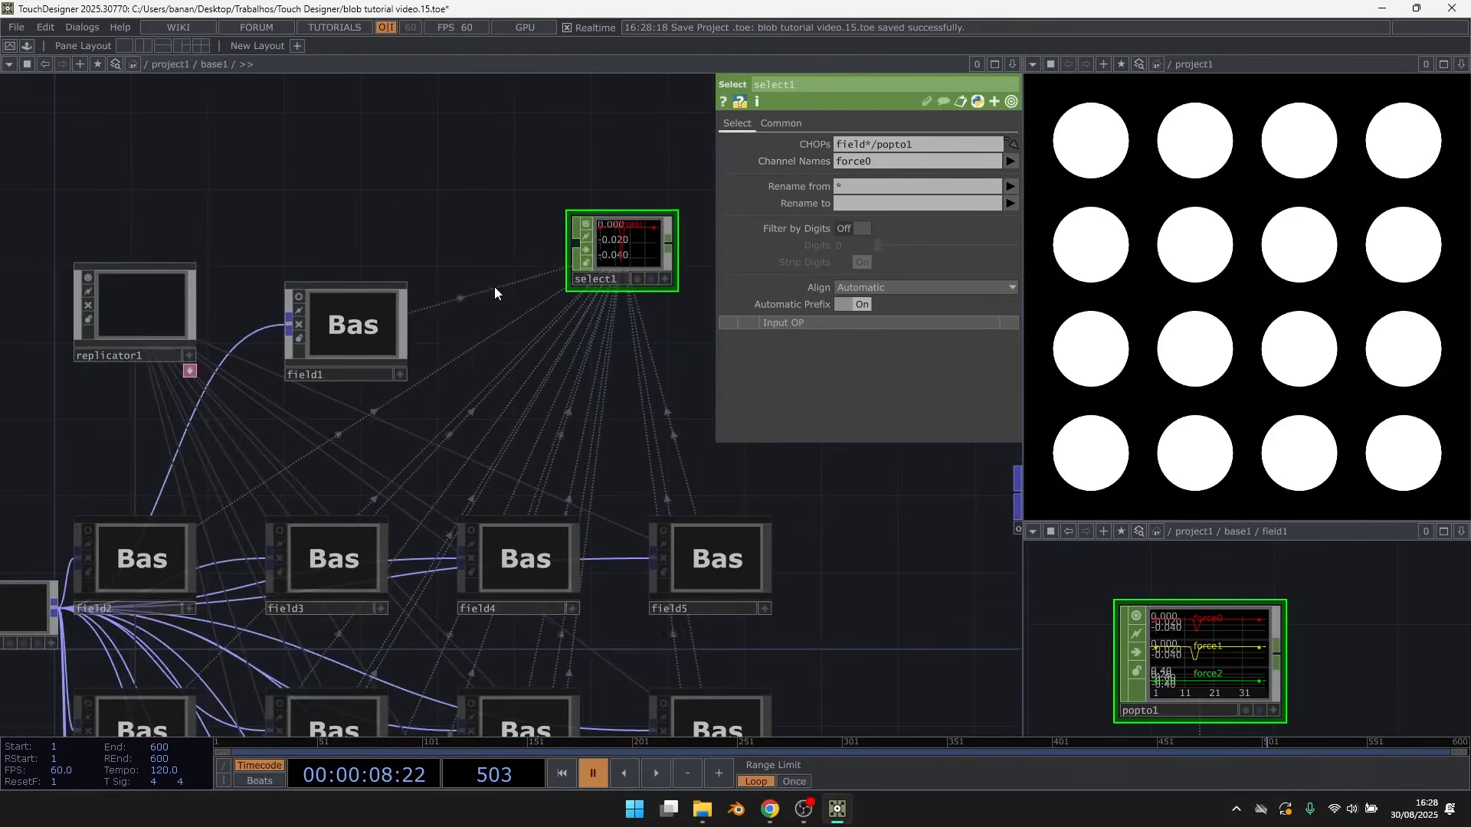
Inspect the insides of replicator1, field1 and field2, and examine the channels gathered in select1
{"action": "double_click", "coordinate": [157, 291]}
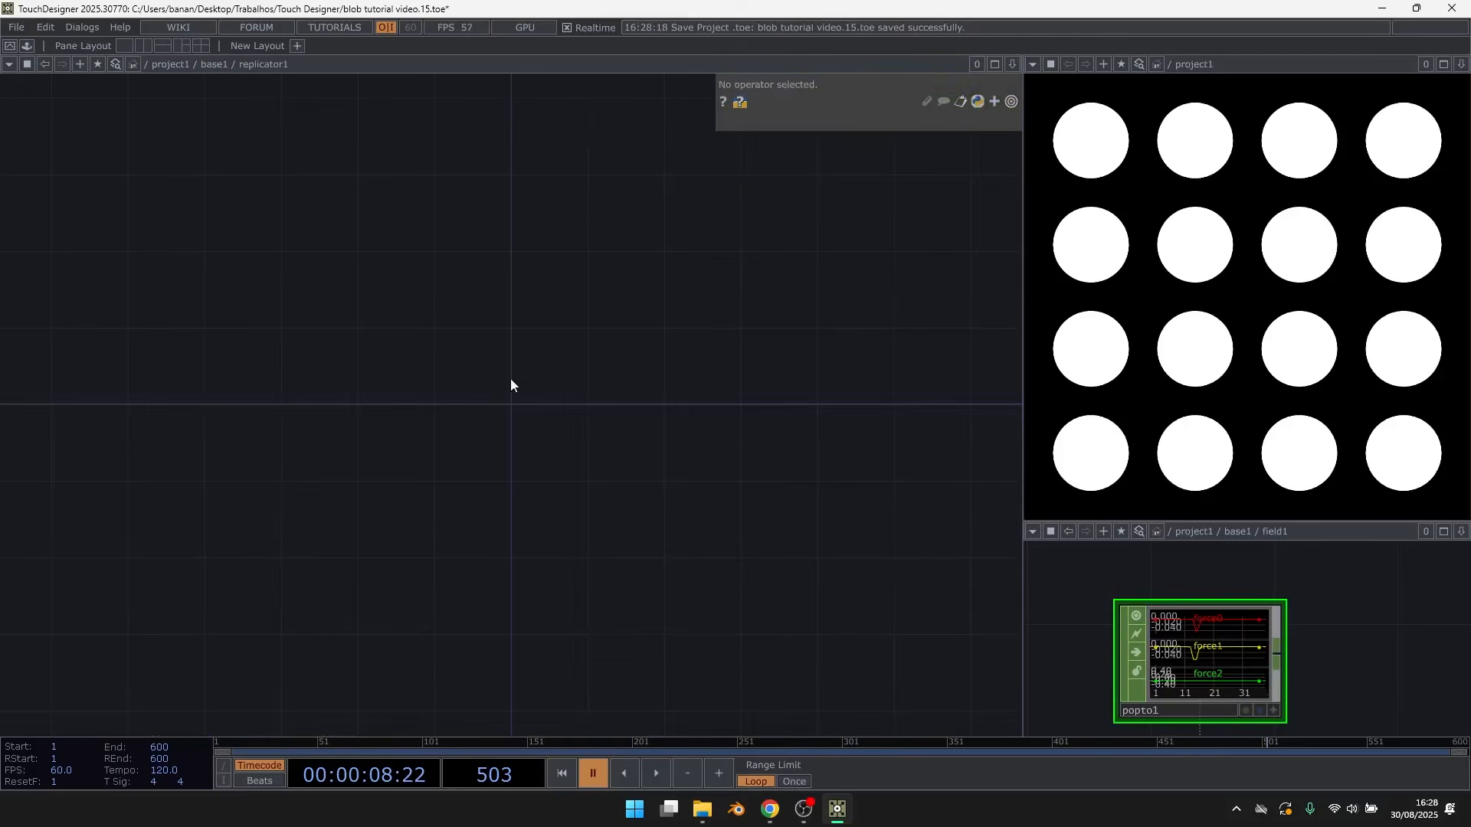
{"action": "key", "text": "u"}
{"action": "left_click", "coordinate": [370, 332]}
{"action": "key", "text": "i"}
{"action": "key", "text": "u"}
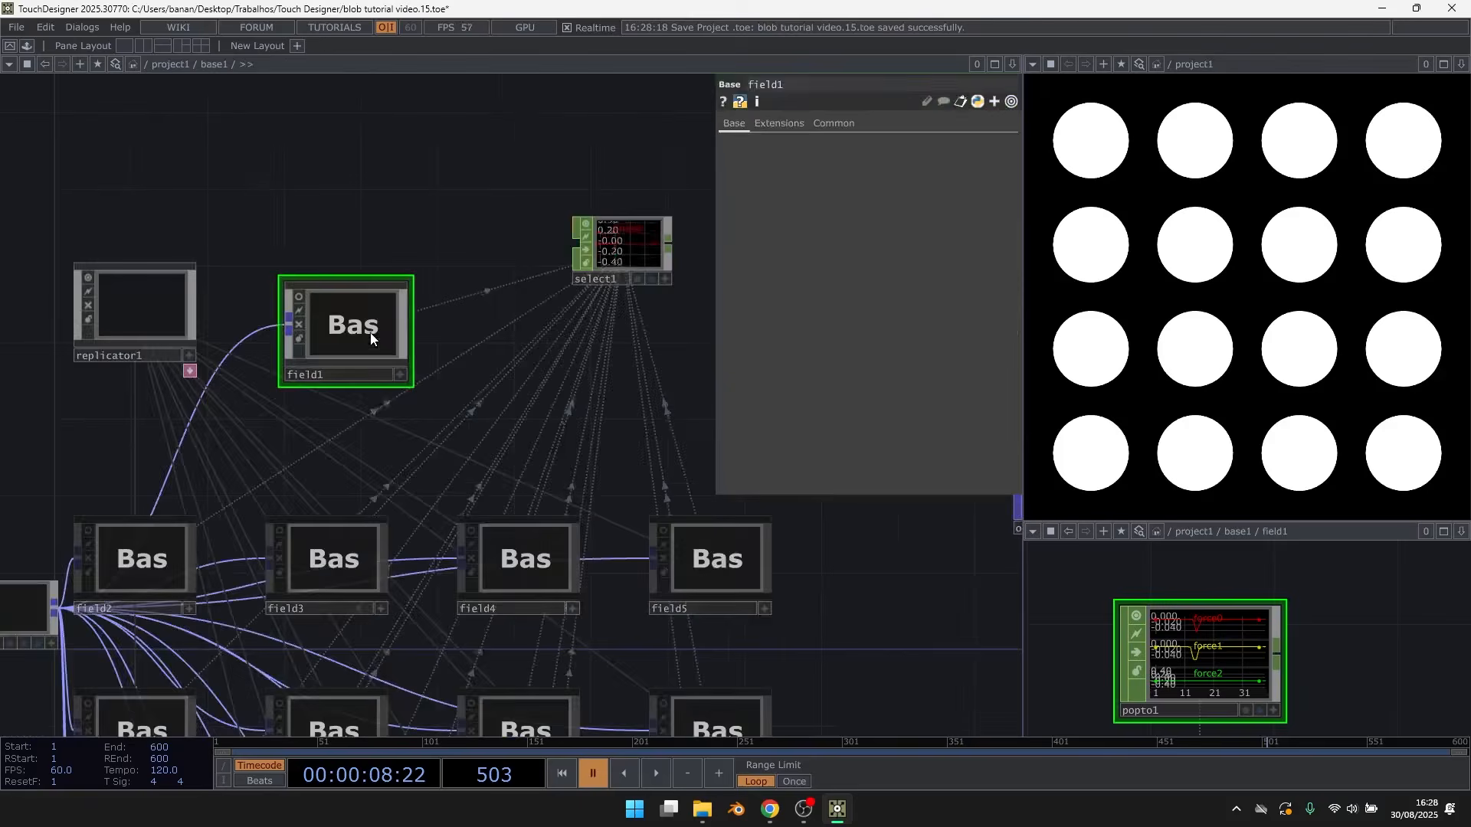
{"action": "double_click", "coordinate": [156, 572]}
{"action": "key", "text": "u"}
{"action": "double_click", "coordinate": [190, 526]}
{"action": "left_click_drag", "start_coordinate": [367, 436], "coordinate": [389, 418]}
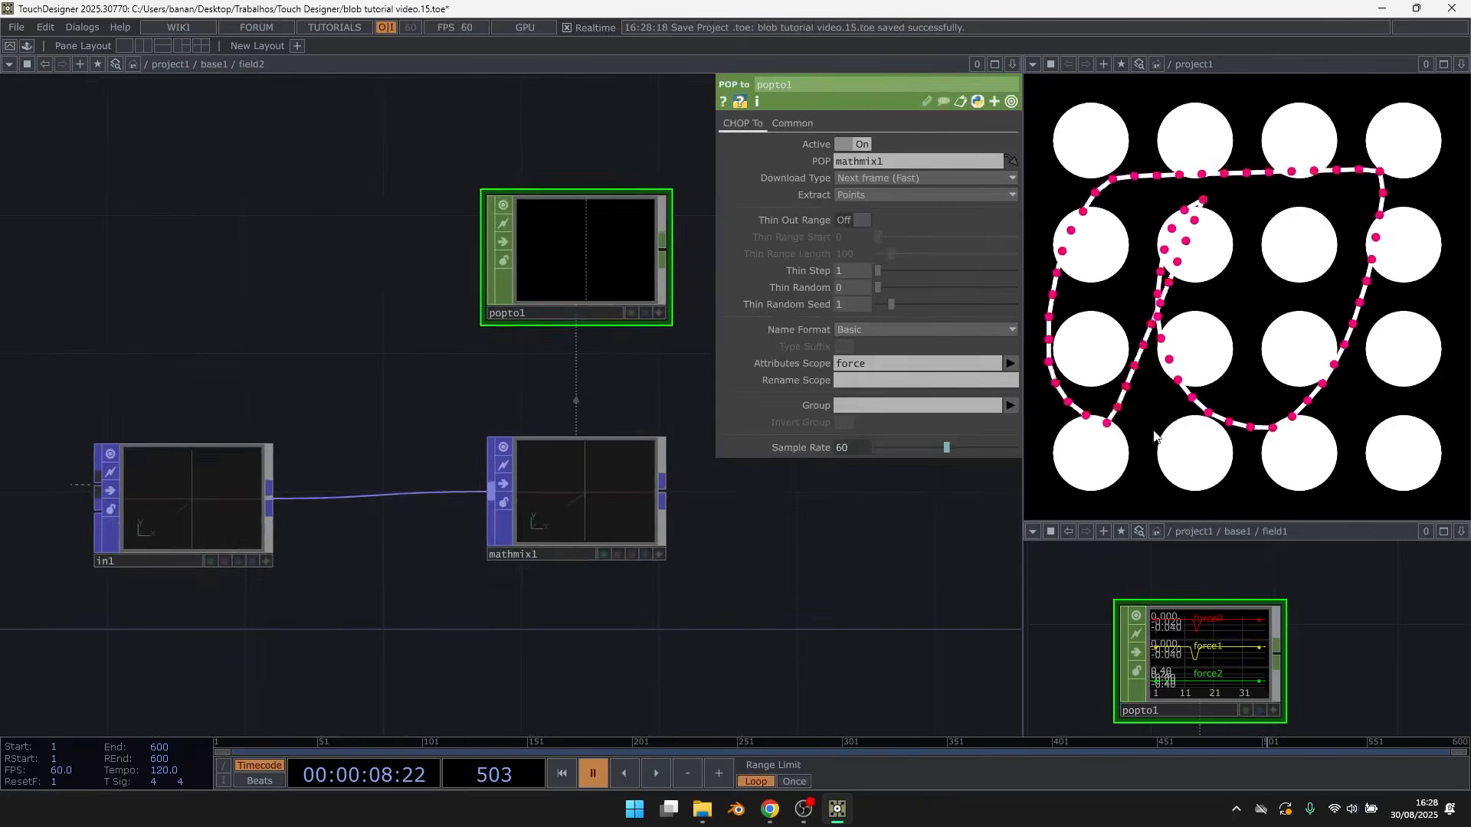
{"action": "key", "text": "u"}
{"action": "scroll", "coordinate": [522, 343], "scroll_direction": "up", "scroll_amount": 5}
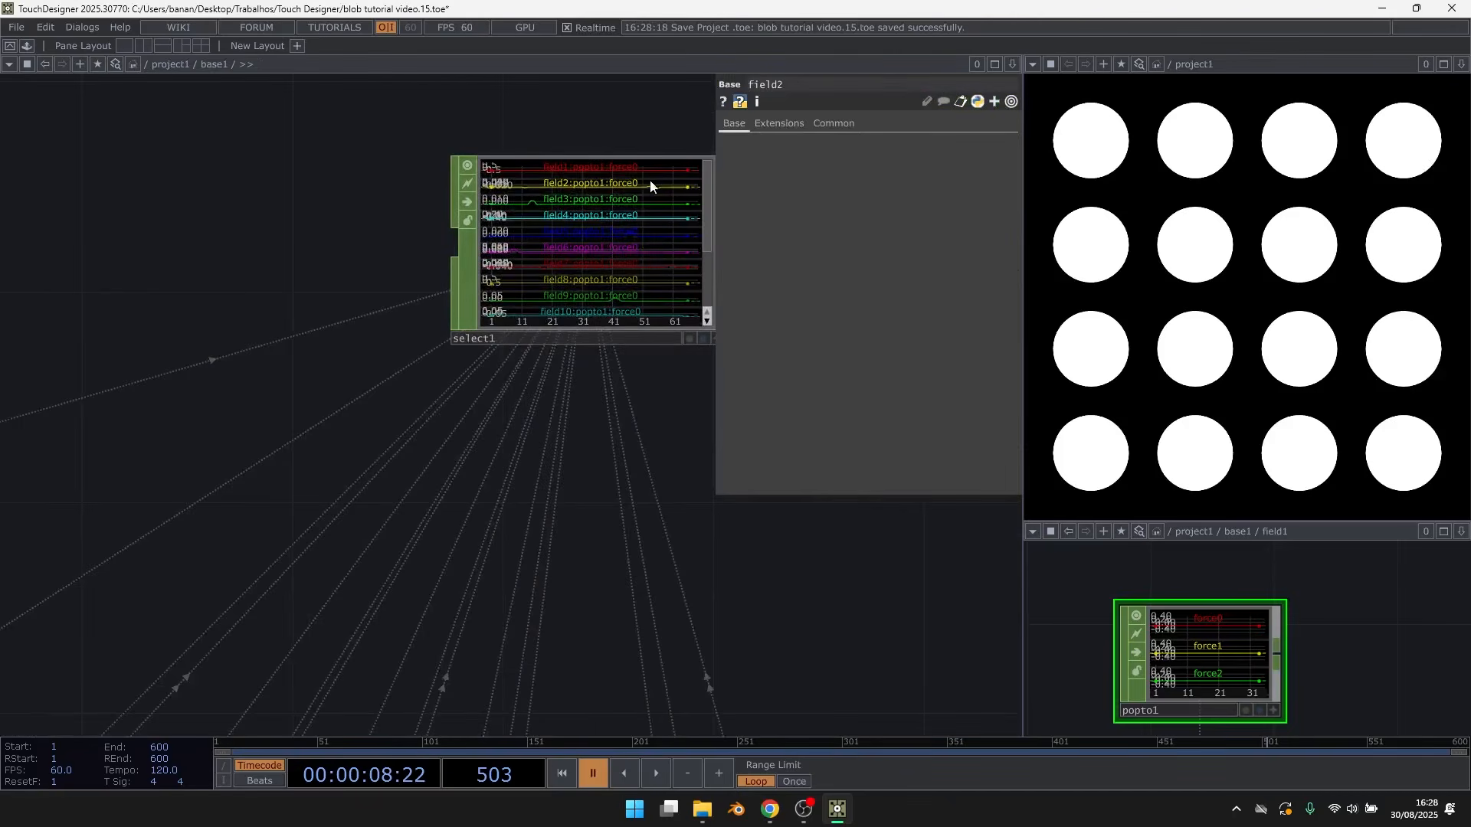
{"action": "scroll", "coordinate": [649, 179], "scroll_direction": "up", "scroll_amount": 2}
{"action": "scroll", "coordinate": [476, 202], "scroll_direction": "down", "scroll_amount": 6}
{"action": "scroll", "coordinate": [581, 235], "scroll_direction": "up", "scroll_amount": 3}
Duplicate select1 directly below it and set the copy's channel names to force1
{"action": "left_click", "coordinate": [392, 246]}
{"action": "scroll", "coordinate": [383, 246], "scroll_direction": "up", "scroll_amount": 3}
{"action": "key", "text": "ctrl+c"}
{"action": "key", "text": "ctrl+v"}
{"action": "left_click", "coordinate": [486, 378]}
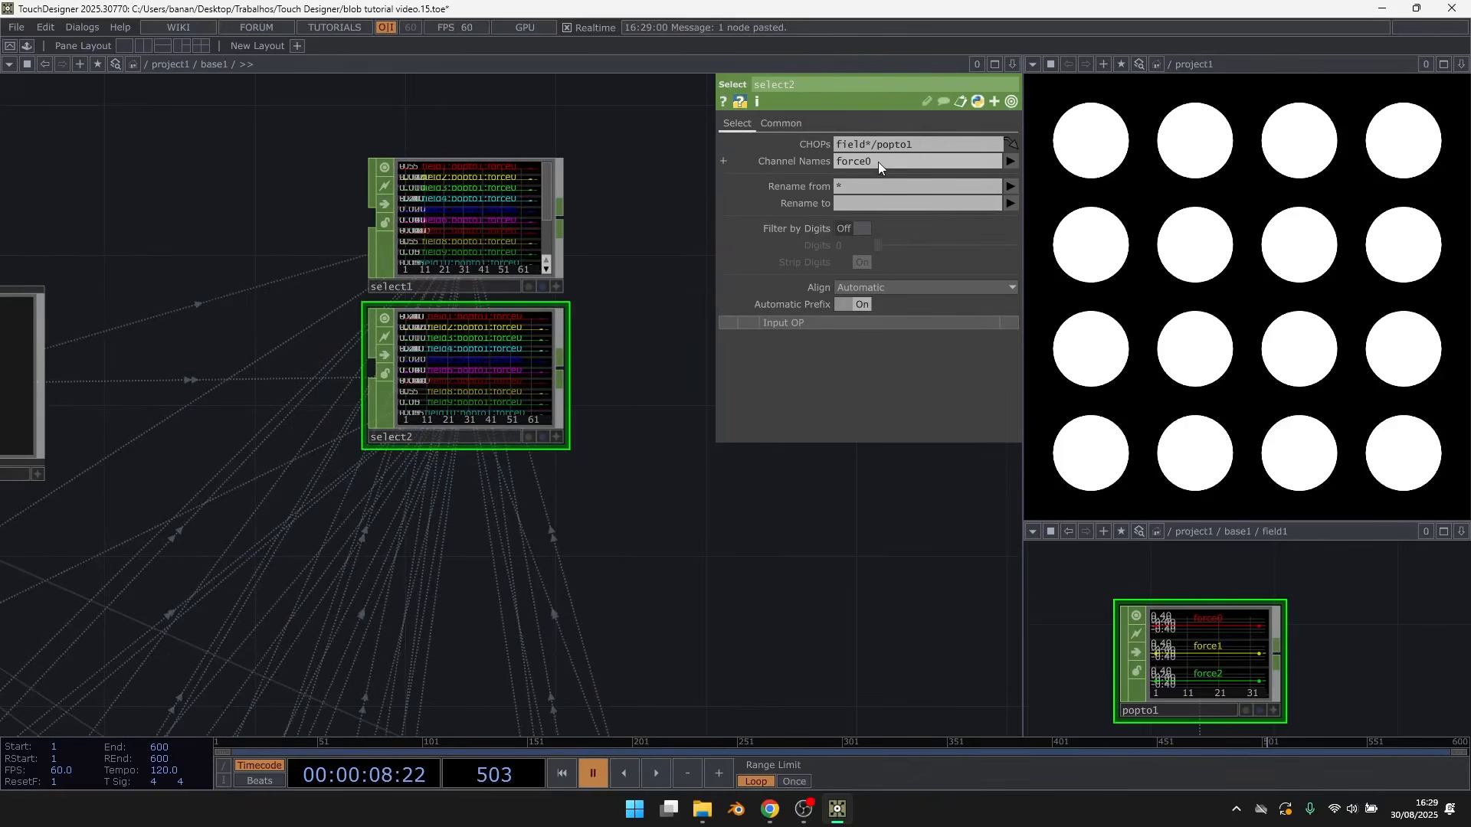
{"action": "left_click_drag", "start_coordinate": [878, 162], "coordinate": [866, 162]}
{"action": "type", "text": "1"}
{"action": "key", "text": "Return"}
Duplicate select2, set the copy's channel names to force2, and align it beneath the other two selects
{"action": "left_click", "coordinate": [516, 376]}
{"action": "key", "text": "ctrl+c"}
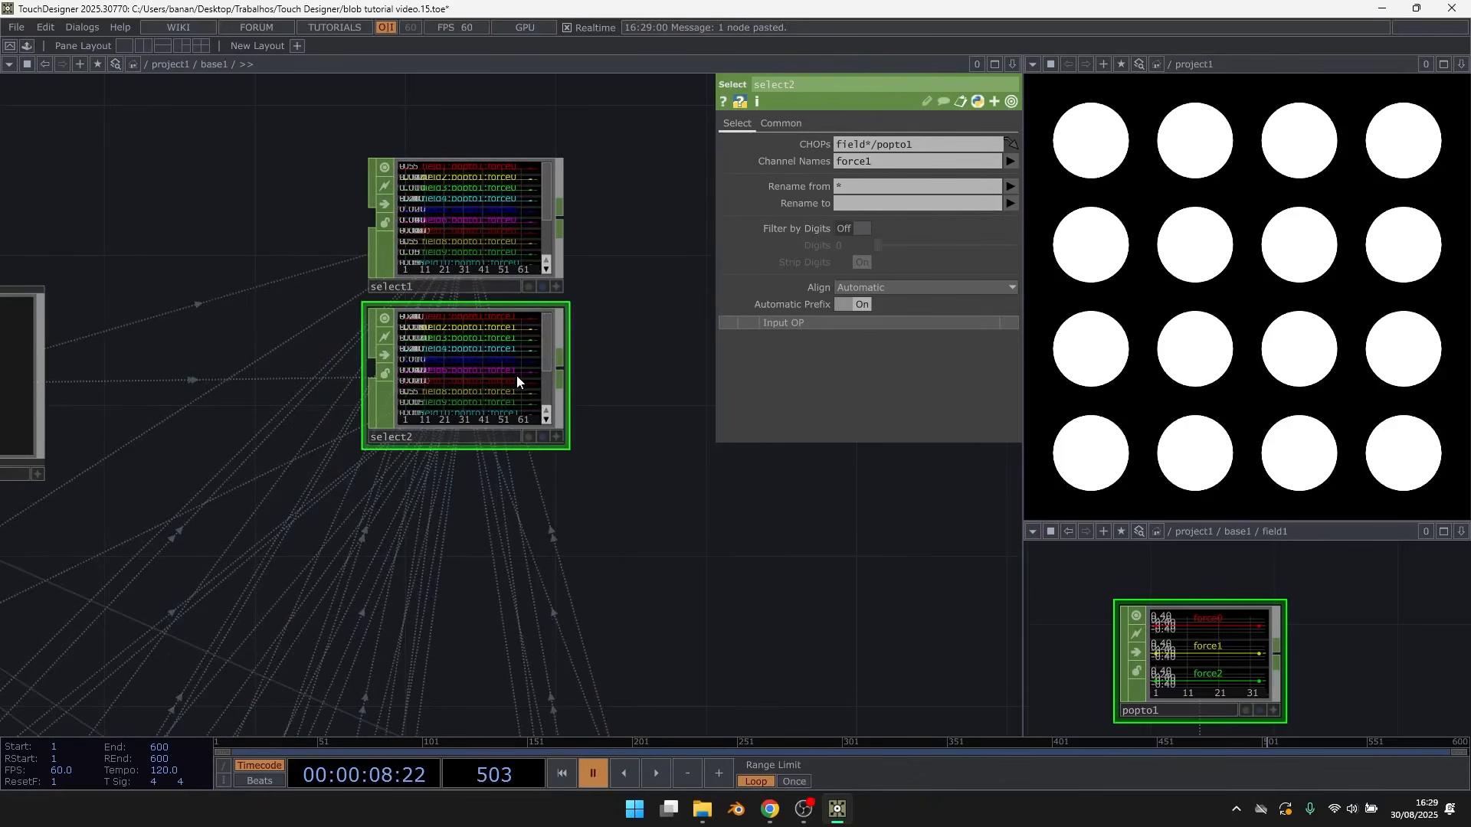
{"action": "key", "text": "ctrl+v"}
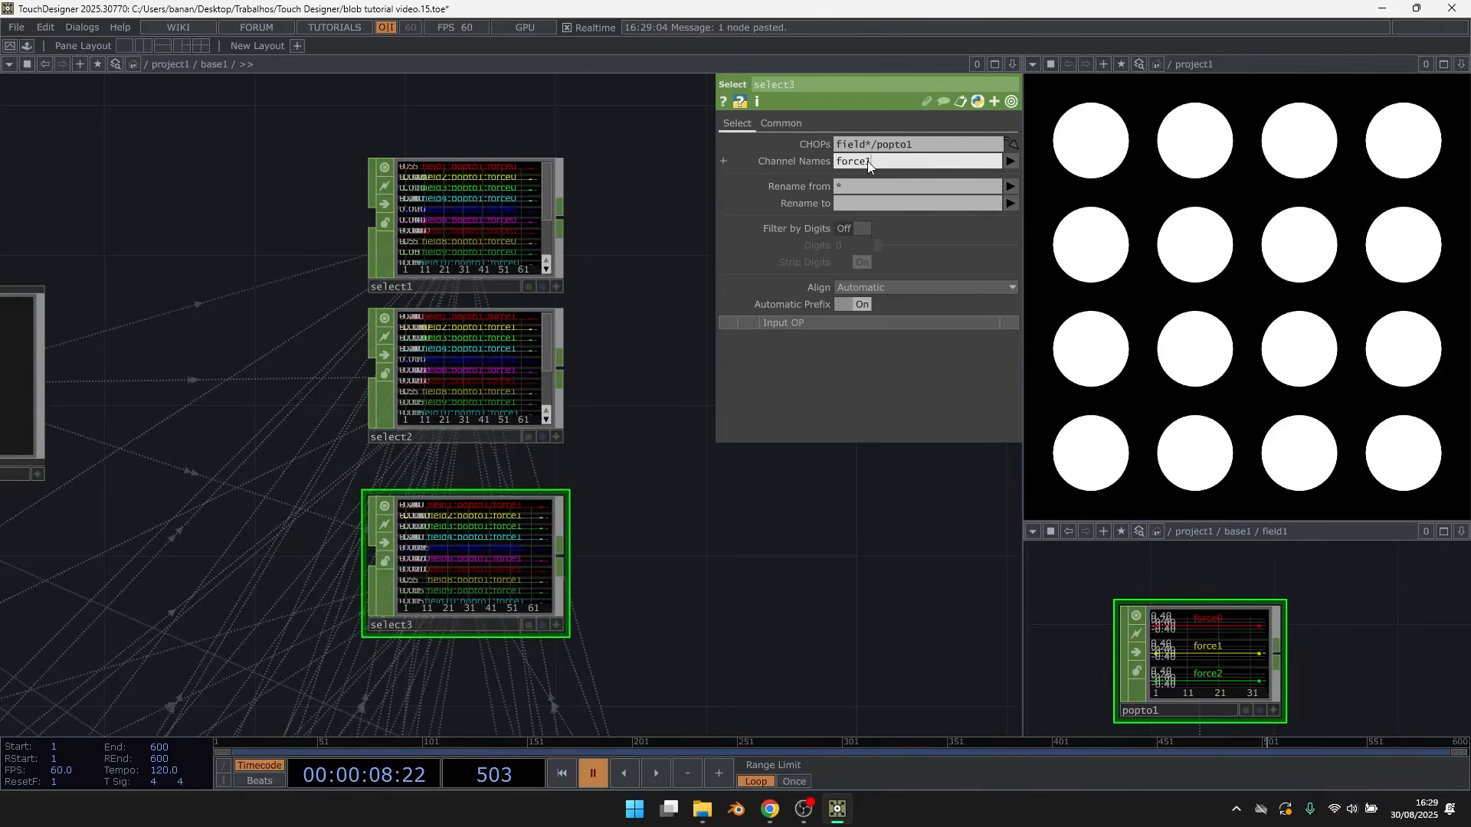
{"action": "key", "text": "Return"}
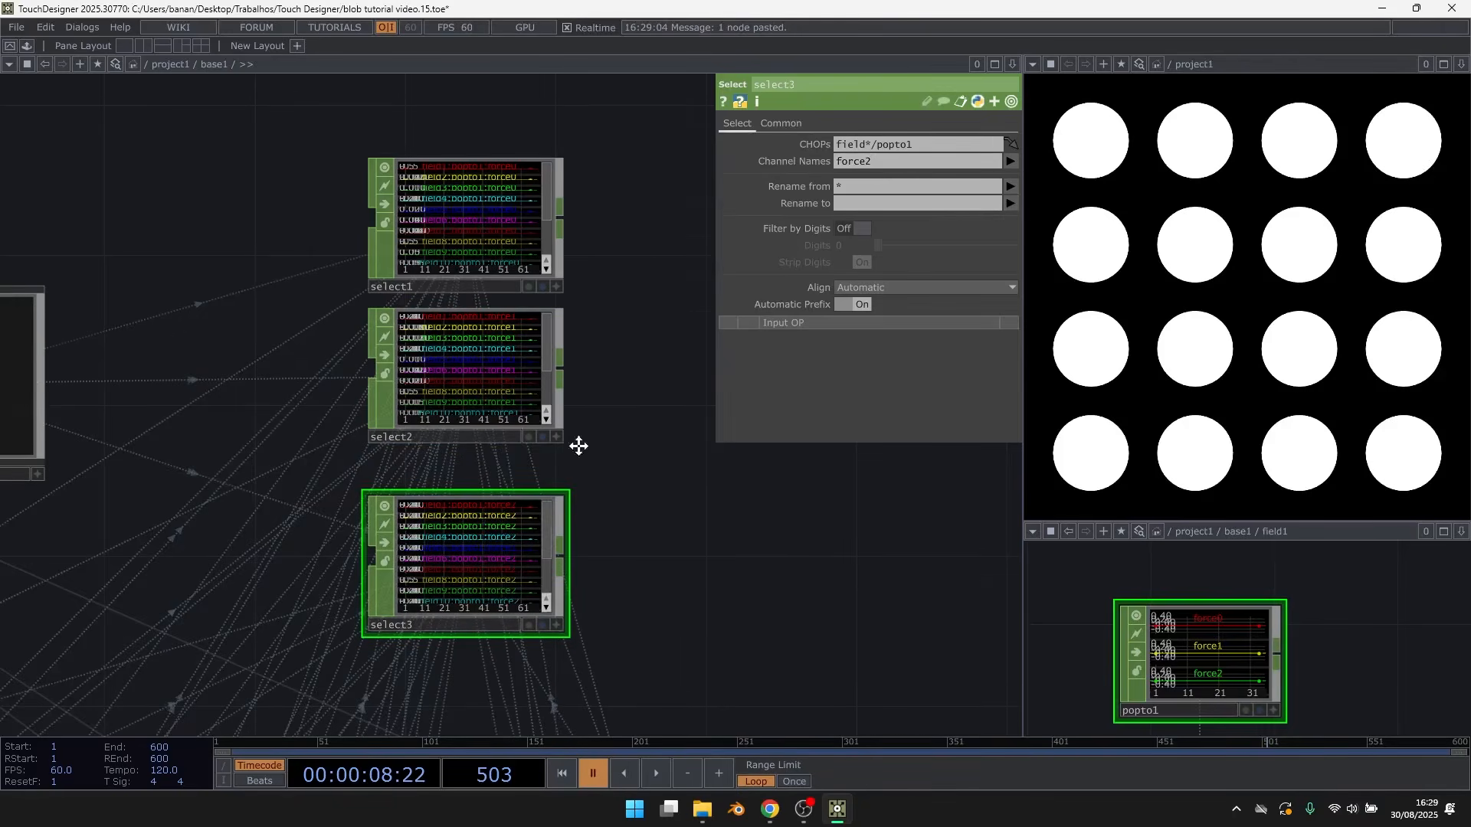
{"action": "left_click_drag", "start_coordinate": [598, 450], "coordinate": [502, 429]}
{"action": "left_click_drag", "start_coordinate": [377, 556], "coordinate": [374, 526]}
{"action": "left_click_drag", "start_coordinate": [488, 320], "coordinate": [429, 379]}
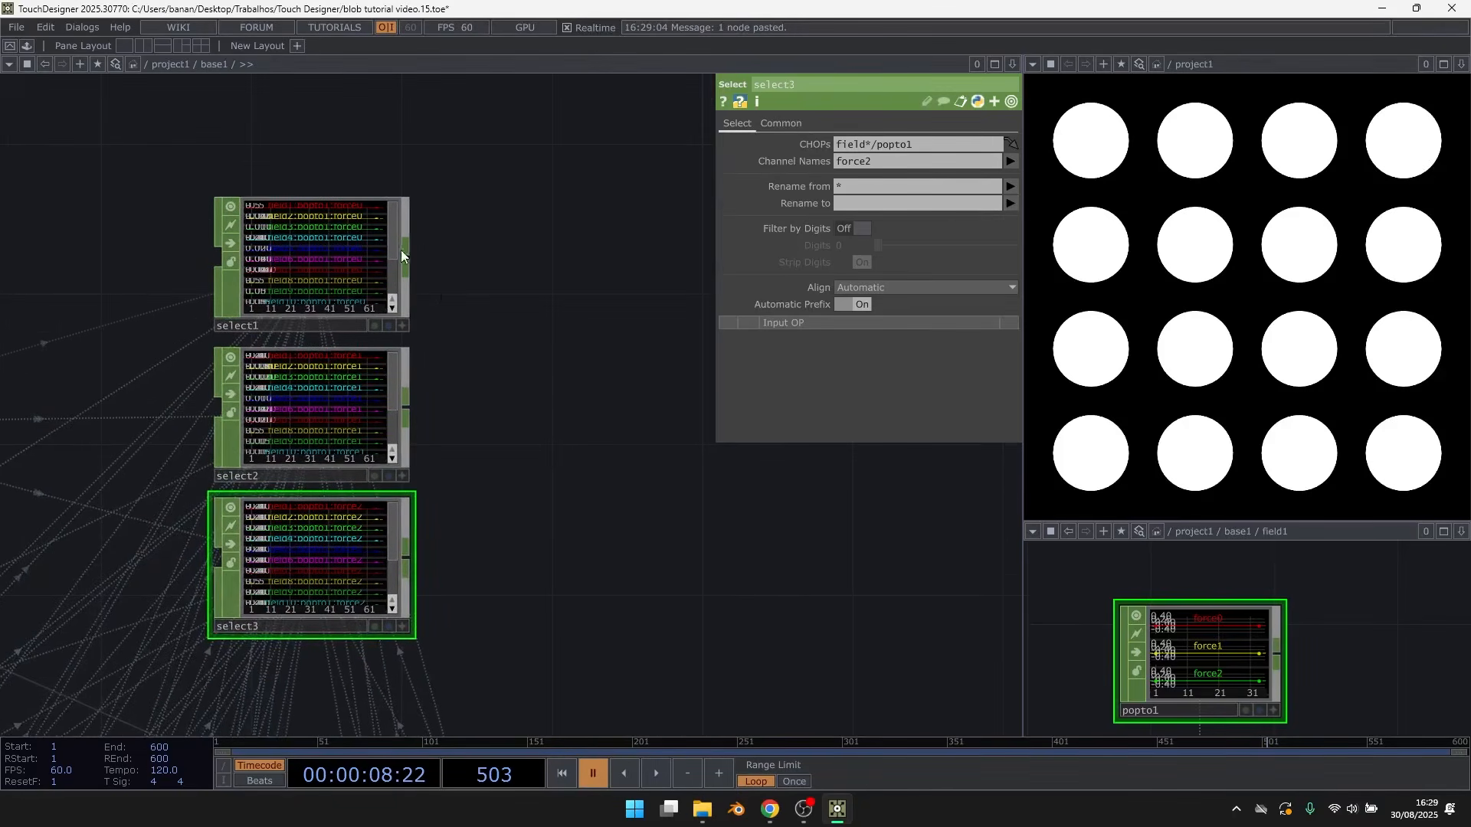
Append a Math CHOP to select1 and set its Combine Channels to Add
{"action": "right_click", "coordinate": [412, 260]}
{"action": "type", "text": "mat"}
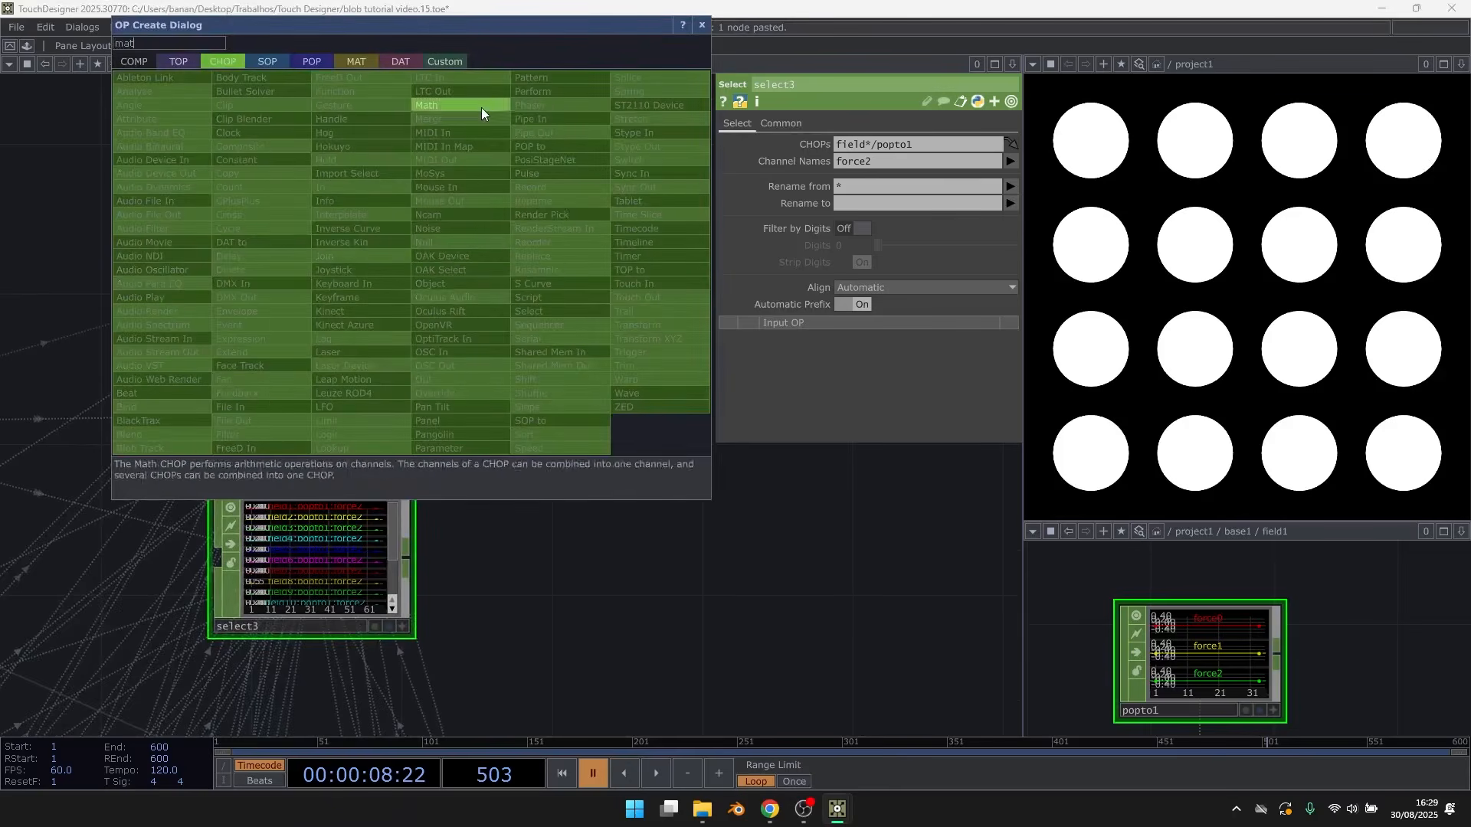
{"action": "left_click", "coordinate": [458, 109]}
{"action": "left_click", "coordinate": [574, 265]}
{"action": "left_click", "coordinate": [856, 158]}
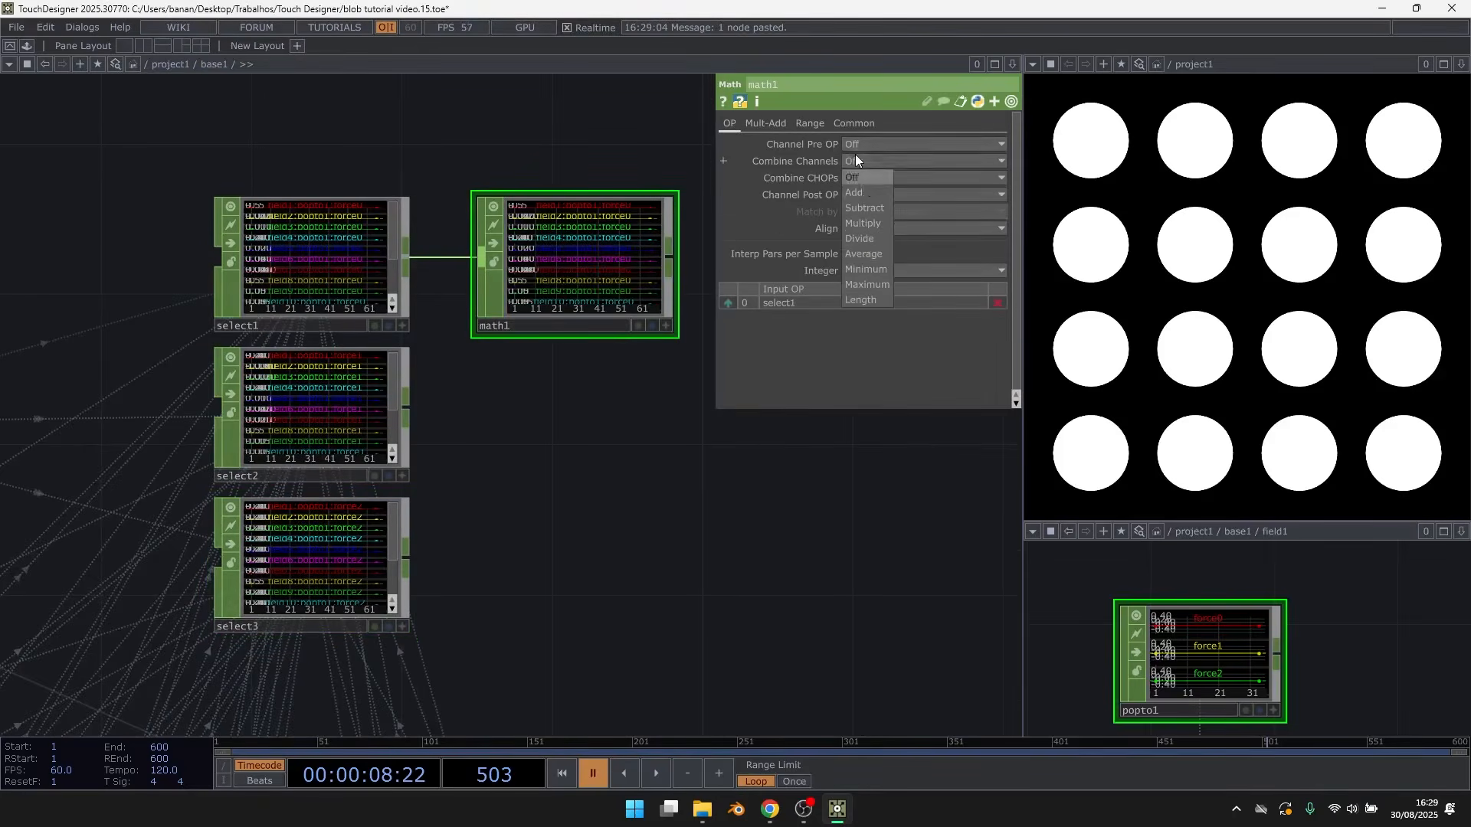
{"action": "left_click", "coordinate": [858, 192]}
Duplicate math1 twice, feeding the copies from select2 and select3 and aligning each with its source
{"action": "key", "text": "ctrl+c"}
{"action": "key", "text": "ctrl+v"}
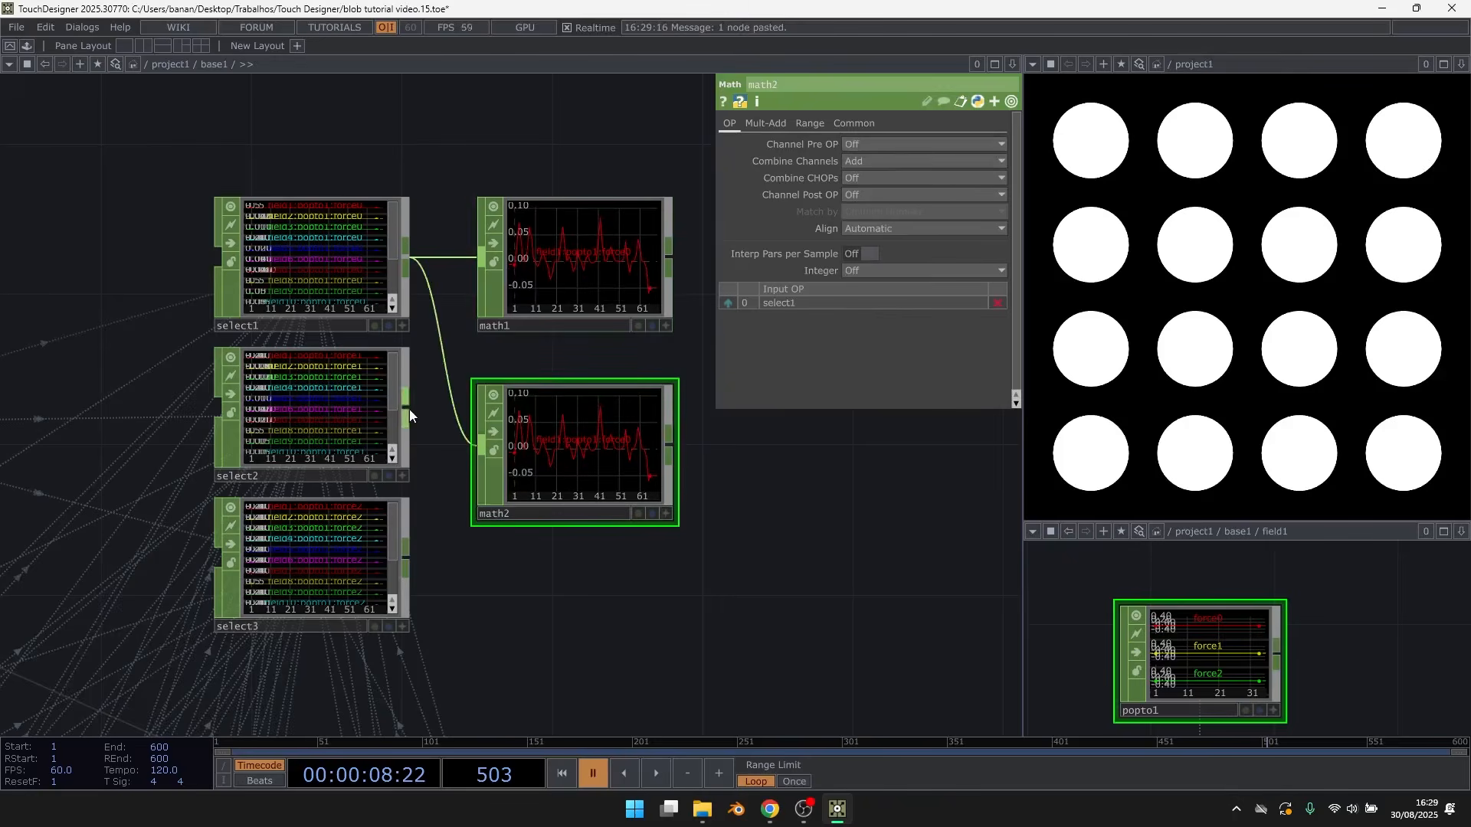
{"action": "left_click_drag", "start_coordinate": [449, 398], "coordinate": [548, 396]}
{"action": "key", "text": "ctrl+c"}
{"action": "key", "text": "ctrl+v"}
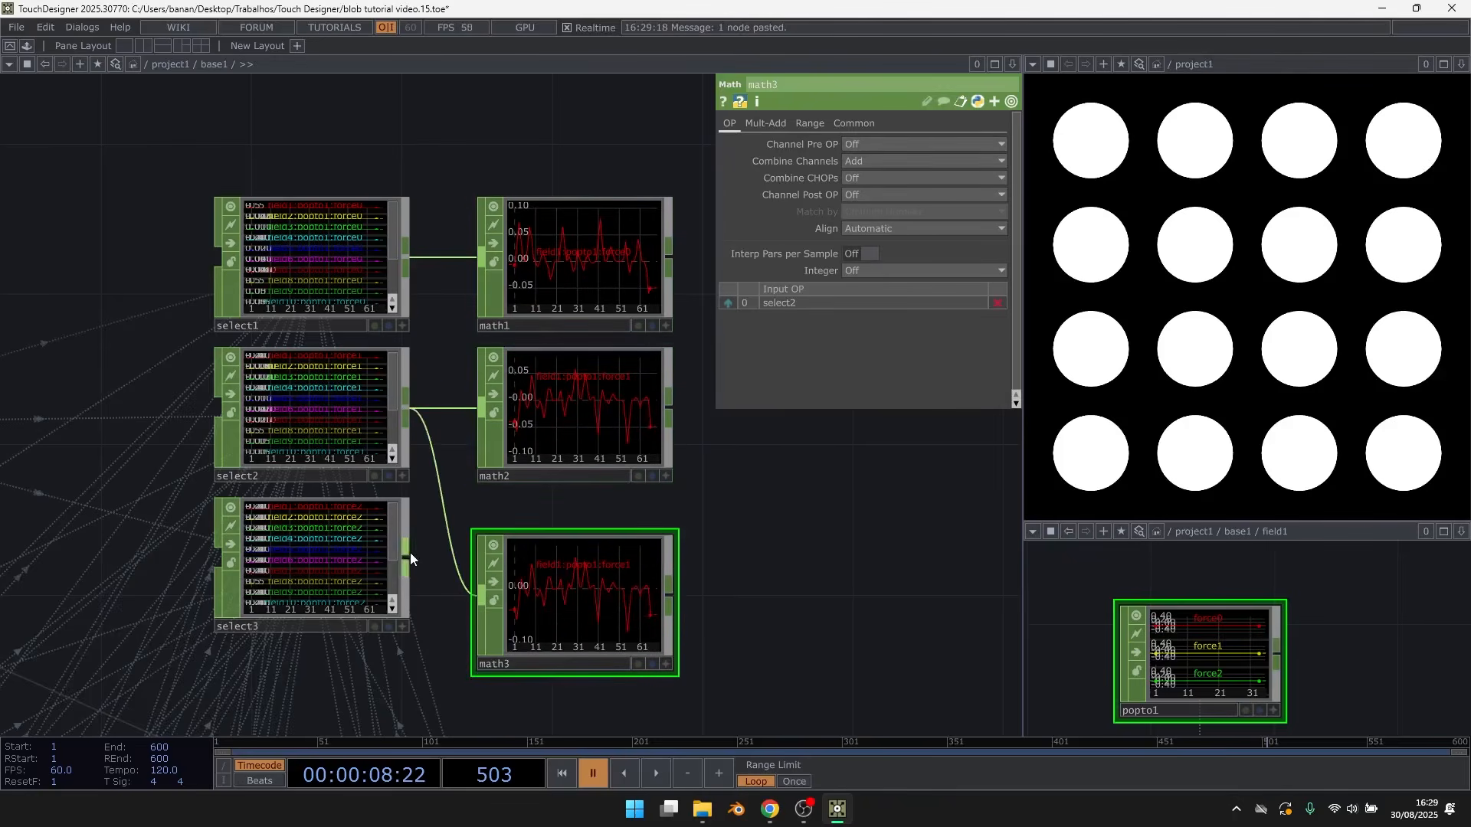
{"action": "left_click_drag", "start_coordinate": [443, 530], "coordinate": [483, 586]}
Add a Merge CHOP and connect math1, math2 and math3 to it
{"action": "left_click_drag", "start_coordinate": [782, 581], "coordinate": [571, 562]}
{"action": "key", "text": "Tab"}
{"action": "type", "text": "merge"}
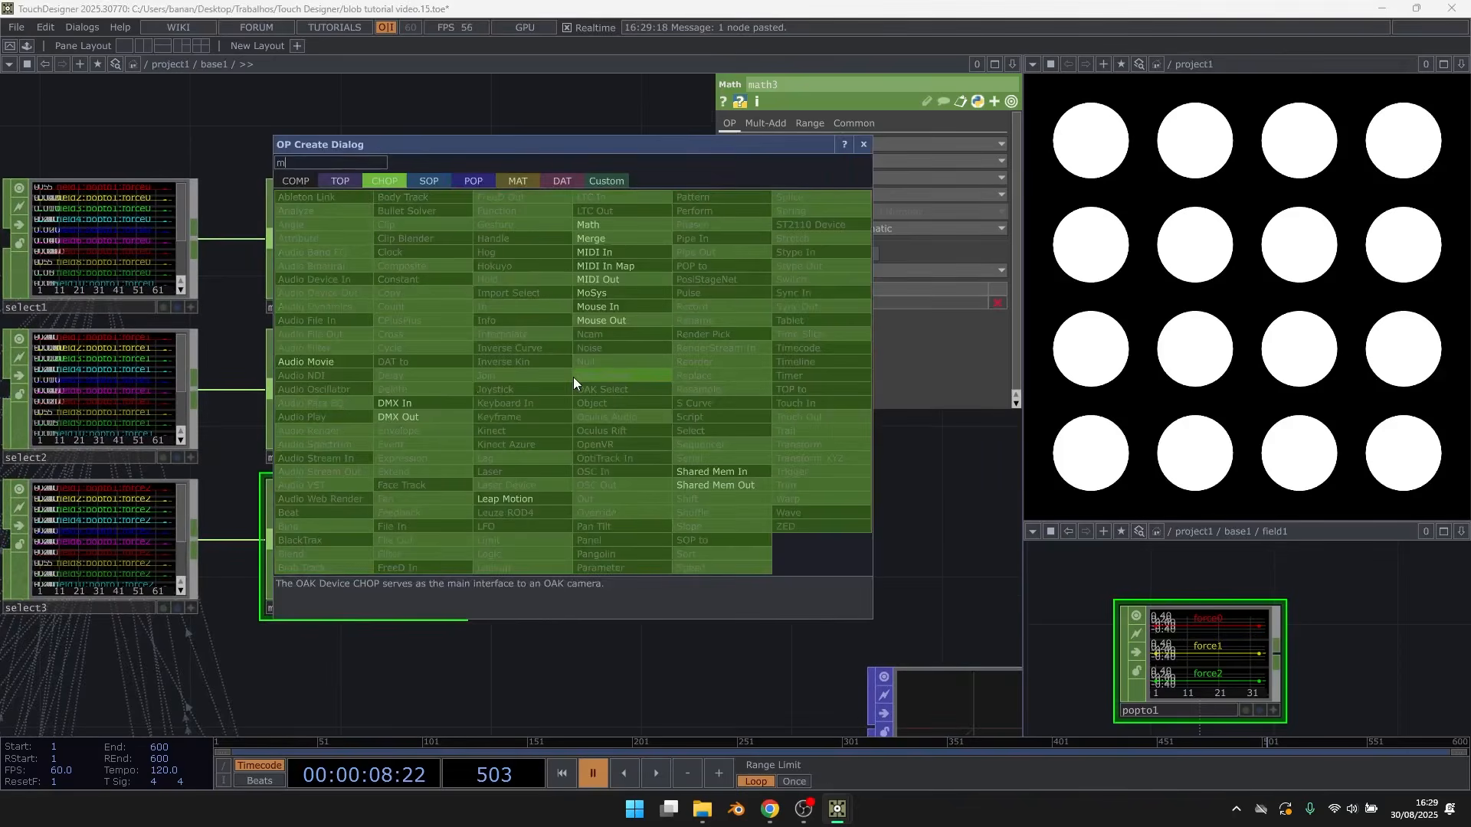
{"action": "left_click", "coordinate": [635, 239]}
{"action": "left_click", "coordinate": [636, 378]}
{"action": "left_click", "coordinate": [458, 240]}
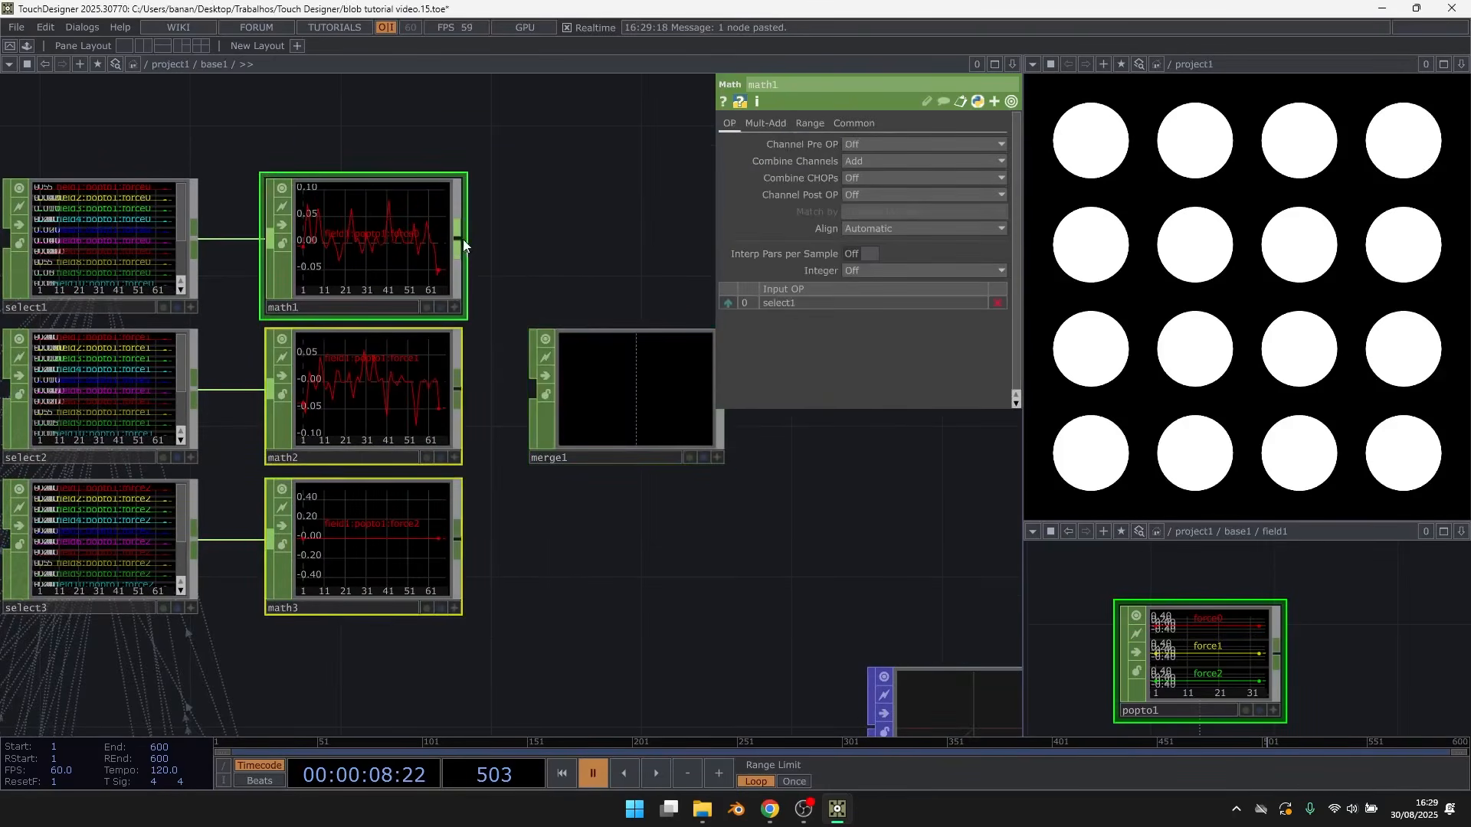
{"action": "left_click", "coordinate": [532, 374]}
{"action": "left_click_drag", "start_coordinate": [572, 268], "coordinate": [487, 259]}
{"action": "left_click", "coordinate": [551, 400]}
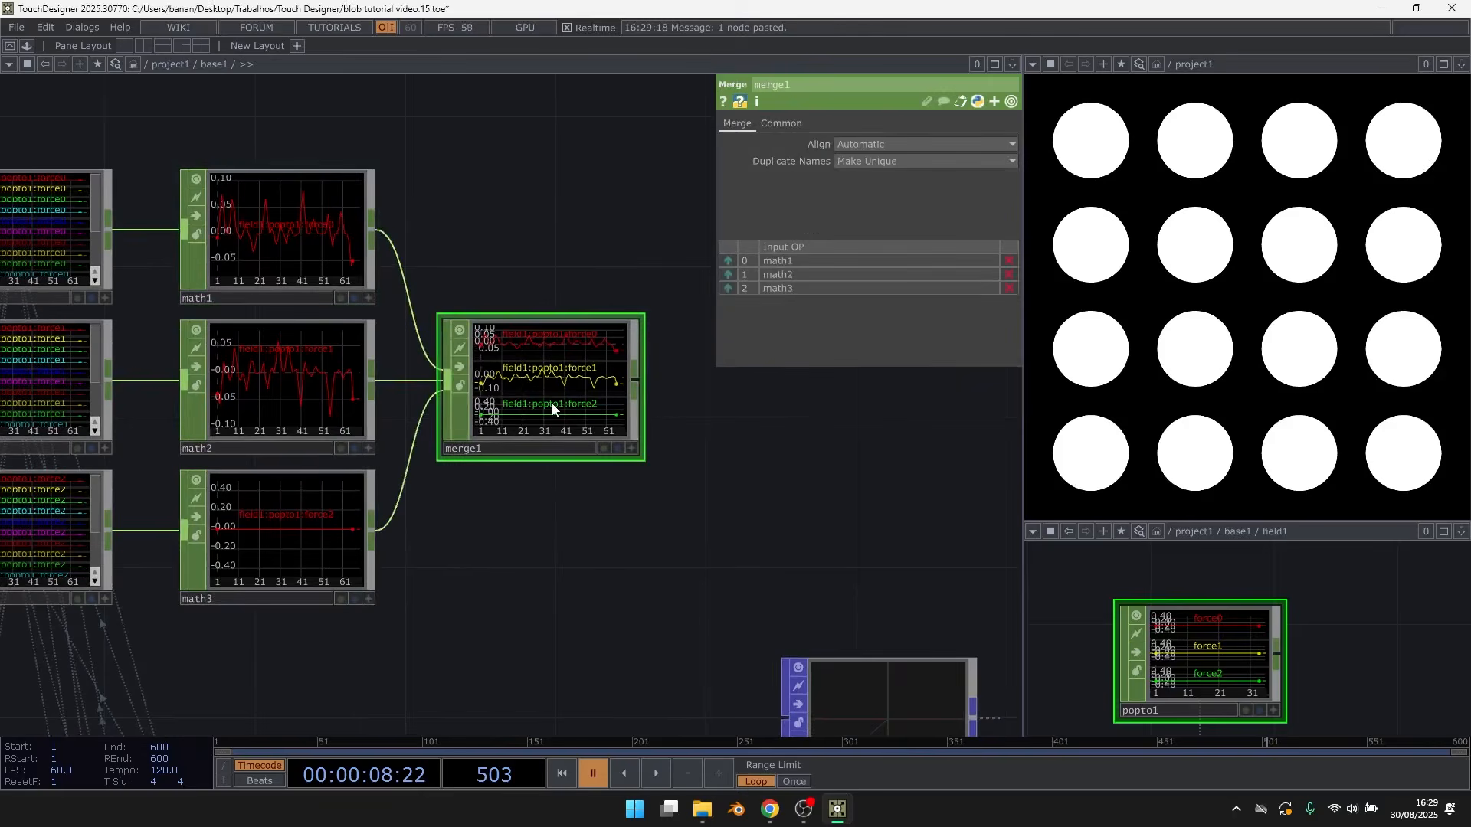
Append a Rename CHOP to merge1 and rename all channels to force[0-2]
{"action": "left_click_drag", "start_coordinate": [654, 385], "coordinate": [536, 394]}
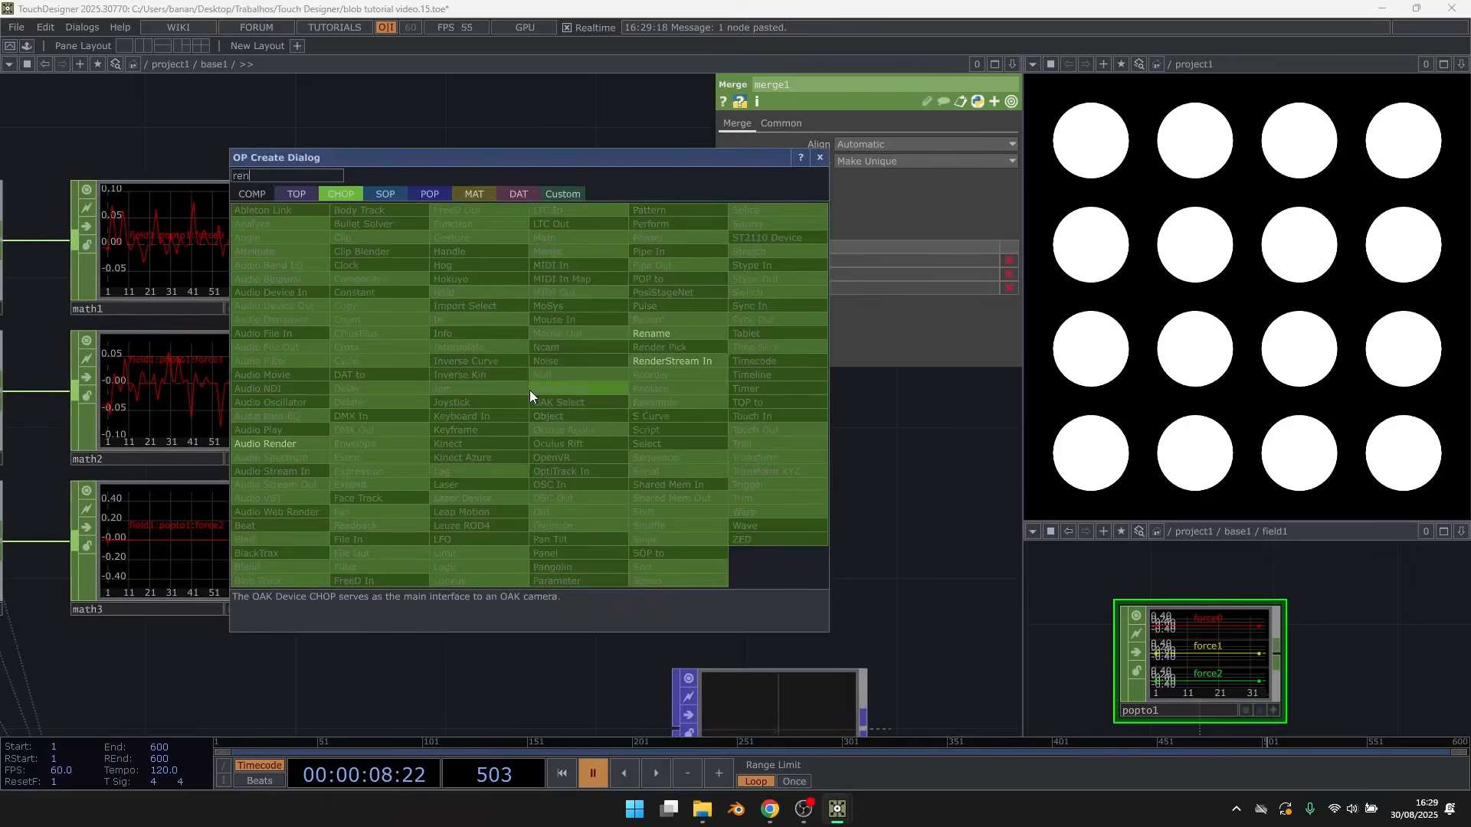
{"action": "left_click", "coordinate": [673, 331]}
{"action": "left_click", "coordinate": [646, 397]}
{"action": "scroll", "coordinate": [560, 381], "scroll_direction": "up", "scroll_amount": 2}
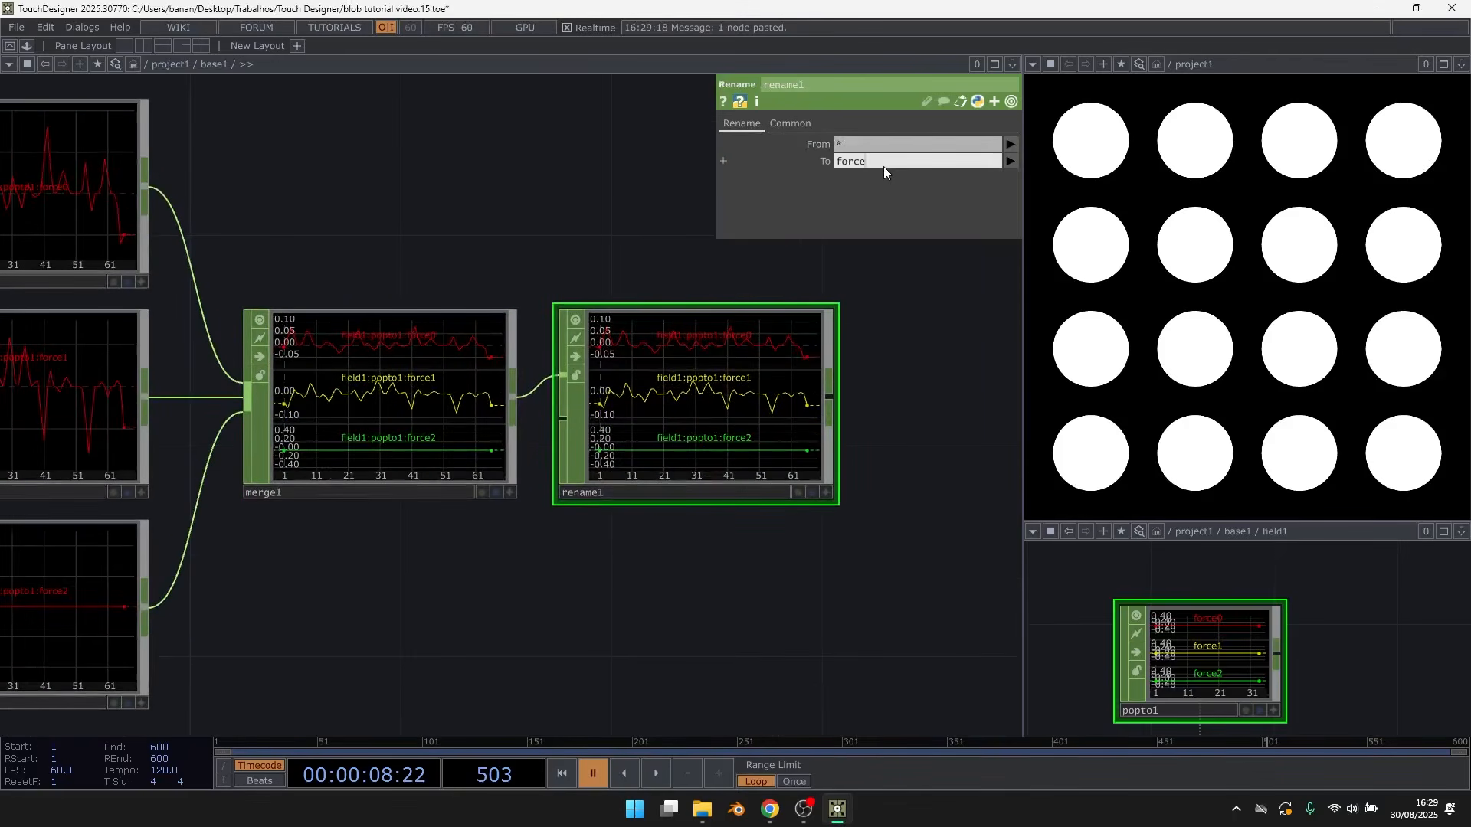
{"action": "left_click", "coordinate": [884, 167]}
{"action": "type", "text": "force[0-2"}
{"action": "key", "text": "Return"}
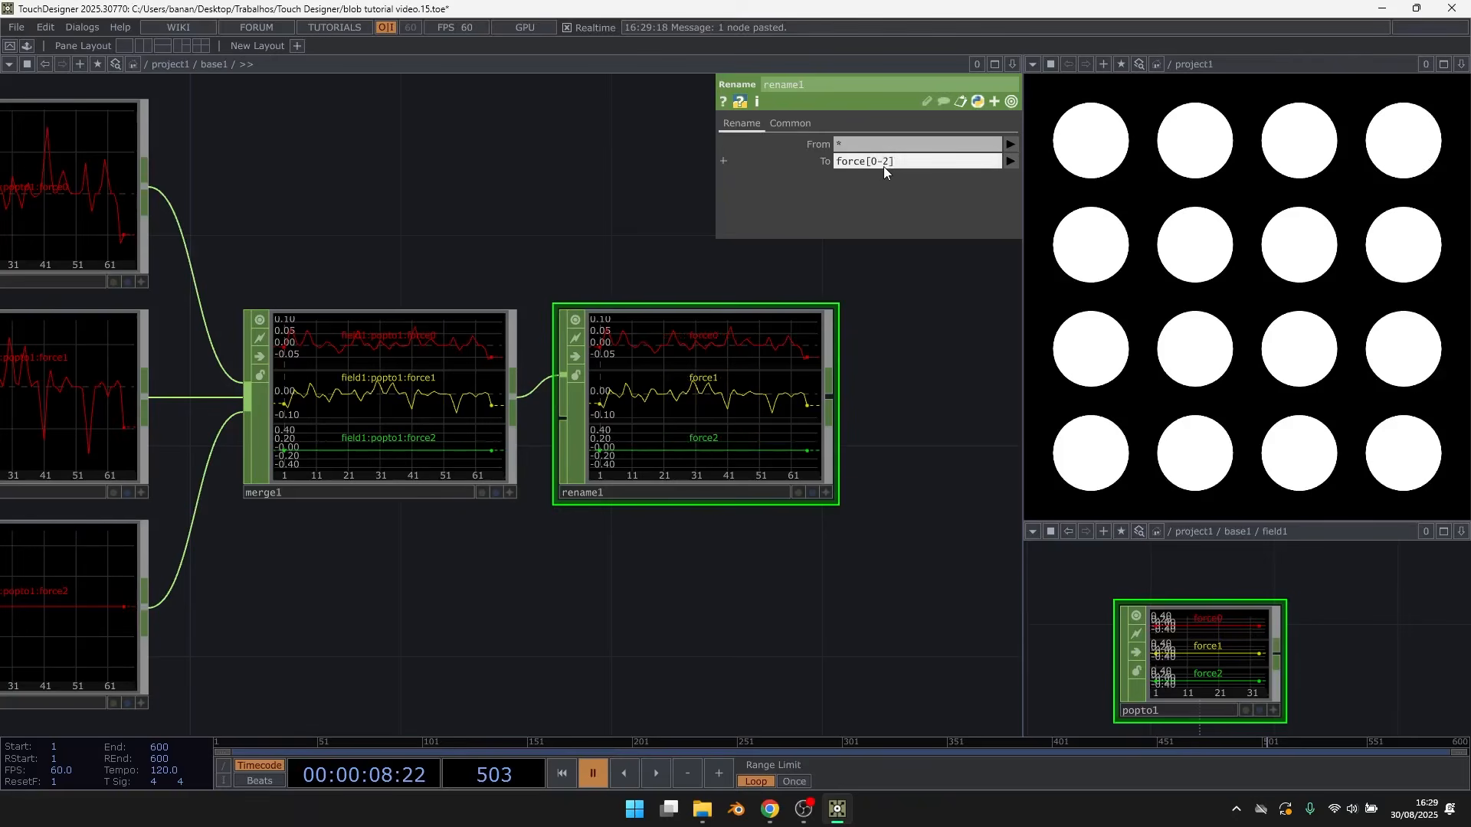
Add a CHOP to POP that reads its data from rename1
{"action": "left_click_drag", "start_coordinate": [484, 280], "coordinate": [420, 277]}
{"action": "scroll", "coordinate": [420, 277], "scroll_direction": "down", "scroll_amount": 3}
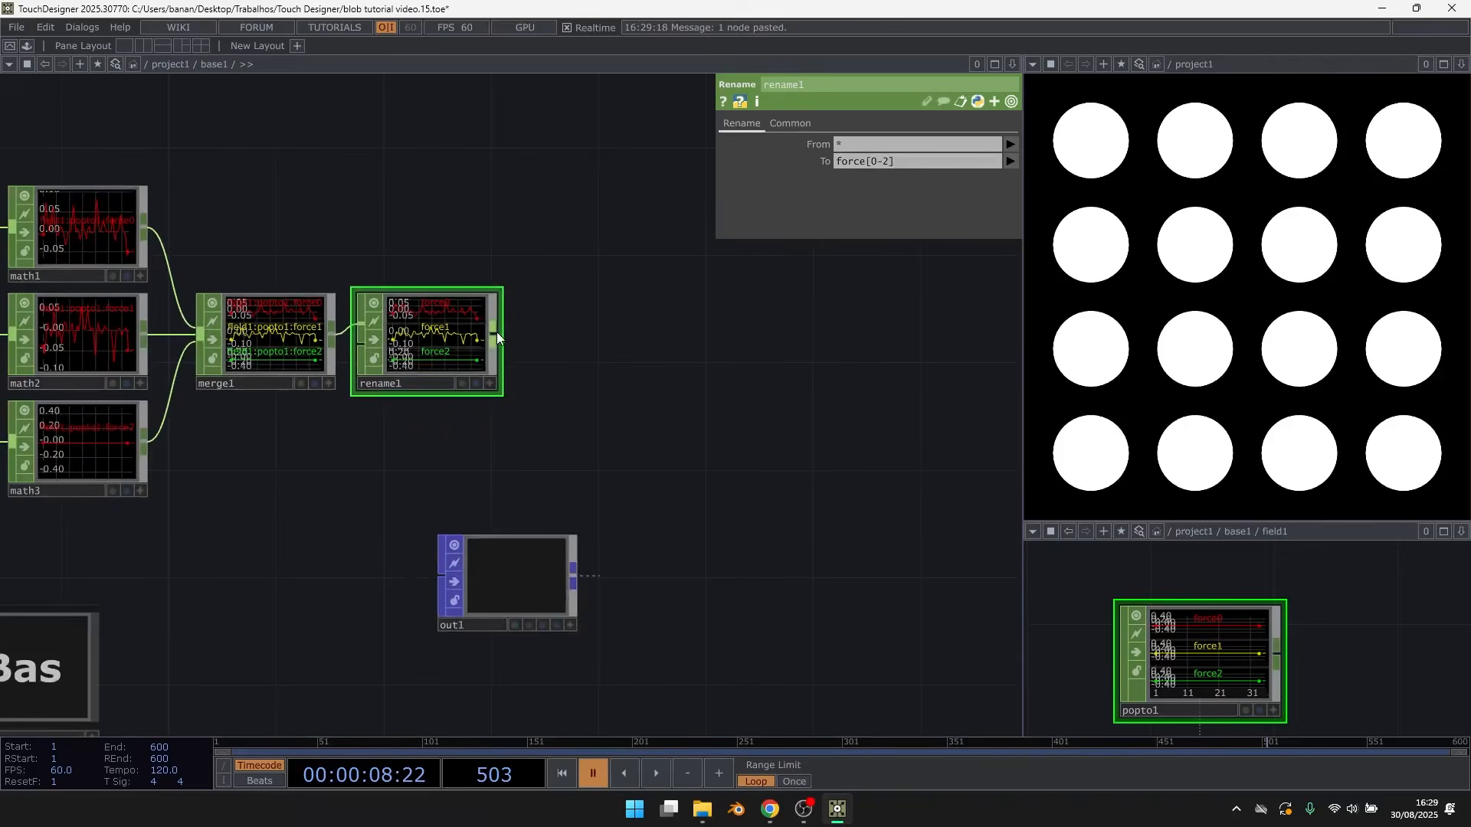
{"action": "key", "text": "Tab"}
{"action": "left_click", "coordinate": [384, 132]}
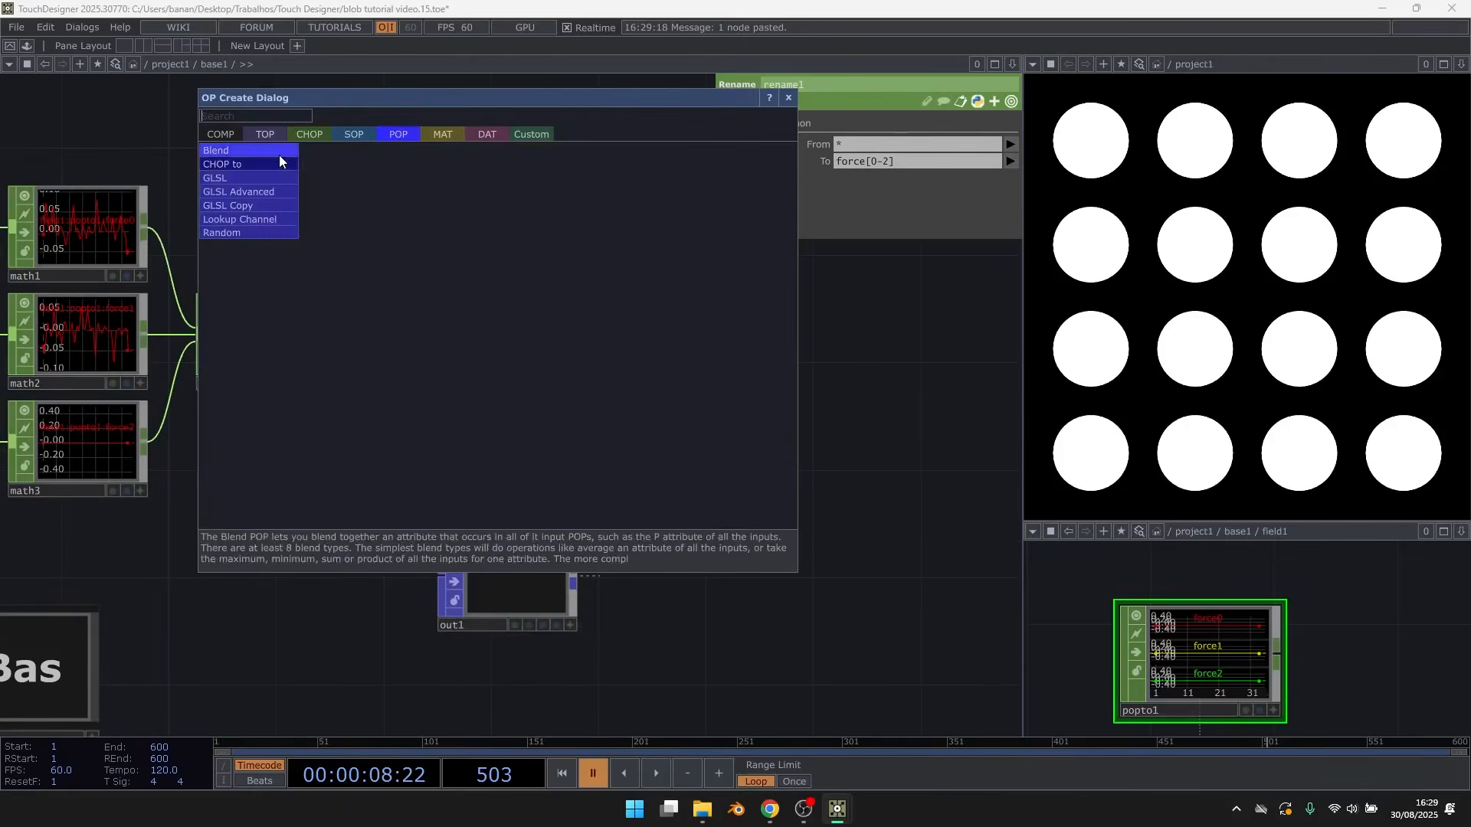
{"action": "left_click", "coordinate": [261, 165]}
{"action": "left_click", "coordinate": [622, 351]}
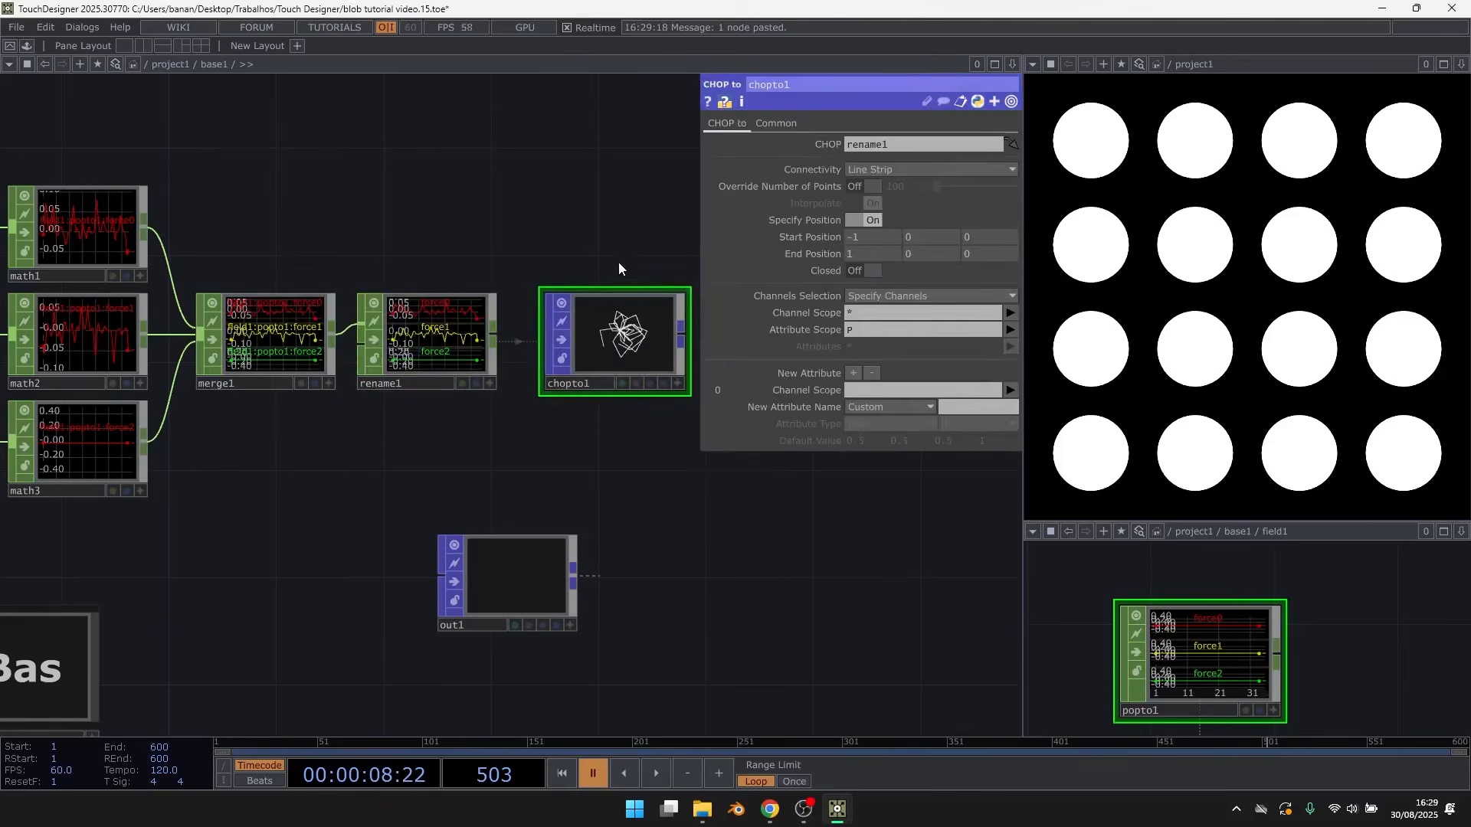
Move out1 farther from the chain to make room and set chopto1's Connectivity to None
{"action": "scroll", "coordinate": [575, 337], "scroll_direction": "down", "scroll_amount": 2}
{"action": "left_click_drag", "start_coordinate": [535, 505], "coordinate": [820, 541]}
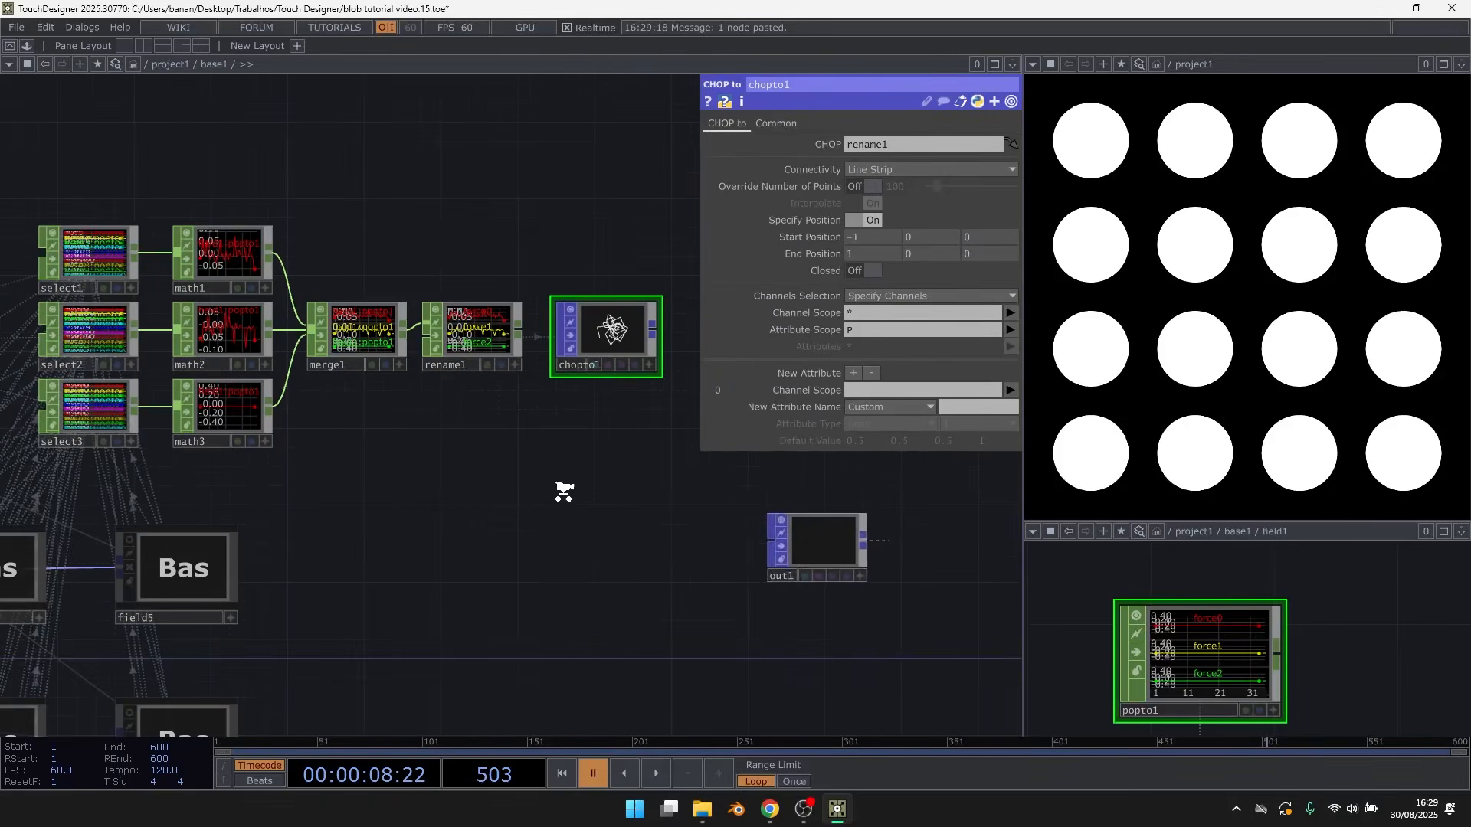
{"action": "scroll", "coordinate": [563, 460], "scroll_direction": "down", "scroll_amount": 2}
{"action": "scroll", "coordinate": [582, 379], "scroll_direction": "up", "scroll_amount": 2}
{"action": "left_click", "coordinate": [957, 169]}
{"action": "left_click", "coordinate": [873, 185]}
{"action": "scroll", "coordinate": [558, 200], "scroll_direction": "up", "scroll_amount": 2}
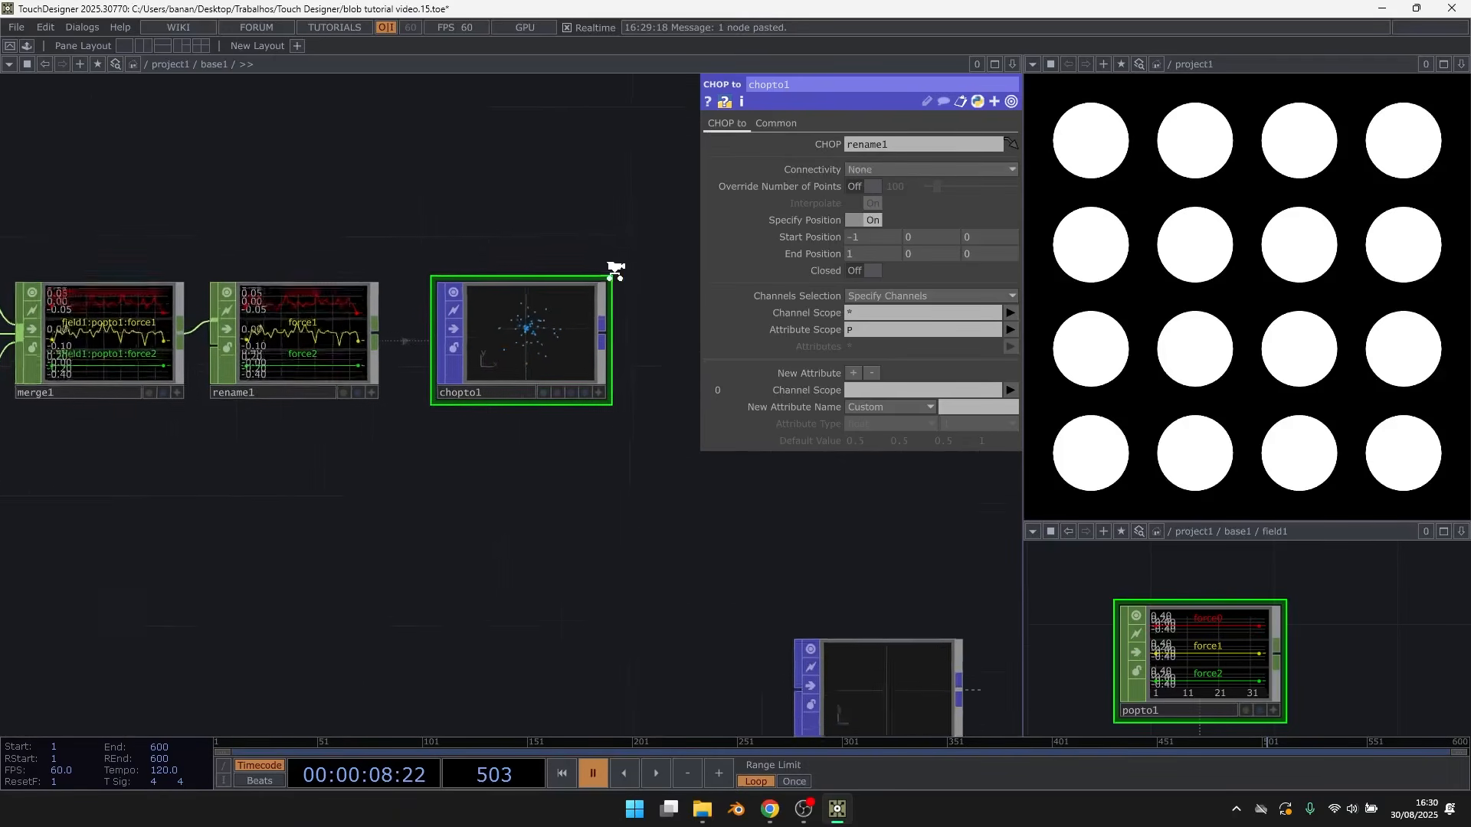
{"action": "scroll", "coordinate": [517, 268], "scroll_direction": "down", "scroll_amount": 1}
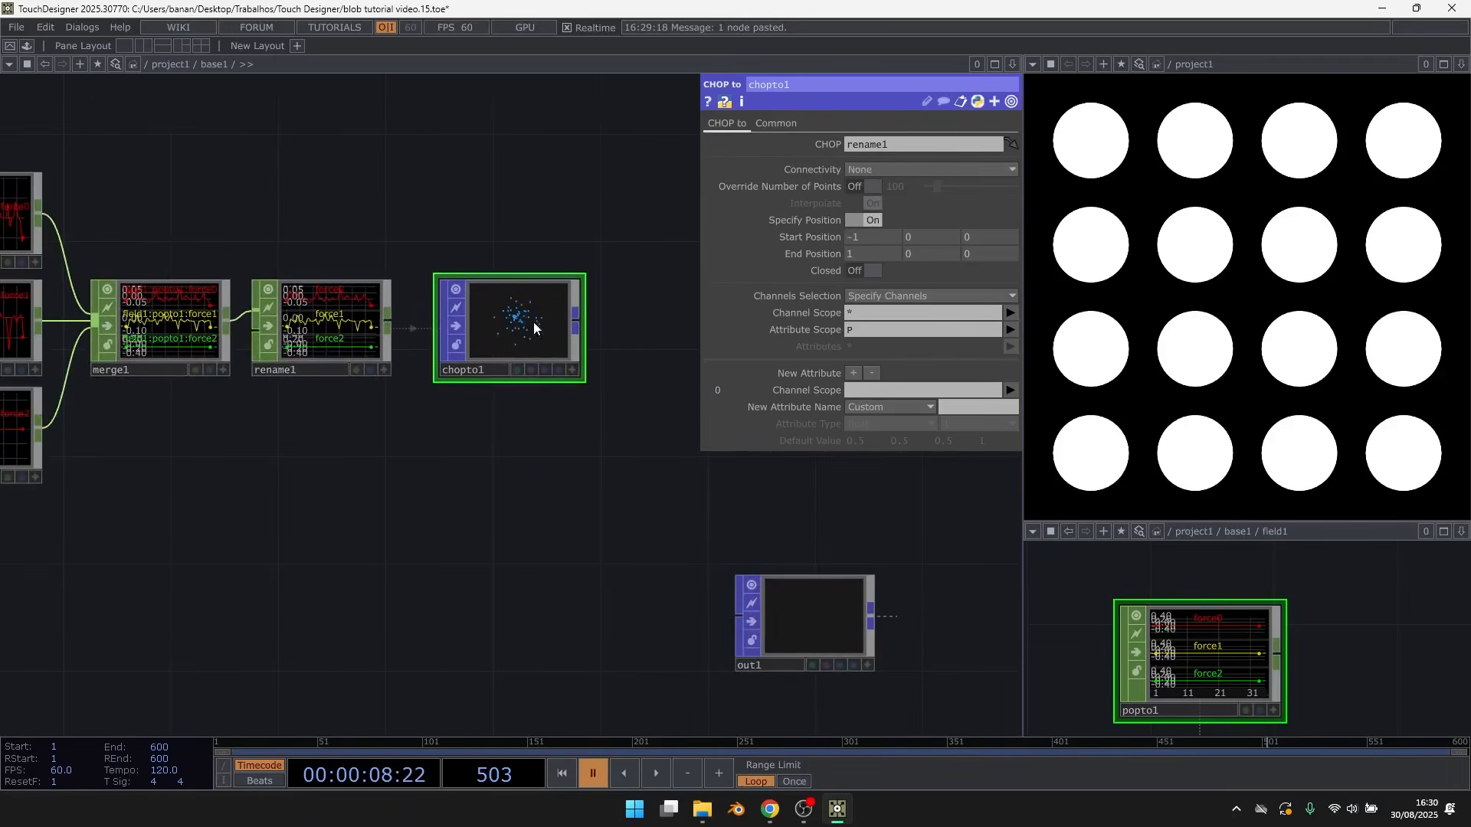
Set chopto1's Channels Selection to Autoconvert Precise Names and clear its Attributes pattern
{"action": "left_click", "coordinate": [898, 301]}
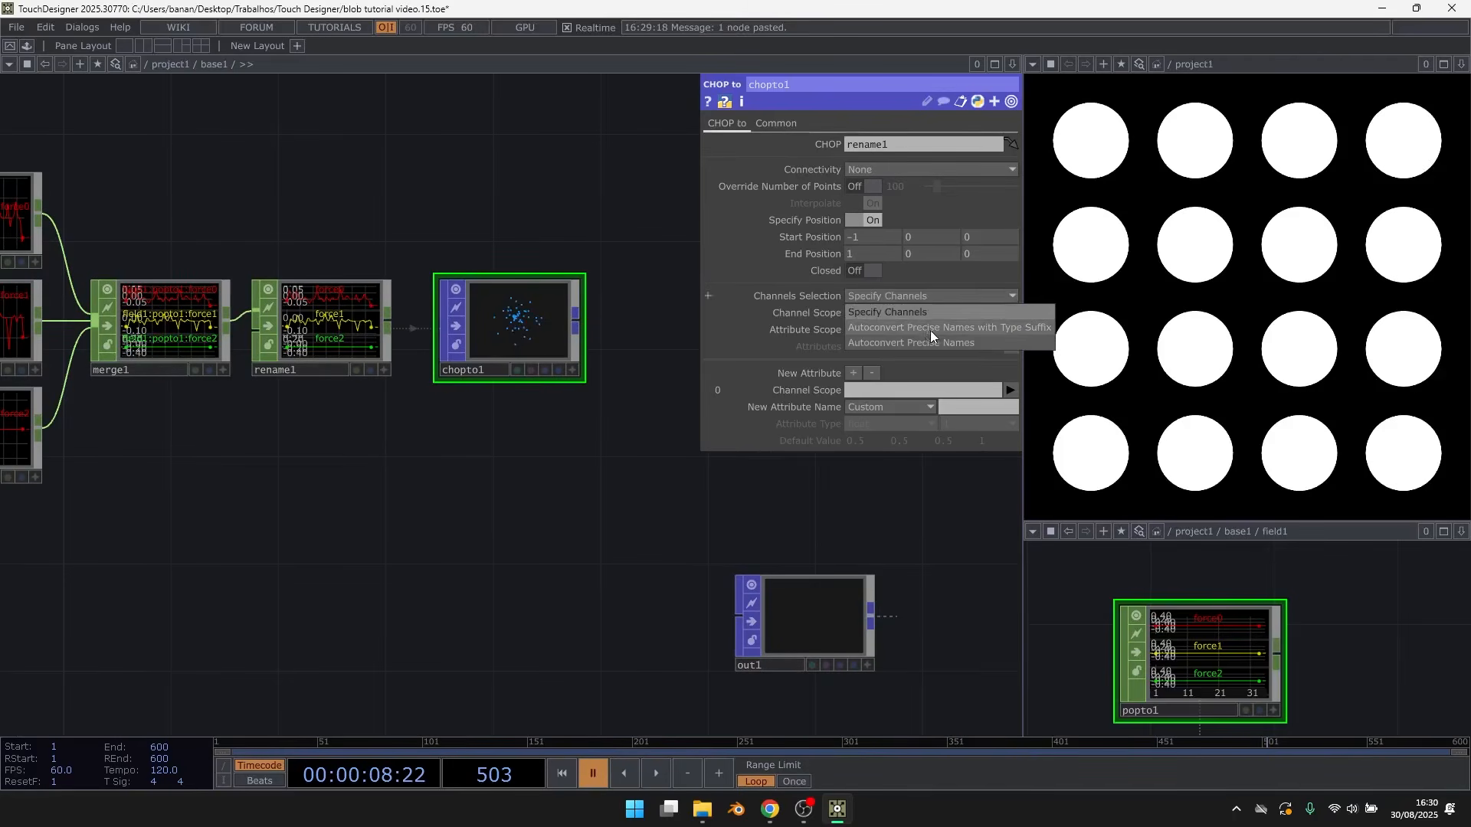
{"action": "left_click", "coordinate": [934, 342]}
{"action": "scroll", "coordinate": [532, 298], "scroll_direction": "up", "scroll_amount": 1}
{"action": "scroll", "coordinate": [532, 299], "scroll_direction": "up", "scroll_amount": 1}
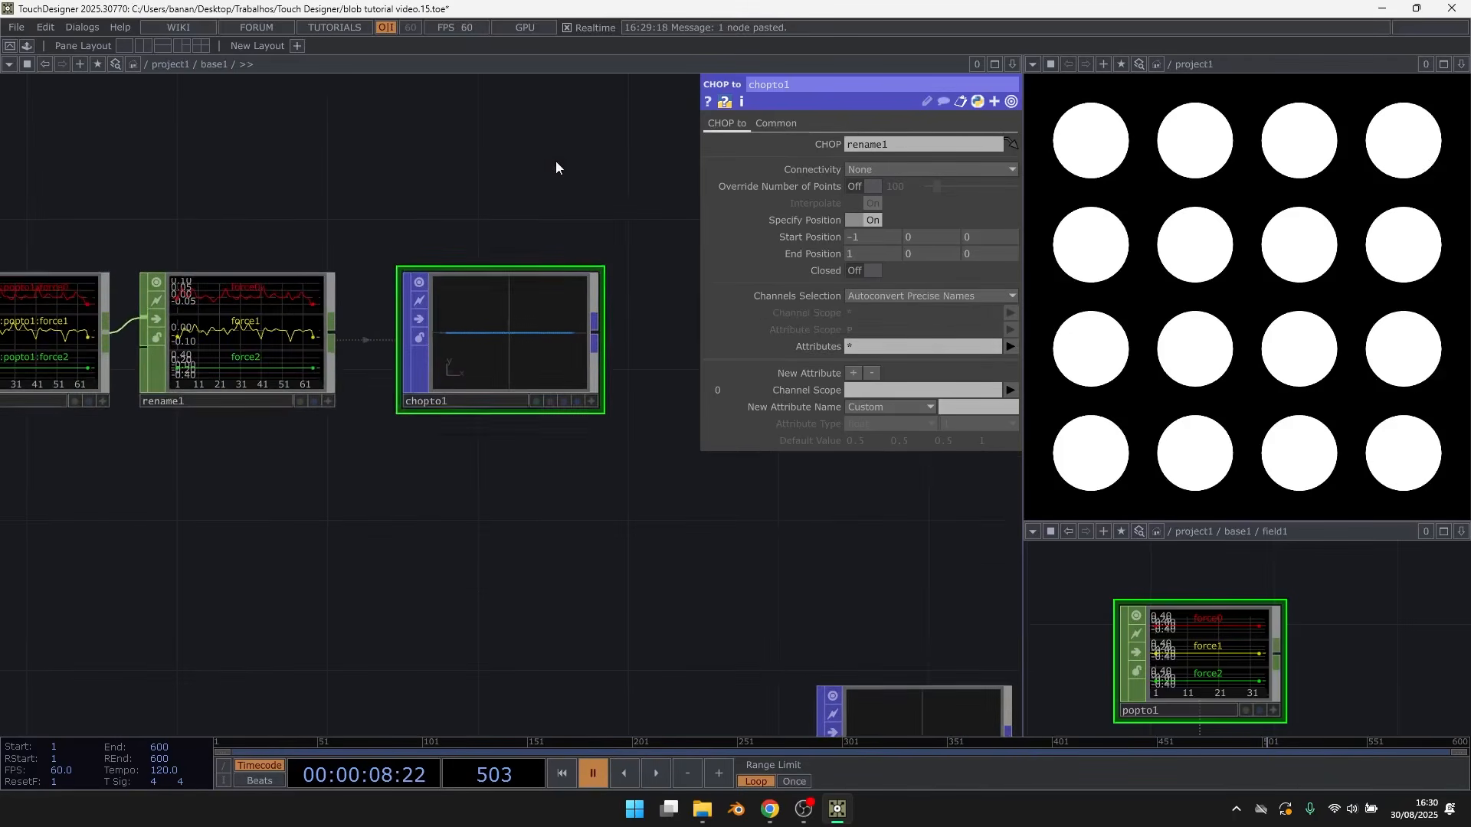
{"action": "left_click_drag", "start_coordinate": [557, 163], "coordinate": [557, 141]}
{"action": "left_click", "coordinate": [889, 346]}
{"action": "key", "text": "BackSpace"}
{"action": "left_click", "coordinate": [569, 176]}
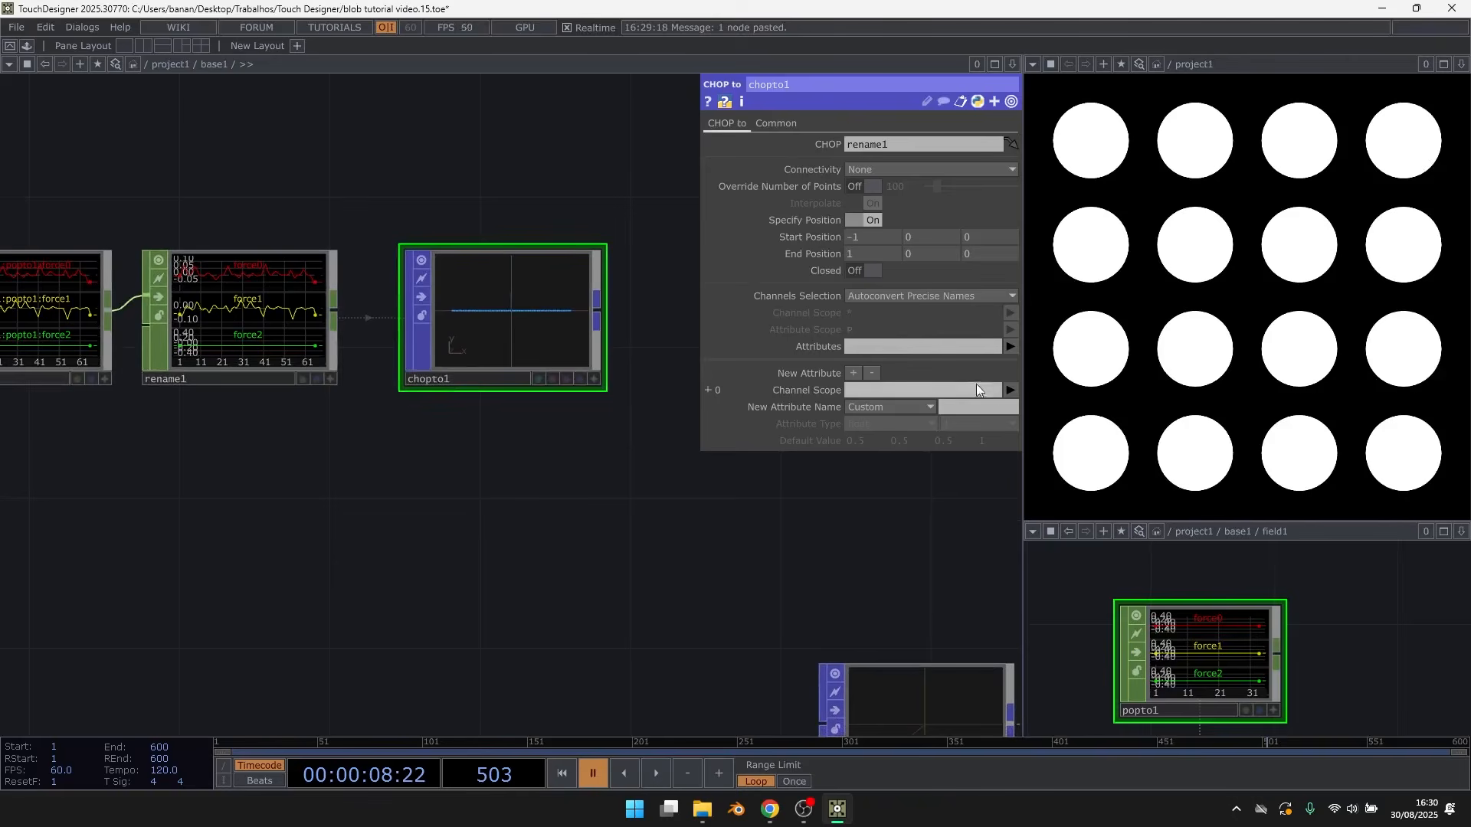
Define a new custom attribute named force on chopto1 with channel scope force0 force1 force2
{"action": "left_click", "coordinate": [1010, 391]}
{"action": "left_click", "coordinate": [1019, 421]}
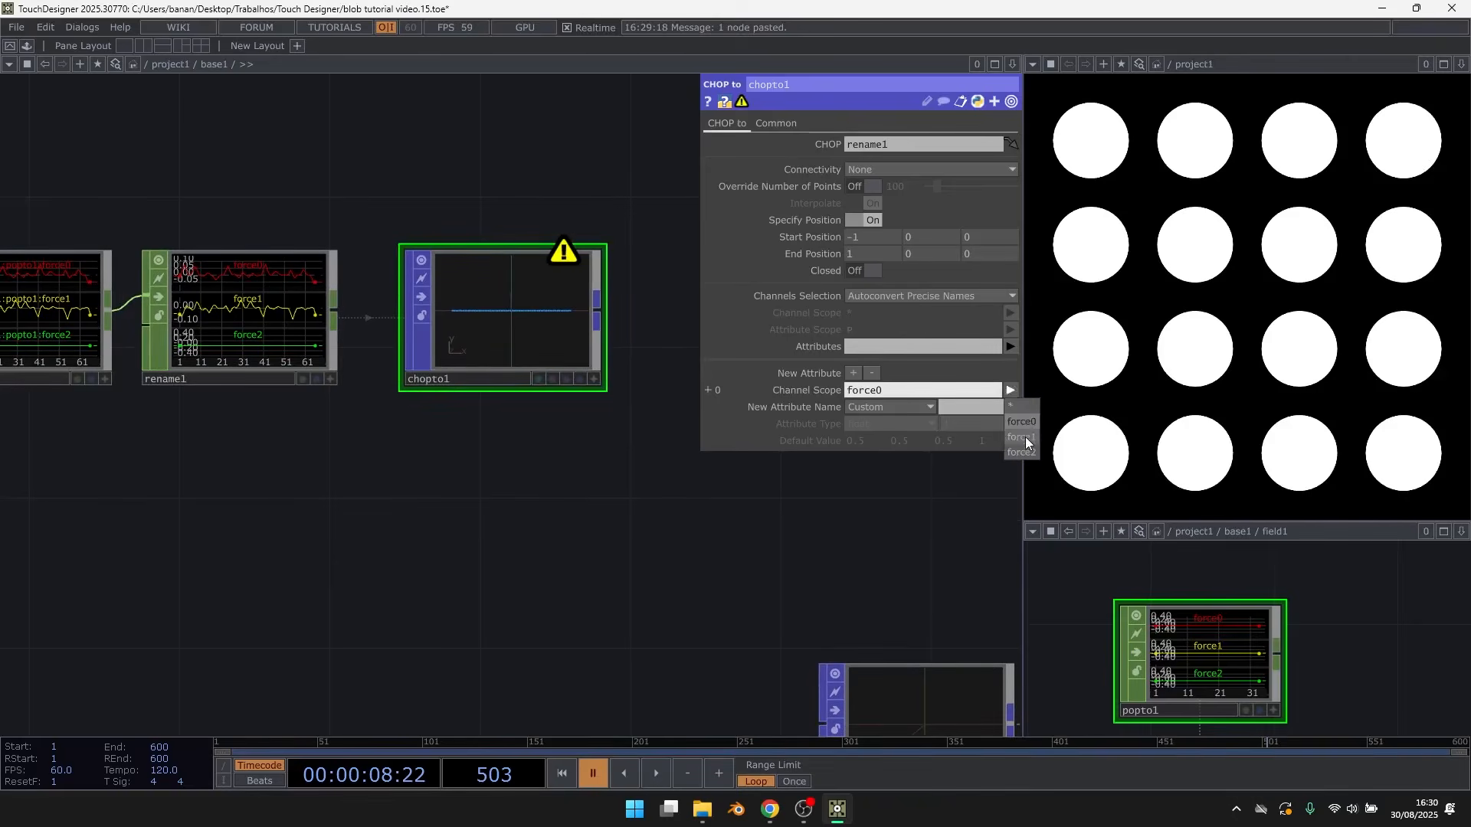
{"action": "left_click", "coordinate": [1011, 392]}
{"action": "left_click", "coordinate": [1022, 444]}
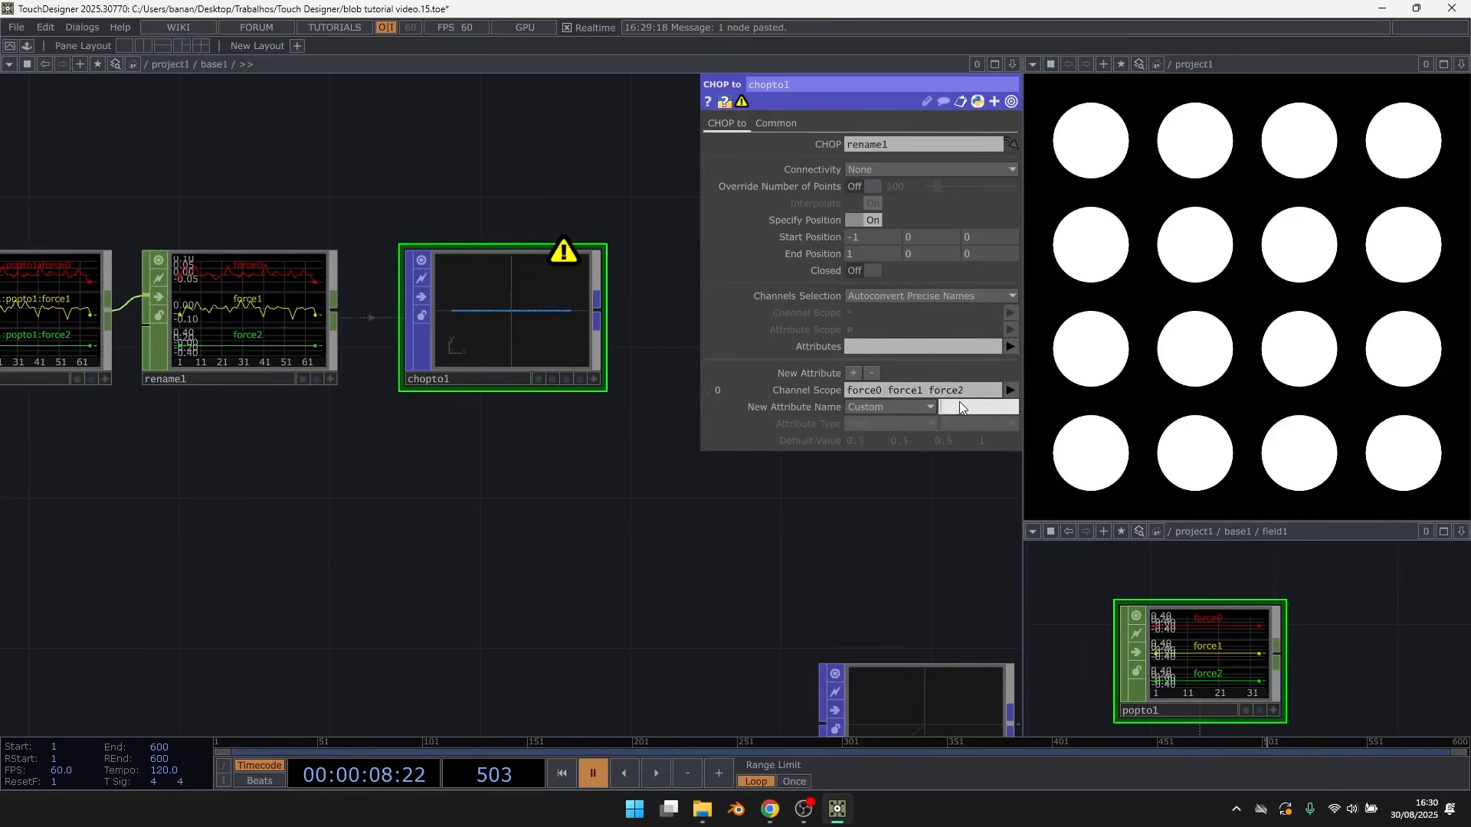
{"action": "left_click", "coordinate": [959, 406]}
{"action": "type", "text": "force"}
{"action": "key", "text": "Return"}
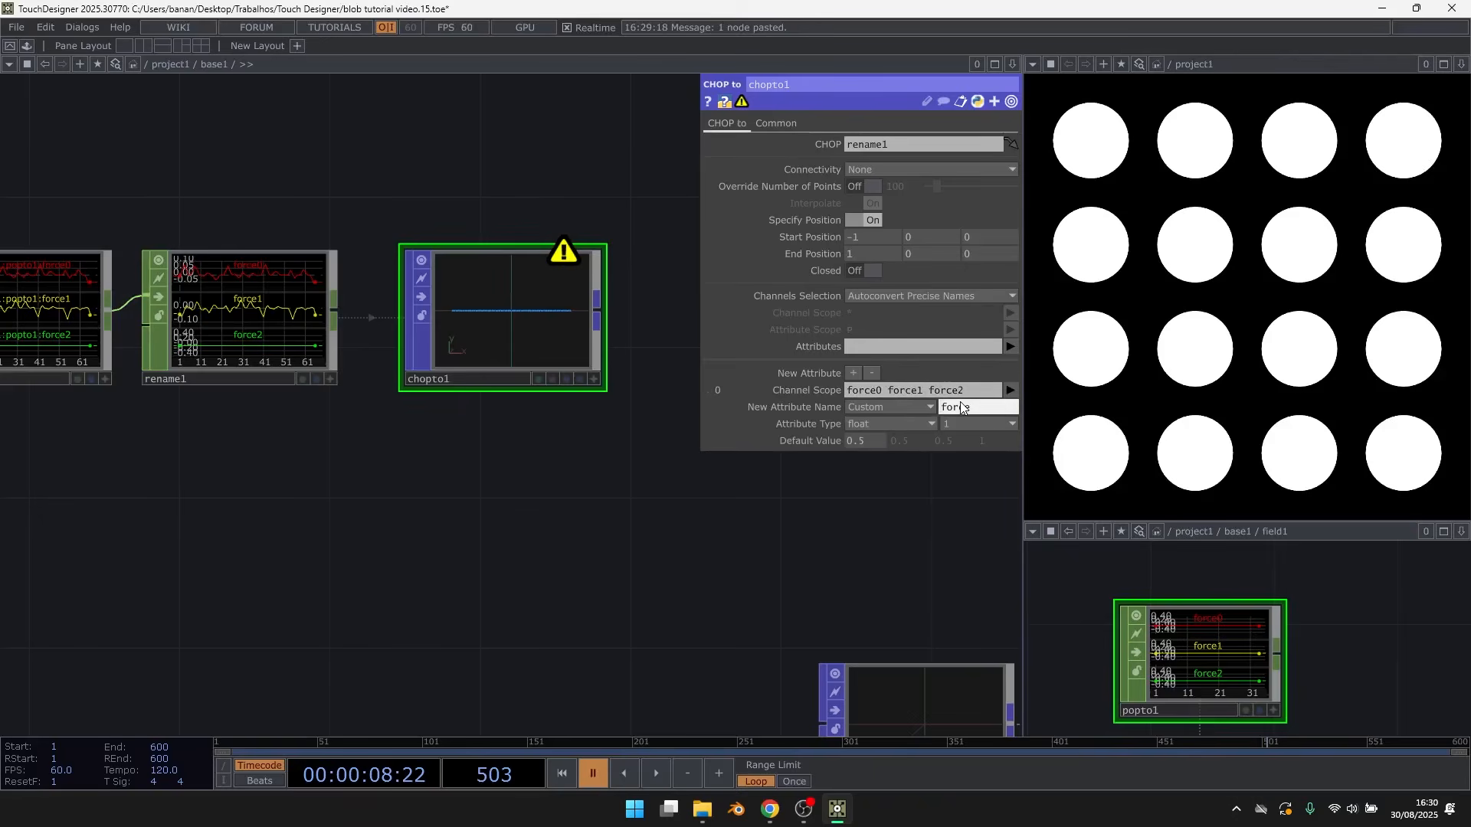
Add a POP to DAT that reads from chopto1 to inspect its point attributes
{"action": "right_click", "coordinate": [604, 299]}
{"action": "left_click", "coordinate": [544, 110]}
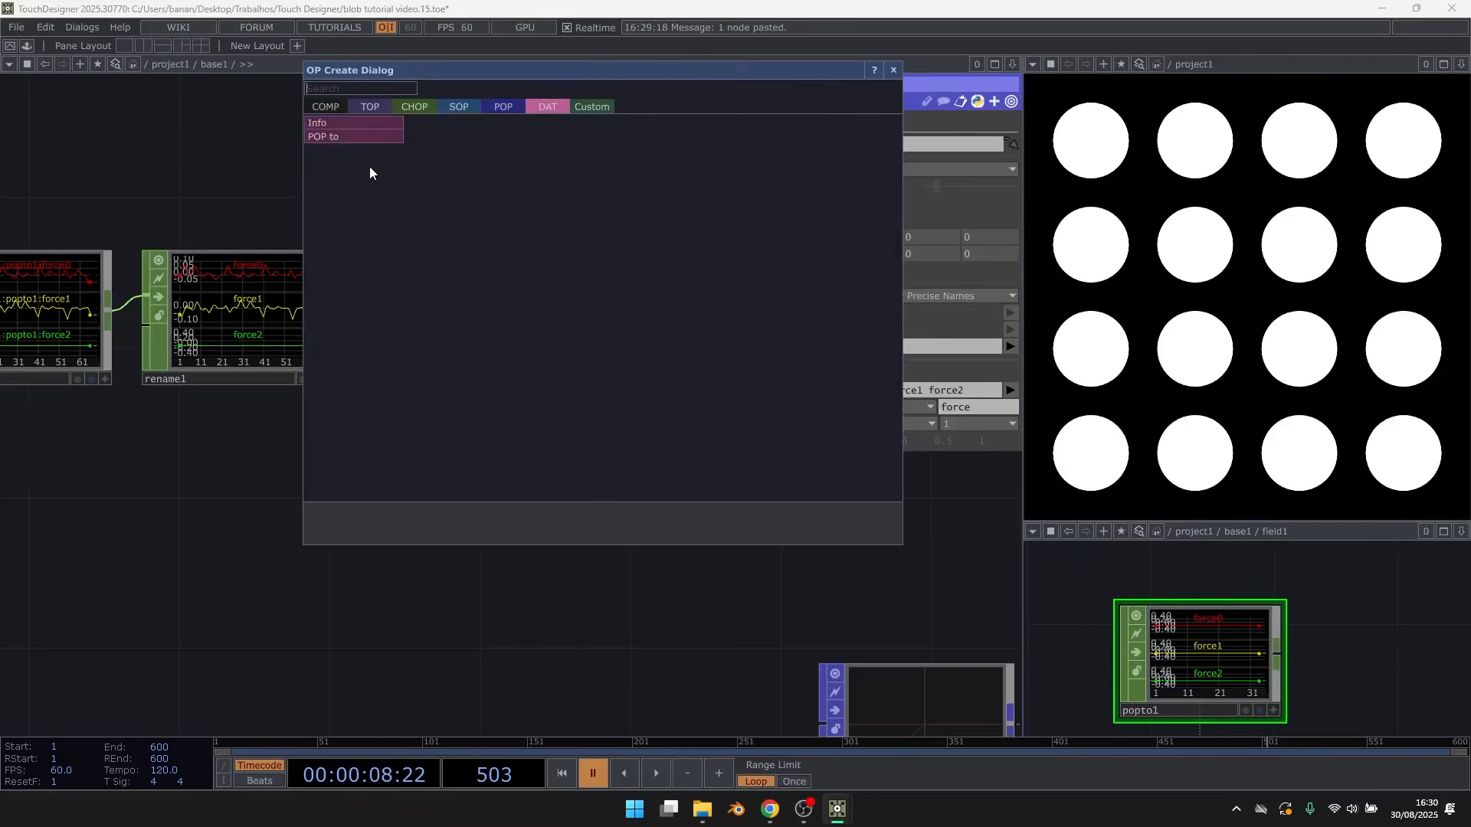
{"action": "left_click", "coordinate": [360, 140]}
{"action": "left_click", "coordinate": [469, 171]}
{"action": "scroll", "coordinate": [569, 205], "scroll_direction": "up", "scroll_amount": 4}
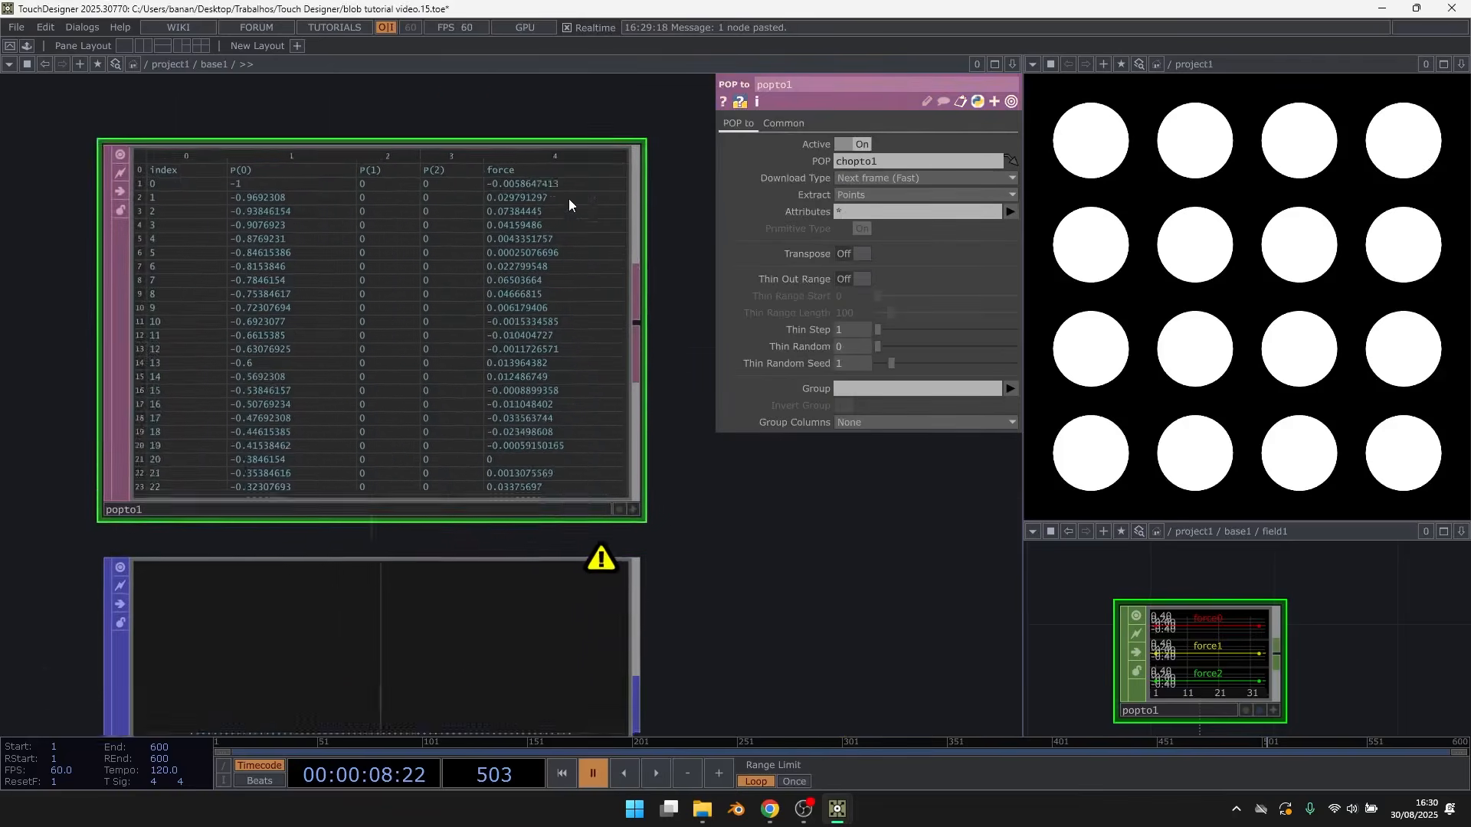
{"action": "scroll", "coordinate": [478, 173], "scroll_direction": "down", "scroll_amount": 4}
Set chopto1's force attribute to 3 float components with default values of 0, and resume timeline playback
{"action": "left_click", "coordinate": [509, 459]}
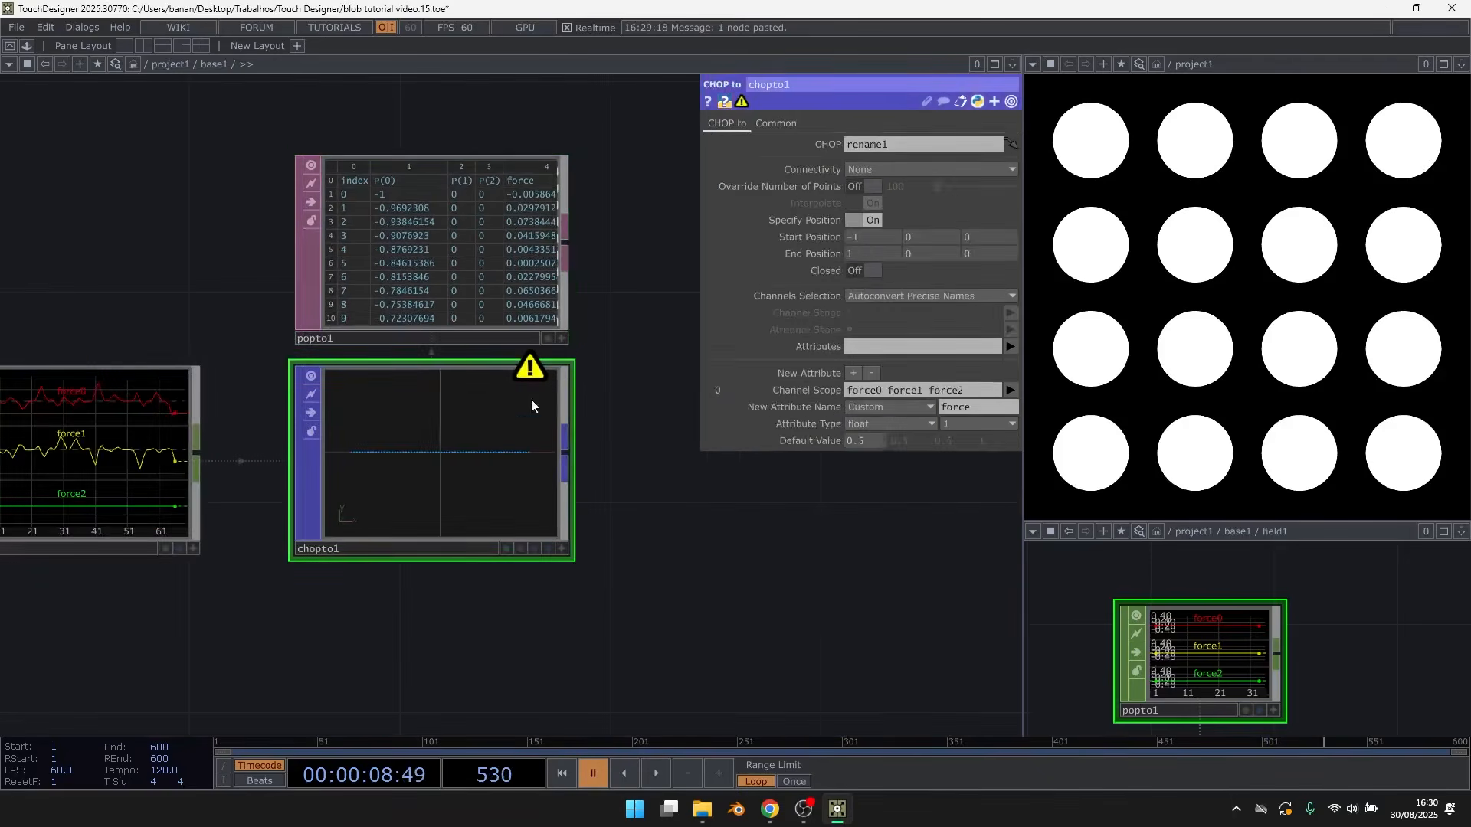
{"action": "middle_click", "coordinate": [540, 374]}
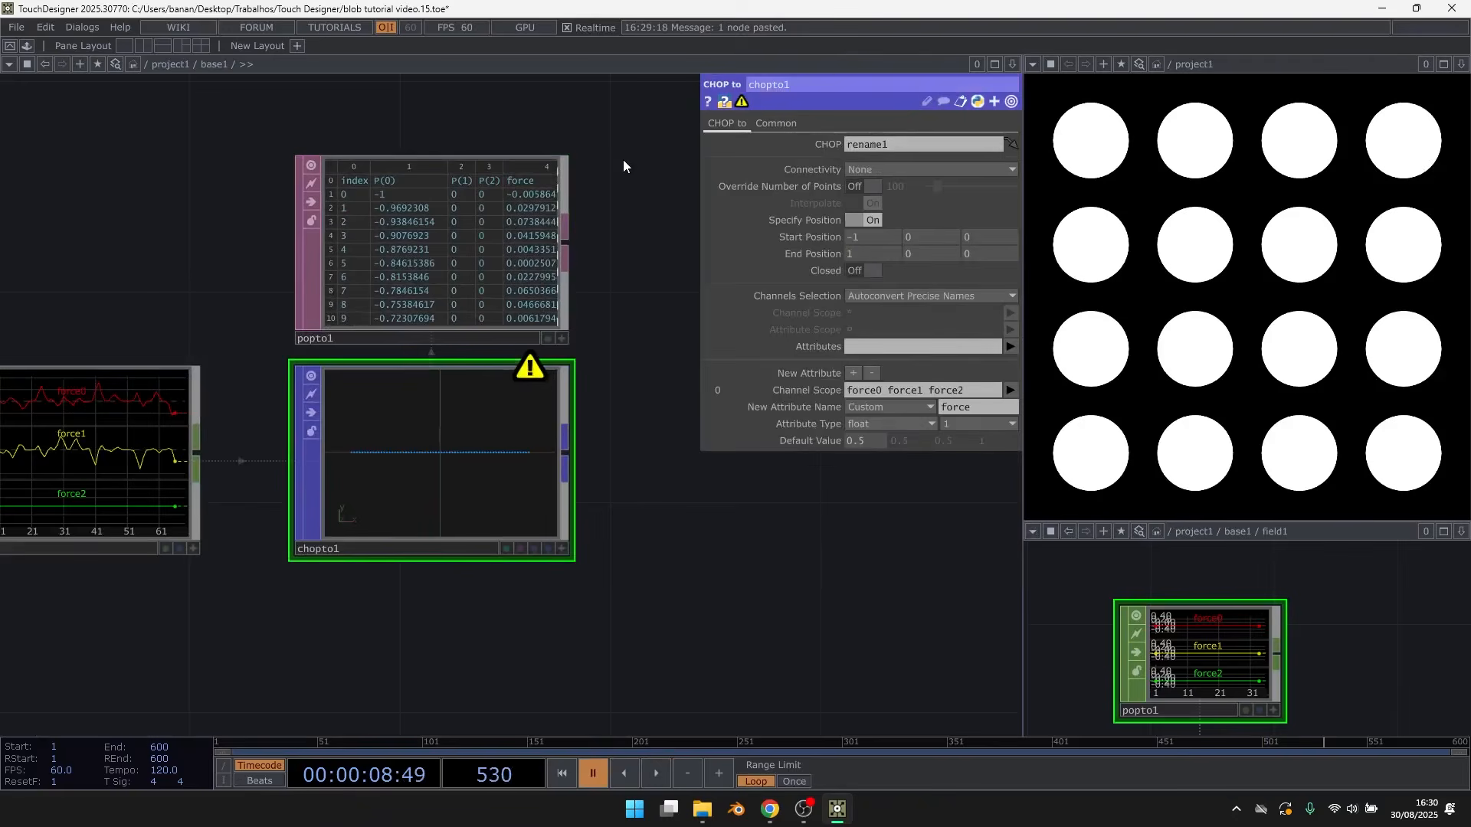
{"action": "left_click", "coordinate": [968, 416]}
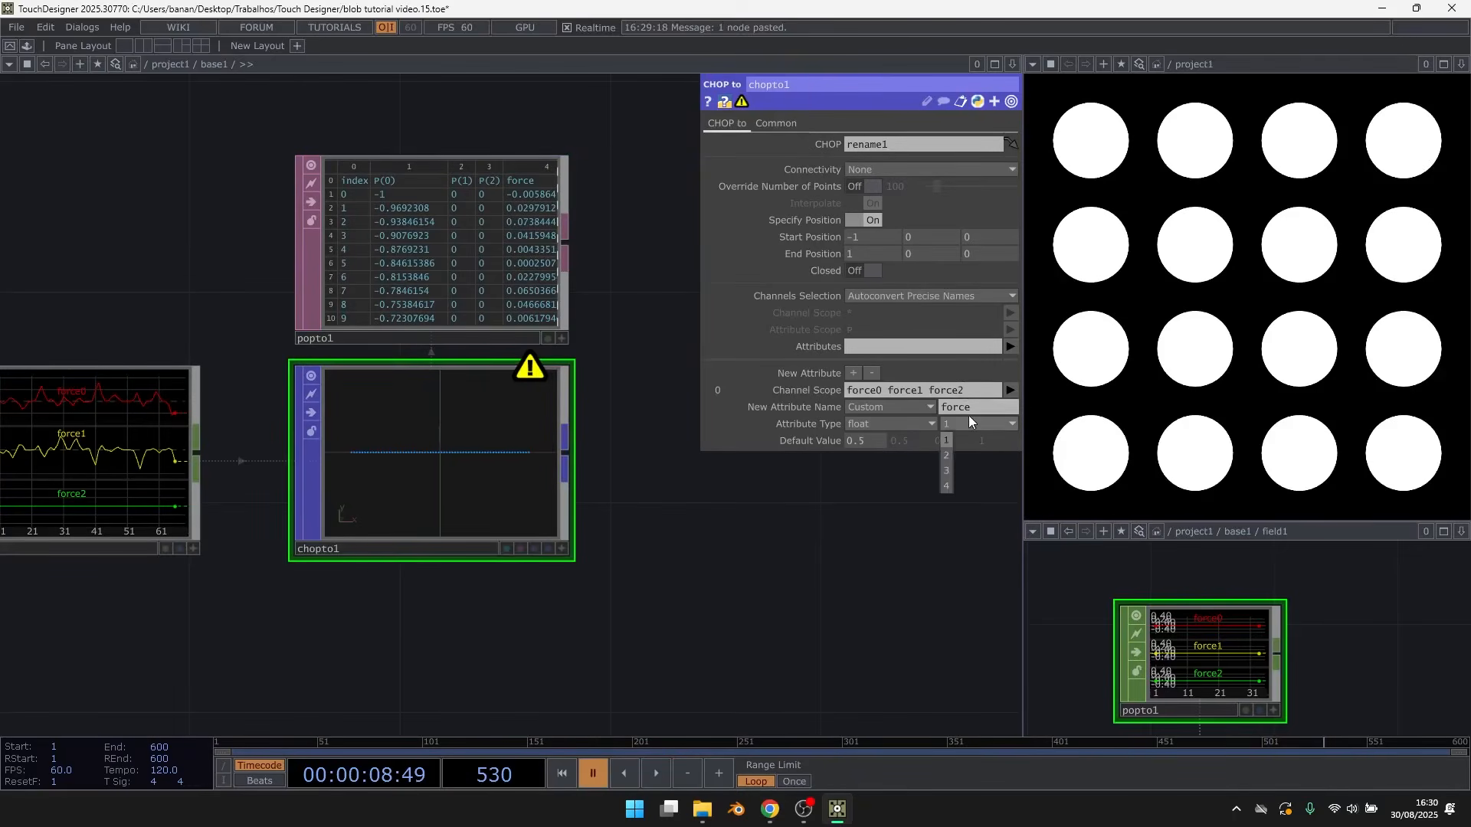
{"action": "left_click", "coordinate": [947, 466]}
{"action": "scroll", "coordinate": [477, 118], "scroll_direction": "up", "scroll_amount": 1}
{"action": "scroll", "coordinate": [464, 130], "scroll_direction": "up", "scroll_amount": 2}
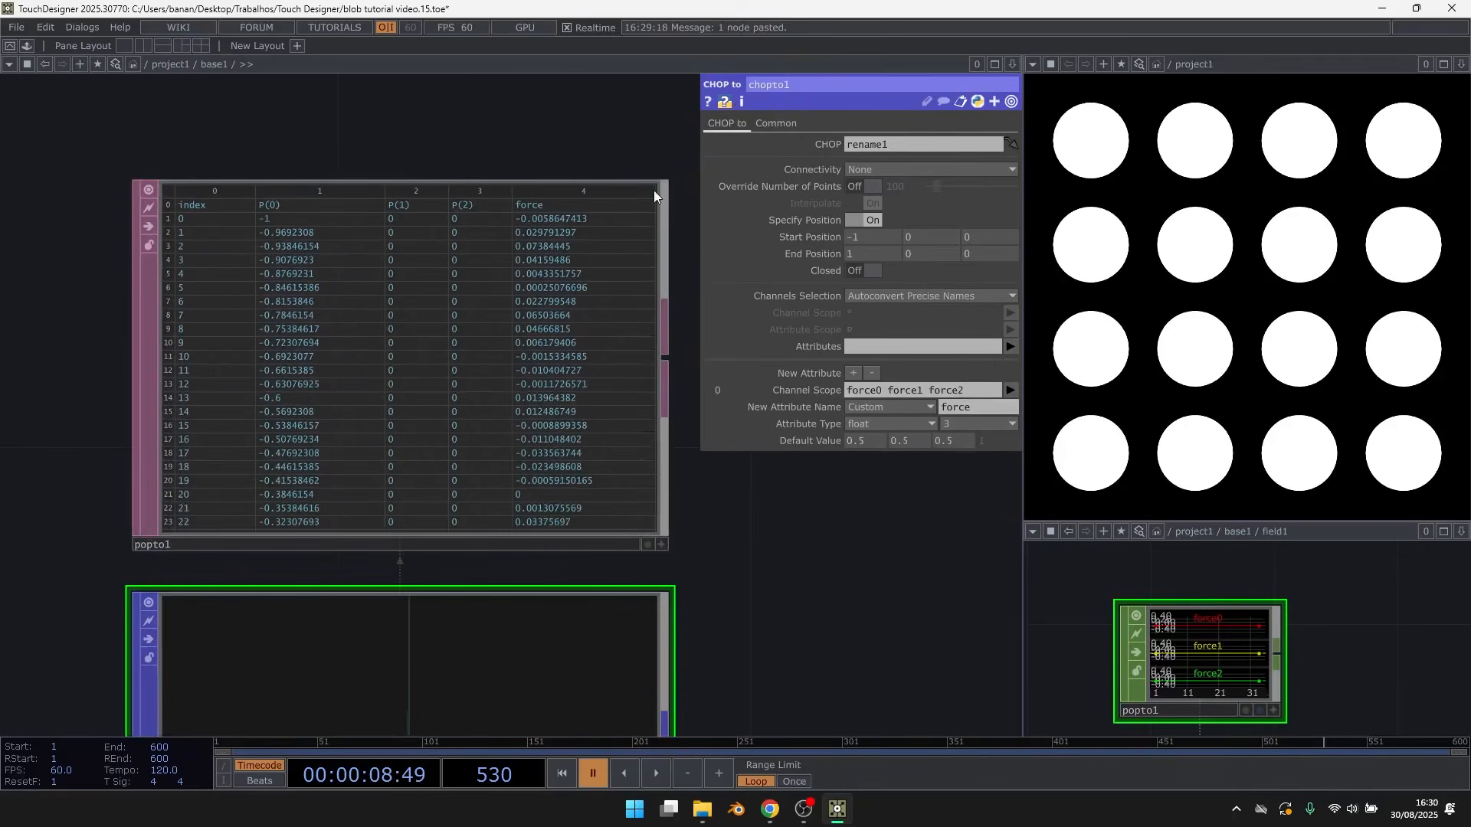
{"action": "key", "text": "space"}
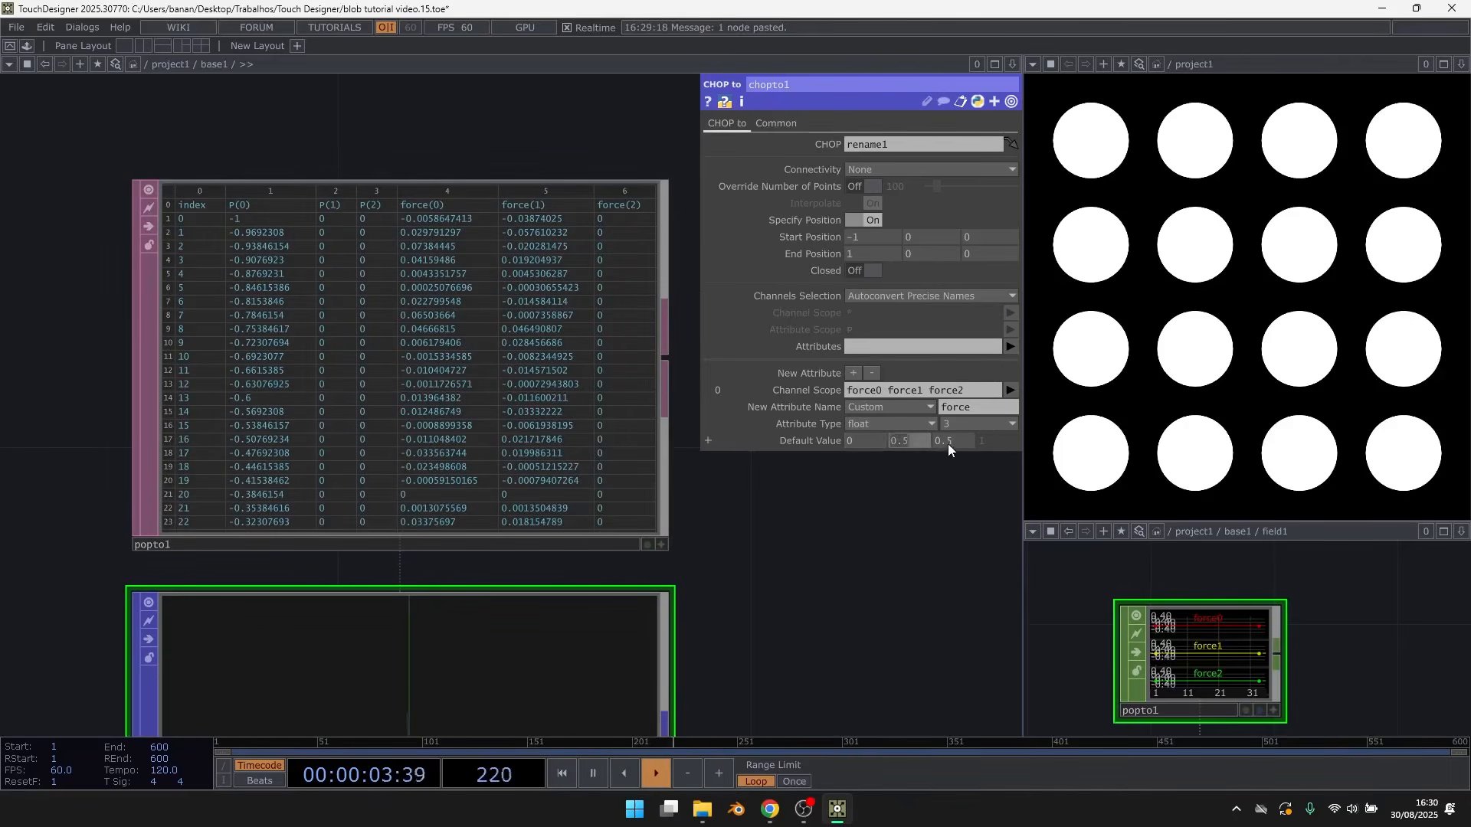
{"action": "scroll", "coordinate": [551, 169], "scroll_direction": "up", "scroll_amount": 1}
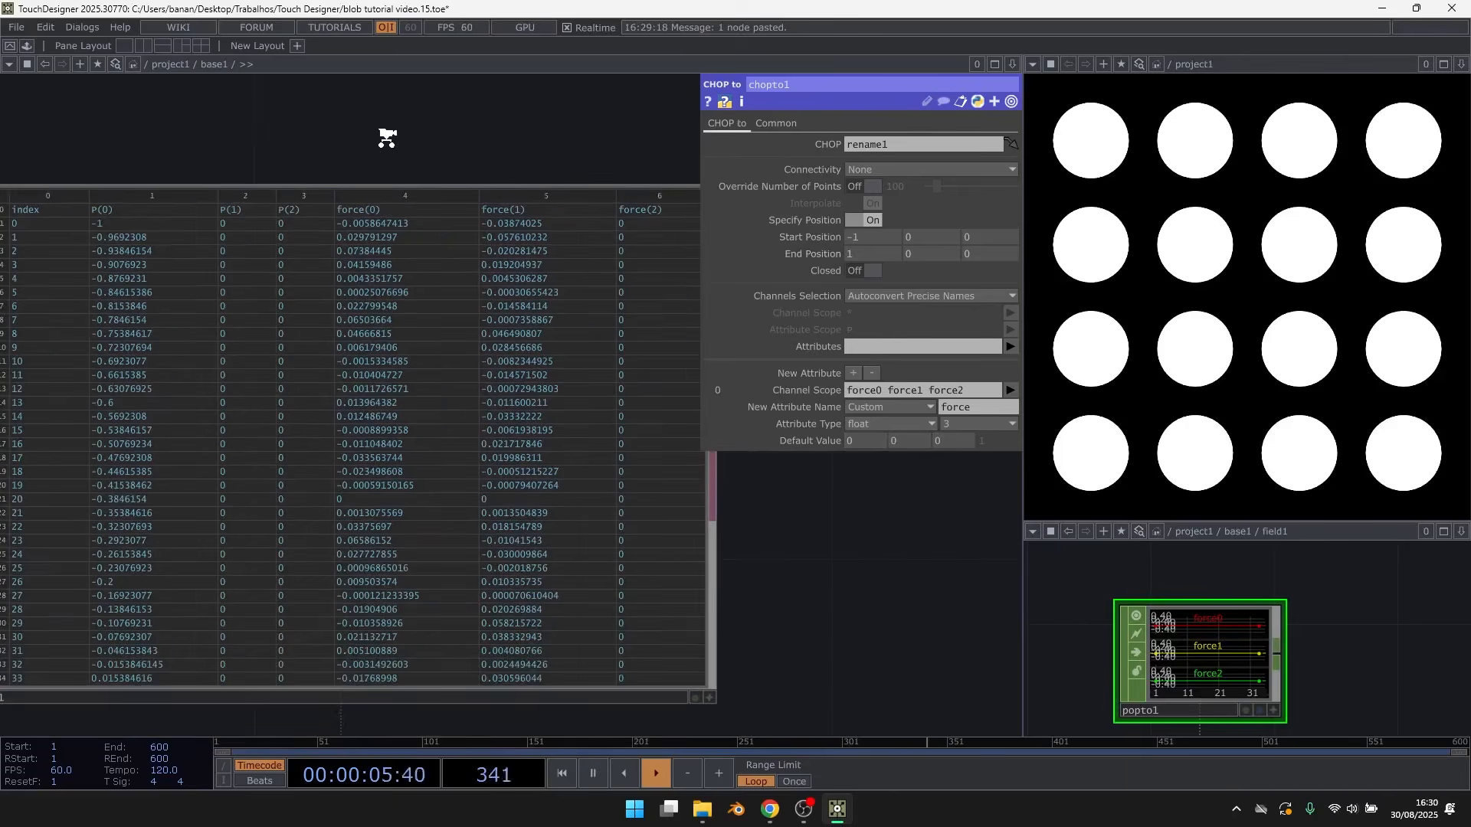
Add a Math Mix POP and place it just before out1, feeding into out1
{"action": "scroll", "coordinate": [381, 130], "scroll_direction": "down", "scroll_amount": 4}
{"action": "left_click_drag", "start_coordinate": [600, 431], "coordinate": [562, 279]}
{"action": "scroll", "coordinate": [525, 466], "scroll_direction": "down", "scroll_amount": 4}
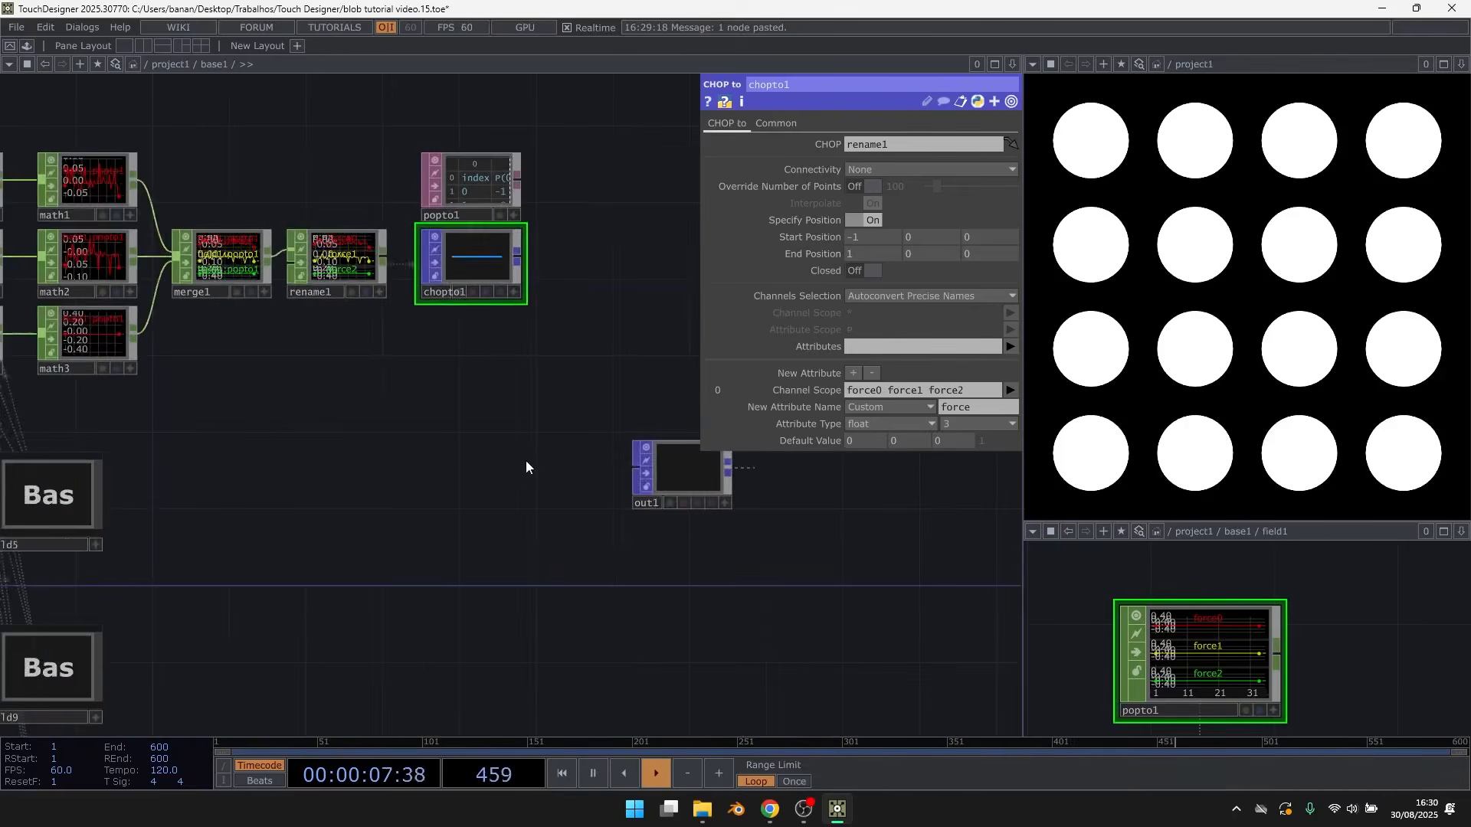
{"action": "key", "text": "Tab"}
{"action": "type", "text": "math"}
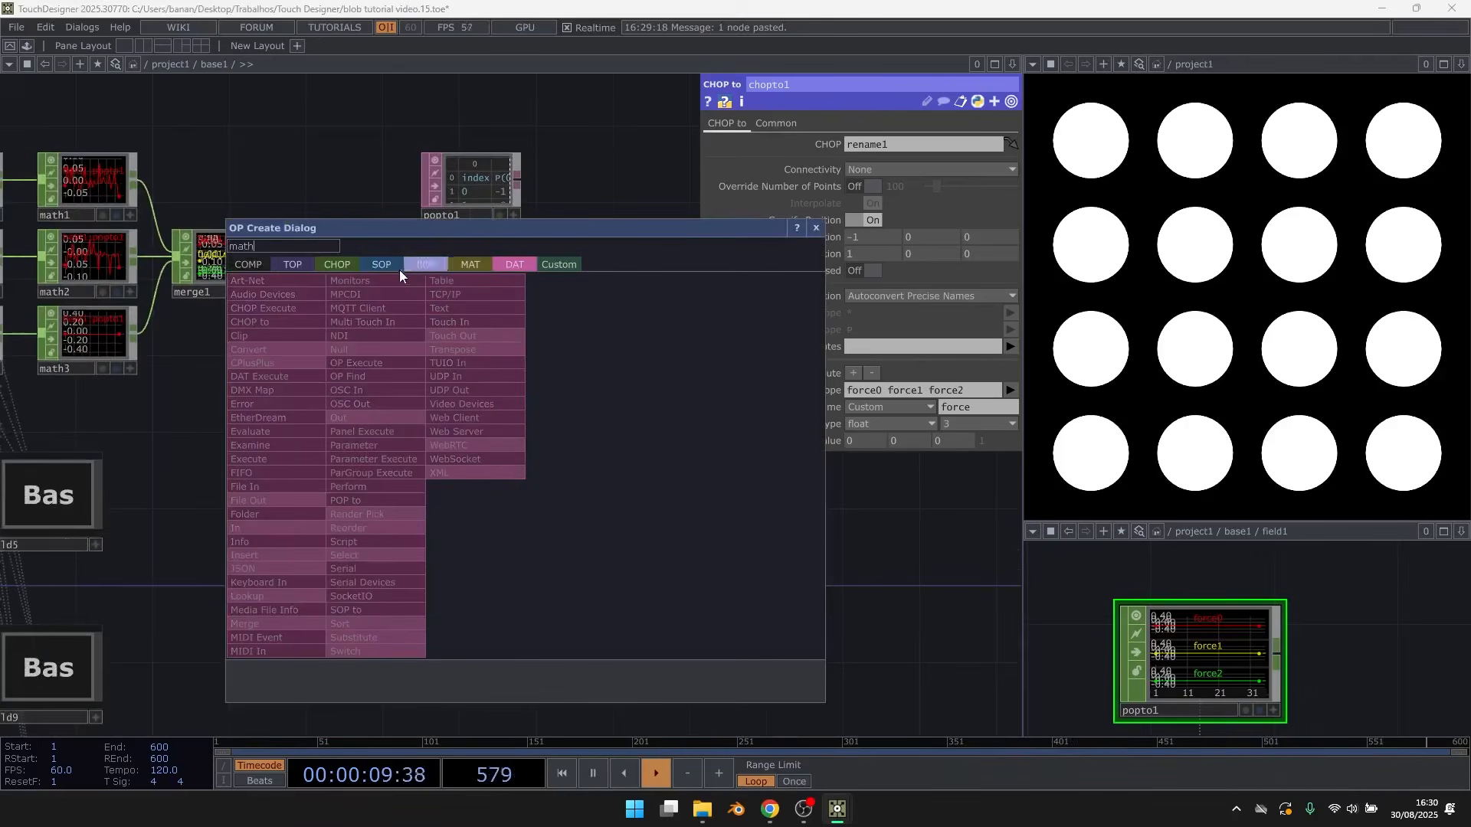
{"action": "left_click", "coordinate": [425, 265]}
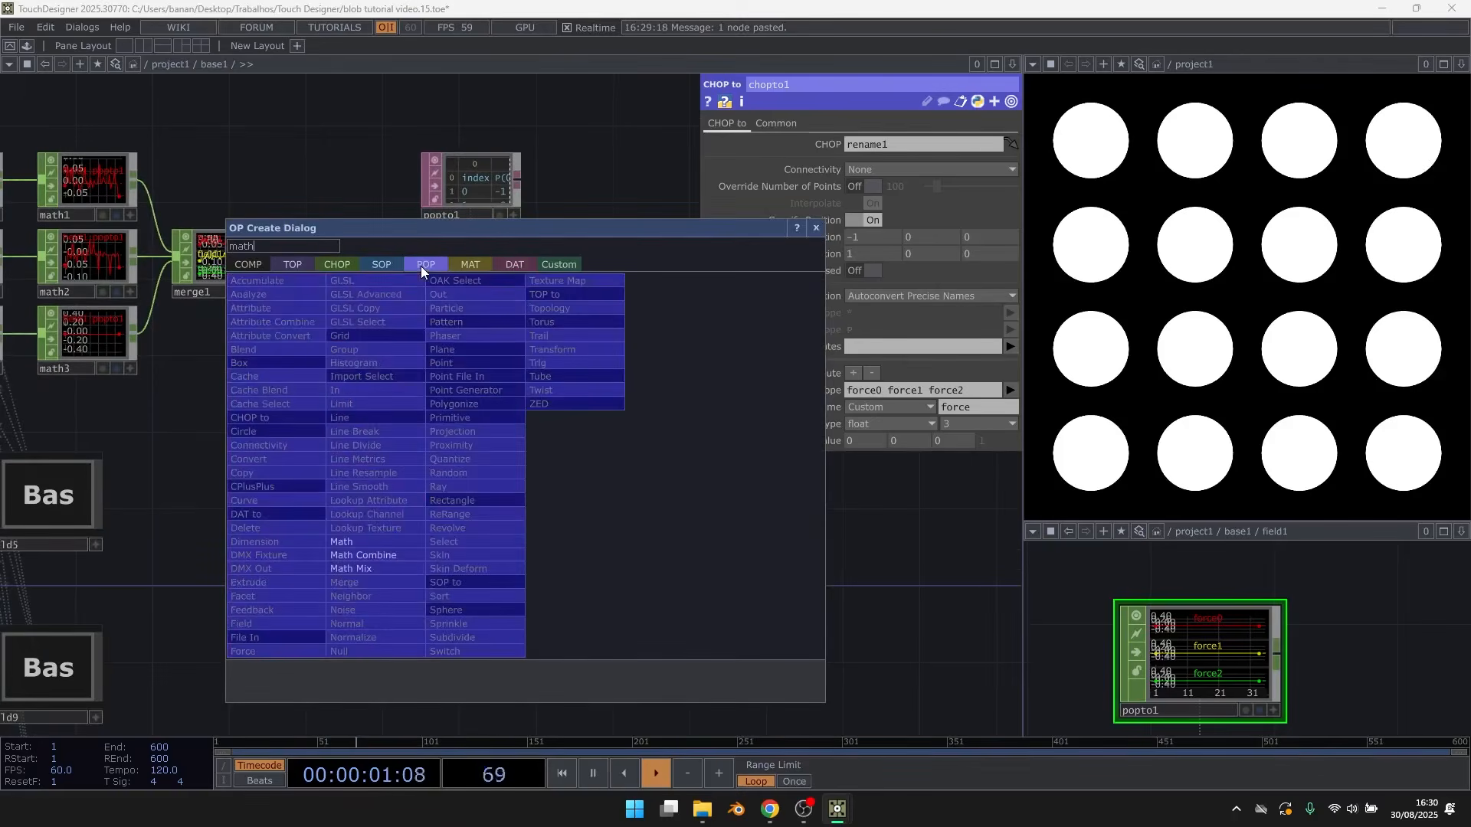
{"action": "left_click", "coordinate": [383, 544]}
{"action": "left_click", "coordinate": [572, 472]}
{"action": "scroll", "coordinate": [693, 512], "scroll_direction": "up", "scroll_amount": 3}
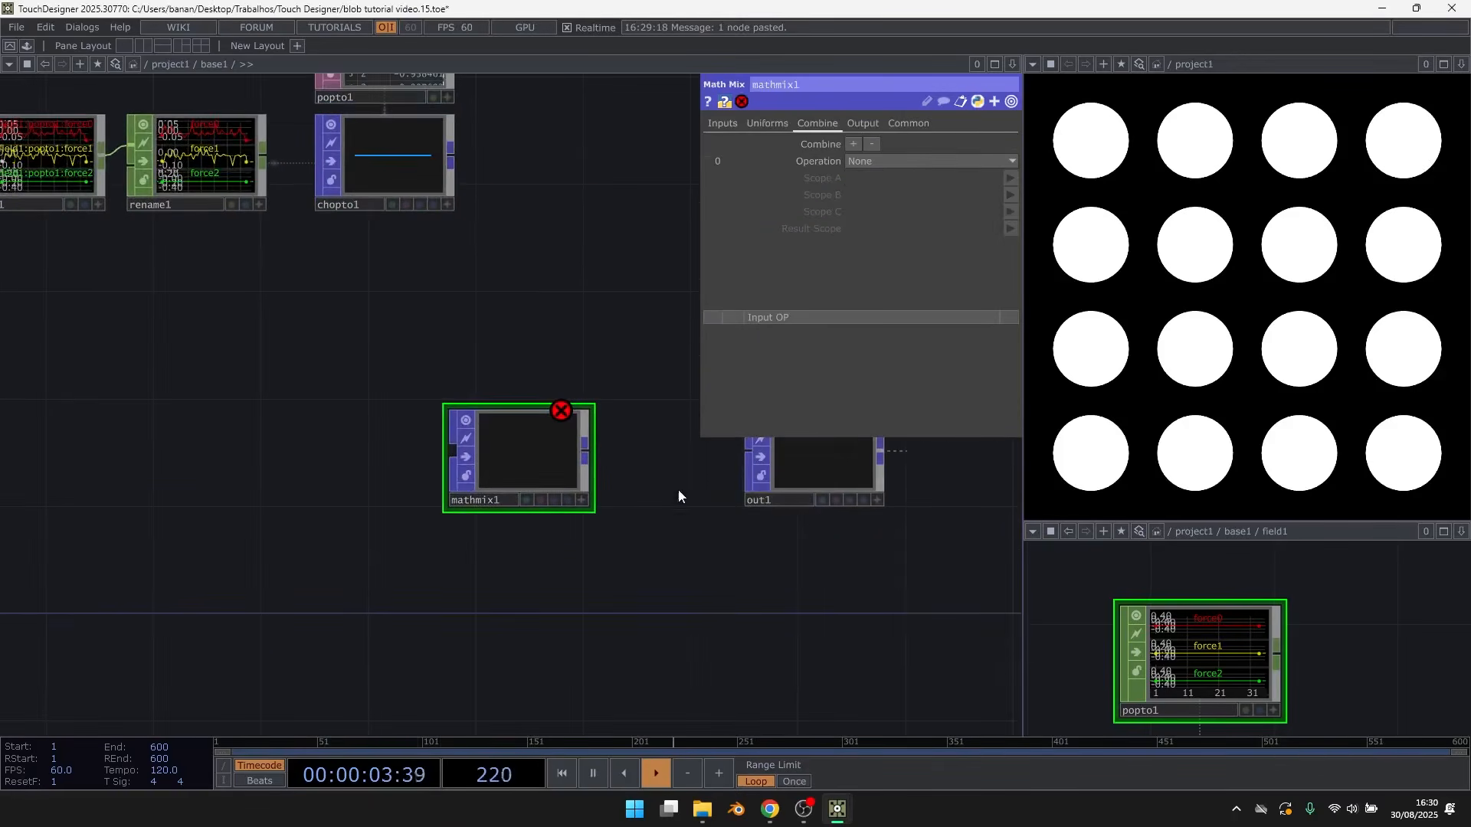
{"action": "left_click_drag", "start_coordinate": [548, 461], "coordinate": [654, 461]}
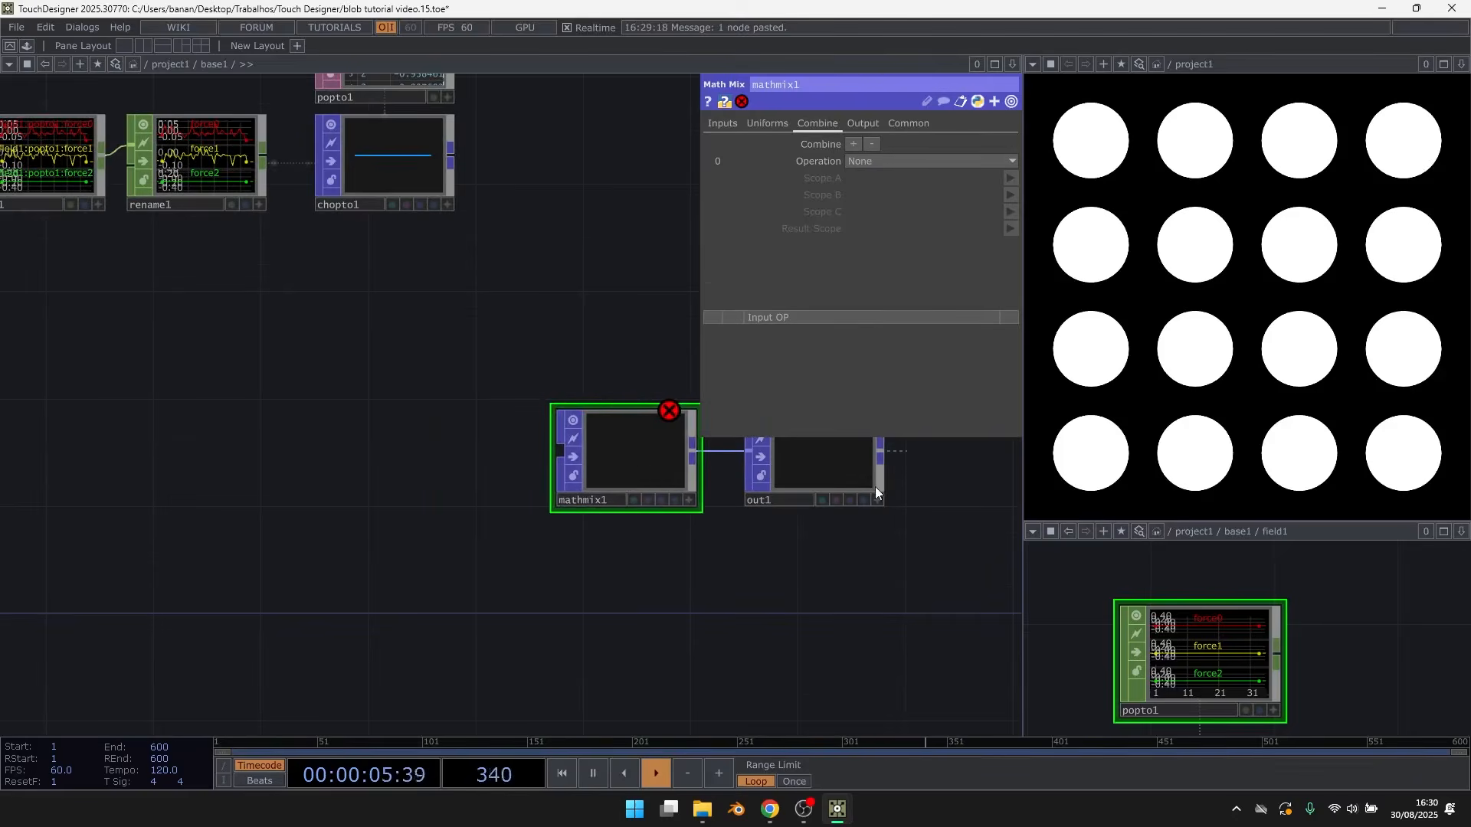
Wire in1 and chopto1 into the Math Mix POP as its first and second inputs
{"action": "scroll", "coordinate": [875, 485], "scroll_direction": "down", "scroll_amount": 5}
{"action": "left_click_drag", "start_coordinate": [148, 519], "coordinate": [742, 477]}
{"action": "scroll", "coordinate": [743, 476], "scroll_direction": "up", "scroll_amount": 5}
{"action": "left_click_drag", "start_coordinate": [329, 181], "coordinate": [431, 481]}
{"action": "scroll", "coordinate": [382, 467], "scroll_direction": "up", "scroll_amount": 3}
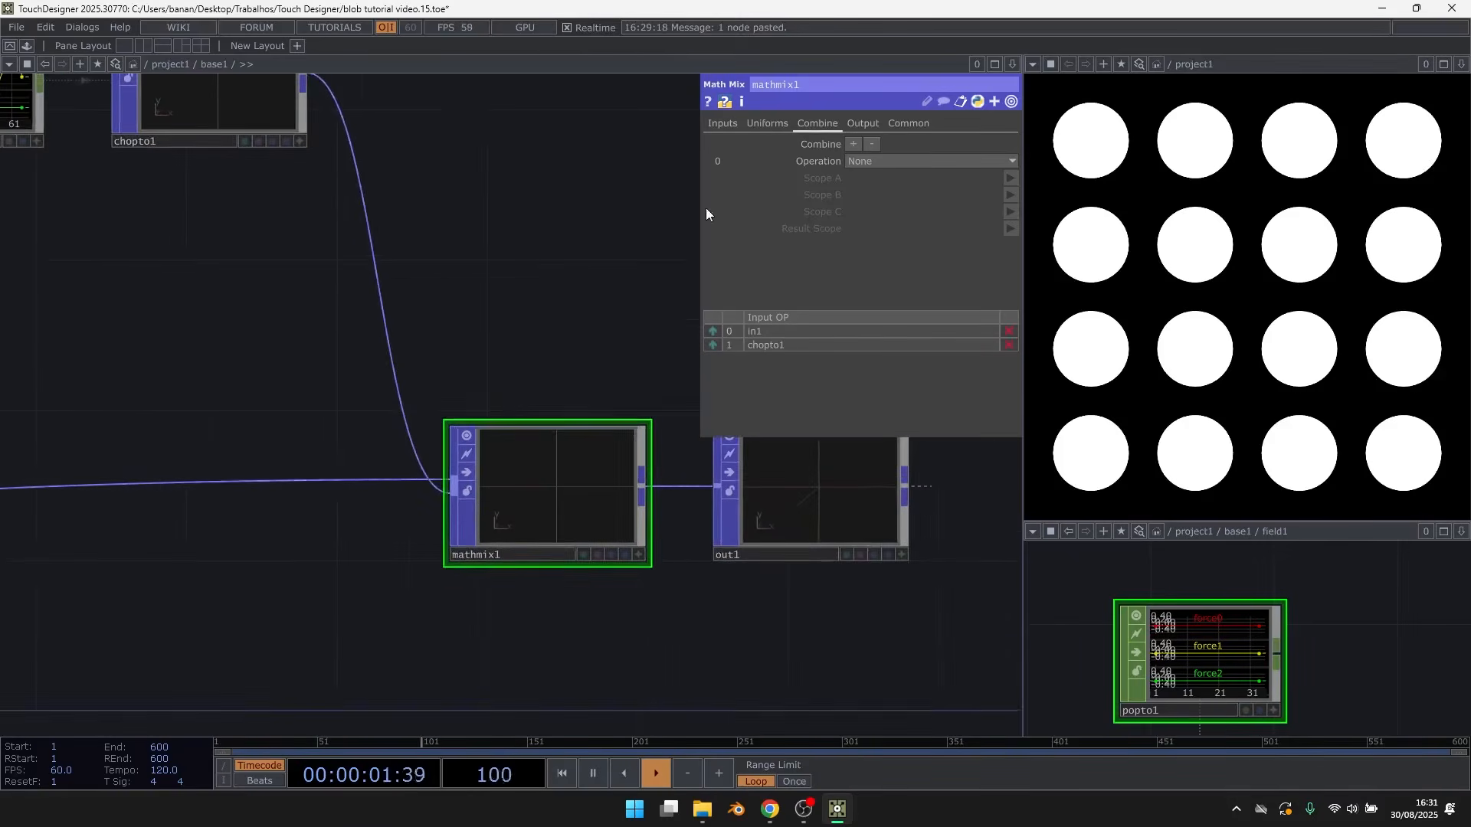
Check the Math Mix POP's input settings and delete that operator
{"action": "left_click_drag", "start_coordinate": [567, 267], "coordinate": [596, 305]}
{"action": "left_click", "coordinate": [721, 123]}
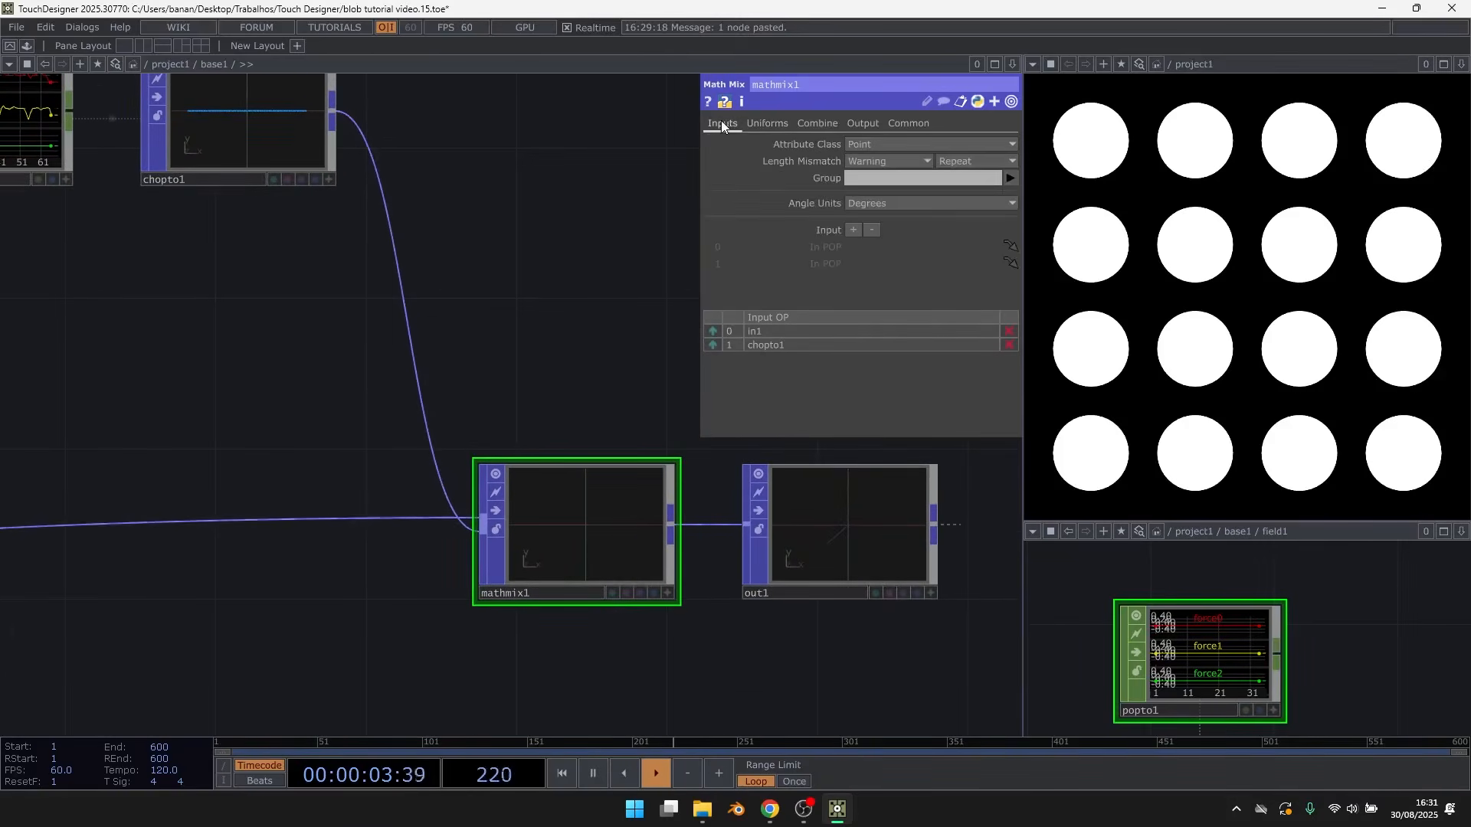
{"action": "left_click", "coordinate": [854, 230]}
{"action": "left_click", "coordinate": [871, 230]}
{"action": "scroll", "coordinate": [617, 286], "scroll_direction": "down", "scroll_amount": 2}
{"action": "key", "text": "Delete"}
Insert a Math Combine POP between in1 and out1, with chopto1 wired as its second input
{"action": "right_click", "coordinate": [581, 447]}
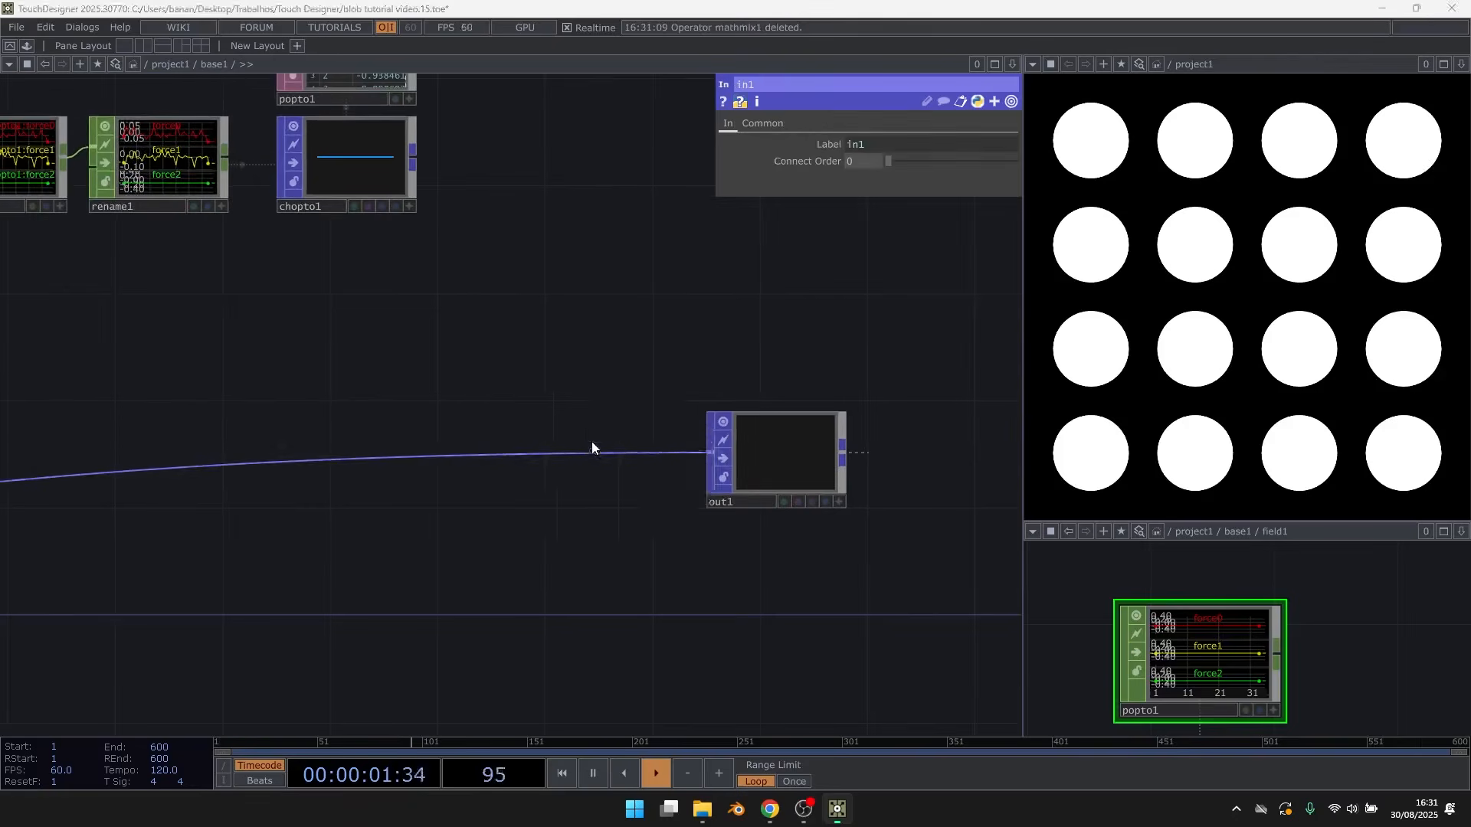
{"action": "left_click", "coordinate": [592, 444]}
{"action": "left_click", "coordinate": [476, 541]}
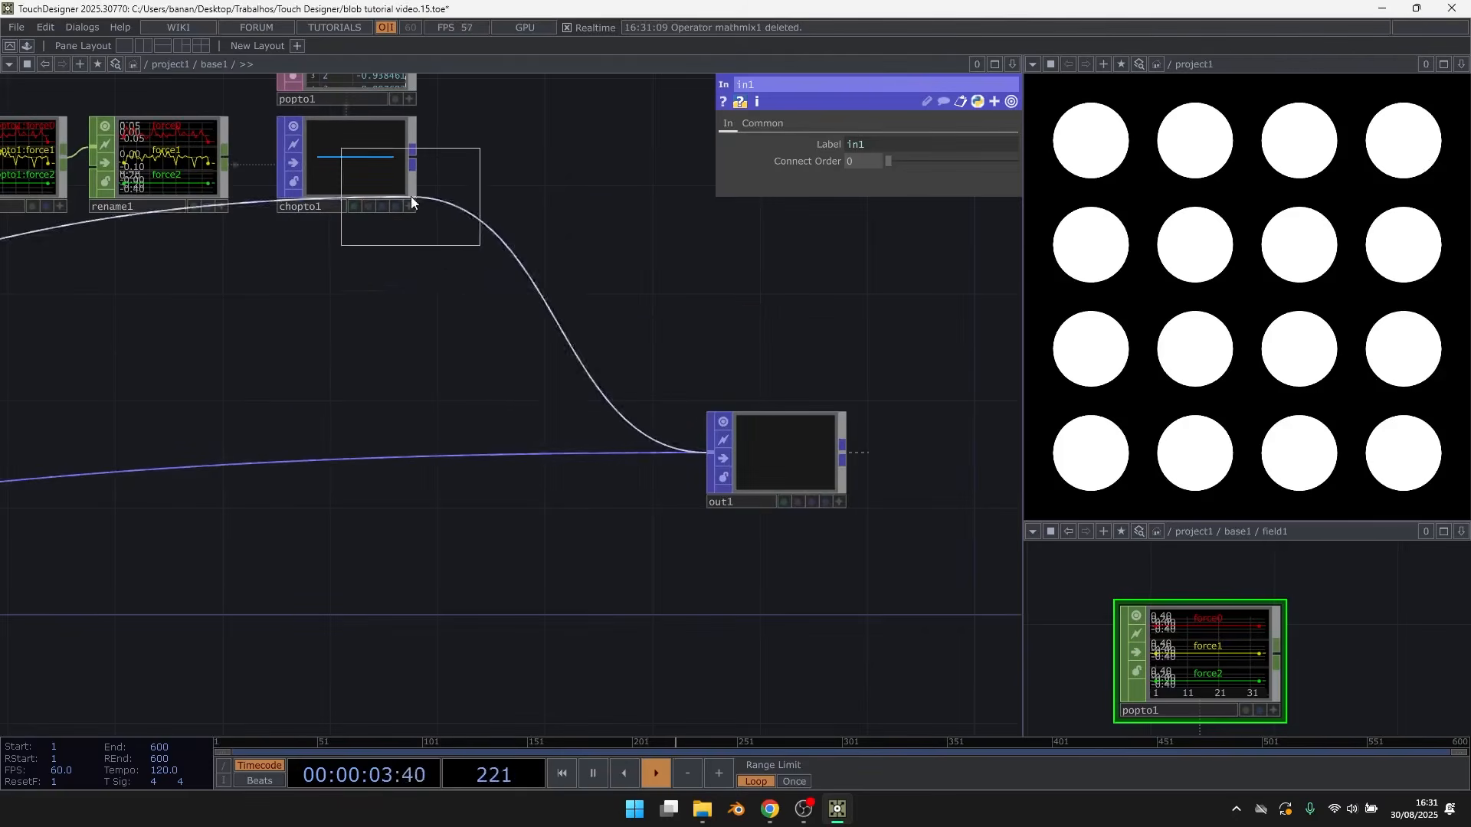
{"action": "left_click", "coordinate": [600, 467]}
{"action": "left_click", "coordinate": [506, 469]}
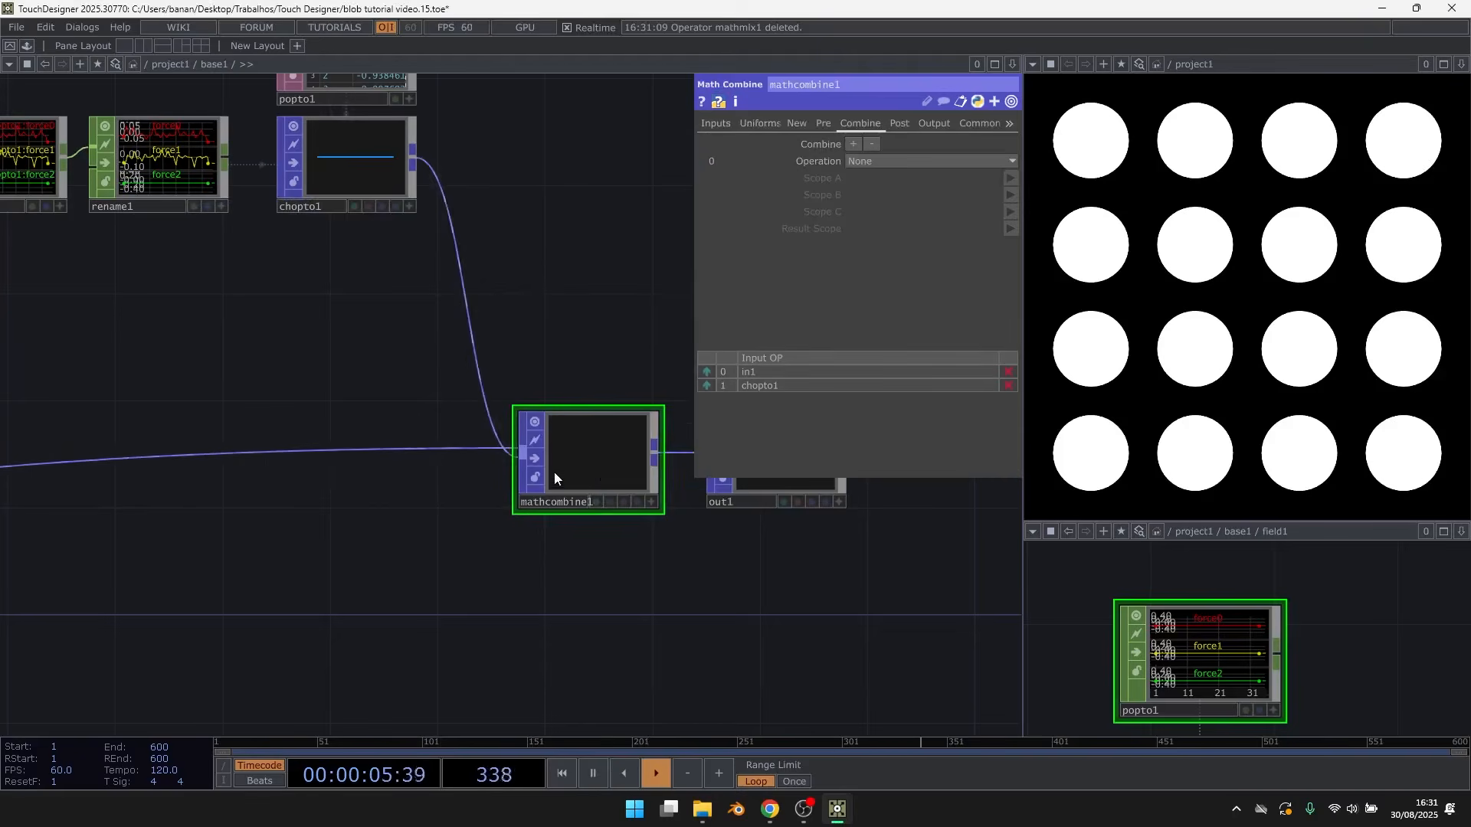
Set mathcombine1's first input to bring in attribute P, with Rename to set to P
{"action": "scroll", "coordinate": [613, 353], "scroll_direction": "up", "scroll_amount": 3}
{"action": "left_click", "coordinate": [722, 126]}
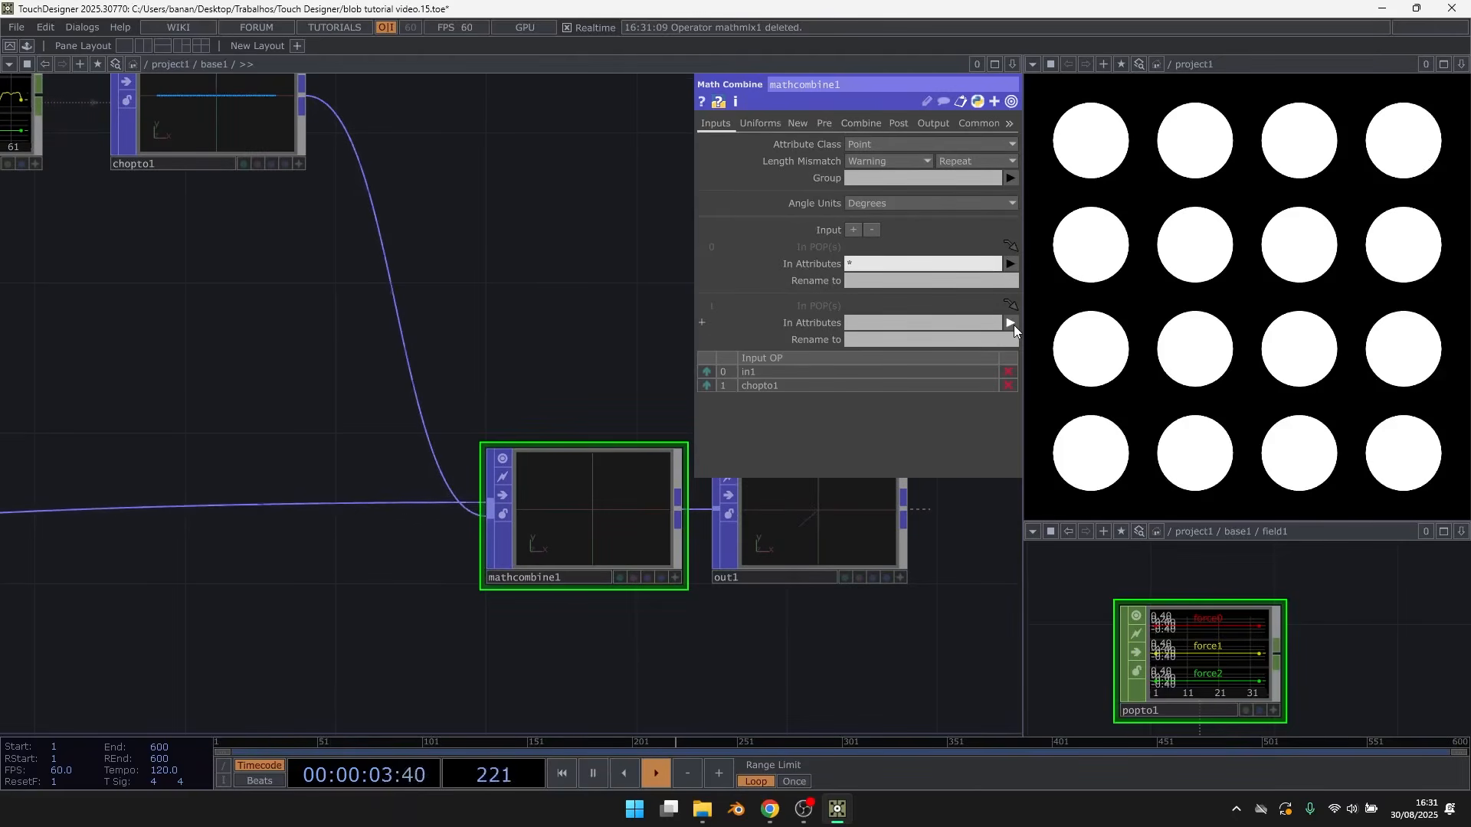
{"action": "left_click", "coordinate": [1012, 264]}
{"action": "left_click", "coordinate": [1004, 283]}
{"action": "left_click", "coordinate": [875, 283]}
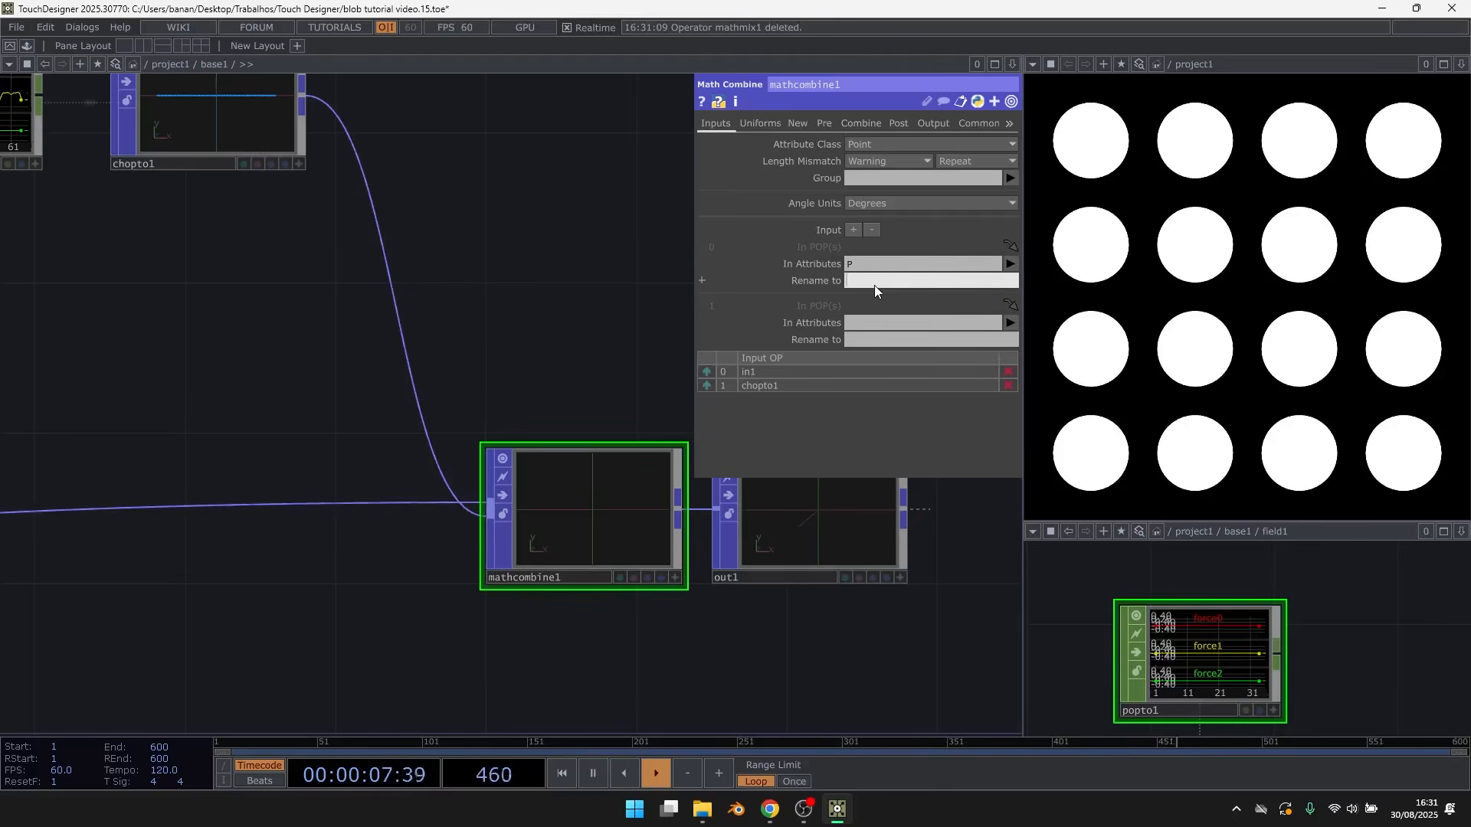
{"action": "type", "text": "P"}
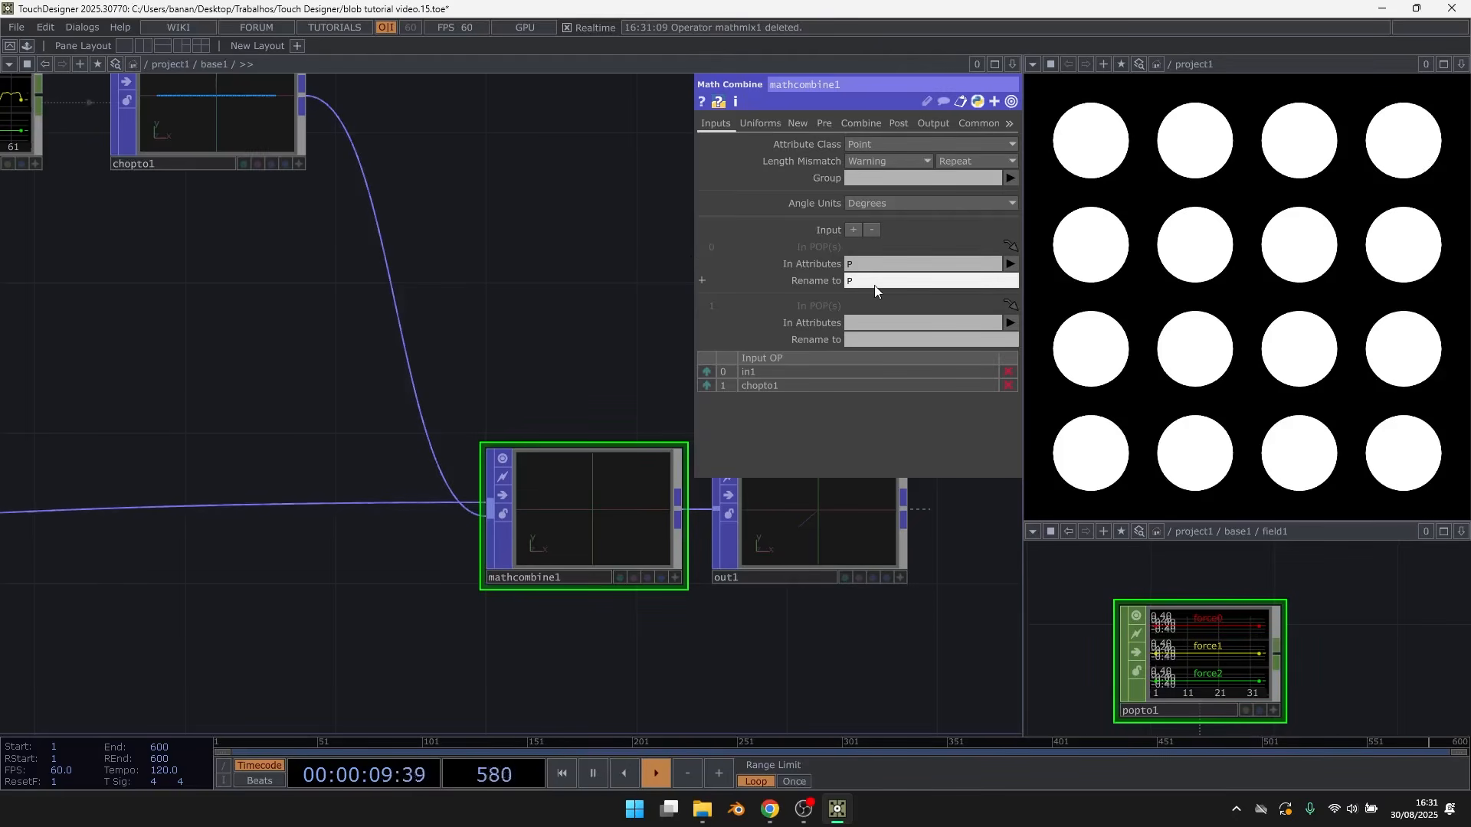
Set mathcombine1's second input to bring in attribute force, with Rename to set to force
{"action": "left_click", "coordinate": [1011, 323]}
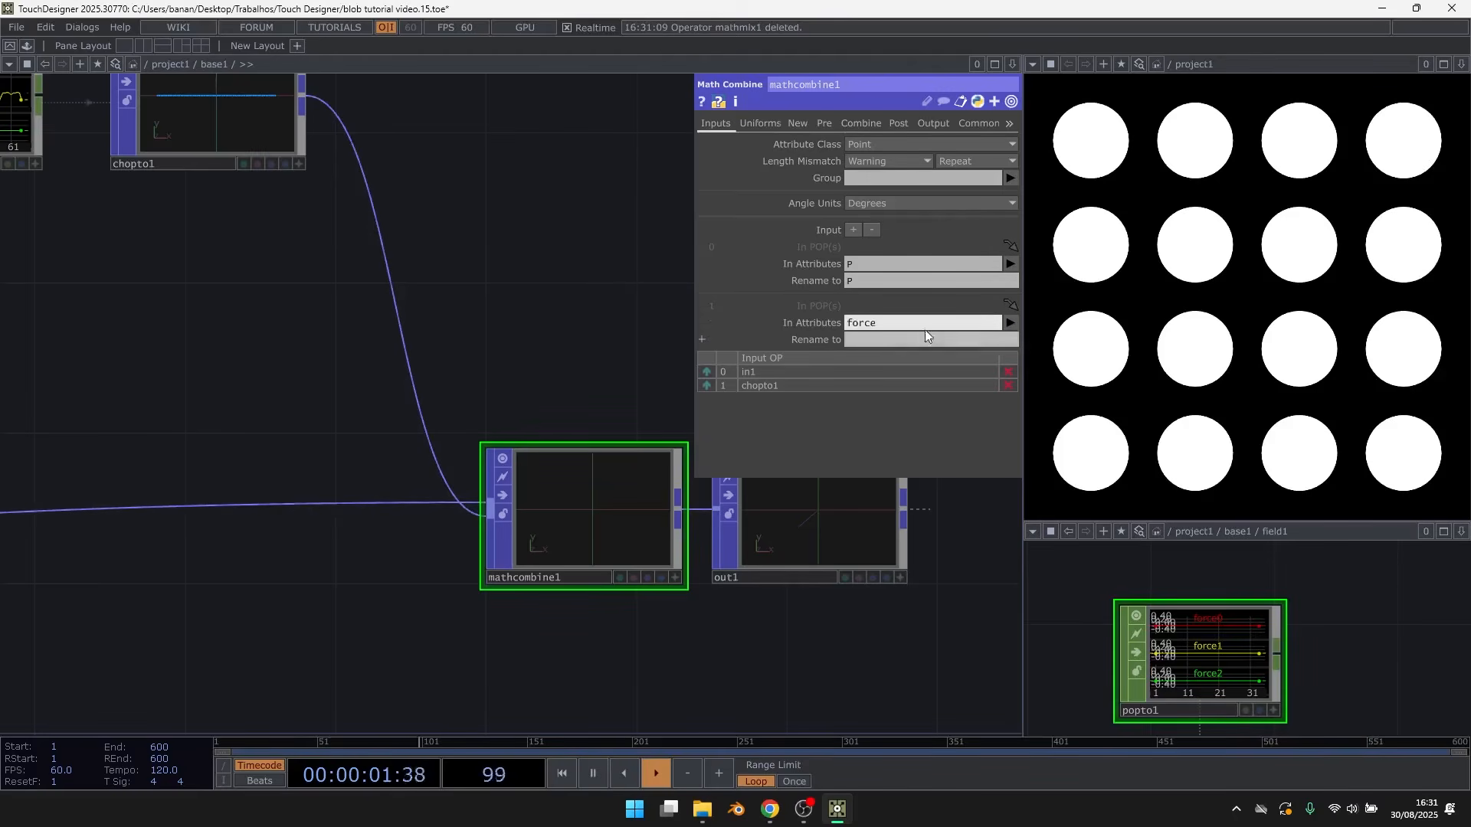
{"action": "key", "text": "ctrl+c"}
{"action": "left_click", "coordinate": [870, 338]}
{"action": "key", "text": "ctrl+v"}
{"action": "left_click", "coordinate": [627, 286]}
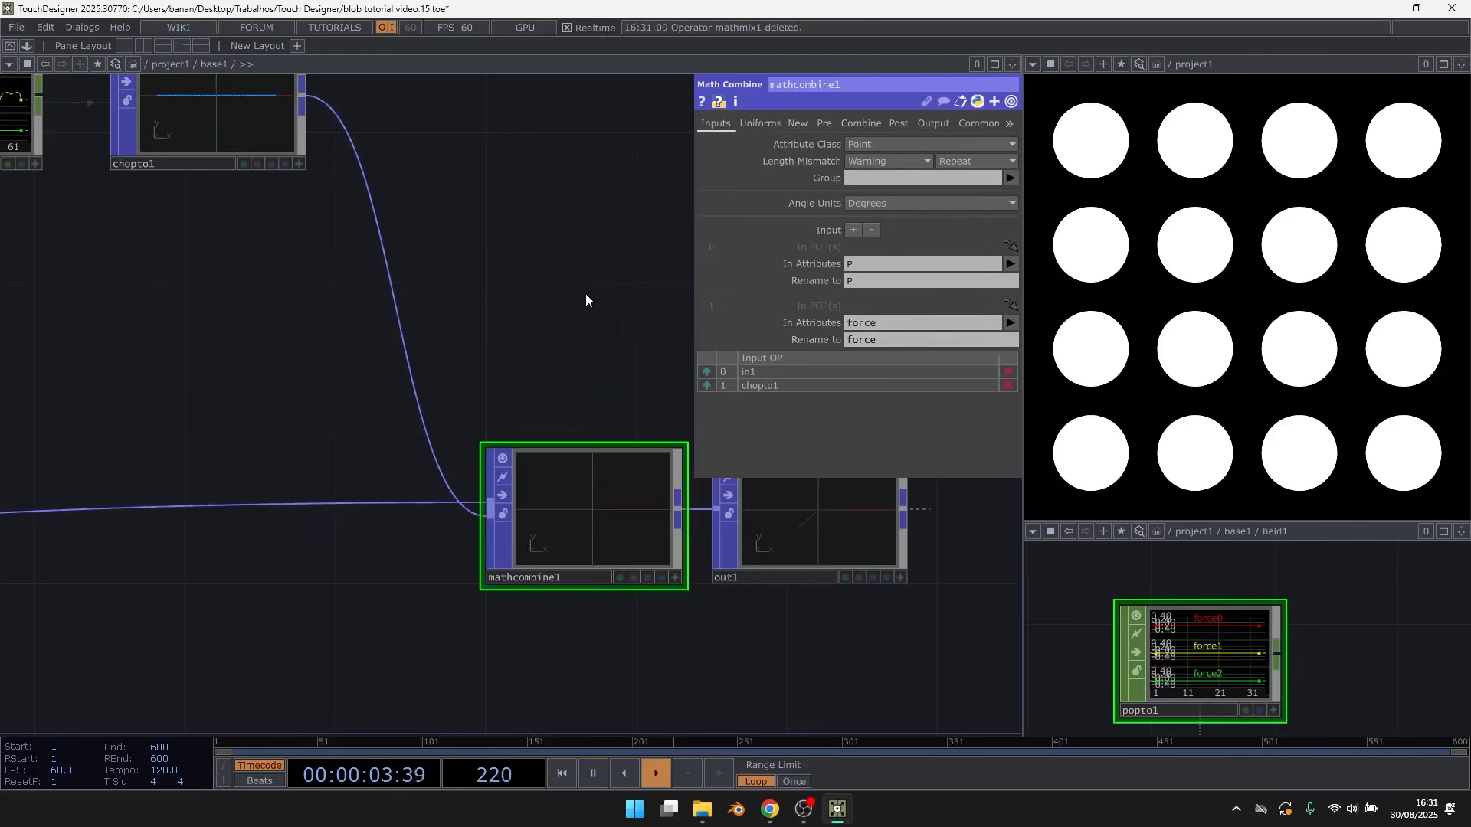
Set mathcombine1's combine operation to A + B, with P as Scope A and force as Scope B
{"action": "left_click_drag", "start_coordinate": [585, 293], "coordinate": [444, 283]}
{"action": "left_click", "coordinate": [871, 123]}
{"action": "left_click", "coordinate": [888, 161]}
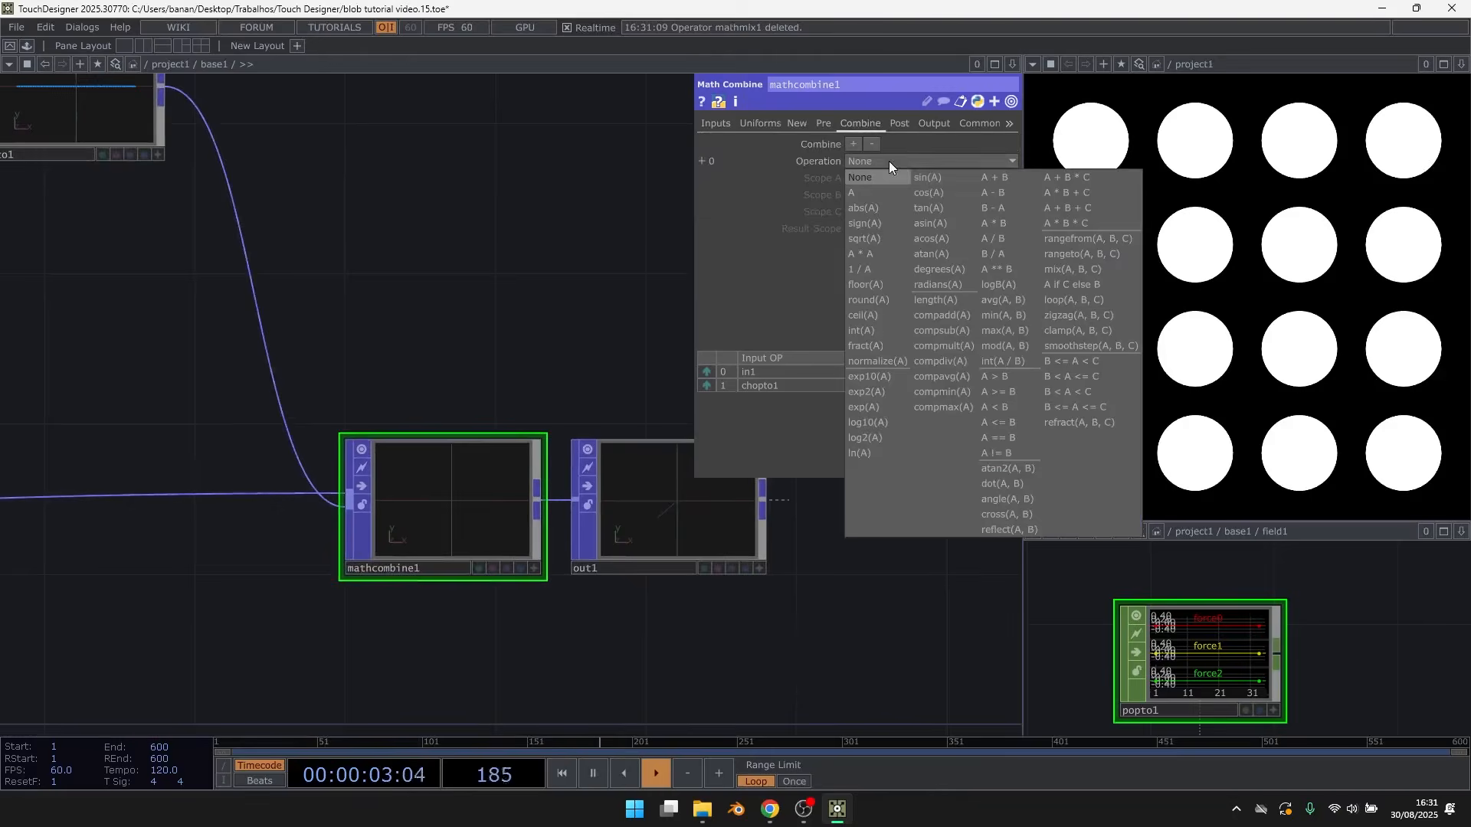
{"action": "left_click", "coordinate": [993, 179]}
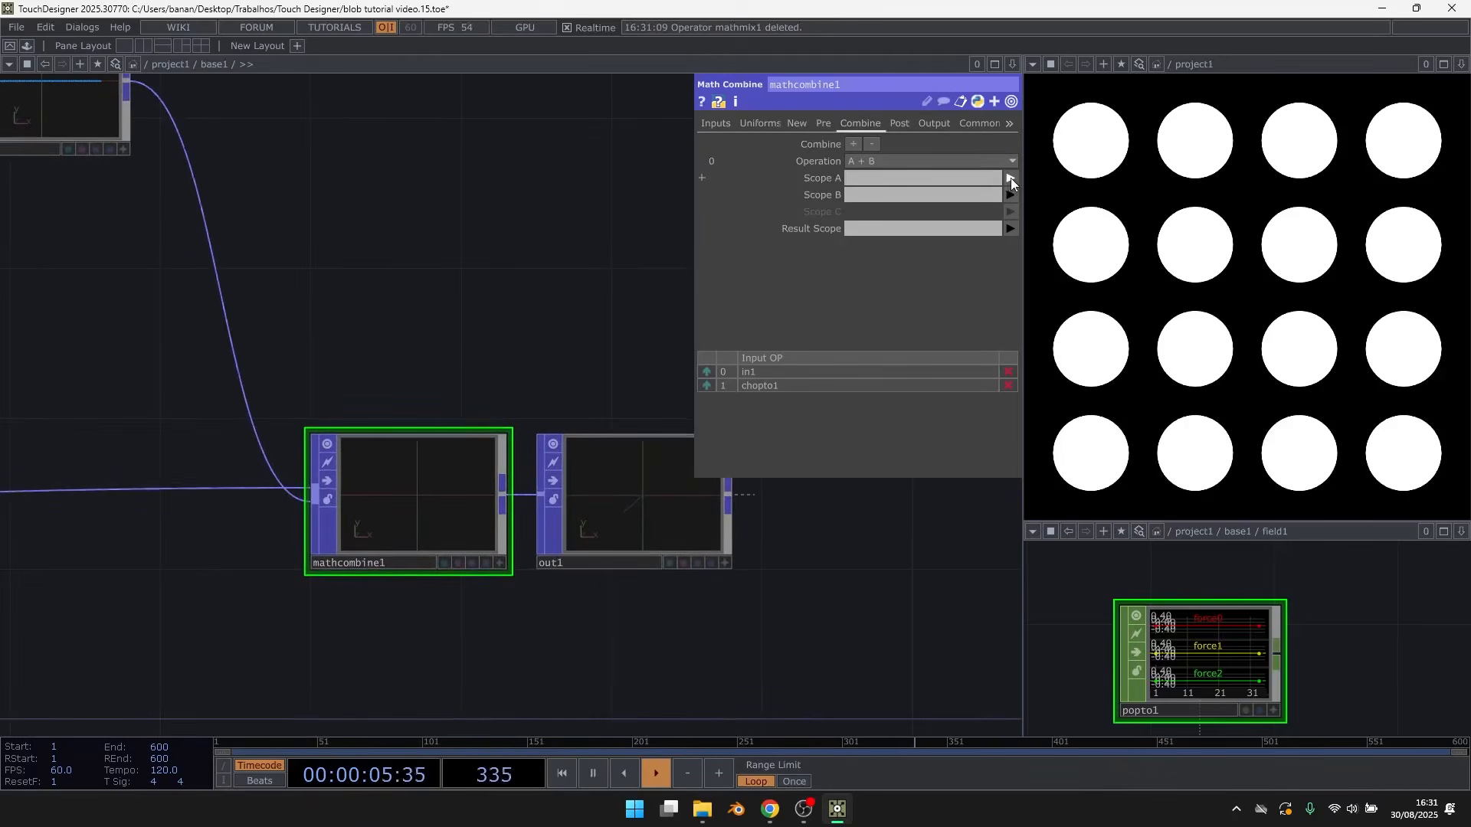
{"action": "left_click", "coordinate": [1010, 180]}
{"action": "left_click", "coordinate": [1023, 196]}
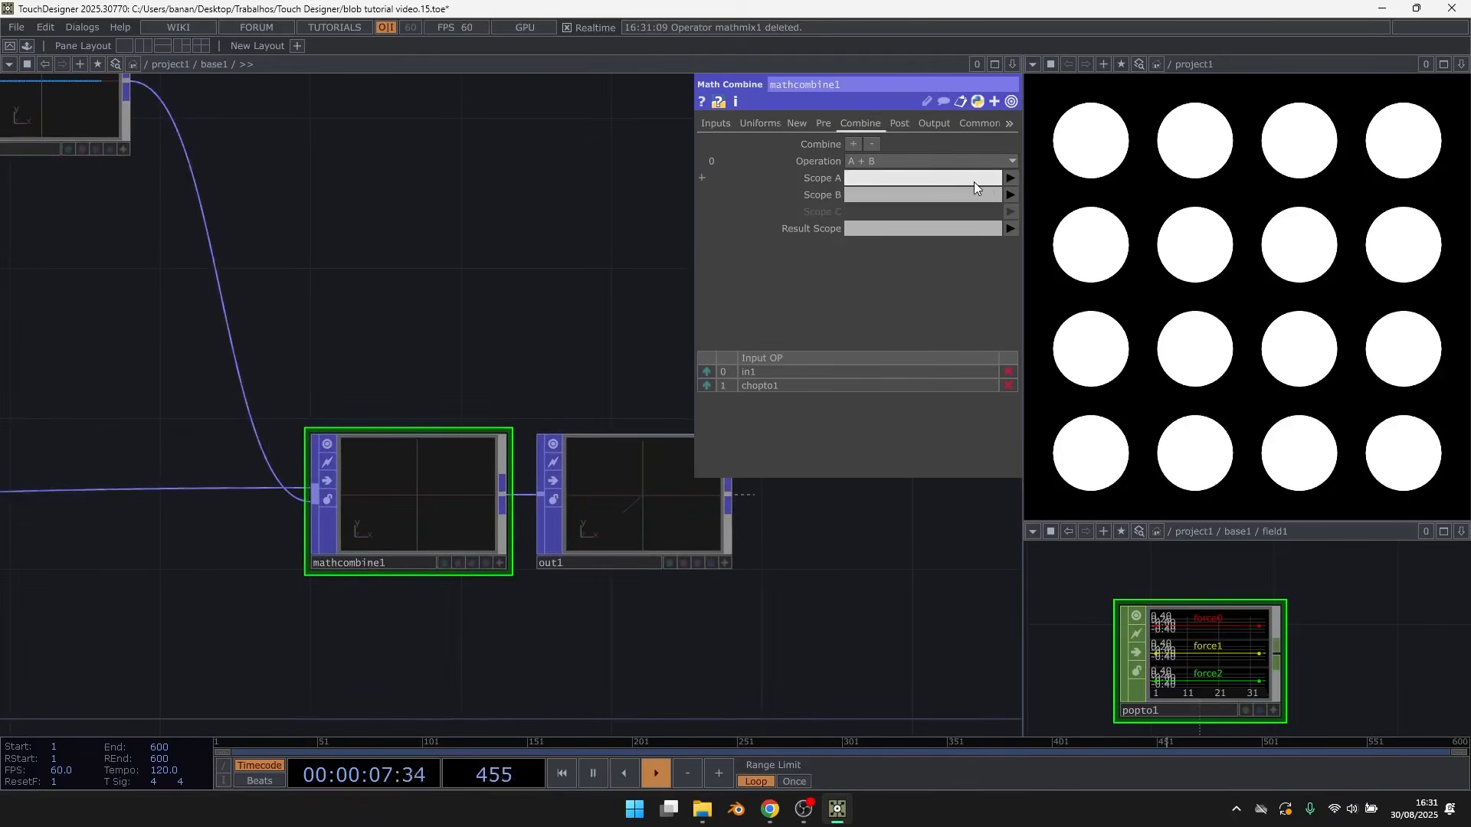
{"action": "type", "text": "P"}
{"action": "left_click", "coordinate": [888, 188]}
{"action": "type", "text": "force"}
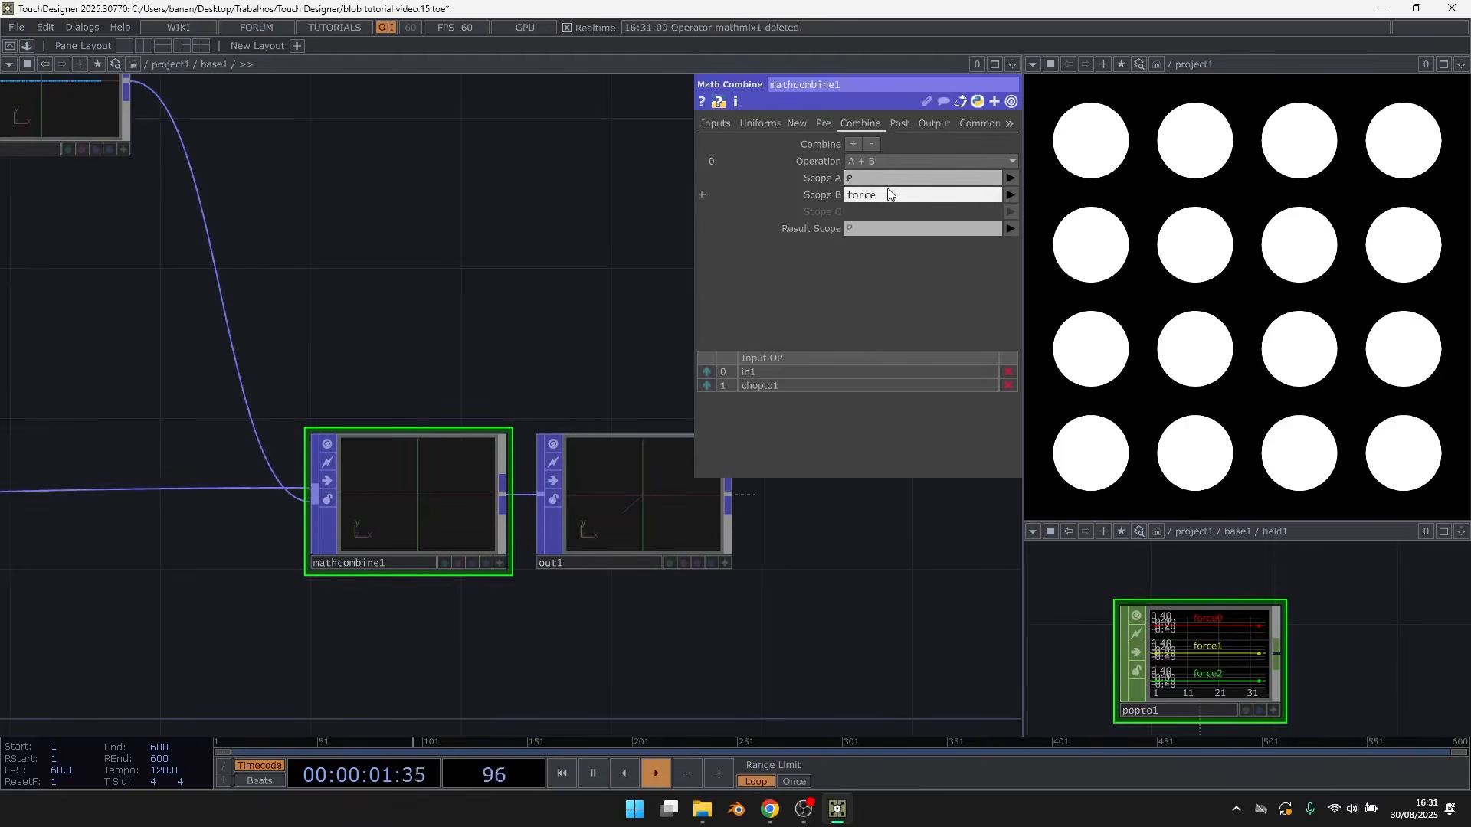
{"action": "key", "text": "Return"}
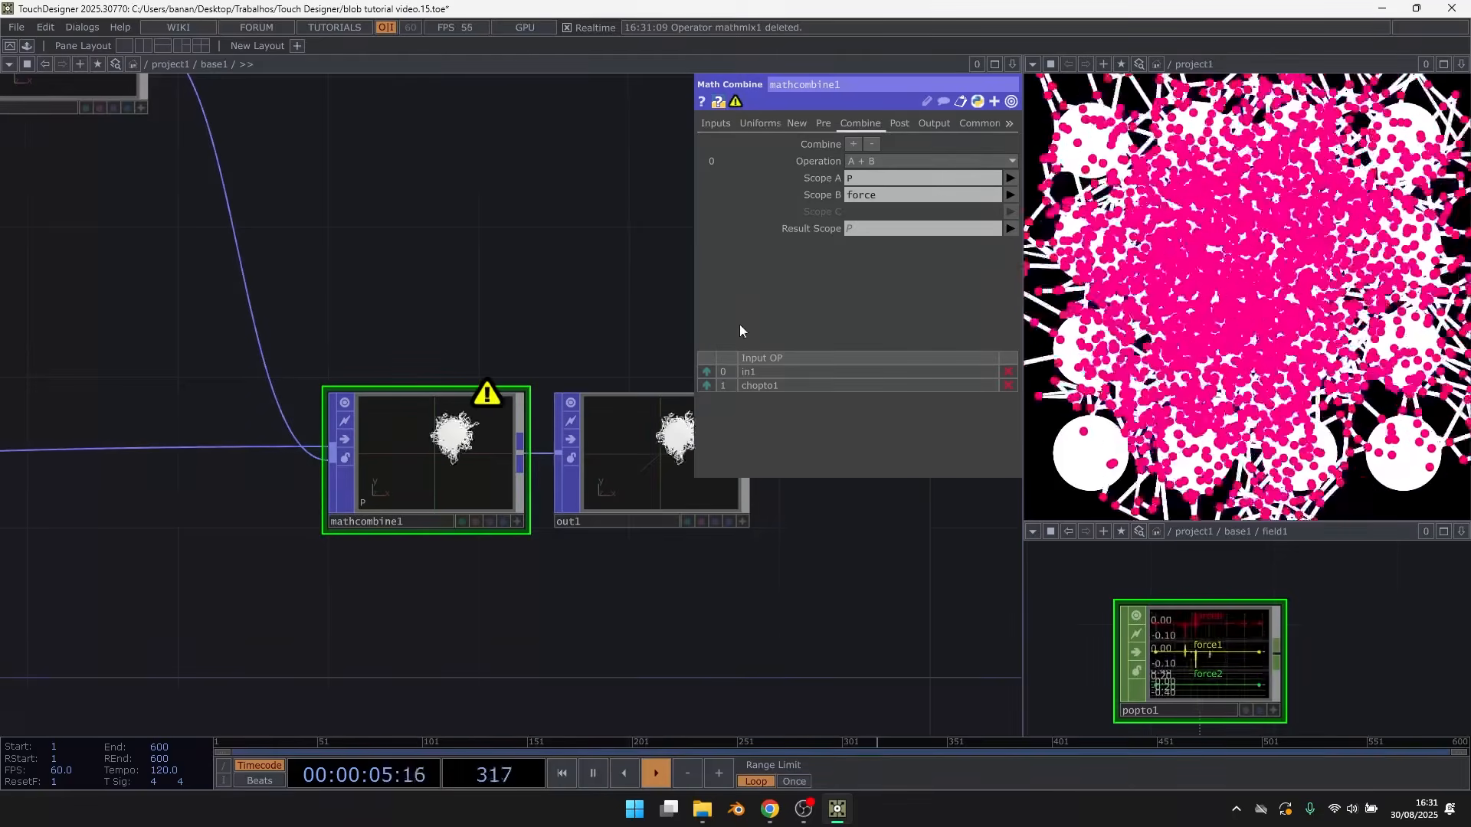
{"action": "left_click_drag", "start_coordinate": [501, 295], "coordinate": [541, 310]}
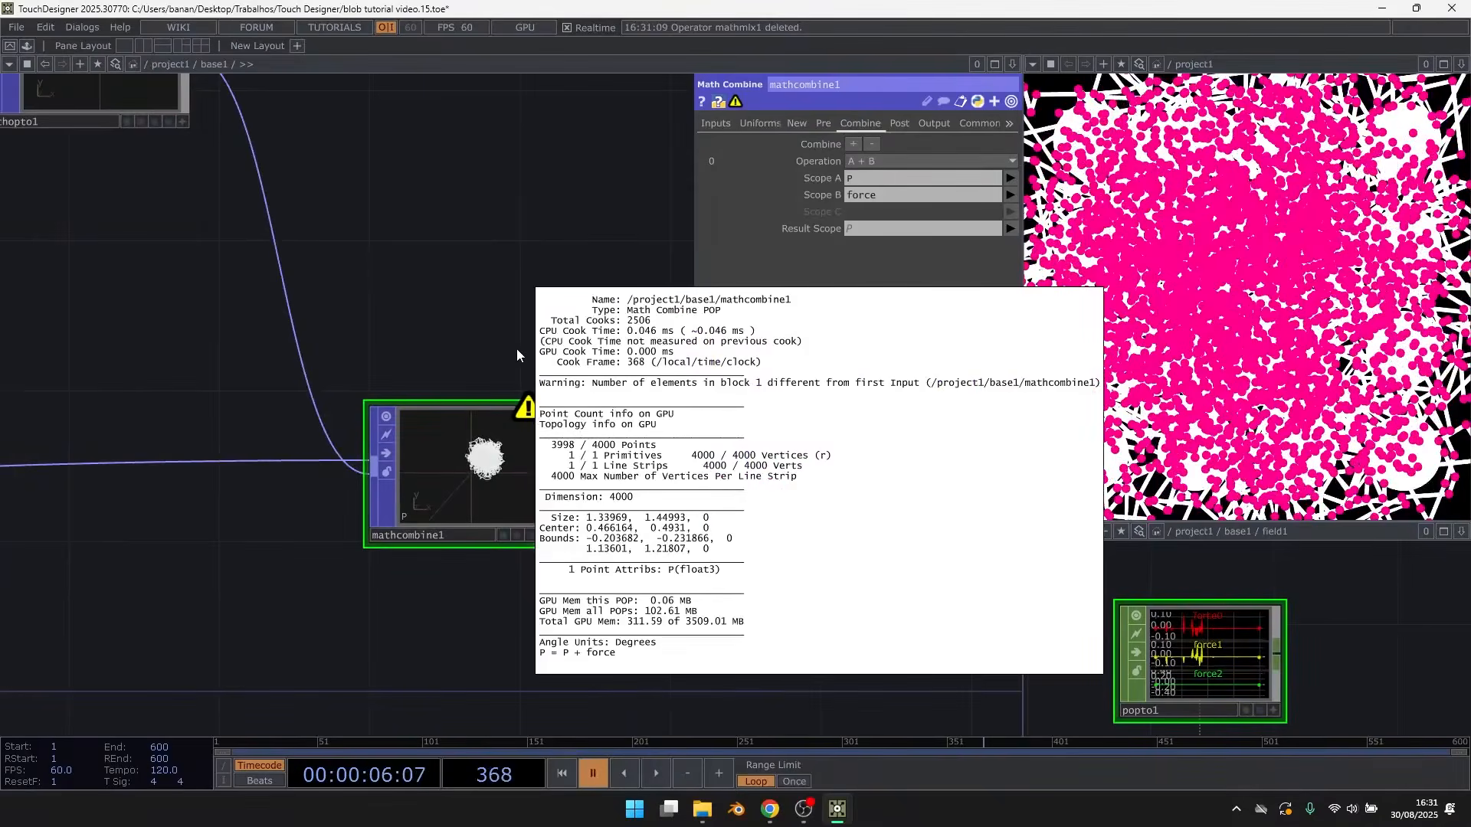
{"action": "key", "text": "space"}
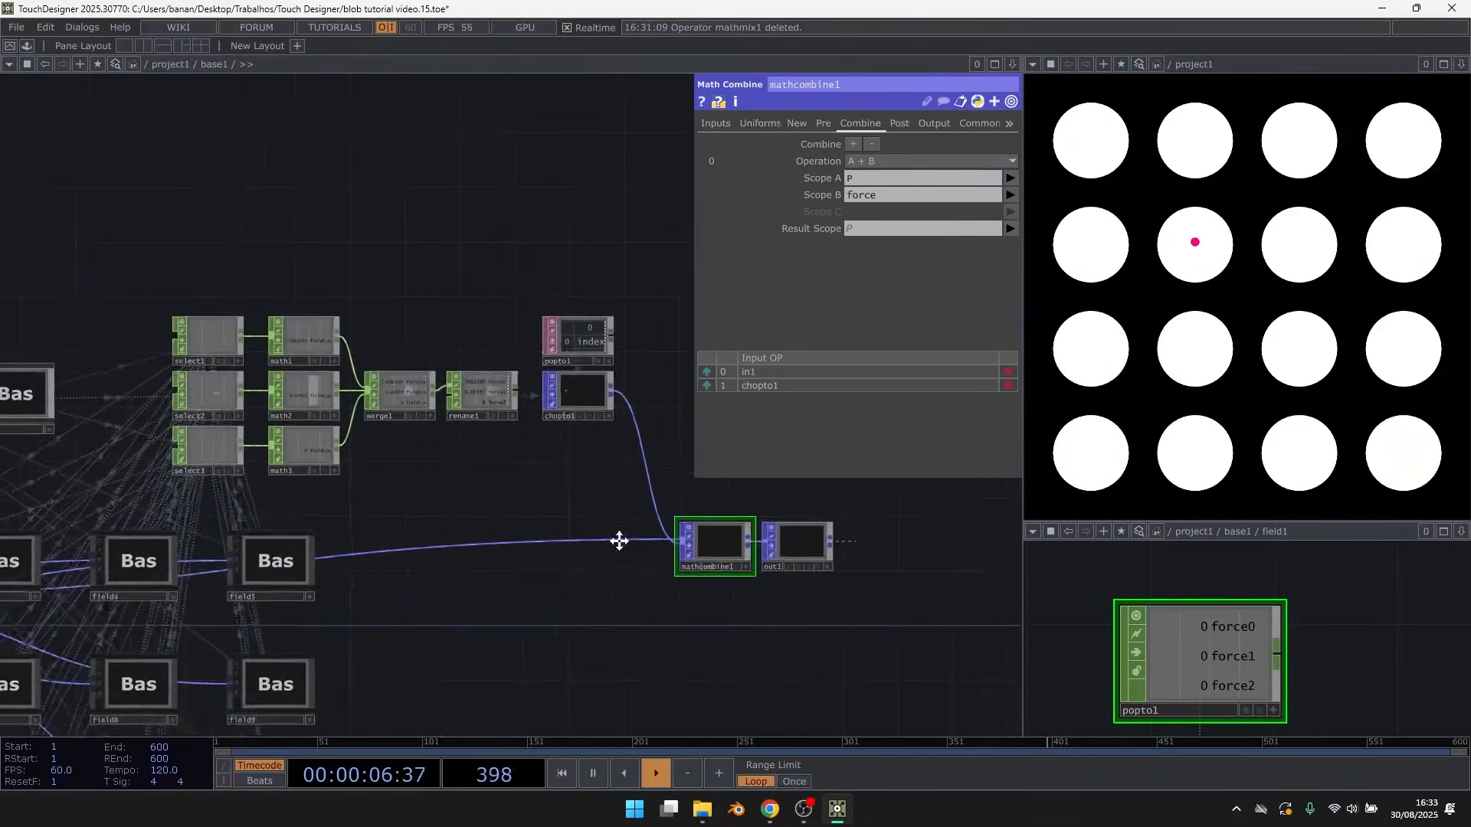
Inside field1, set the first combine operation of mathmix1 to A - B
{"action": "scroll", "coordinate": [554, 532], "scroll_direction": "up", "scroll_amount": 3}
{"action": "left_click", "coordinate": [347, 439]}
{"action": "scroll", "coordinate": [346, 434], "scroll_direction": "up", "scroll_amount": 2}
{"action": "scroll", "coordinate": [503, 387], "scroll_direction": "down", "scroll_amount": 3}
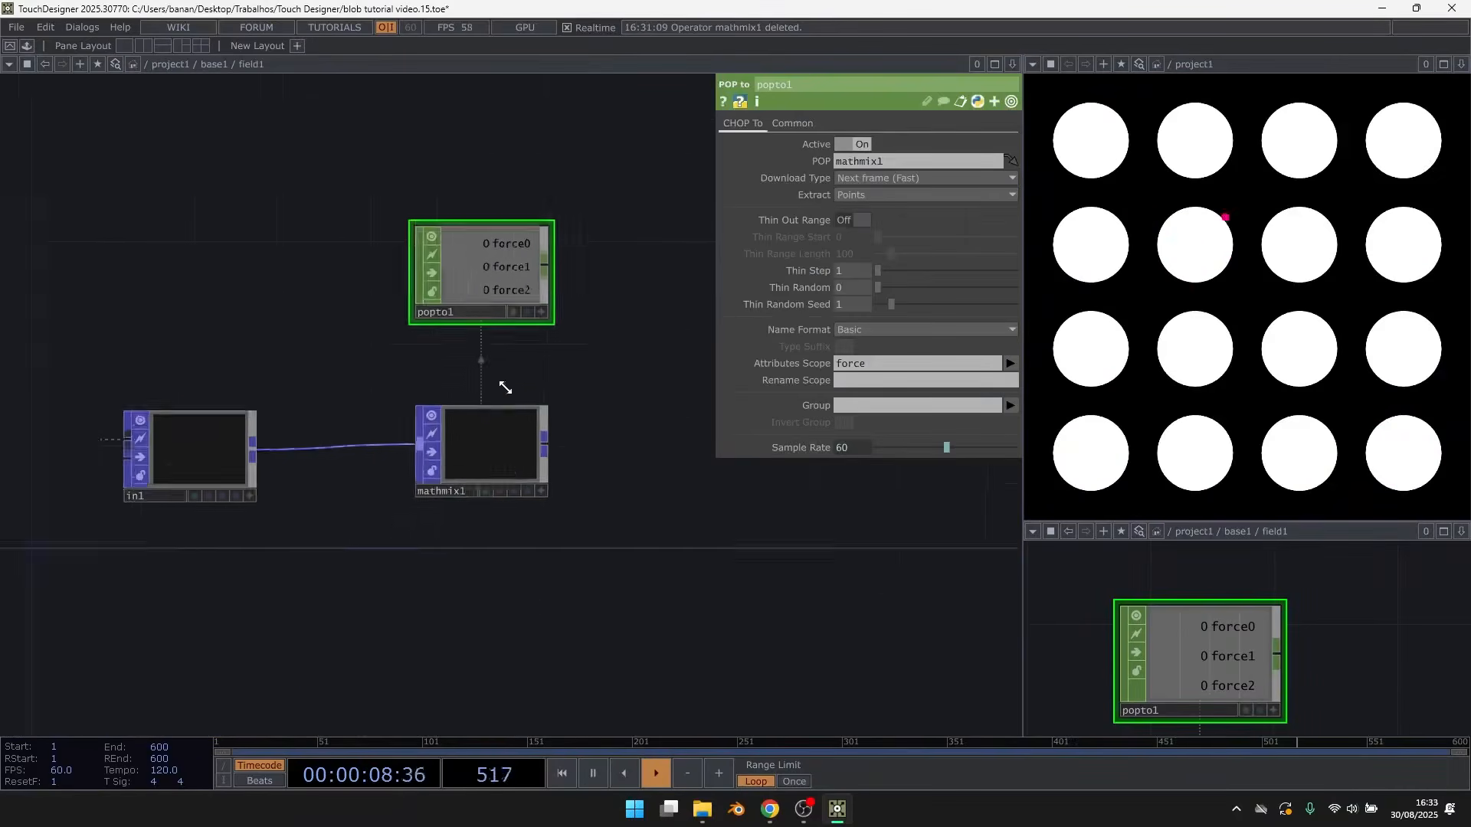
{"action": "left_click", "coordinate": [491, 410]}
{"action": "scroll", "coordinate": [528, 383], "scroll_direction": "up", "scroll_amount": 3}
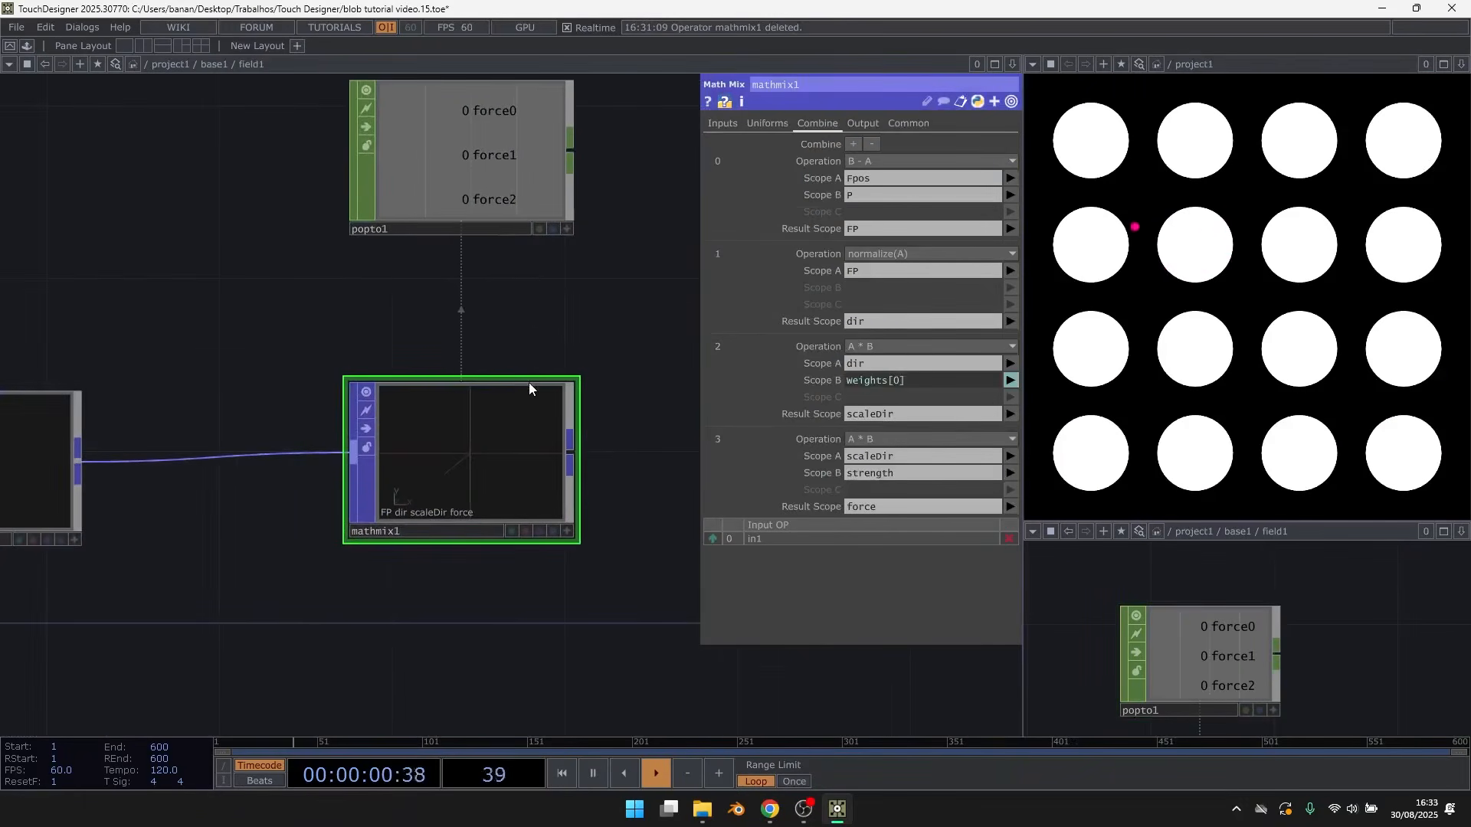
{"action": "left_click", "coordinate": [919, 161]}
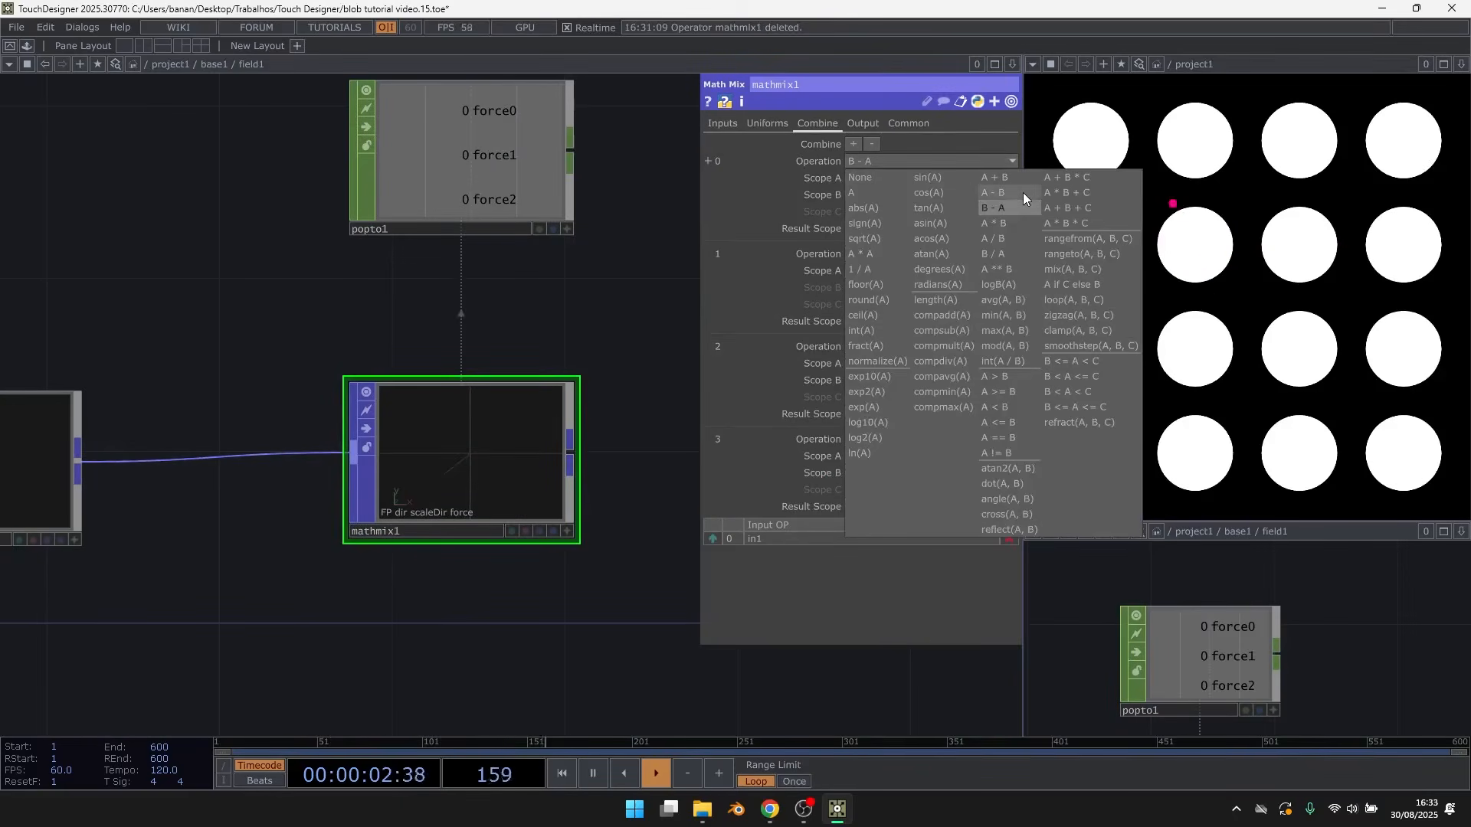
{"action": "left_click_drag", "start_coordinate": [583, 293], "coordinate": [534, 319]}
{"action": "left_click", "coordinate": [890, 161]}
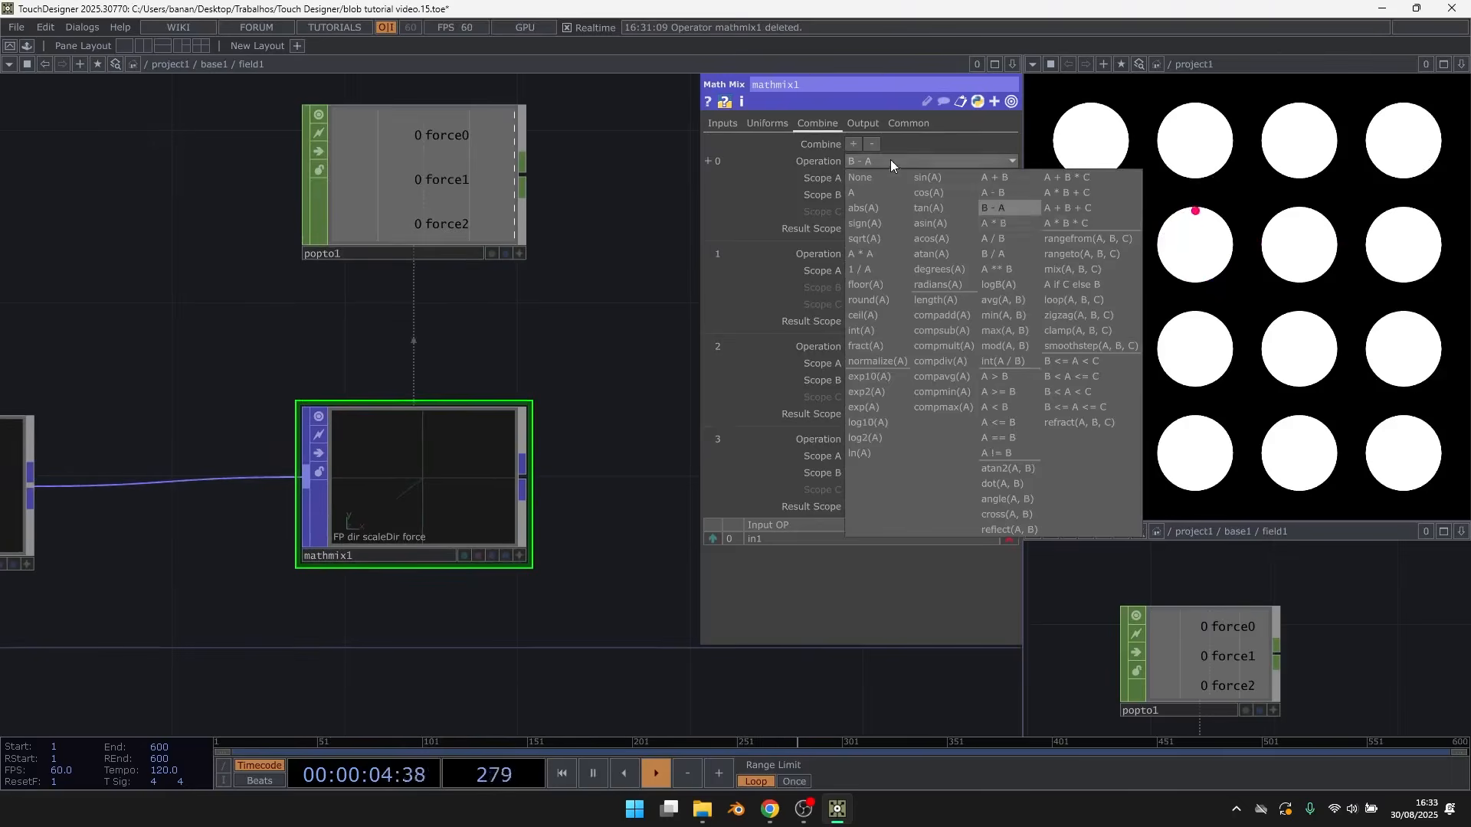
{"action": "left_click", "coordinate": [1014, 196]}
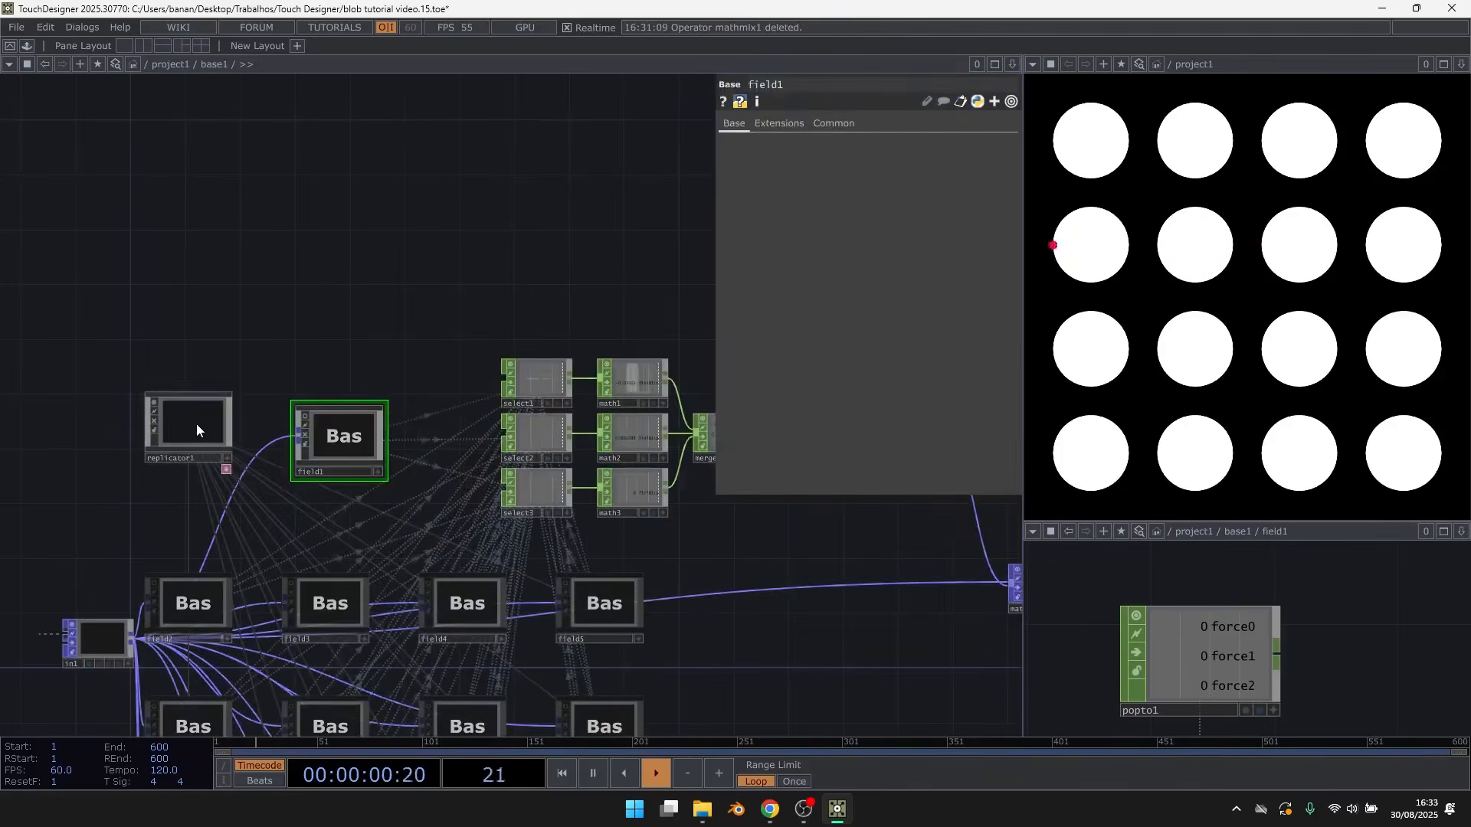
Select replicator1 in base1 and test the blob line's reaction by sweeping it across the circles in the output view
{"action": "left_click", "coordinate": [197, 424]}
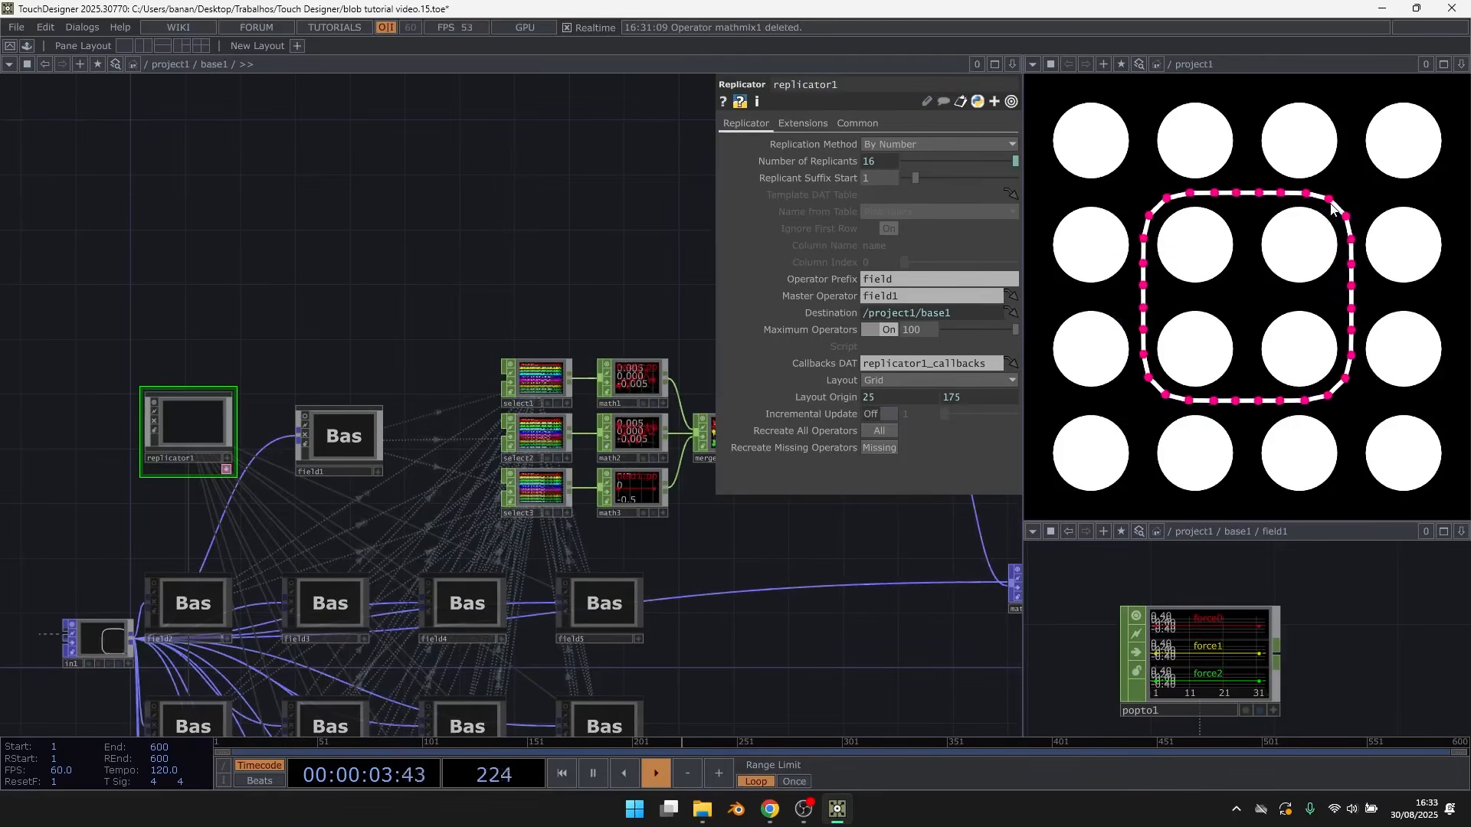
{"action": "left_click_drag", "start_coordinate": [537, 300], "coordinate": [492, 239]}
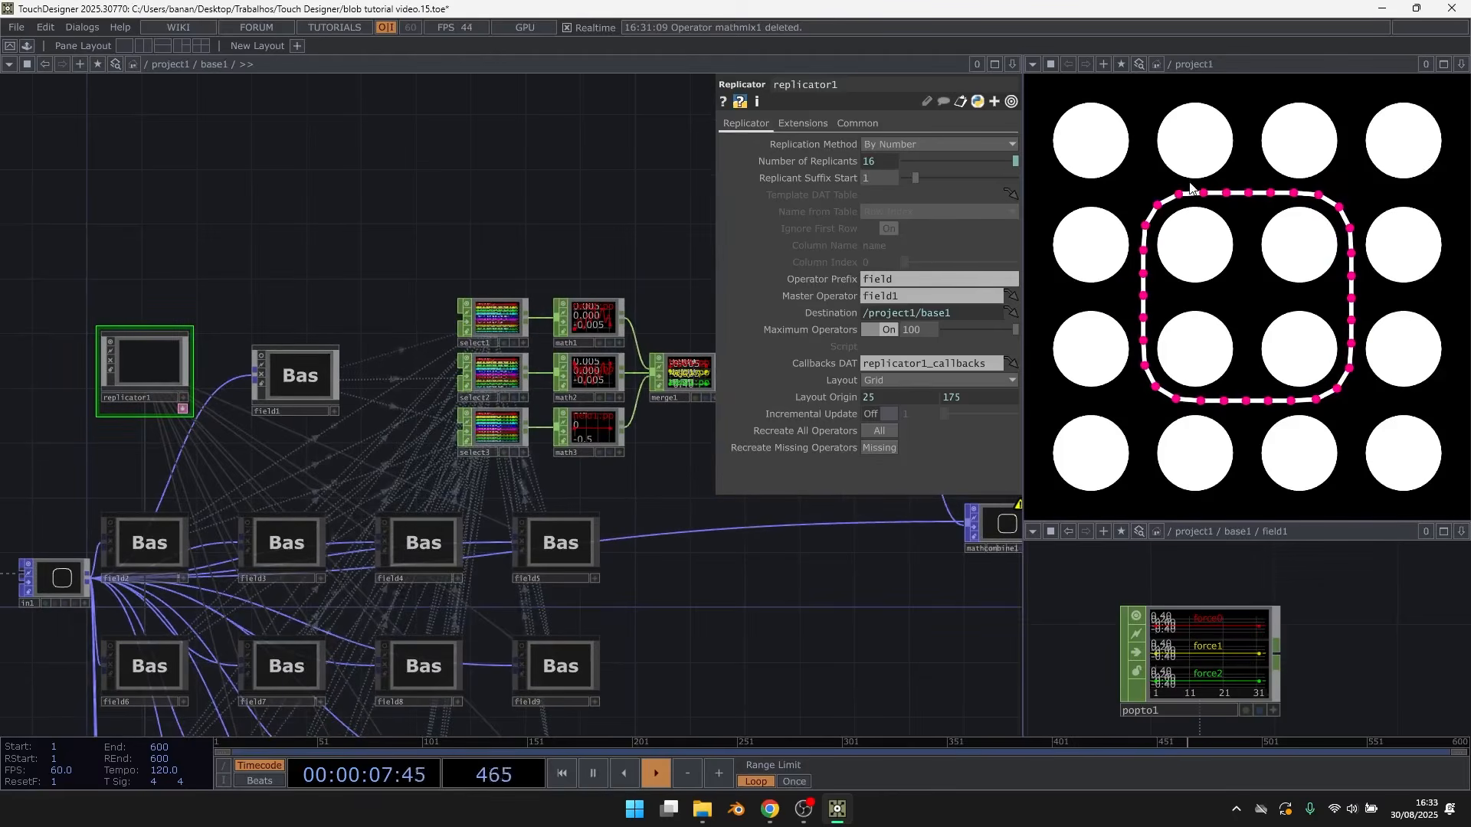
{"action": "mouse_move", "coordinate": [1138, 101]}
{"action": "left_mouse_down"}
{"action": "mouse_move", "coordinate": [1026, 228]}
{"action": "mouse_move", "coordinate": [1147, 397]}
{"action": "mouse_move", "coordinate": [1264, 185]}
{"action": "left_mouse_up"}
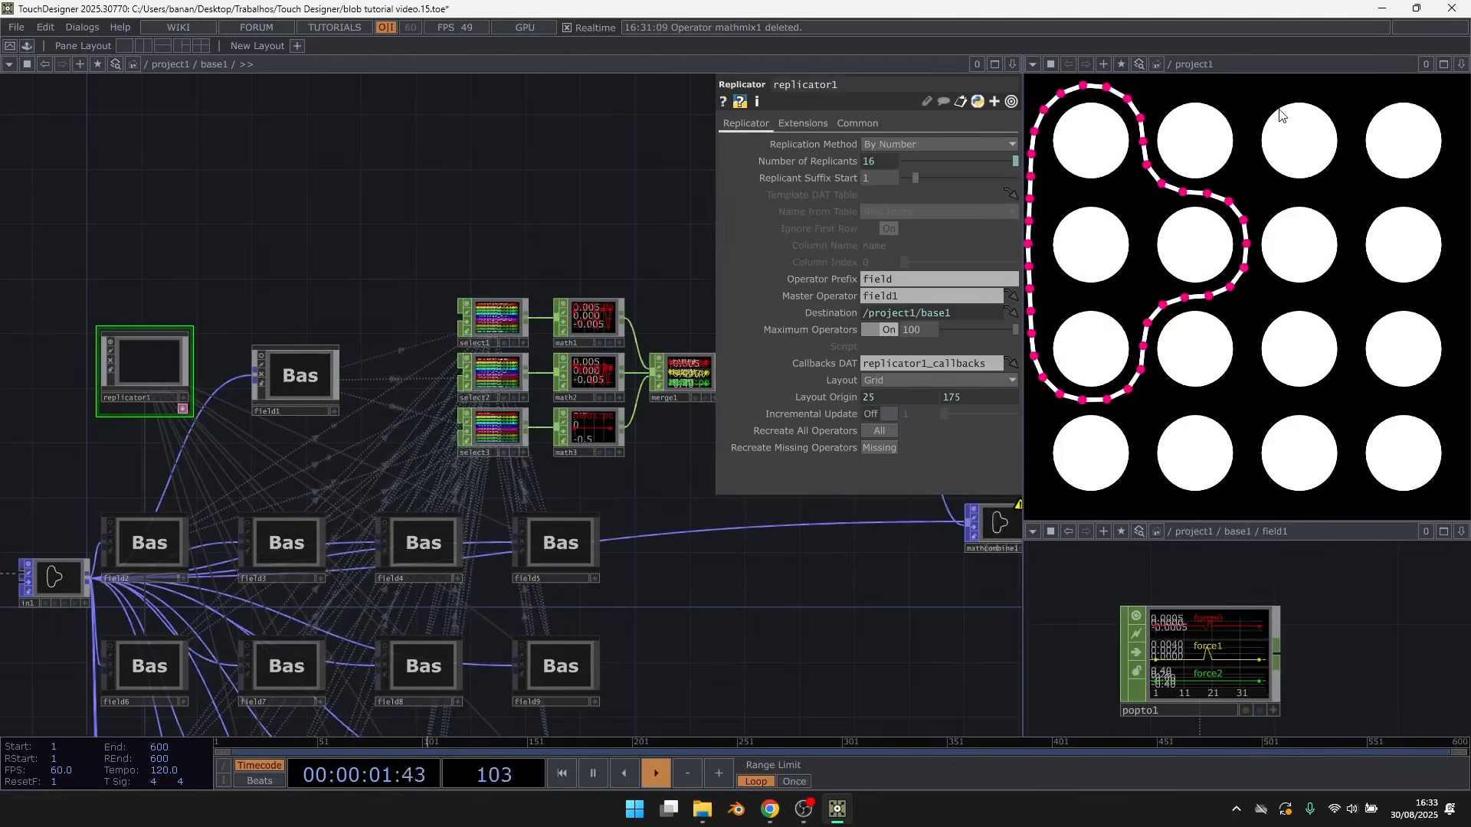
{"action": "mouse_move", "coordinate": [1252, 279]}
{"action": "left_mouse_down"}
{"action": "mouse_move", "coordinate": [1390, 282]}
{"action": "mouse_move", "coordinate": [1311, 121]}
{"action": "mouse_move", "coordinate": [1284, 106]}
{"action": "left_mouse_up"}
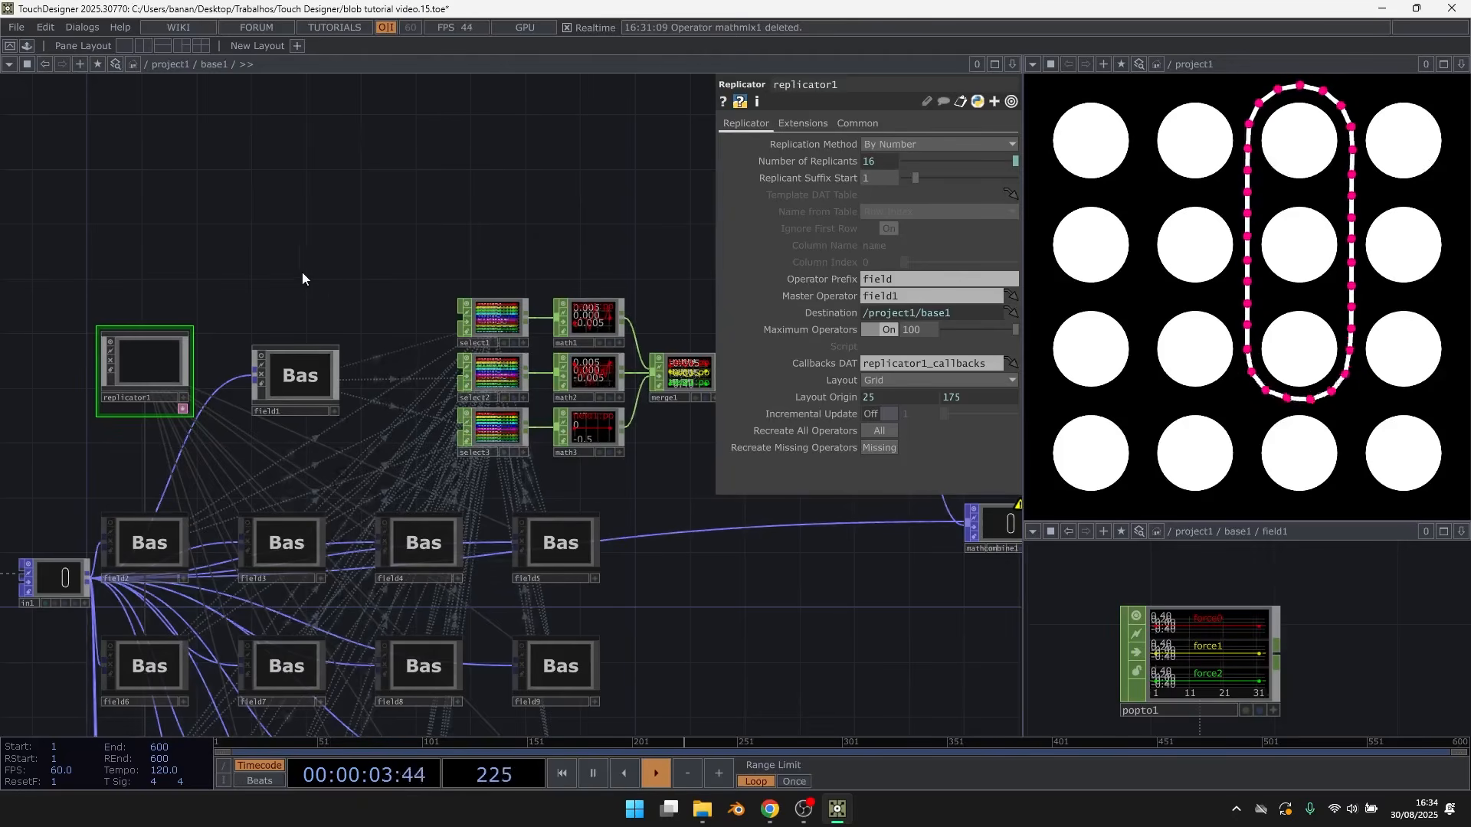
Go up to the project1 network and open the lineresample2 parameters to examine its Max Distance
{"action": "left_click_drag", "start_coordinate": [302, 273], "coordinate": [395, 193]}
{"action": "key", "text": "u"}
{"action": "left_click_drag", "start_coordinate": [310, 322], "coordinate": [322, 528]}
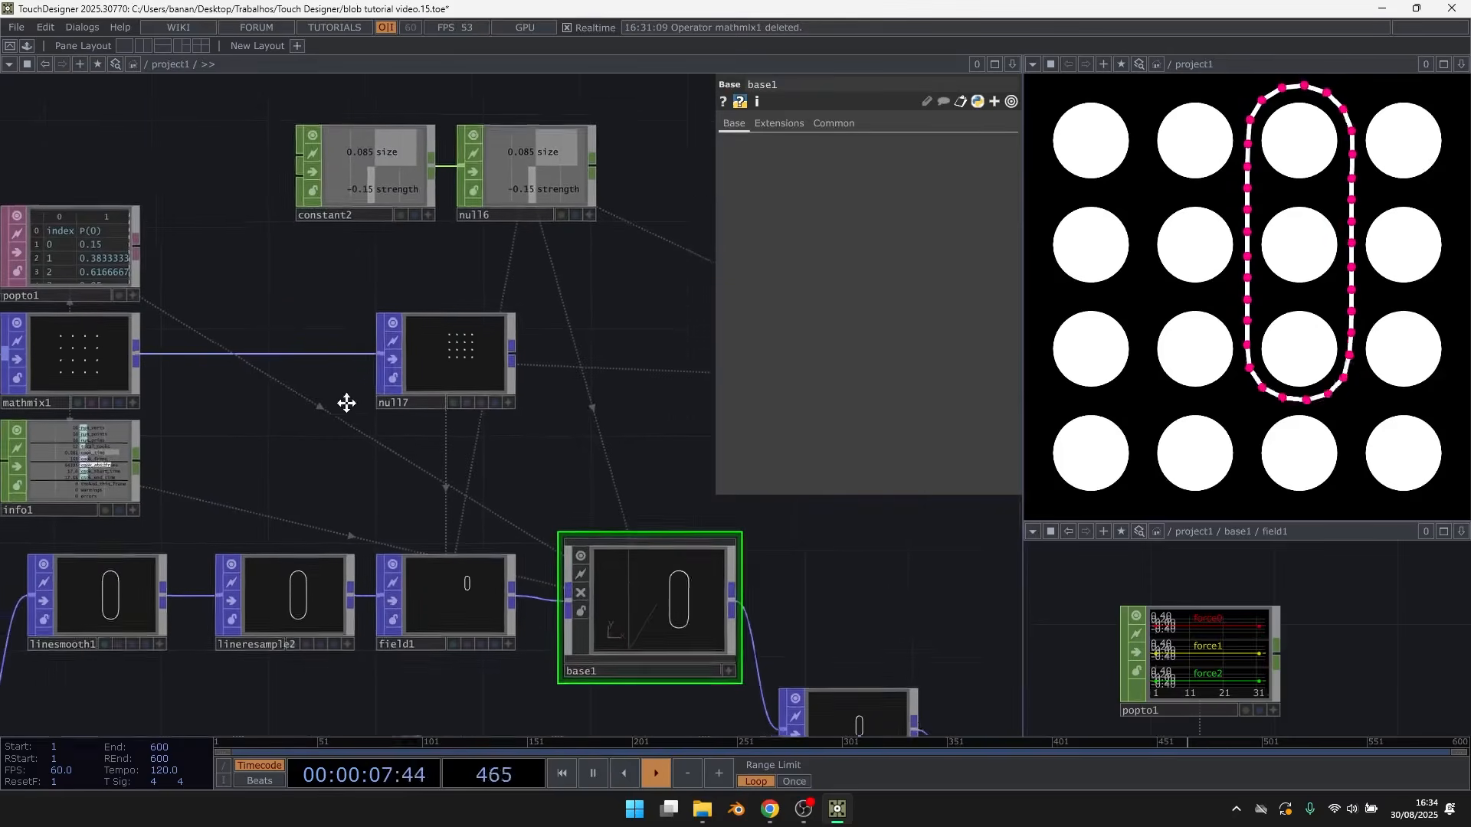
{"action": "left_click_drag", "start_coordinate": [316, 431], "coordinate": [465, 292]}
{"action": "scroll", "coordinate": [421, 509], "scroll_direction": "up", "scroll_amount": 2}
{"action": "left_click", "coordinate": [396, 489]}
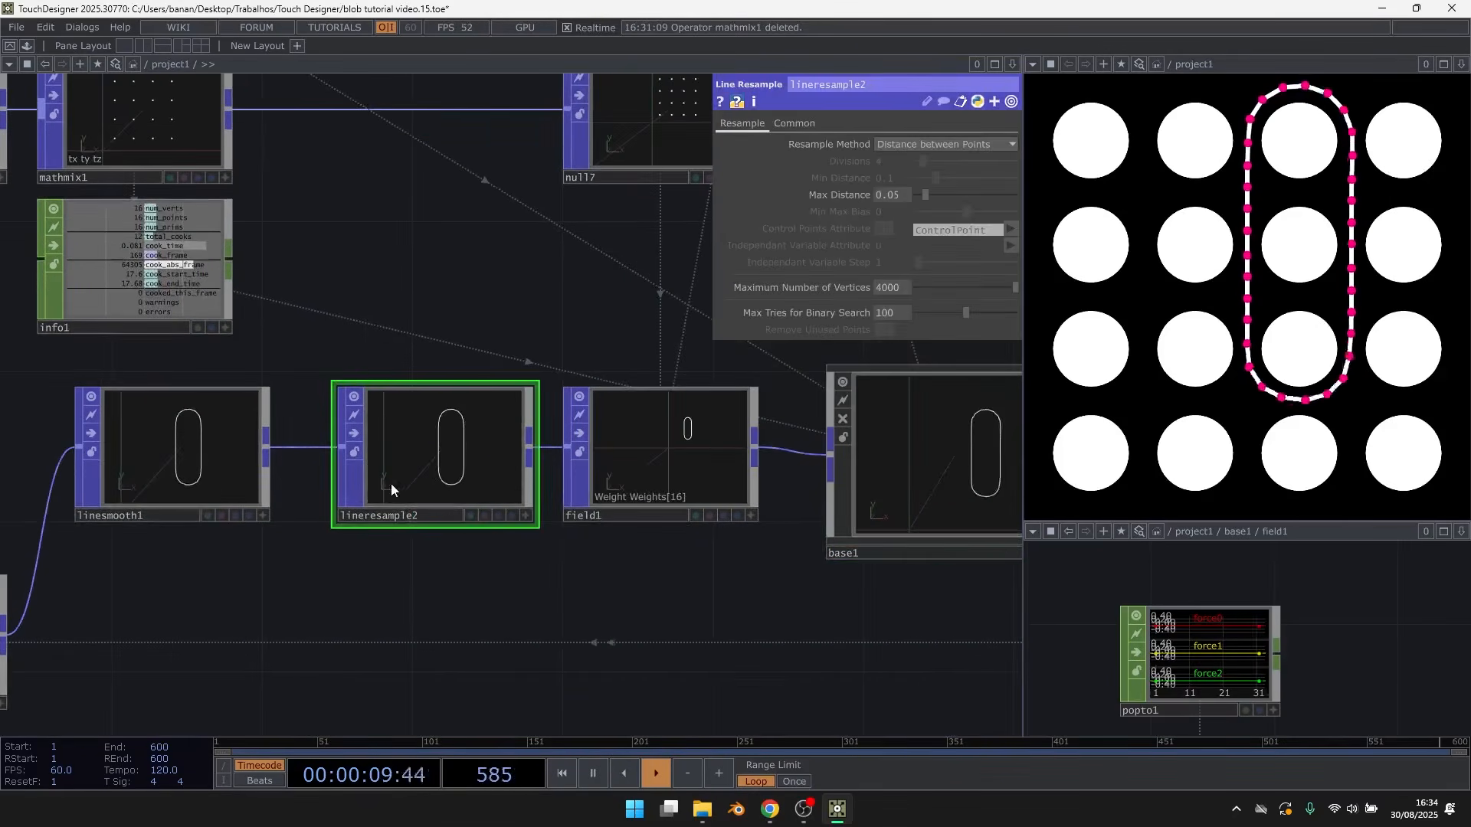
{"action": "scroll", "coordinate": [386, 490], "scroll_direction": "up", "scroll_amount": 4}
{"action": "mouse_move", "coordinate": [897, 198]}
{"action": "middle_mouse_down"}
{"action": "mouse_move", "coordinate": [898, 179]}
{"action": "mouse_move", "coordinate": [897, 215]}
{"action": "middle_mouse_up"}
{"action": "scroll", "coordinate": [463, 452], "scroll_direction": "down", "scroll_amount": 4}
Set linesmooth1's Edge Distance to 0.368
{"action": "left_click_drag", "start_coordinate": [448, 414], "coordinate": [392, 494]}
{"action": "left_click_drag", "start_coordinate": [489, 391], "coordinate": [652, 314]}
{"action": "left_click", "coordinate": [412, 459]}
{"action": "scroll", "coordinate": [409, 457], "scroll_direction": "up", "scroll_amount": 3}
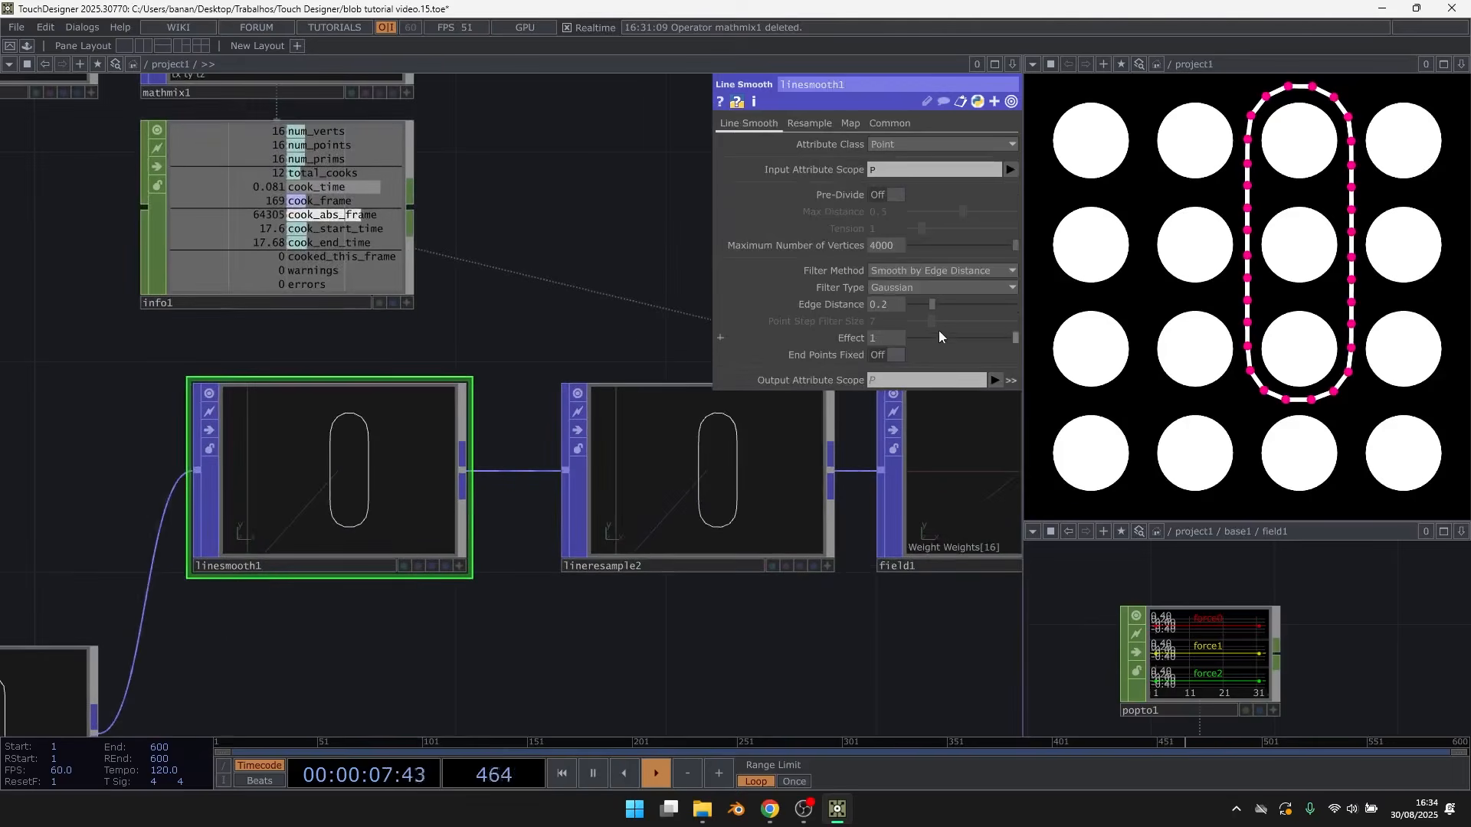
{"action": "mouse_move", "coordinate": [936, 303]}
{"action": "left_mouse_down"}
{"action": "mouse_move", "coordinate": [958, 305]}
{"action": "mouse_move", "coordinate": [913, 307]}
{"action": "mouse_move", "coordinate": [953, 311]}
{"action": "left_mouse_up"}
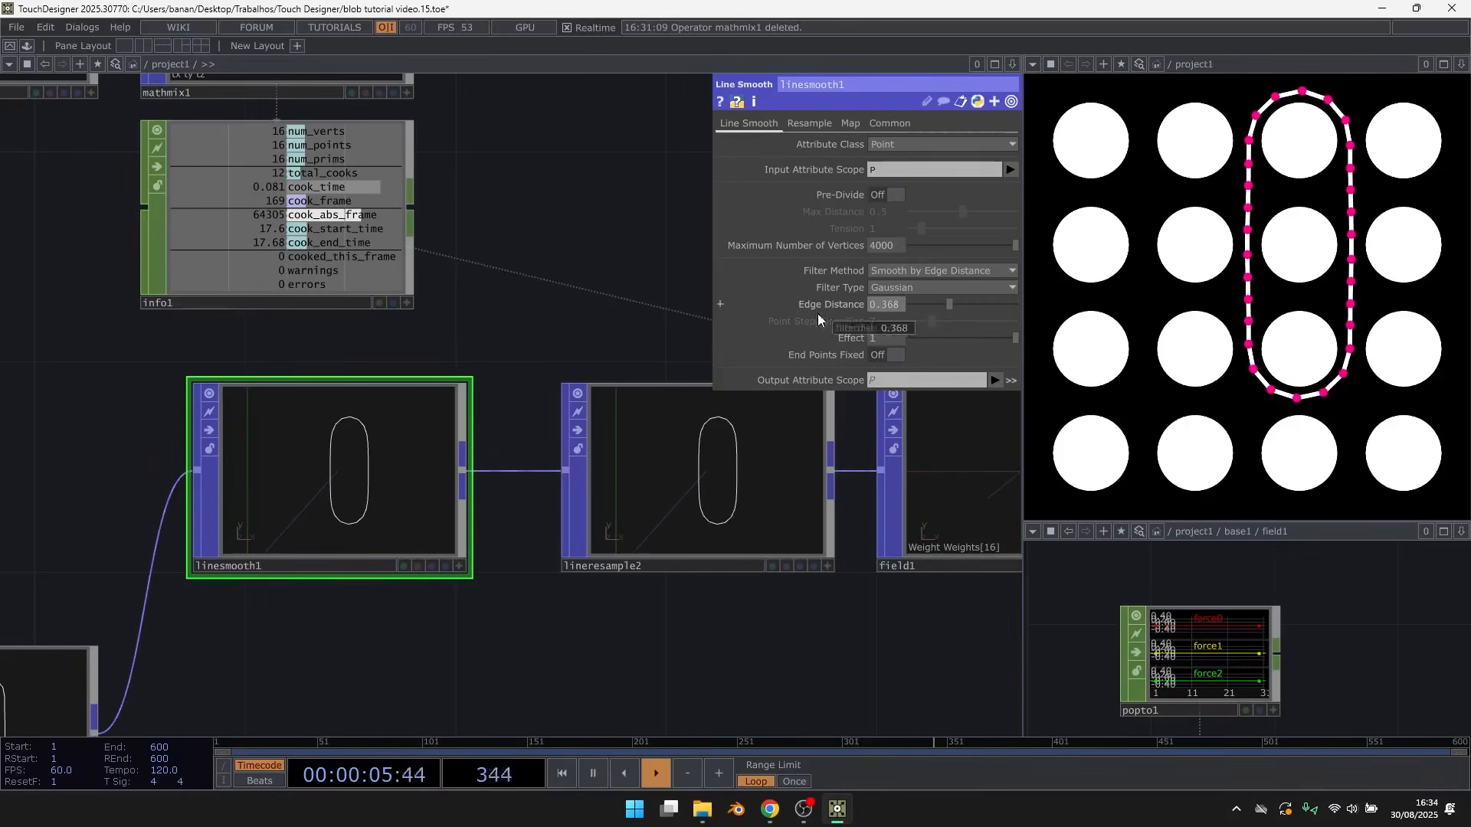
Set field1's Transition Range to 0.226 and Transition Align to -0.233
{"action": "scroll", "coordinate": [355, 436], "scroll_direction": "down", "scroll_amount": 5}
{"action": "left_click", "coordinate": [602, 582]}
{"action": "scroll", "coordinate": [603, 582], "scroll_direction": "up", "scroll_amount": 5}
{"action": "scroll", "coordinate": [604, 582], "scroll_direction": "up", "scroll_amount": 3}
{"action": "mouse_move", "coordinate": [944, 390]}
{"action": "left_mouse_down"}
{"action": "mouse_move", "coordinate": [926, 391]}
{"action": "mouse_move", "coordinate": [954, 402]}
{"action": "mouse_move", "coordinate": [938, 391]}
{"action": "left_mouse_up"}
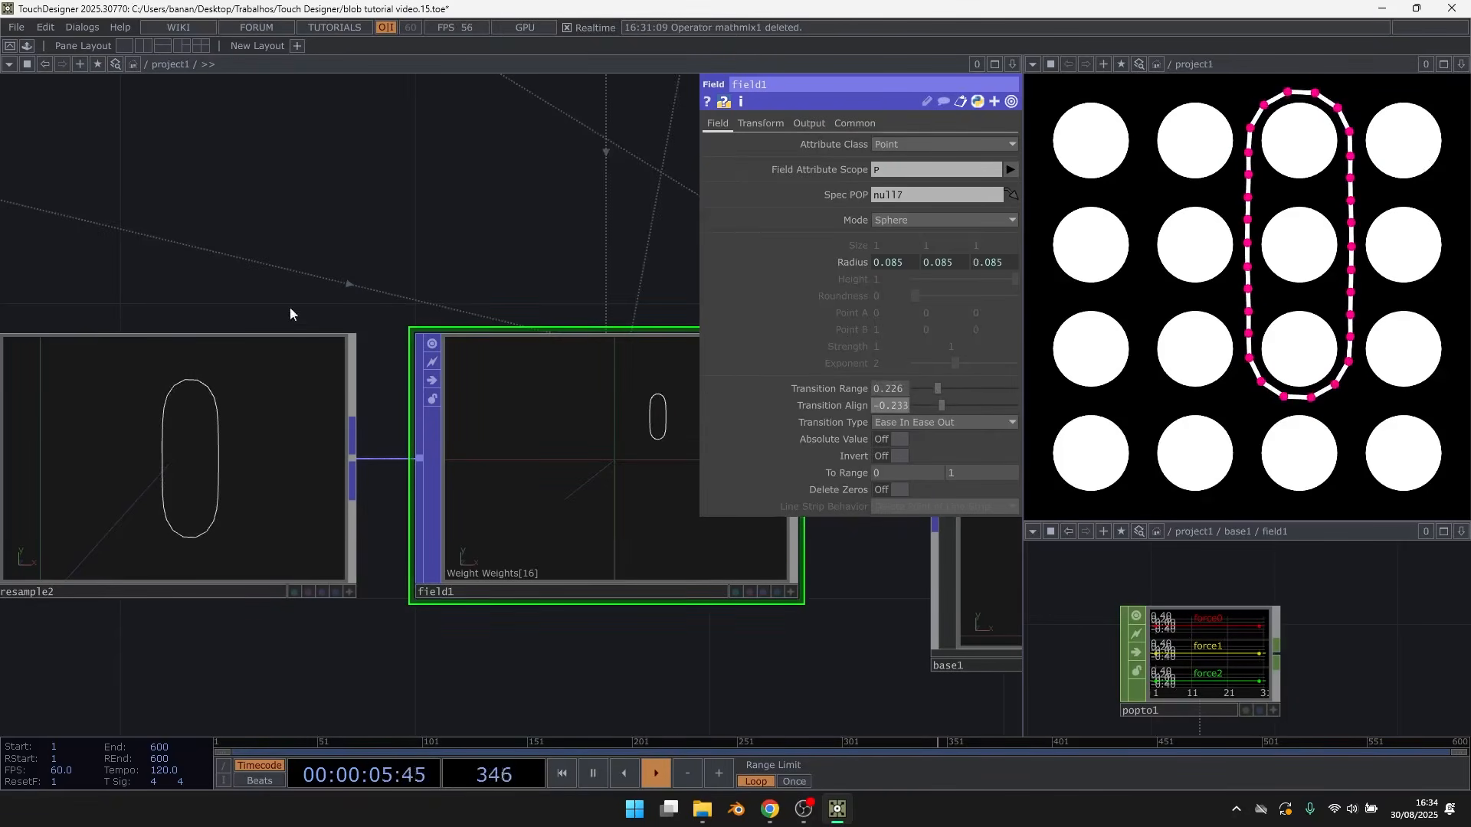
Test the retuned field by sweeping the blob outline around the circles in the output view
{"action": "scroll", "coordinate": [290, 307], "scroll_direction": "down", "scroll_amount": 6}
{"action": "left_click_drag", "start_coordinate": [451, 287], "coordinate": [379, 322]}
{"action": "mouse_move", "coordinate": [1191, 101]}
{"action": "left_mouse_down"}
{"action": "mouse_move", "coordinate": [1137, 155]}
{"action": "mouse_move", "coordinate": [1129, 412]}
{"action": "mouse_move", "coordinate": [1229, 364]}
{"action": "mouse_move", "coordinate": [1148, 258]}
{"action": "mouse_move", "coordinate": [1262, 143]}
{"action": "left_mouse_up"}
{"action": "left_click_drag", "start_coordinate": [390, 270], "coordinate": [578, 265]}
{"action": "scroll", "coordinate": [578, 265], "scroll_direction": "up", "scroll_amount": 3}
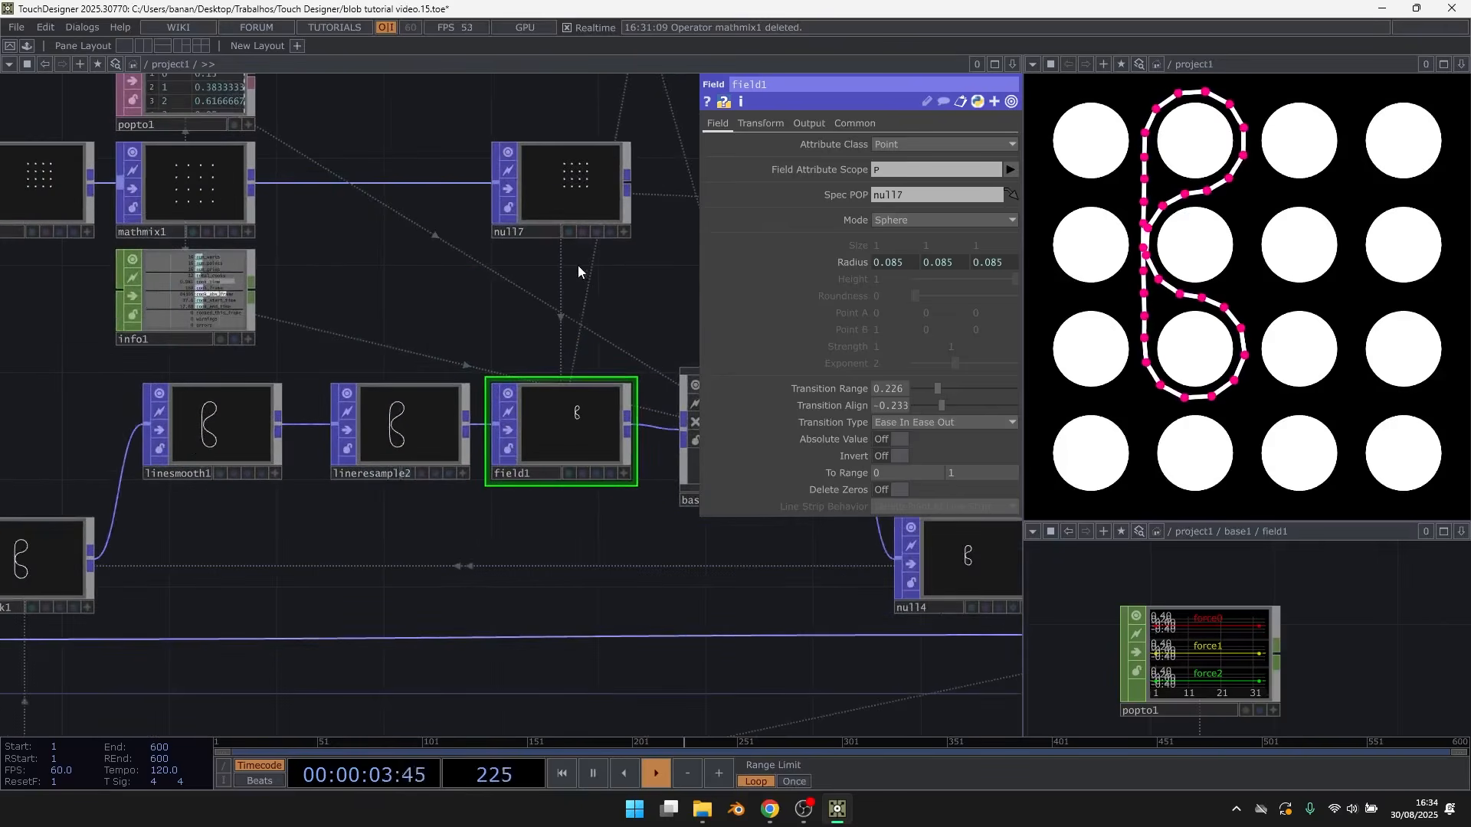
Set lineresample2's Max Distance to 0.02 for a denser line
{"action": "scroll", "coordinate": [299, 473], "scroll_direction": "up", "scroll_amount": 3}
{"action": "left_click", "coordinate": [512, 366]}
{"action": "middle_click_drag", "start_coordinate": [522, 356], "coordinate": [880, 220]}
{"action": "left_click_drag", "start_coordinate": [903, 193], "coordinate": [893, 196]}
{"action": "type", "text": "2"}
{"action": "left_click", "coordinate": [540, 179]}
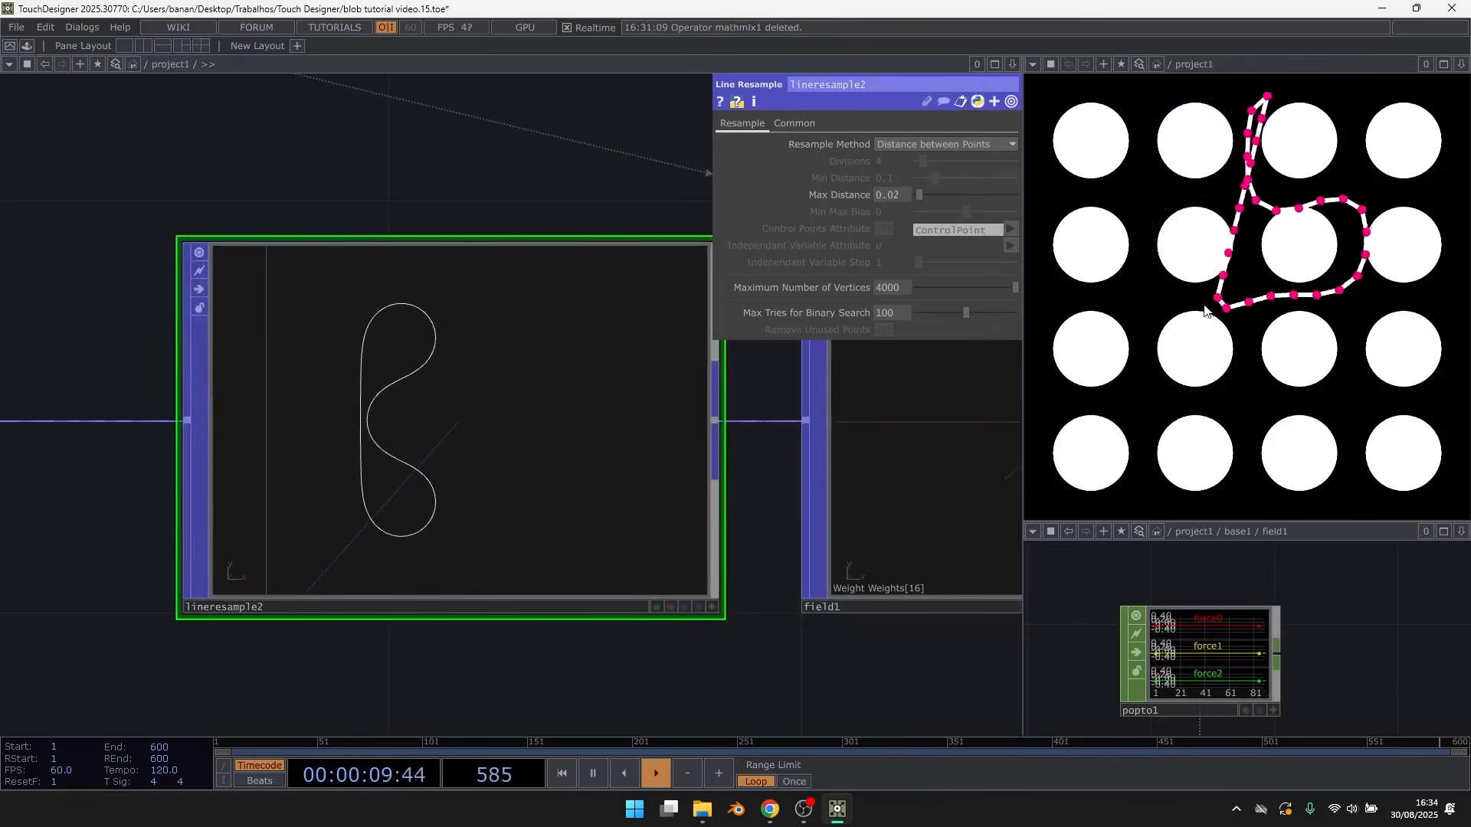
Test the denser outline around the circle grid and inspect the smoothed shape in linesmooth1's viewer
{"action": "mouse_move", "coordinate": [1326, 86]}
{"action": "left_mouse_down"}
{"action": "mouse_move", "coordinate": [1056, 95]}
{"action": "mouse_move", "coordinate": [1031, 261]}
{"action": "mouse_move", "coordinate": [1039, 495]}
{"action": "mouse_move", "coordinate": [1174, 388]}
{"action": "mouse_move", "coordinate": [1433, 379]}
{"action": "mouse_move", "coordinate": [1275, 296]}
{"action": "mouse_move", "coordinate": [1421, 75]}
{"action": "left_mouse_up"}
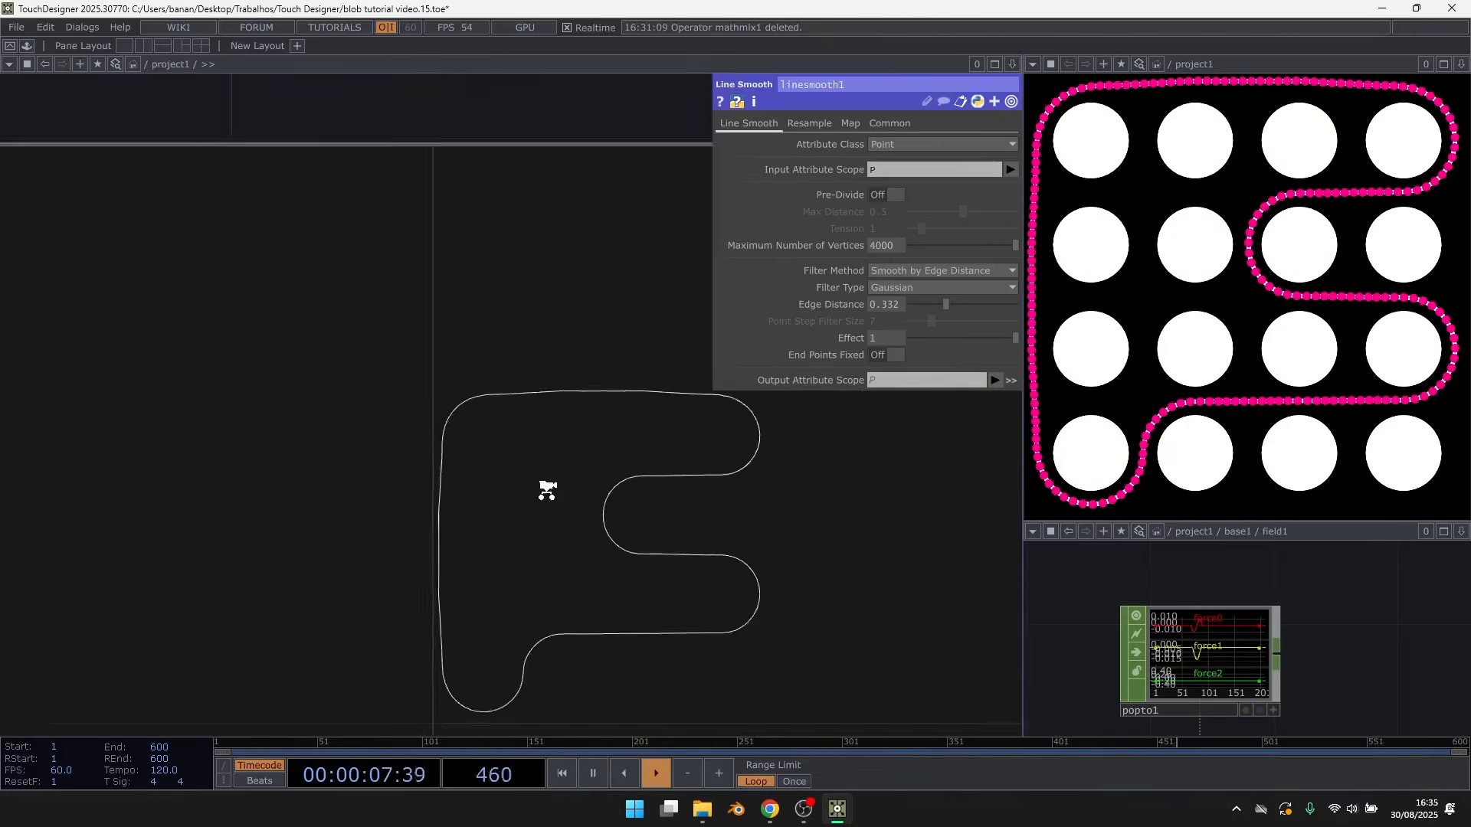
{"action": "scroll", "coordinate": [646, 394], "scroll_direction": "up", "scroll_amount": 3}
{"action": "scroll", "coordinate": [603, 424], "scroll_direction": "down", "scroll_amount": 8}
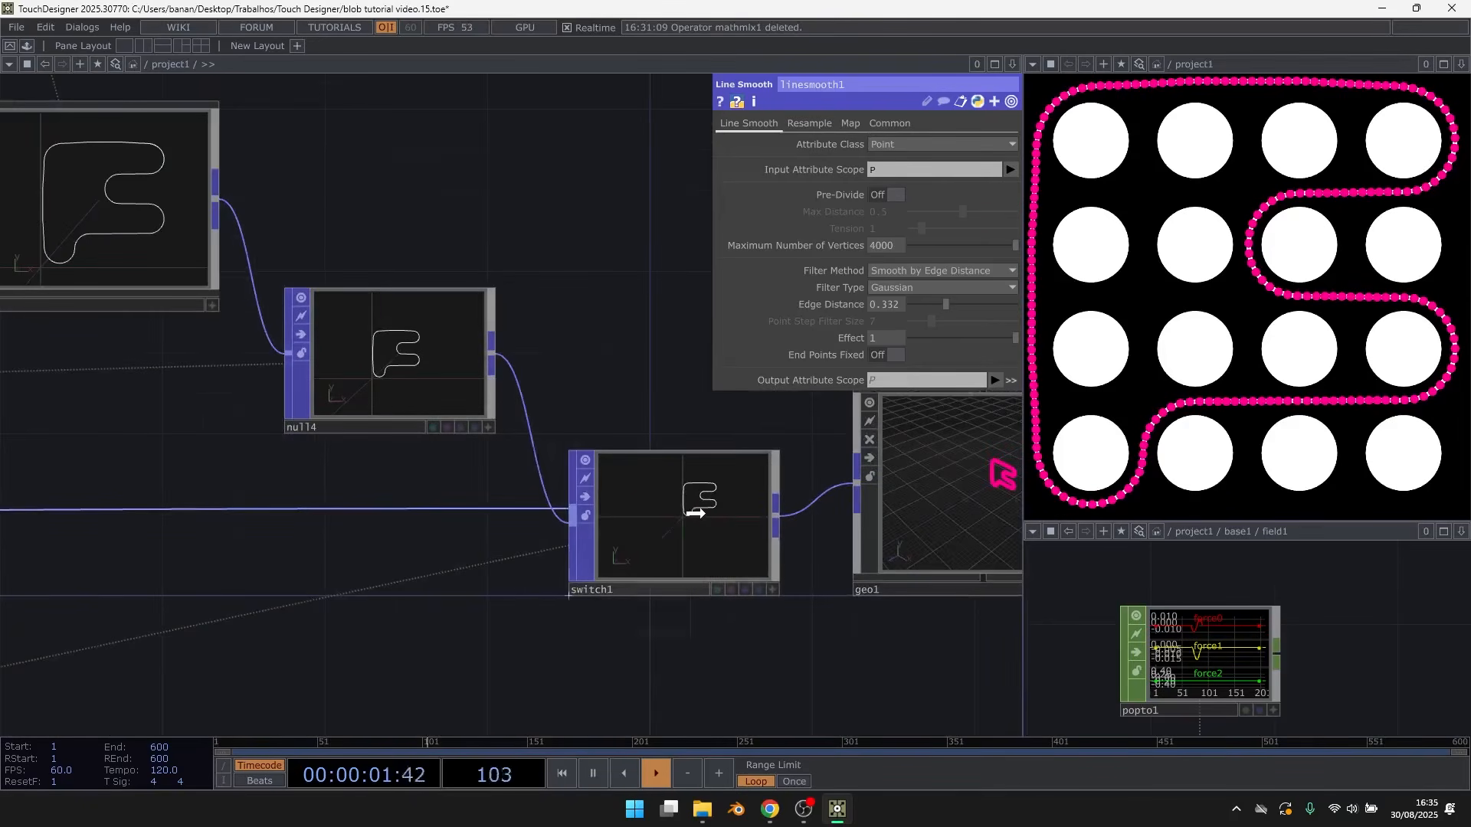
Move switch1 slightly closer to null4 and bring the node chain around base1 into view
{"action": "left_click_drag", "start_coordinate": [697, 511], "coordinate": [656, 511]}
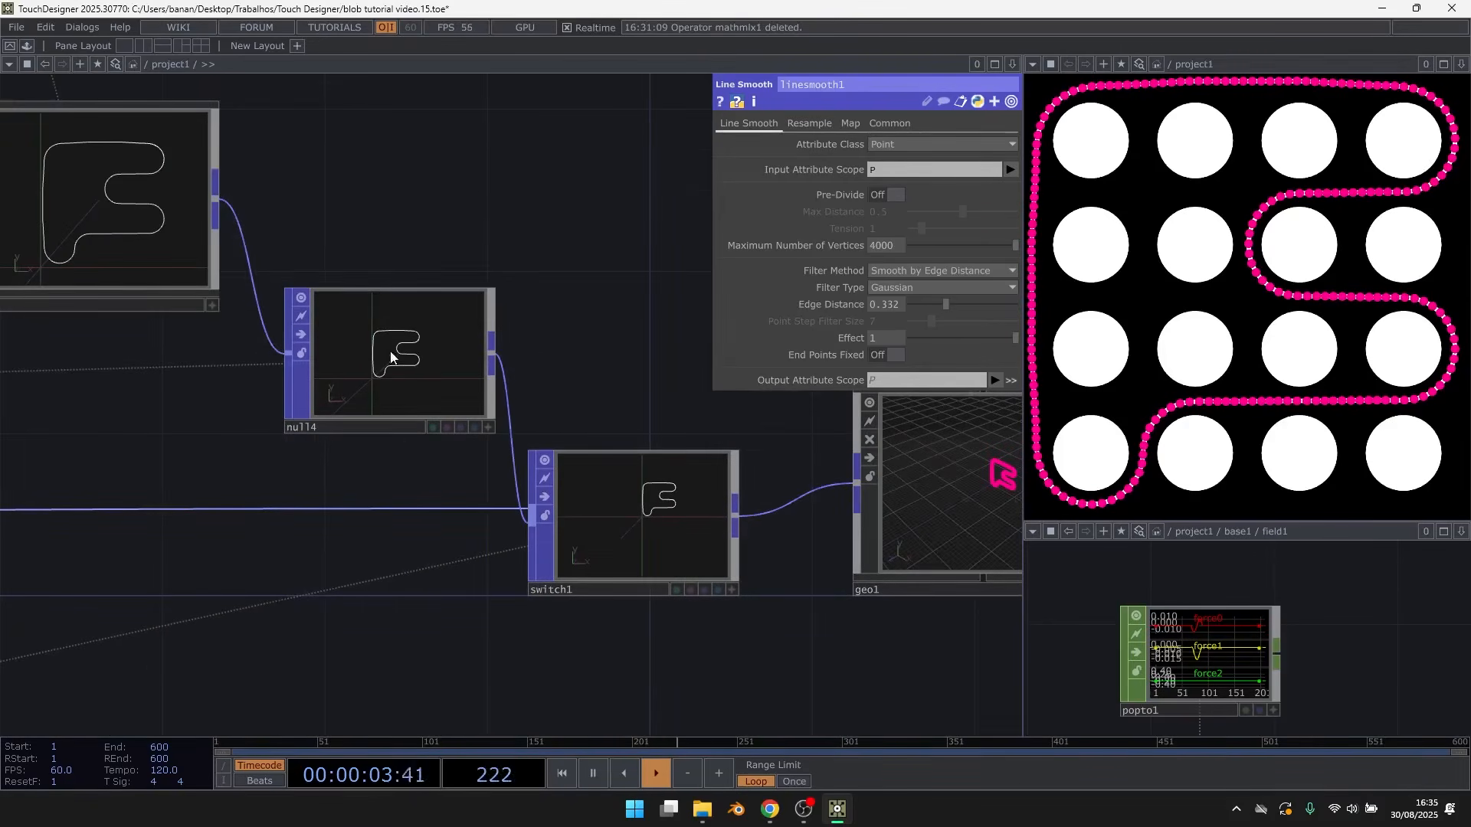
{"action": "scroll", "coordinate": [429, 369], "scroll_direction": "up", "scroll_amount": 6}
{"action": "scroll", "coordinate": [512, 313], "scroll_direction": "down", "scroll_amount": 12}
{"action": "left_click_drag", "start_coordinate": [523, 484], "coordinate": [736, 501]}
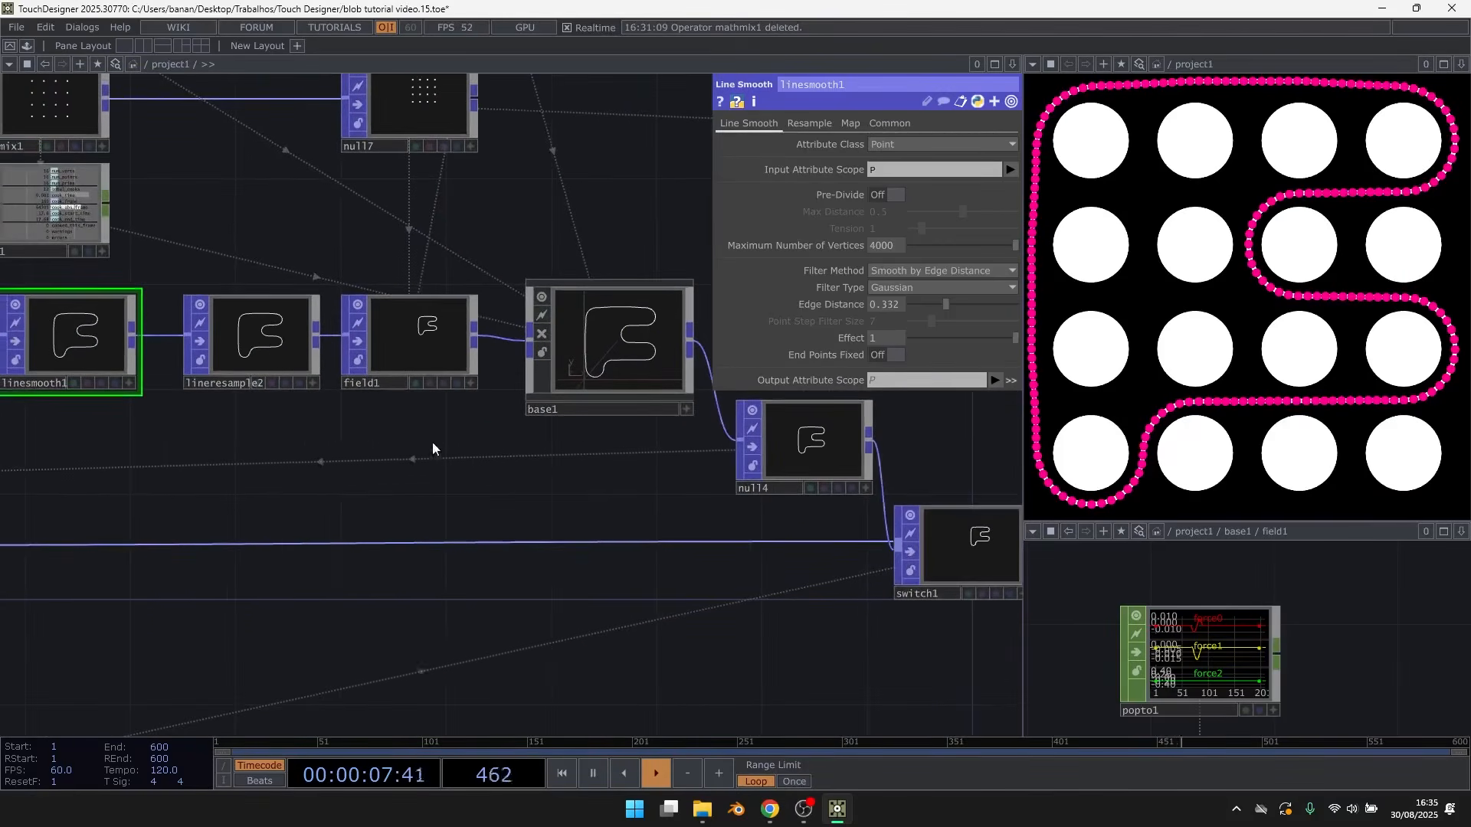
Compare the outline before and after base1 by wiring field1, null4 and field1 again into switch1's second input
{"action": "left_click_drag", "start_coordinate": [316, 334], "coordinate": [517, 498]}
{"action": "left_click_drag", "start_coordinate": [351, 346], "coordinate": [763, 516]}
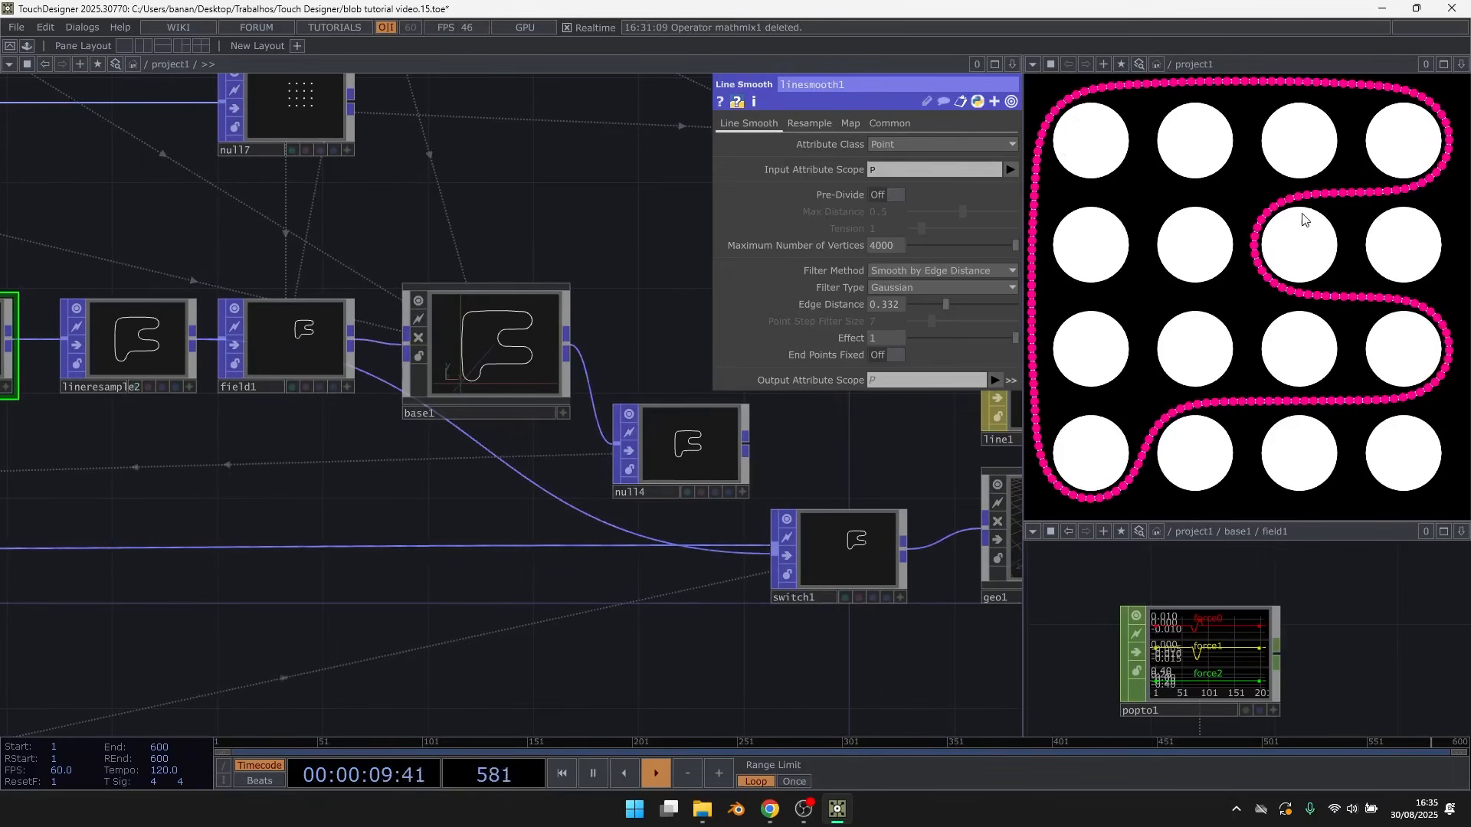
{"action": "left_click_drag", "start_coordinate": [746, 444], "coordinate": [573, 507]}
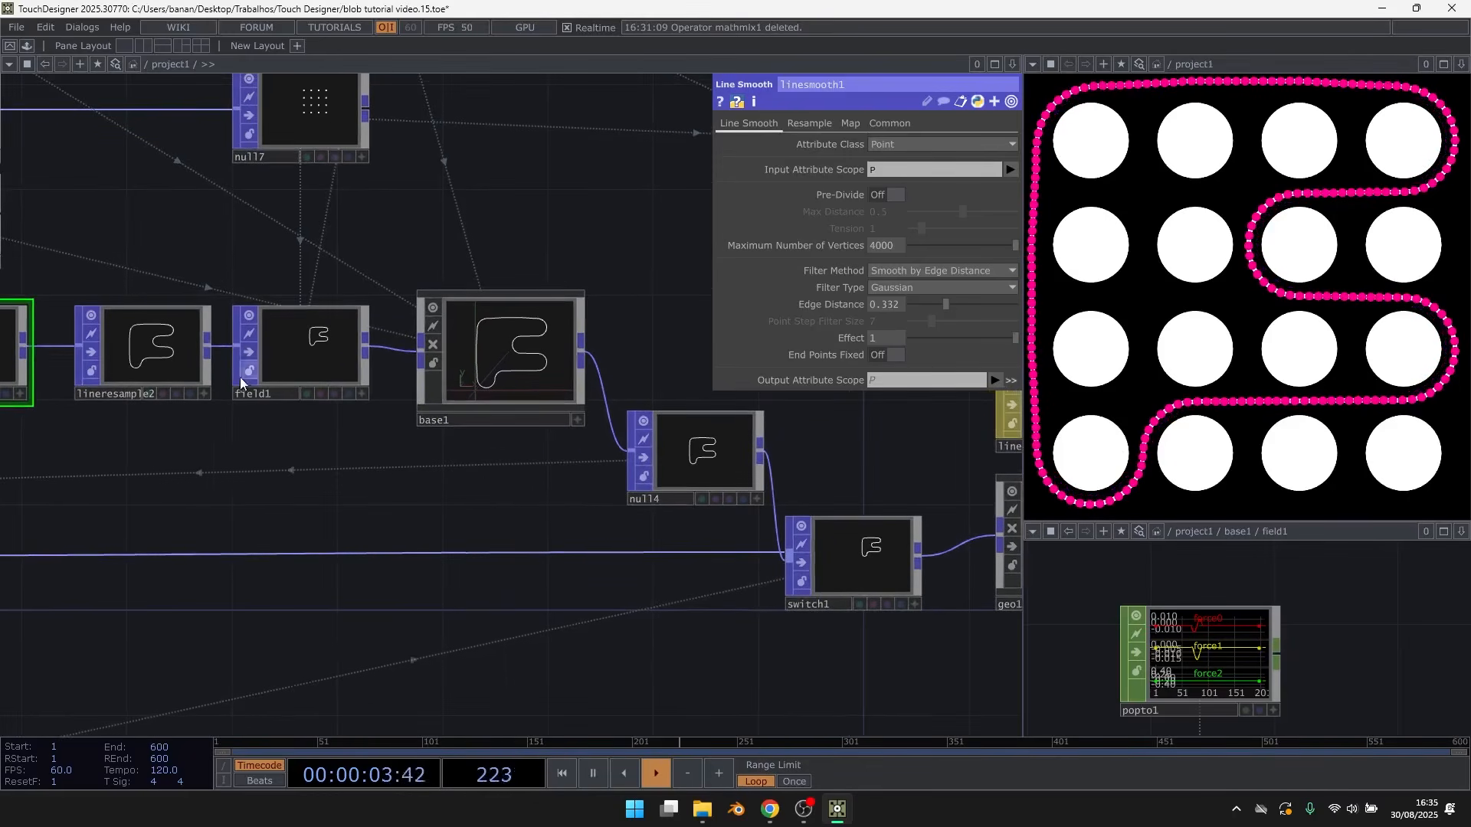
{"action": "left_click_drag", "start_coordinate": [210, 354], "coordinate": [775, 504]}
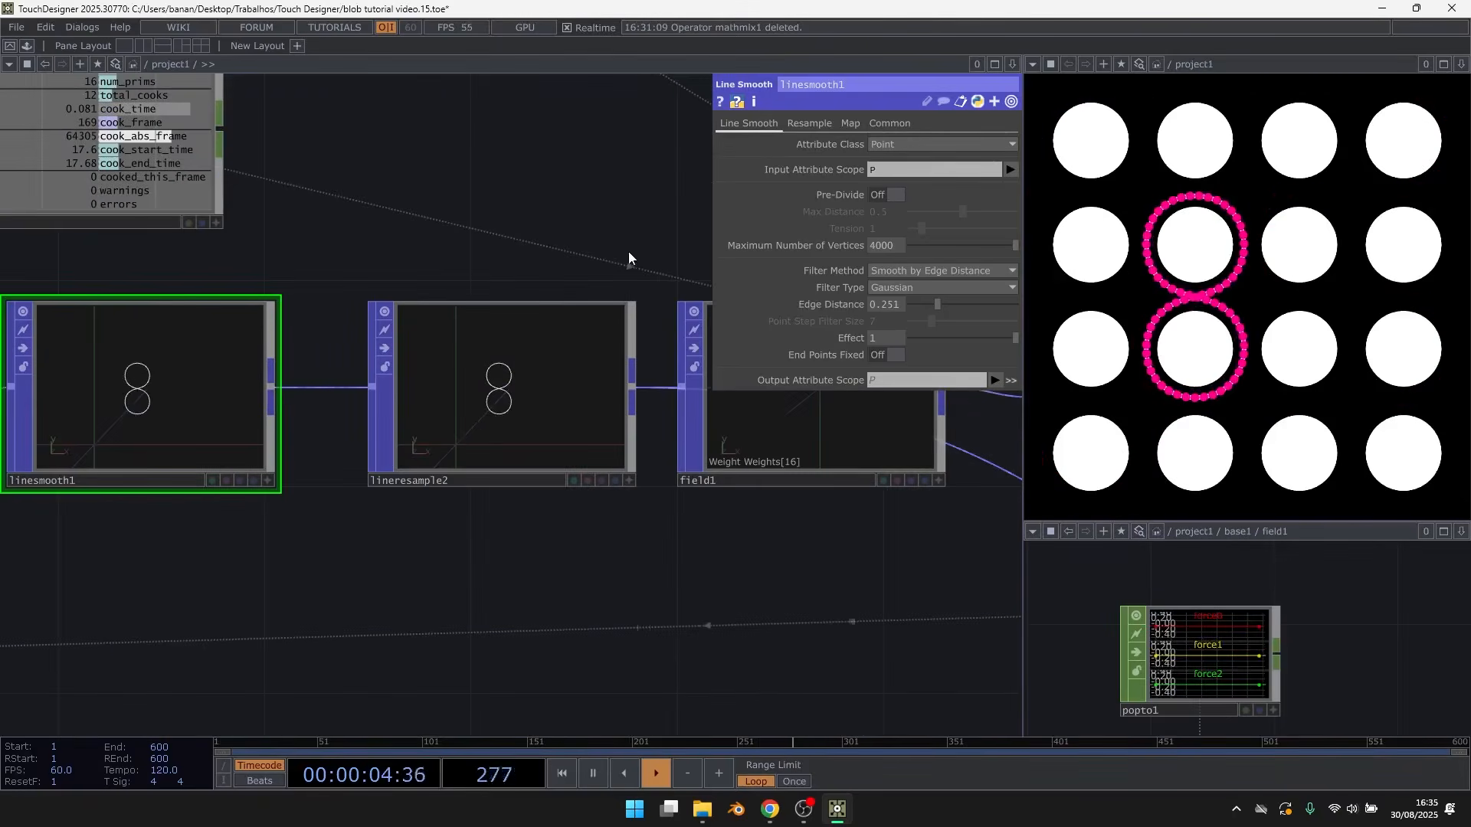